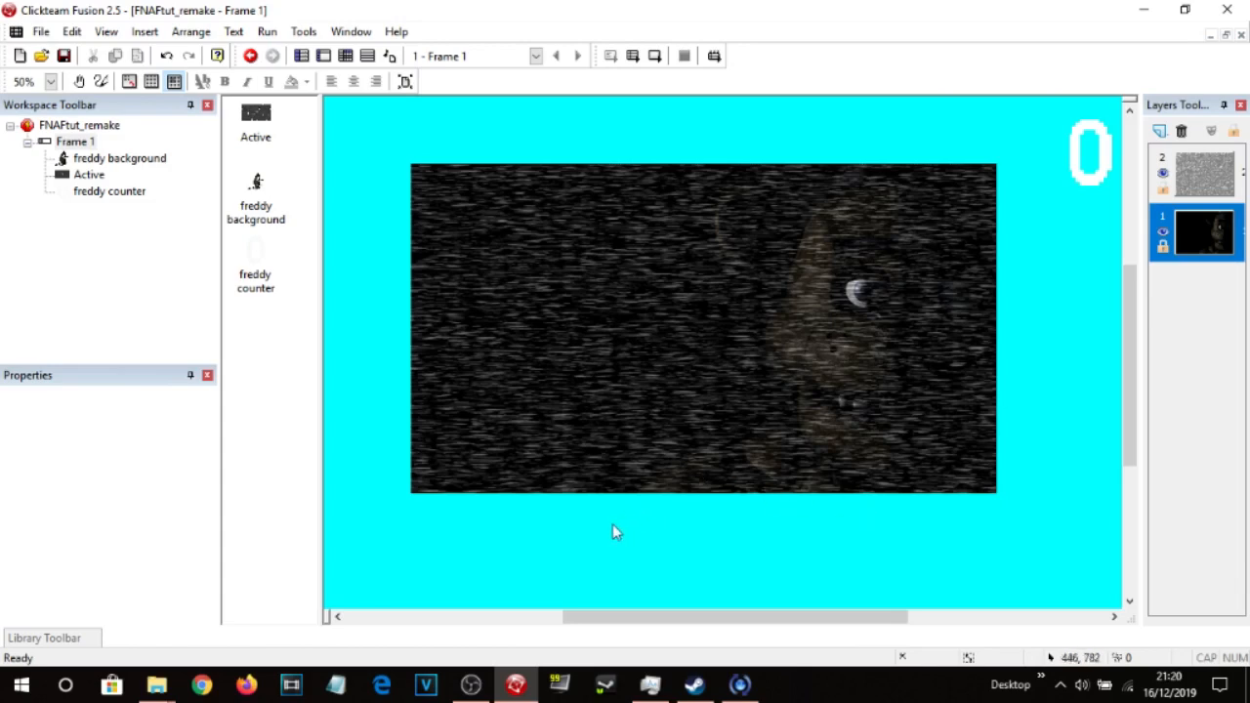
left_click(471, 685)
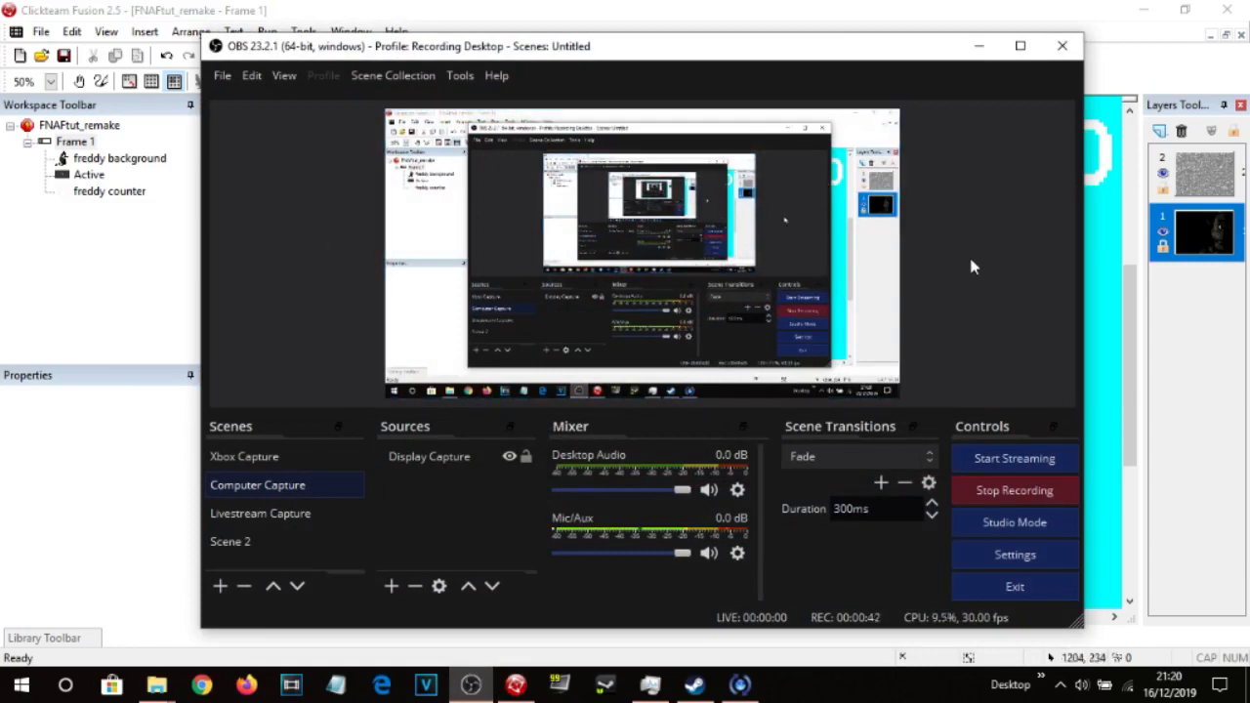
left_click(471, 685)
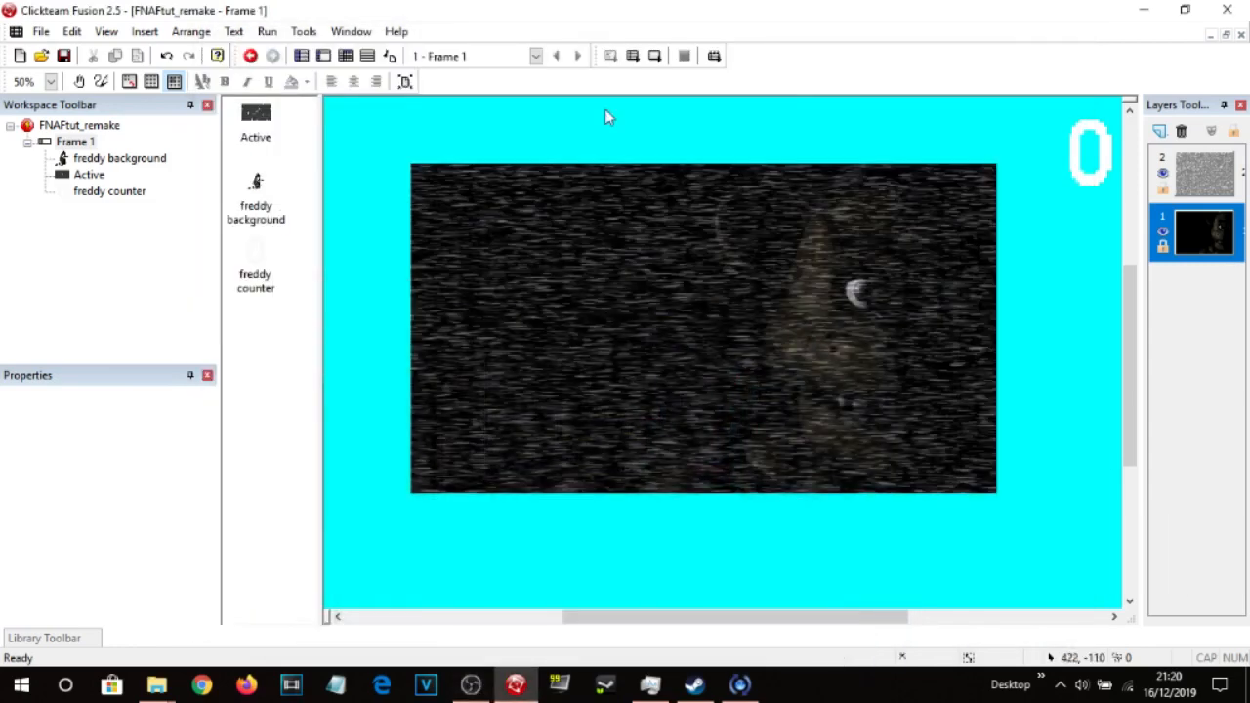
Run the current frame to preview the static over the Freddy background, and close the preview.
left_click(655, 58)
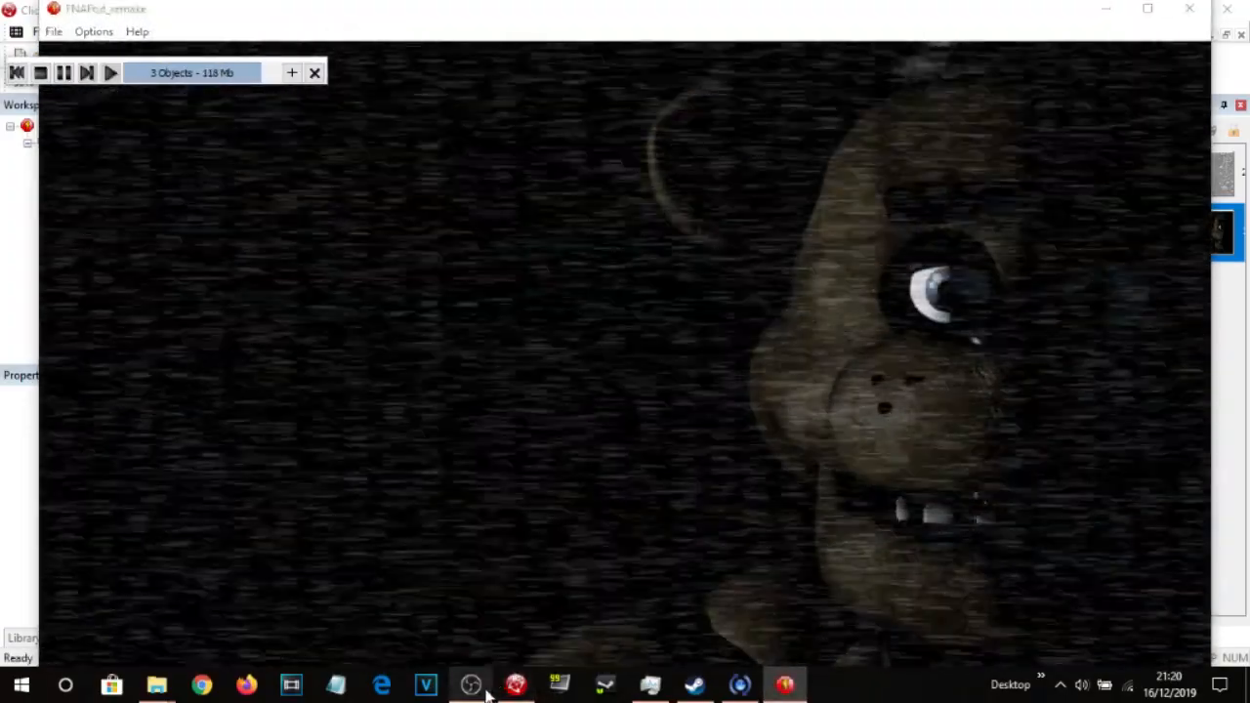
left_click(482, 687)
left_click(471, 685)
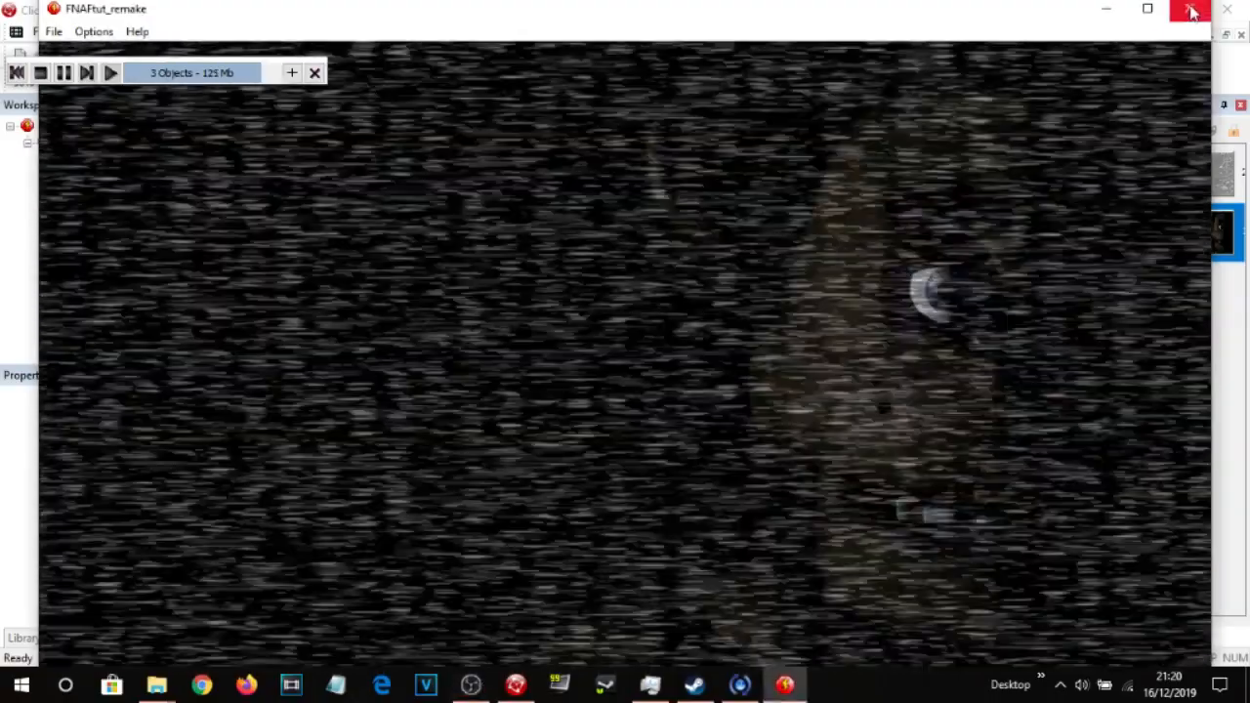
left_click(1190, 8)
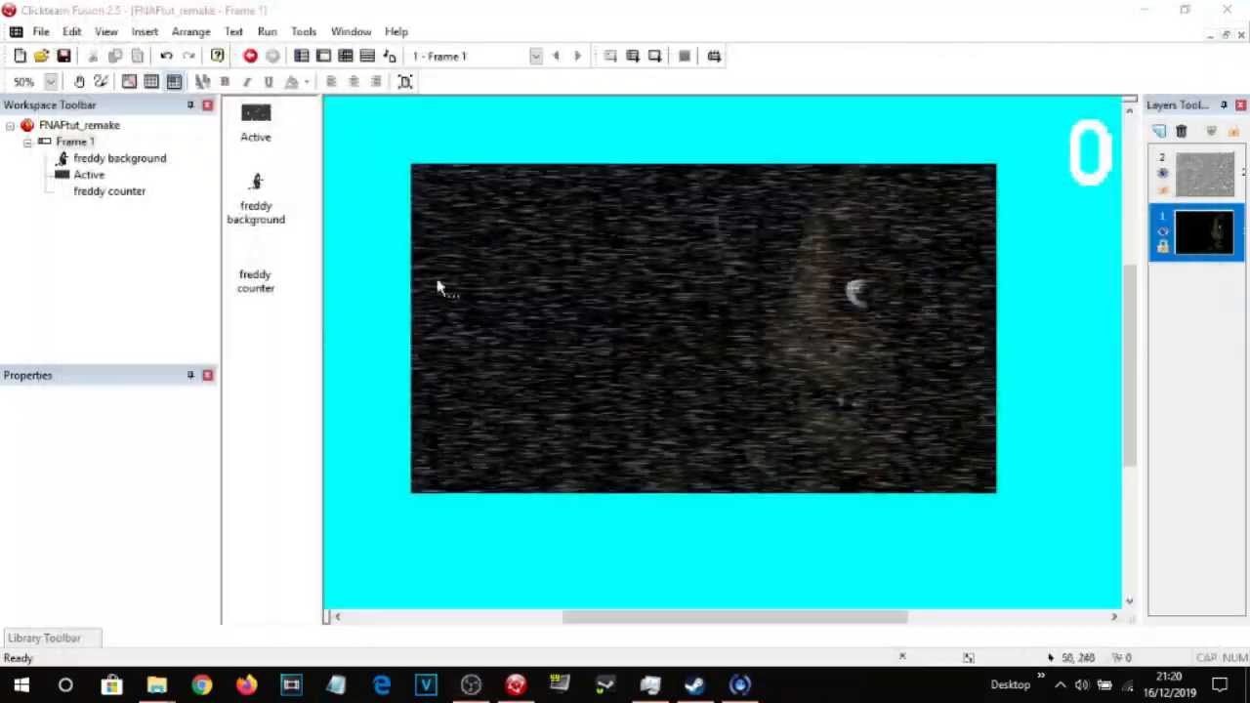
left_click(471, 685)
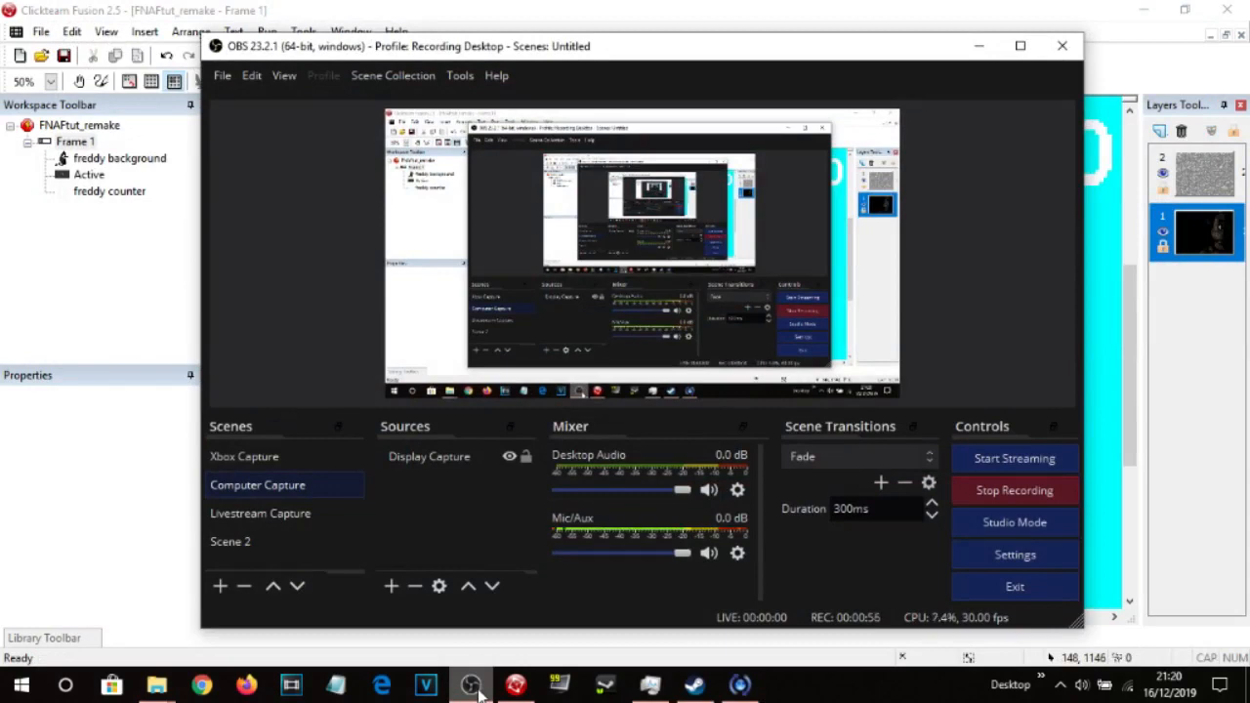
left_click(475, 686)
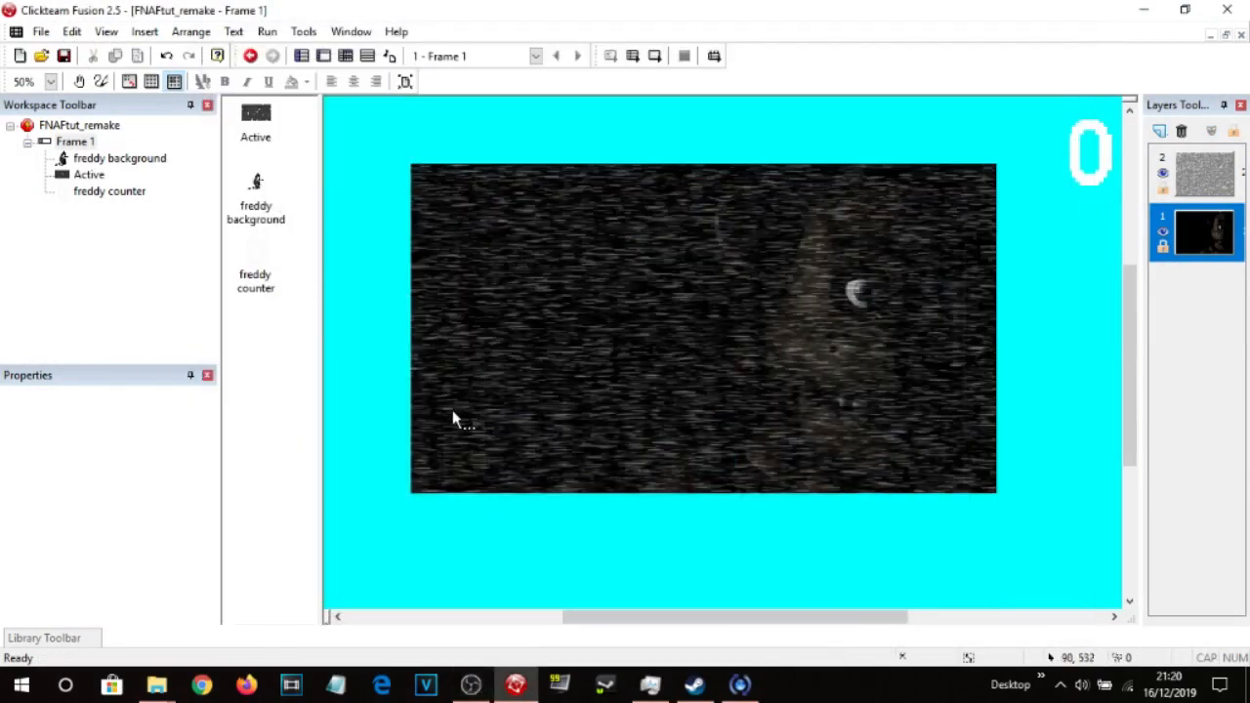
left_click(473, 687)
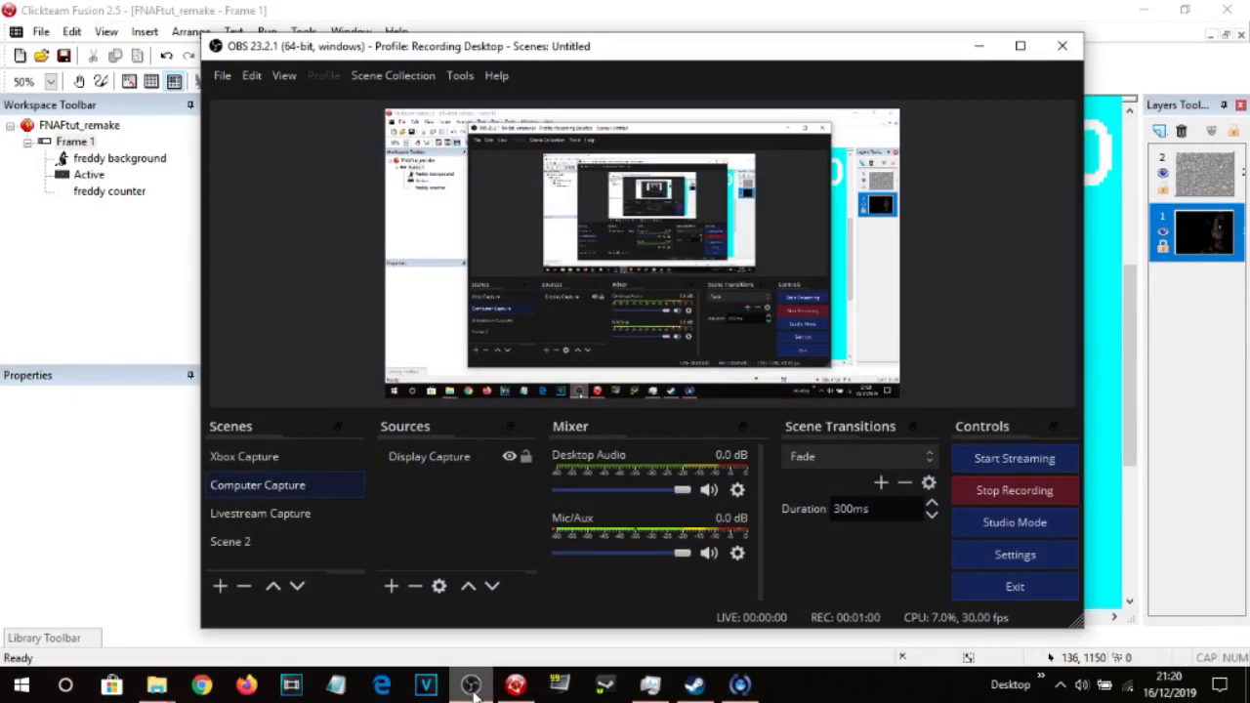
left_click(472, 687)
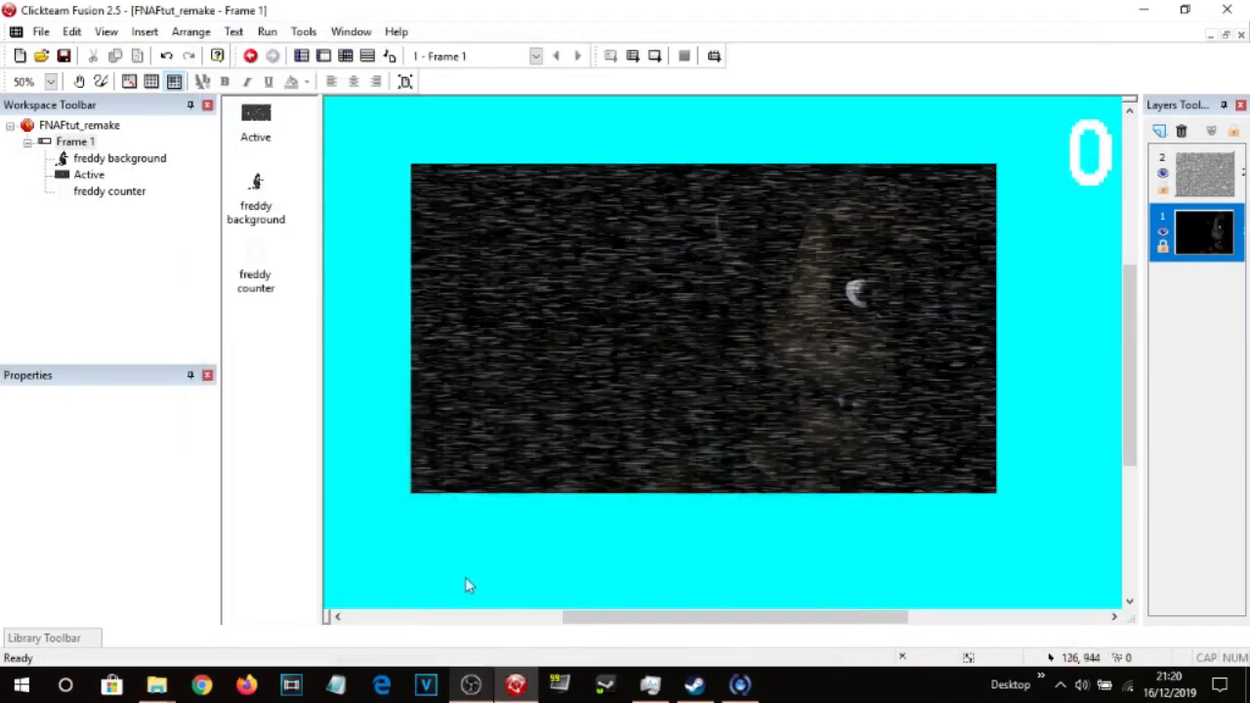
left_click(474, 687)
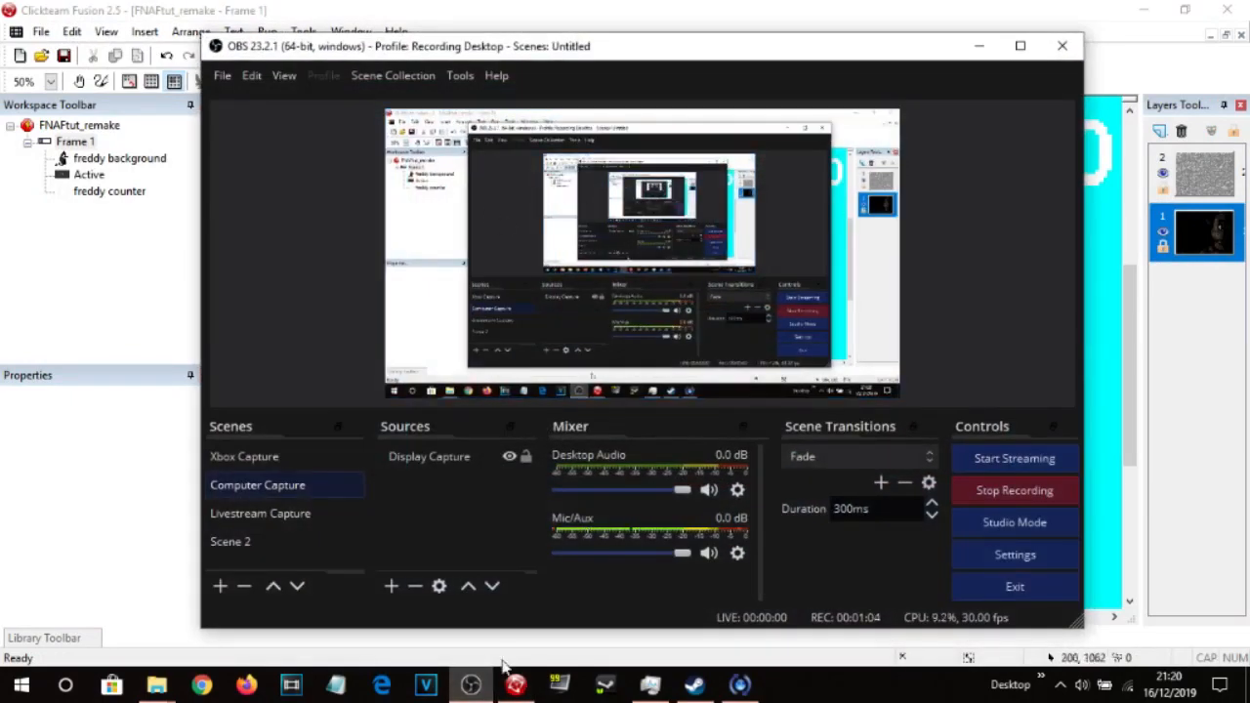
left_click(472, 686)
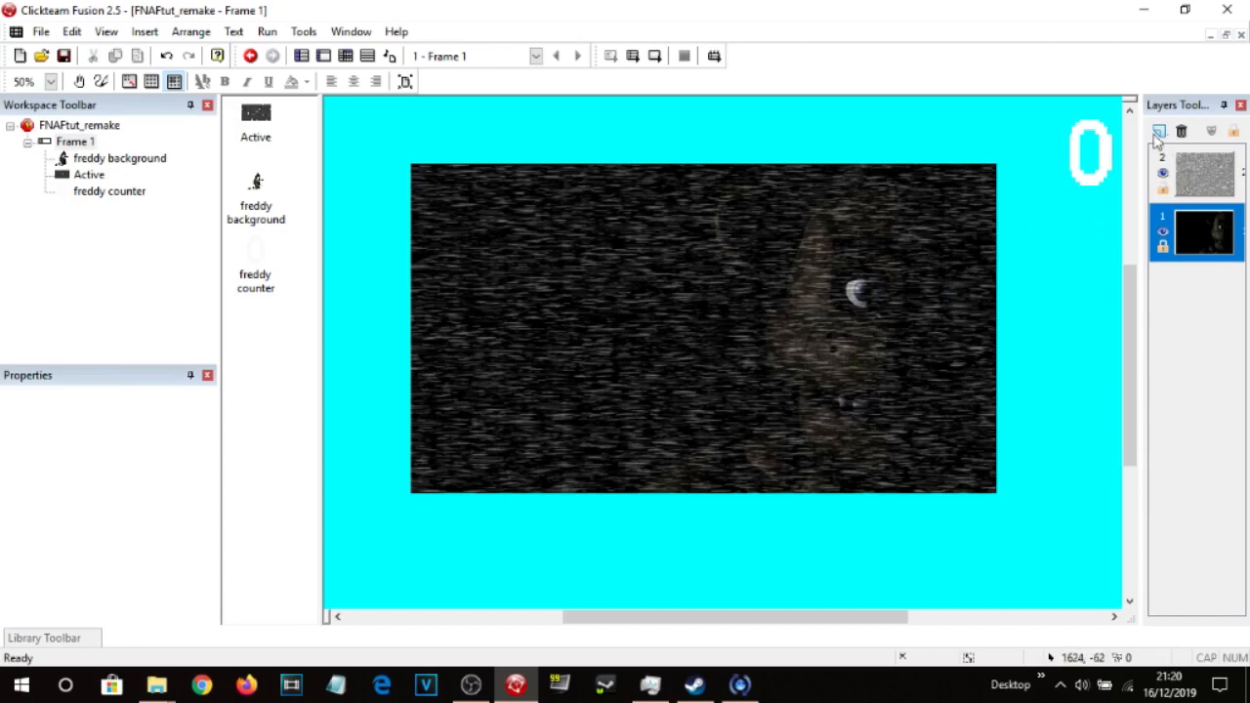
Add a new layer above the static layer in Frame 1.
left_click(1182, 158)
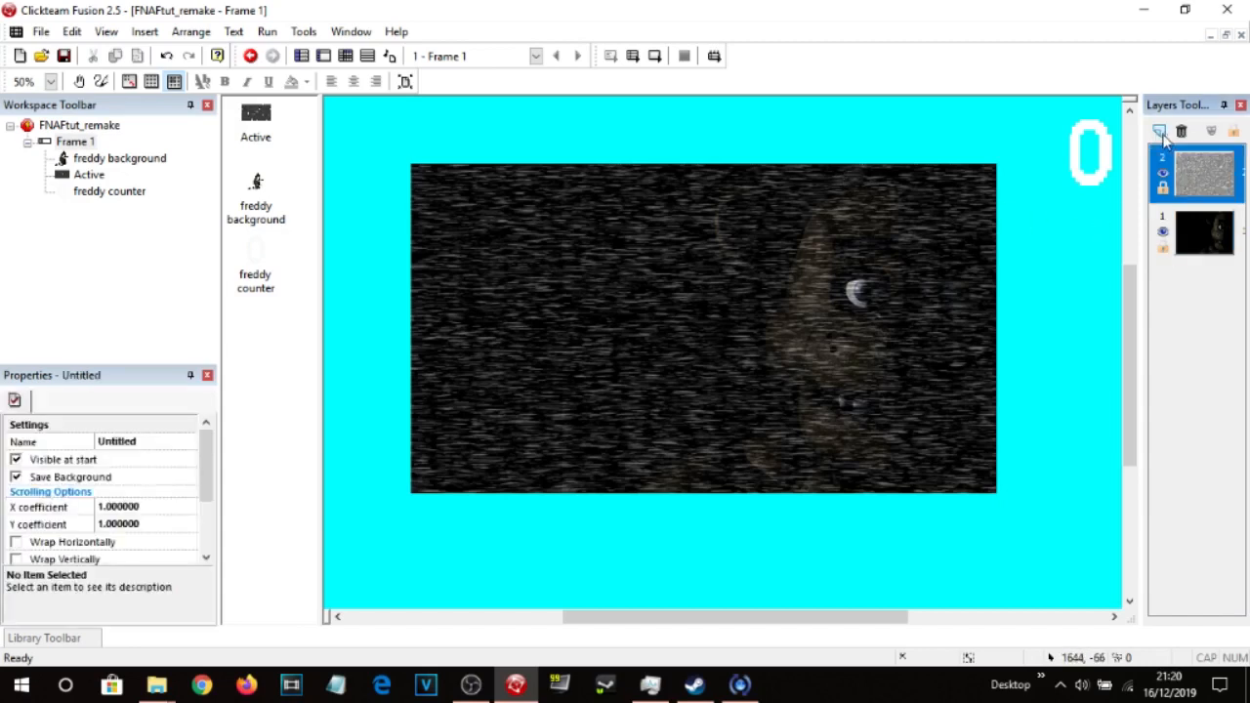
left_click(1160, 134)
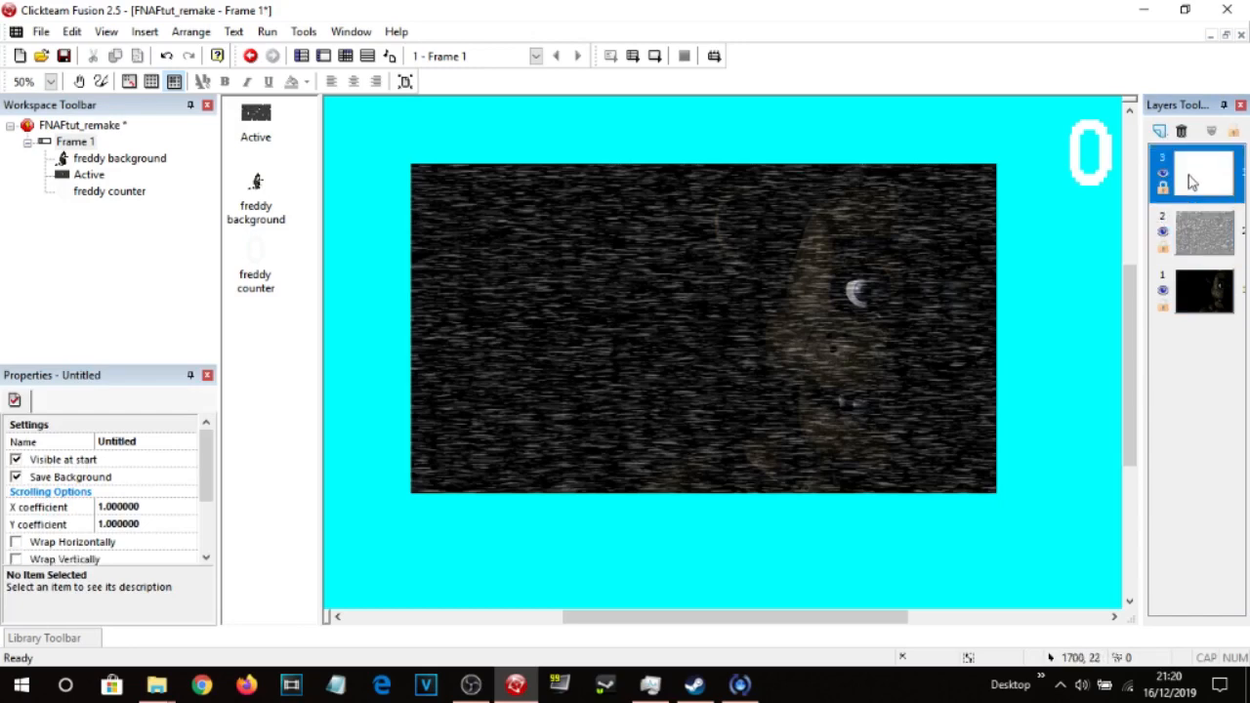
Switch to the Main Menu textures folder in File Explorer and bring 444.png, 448.png, 449.png and 450.png into the frame.
left_click(157, 686)
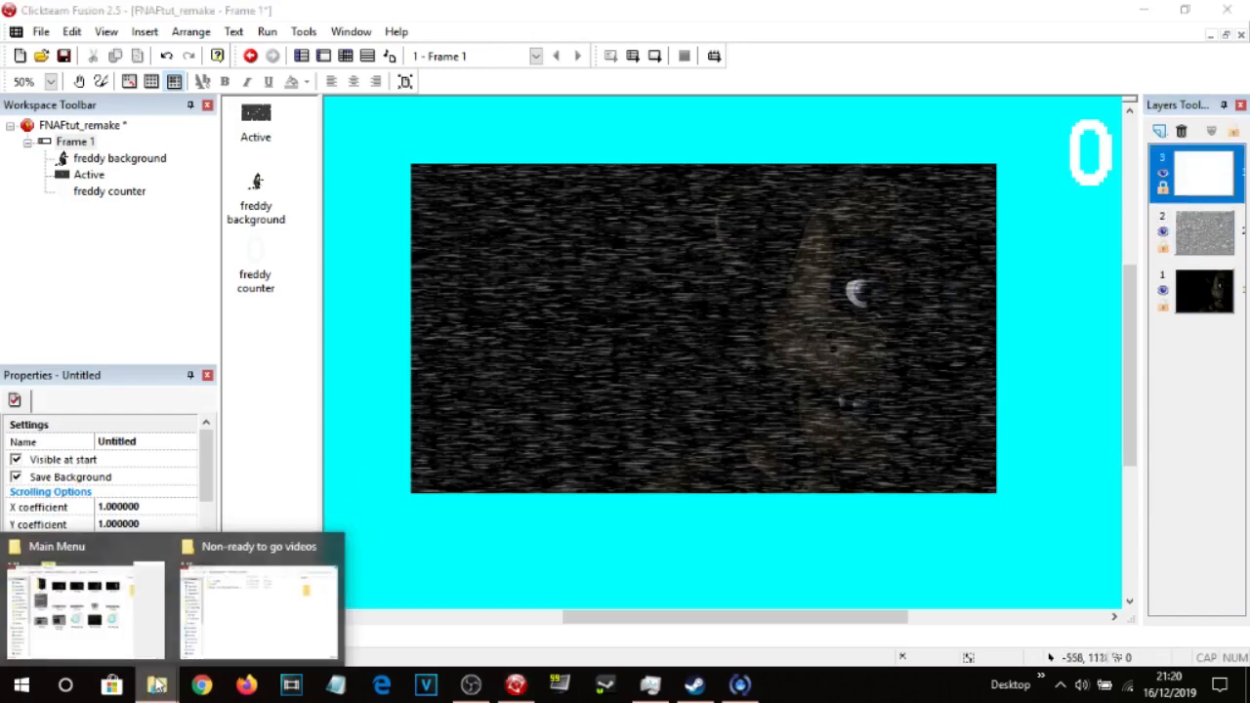
left_click(97, 600)
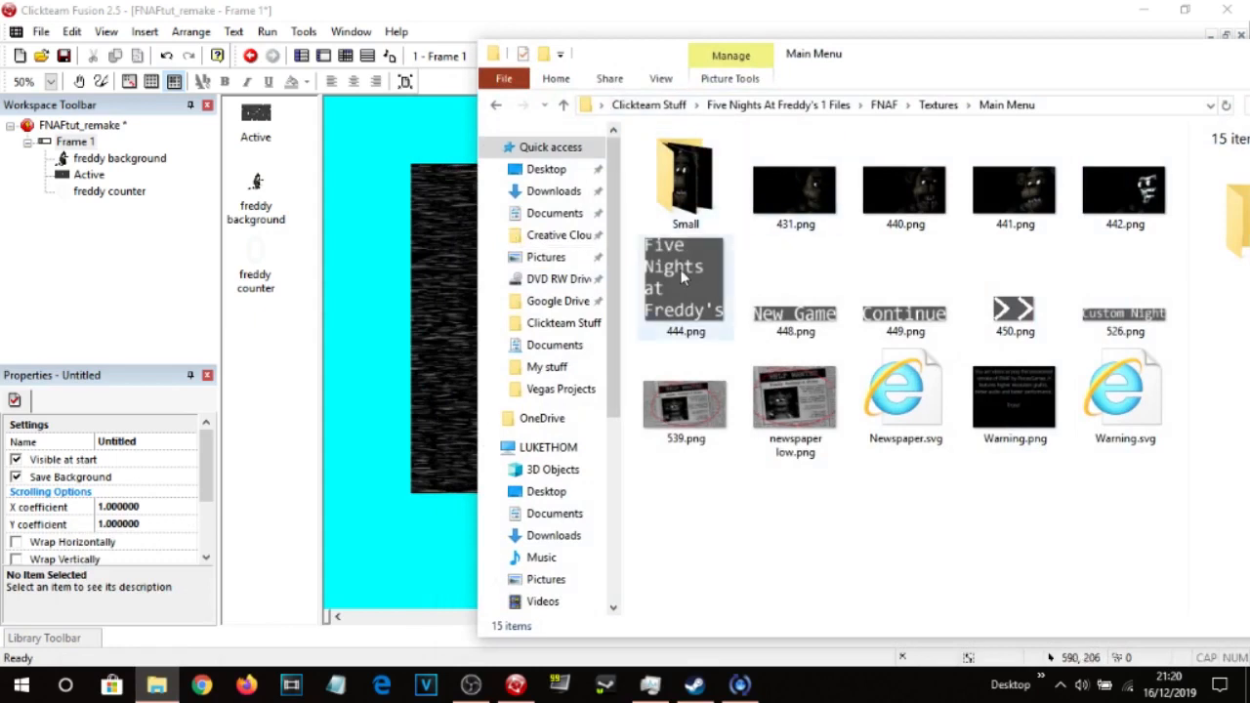
left_click(701, 280)
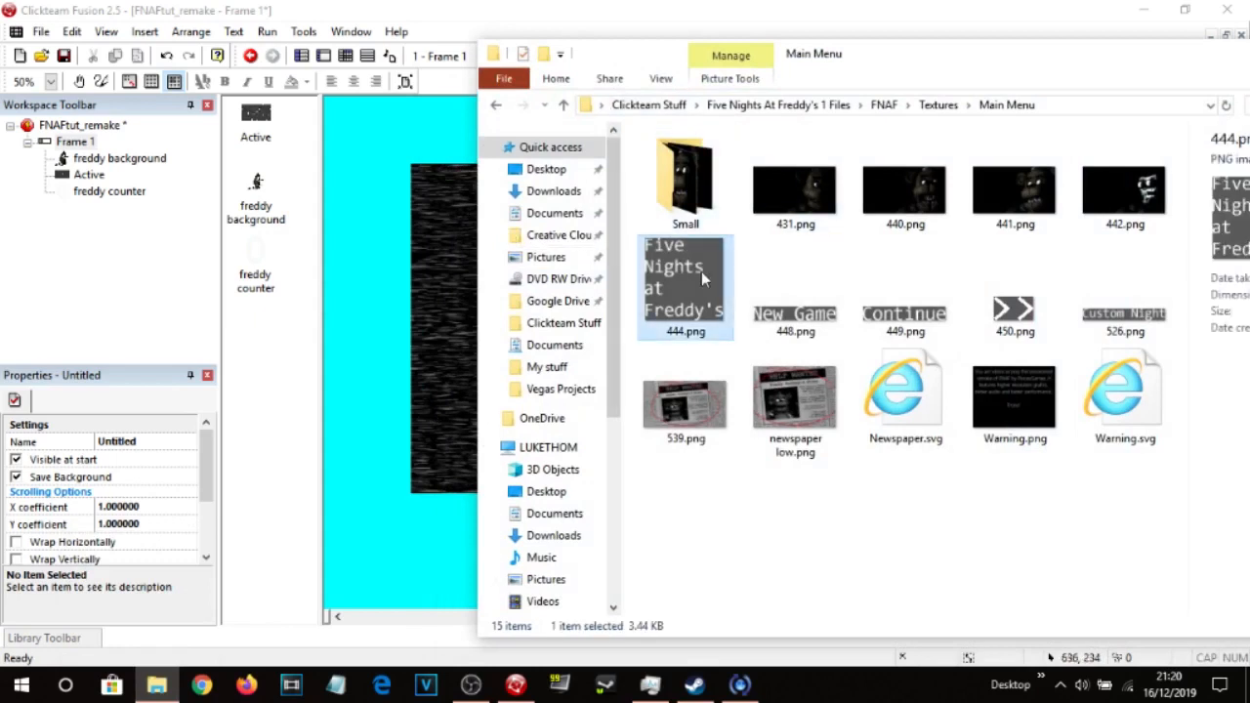
left_click(786, 297, "ctrl")
left_click(904, 289, "ctrl")
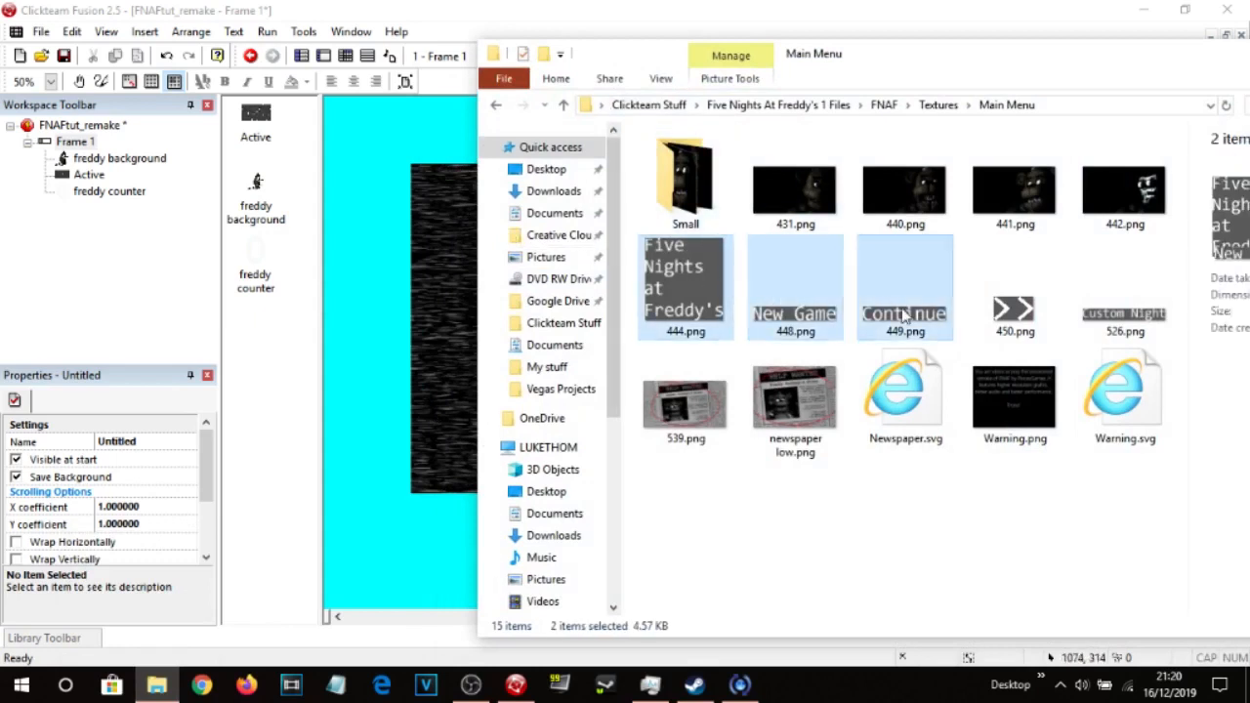
left_click(1019, 308, "ctrl")
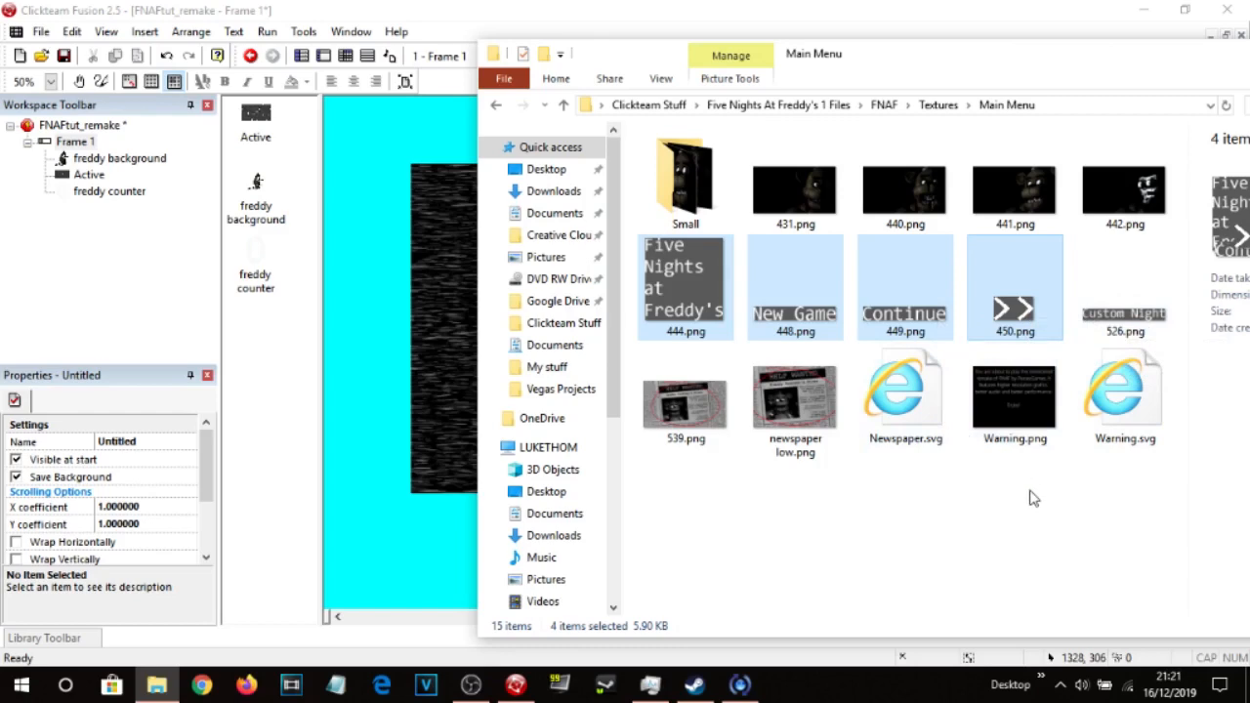
left_click_drag(689, 318, 436, 324)
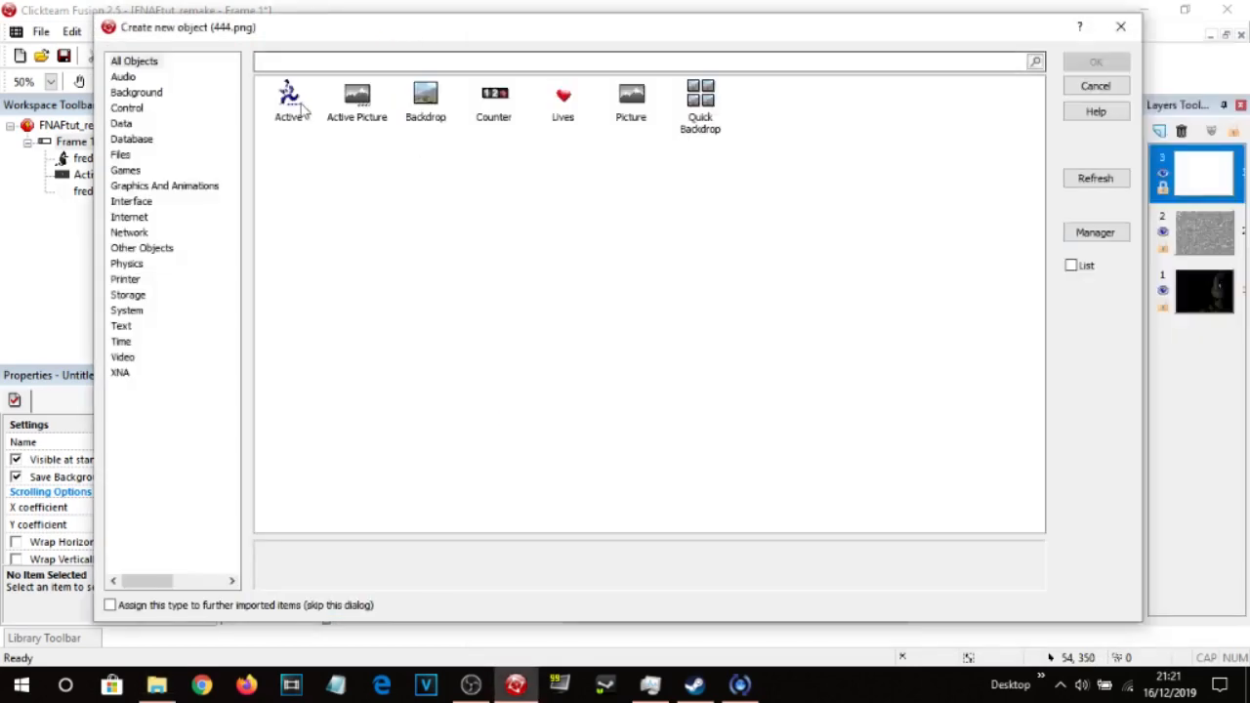
Import 444.png, 448.png, 449.png and 450.png as separate Active objects, accepting the import of the consecutively numbered images.
left_click(289, 98)
left_click(1097, 62)
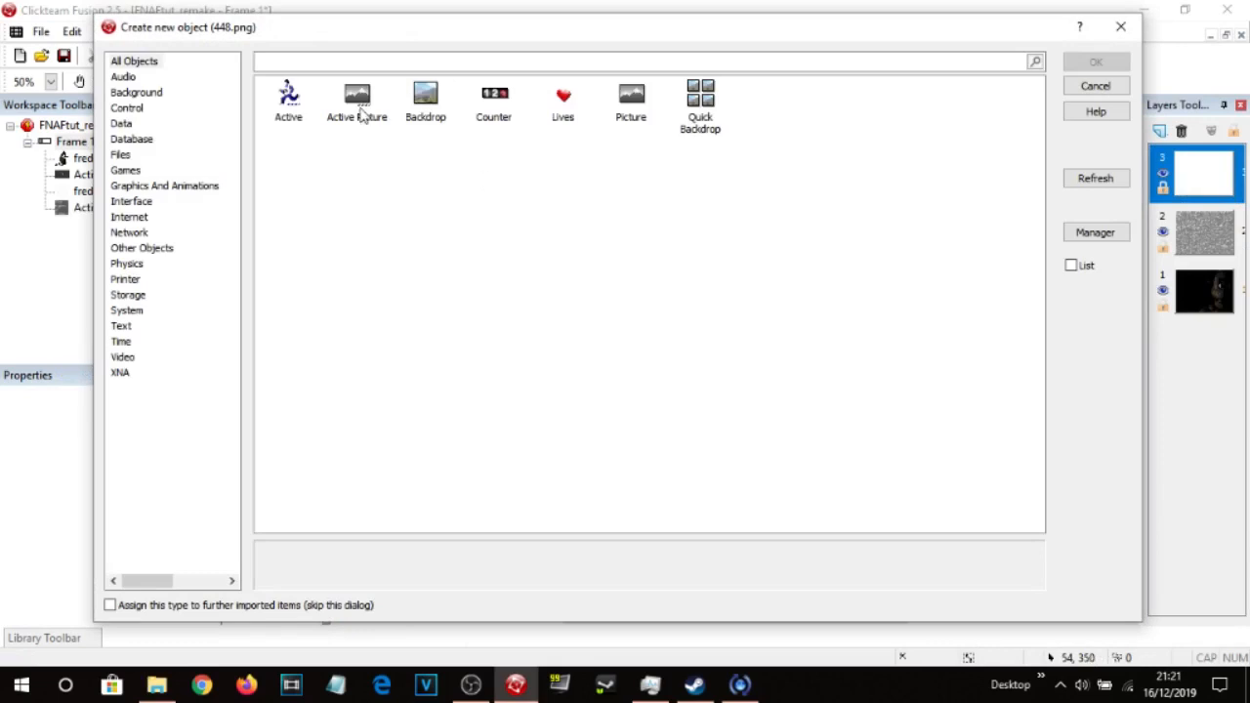
left_click(298, 103)
left_click(1075, 67)
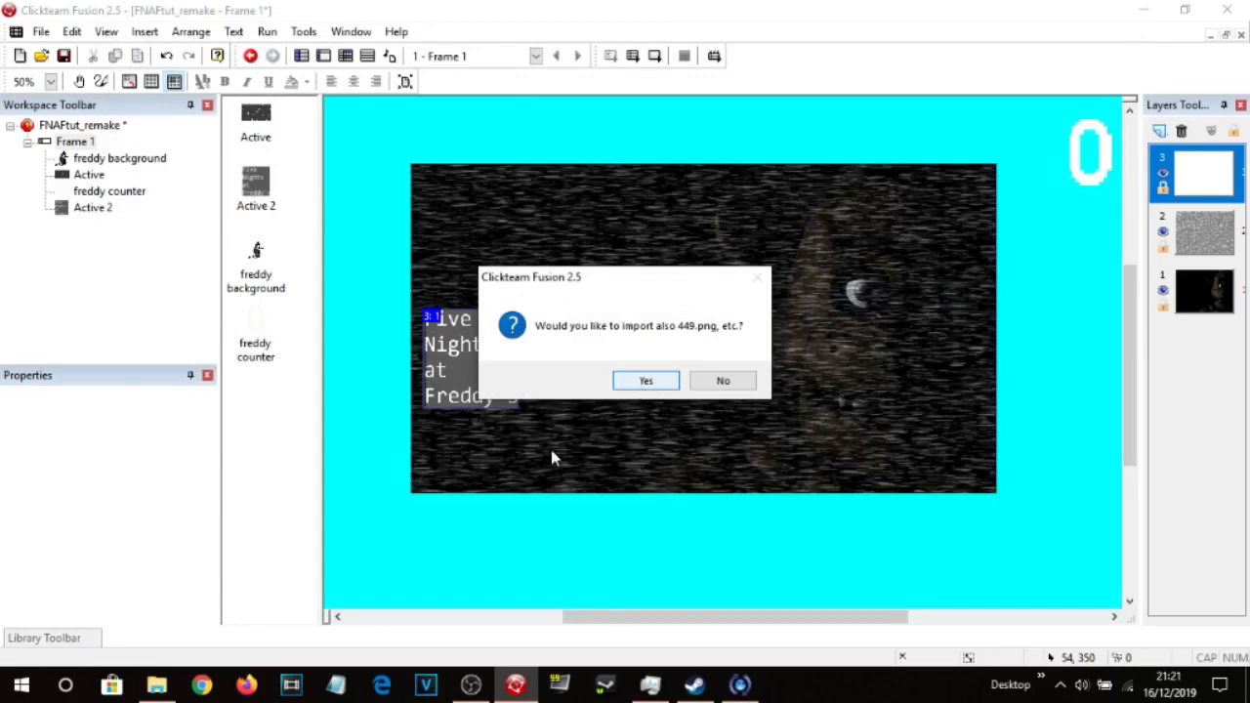
left_click(156, 687)
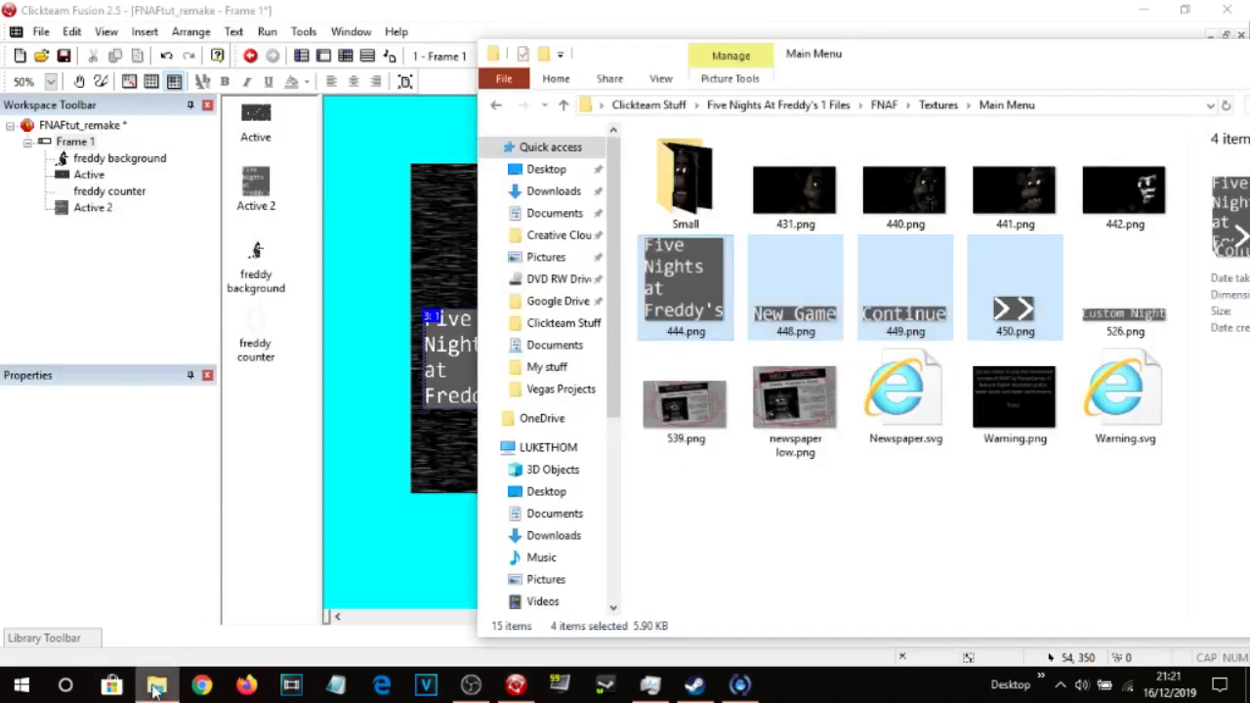
left_click(157, 687)
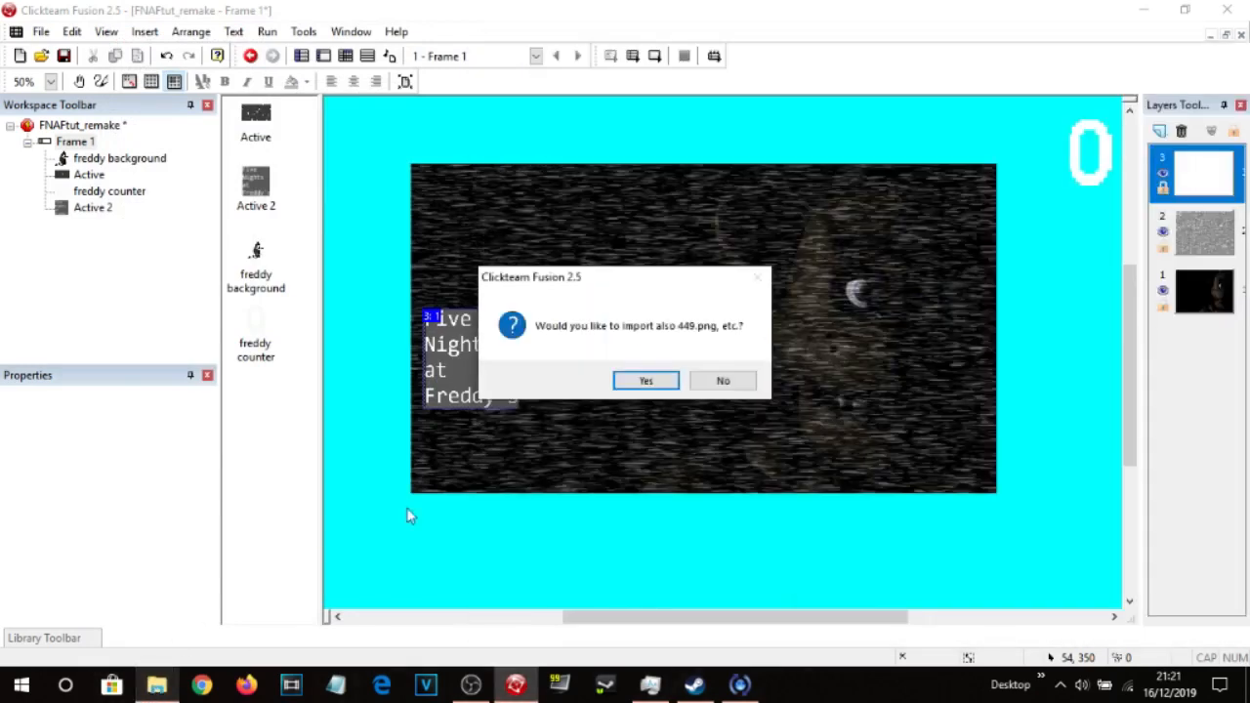
left_click(633, 379)
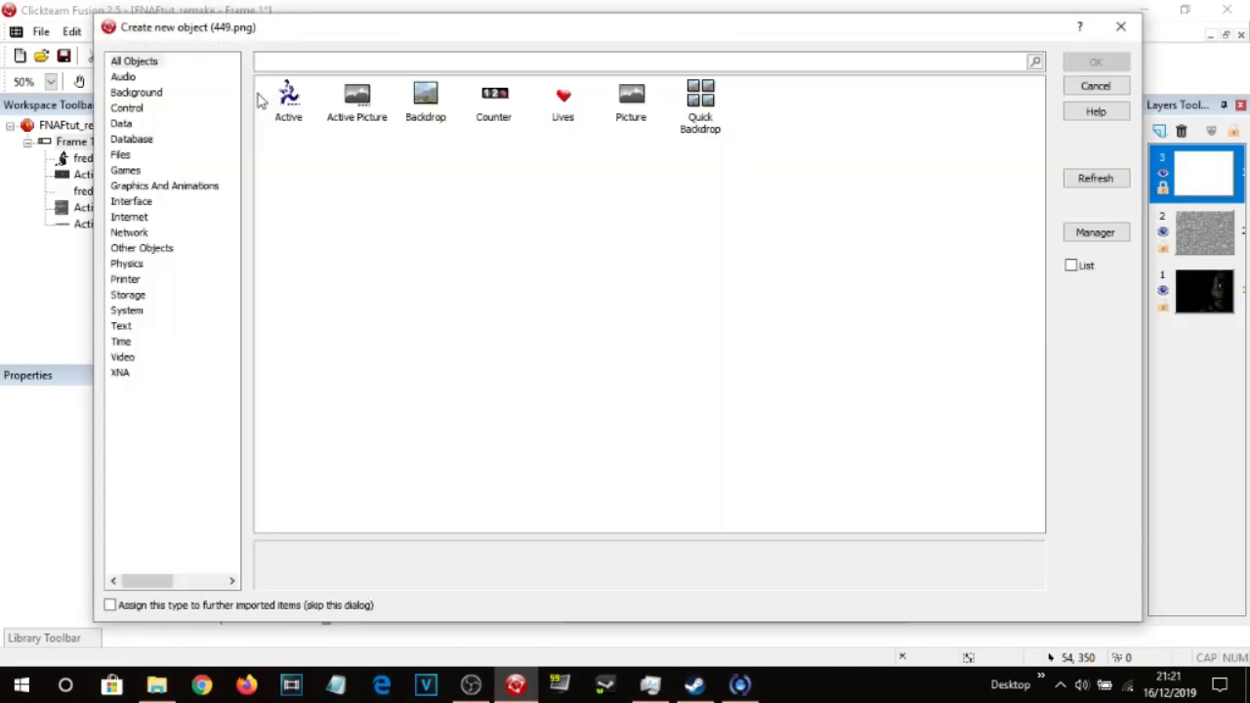
left_click(285, 100)
left_click(1087, 61)
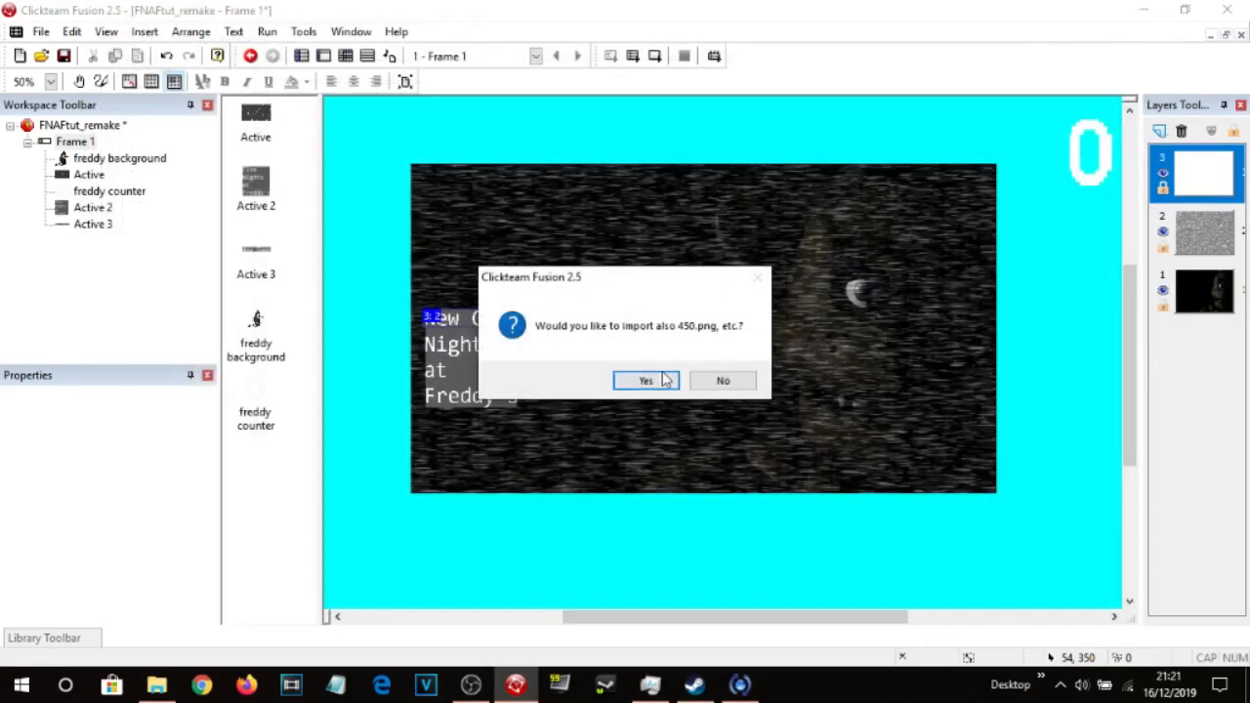
left_click(656, 383)
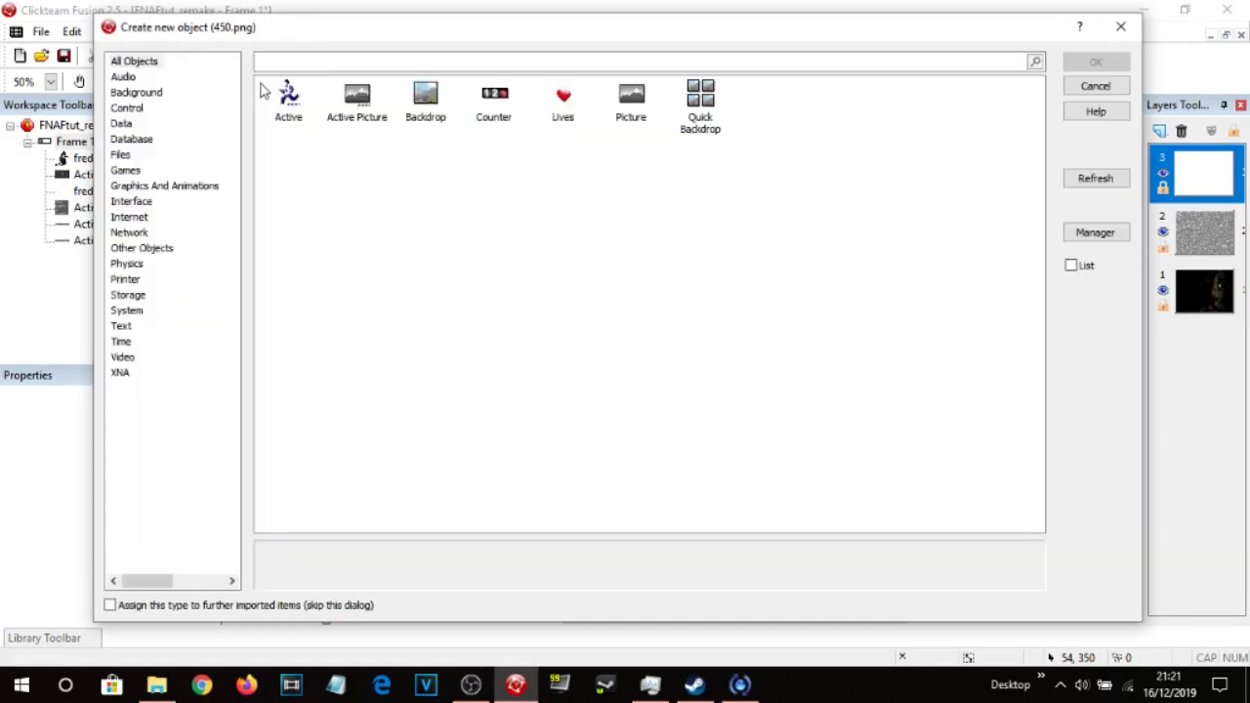
left_click(285, 97)
left_click(1096, 61)
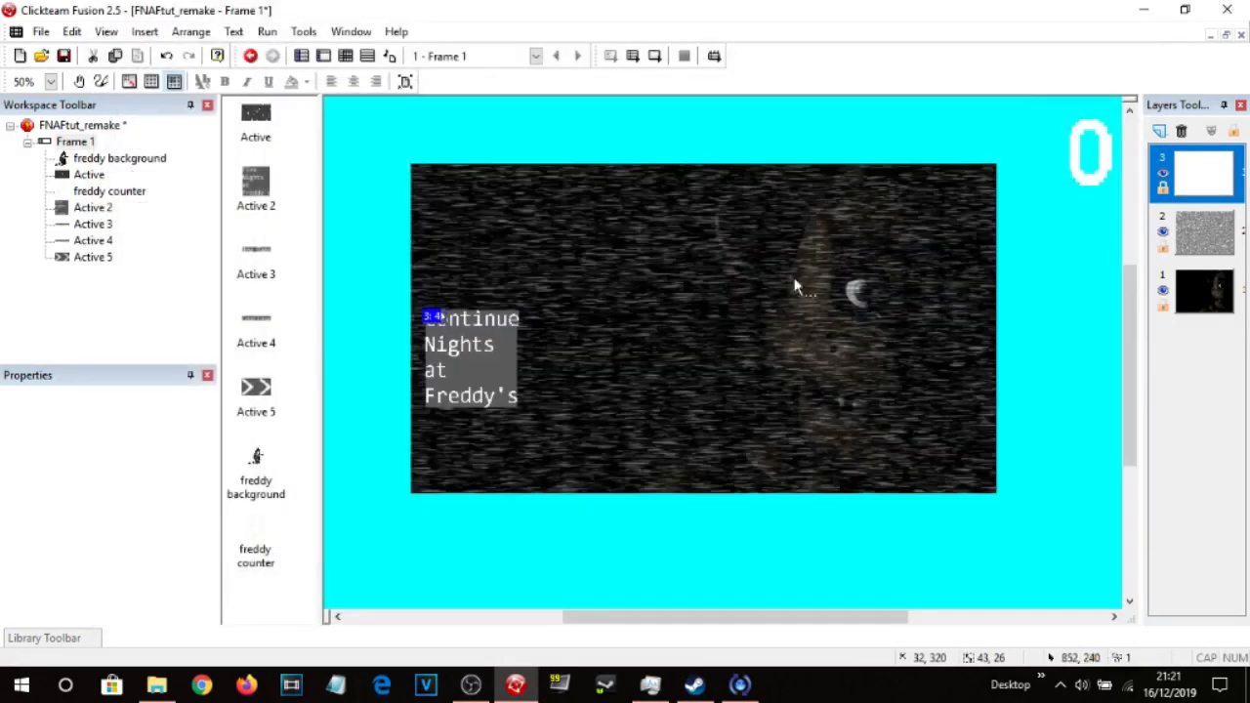
Spread out the stacked menu objects, with the title at the frame's upper left, New Game and Continue below it, and the arrows beside them.
left_click_drag(459, 337, 678, 266)
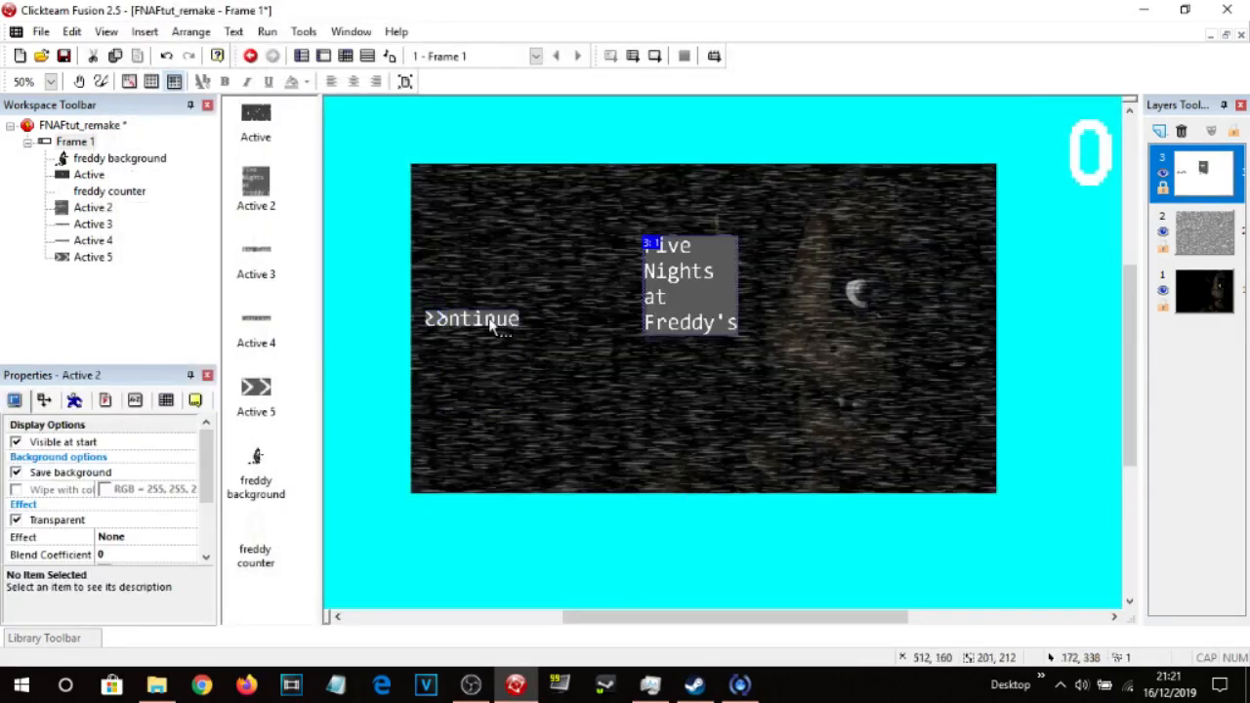
left_click_drag(518, 323, 650, 425)
left_click_drag(463, 326, 700, 408)
left_click_drag(692, 282, 562, 252)
left_click(667, 134)
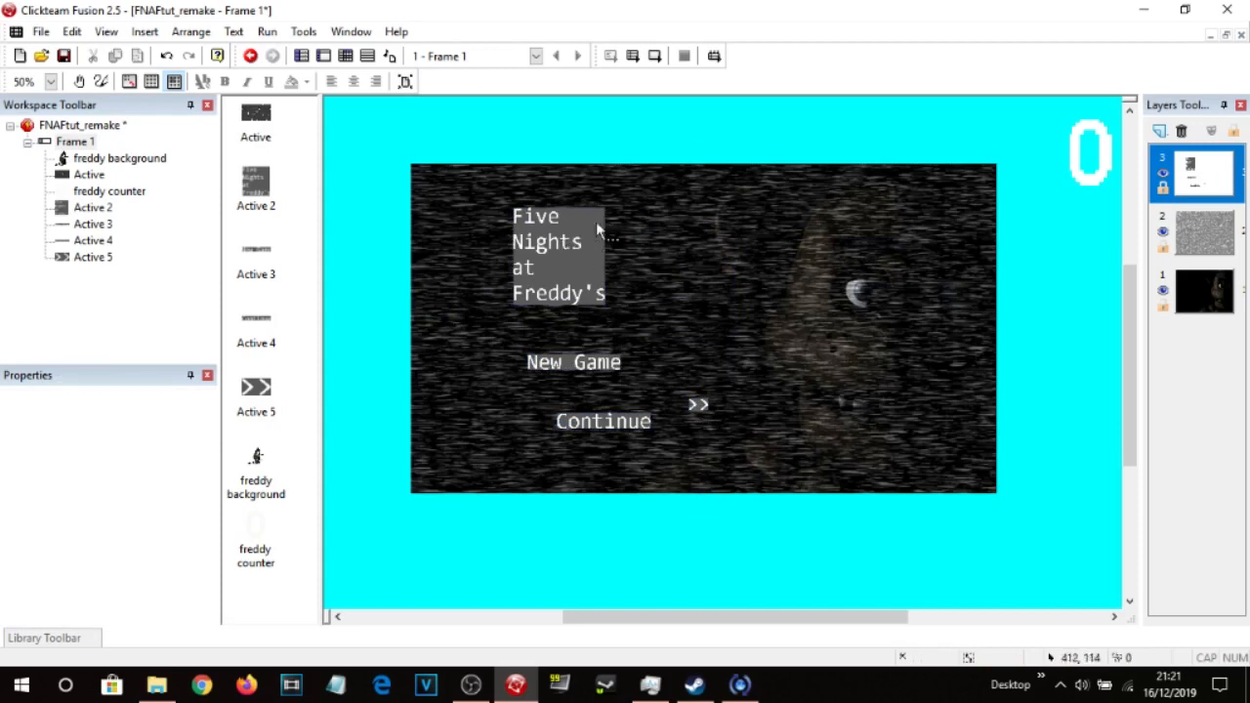
Replace the alpha channel of the Five Nights at Freddy's title image with a transparent colour, picking its grey background (5A5A5A).
double_click(570, 265)
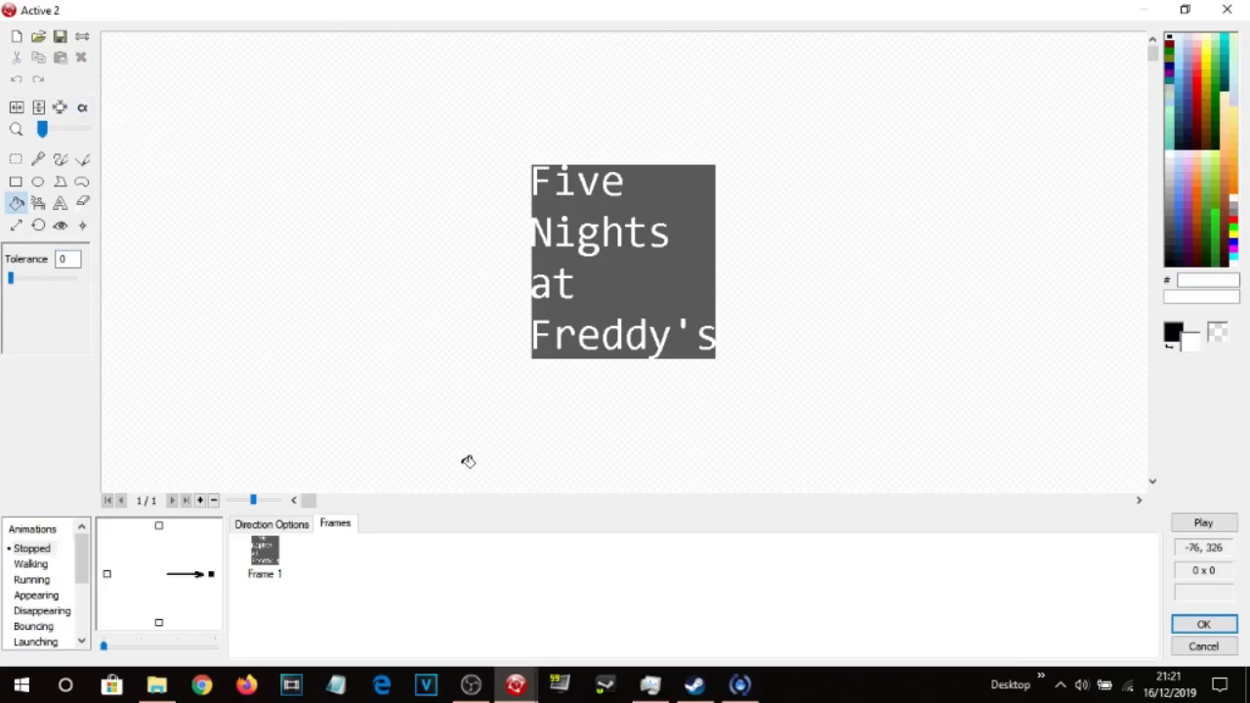
key("y")
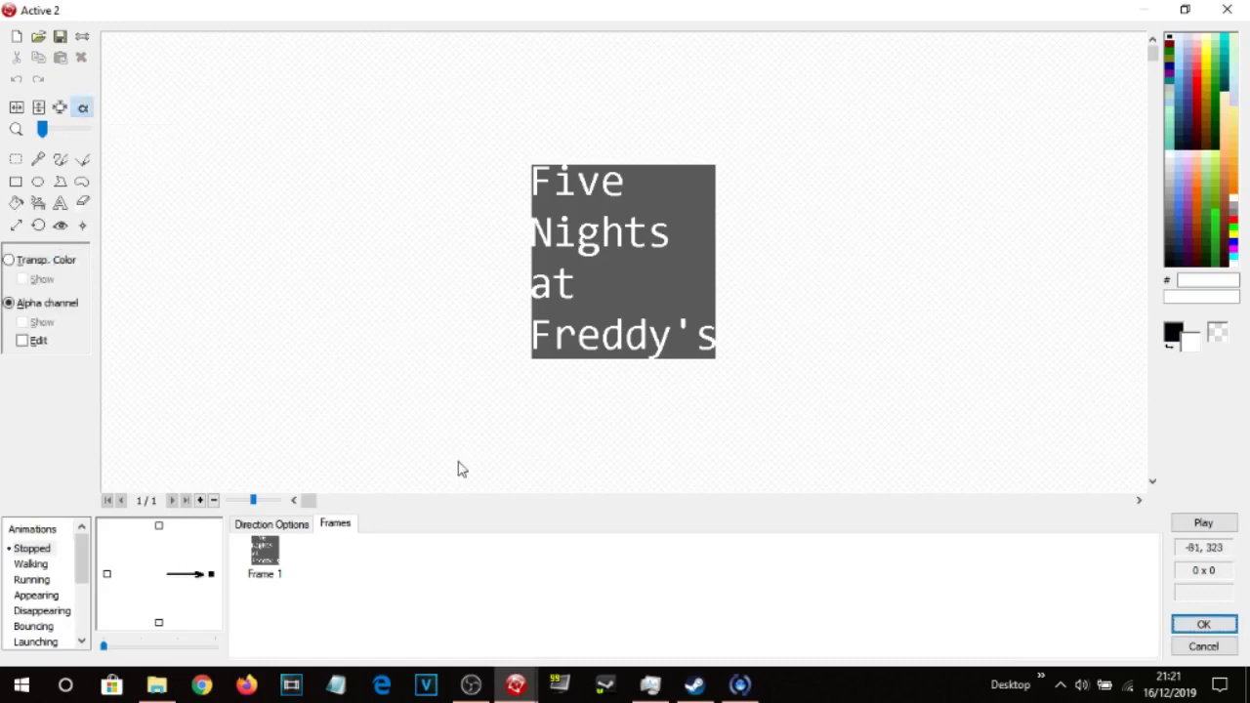
left_click(35, 264)
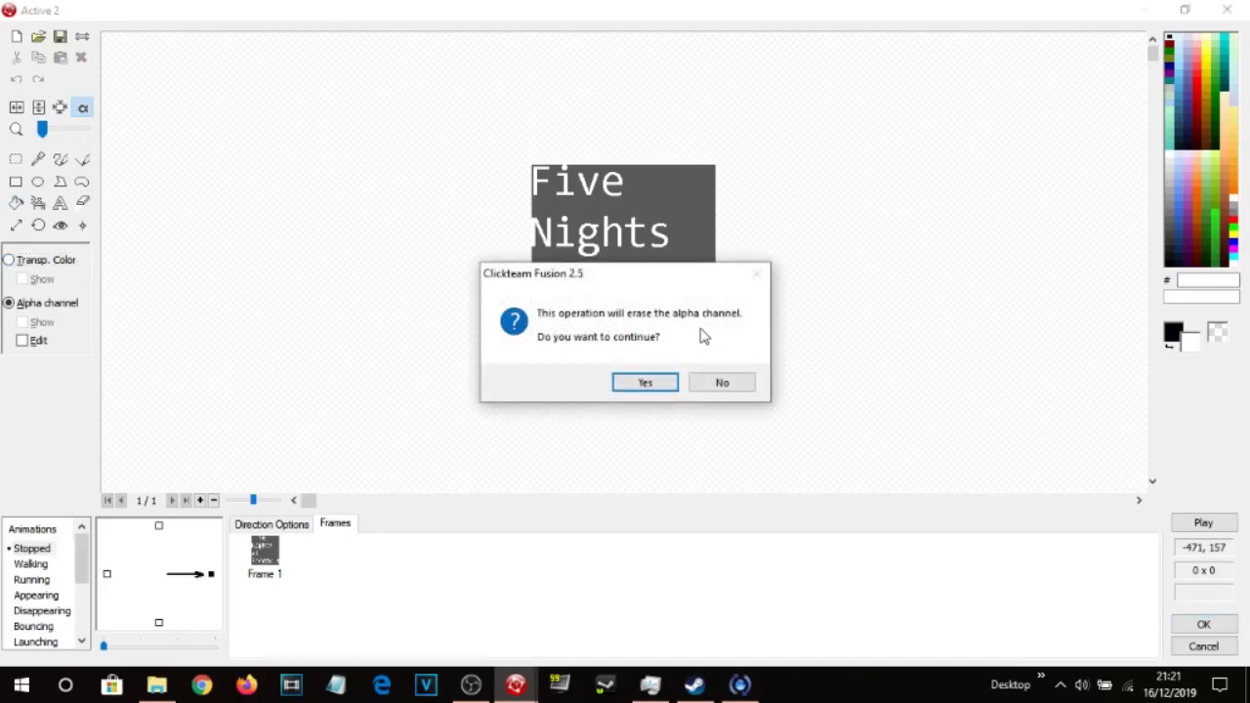
left_click(644, 383)
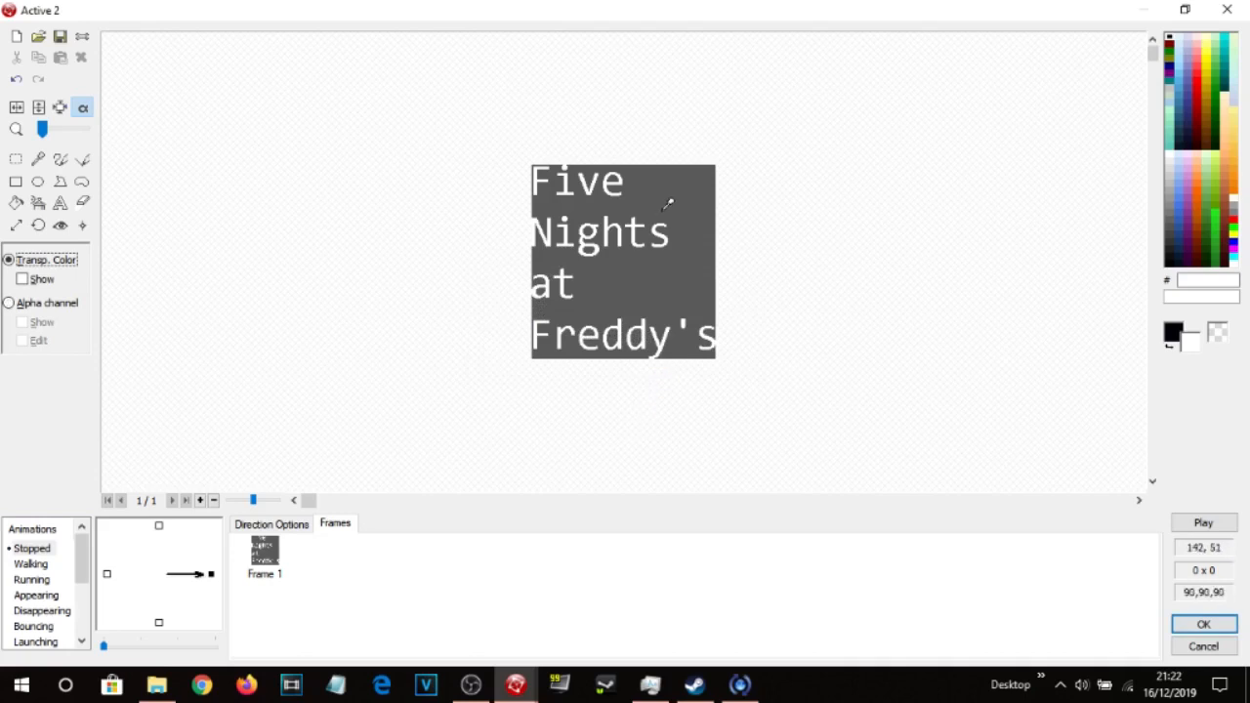
left_click(692, 243)
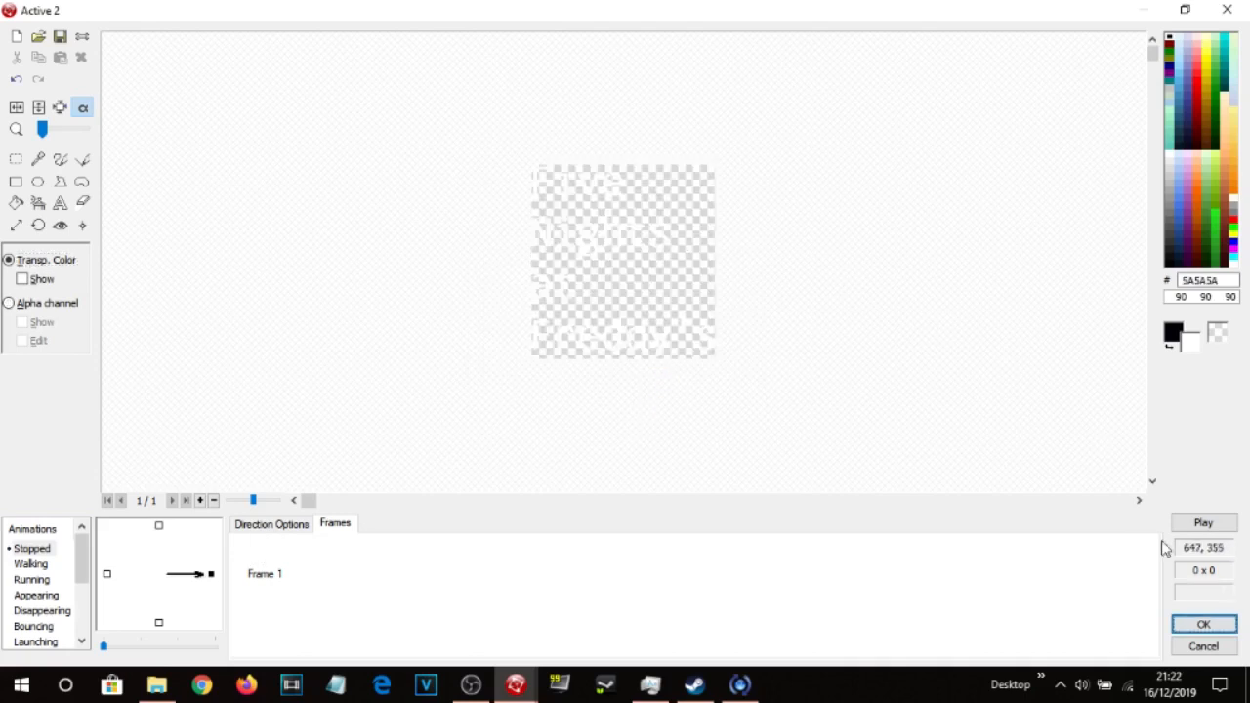
left_click(1204, 625)
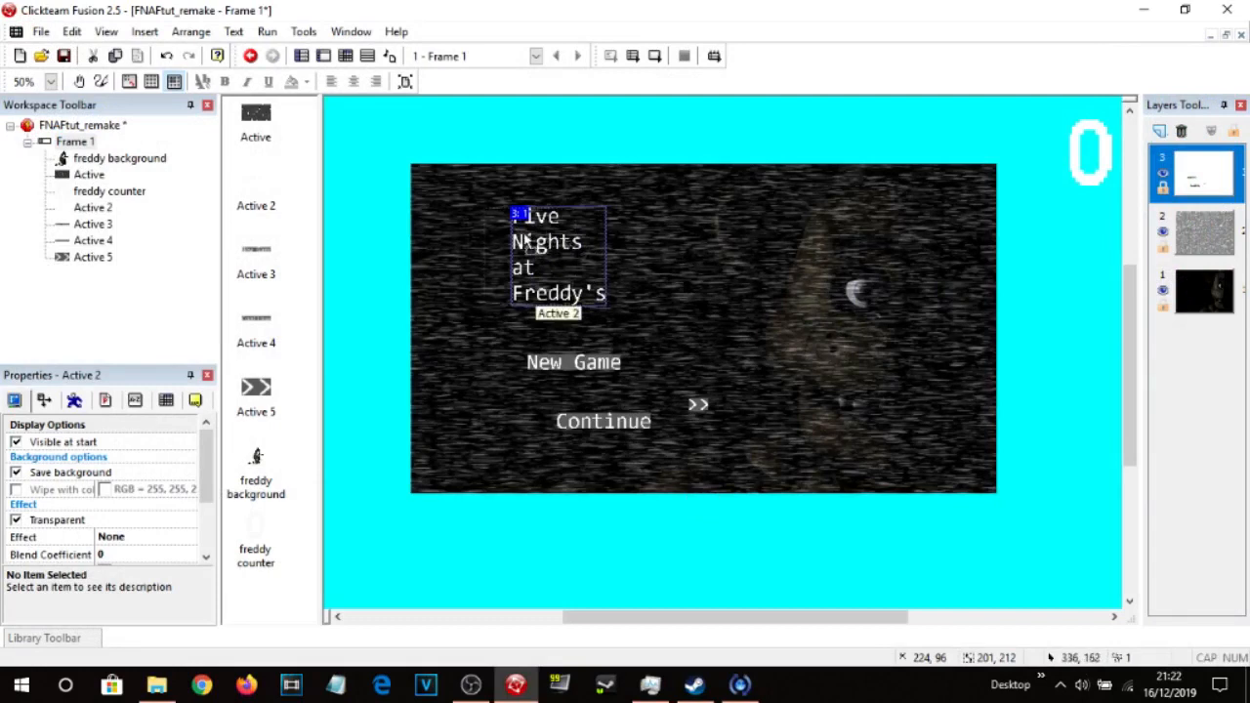
Position the Five Nights at Freddy's title near the frame's upper left at 128, 96.
left_click_drag(510, 239, 465, 240)
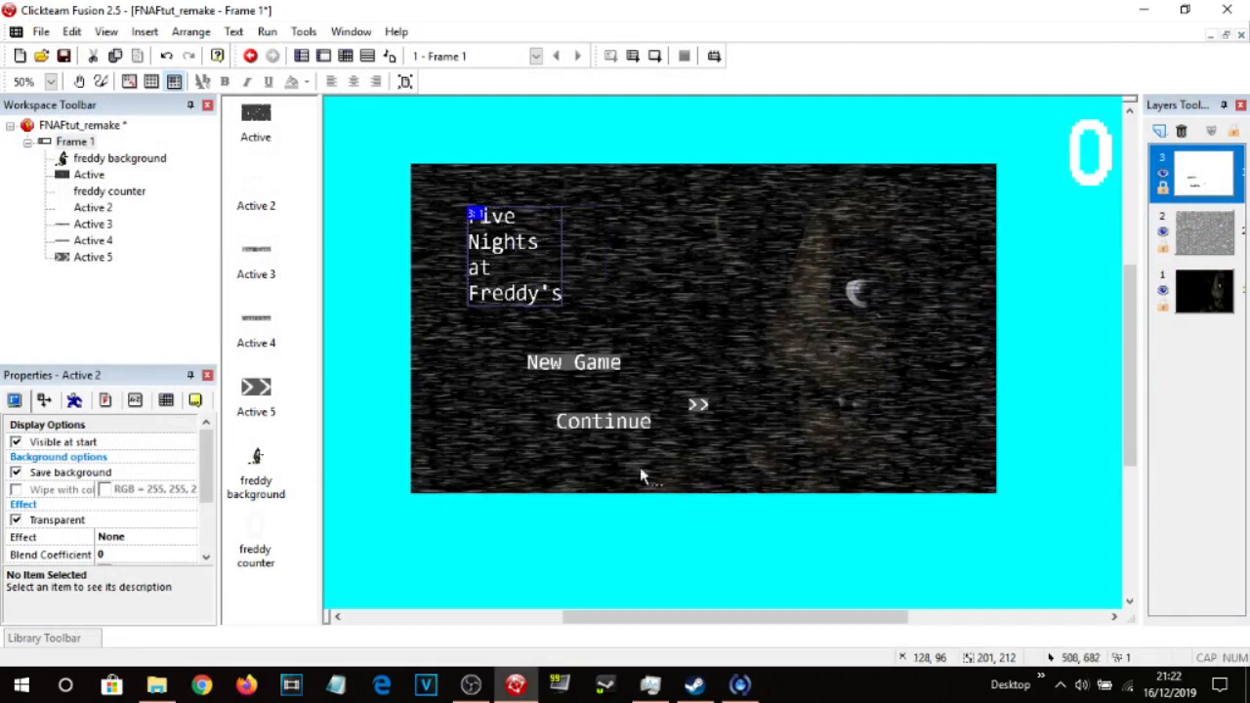
left_click(525, 247)
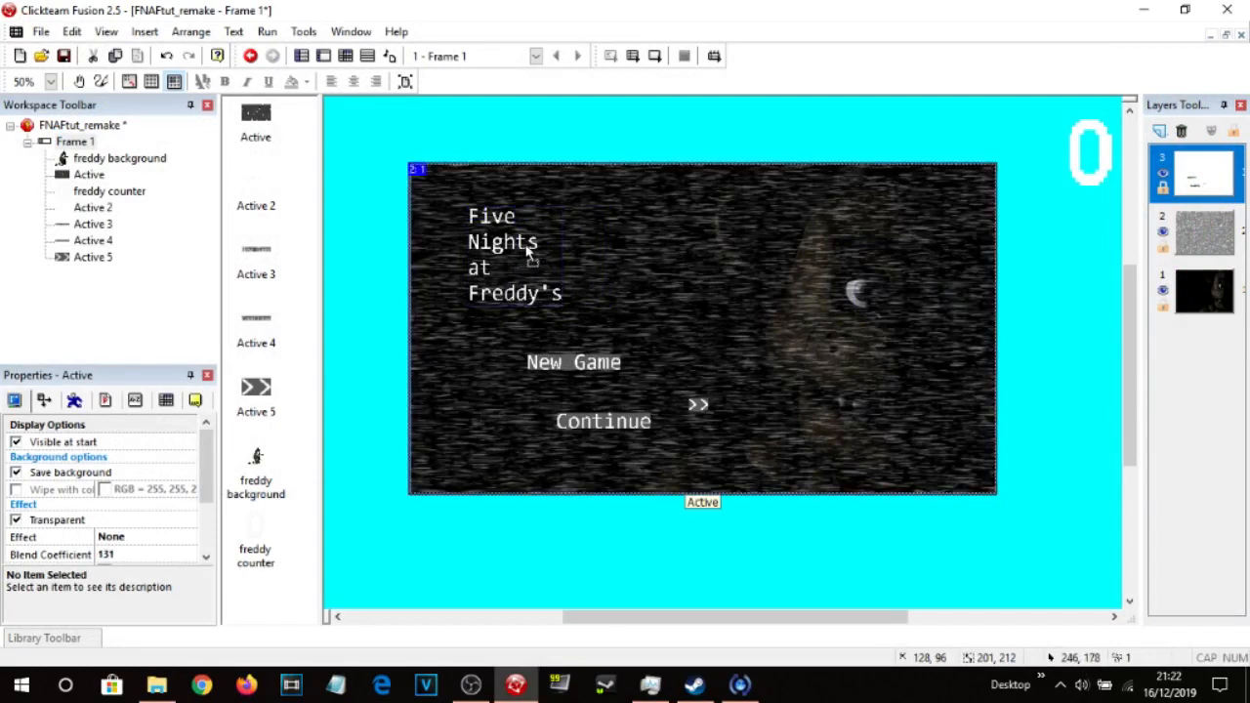
left_click(527, 252)
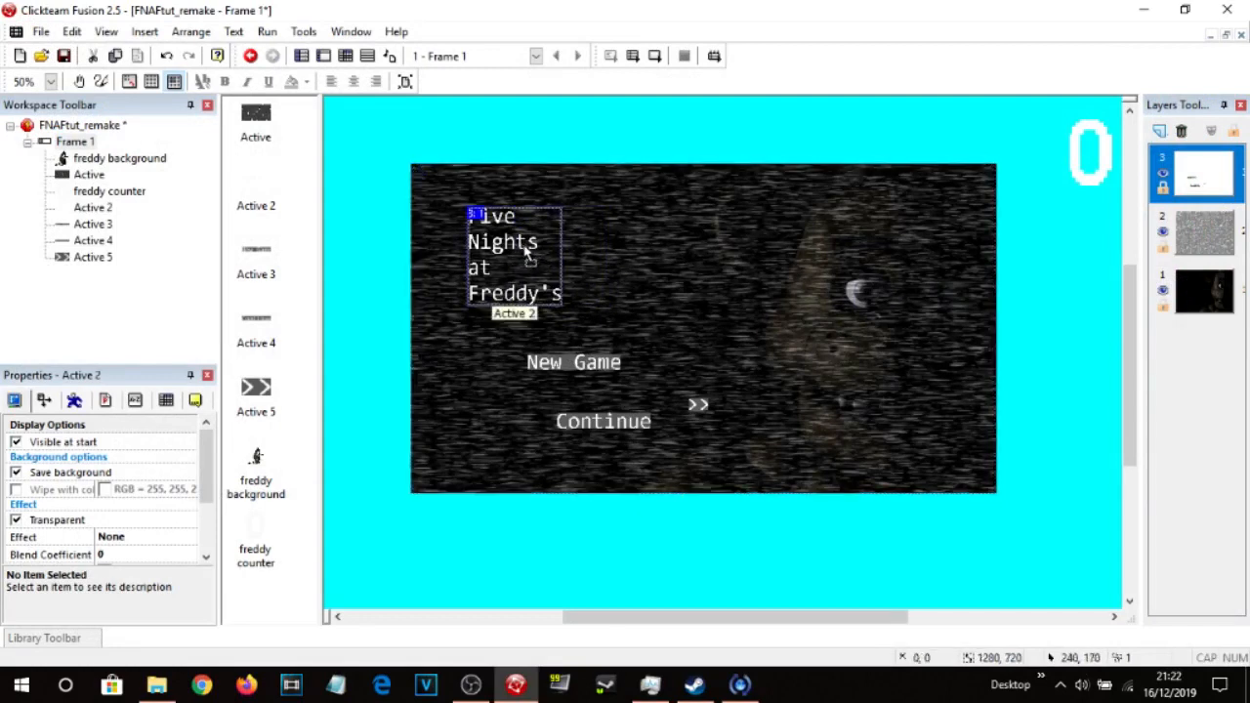
left_click_drag(528, 252, 543, 252)
left_click(557, 544)
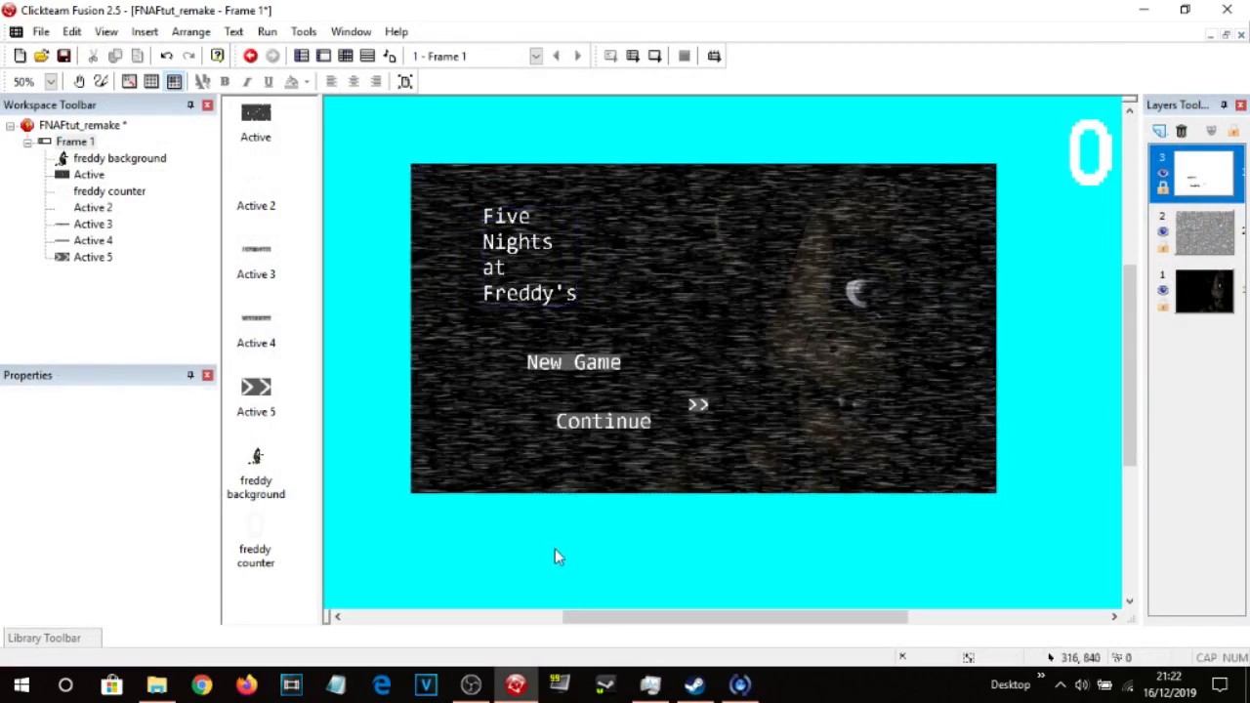
left_click_drag(534, 254, 542, 290)
left_click(583, 571)
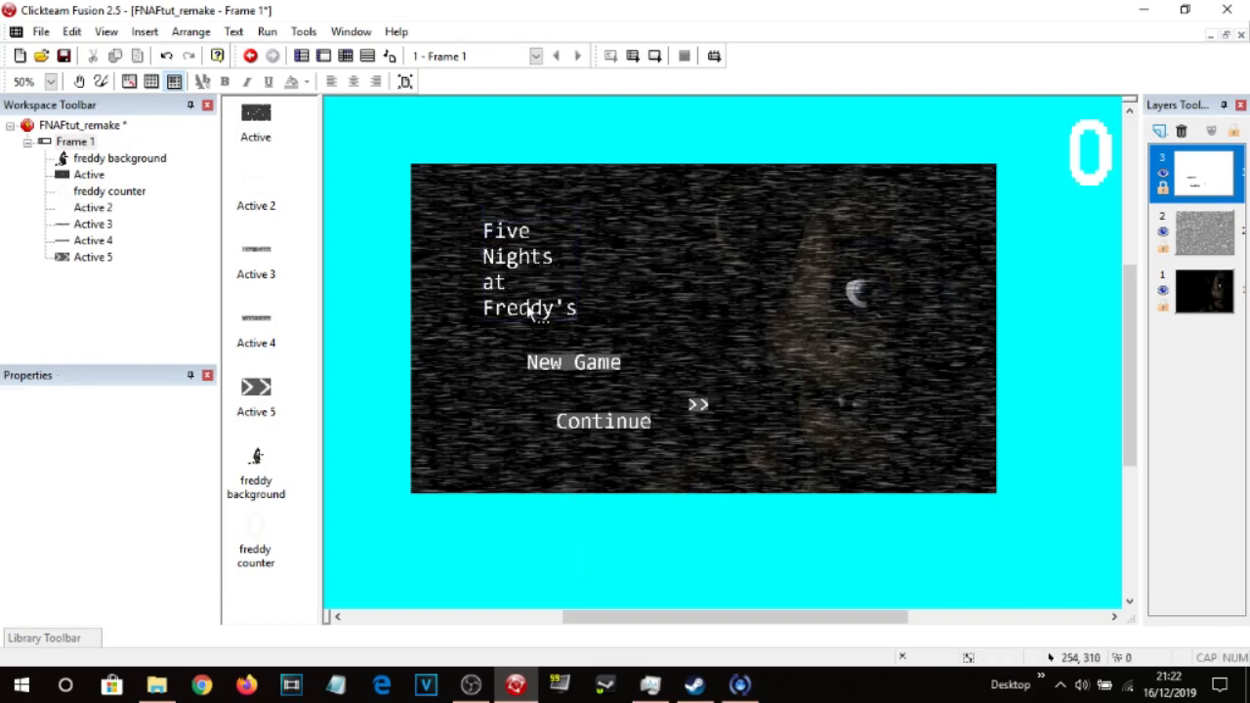
left_click(538, 263)
left_click_drag(535, 263, 520, 248)
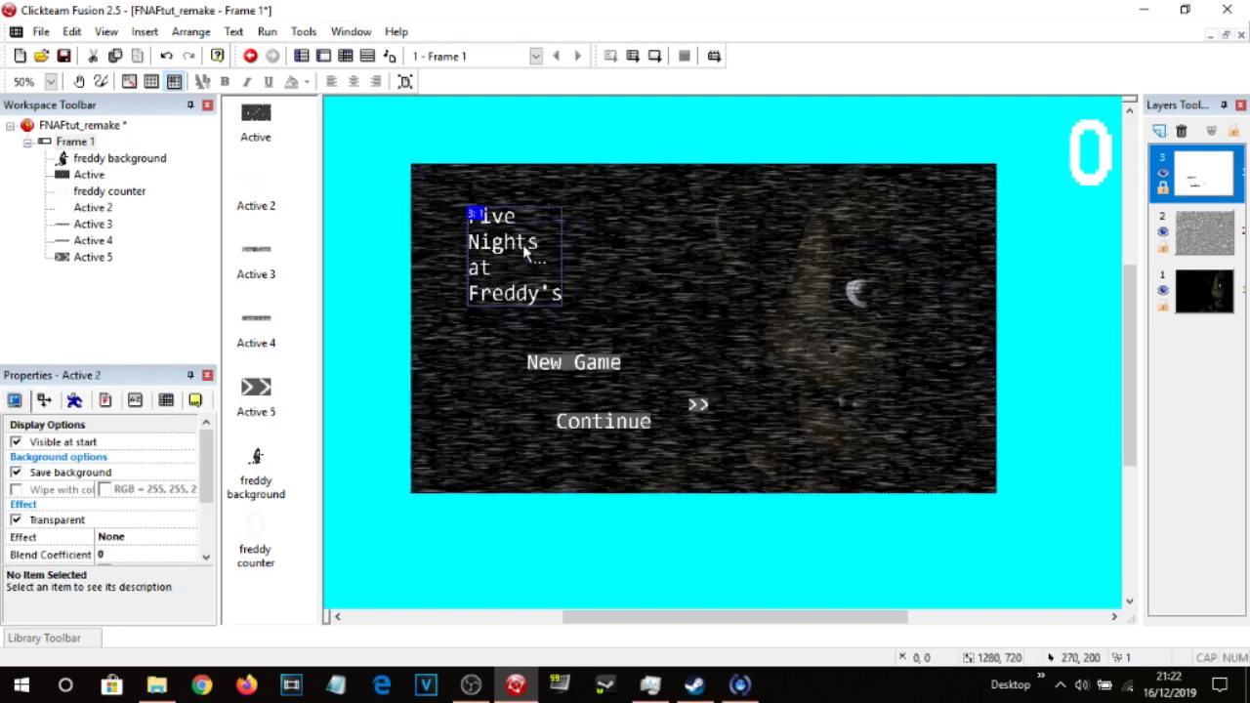
left_click(568, 536)
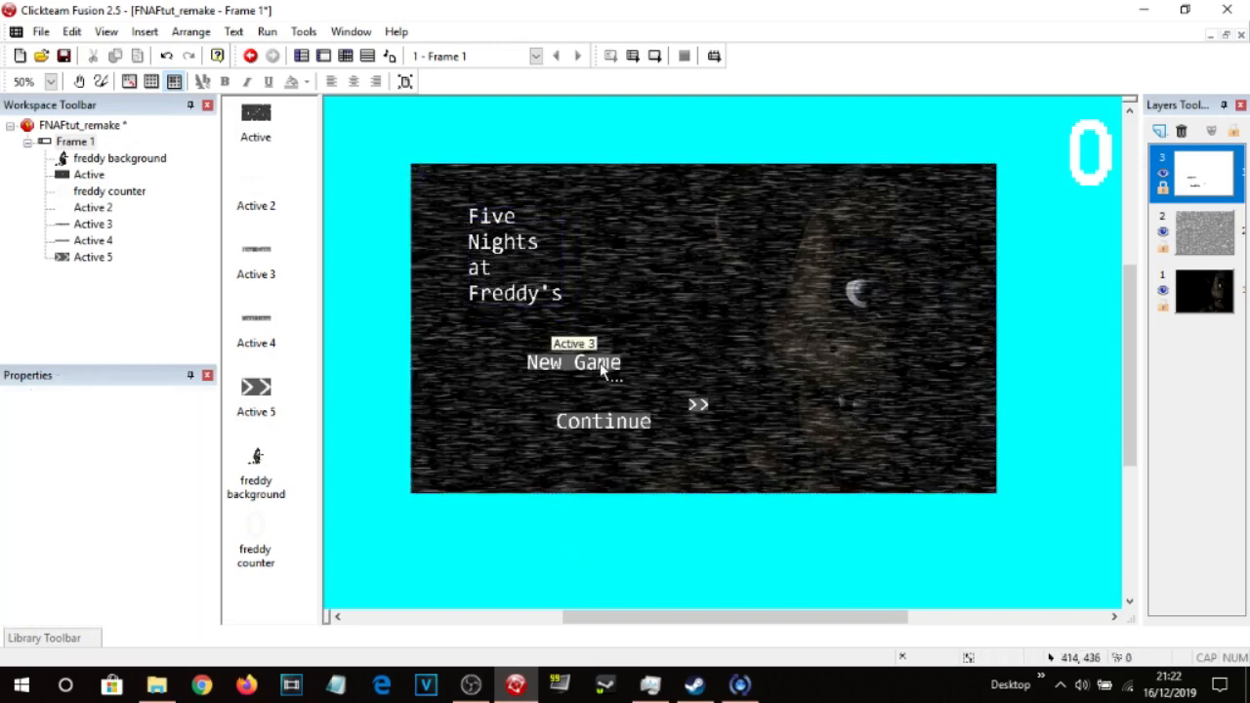
Remove the grey background from the New Game image by replacing its alpha channel with a transparent colour.
left_click(602, 369)
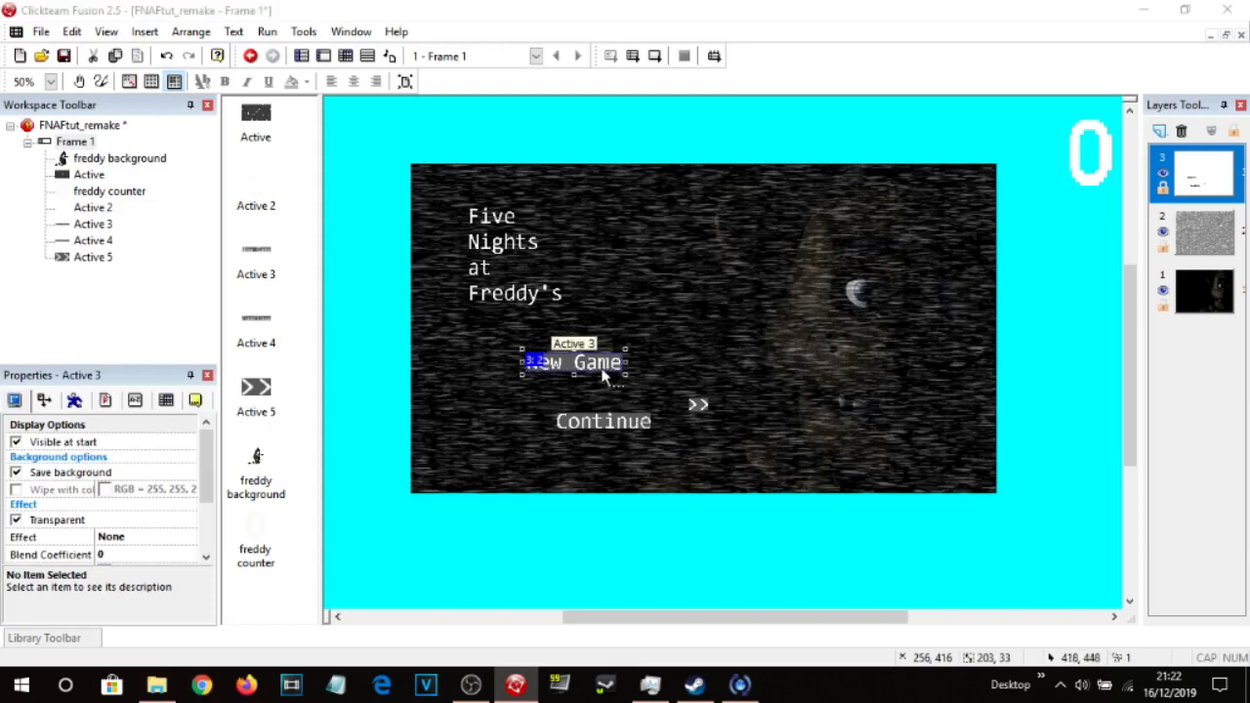
double_click(604, 377)
left_click(83, 110)
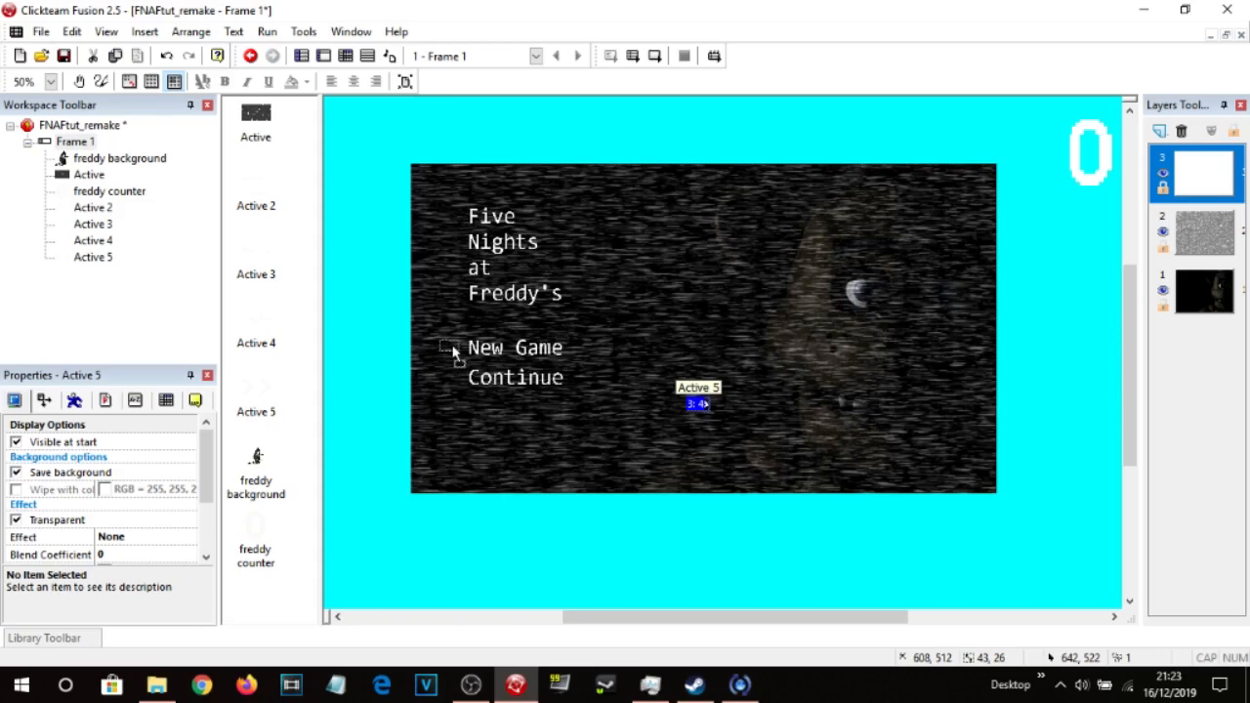
Move the double-arrow graphic out of the frame to 96, 768, just below the frame's lower left area.
left_click_drag(499, 363, 487, 346)
left_click(489, 354)
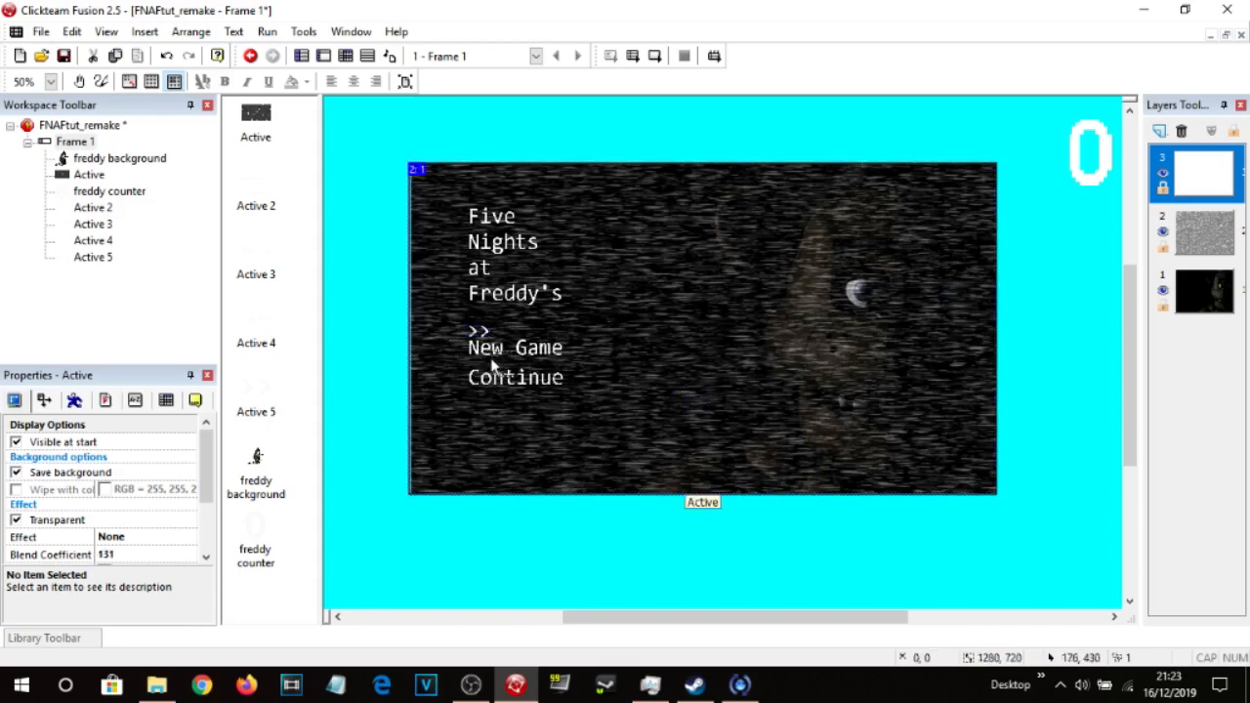
left_click_drag(481, 333, 461, 516)
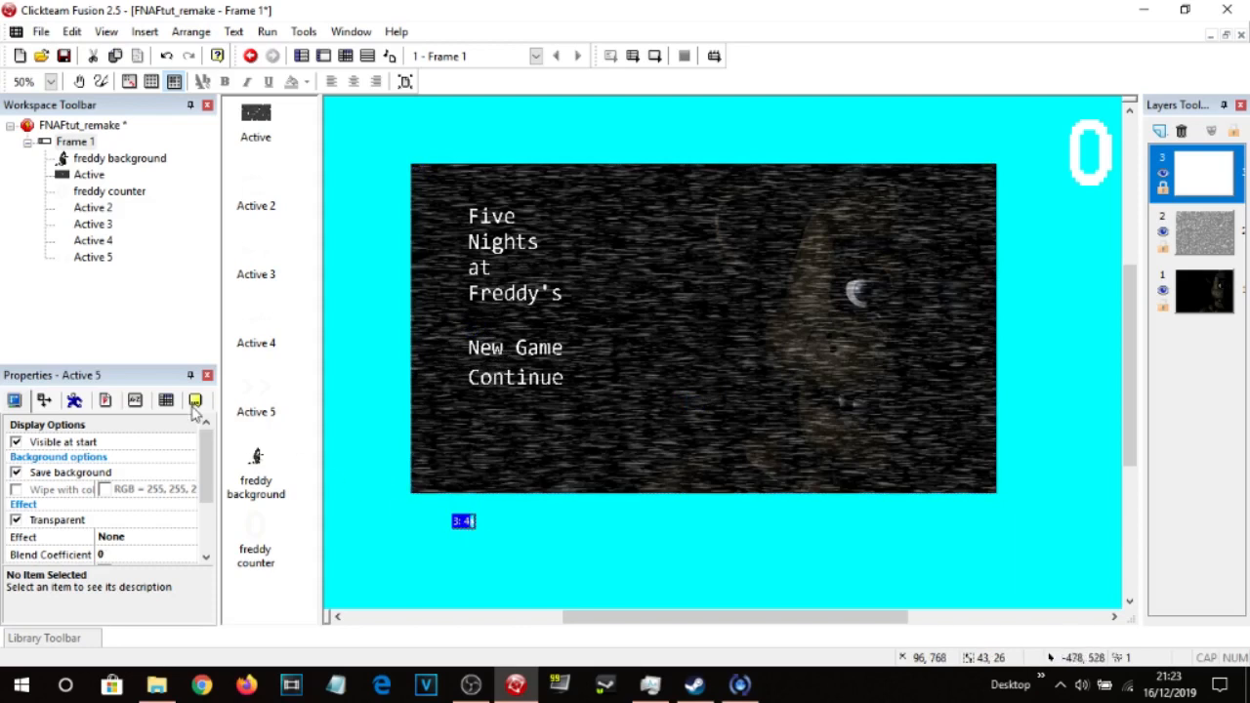
Rename the double-arrow object as selector.
left_click(194, 400)
left_click(132, 441)
type("selector")
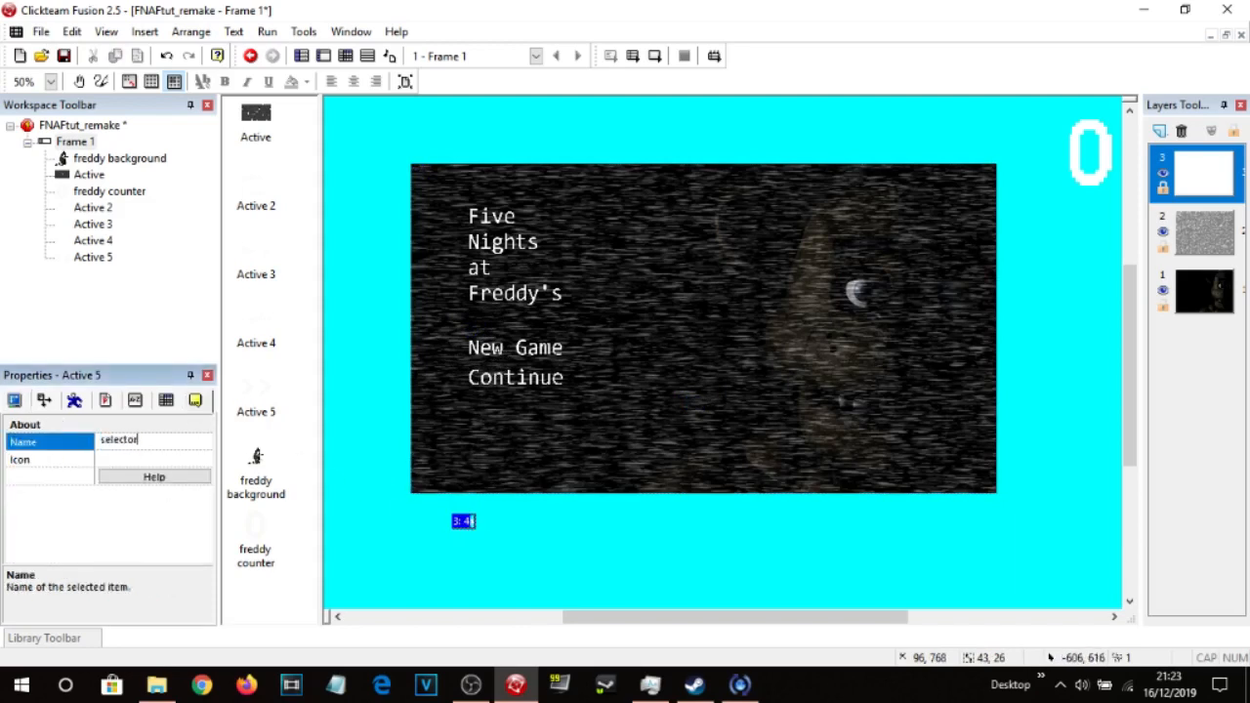
key("Return")
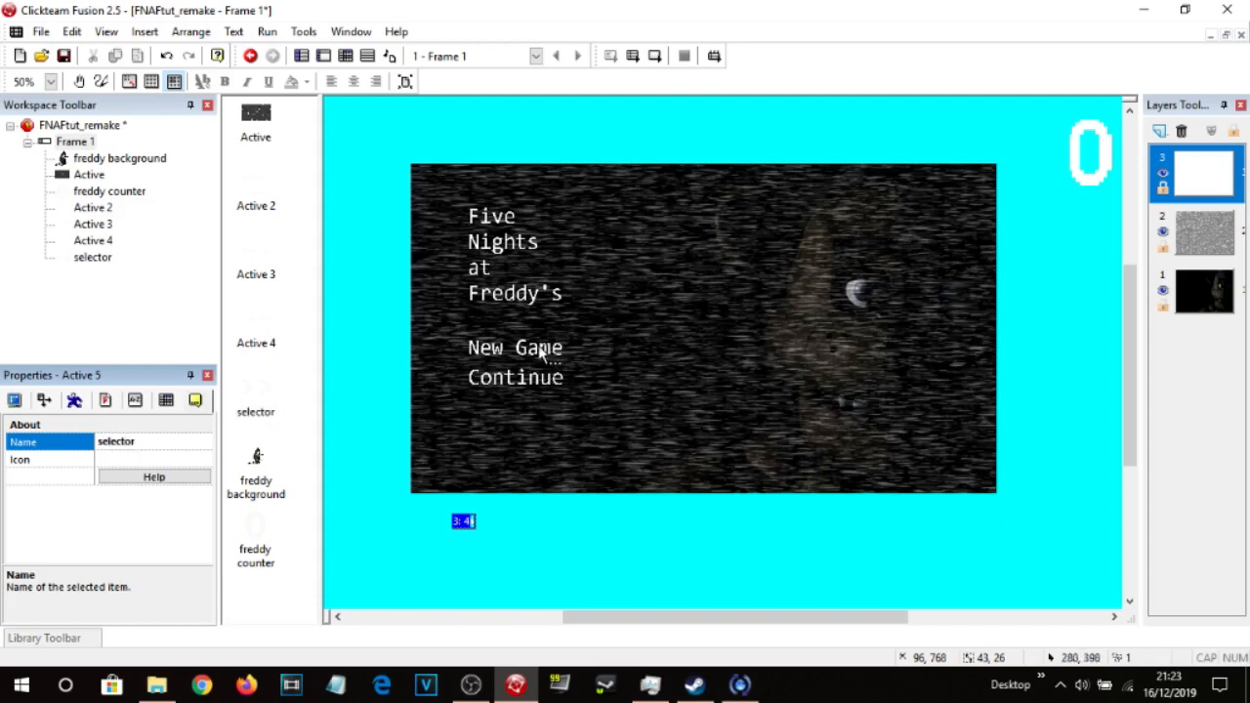
left_click(559, 580)
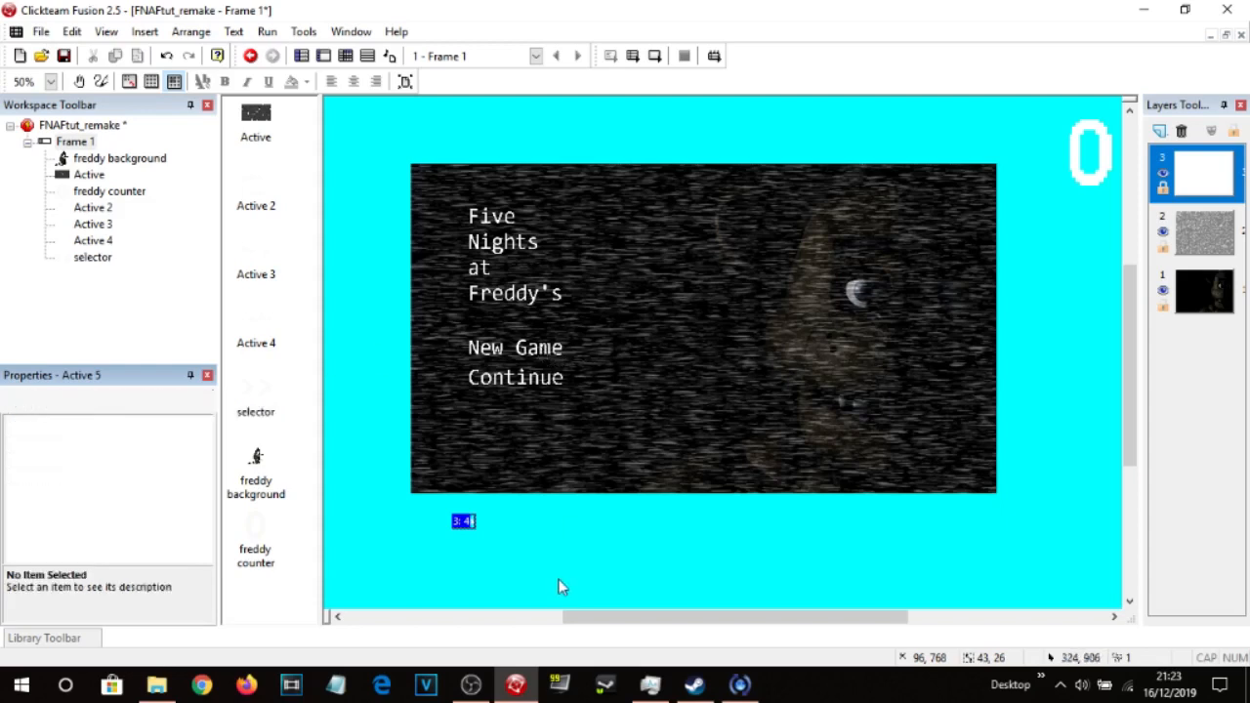
Insert a new Active object and place it over the New Game text at 128, 384, stretched to about 204 by 32.
double_click(368, 329)
double_click(291, 115)
left_click(392, 272)
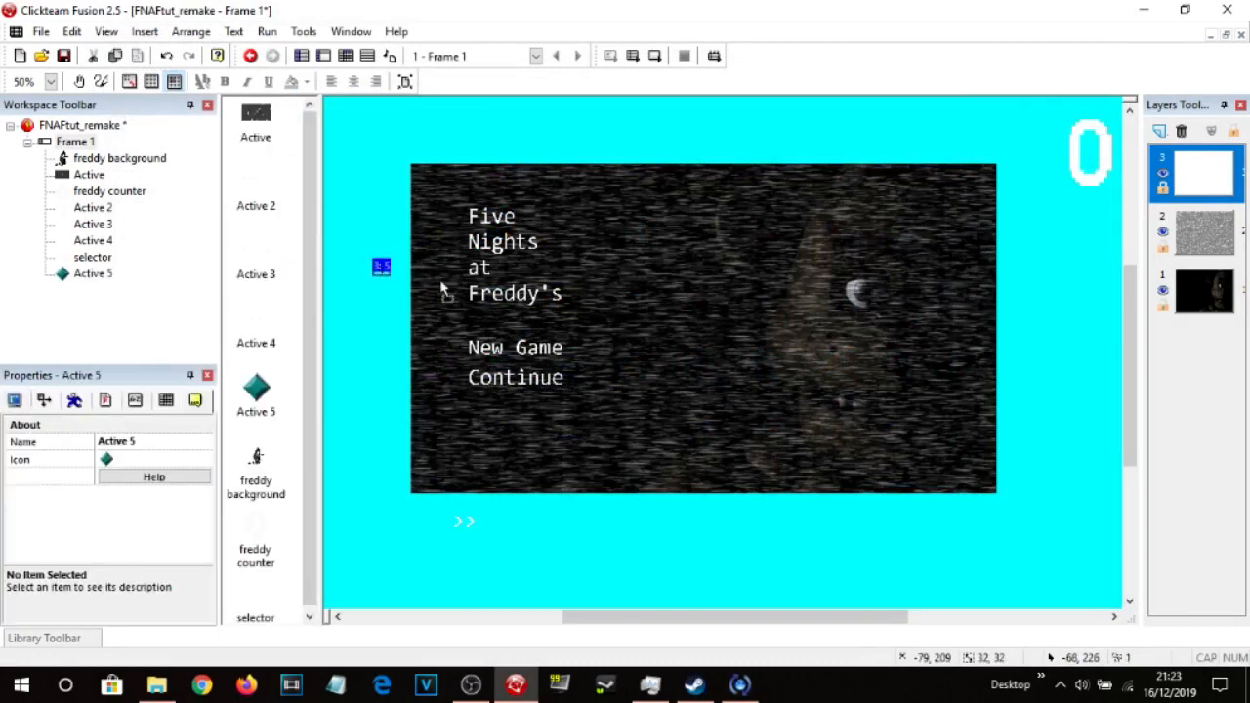
left_click_drag(380, 268, 477, 348)
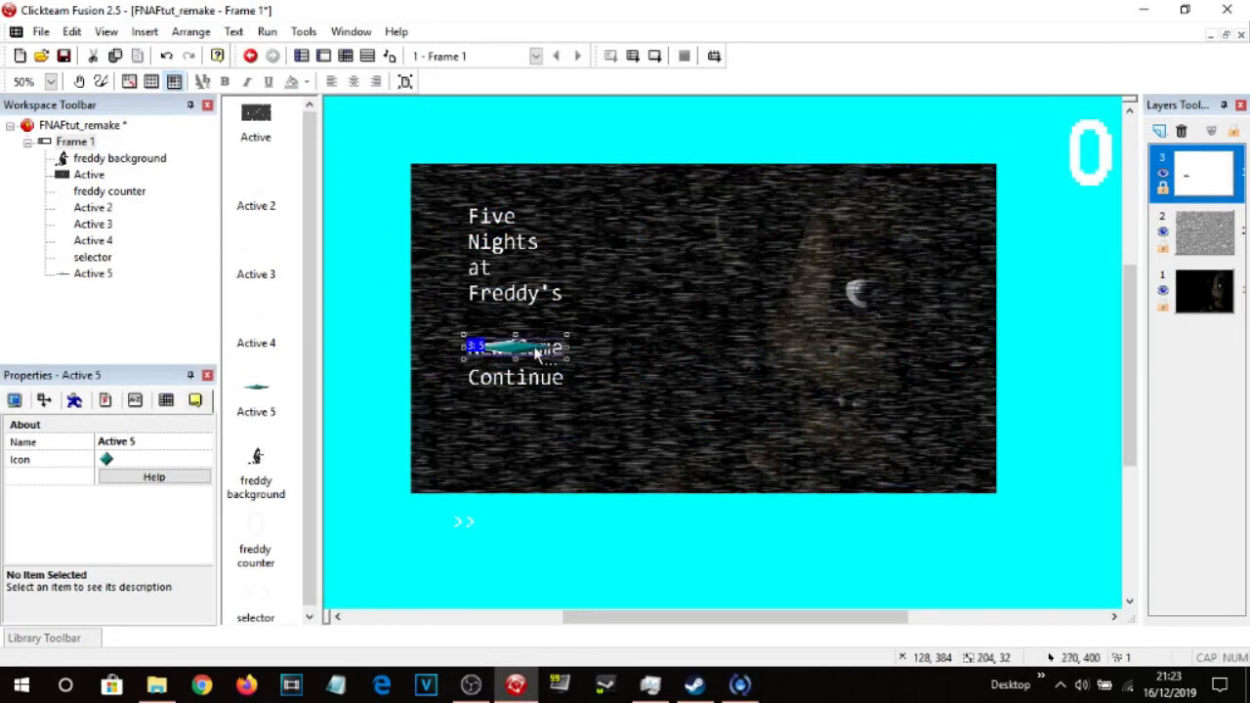
Clear the default image of the new object over New Game and fill it with solid yellow.
double_click(520, 348)
left_click(16, 37)
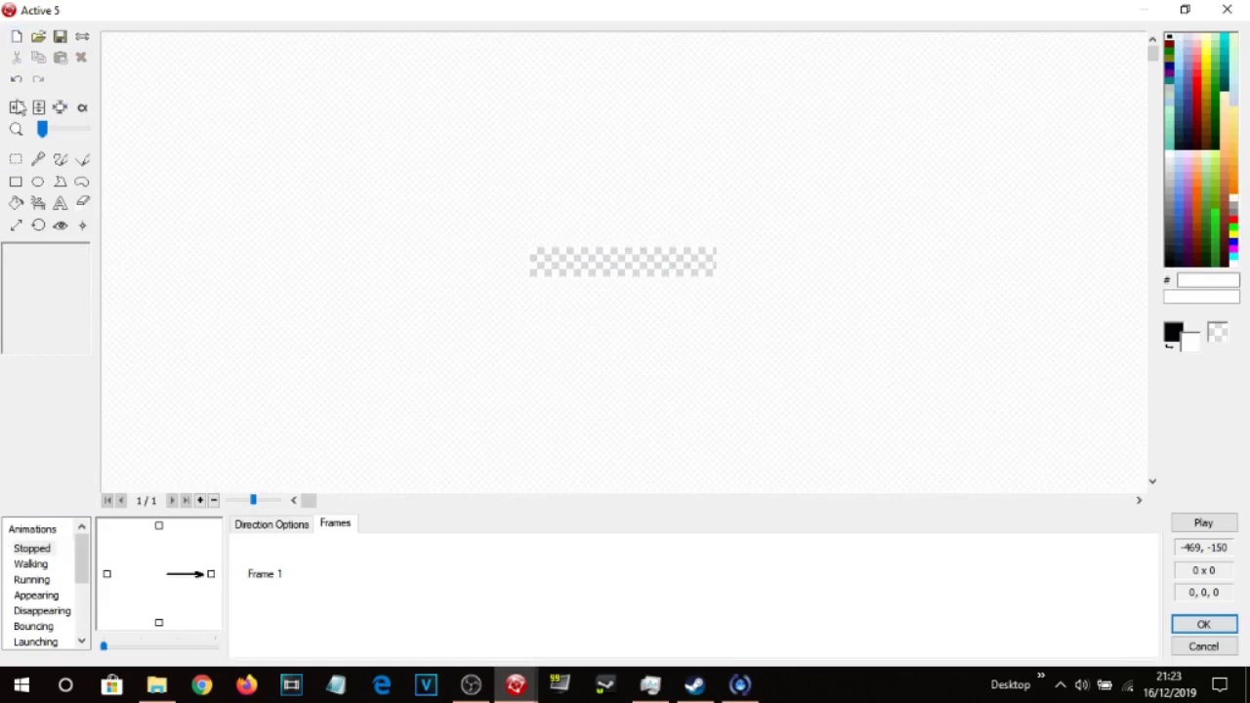
left_click(17, 202)
left_click(1234, 246)
left_click(600, 259)
left_click(1203, 624)
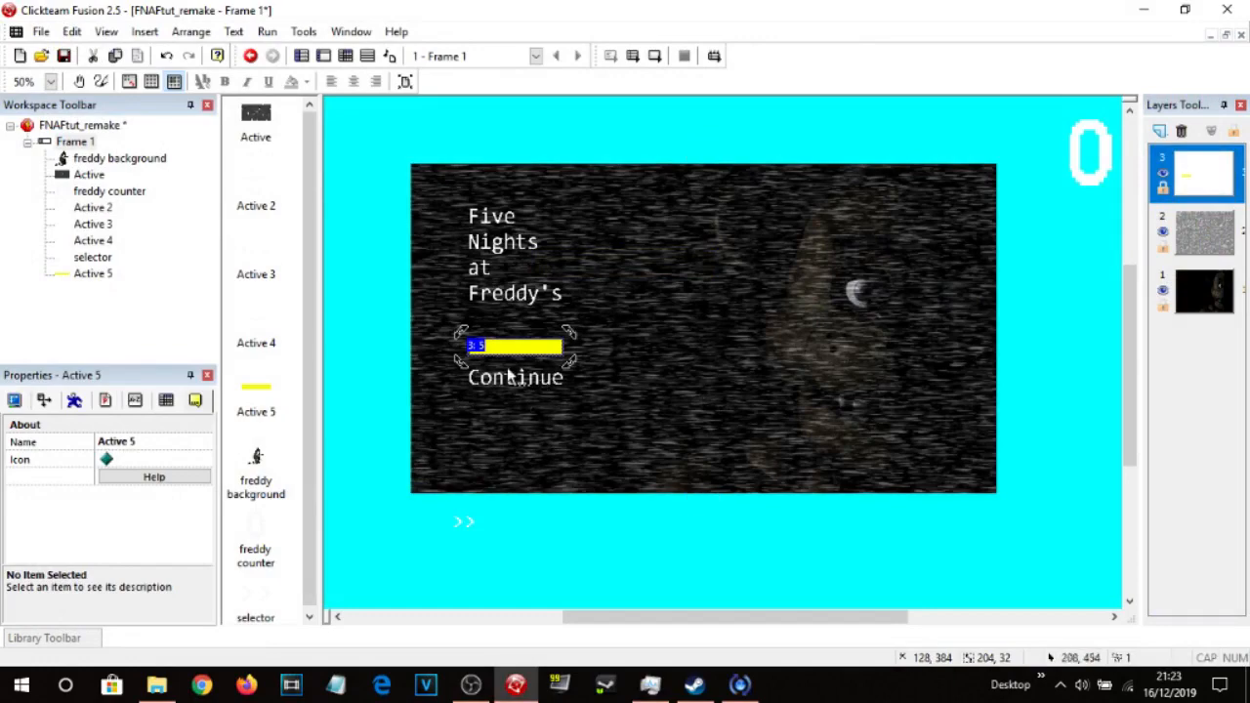
left_click(586, 533)
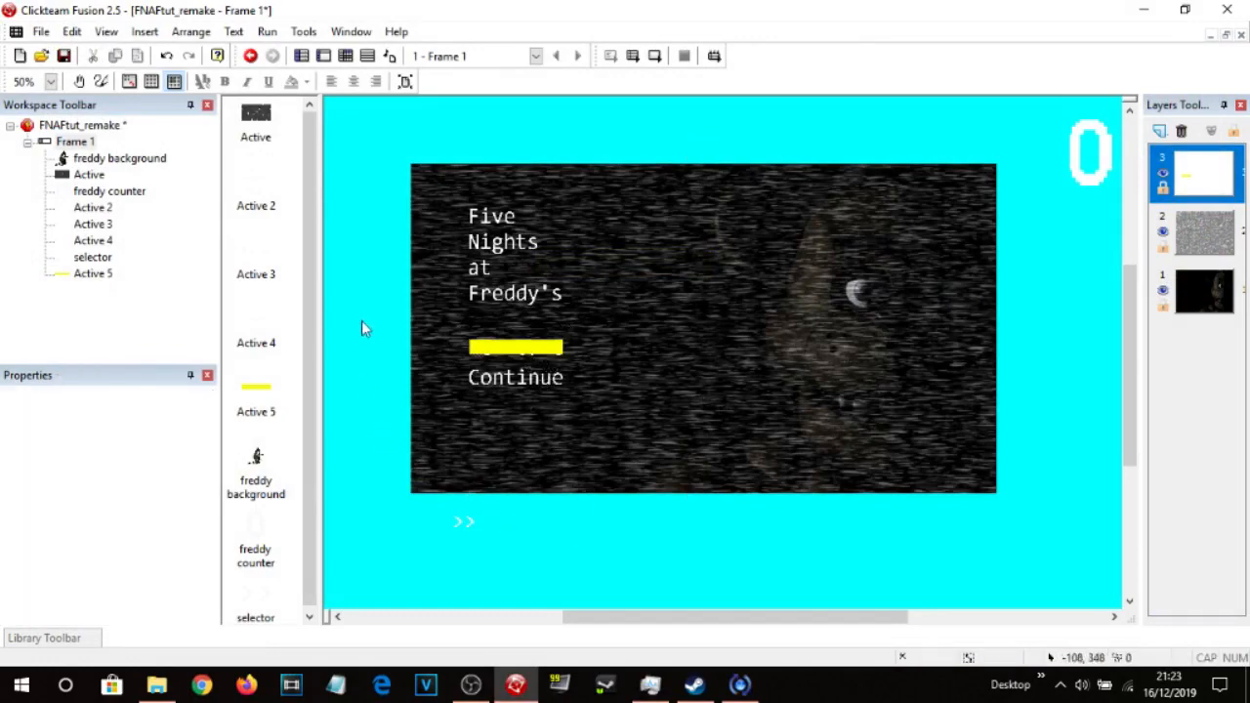
Insert another Active object and place it over the Continue text at 128, 448, stretched to about 210 by 32.
double_click(375, 296)
double_click(295, 102)
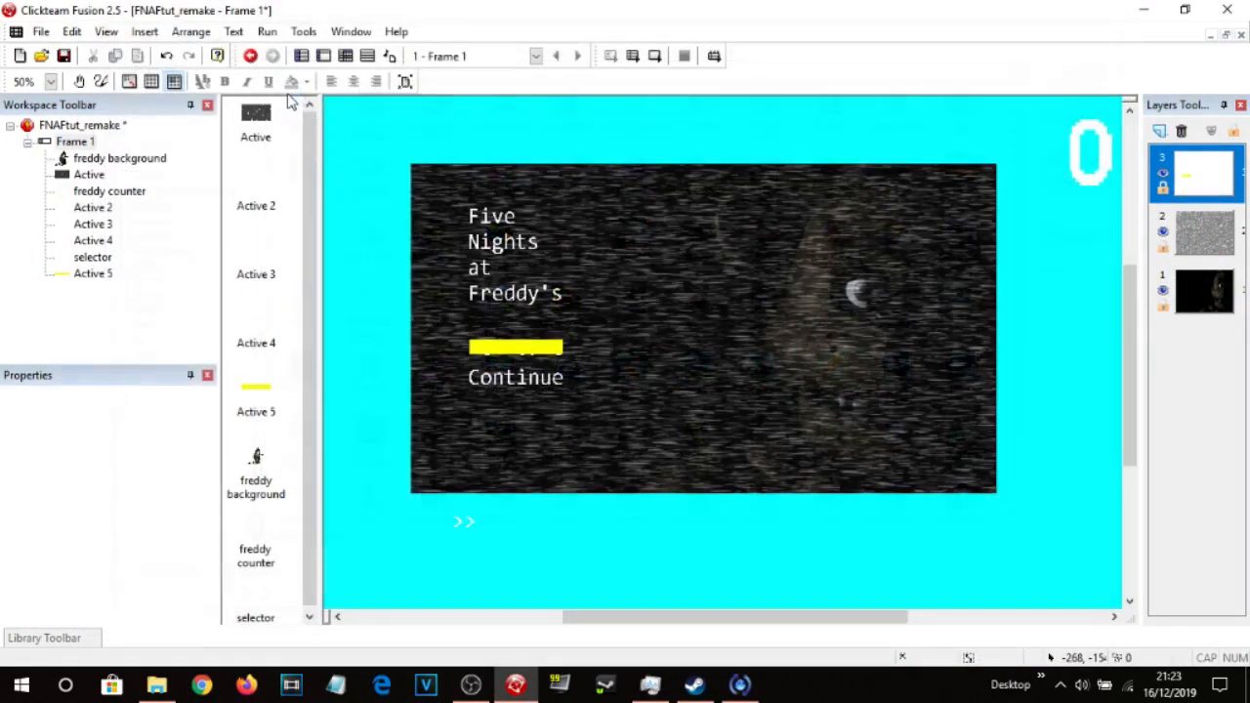
left_click(372, 325)
left_click_drag(367, 328, 479, 383)
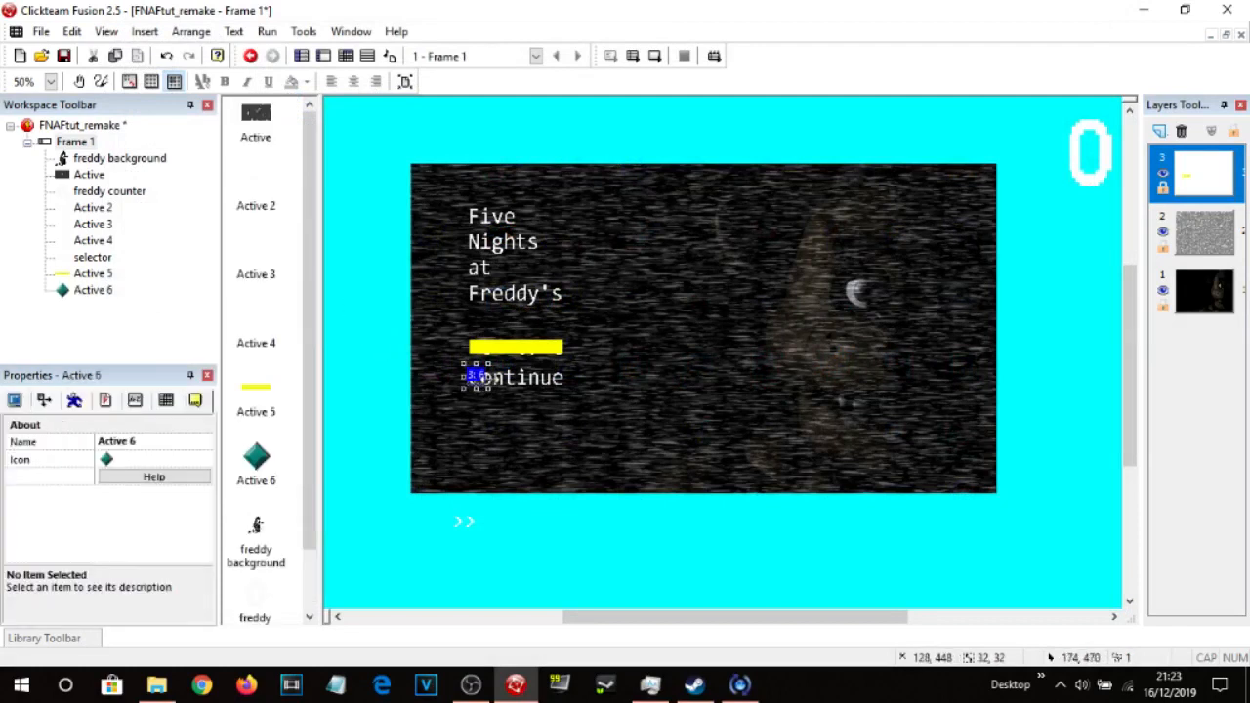
left_click(491, 381)
left_click_drag(492, 378, 574, 390)
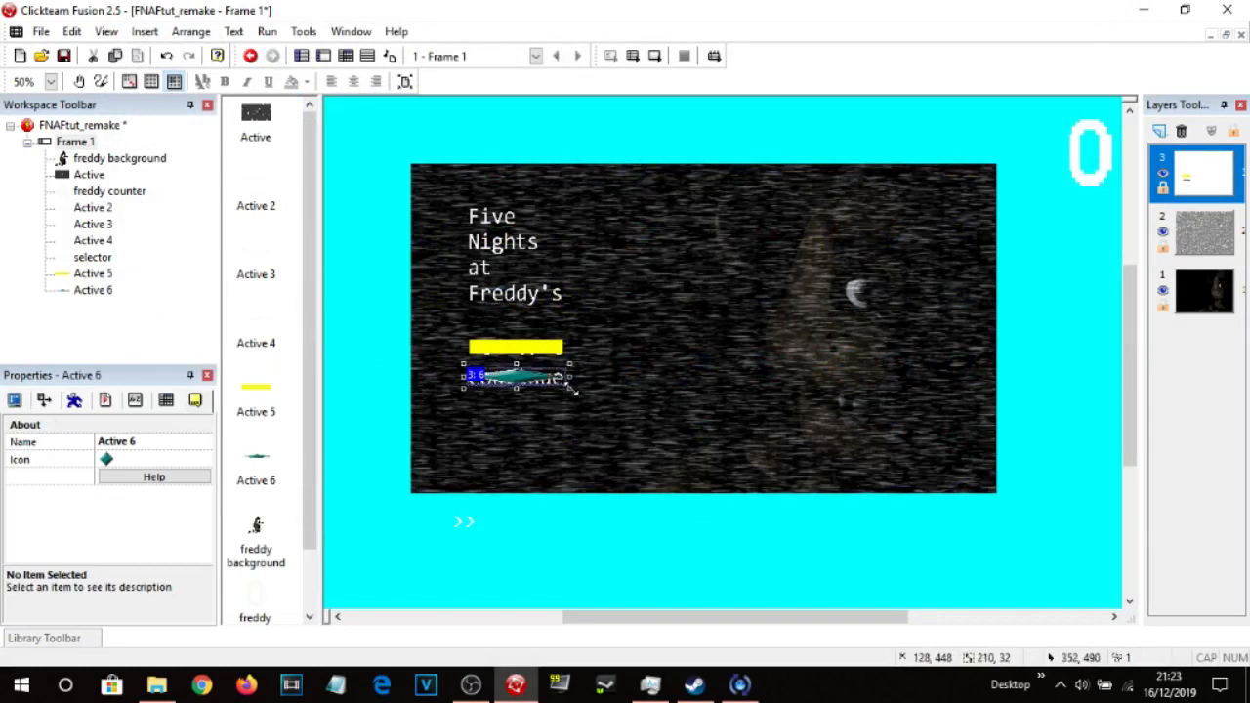
Clear the default image of the object over Continue and fill it with solid red (FF0000).
double_click(520, 377)
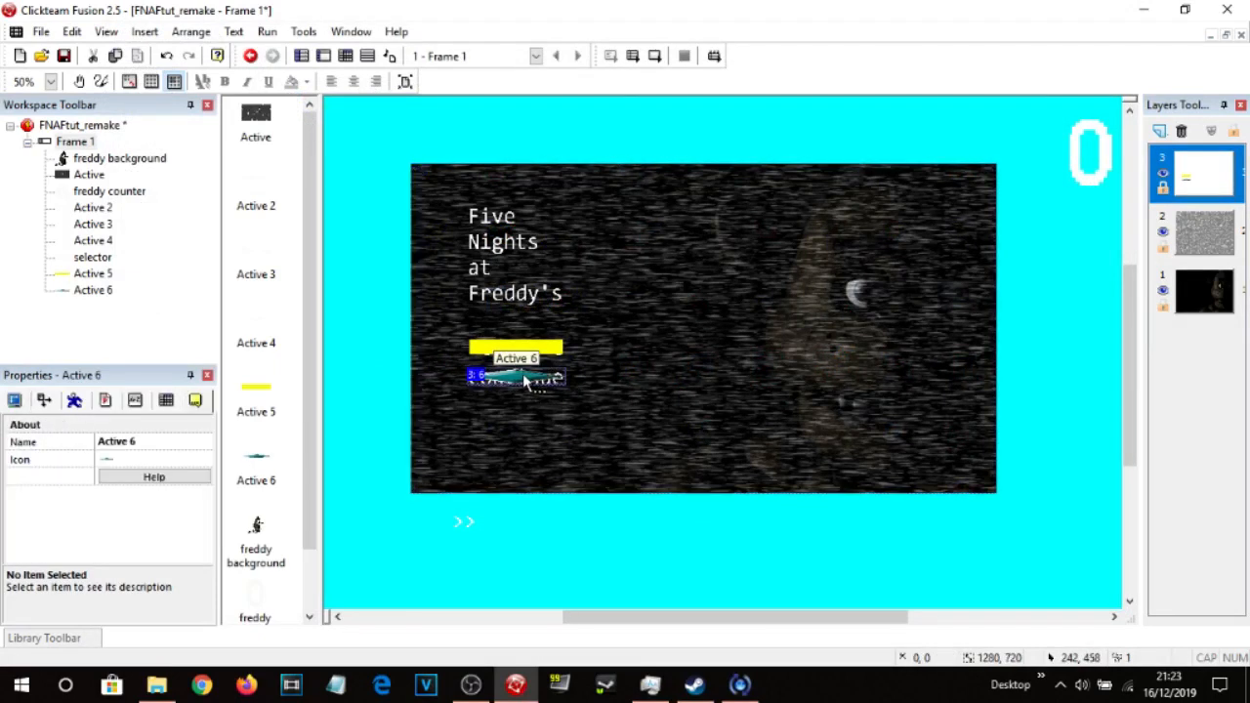
left_click(16, 39)
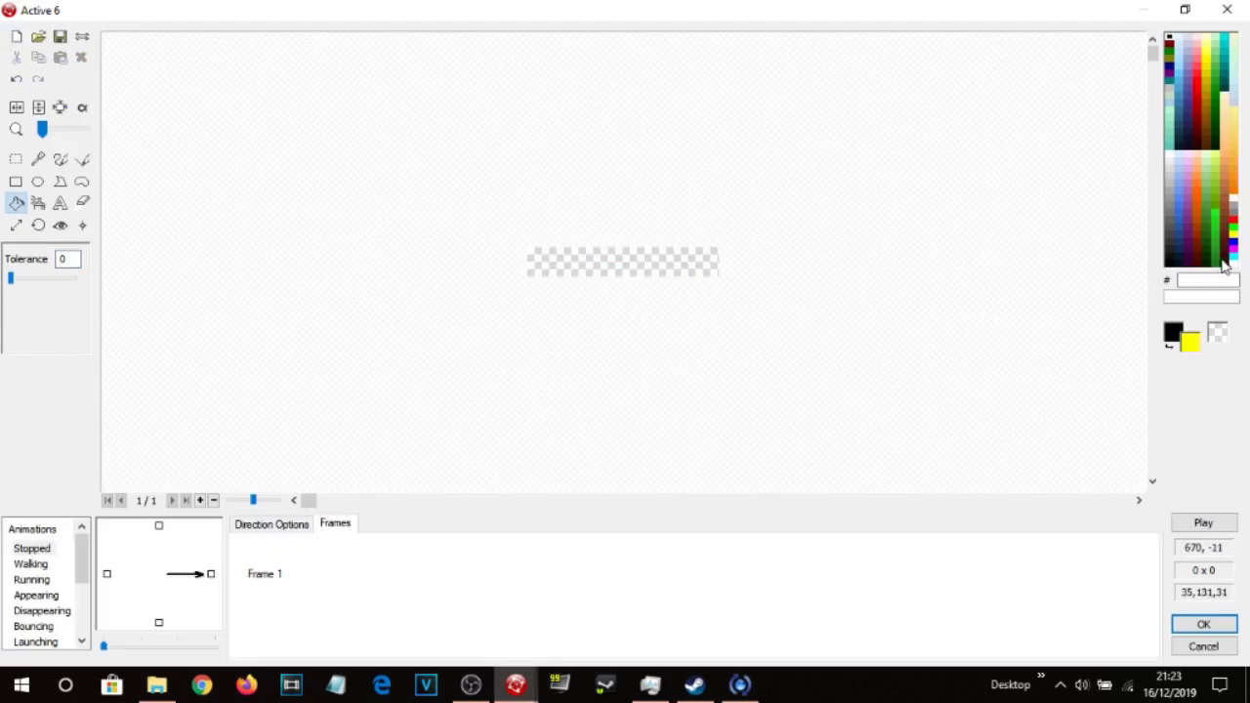
left_click(1234, 229)
left_click(711, 257)
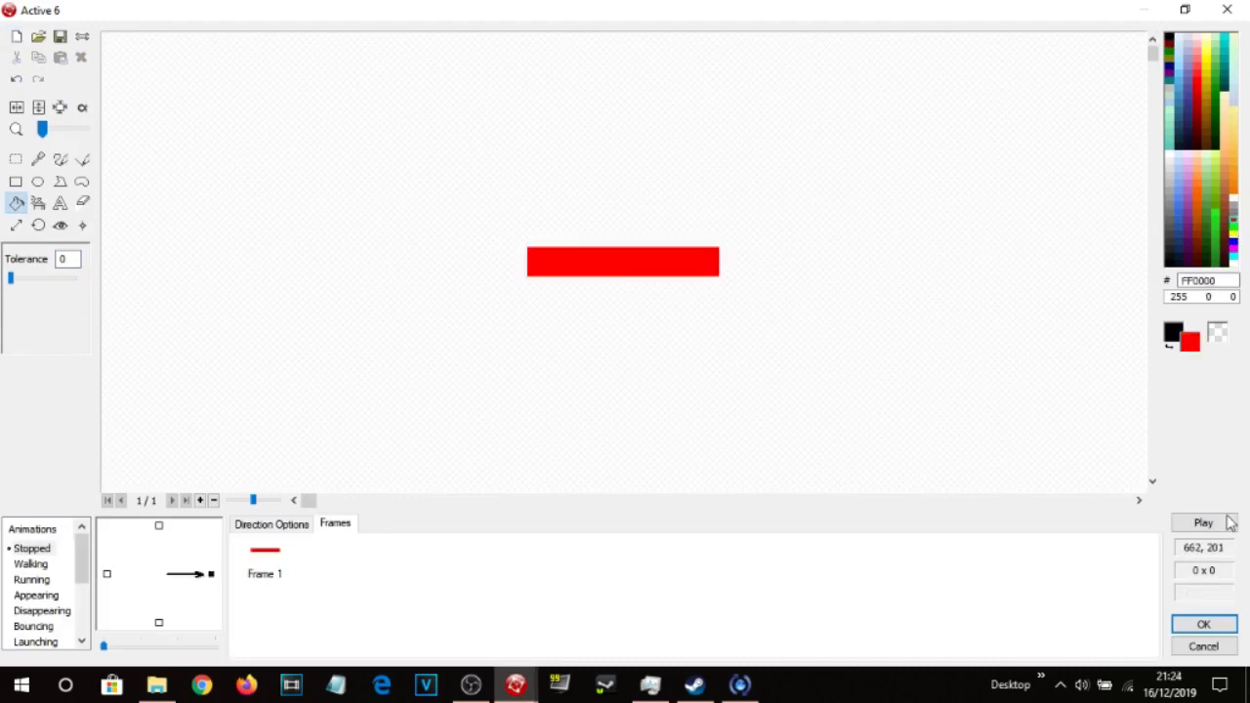
left_click(1224, 629)
left_click(613, 539)
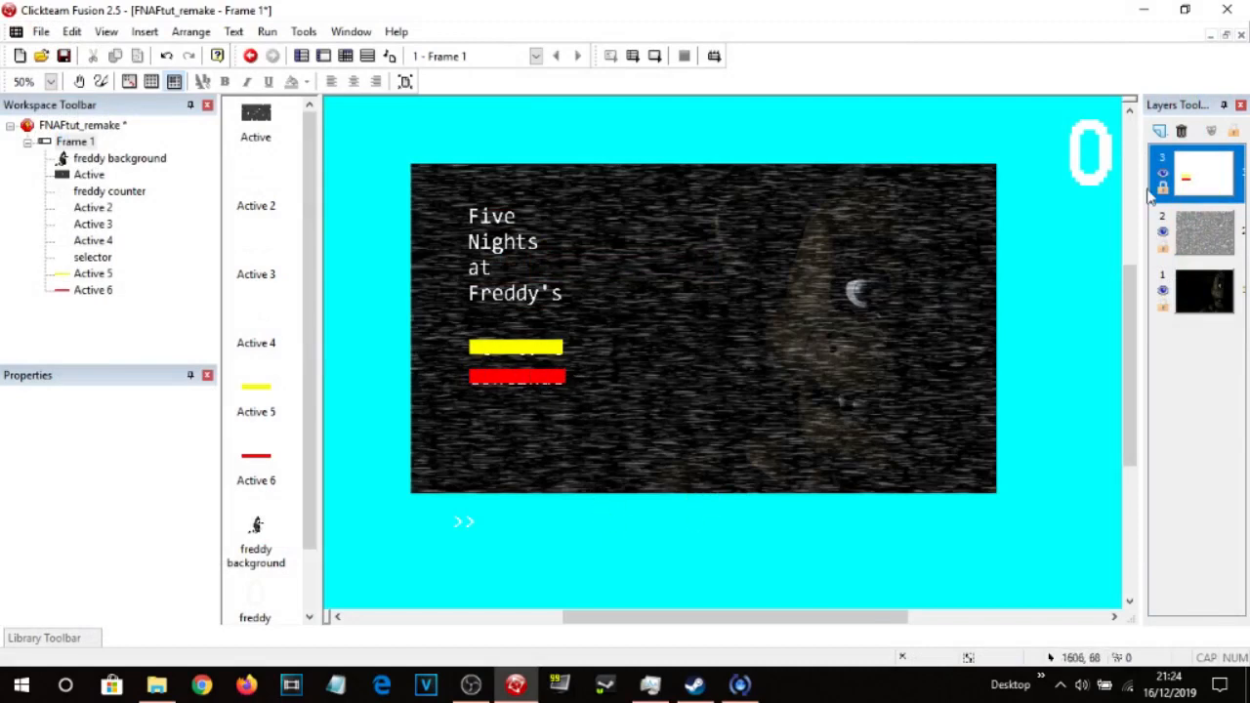
Add a fourth layer, move the yellow and red bars onto it, and leave that layer shown.
left_click(1161, 133)
left_click_drag(524, 350, 1184, 172)
left_click_drag(540, 381, 1169, 174)
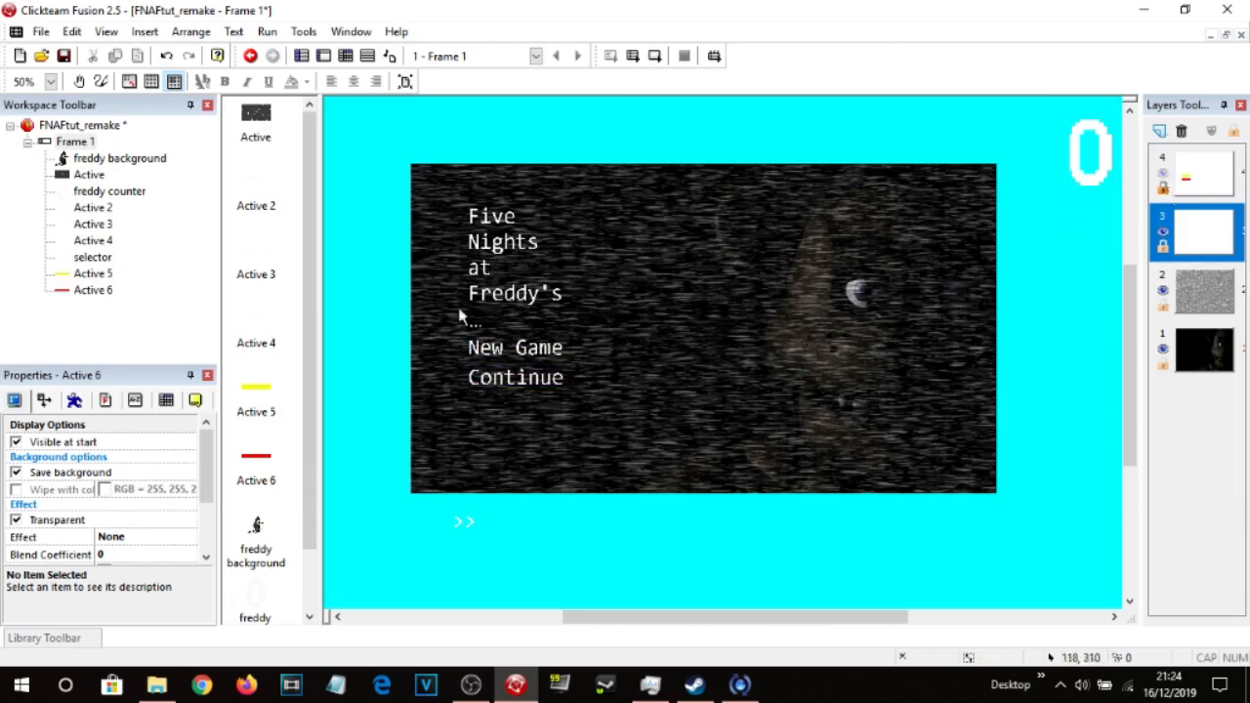
left_click(1165, 176)
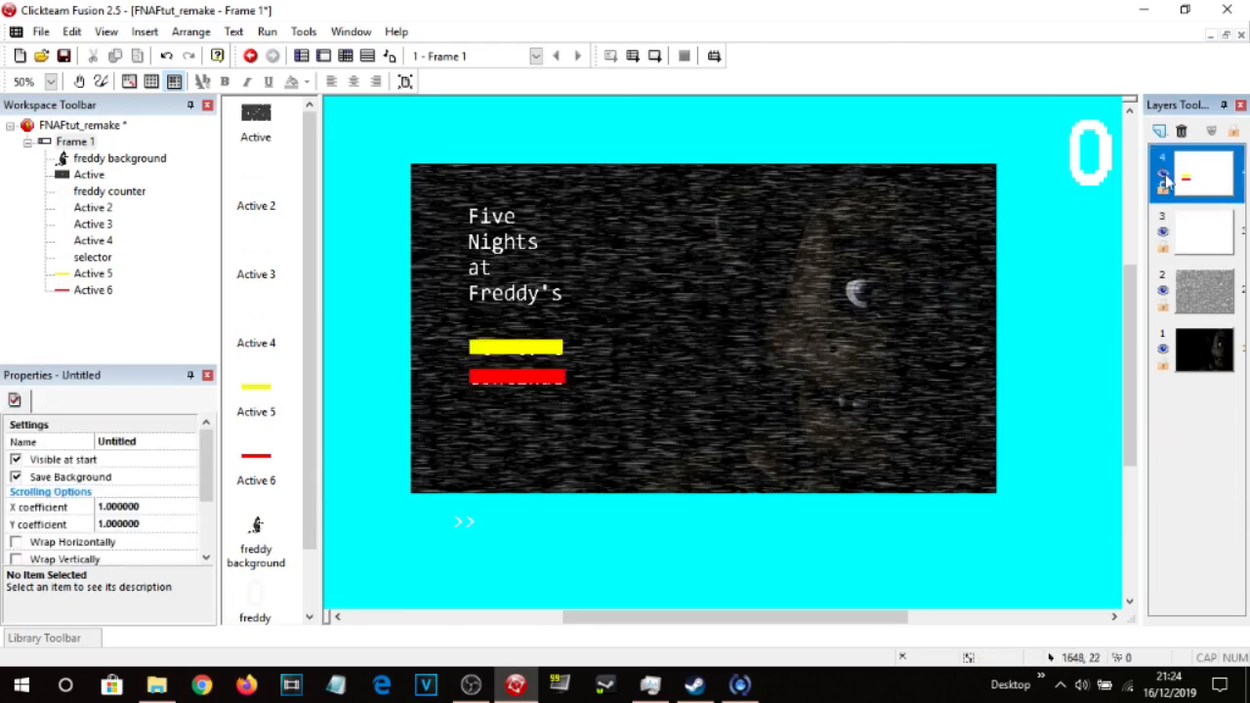
Rename the yellow bar object as new game button.
left_click(520, 351)
left_click(195, 401)
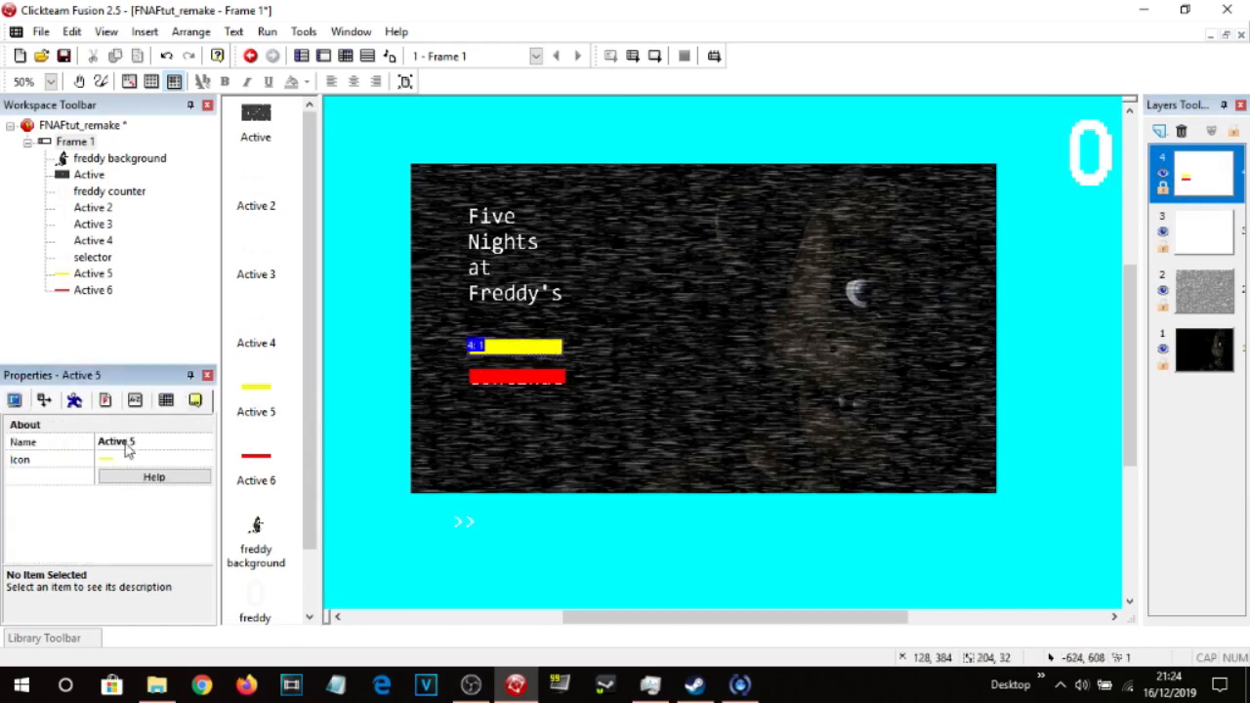
left_click(129, 441)
type("new game button")
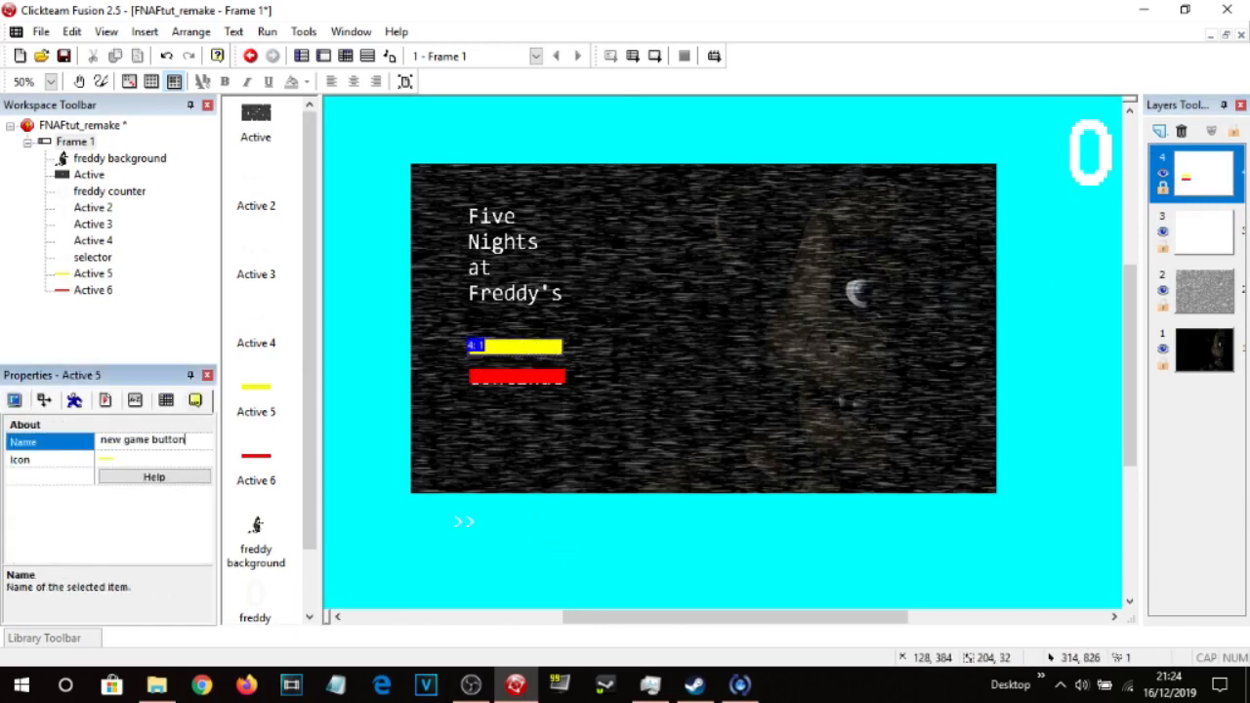
key("Return")
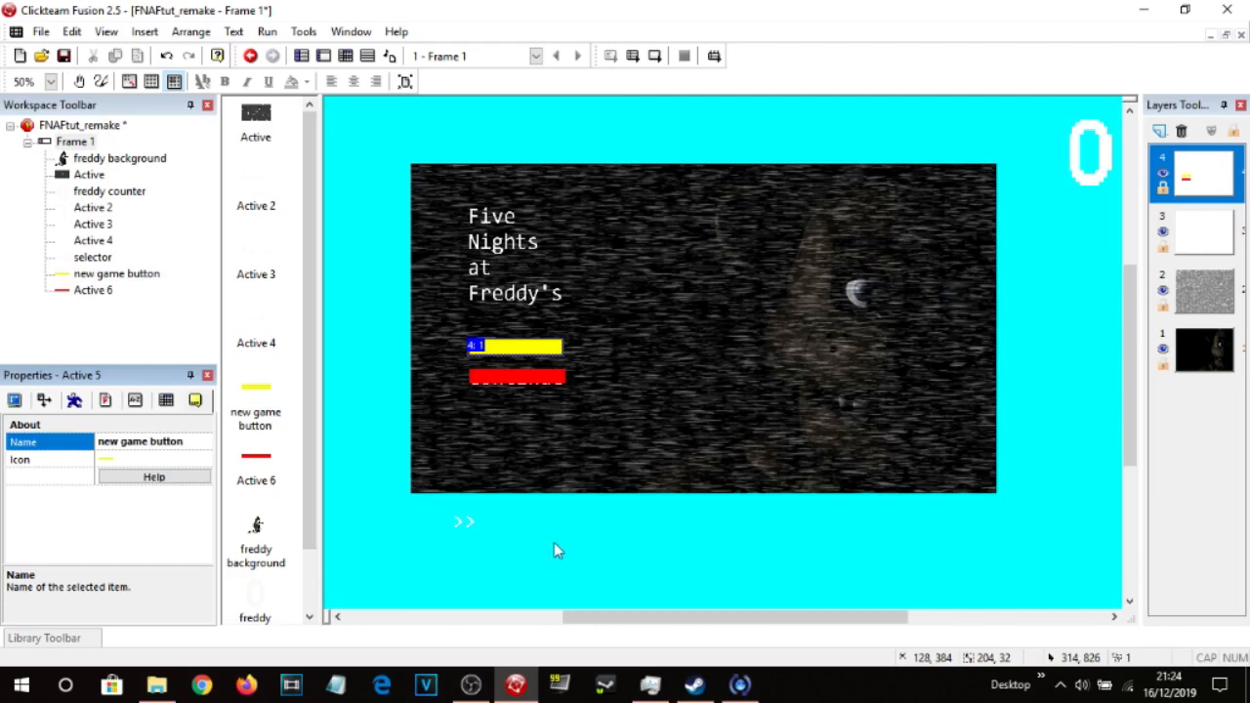
Rename the Continue text object (Active 4) as continue button, and hide layer 4 with layer 3 active.
left_click(561, 388)
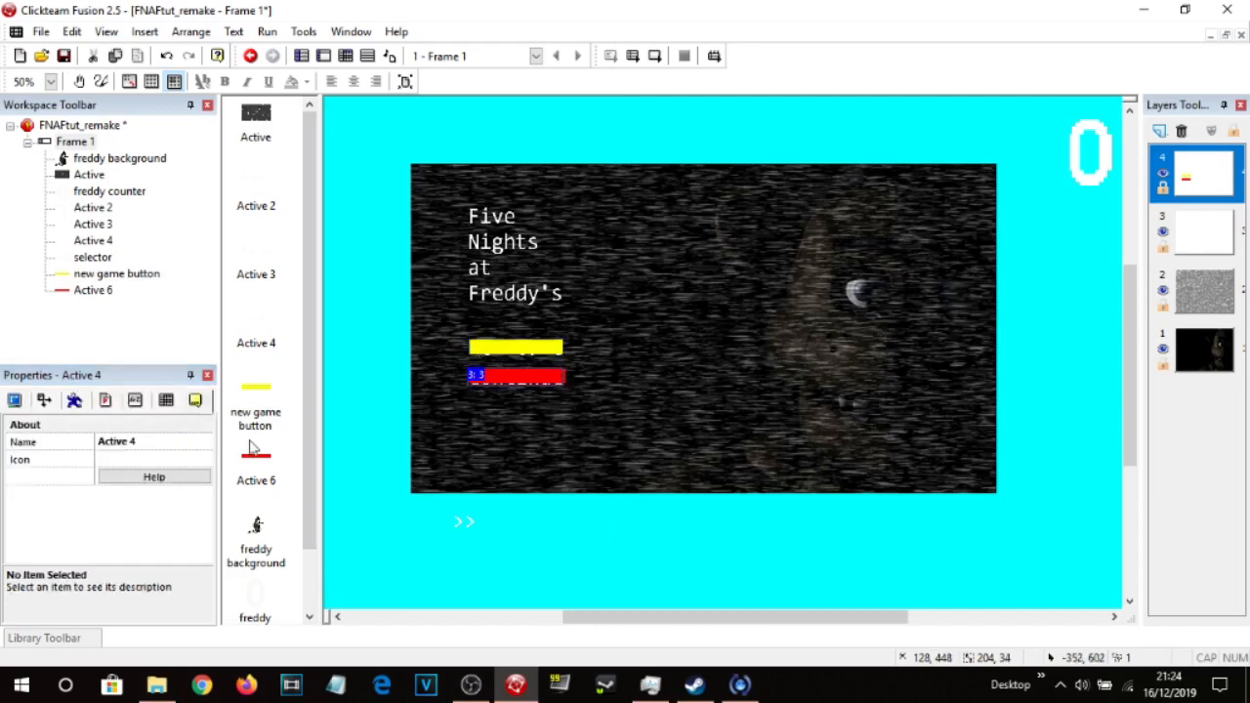
left_click(126, 442)
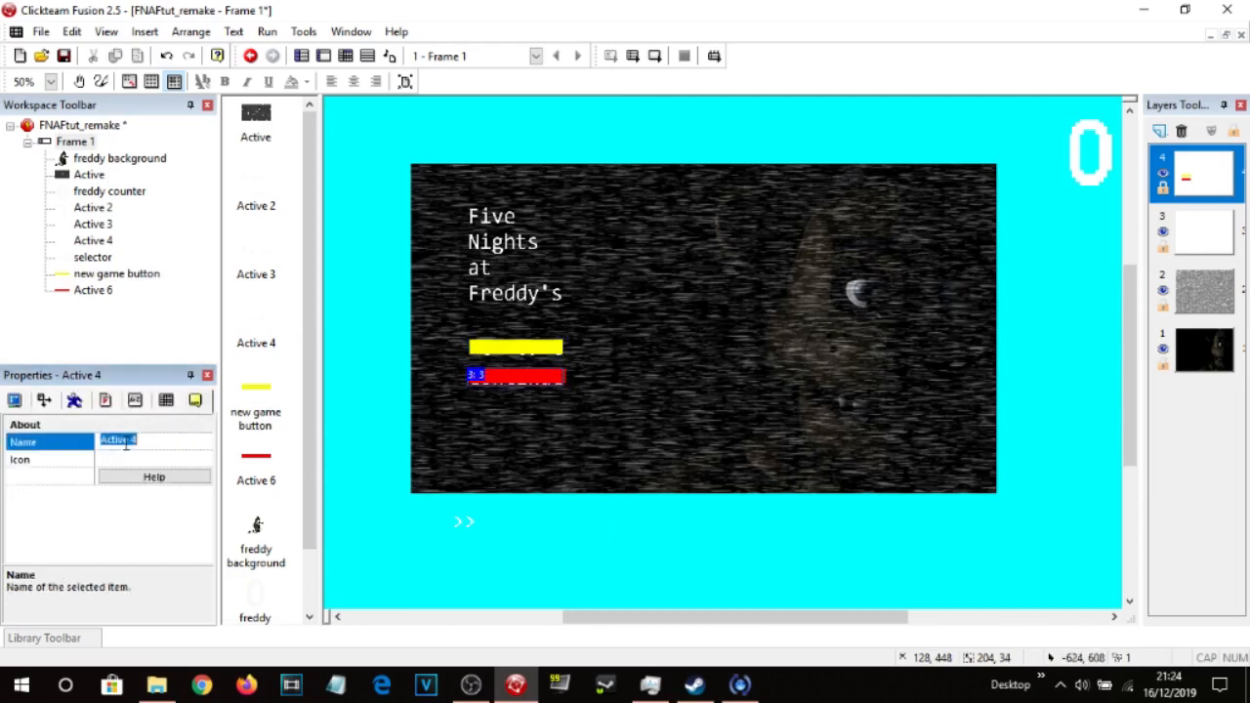
type("con")
key("Return")
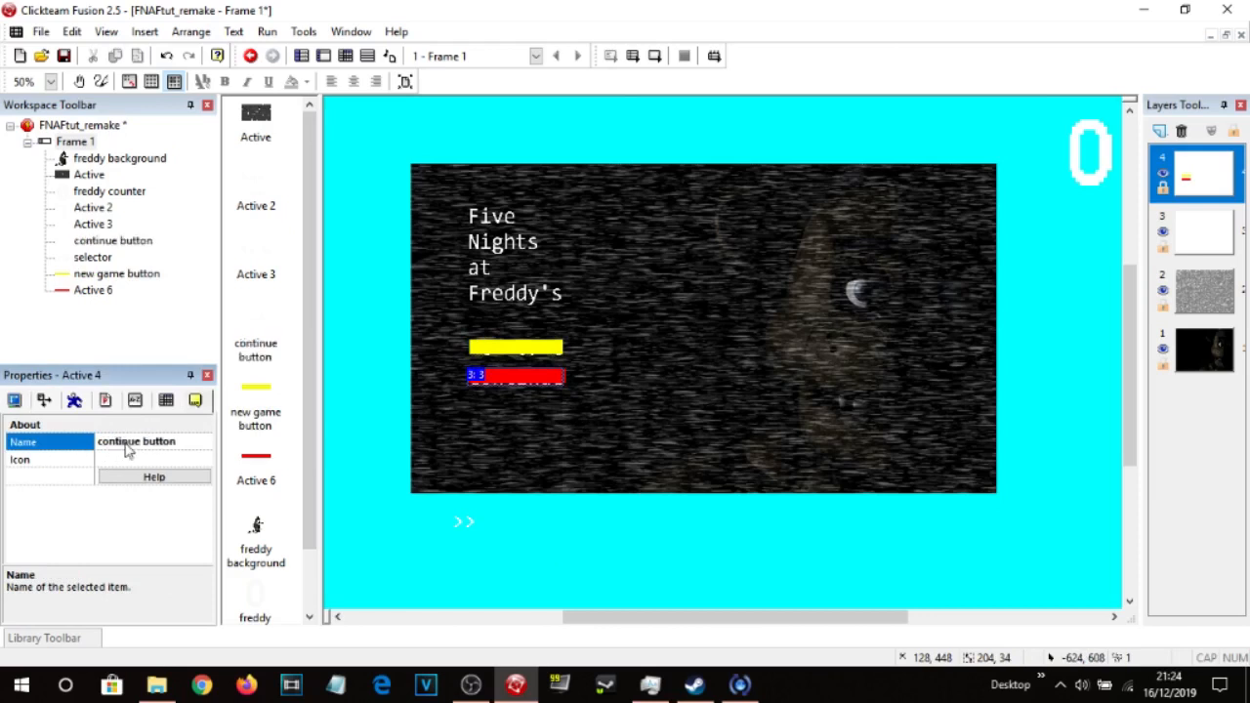
left_click(1180, 220)
left_click(1163, 173)
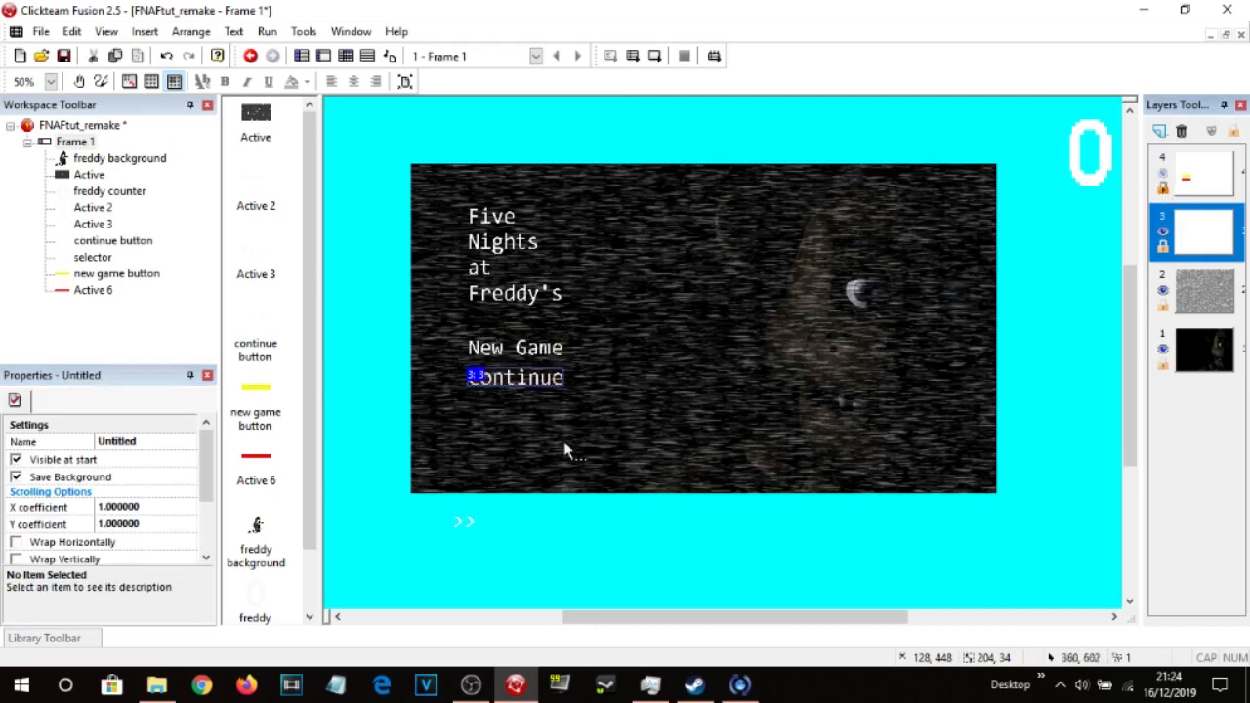
left_click(368, 417)
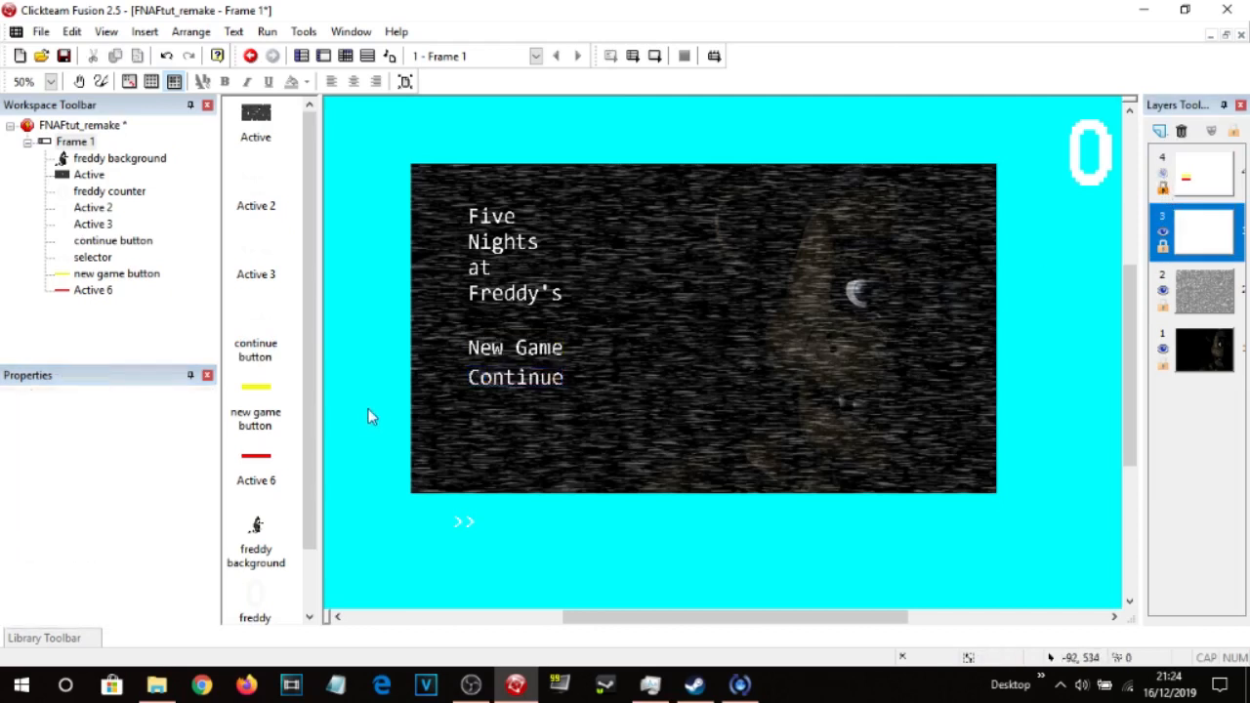
left_click(347, 58)
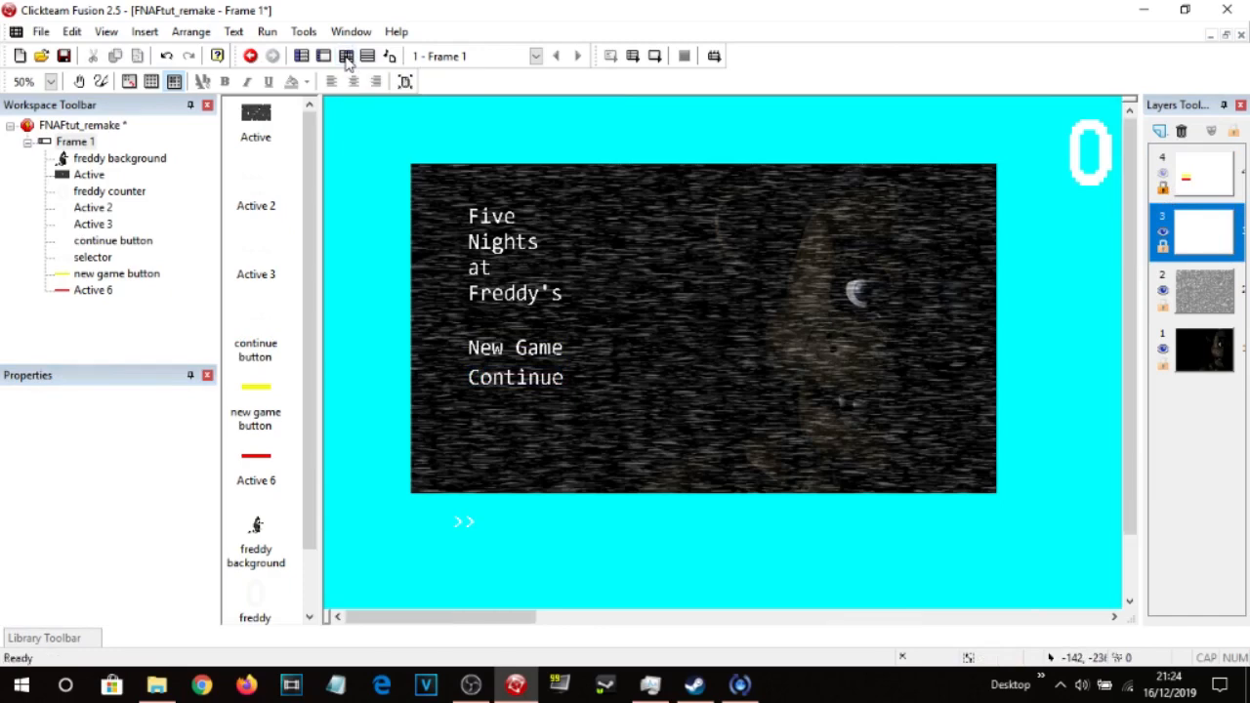
scroll(484, 545, "down", 2)
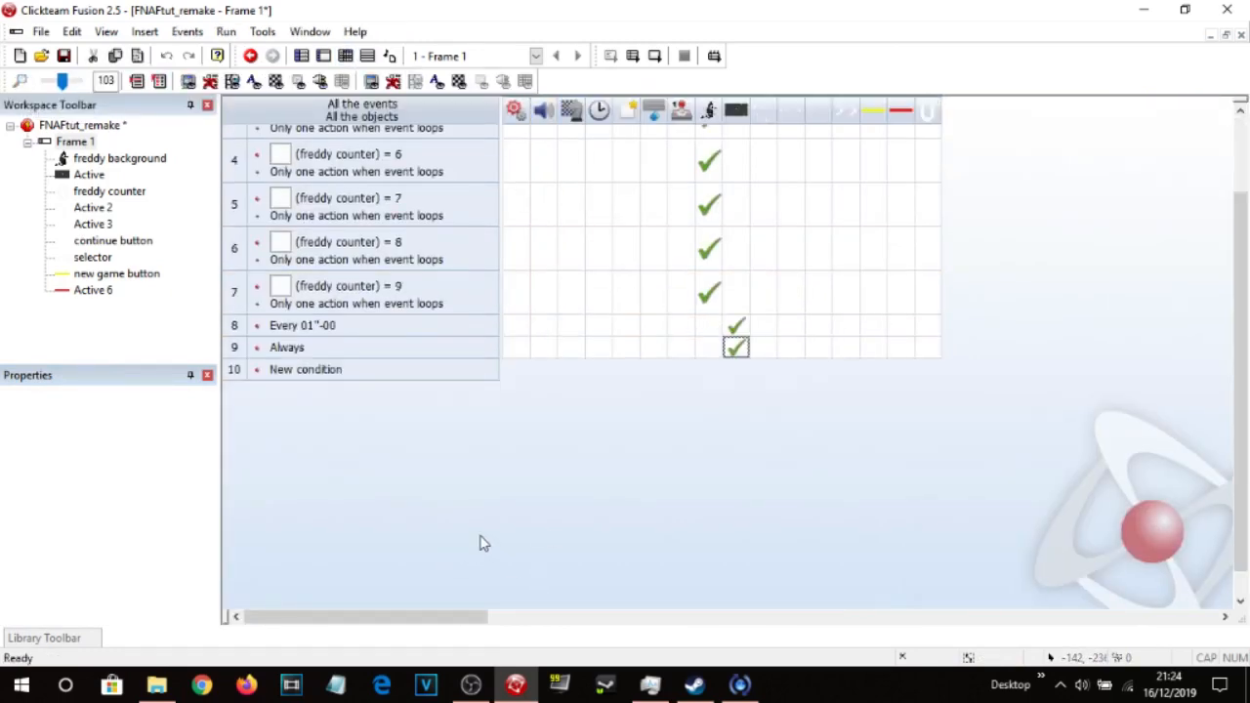
double_click(329, 378)
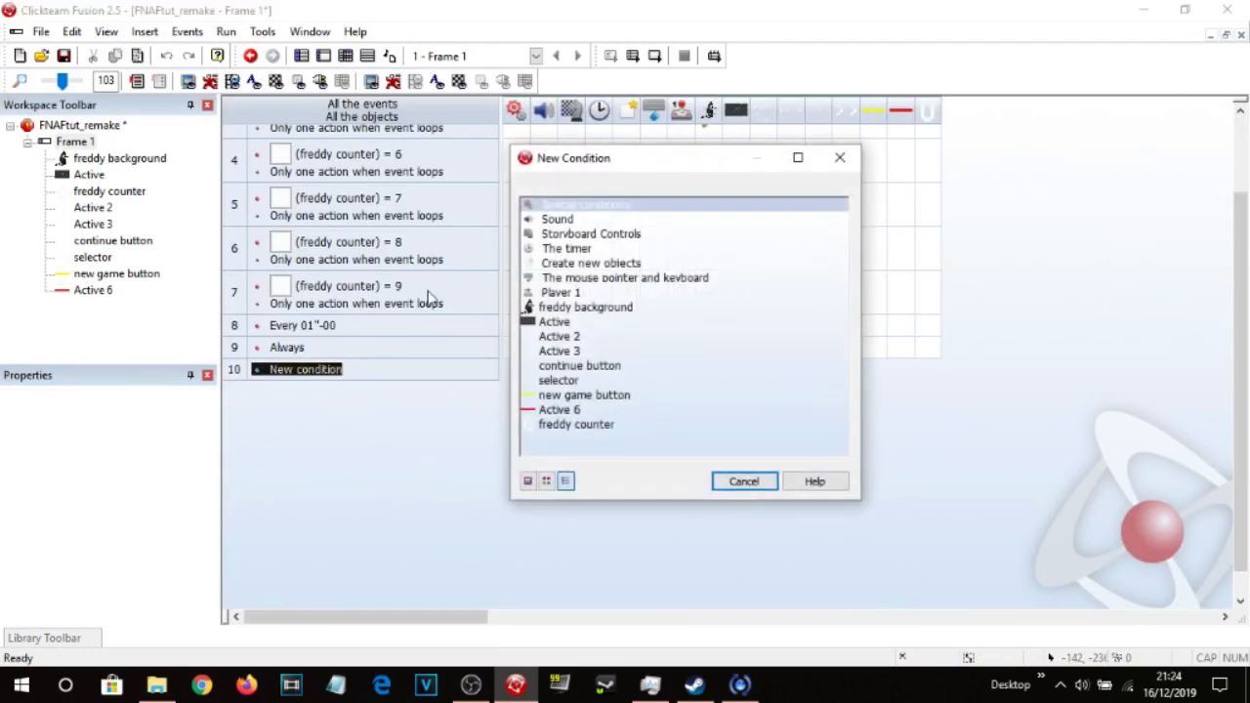
left_click(584, 282)
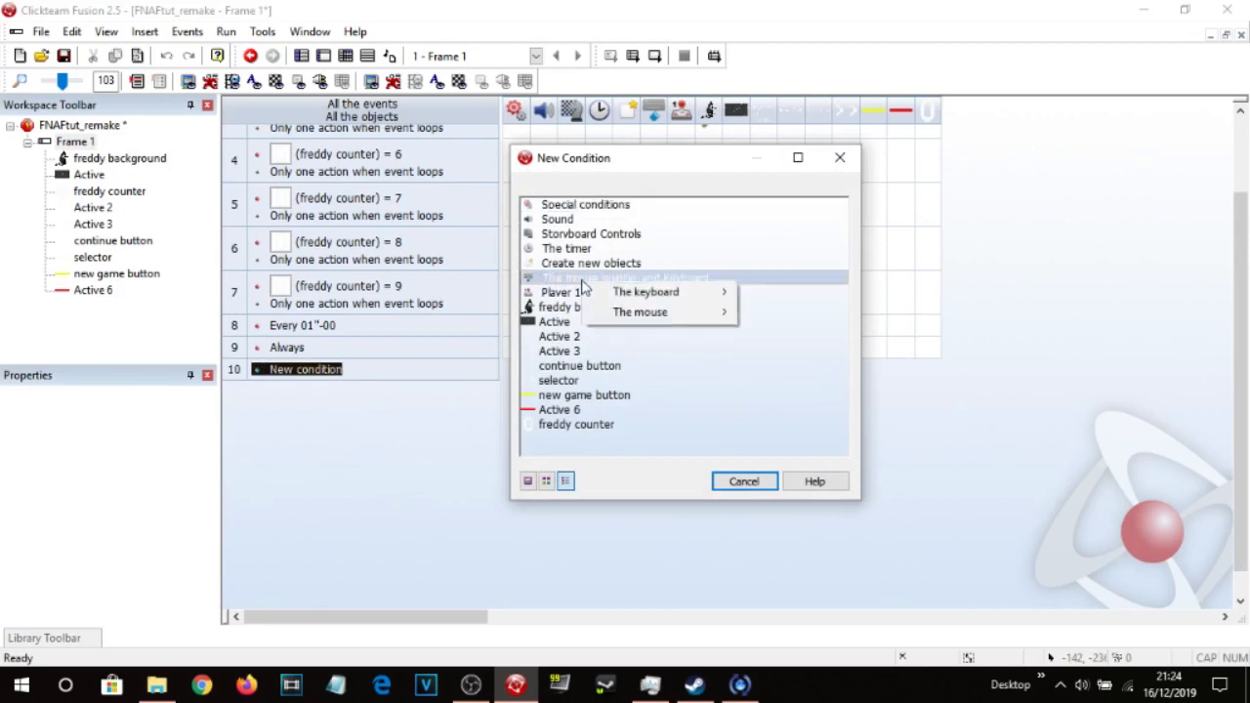
mouse_move(665, 322)
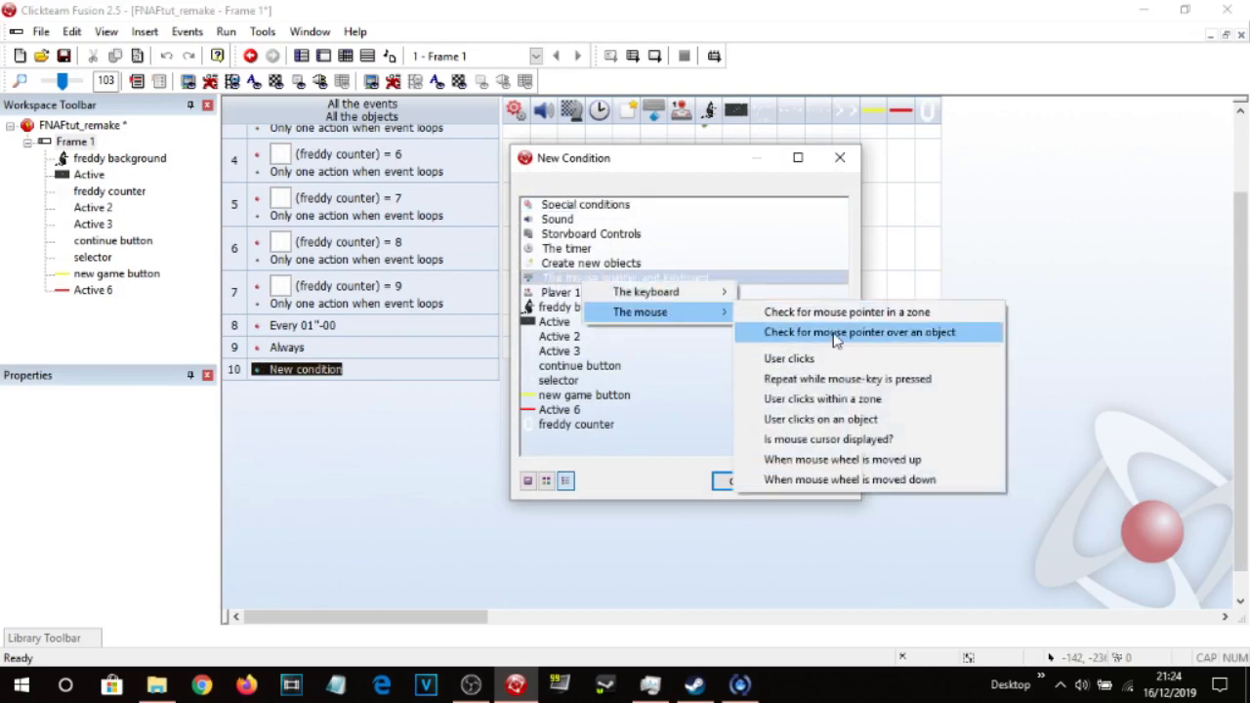
left_click(835, 334)
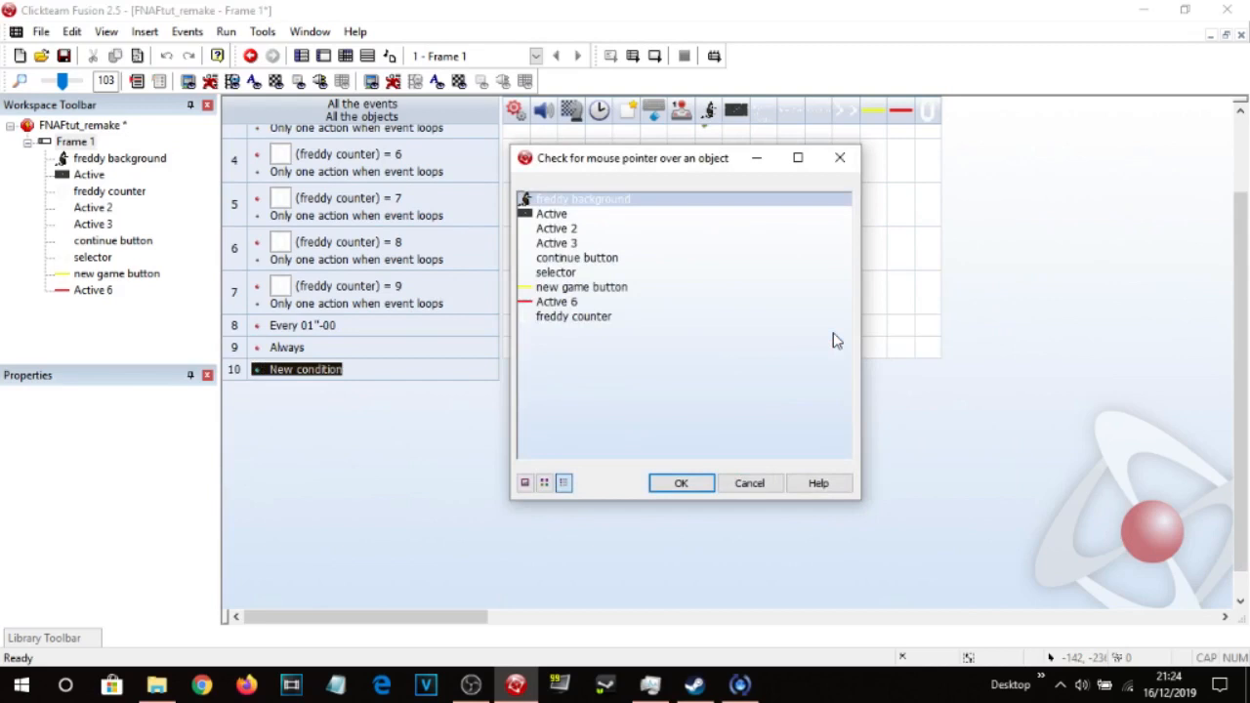
left_click(572, 289)
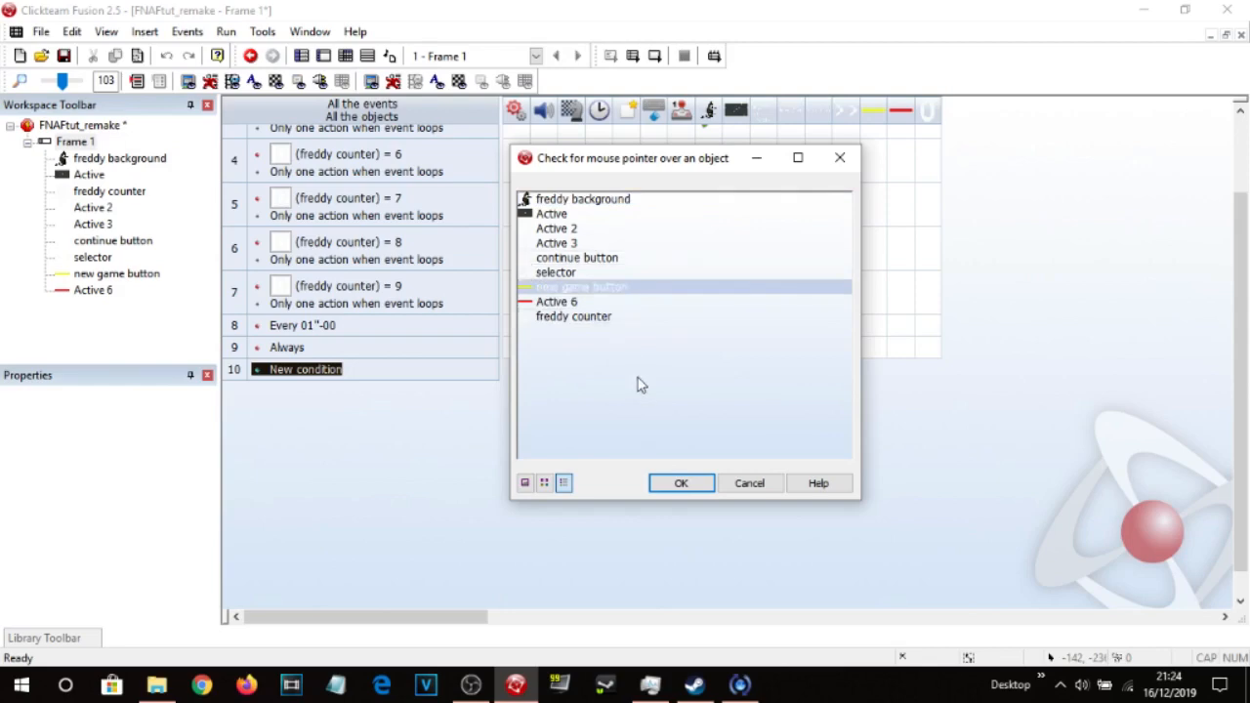
left_click(748, 483)
Return to the frame layout and rename the Continue text object as active10000.
left_click(325, 56)
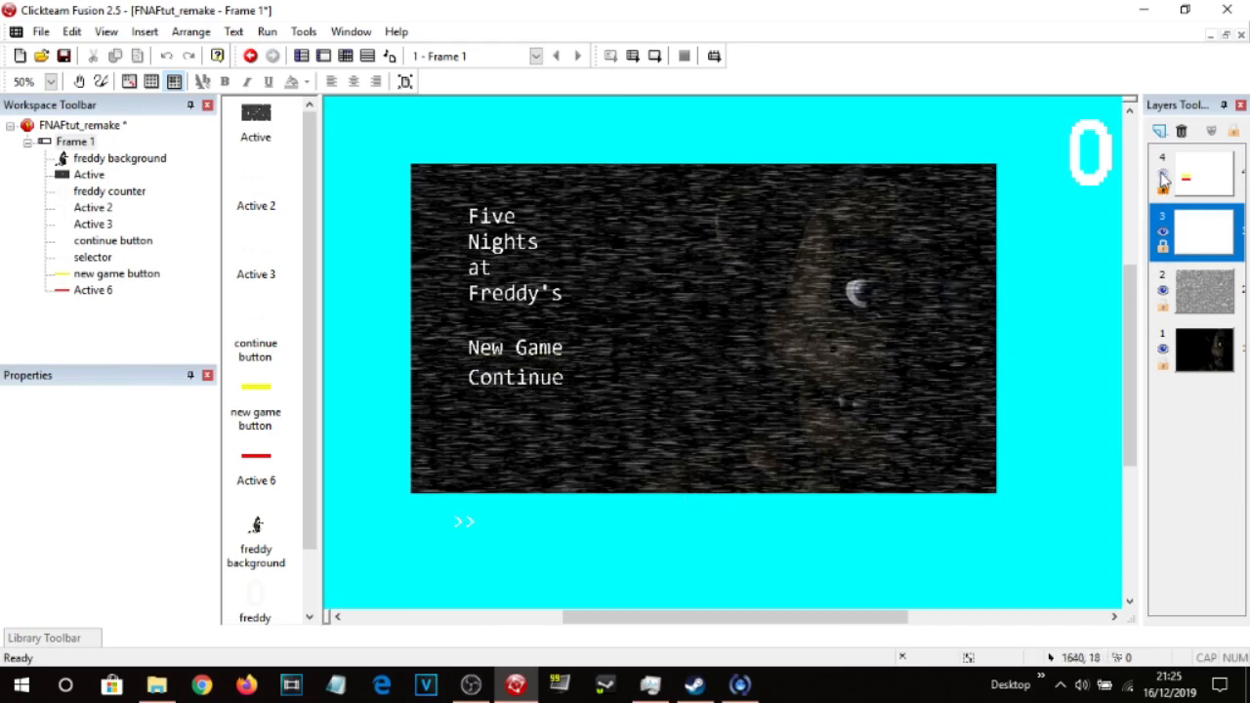
left_click(476, 377)
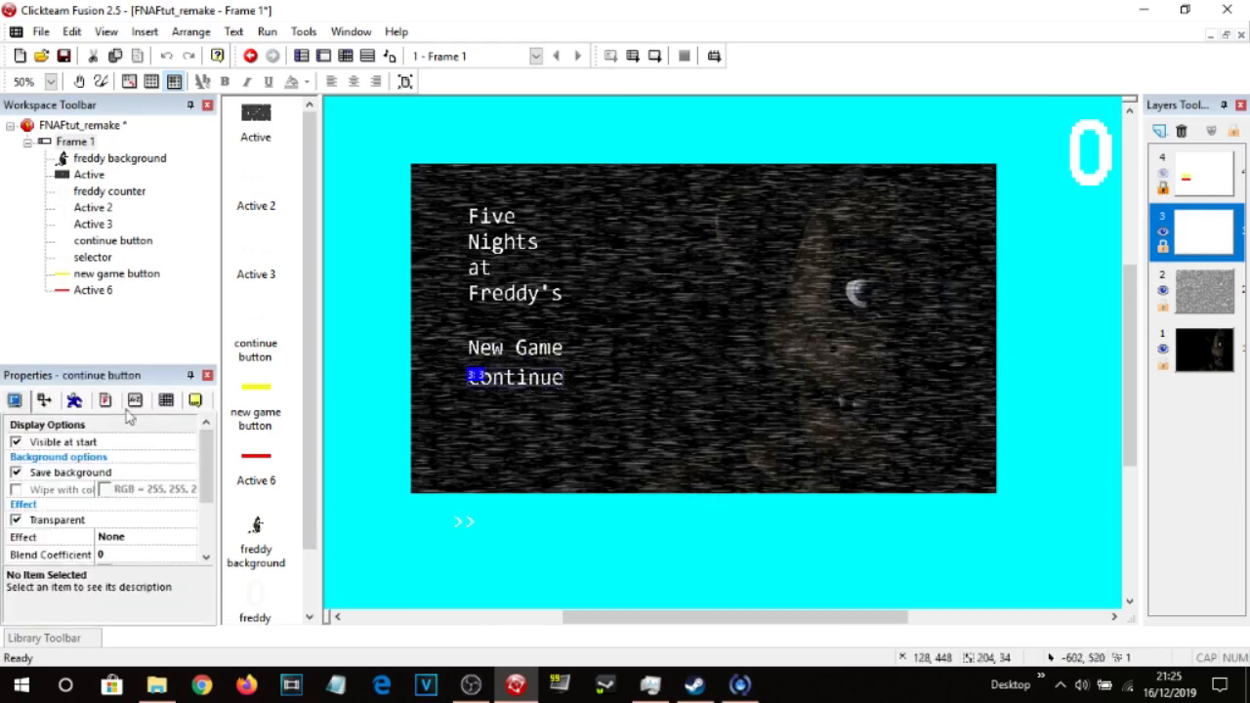
left_click(195, 400)
left_click(142, 440)
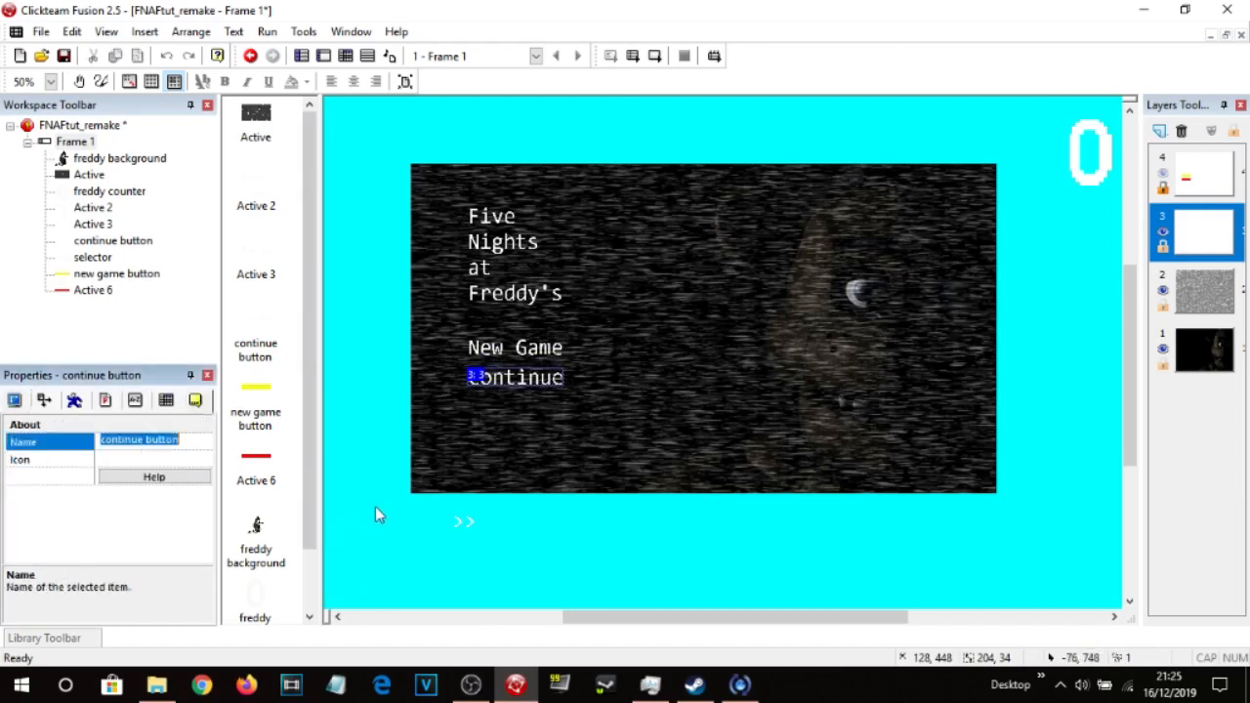
type("active10000")
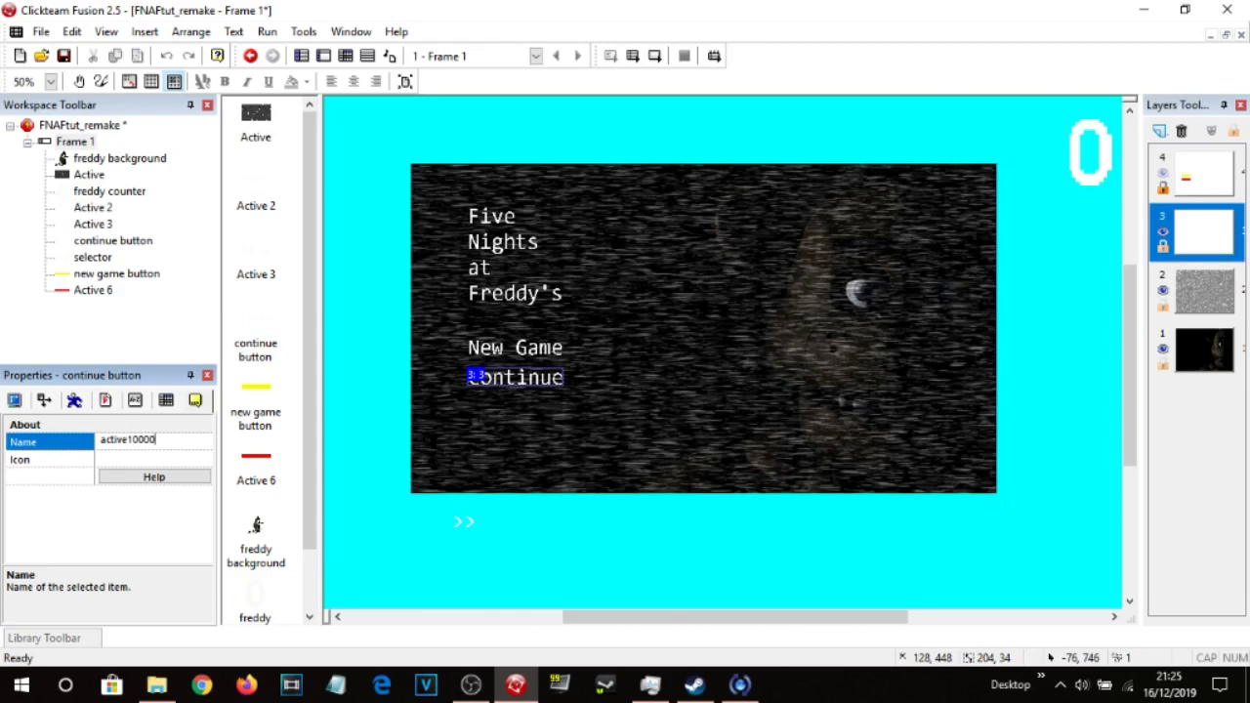
key("Return")
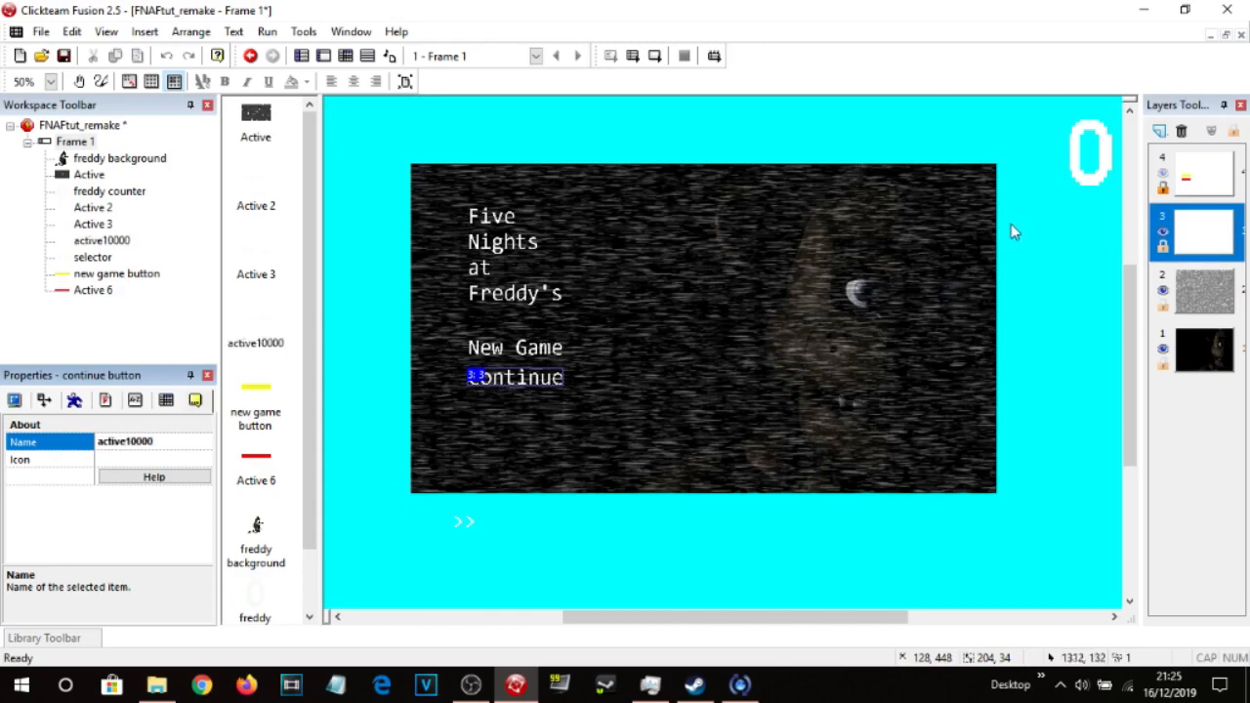
Show layer 4, rename the red bar object over Continue as continue button, and hide the layer again.
left_click(1163, 174)
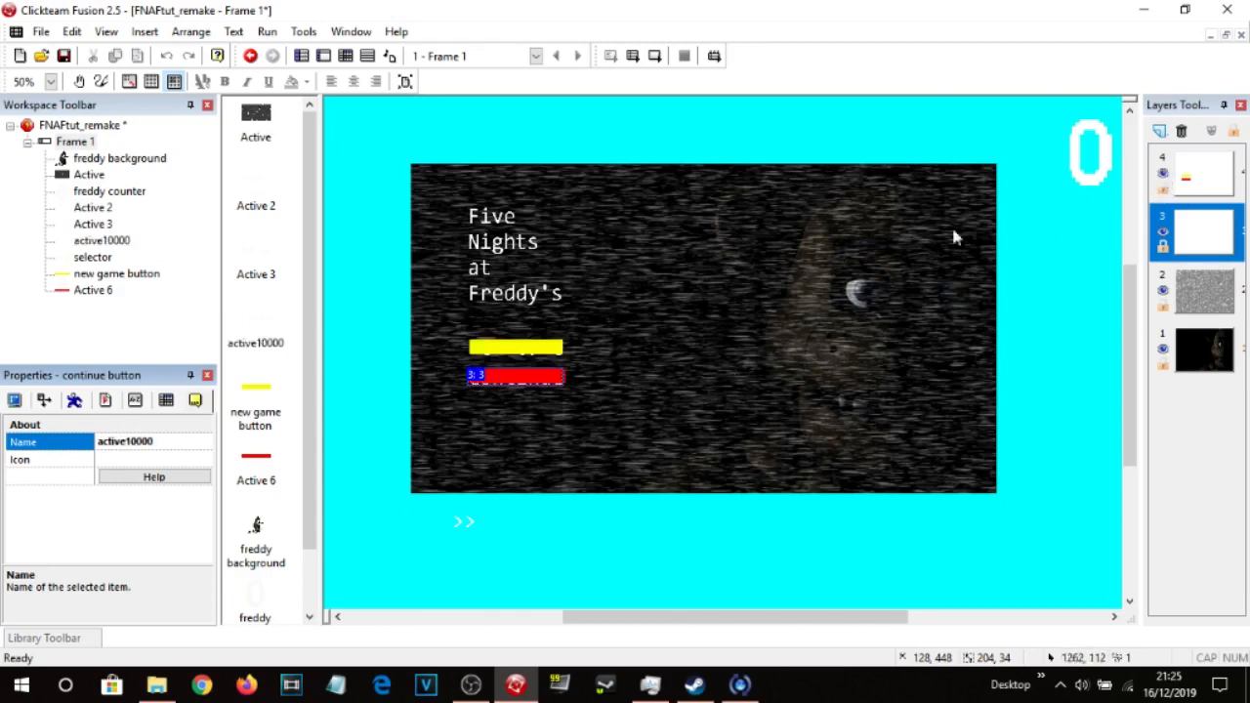
left_click(543, 380)
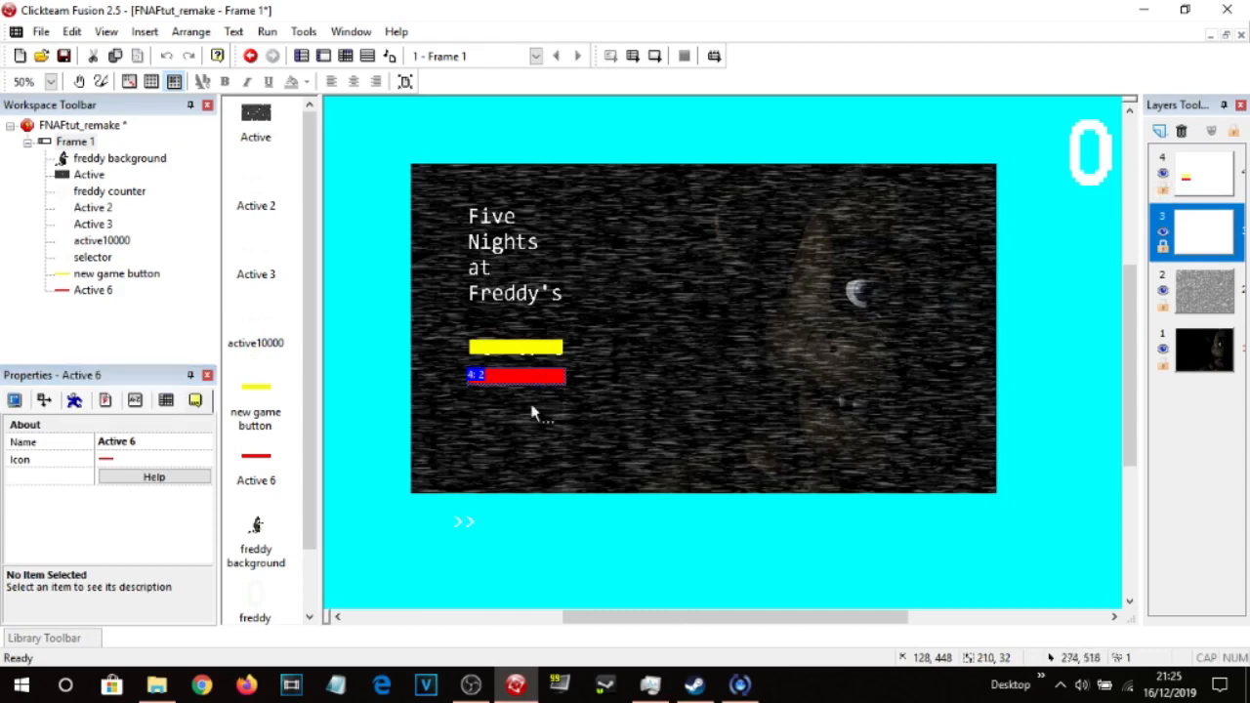
left_click(119, 442)
type("continu")
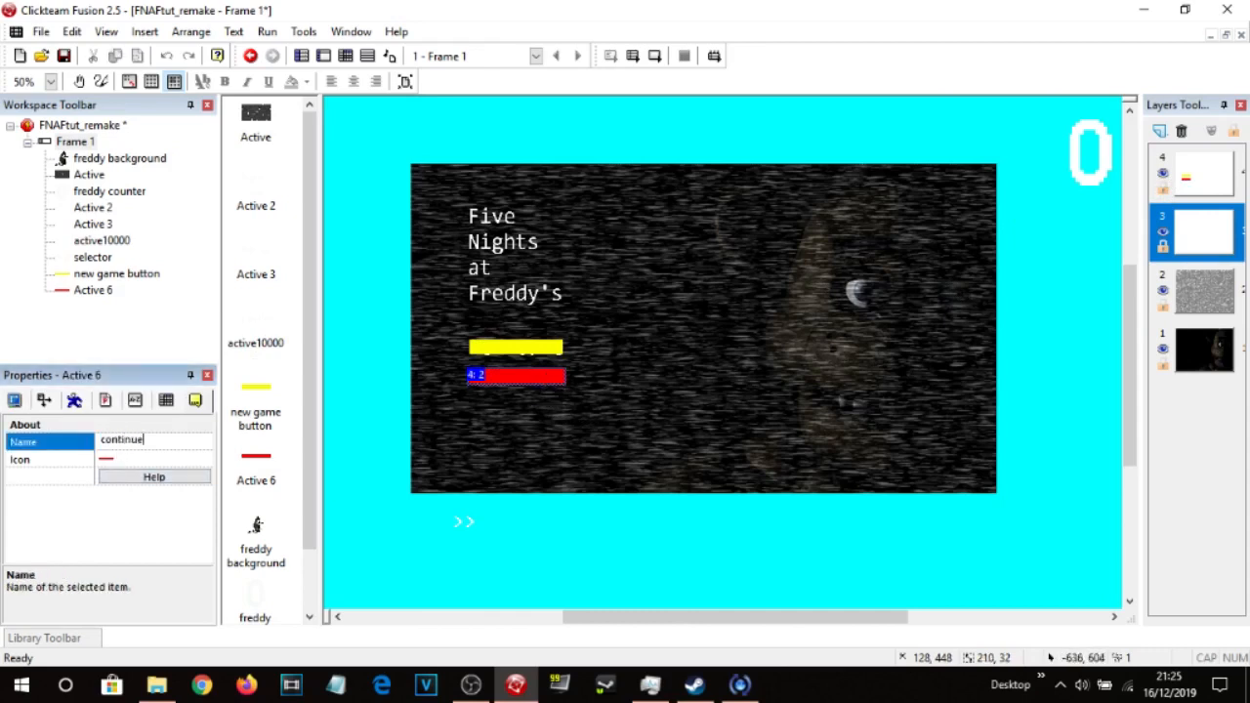
key("Return")
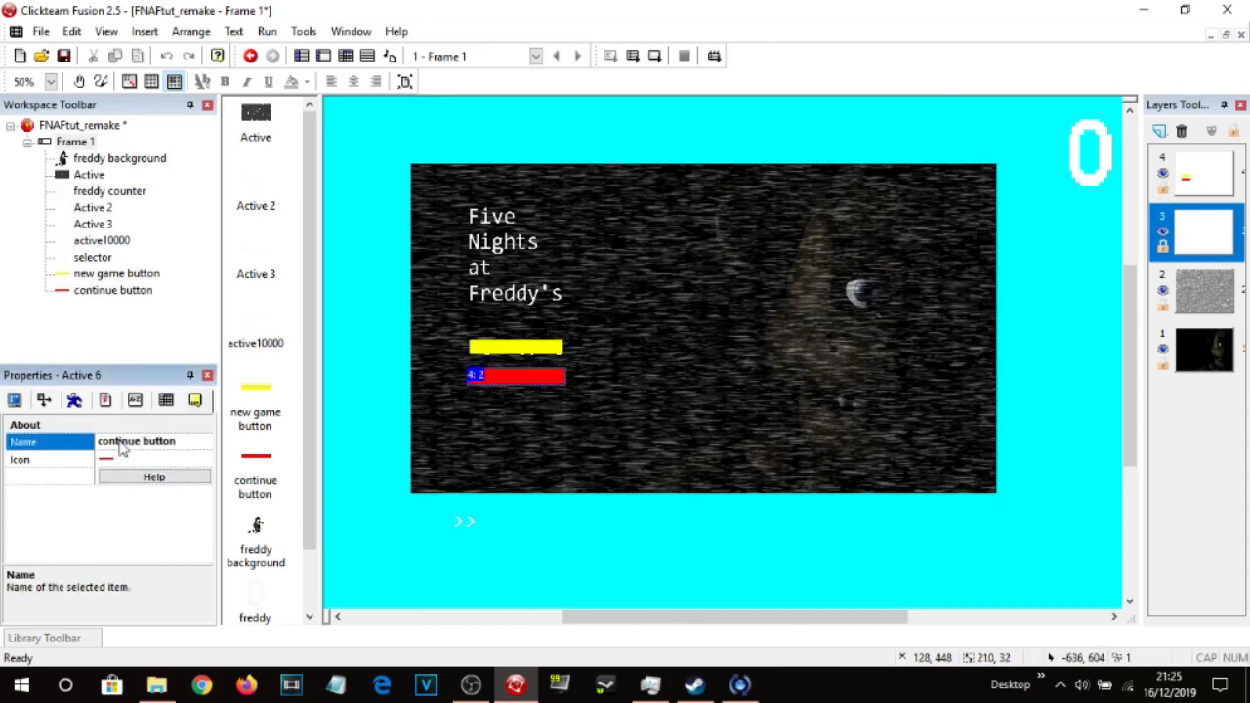
left_click(1163, 173)
Add an event whose condition checks for the mouse pointer over the new game button object.
left_click(345, 56)
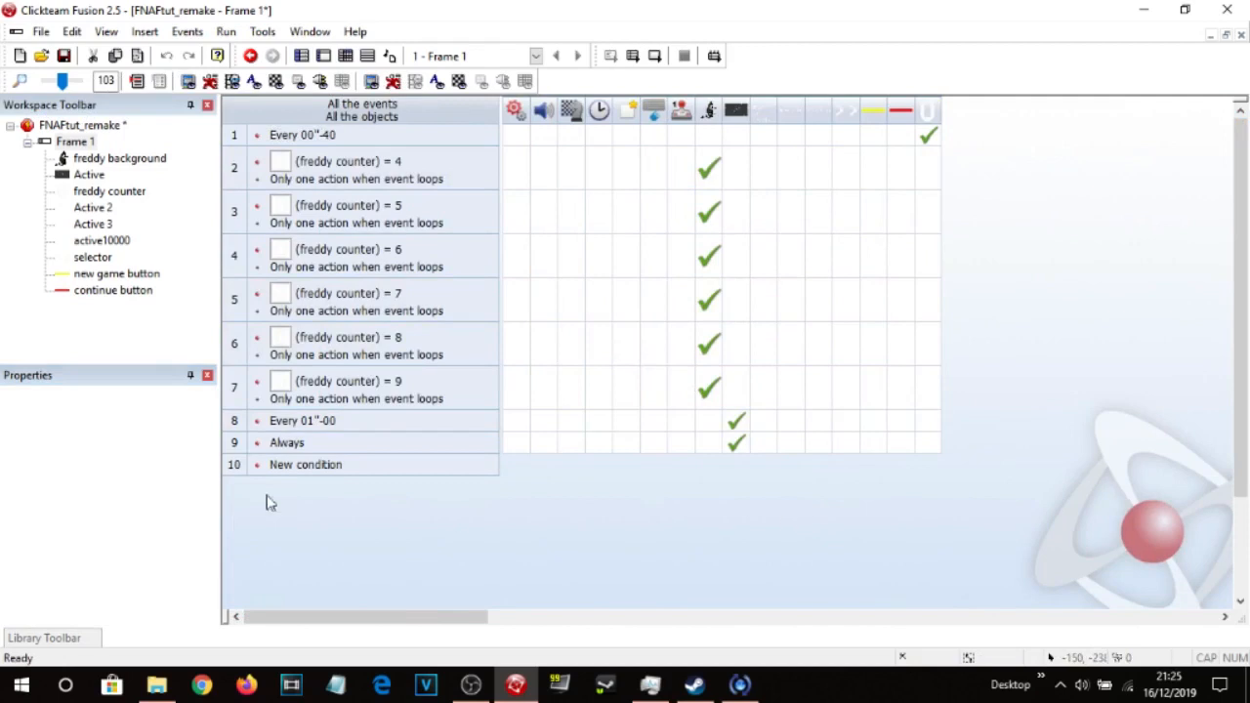
double_click(298, 467)
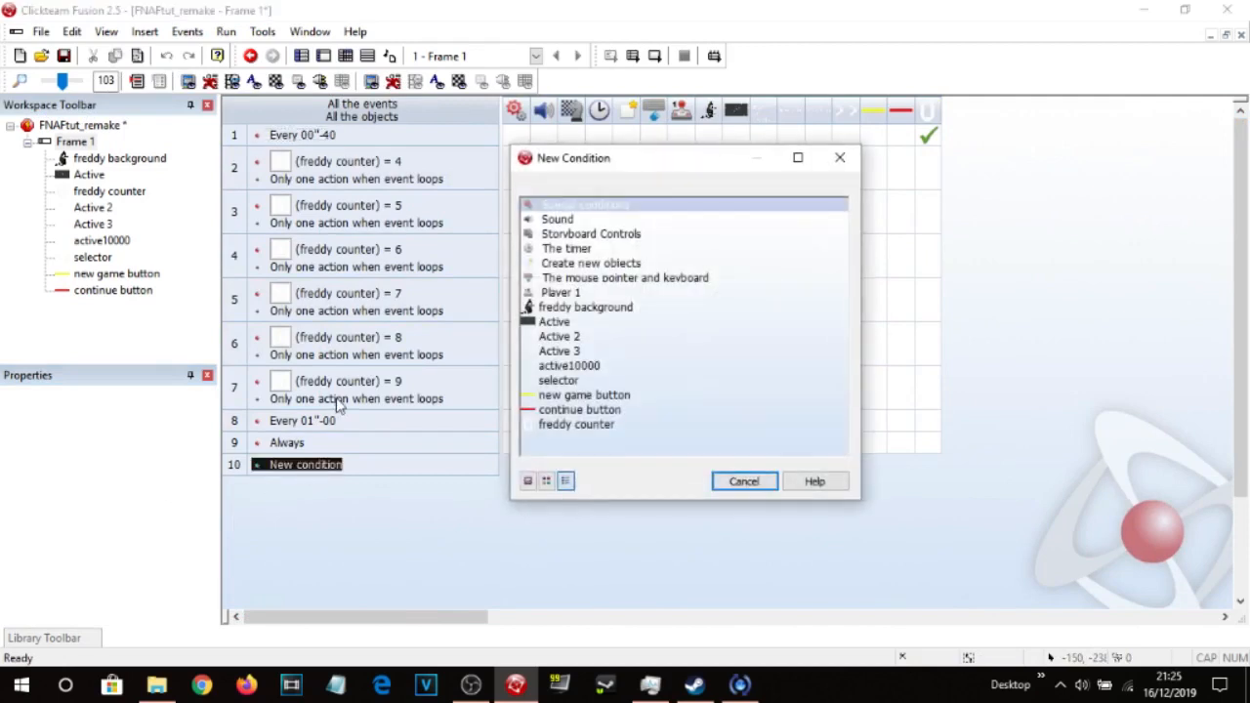
left_click(598, 278)
mouse_move(733, 313)
left_click(806, 329)
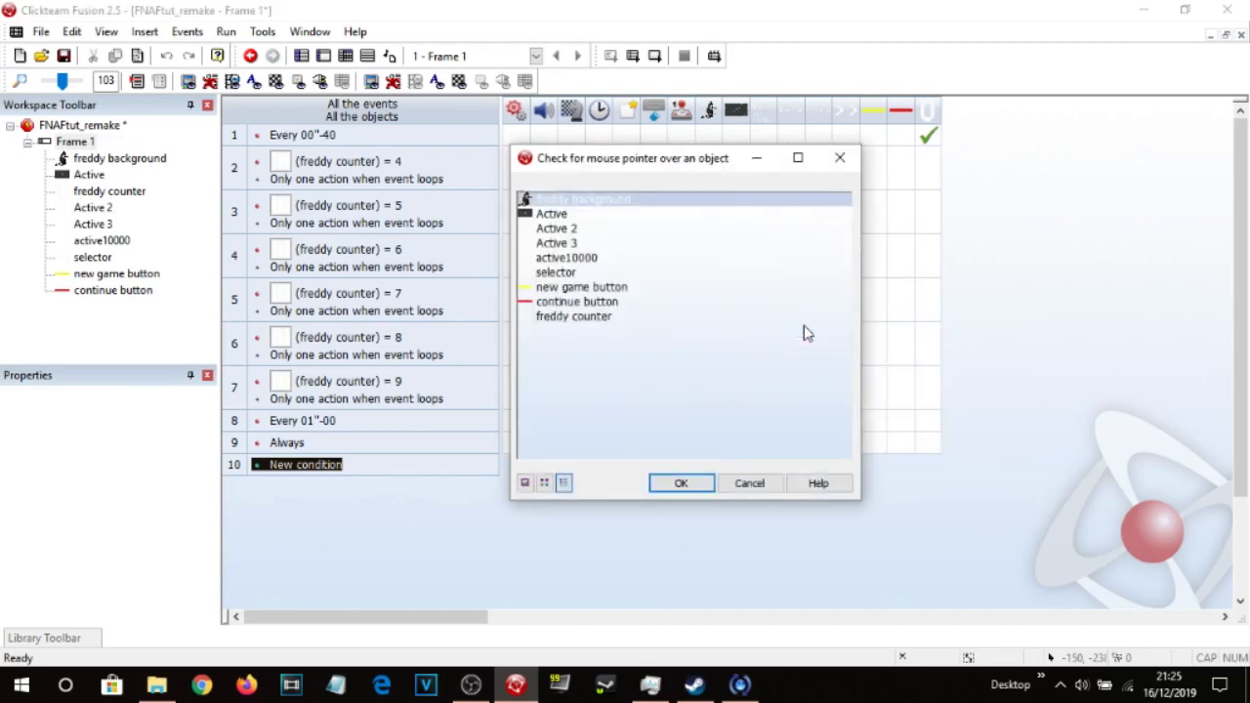
double_click(591, 286)
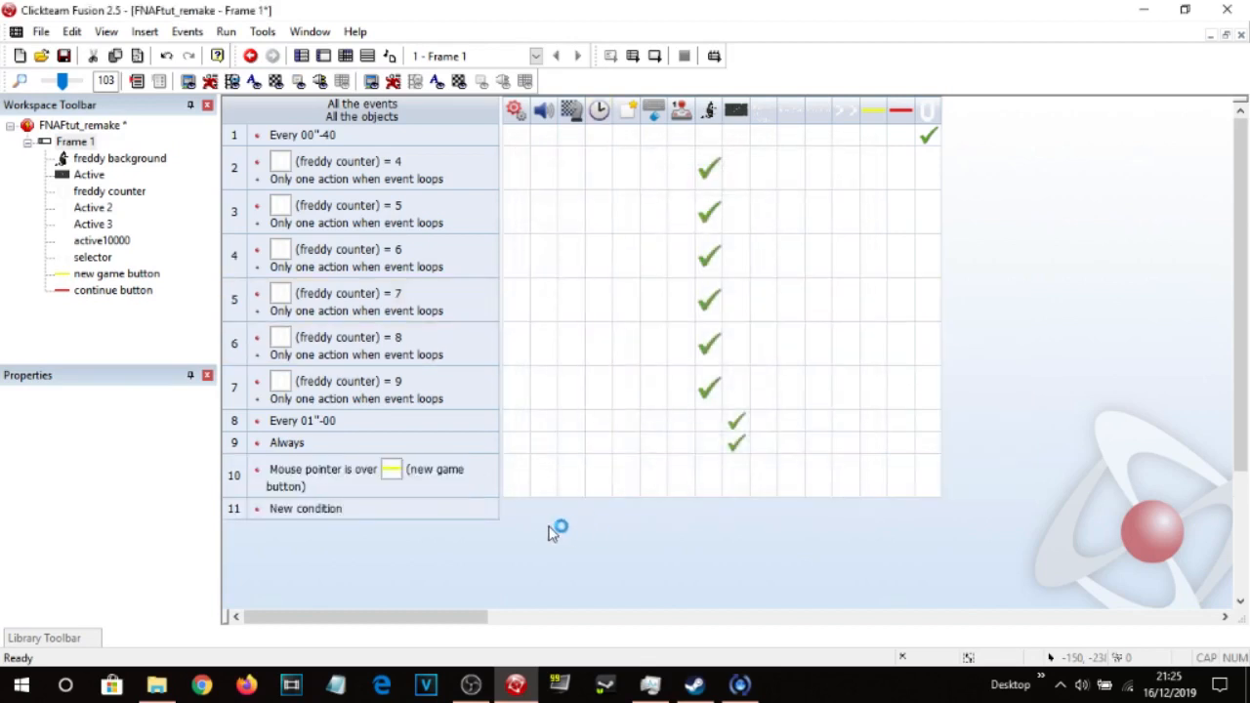
right_click(238, 476)
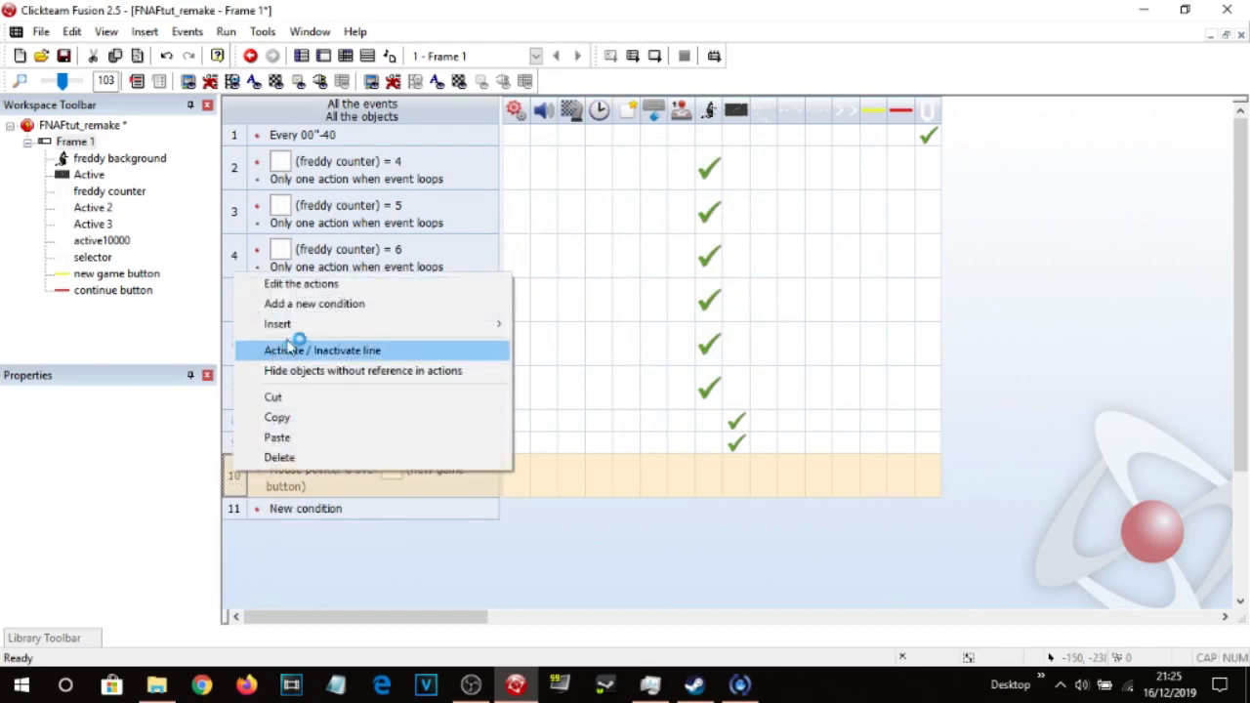
left_click(621, 530)
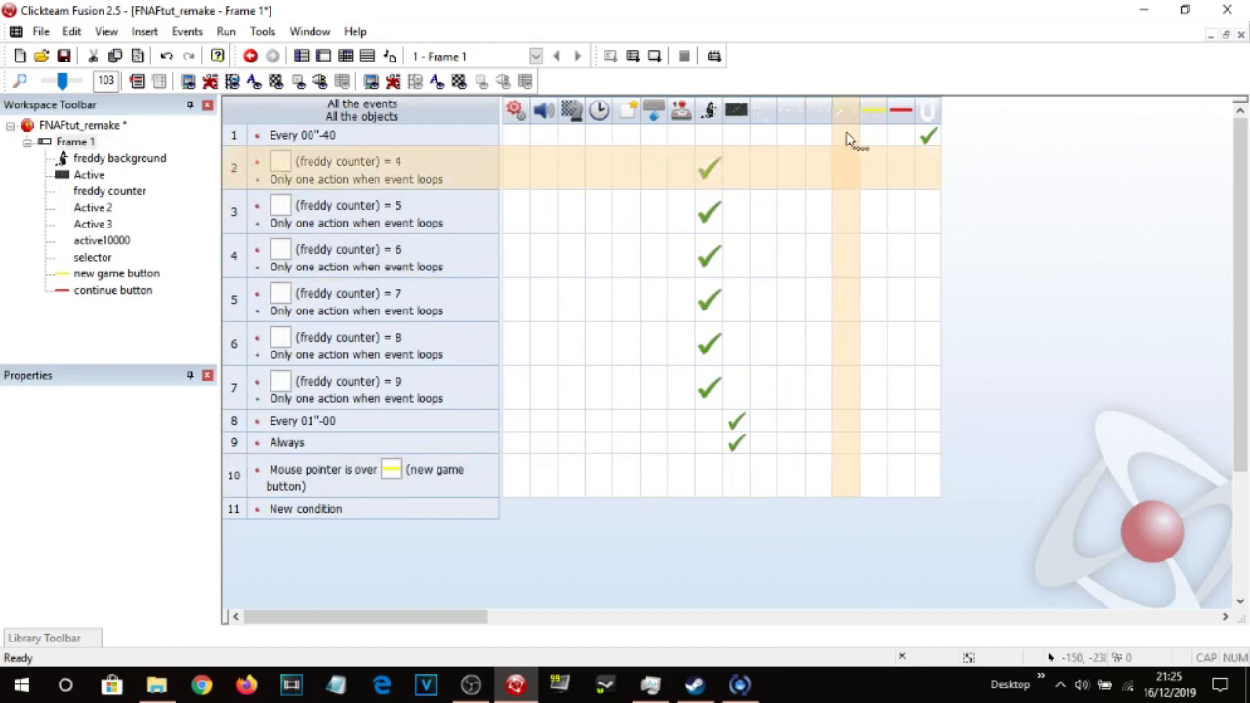
Give the new game button event a Select Position action that places the selector just left of the New Game text.
right_click(846, 479)
mouse_move(910, 191)
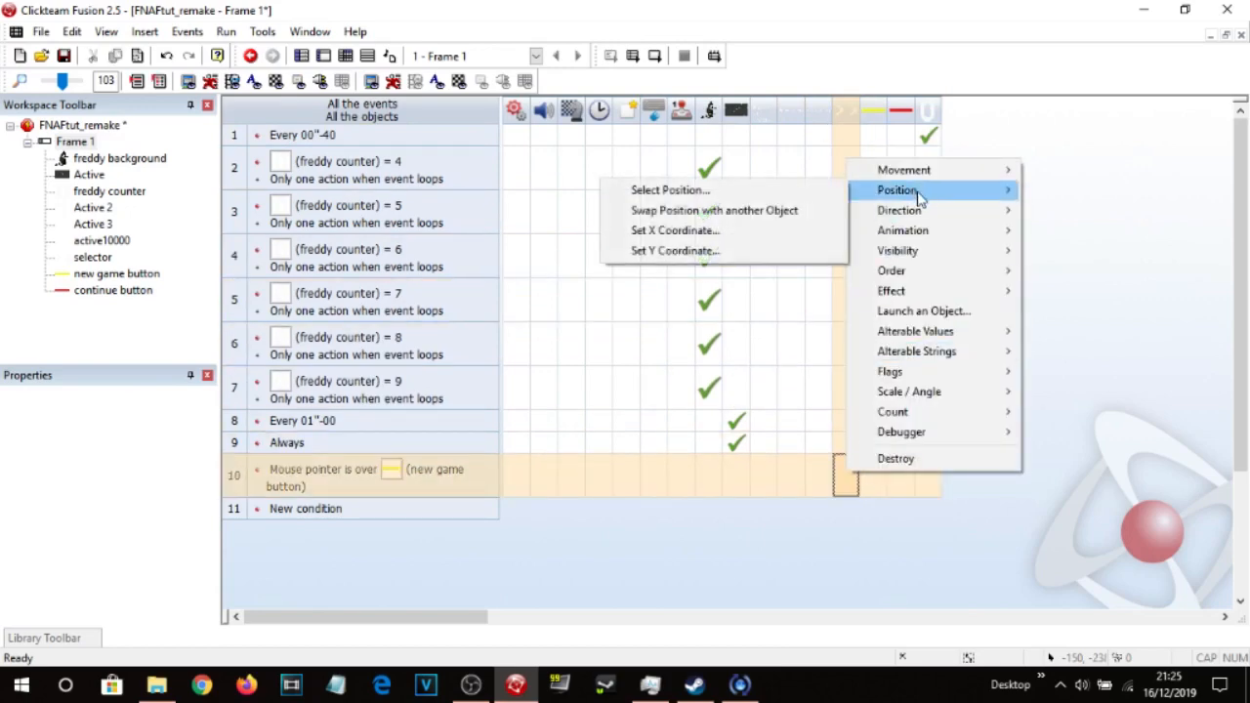
left_click(720, 190)
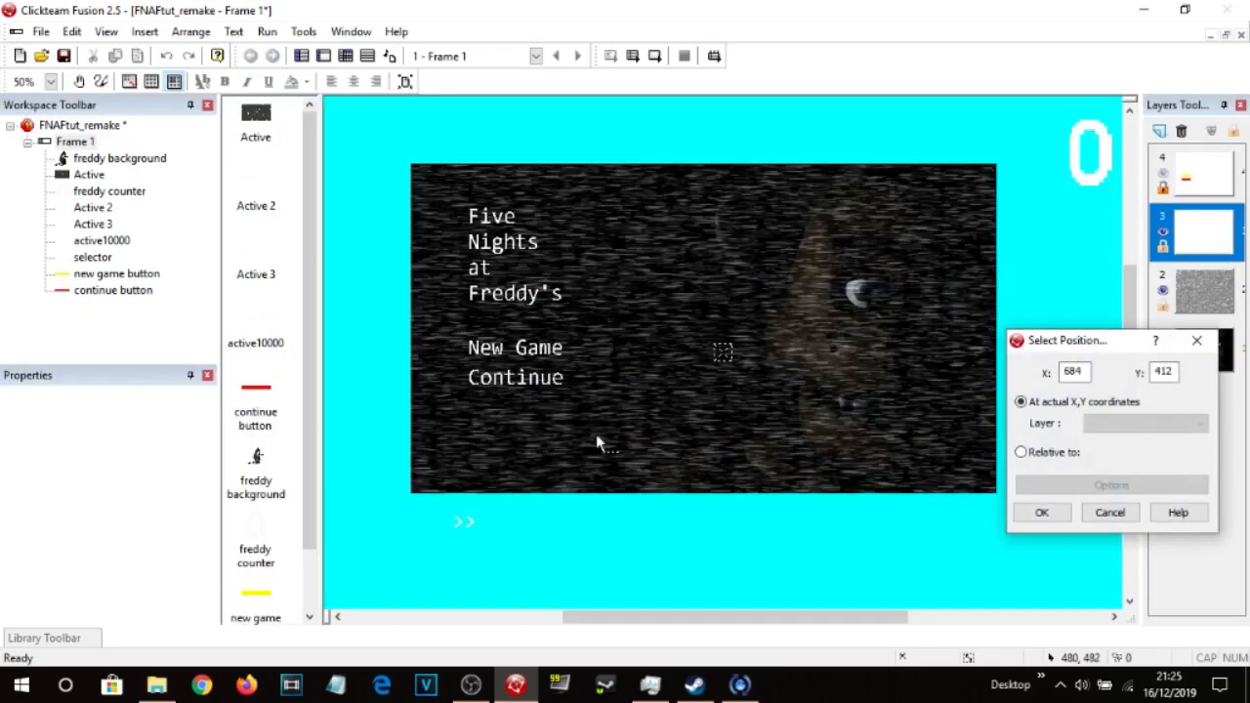
mouse_move(720, 353)
left_mouse_down()
mouse_move(606, 335)
mouse_move(453, 354)
left_mouse_up()
left_click_drag(454, 353, 451, 348)
left_click(1061, 513)
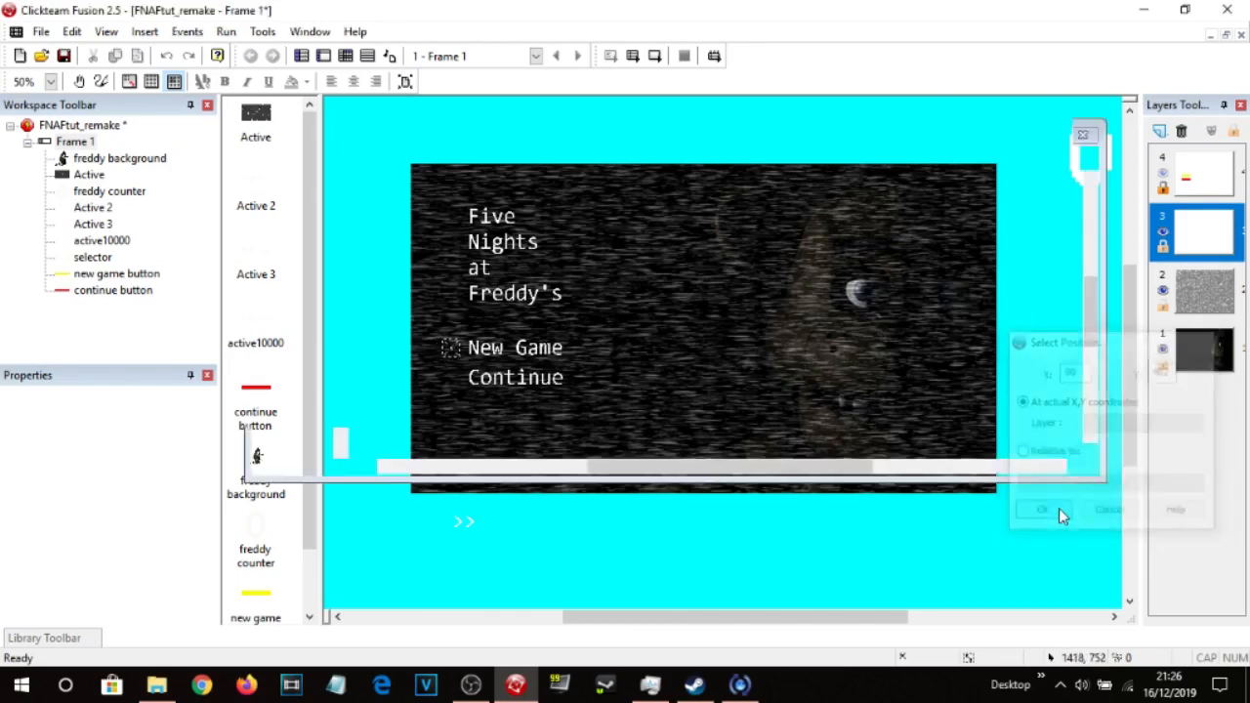
Move the selector image's hot spot to its centre (X 21, Y 13) and apply the change.
left_click(325, 59)
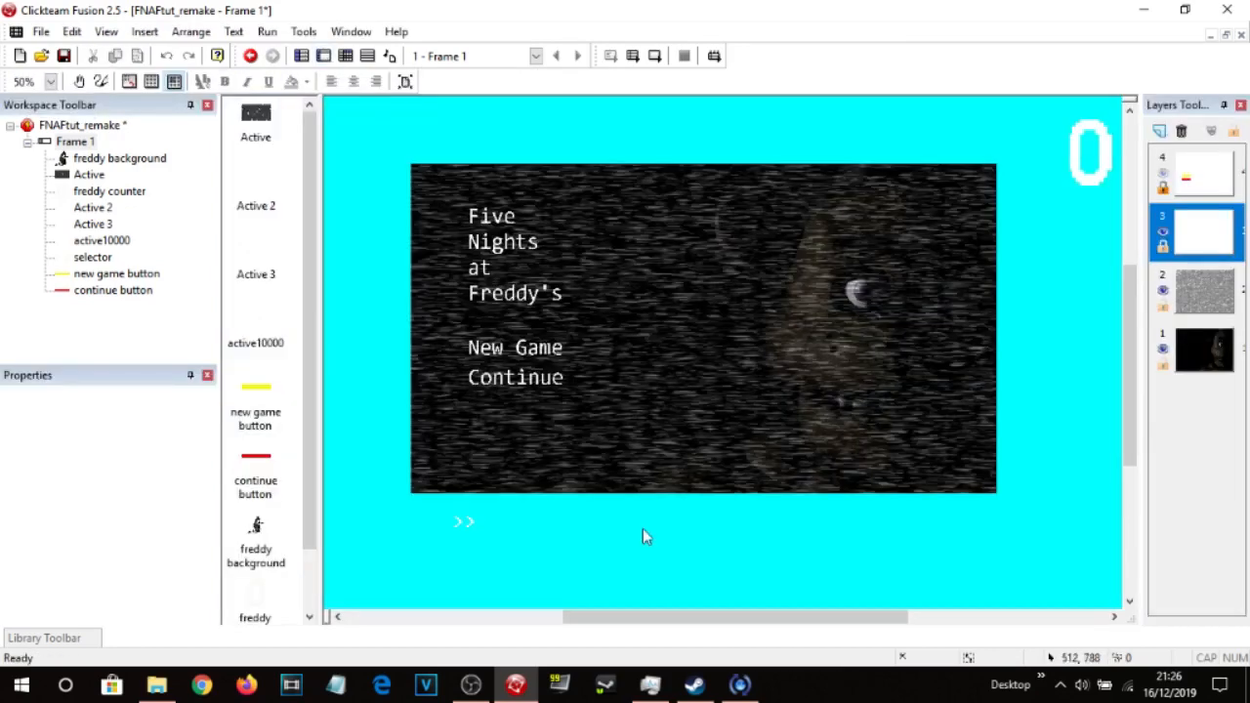
double_click(472, 523)
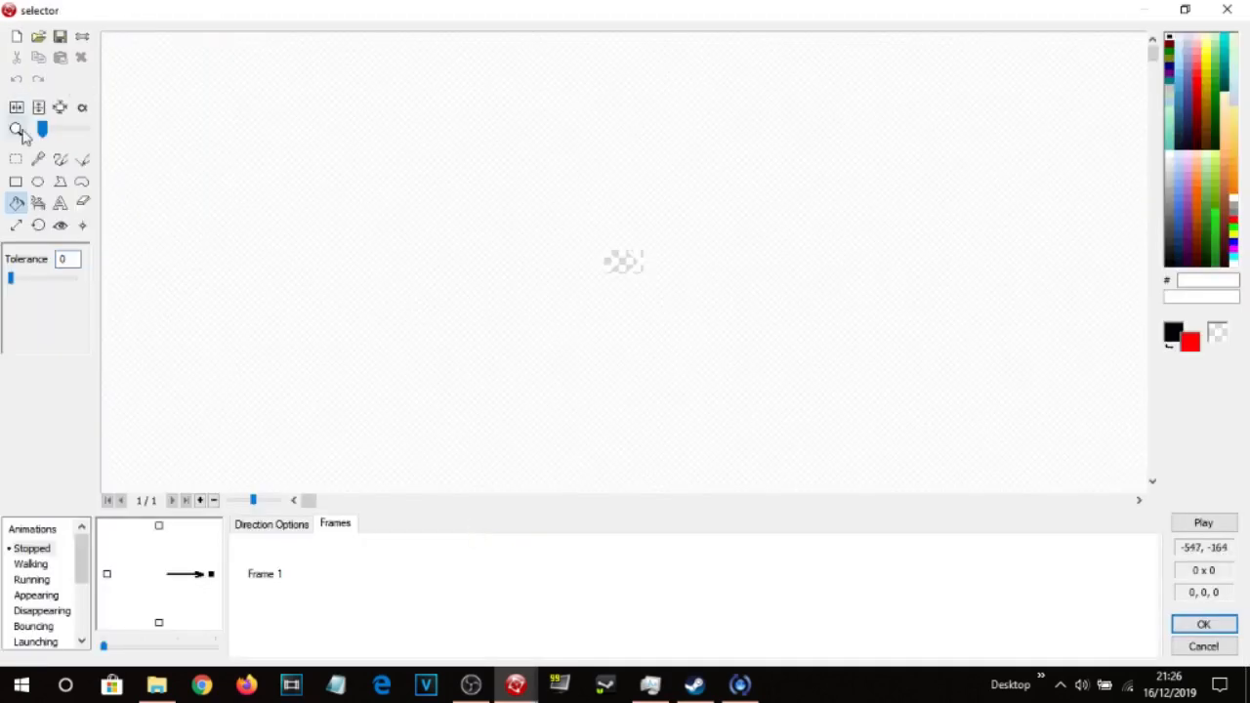
left_click(59, 225)
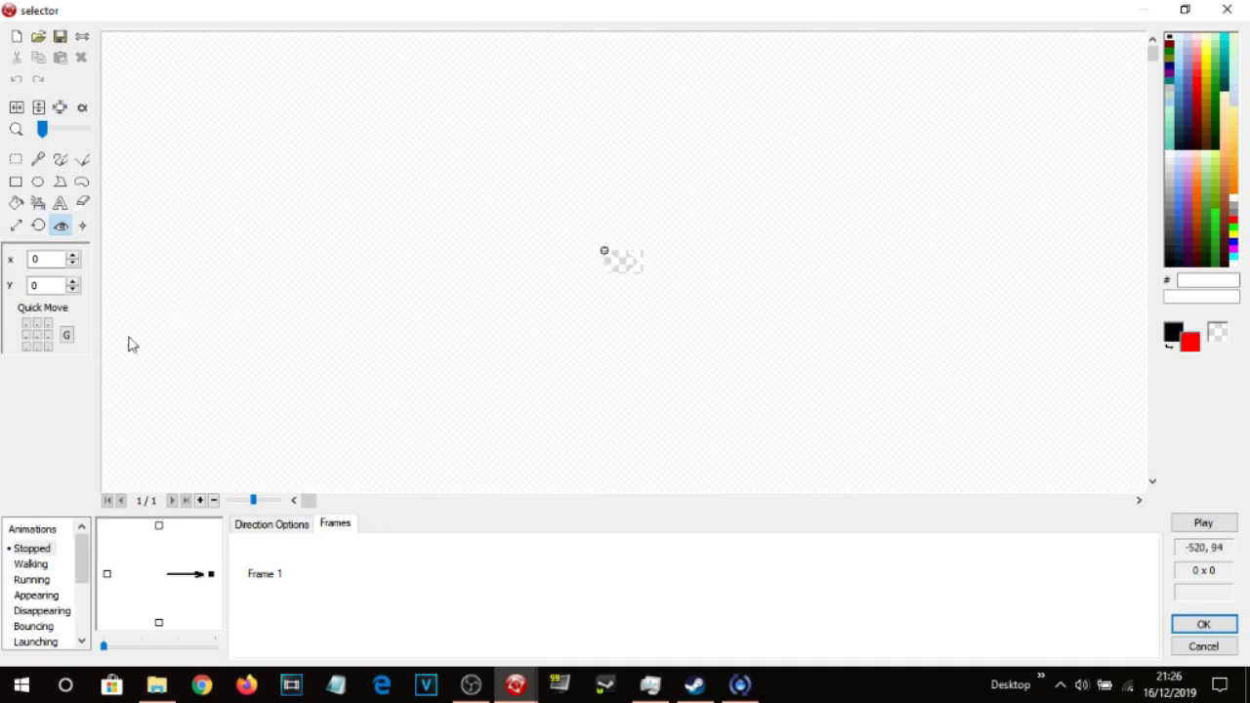
left_click(39, 339)
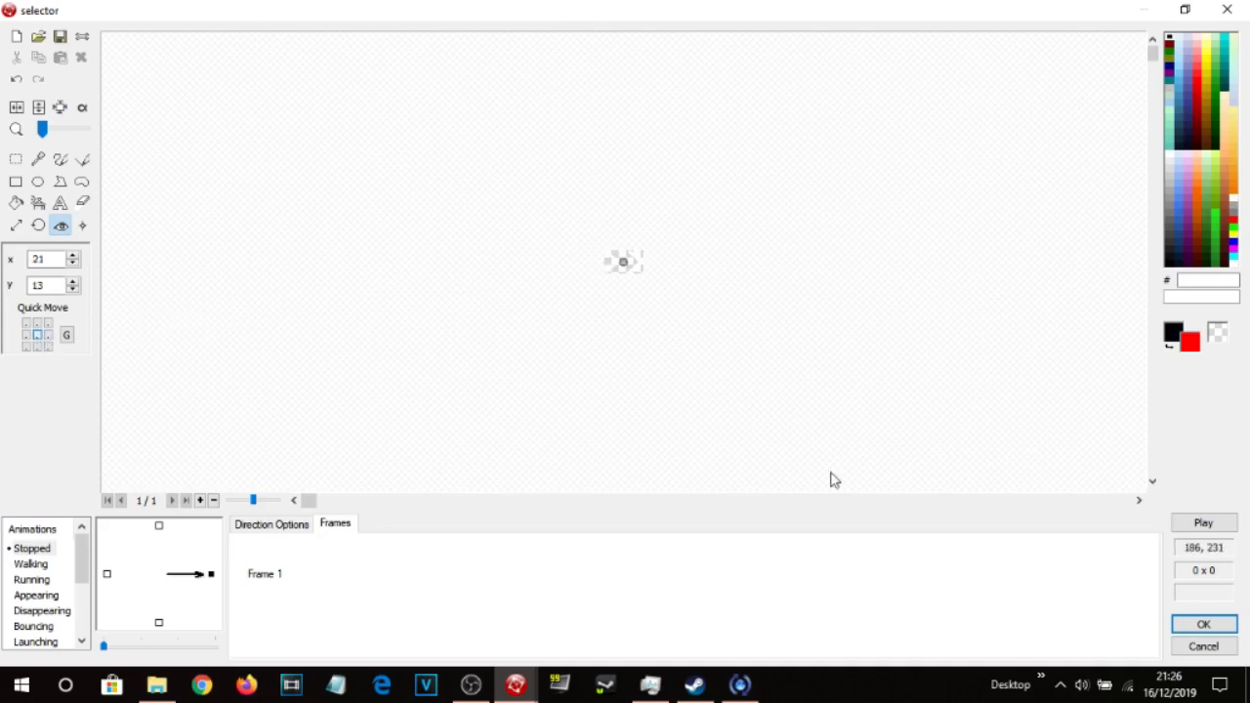
left_click(1204, 624)
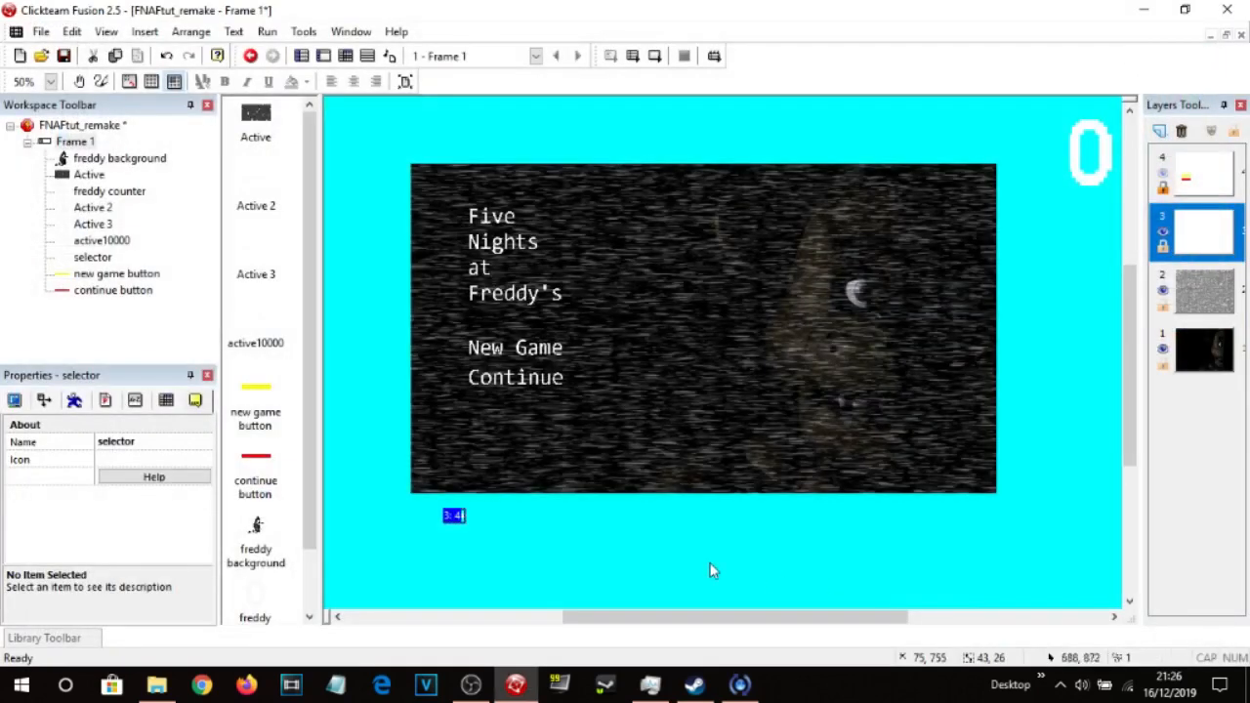
left_click(491, 533)
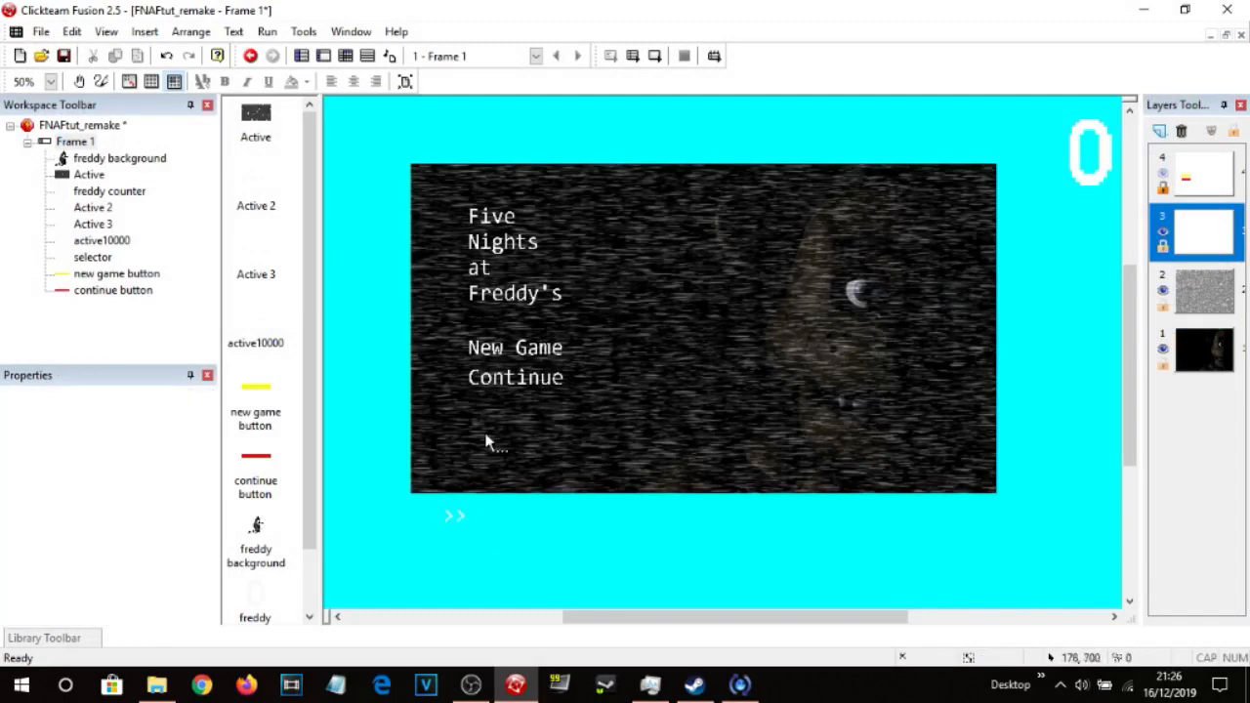
Add a Start of Frame event, copy the new game button event's selector position action into it, and test-run the frame.
left_click(343, 58)
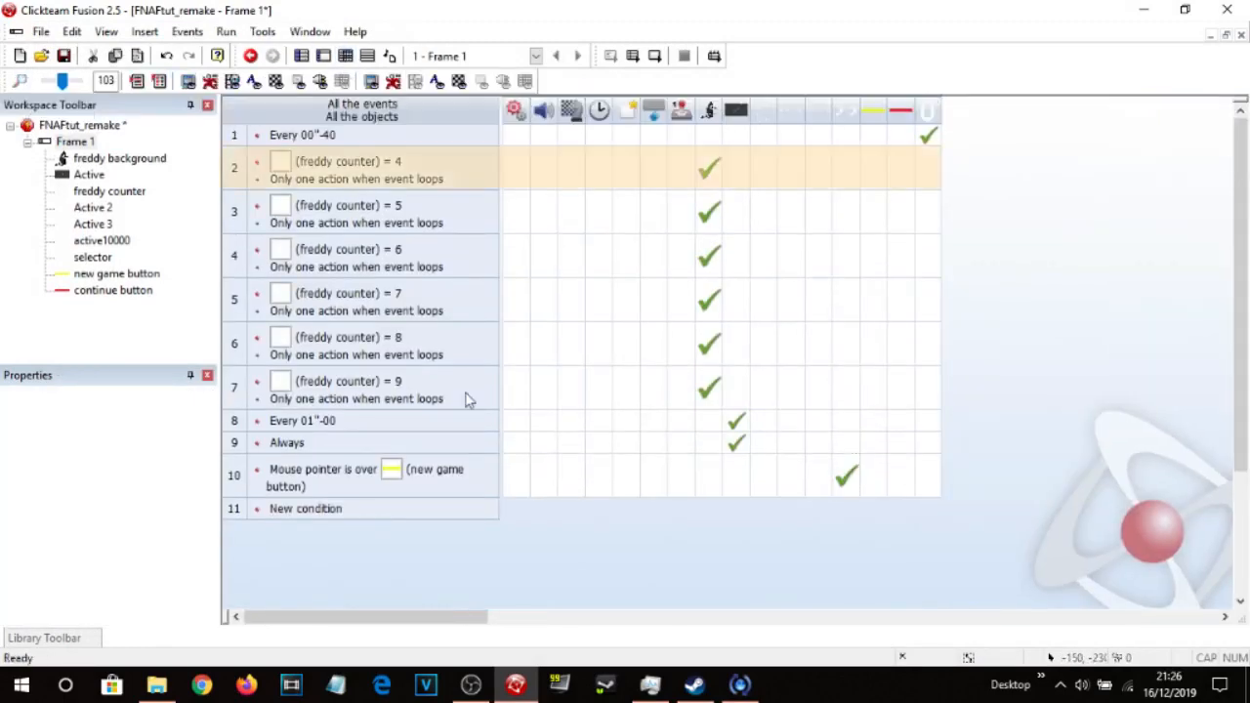
double_click(322, 510)
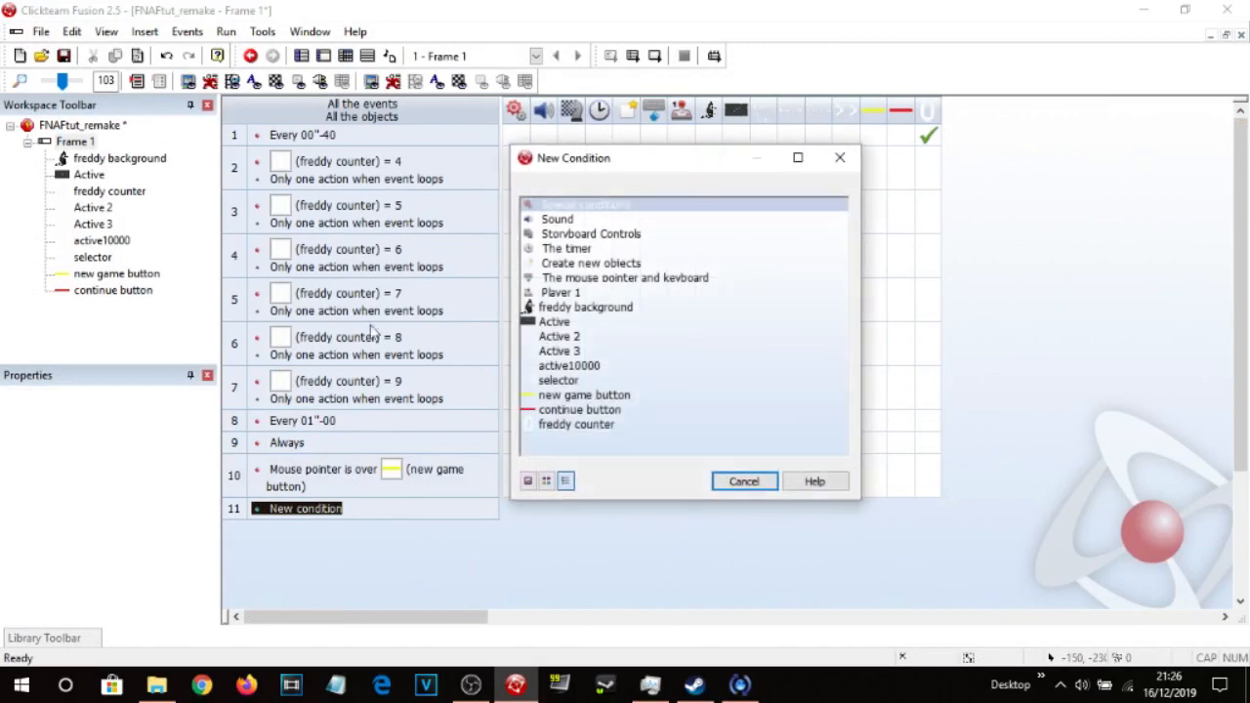
right_click(575, 206)
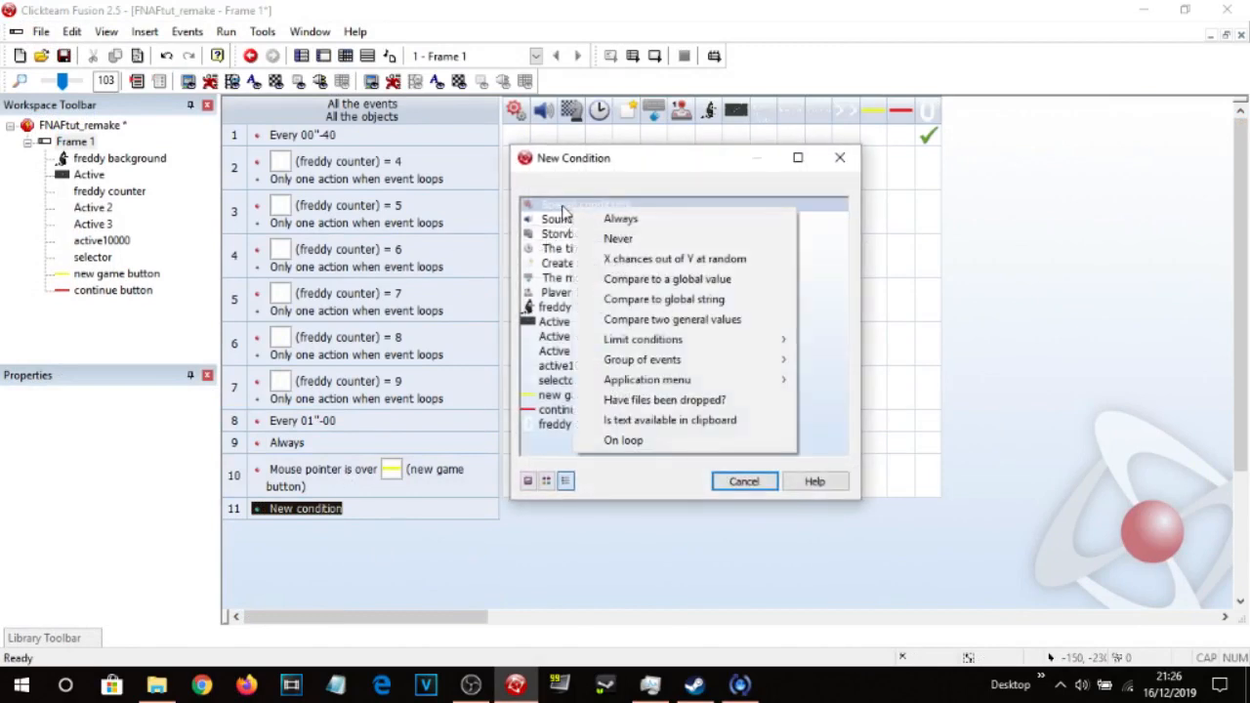
left_click(562, 233)
left_click(615, 243)
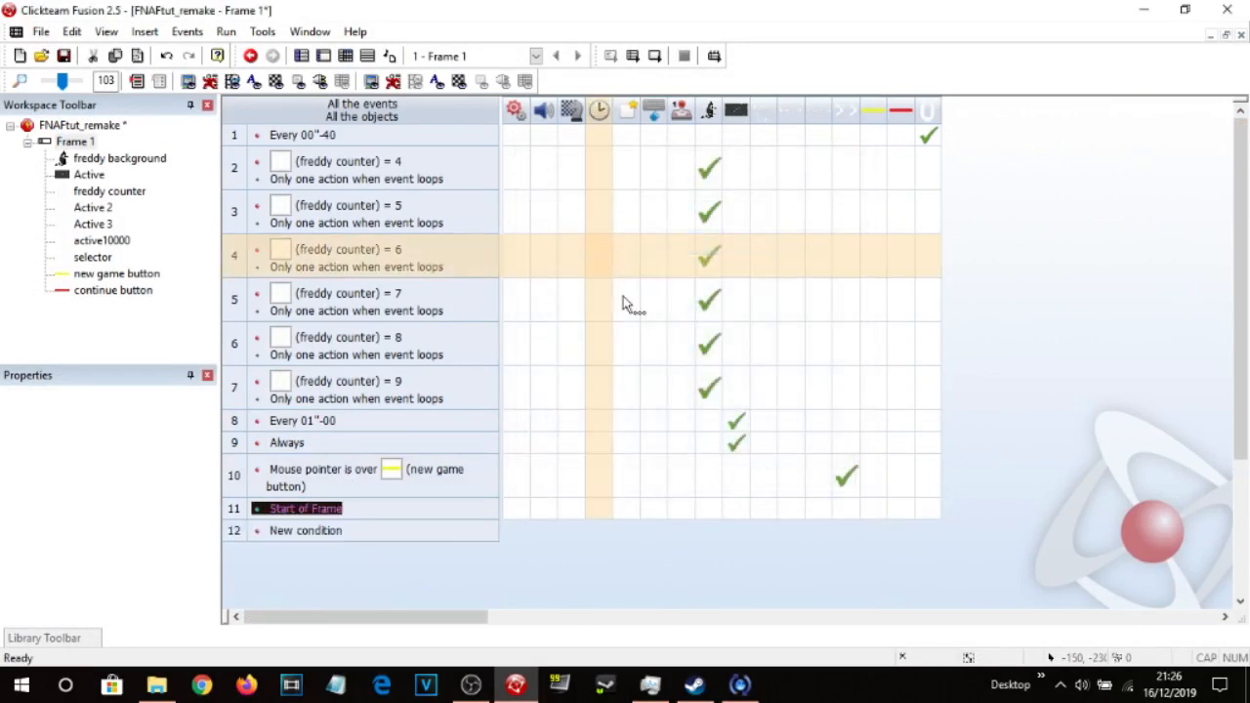
left_click_drag(843, 477, 846, 509)
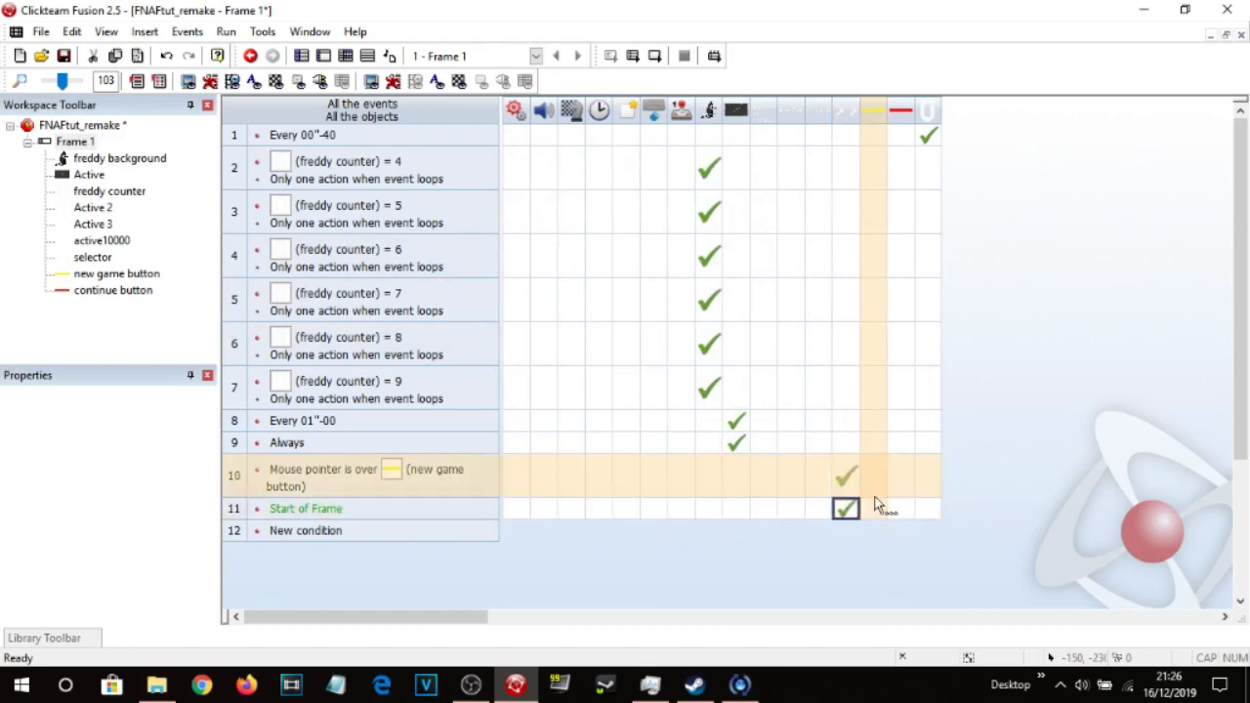
left_click(657, 57)
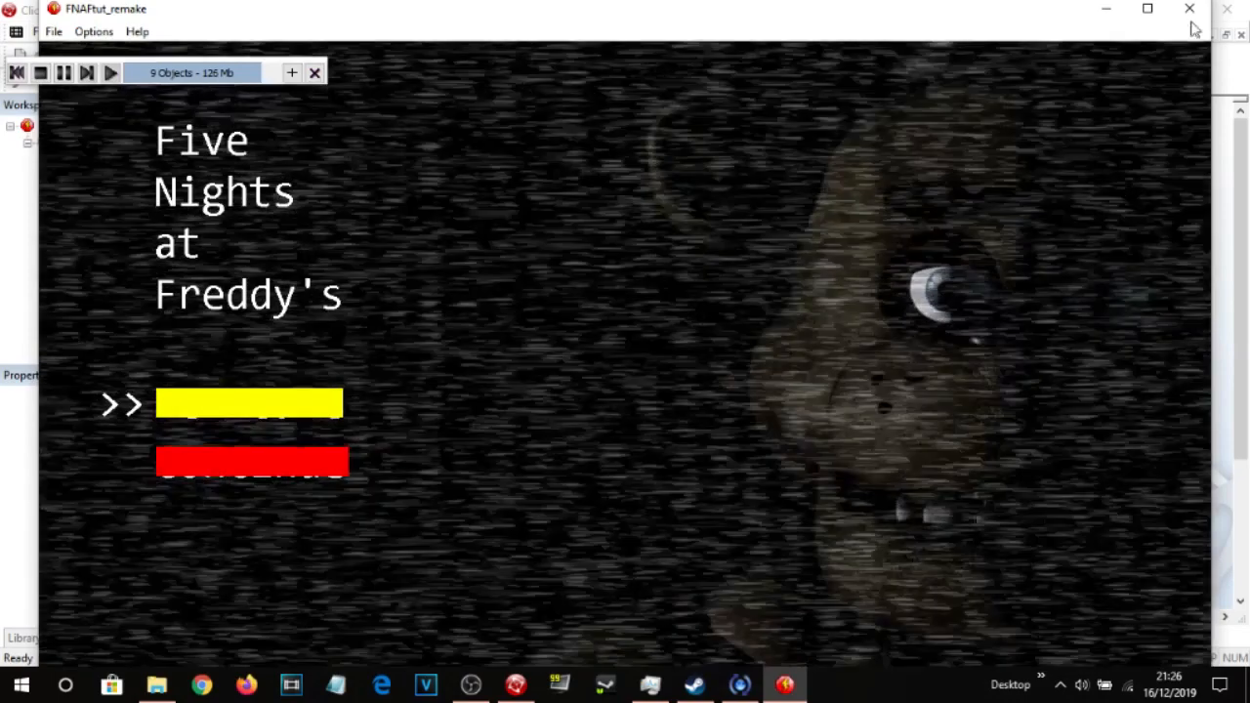
left_click(1190, 9)
Turn off Visible at start for the new game button and continue button on layer 4, and save the project.
left_click(325, 56)
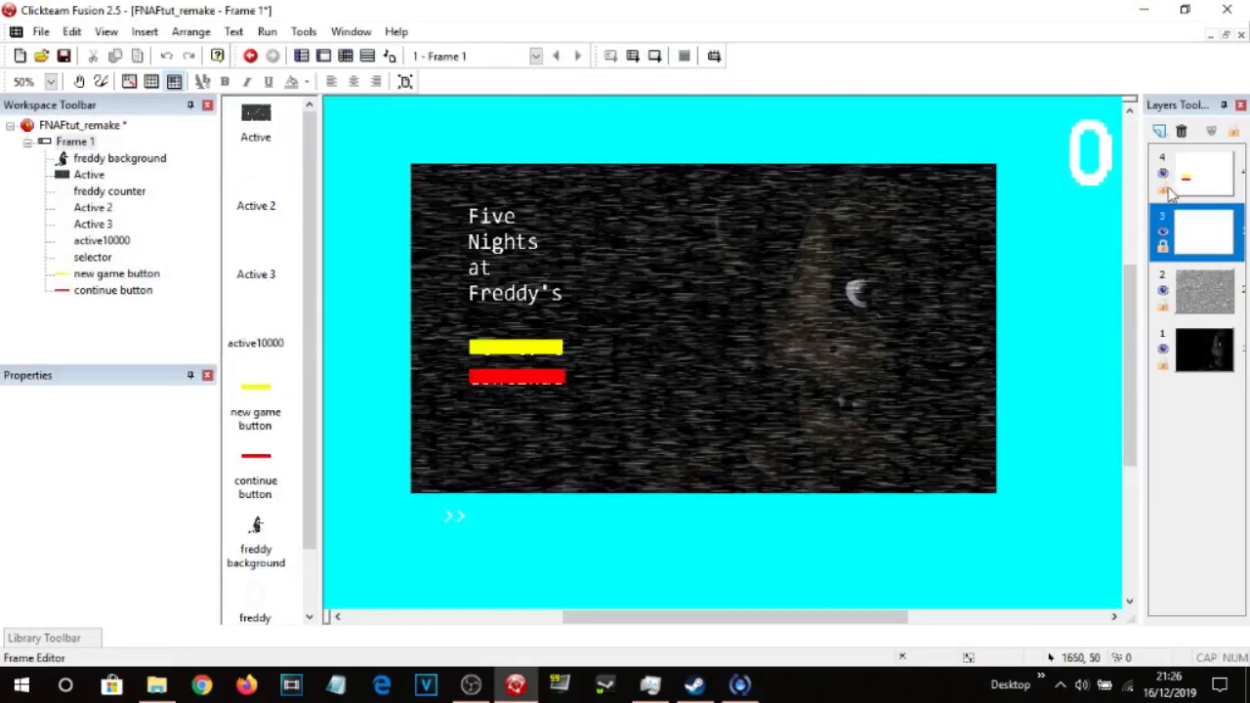
left_click(1171, 185)
left_click(500, 350)
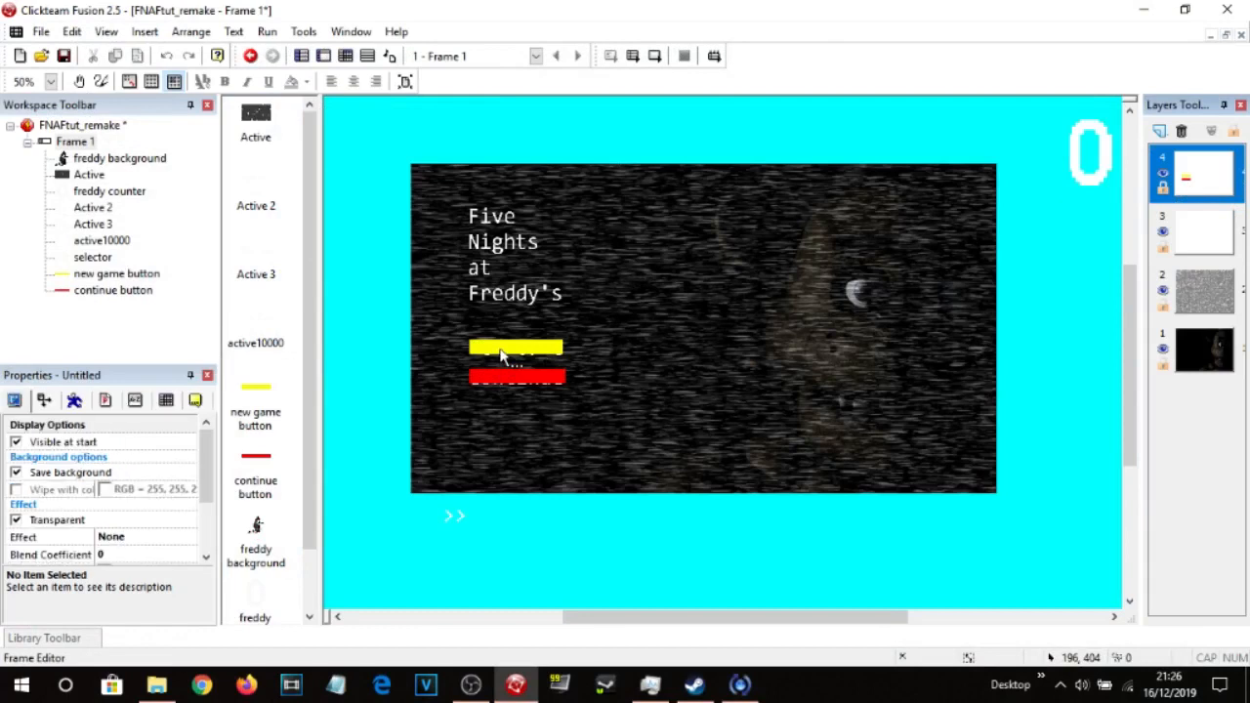
left_click(16, 443)
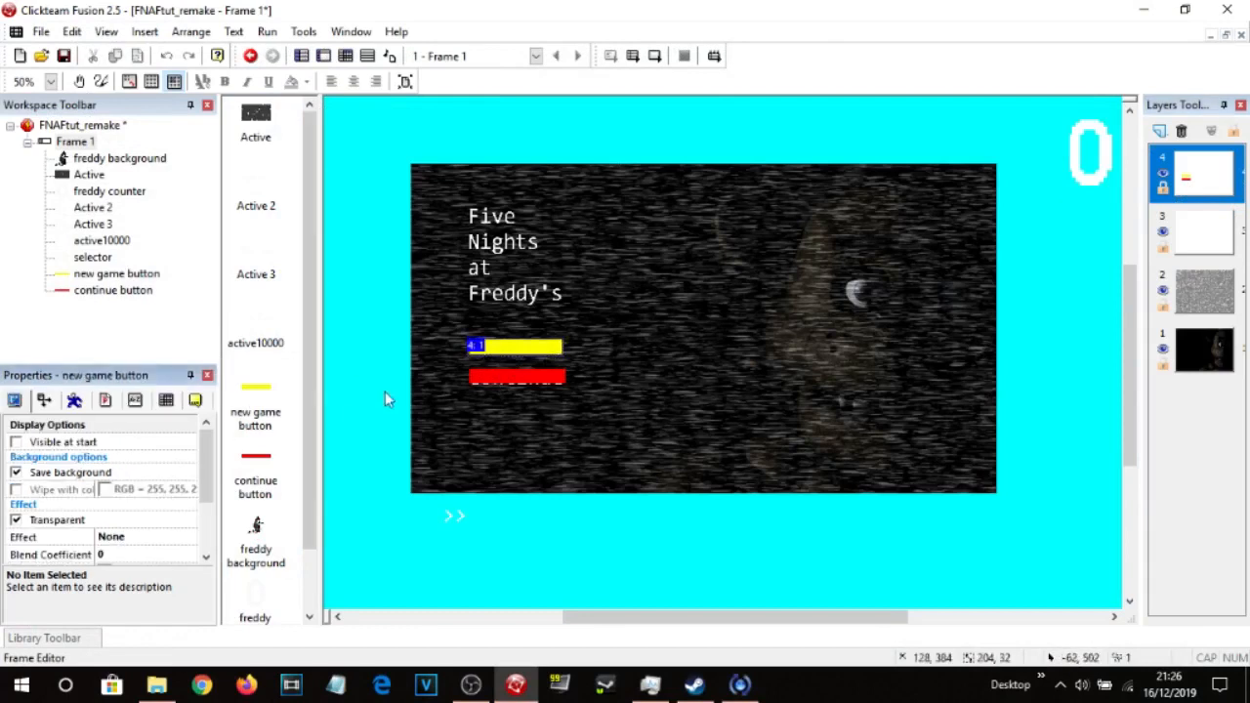
left_click(507, 386)
left_click(15, 442)
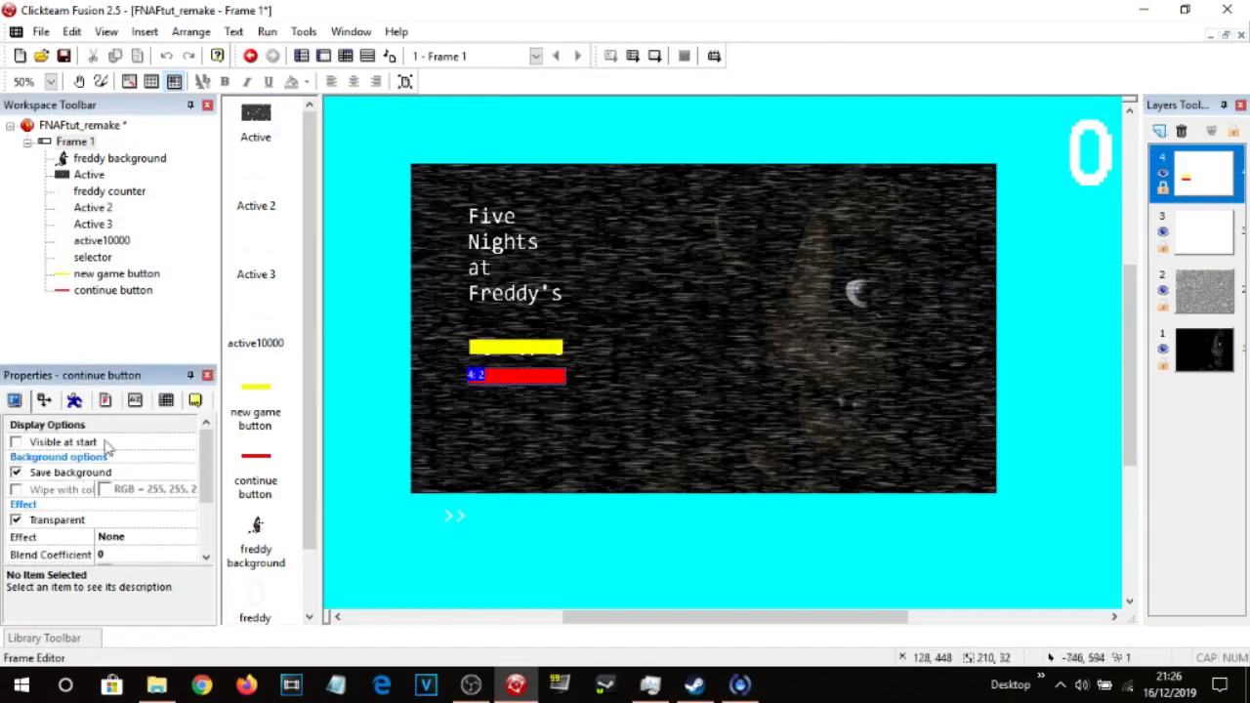
left_click(559, 532)
key("F8")
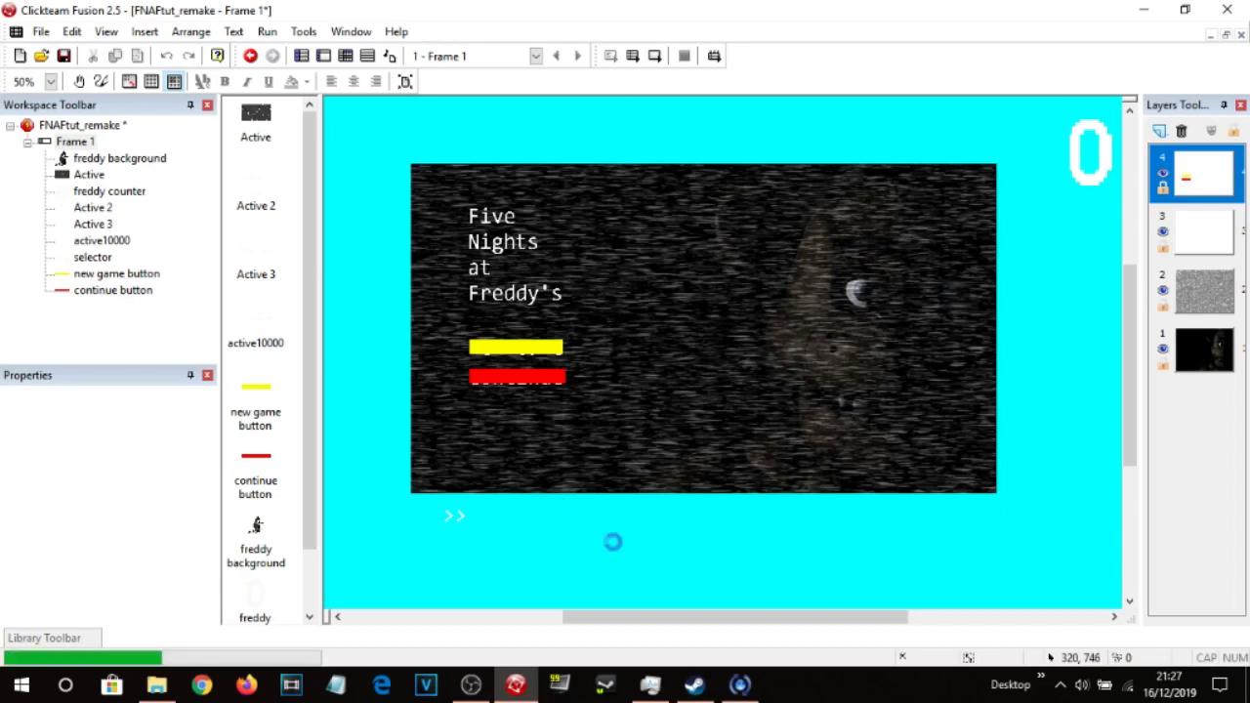
Make layer 3 active, hide layer 4 in the frame editor, and test-run the frame.
left_click(1177, 234)
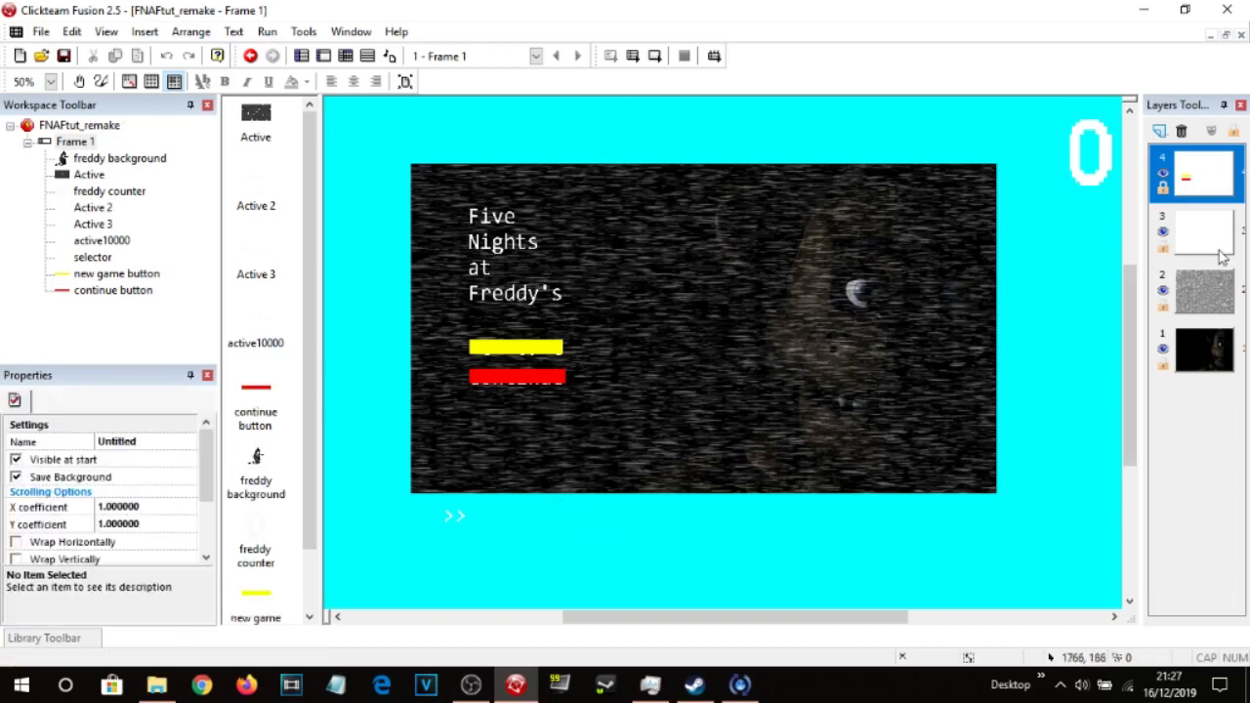
left_click(1164, 174)
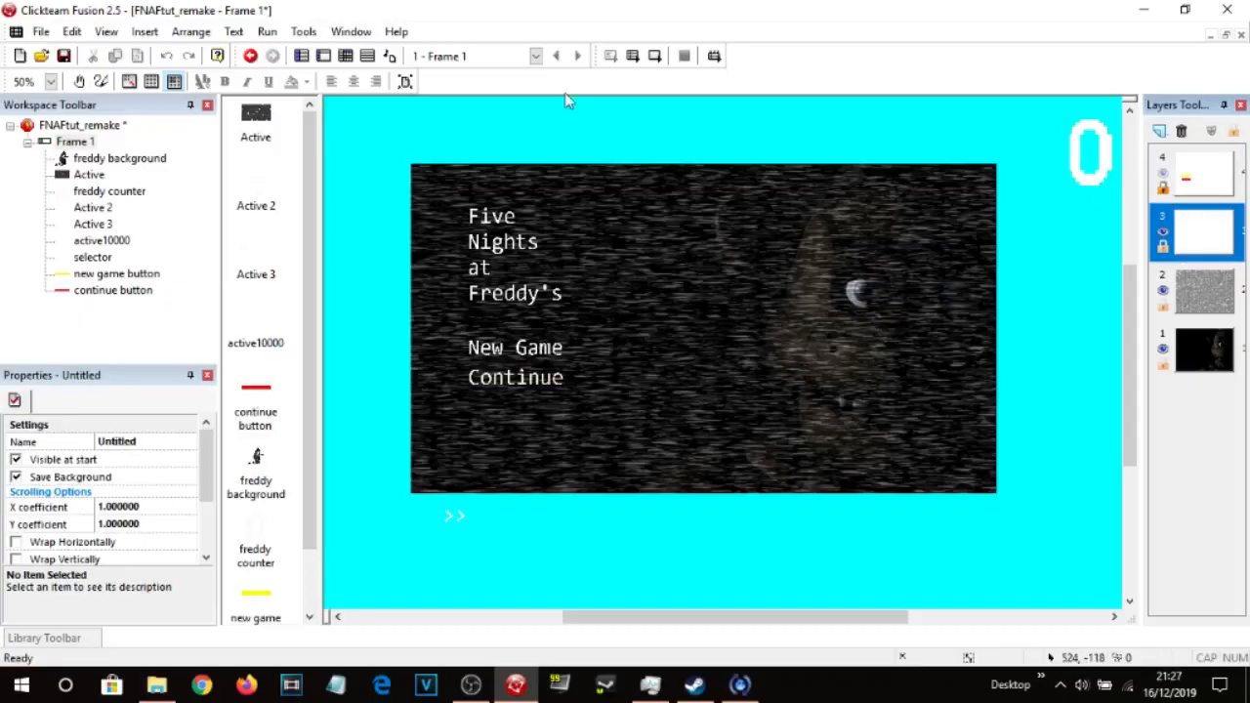
left_click(345, 56)
left_click(658, 57)
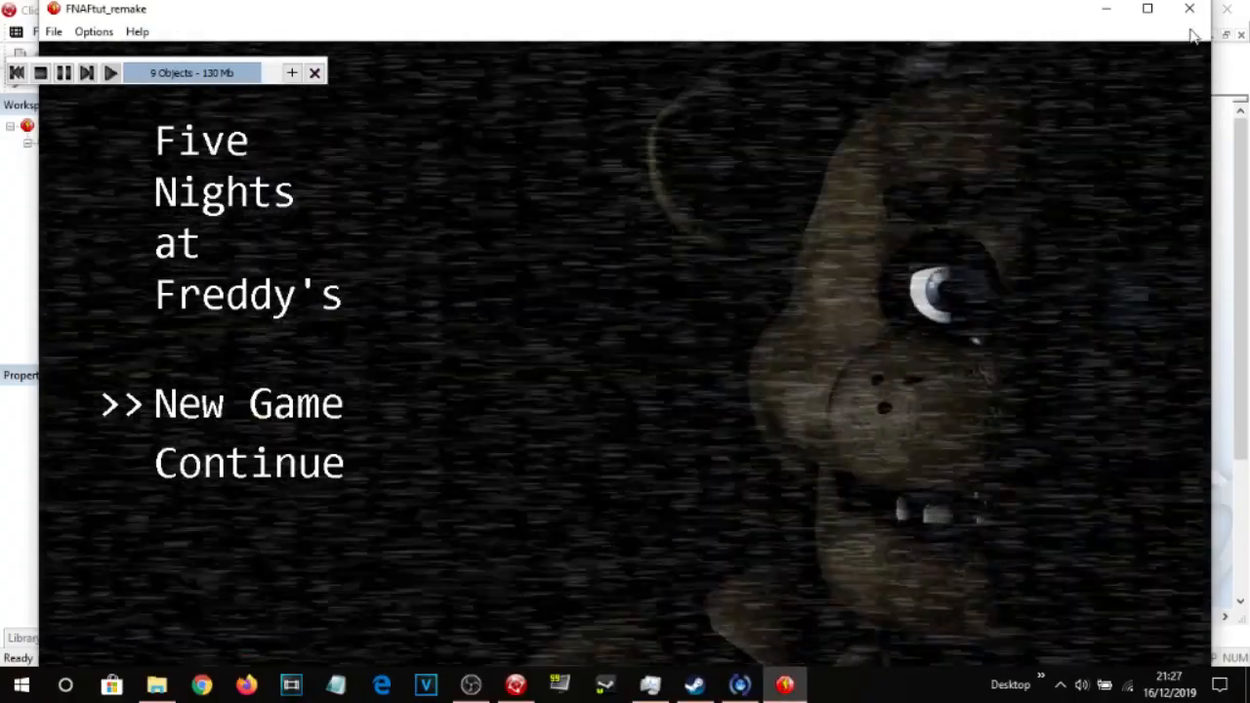
left_click(1189, 8)
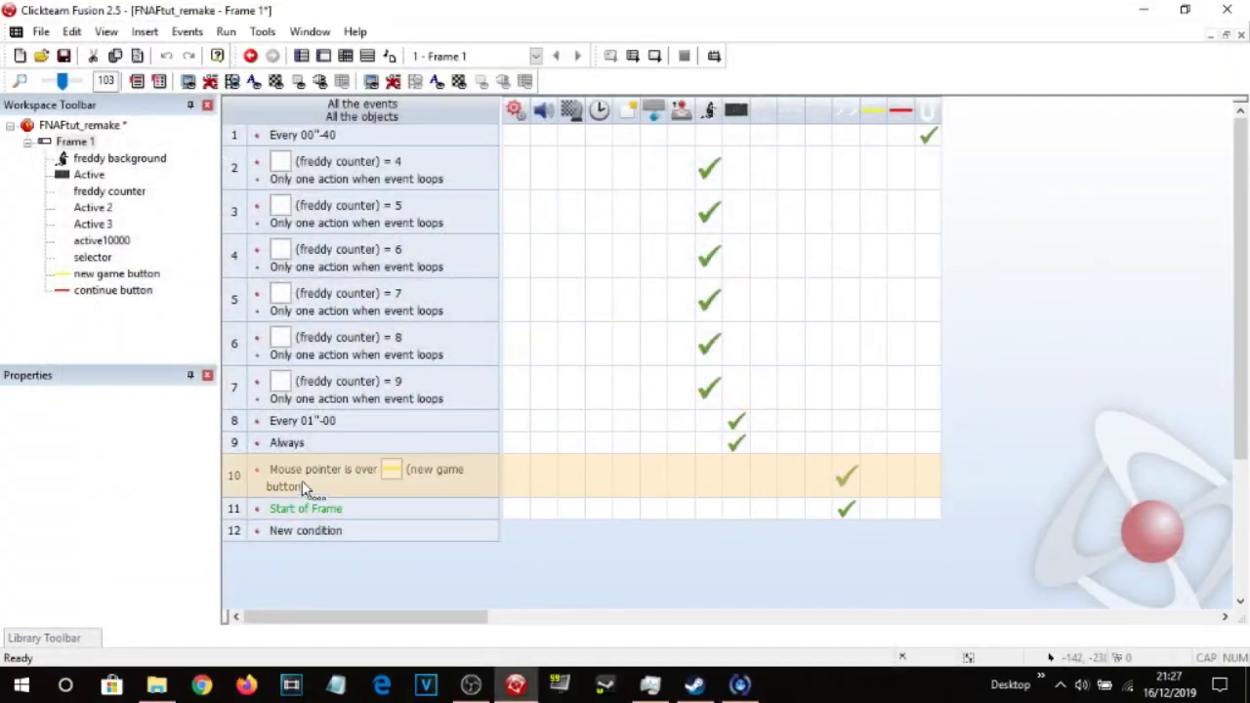
Duplicate the new game button's mouse-over condition as a new event and point it at the continue button object.
left_click_drag(295, 474, 319, 545)
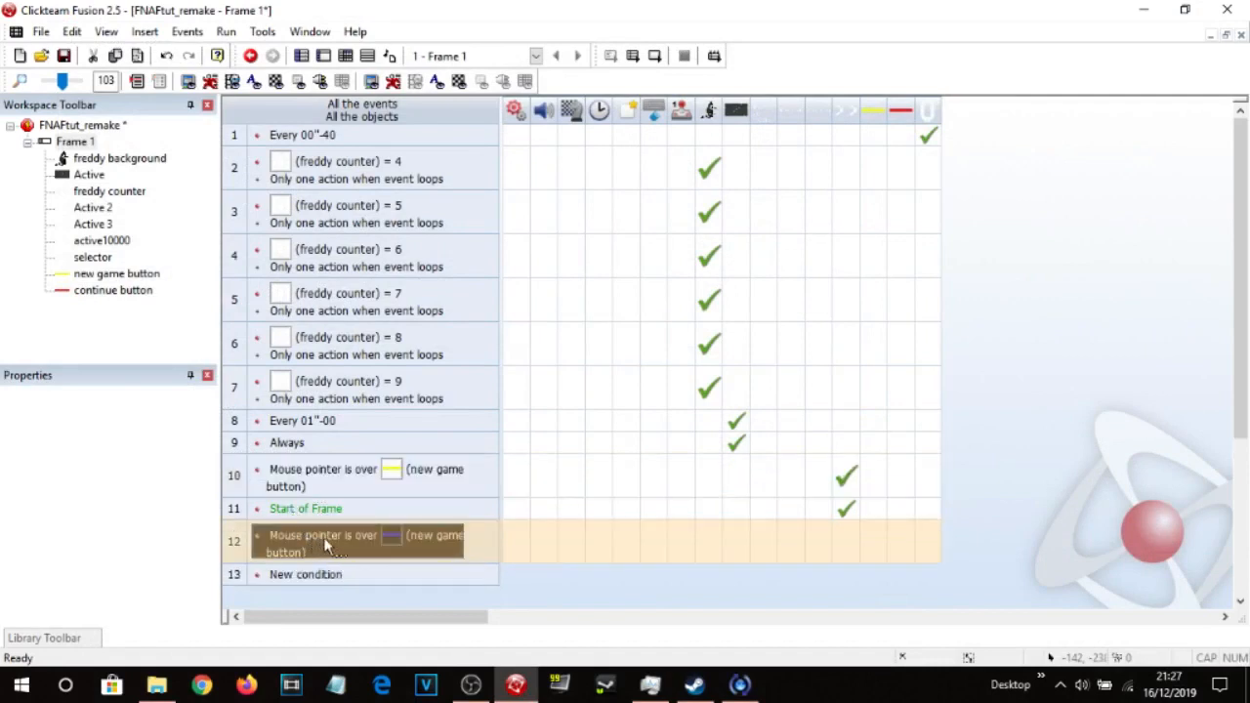
double_click(429, 536)
double_click(567, 299)
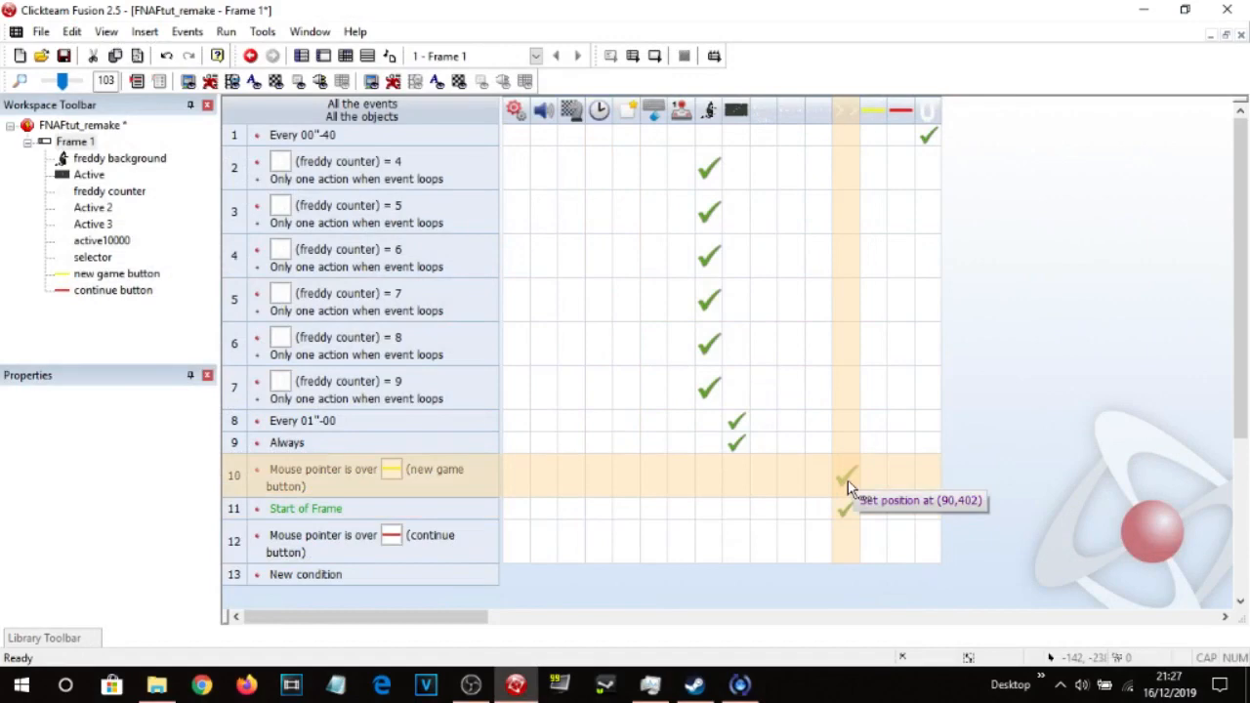
right_click(846, 543)
mouse_move(933, 257)
left_click(757, 257)
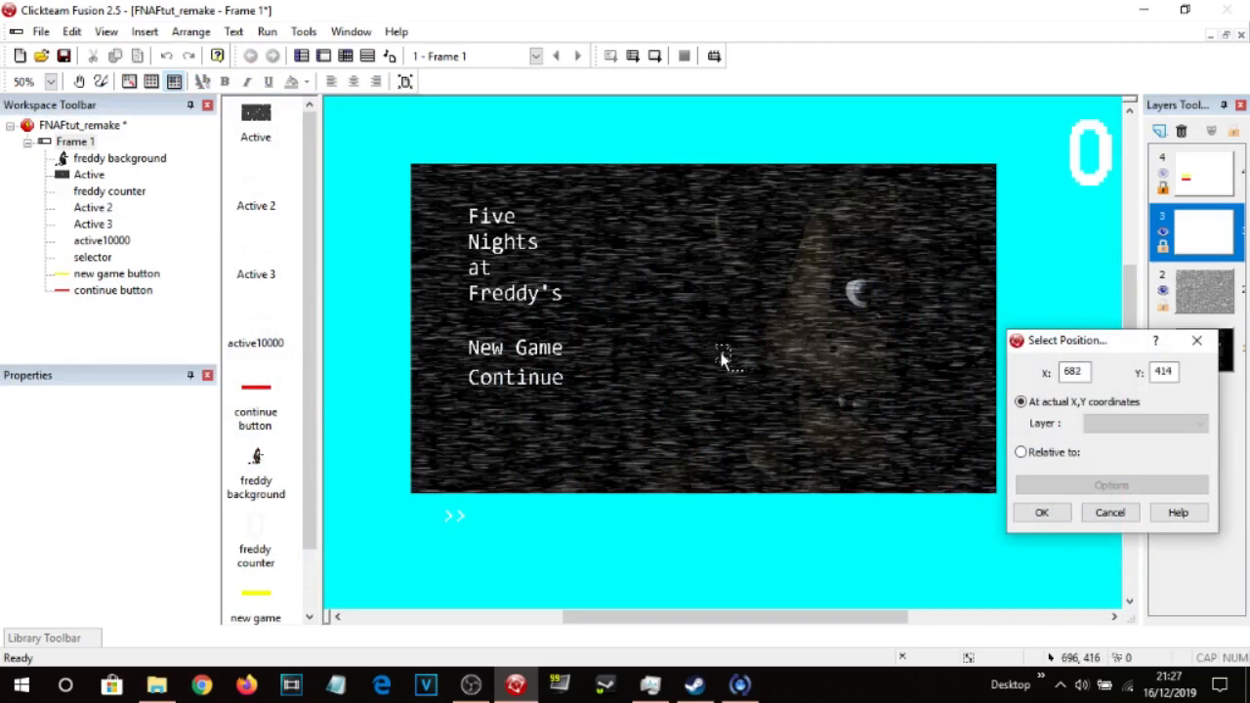
left_click(1113, 514)
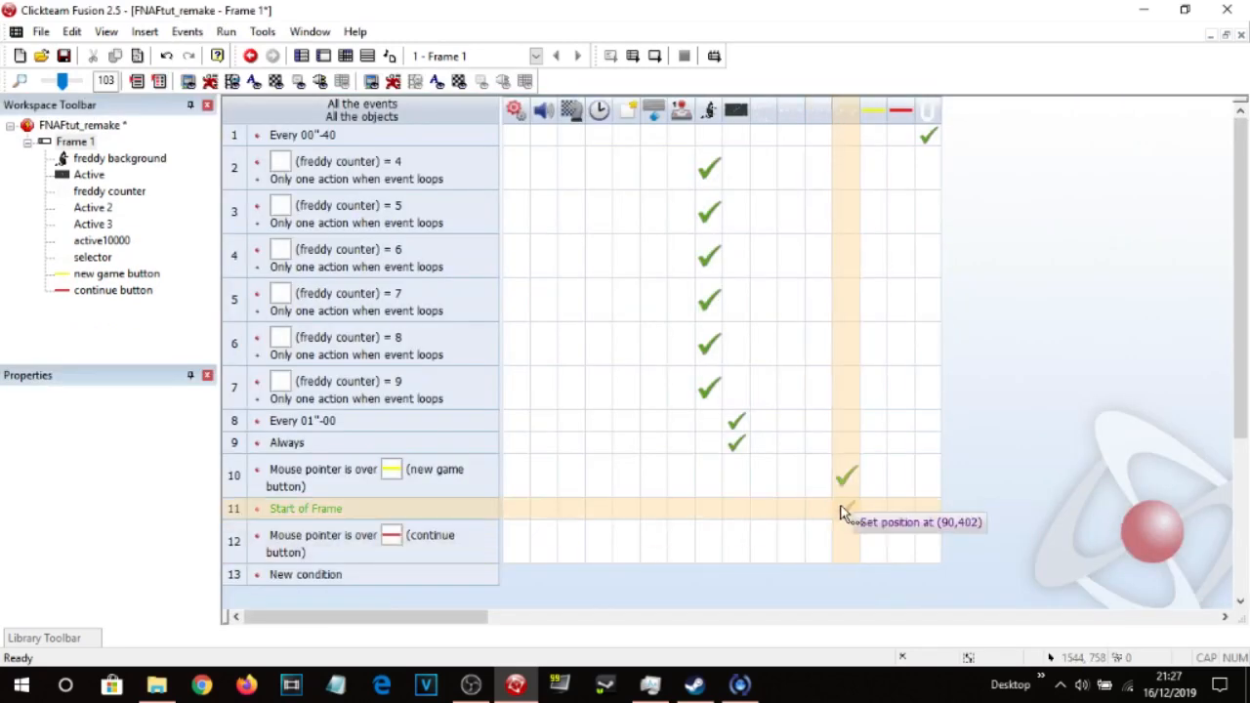
Copy the selector's position action into the continue button event and set its Y coordinate to 465.
left_click(848, 468)
left_click_drag(848, 476, 848, 545)
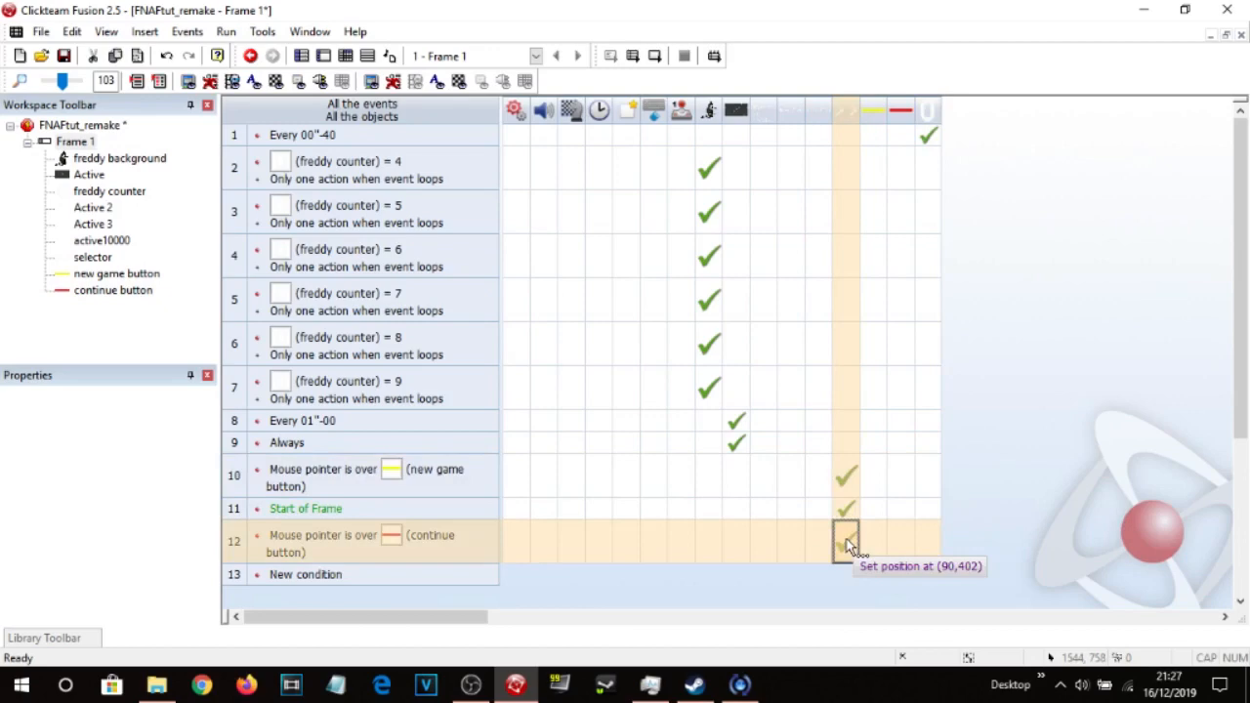
right_click(848, 545)
left_click(885, 507)
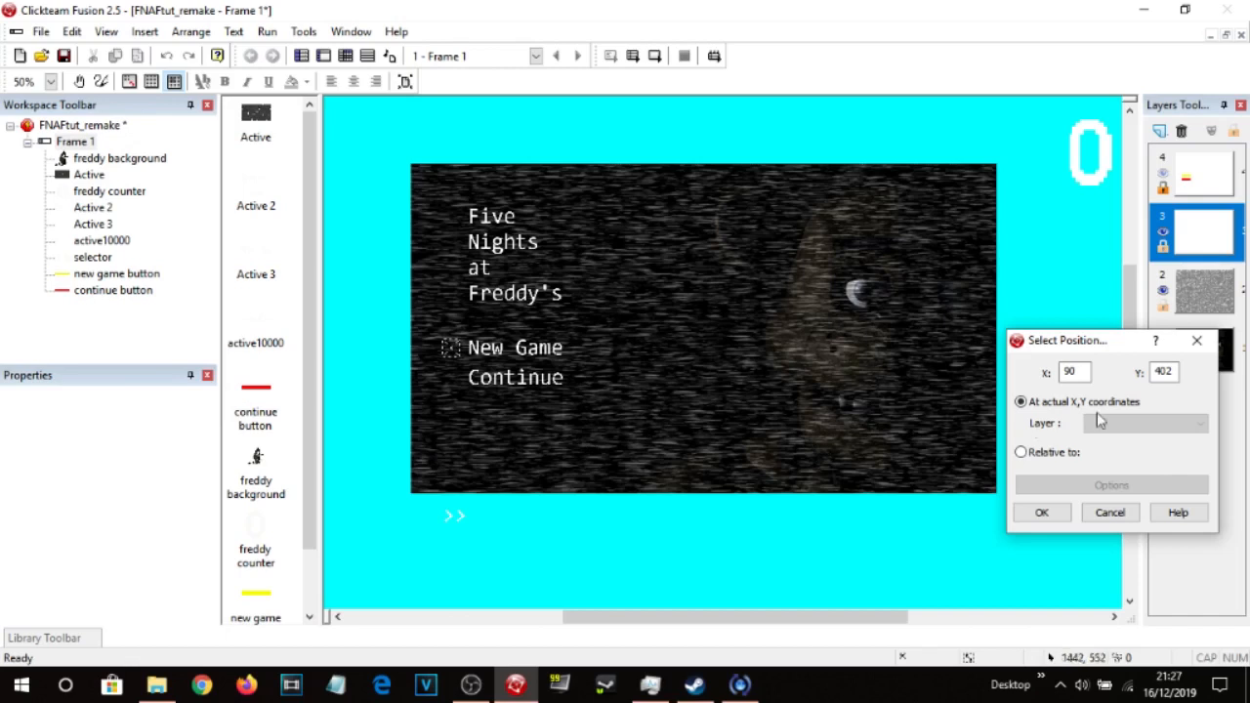
double_click(1162, 371)
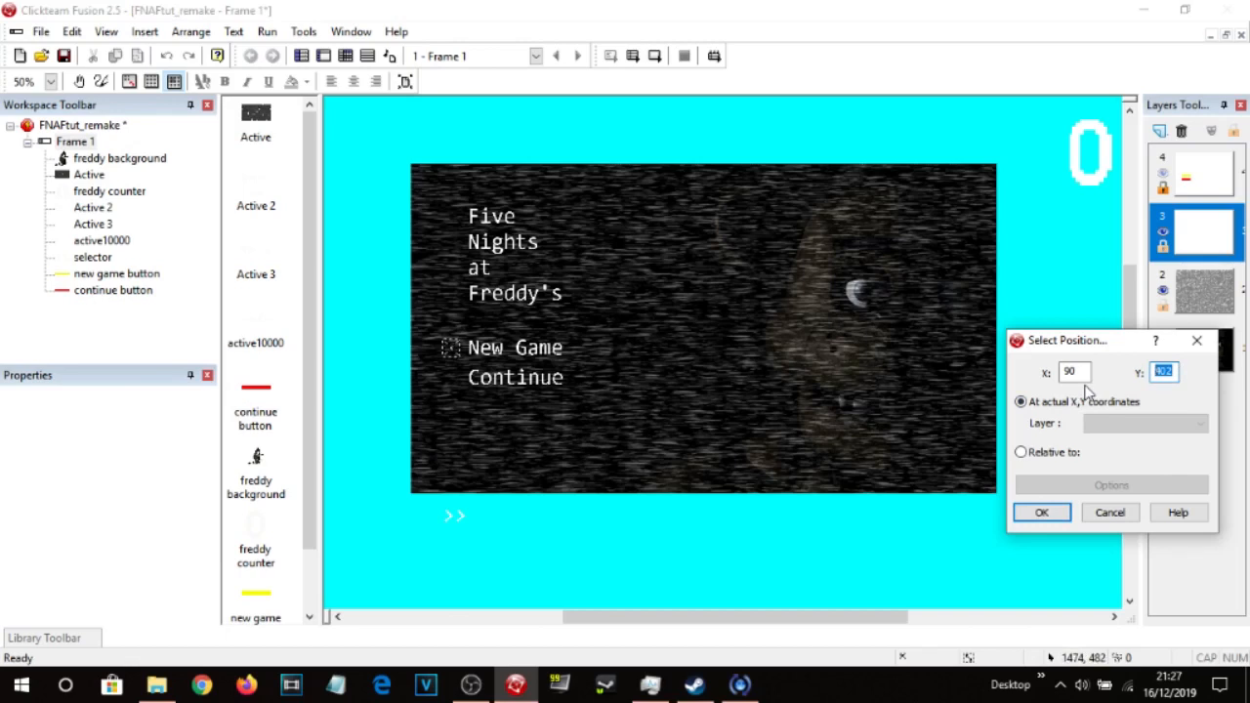
type("300")
type("00")
key("BackSpace")
key("BackSpace")
key("BackSpace")
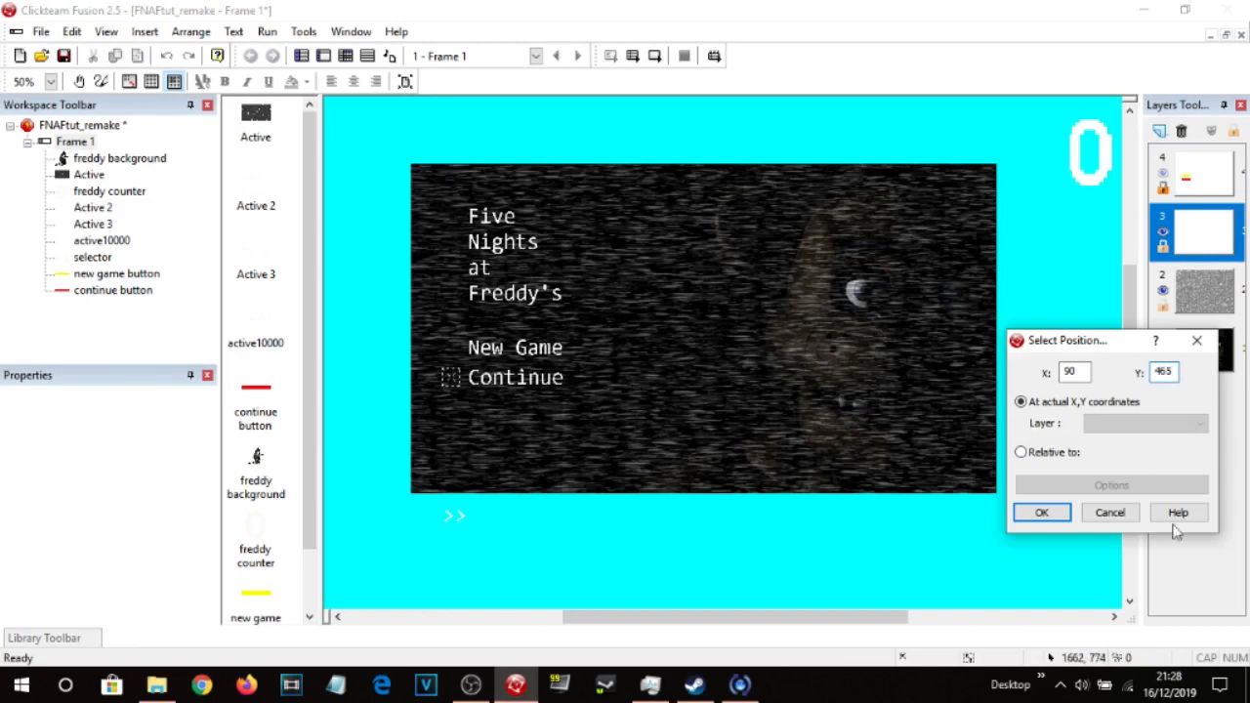
left_click(1045, 515)
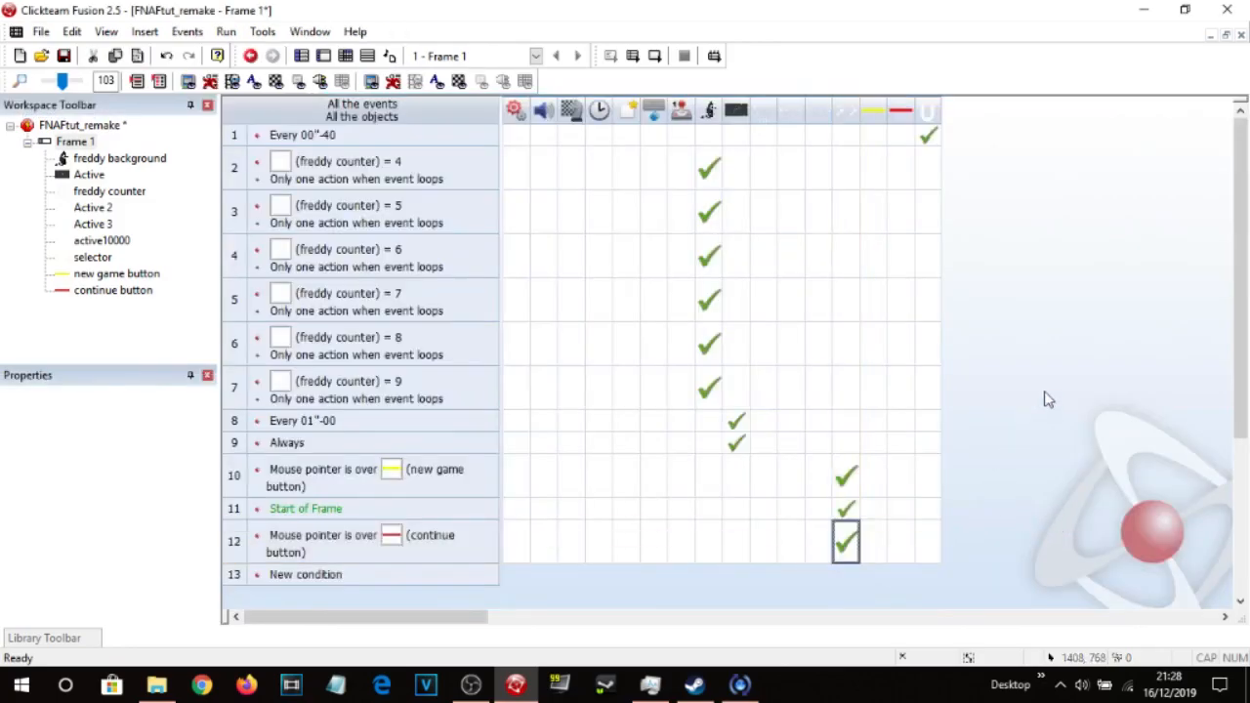
Test-run the frame to check how the selector responds to the New Game and Continue options.
left_click(656, 57)
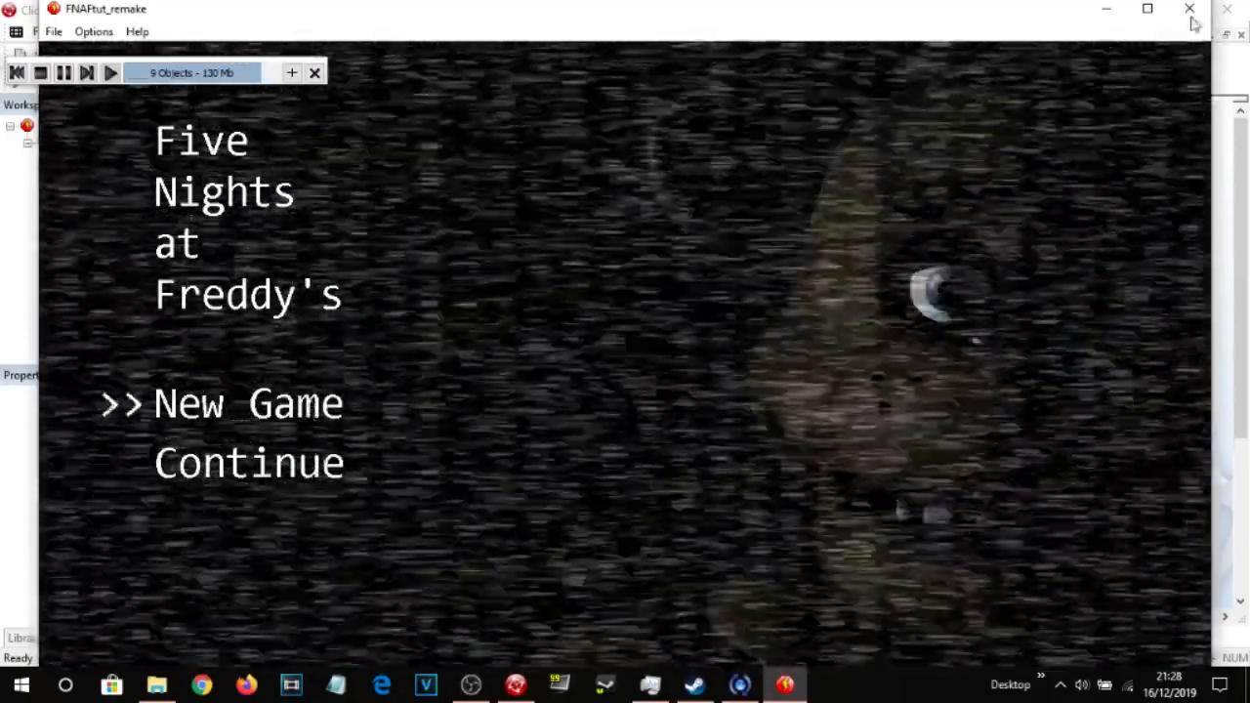
left_click(1189, 9)
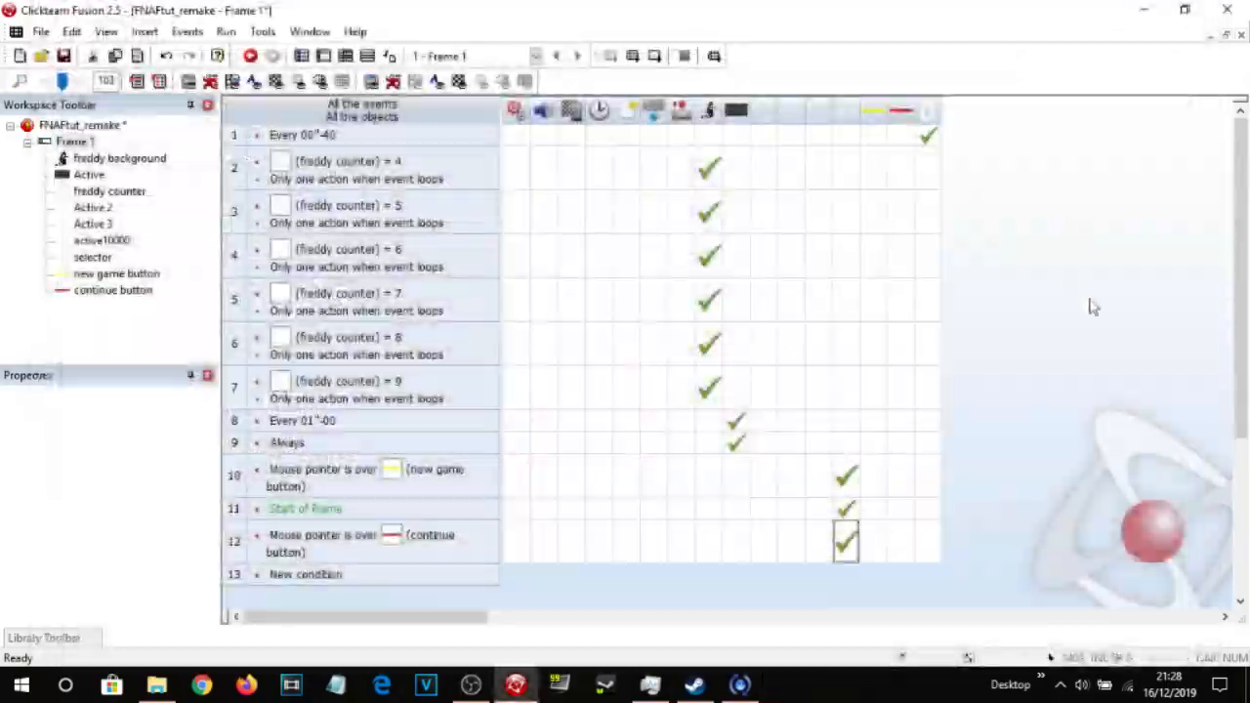
scroll(1047, 288, "down", 3)
Place a Counter object below the game area at about X 500, Y 750 and enlarge its digit images to 53 by 80.
left_click(324, 57)
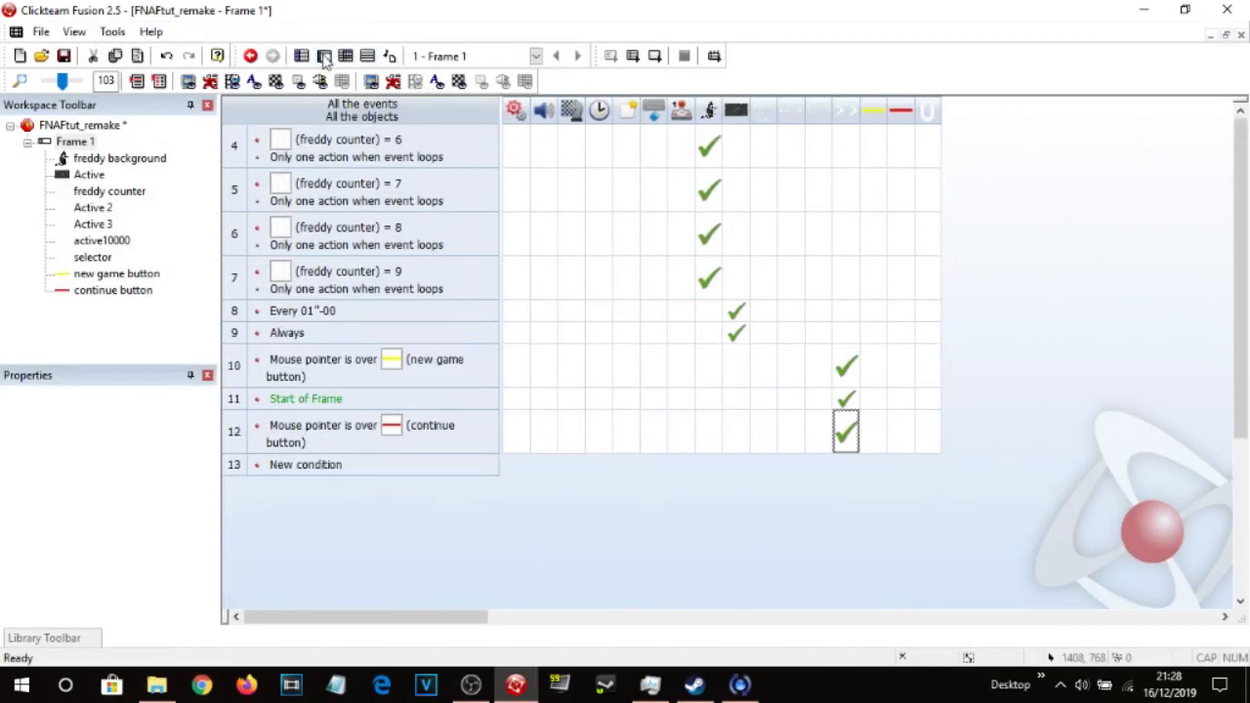
double_click(598, 529)
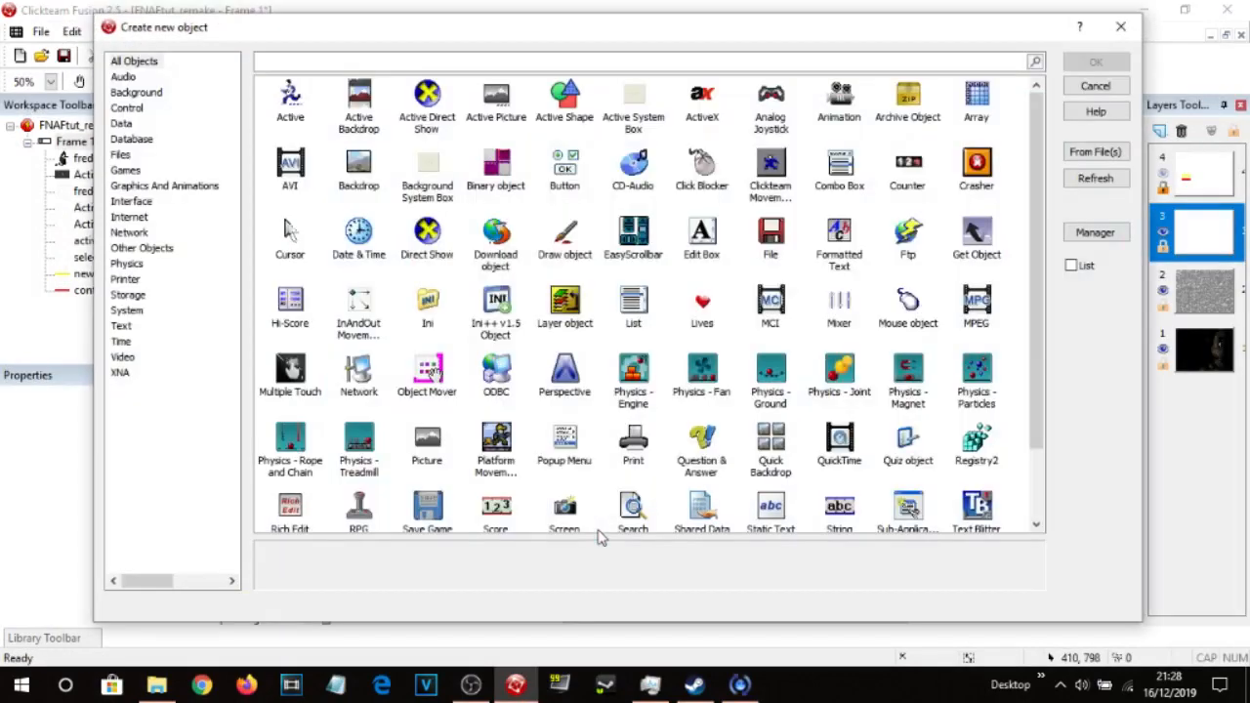
double_click(908, 168)
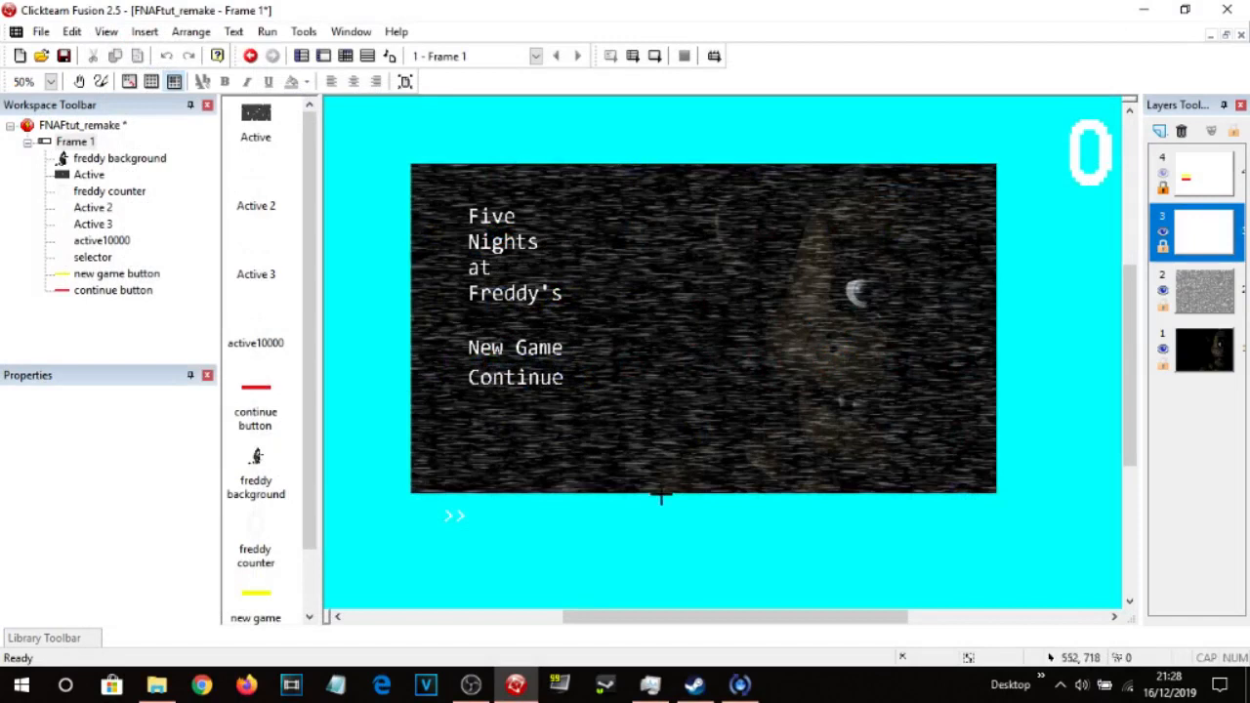
left_click(647, 515)
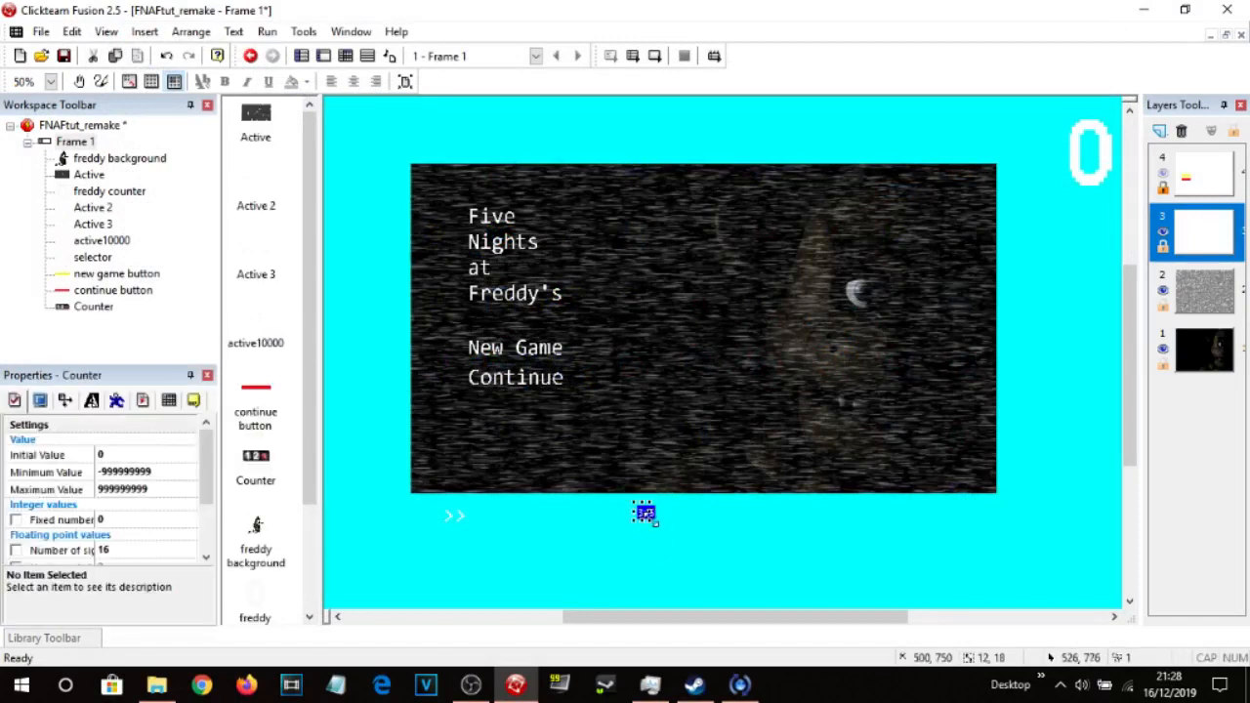
double_click(651, 527)
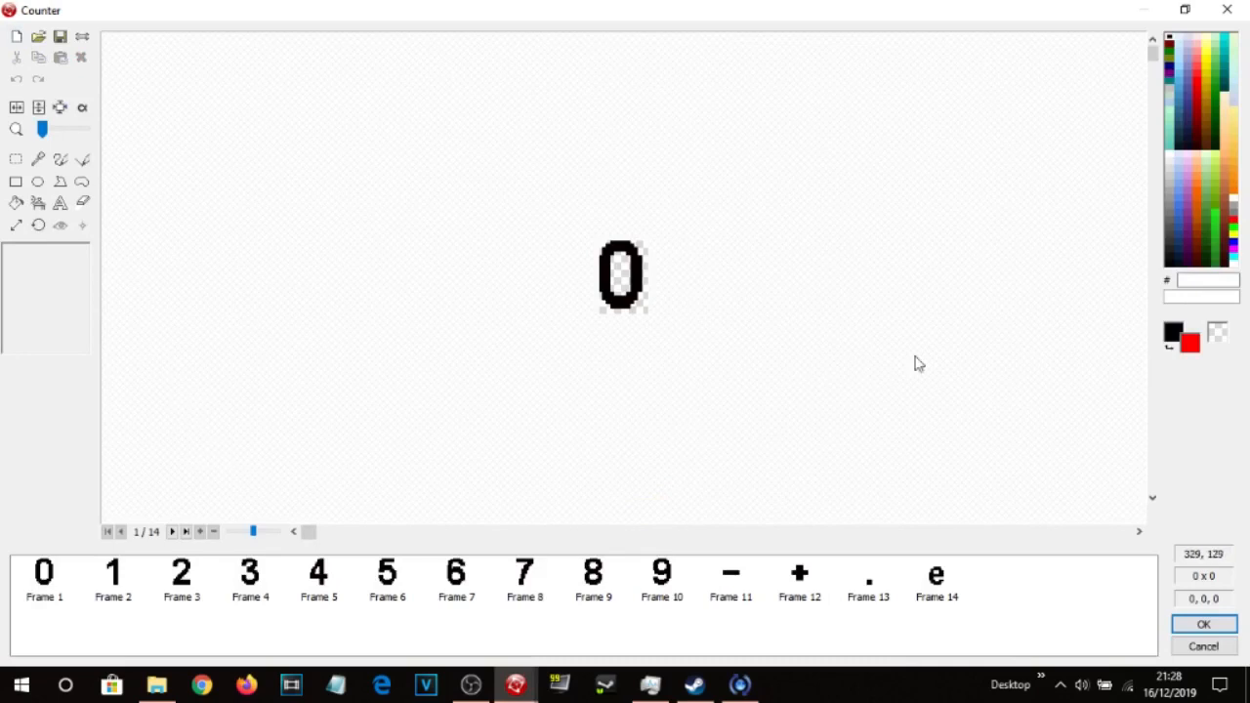
left_click(1204, 624)
Rename the new Counter object as select coutner.
left_click(194, 401)
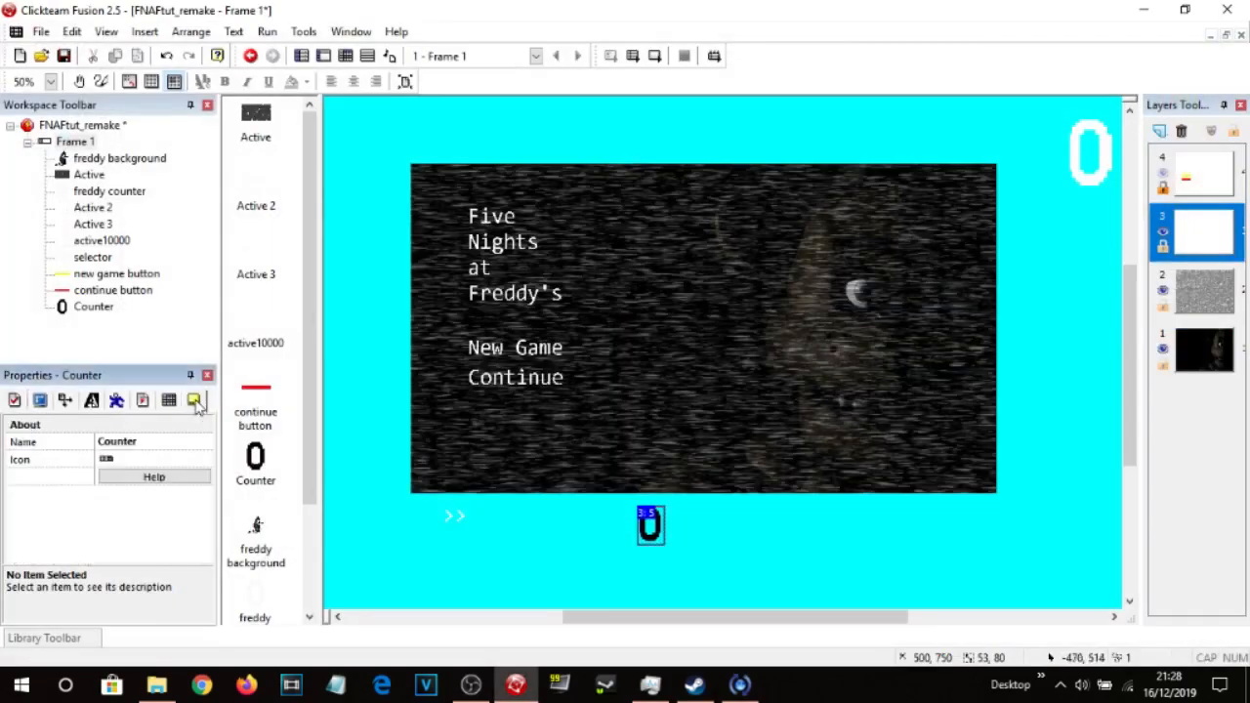
left_click(127, 443)
type("select")
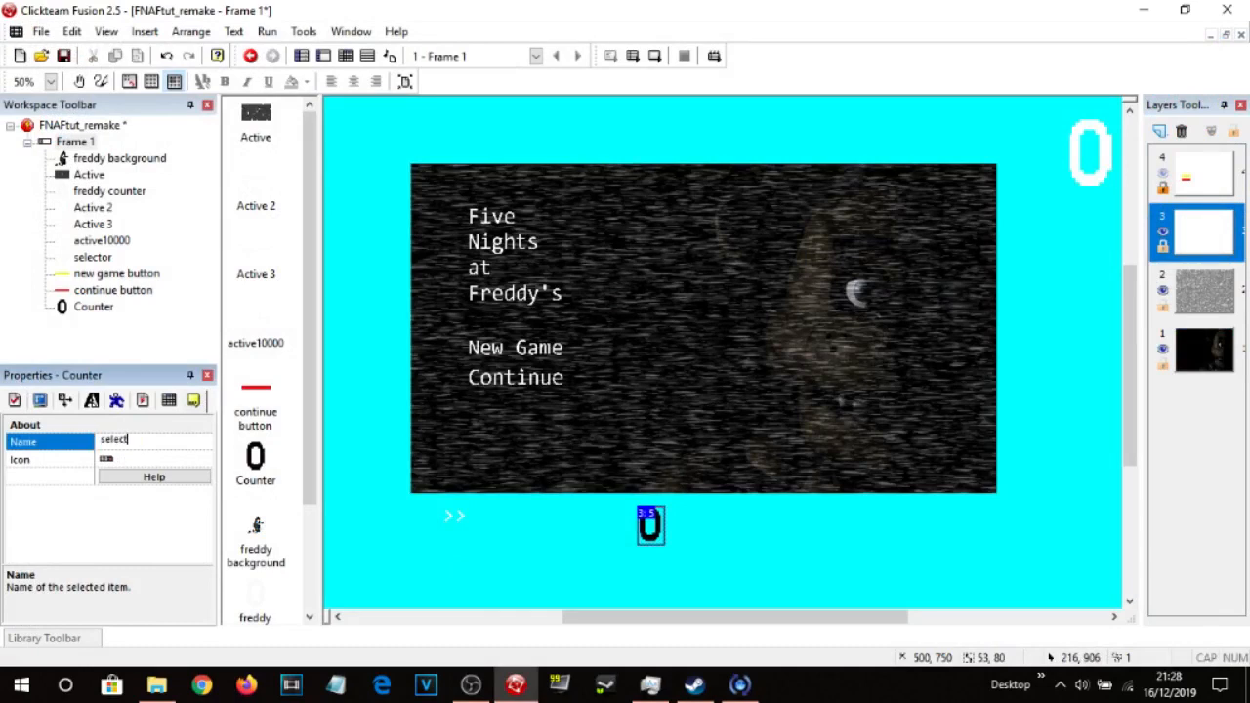
type(" coutner")
key("Return")
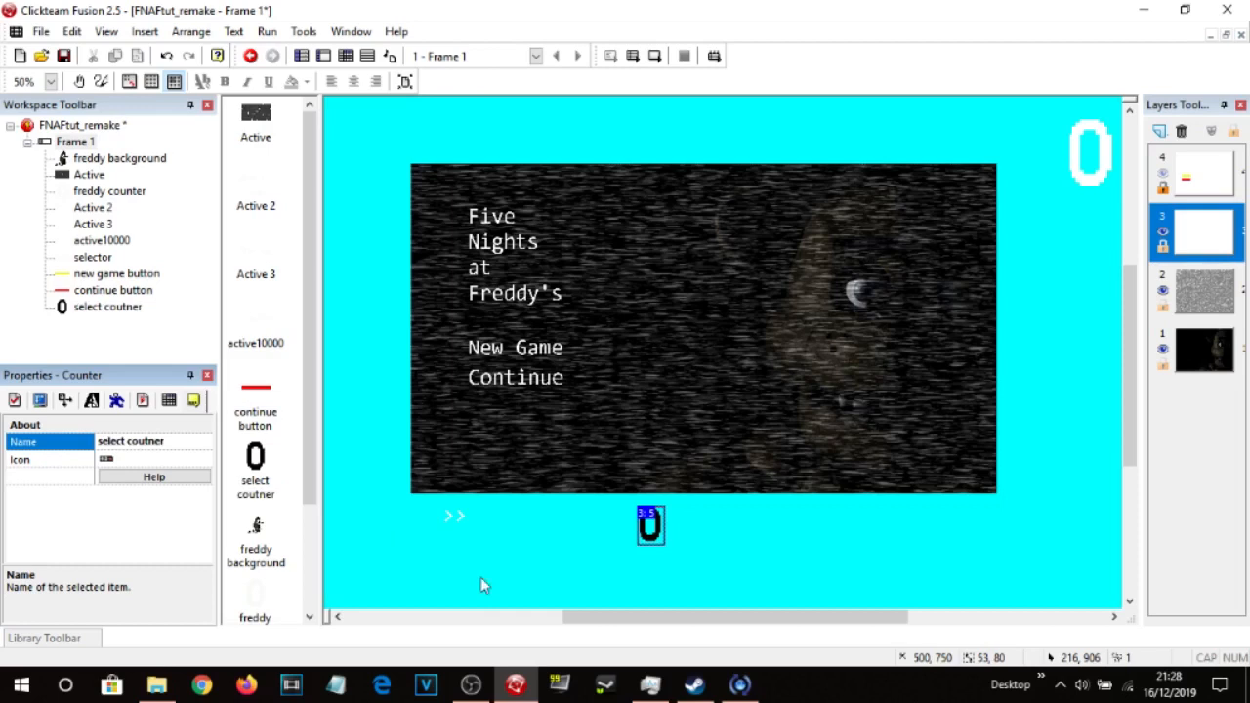
Correct the spelling of the new Counter object's name to select counter.
left_click(142, 442)
type("select")
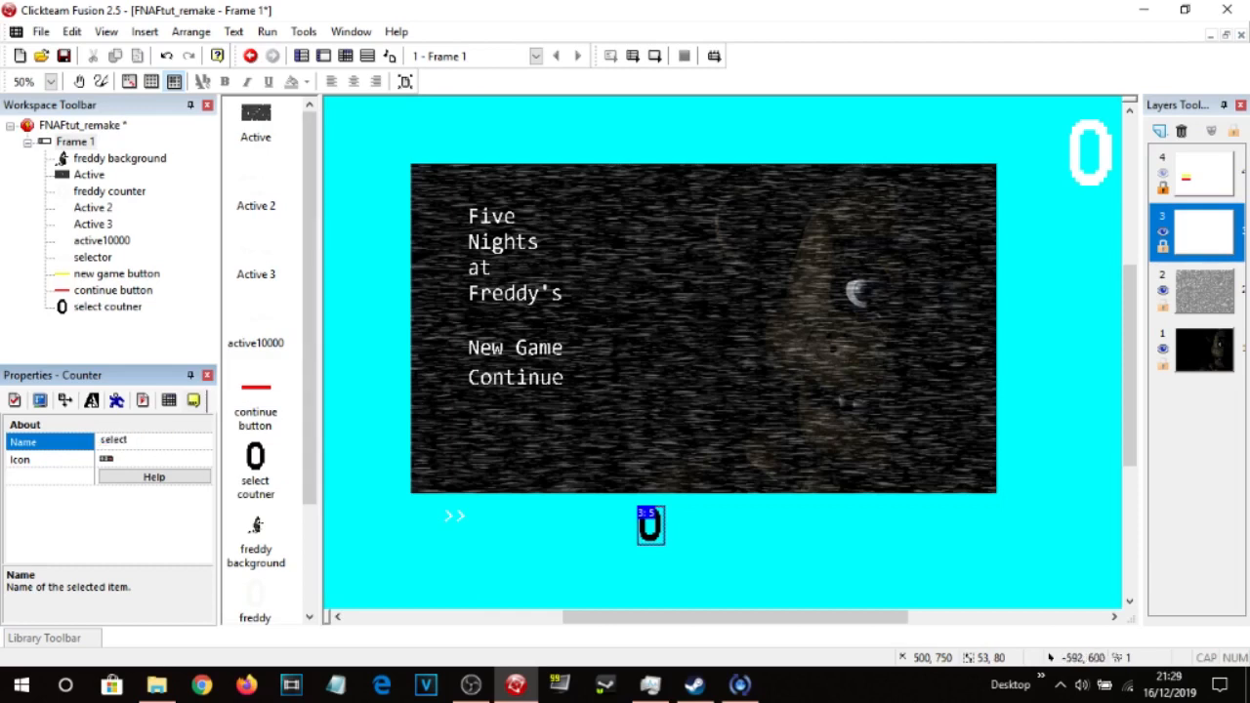
type(" counter")
key("Return")
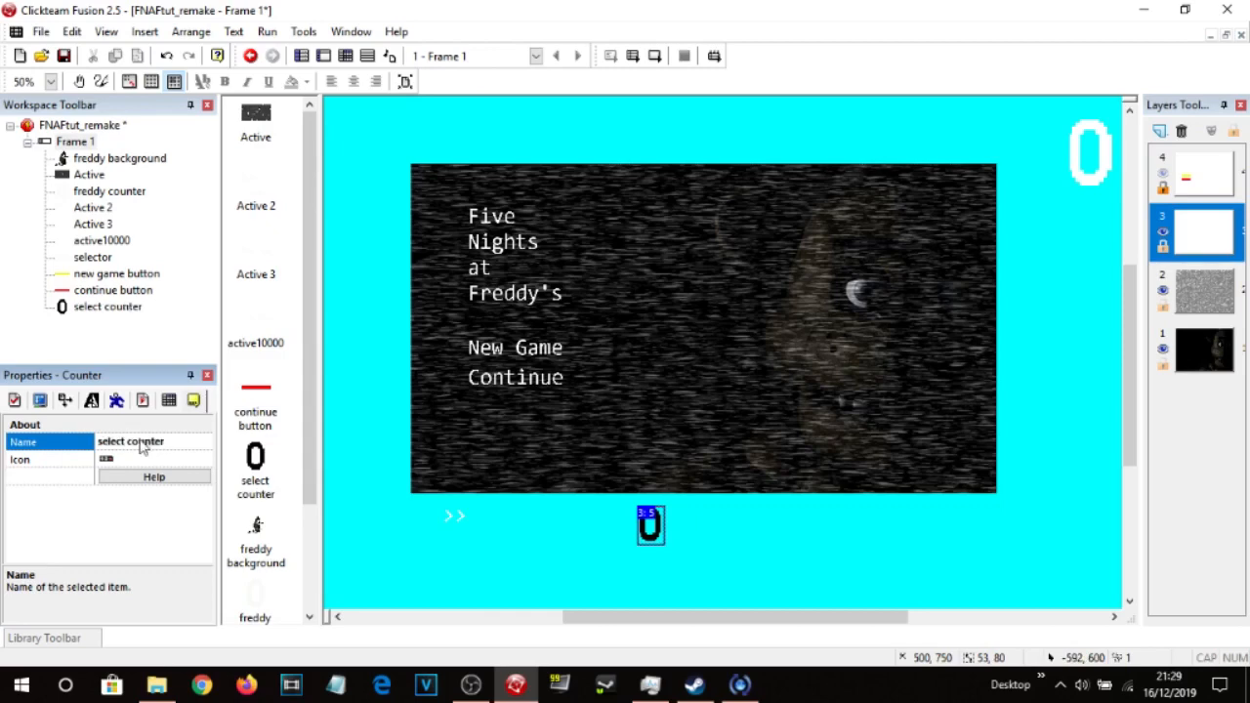
Add an action to the event for the mouse pointer over the new game button that sets select counter to 1.
left_click(345, 56)
scroll(572, 414, "down", 3)
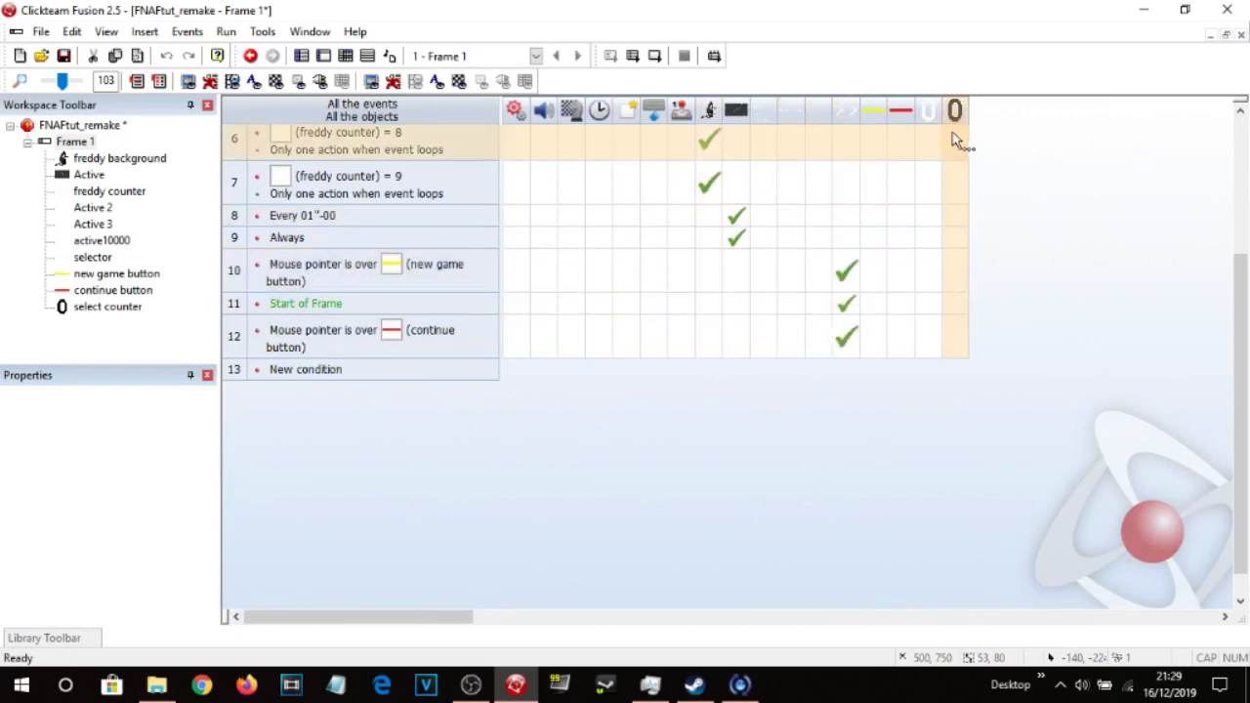
right_click(957, 279)
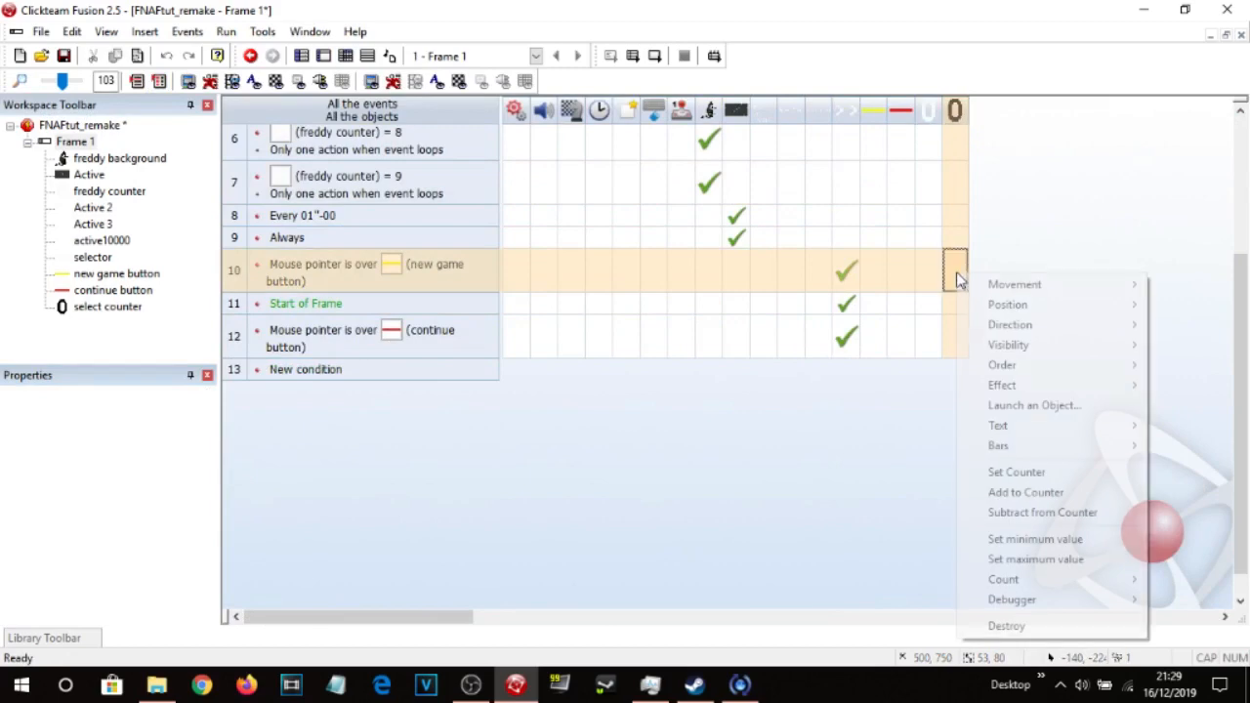
left_click(1016, 472)
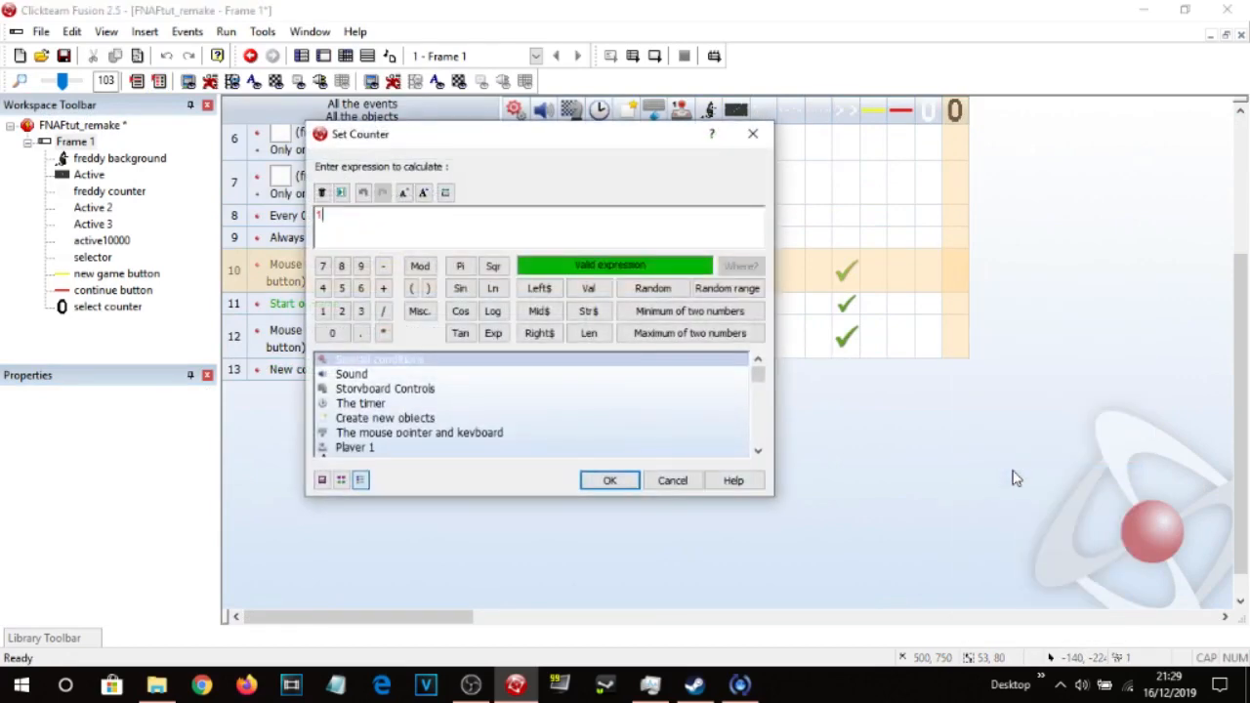
type("1")
key("Return")
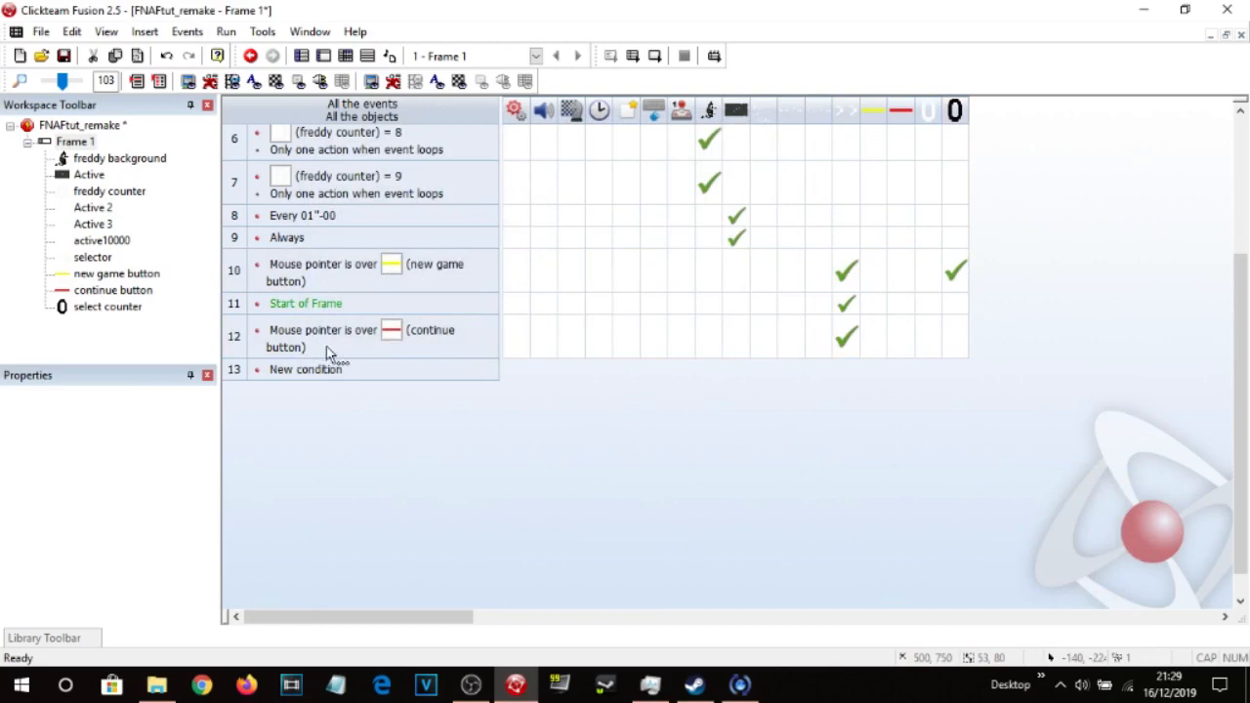
Copy the Set Counter action to the continue button event and edit its value, and copy the new game version to Start of Frame.
mouse_move(957, 266)
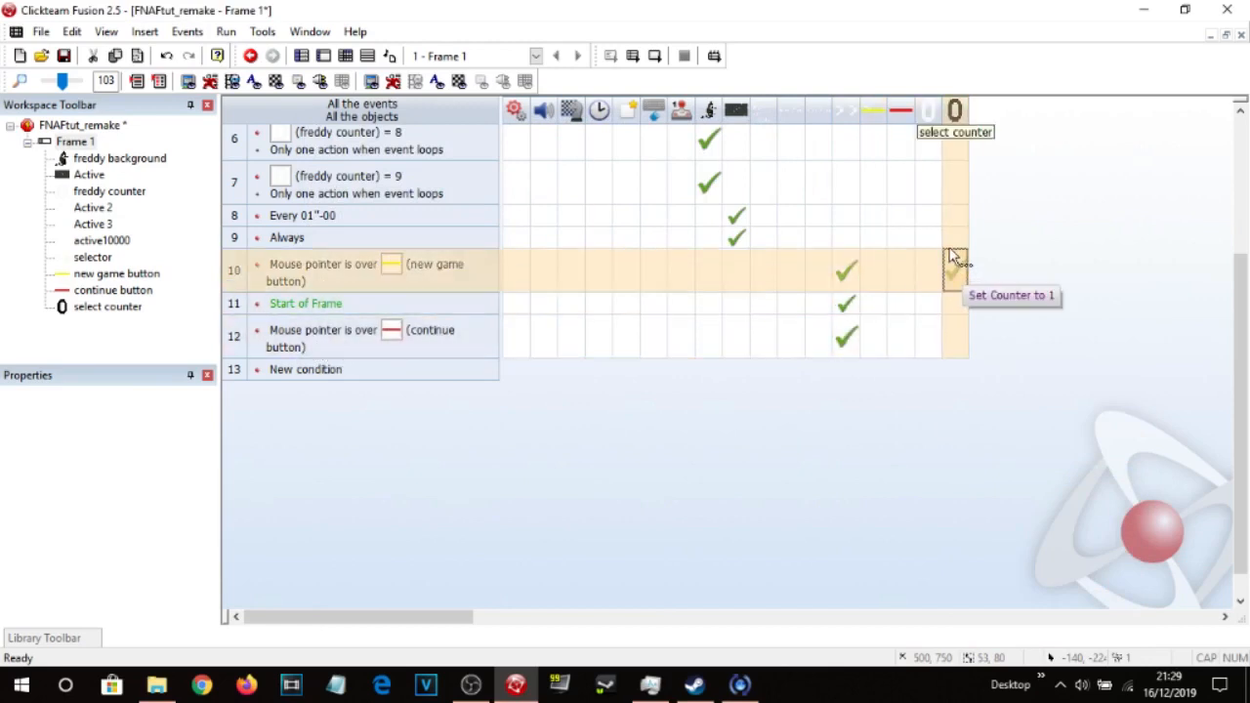
left_click(956, 342)
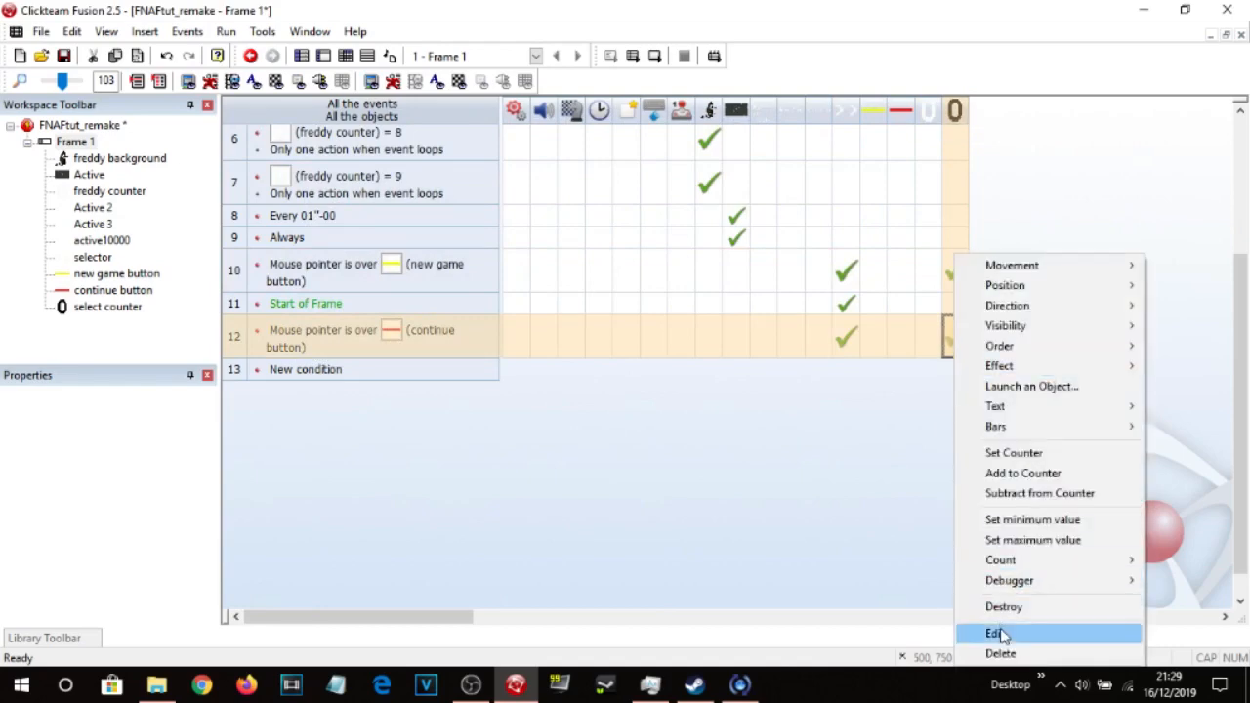
left_click(1001, 633)
key("Return")
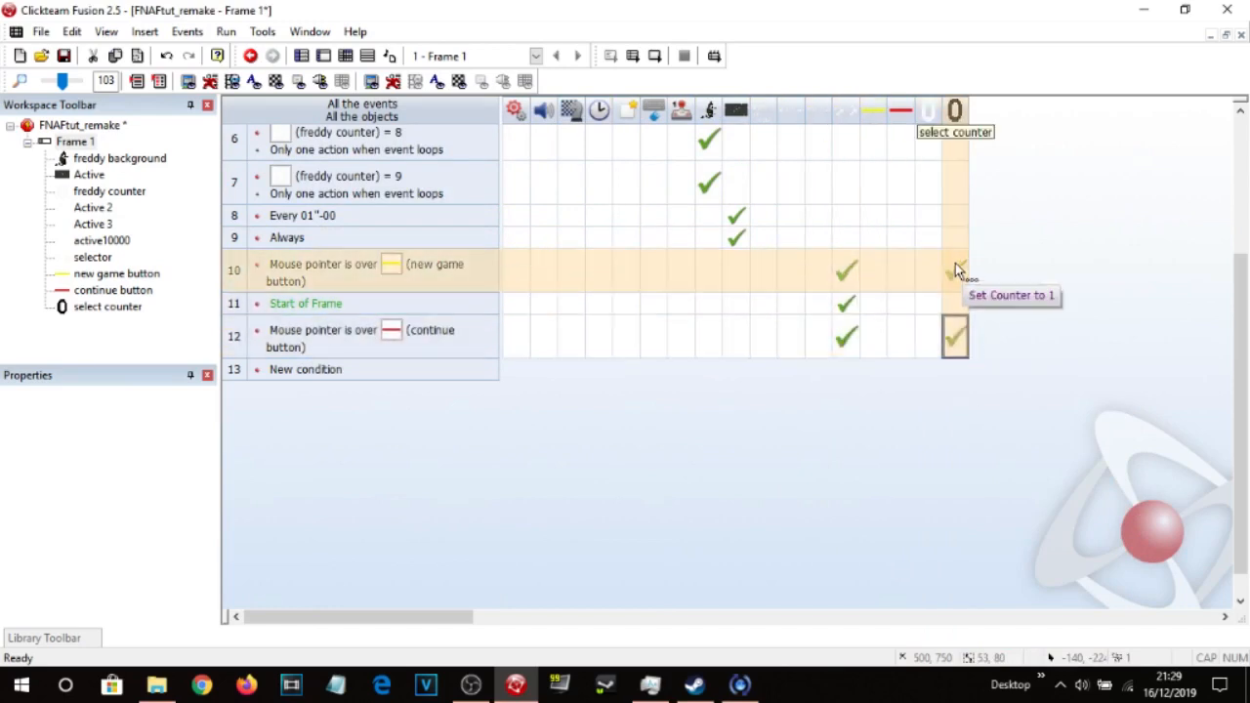
left_click_drag(958, 271, 960, 308)
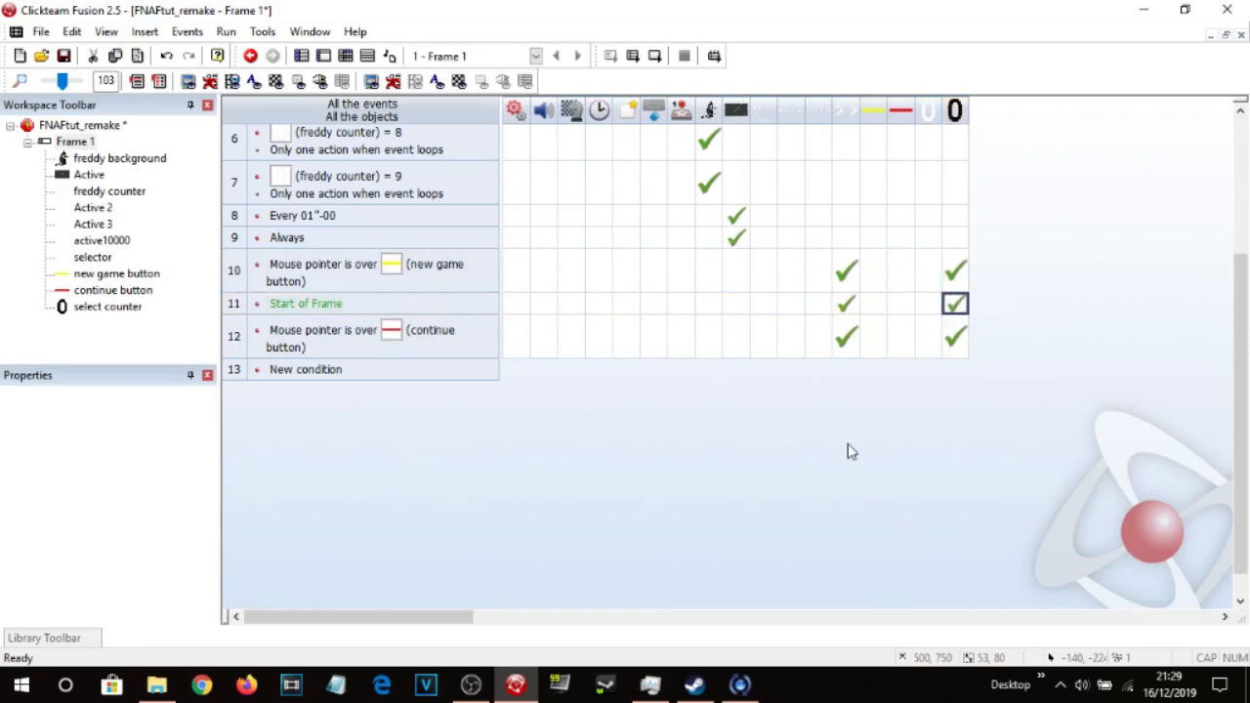
Move the select counter over the title text at about X 192, Y 224 and test-run the frame.
left_click(325, 57)
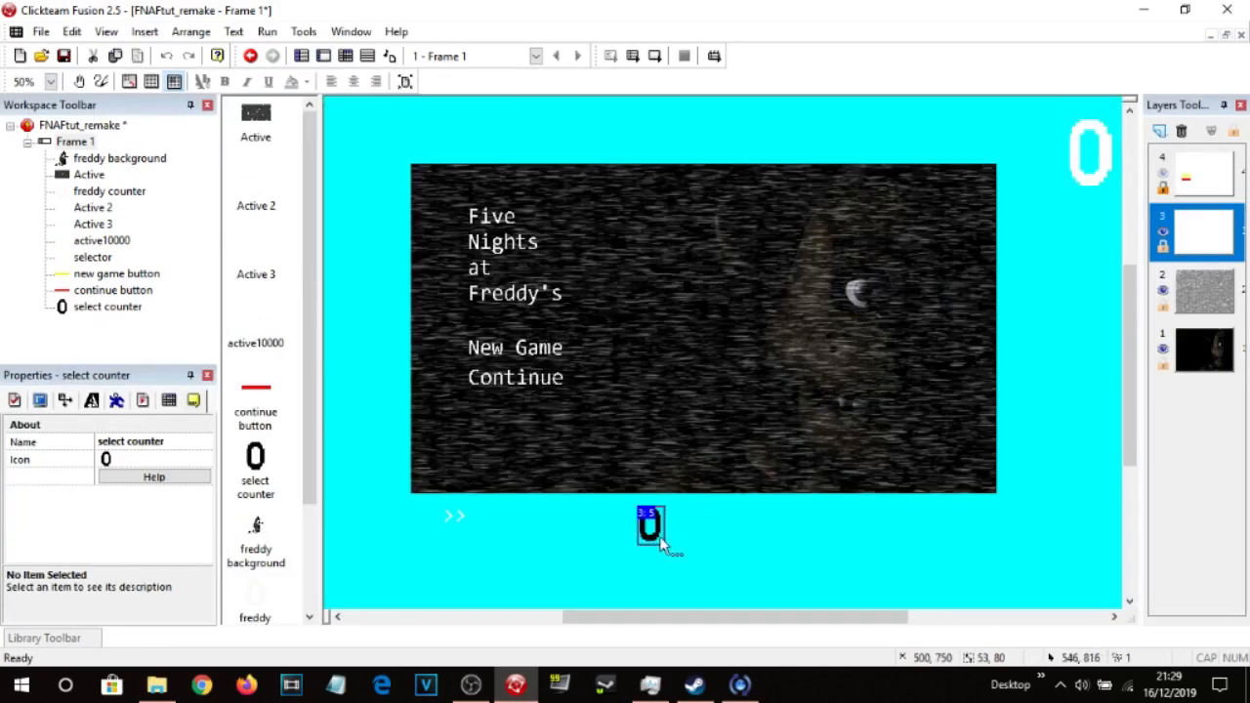
left_click_drag(651, 522, 512, 288)
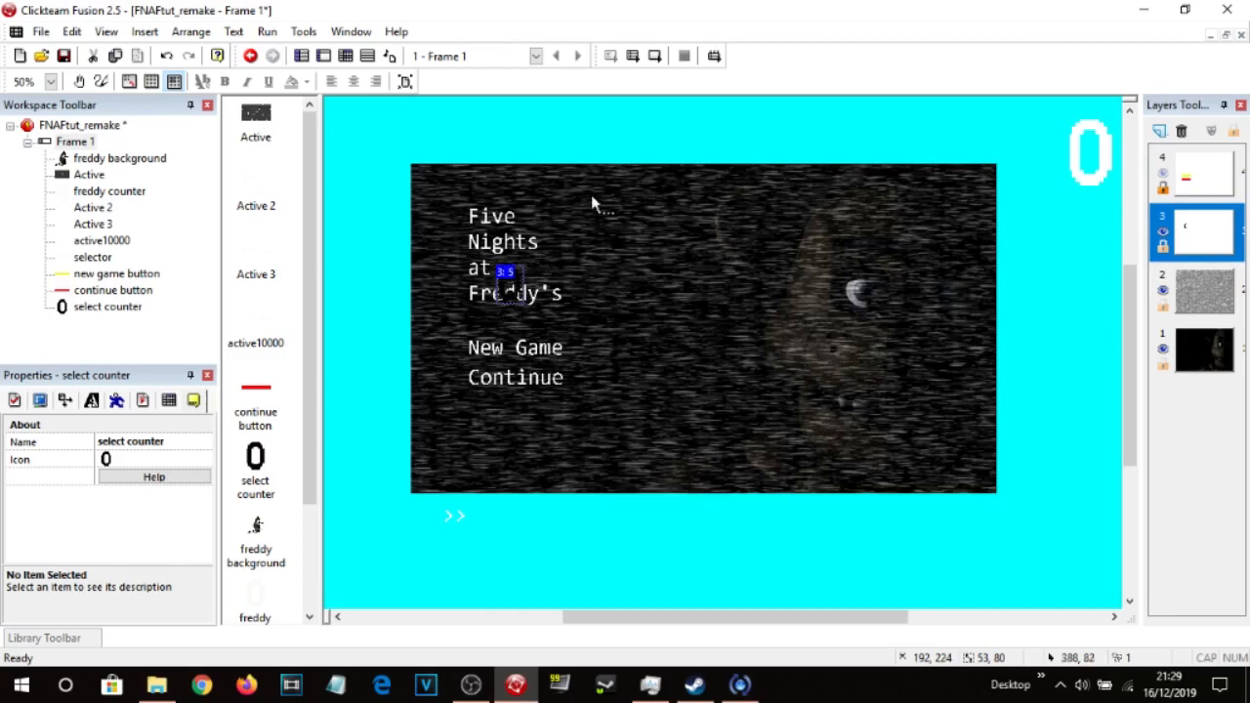
left_click(655, 56)
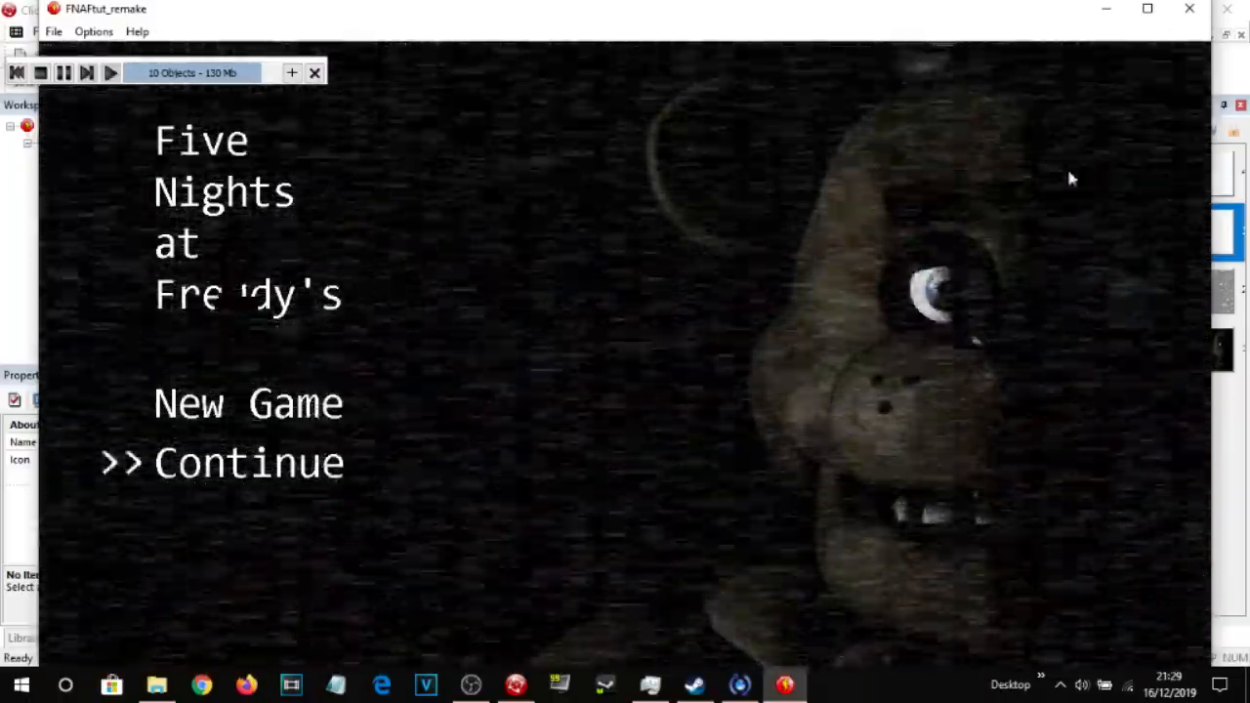
left_click(1191, 8)
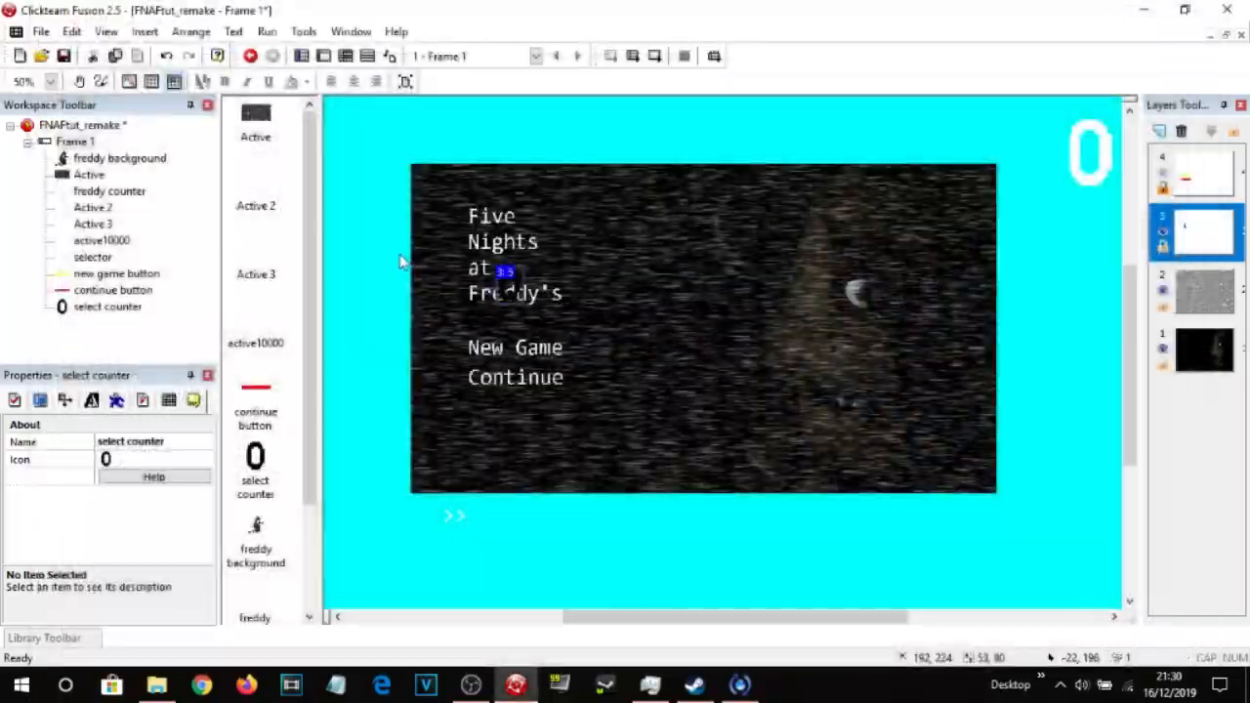
Switch to File Explorer and look through the Main Menu and Cameras folders under Sounds for a selection sound.
left_click(345, 56)
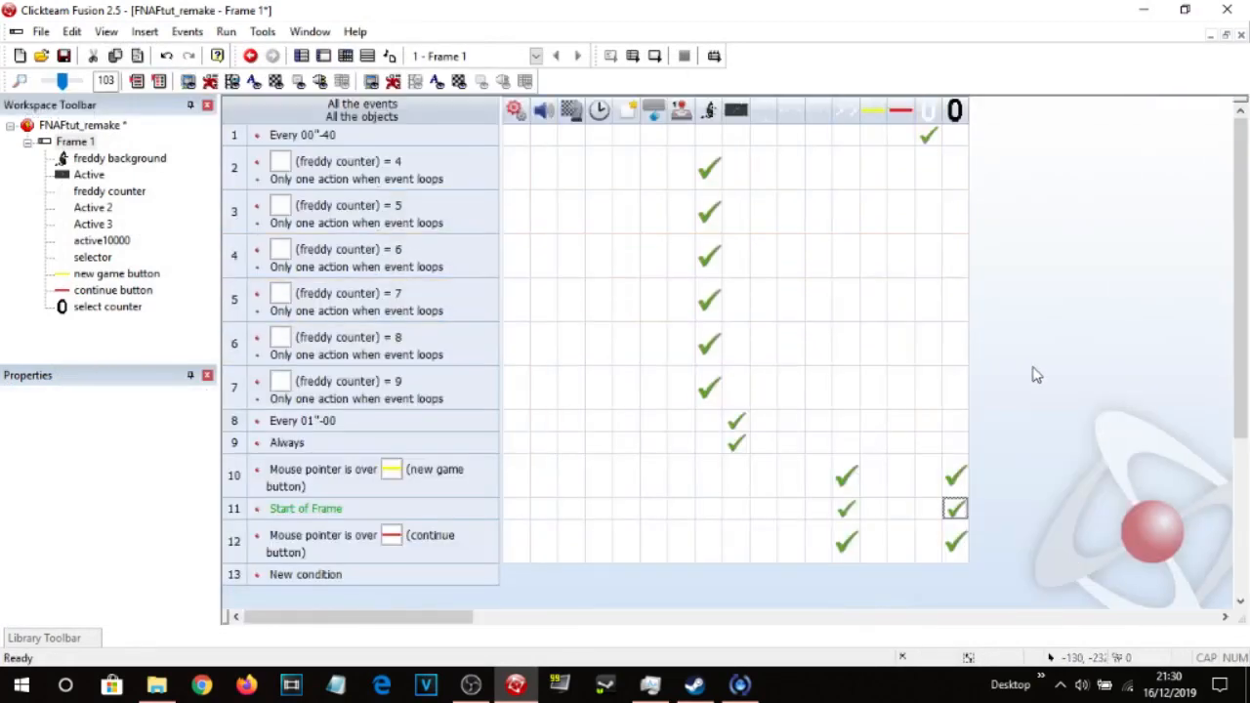
scroll(1035, 374, "down", 3)
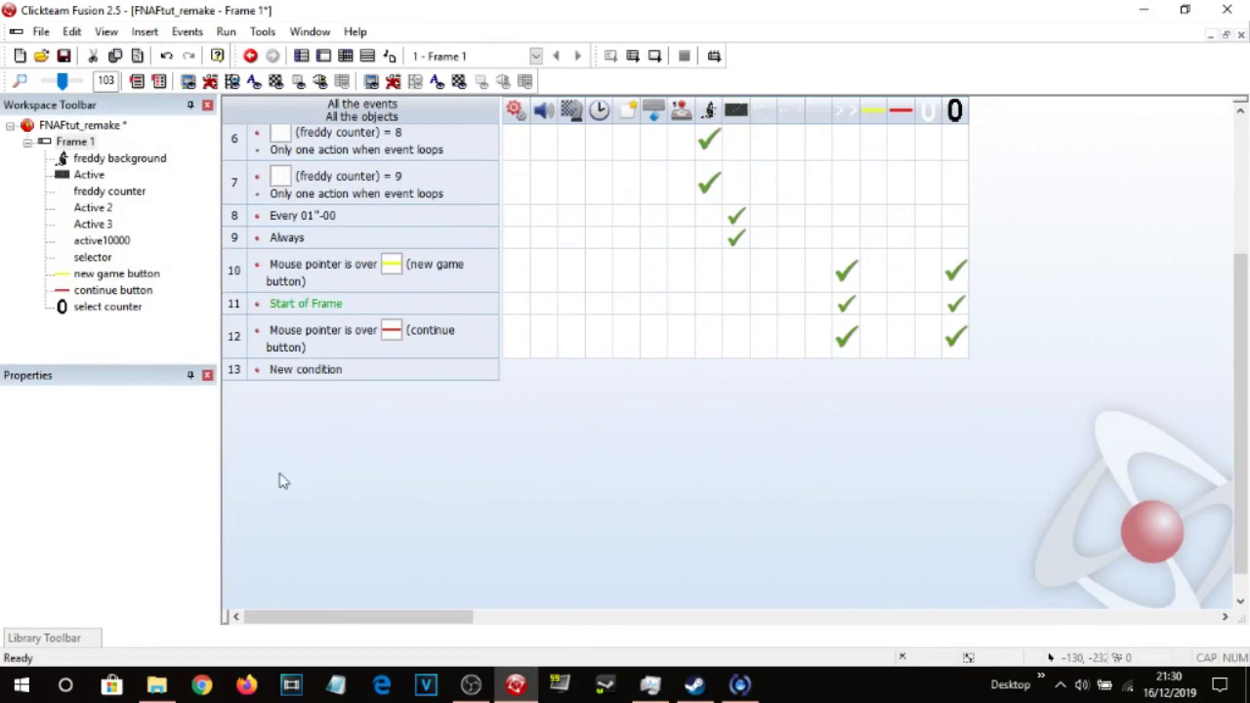
left_click(156, 684)
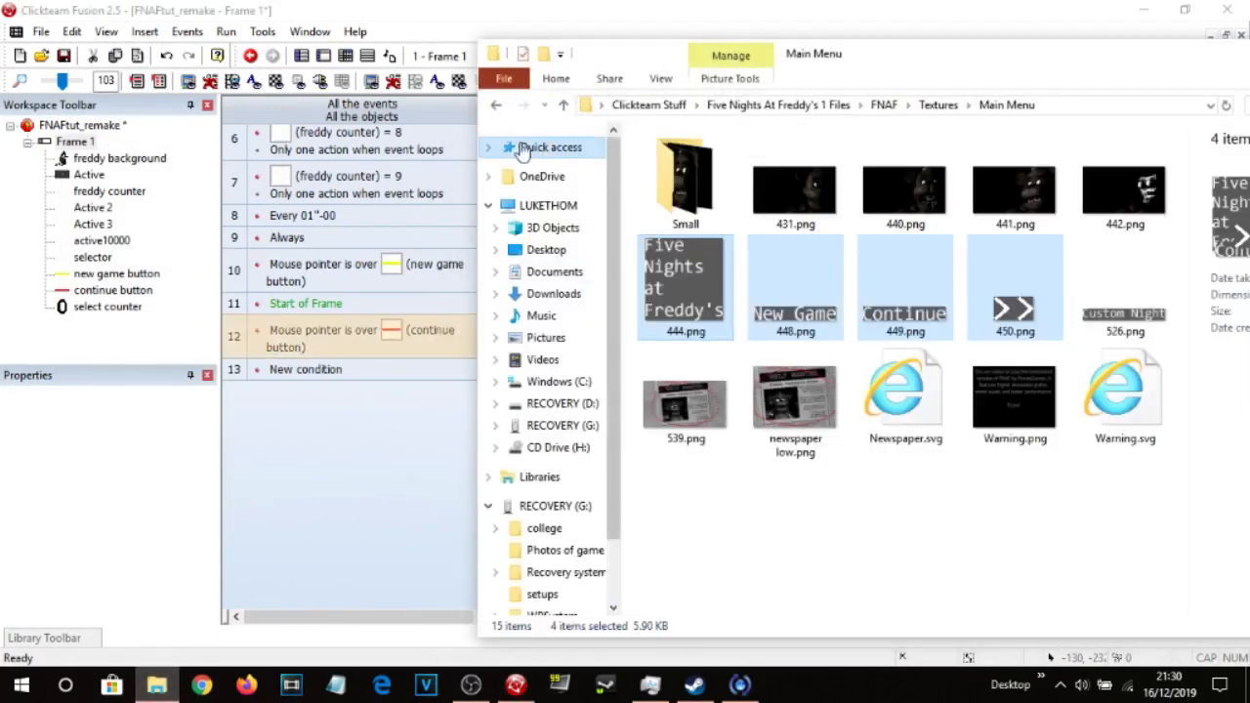
left_click(497, 105)
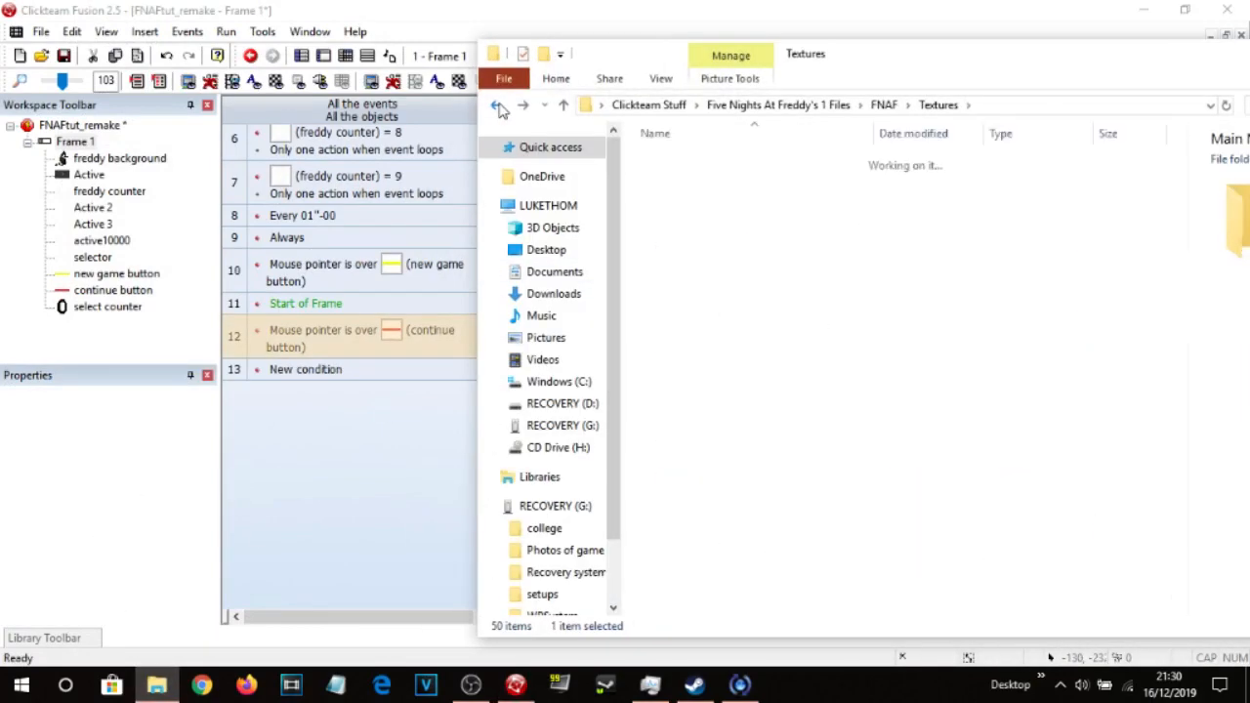
left_click(497, 106)
double_click(676, 162)
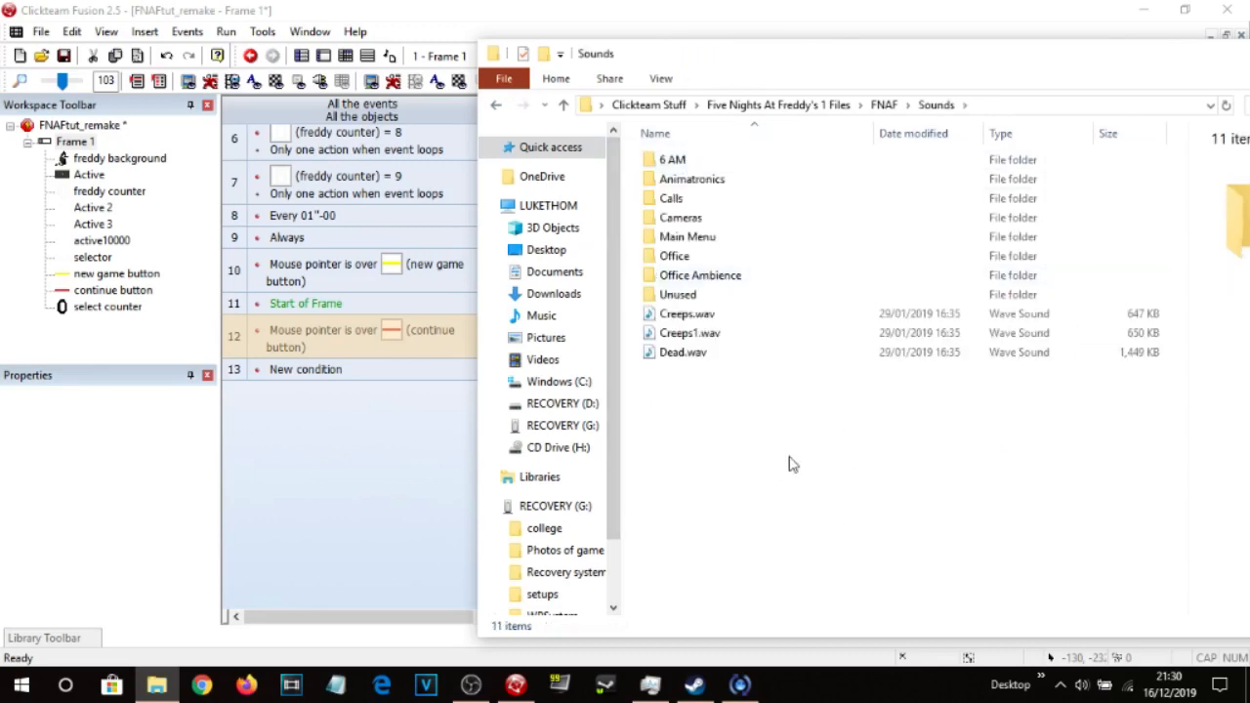
left_click(712, 243)
double_click(713, 240)
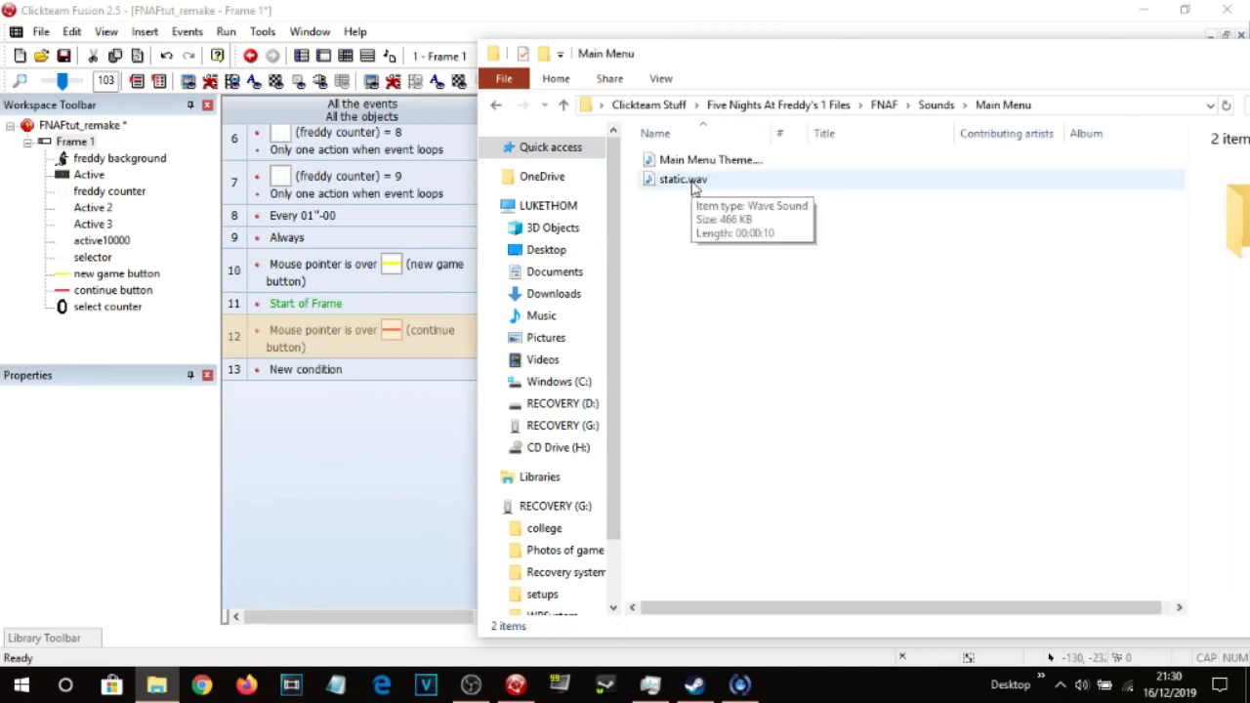
left_click(496, 106)
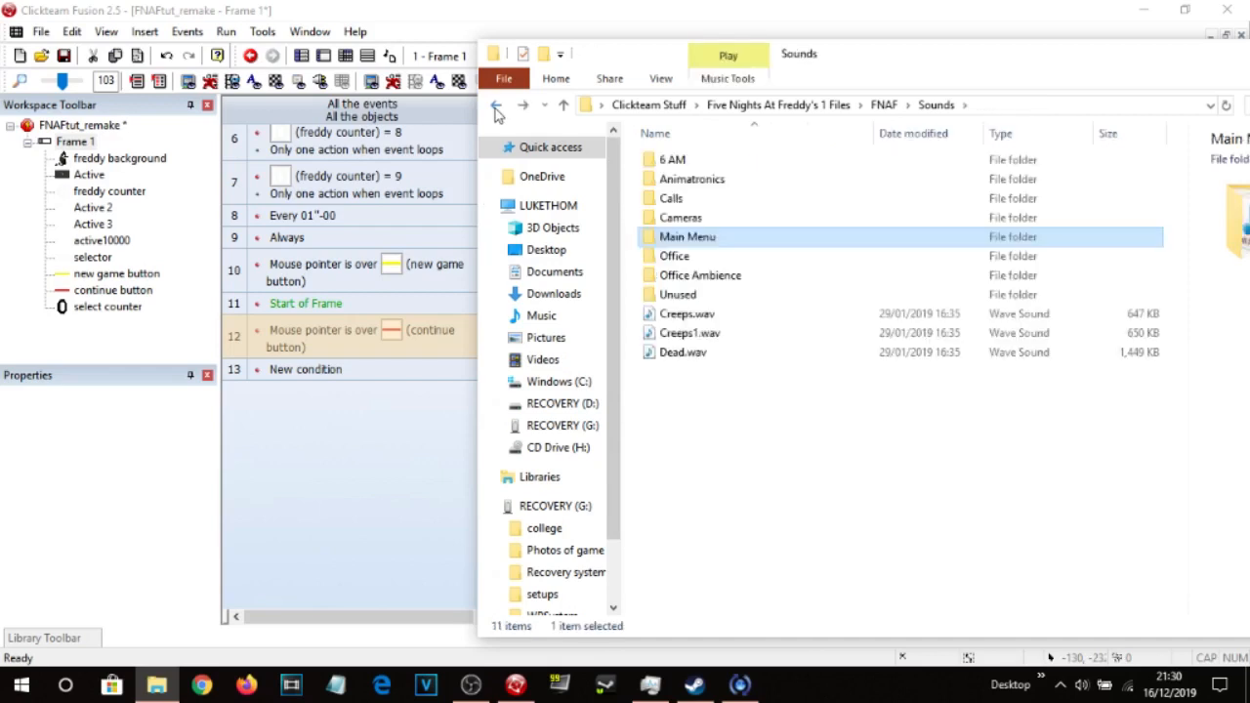
double_click(681, 218)
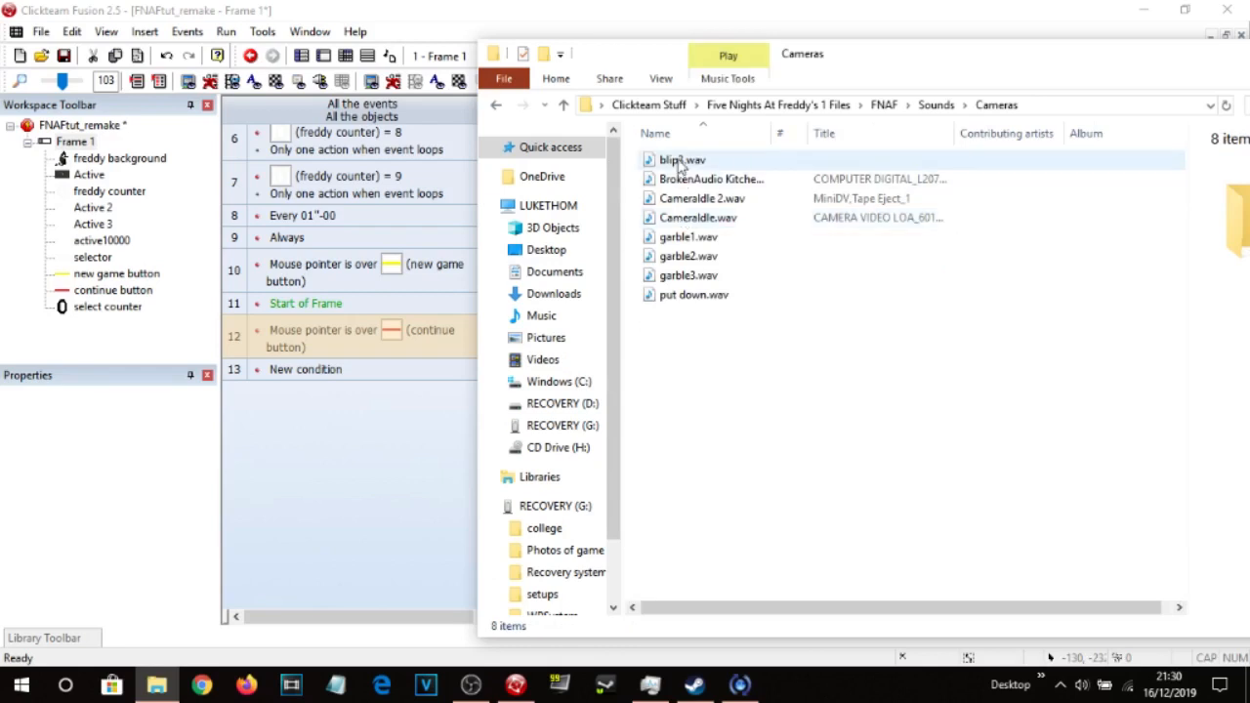
left_click(159, 683)
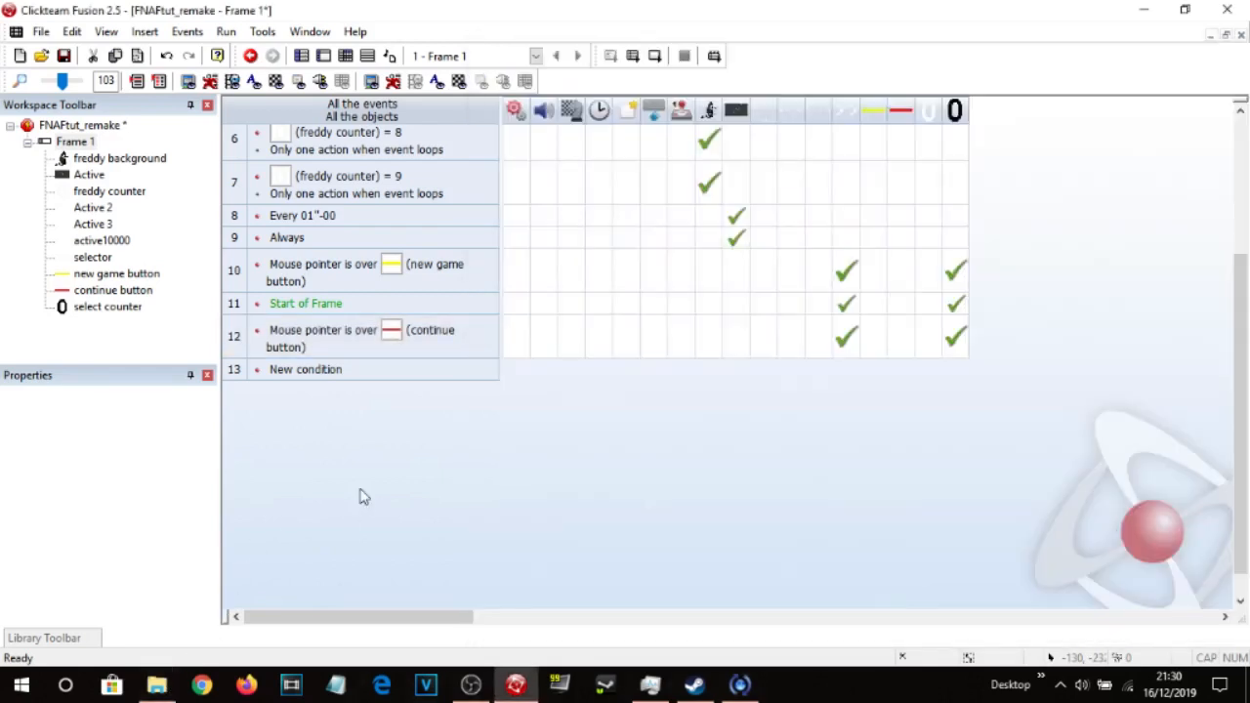
Create a new event whose condition compares select counter as equal to 1.
double_click(305, 372)
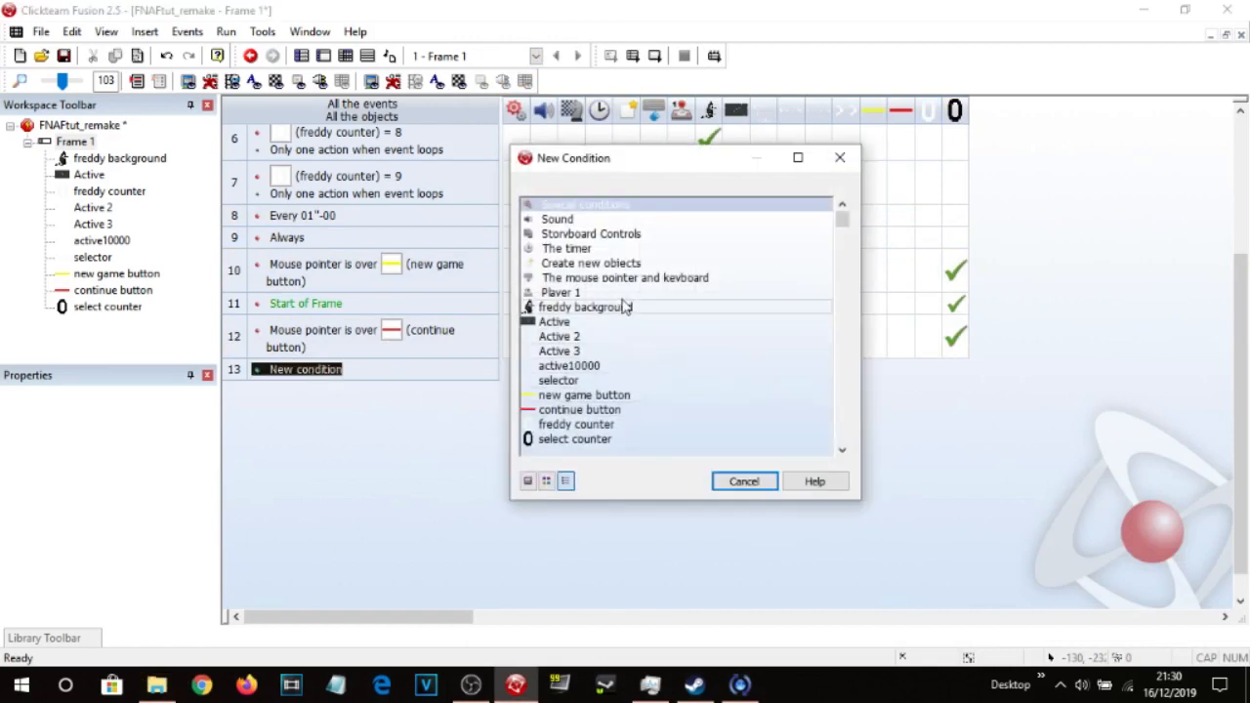
scroll(653, 378, "down", 3)
left_click(579, 307)
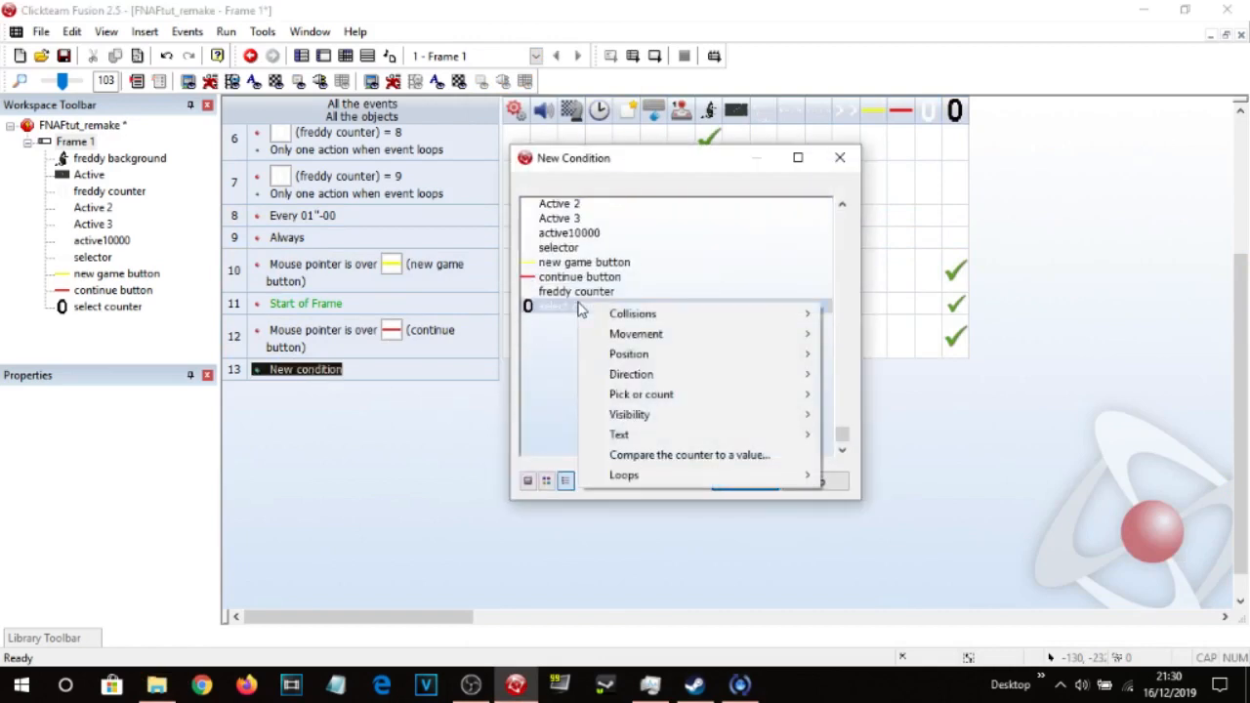
left_click(653, 456)
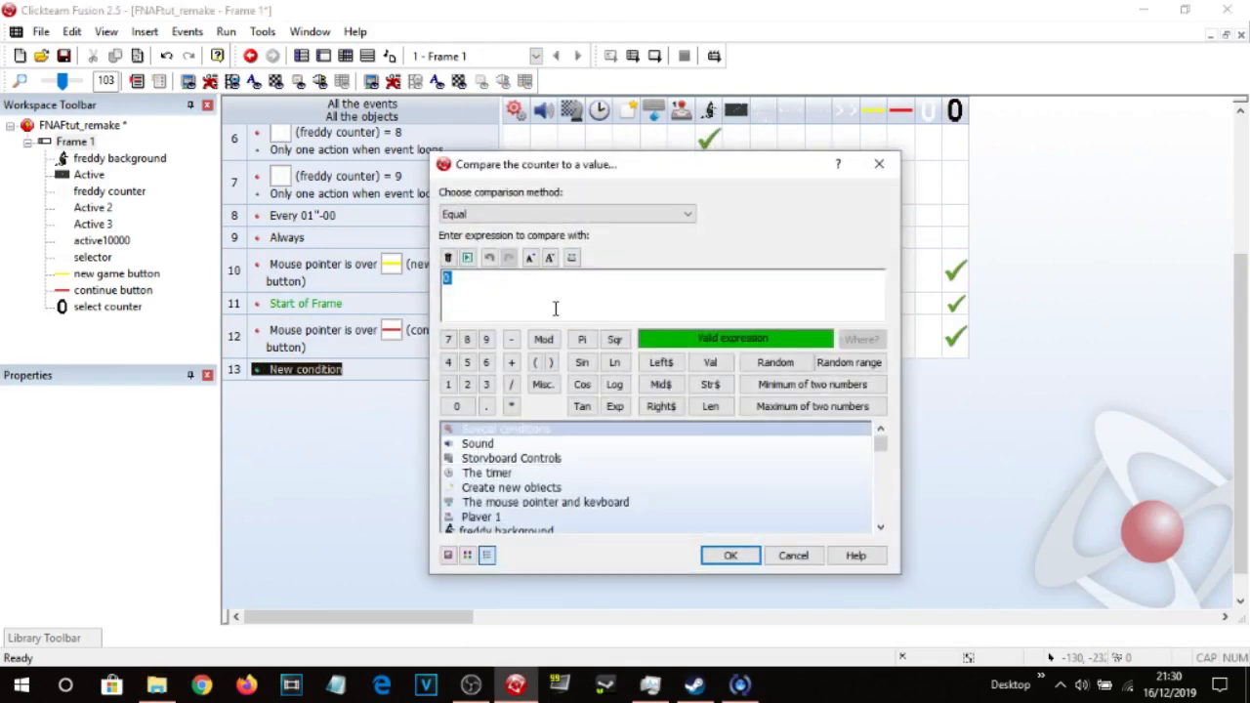
left_click(725, 563)
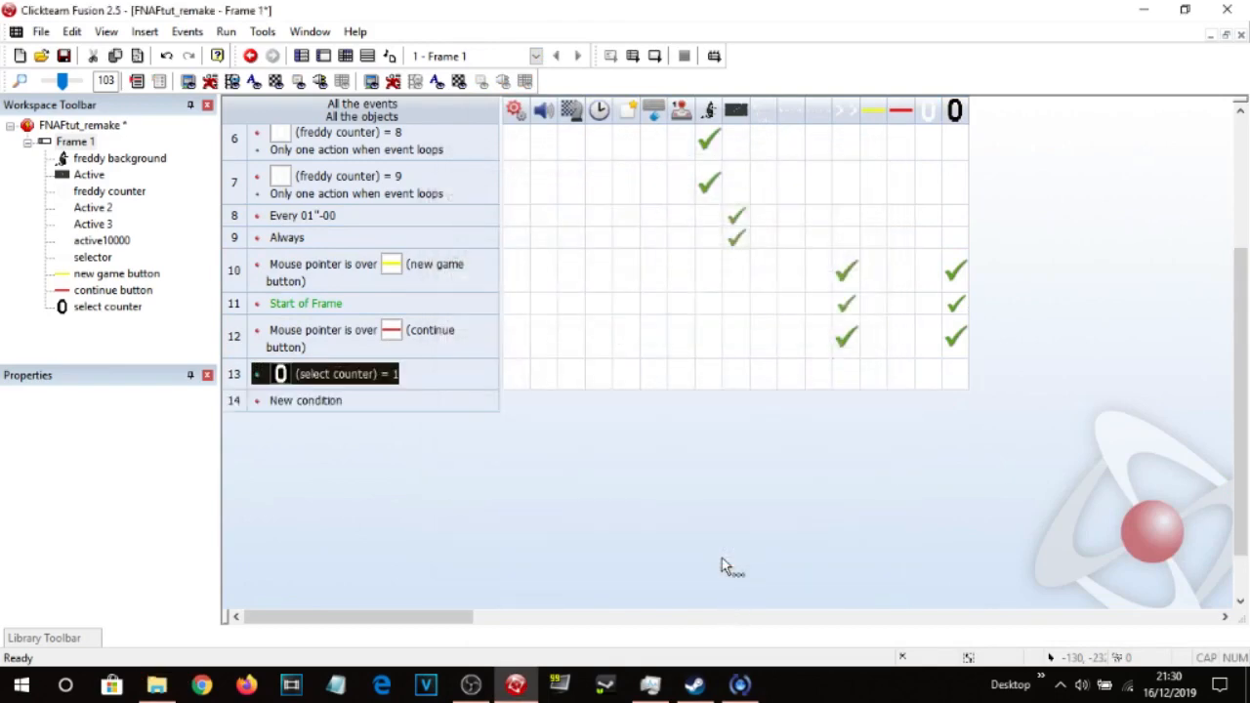
Add the limit condition "Only one action when event loops" to the select counter = 1 event.
left_click(243, 379)
right_click(242, 379)
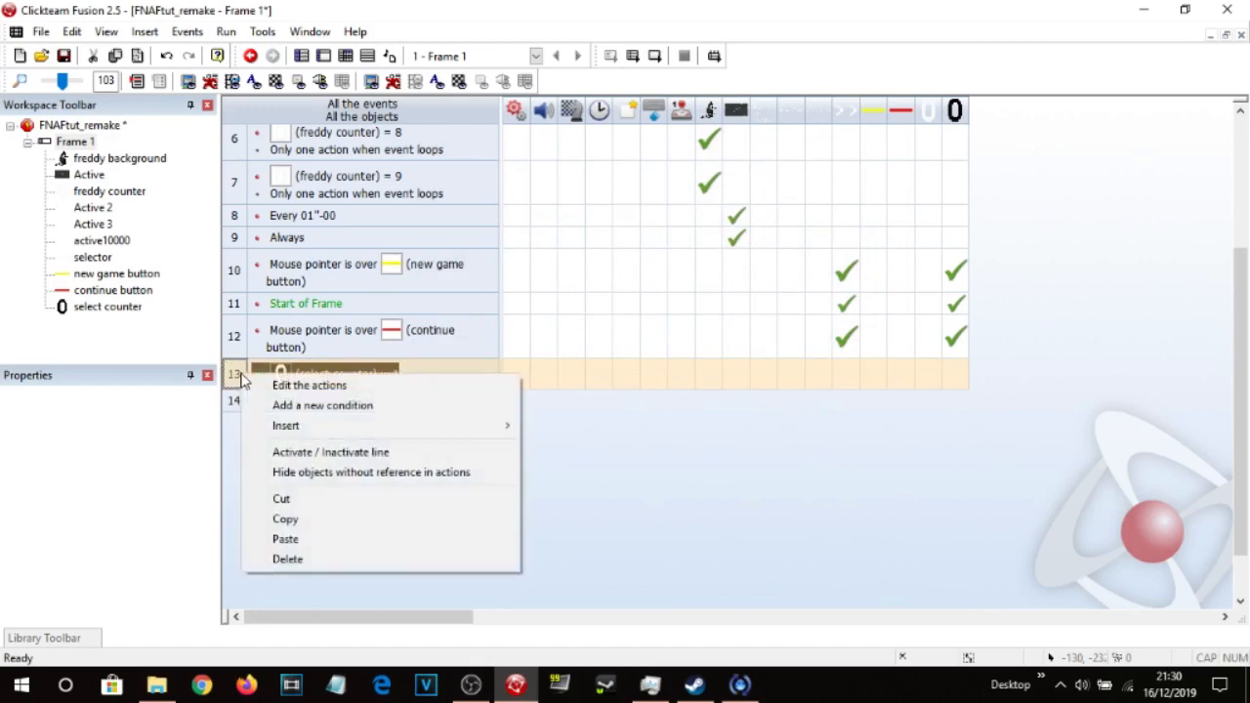
left_click(319, 412)
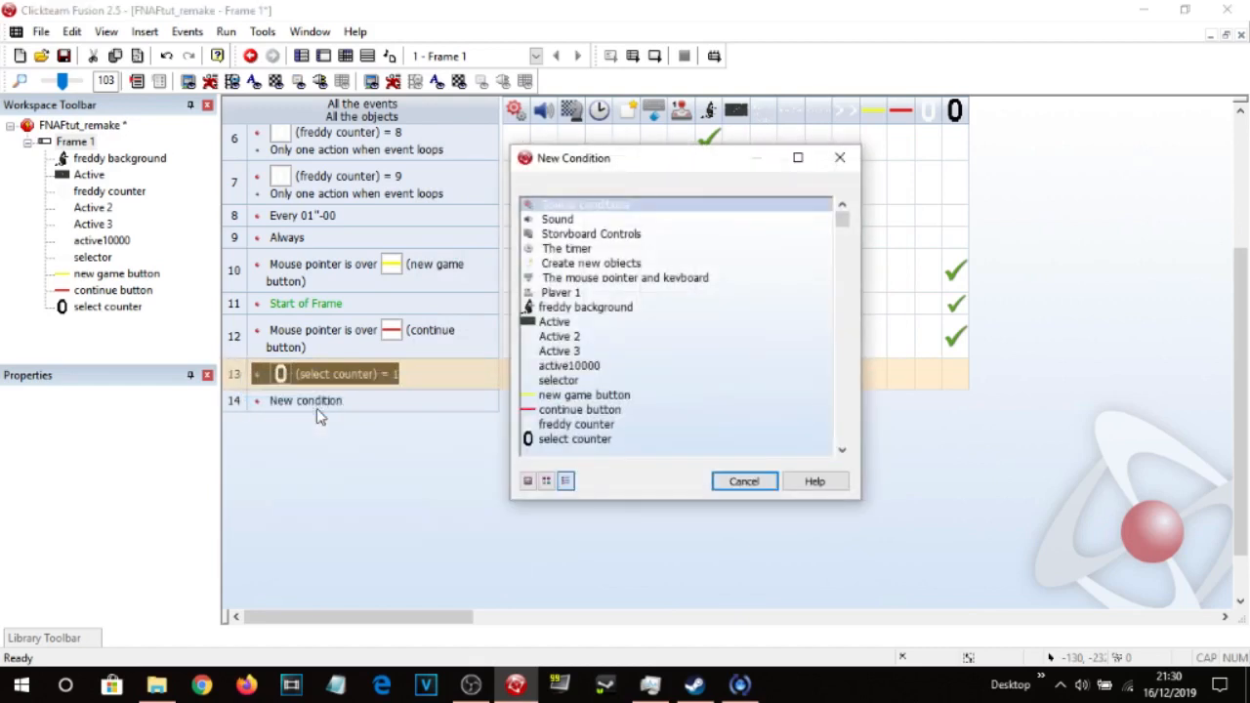
left_click(587, 211)
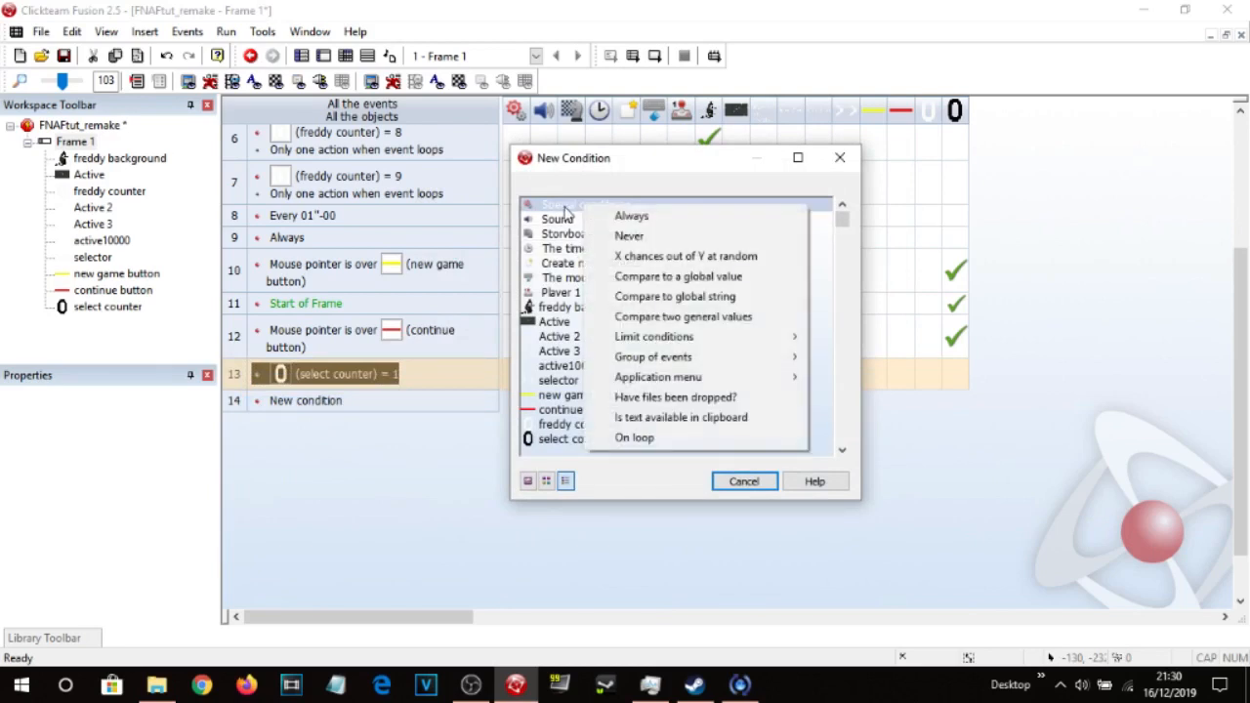
mouse_move(706, 342)
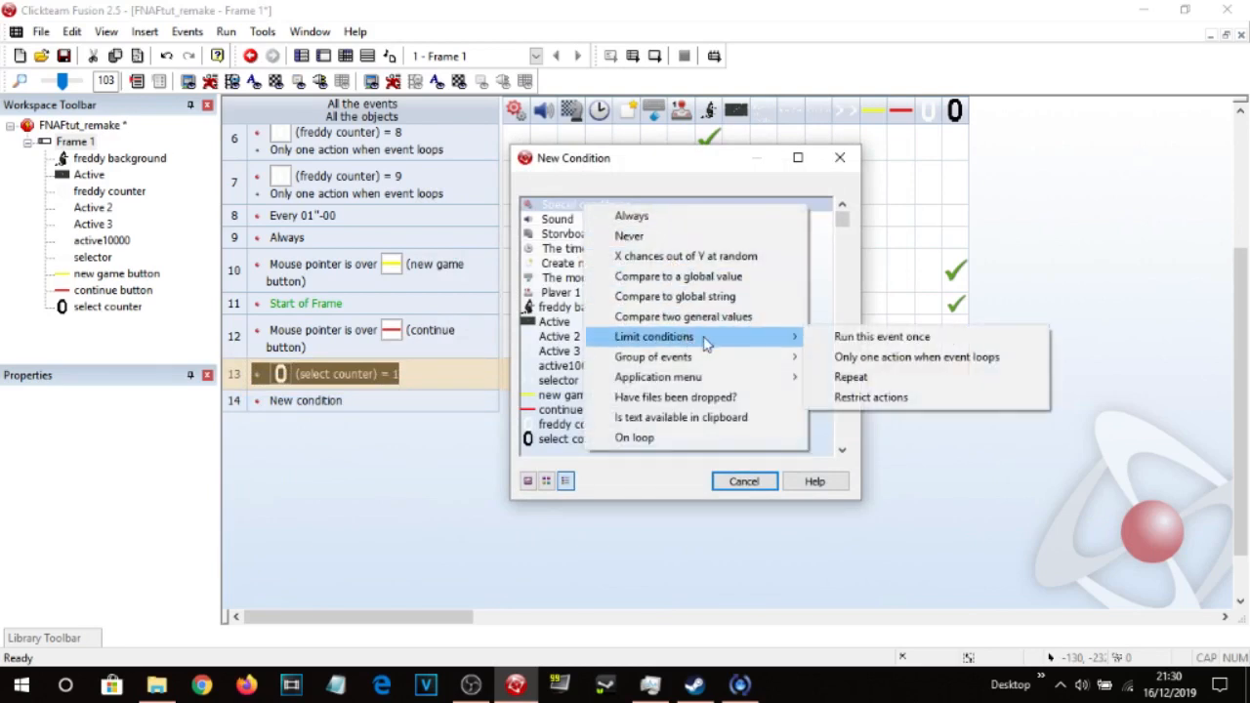
left_click(859, 358)
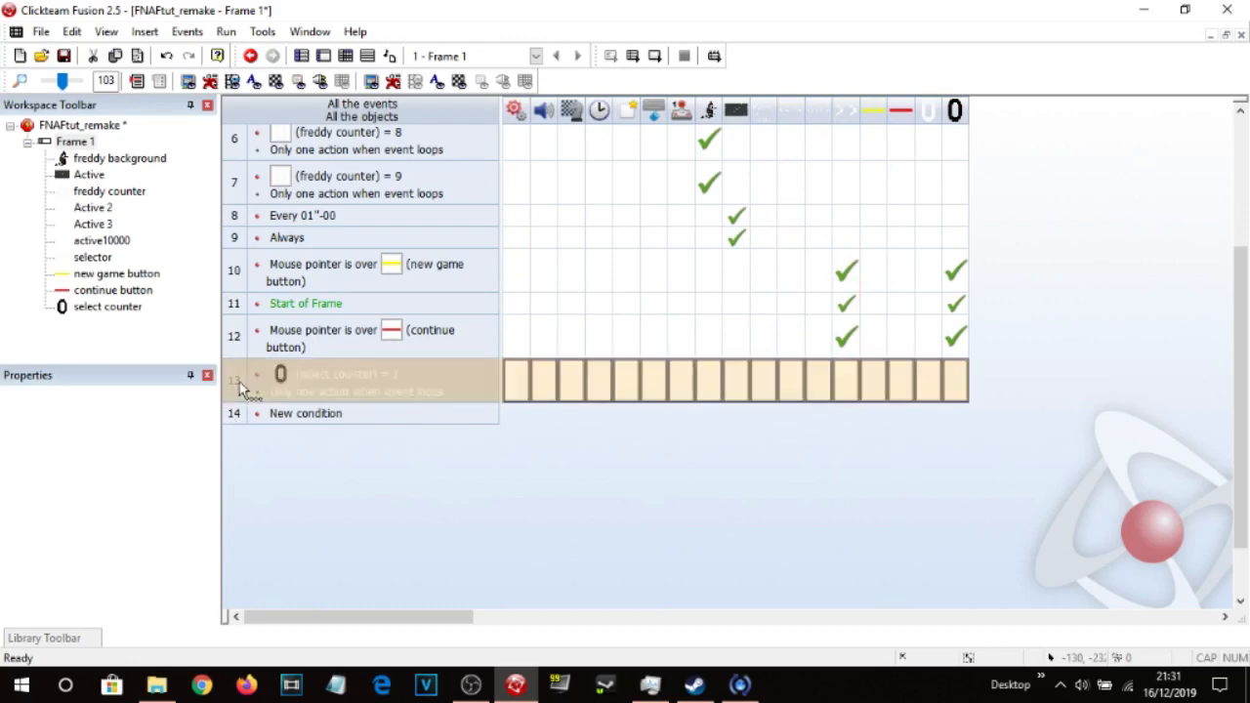
Duplicate the select counter = 1 event and set the copy's comparison value to 2.
left_click_drag(244, 388, 388, 442, "ctrl")
double_click(394, 422)
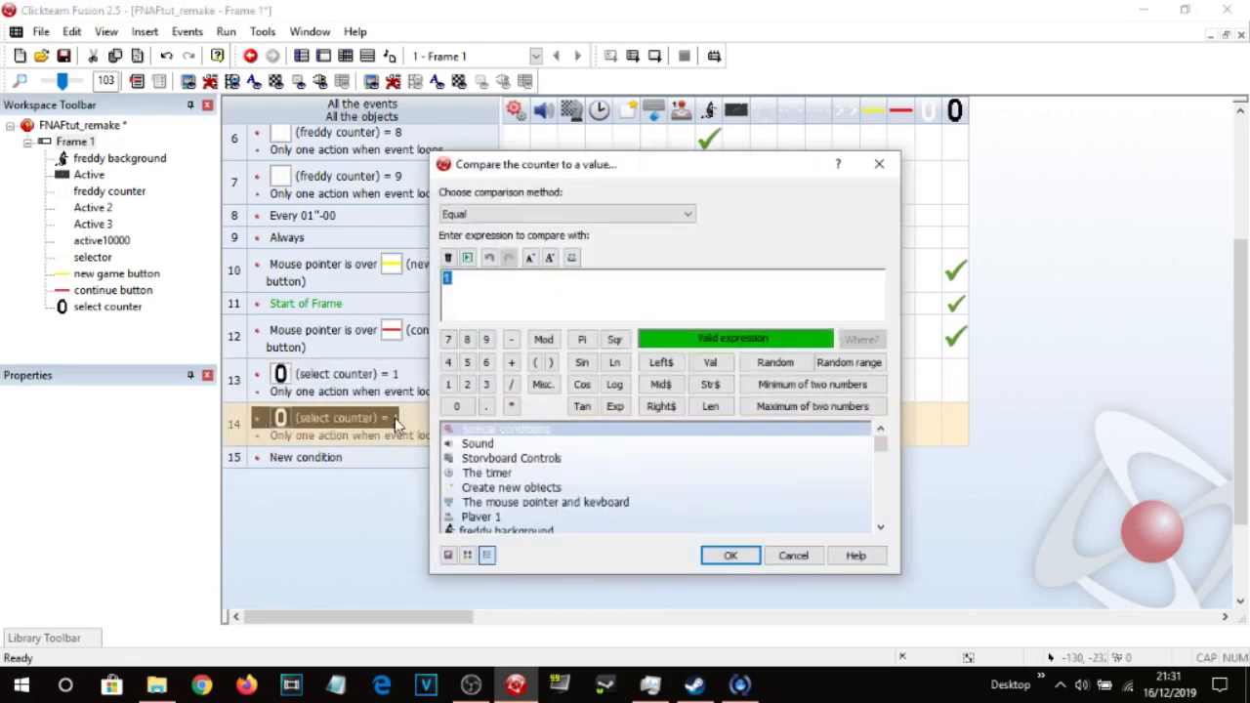
type("2")
key("Return")
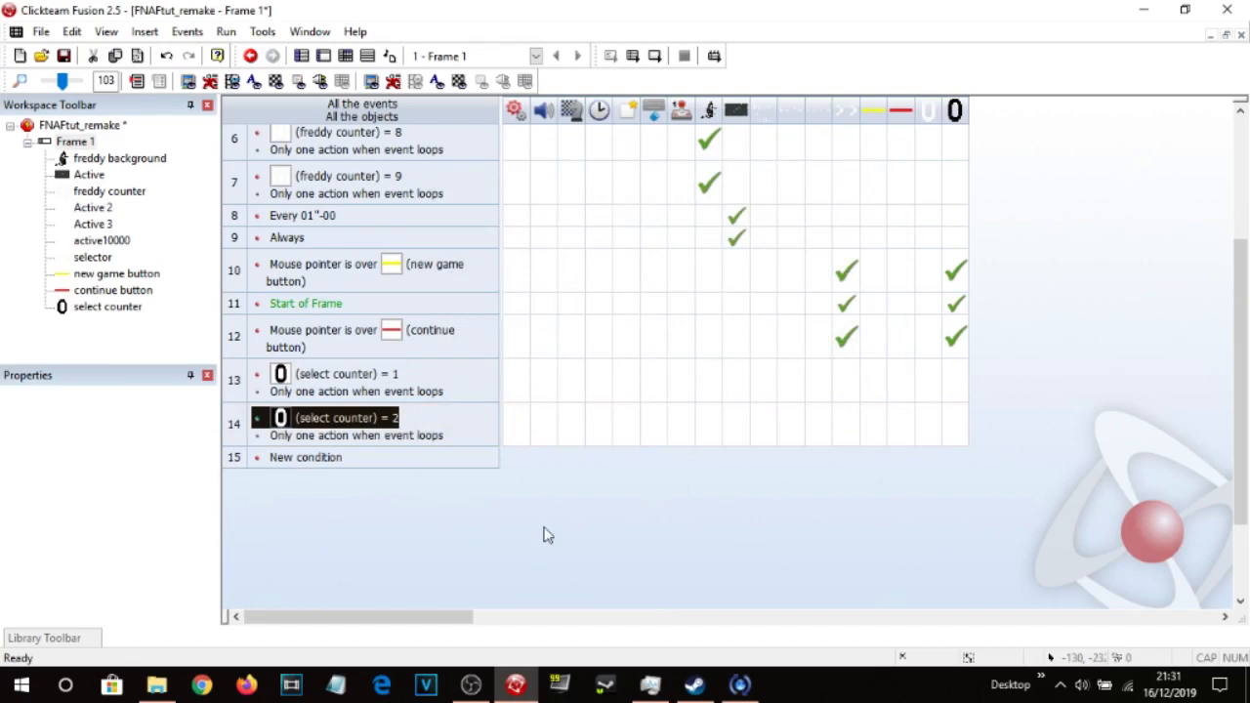
Add a Play Sample action to the select counter = 1 event using blip3.wav from the Sounds/Cameras folder.
right_click(543, 383)
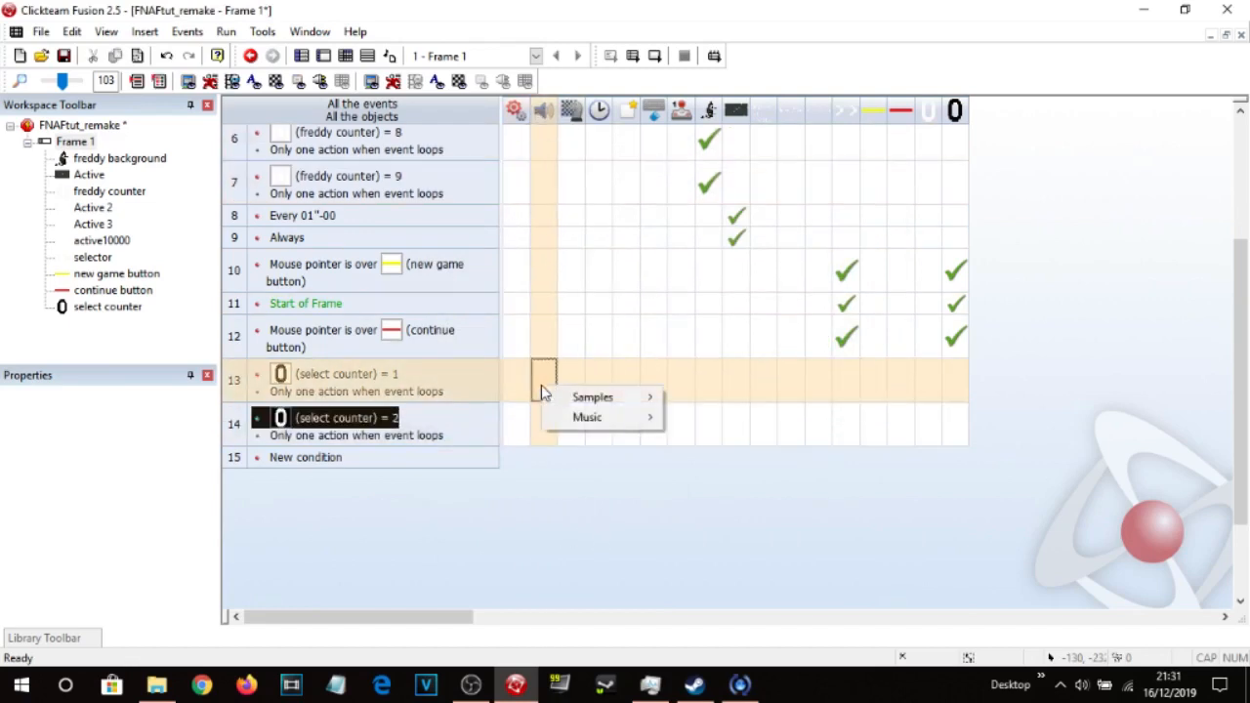
mouse_move(593, 400)
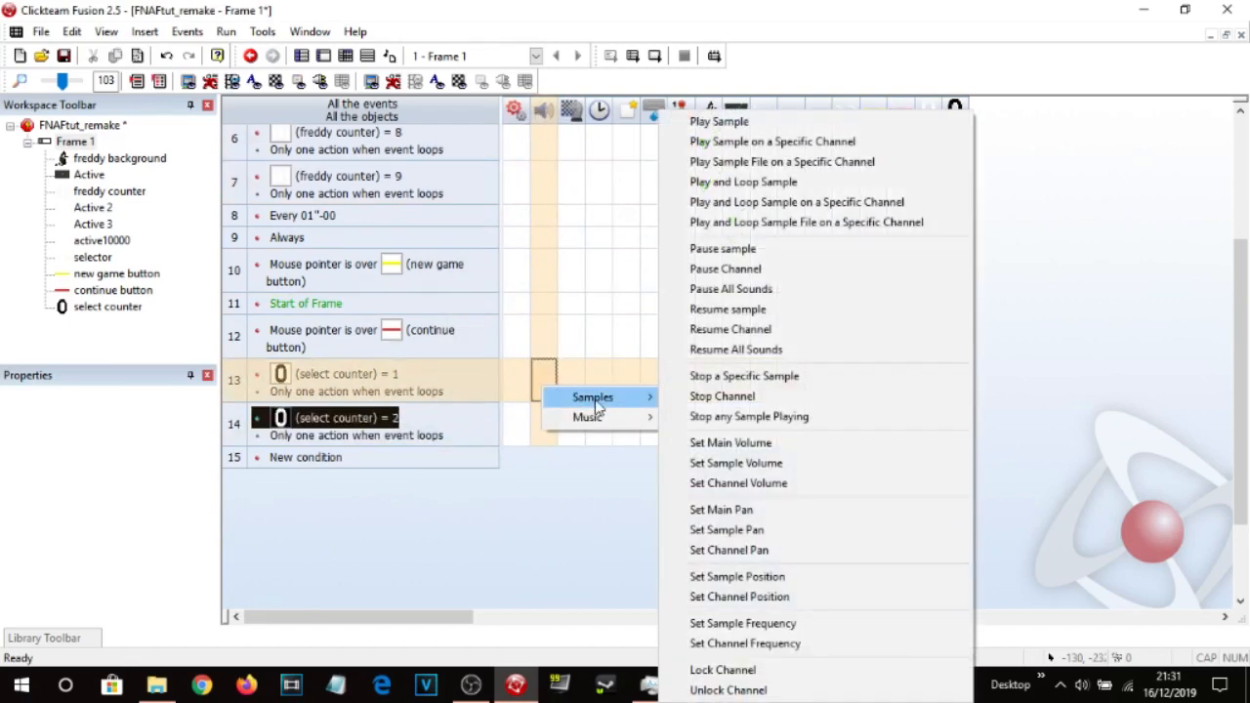
left_click(723, 122)
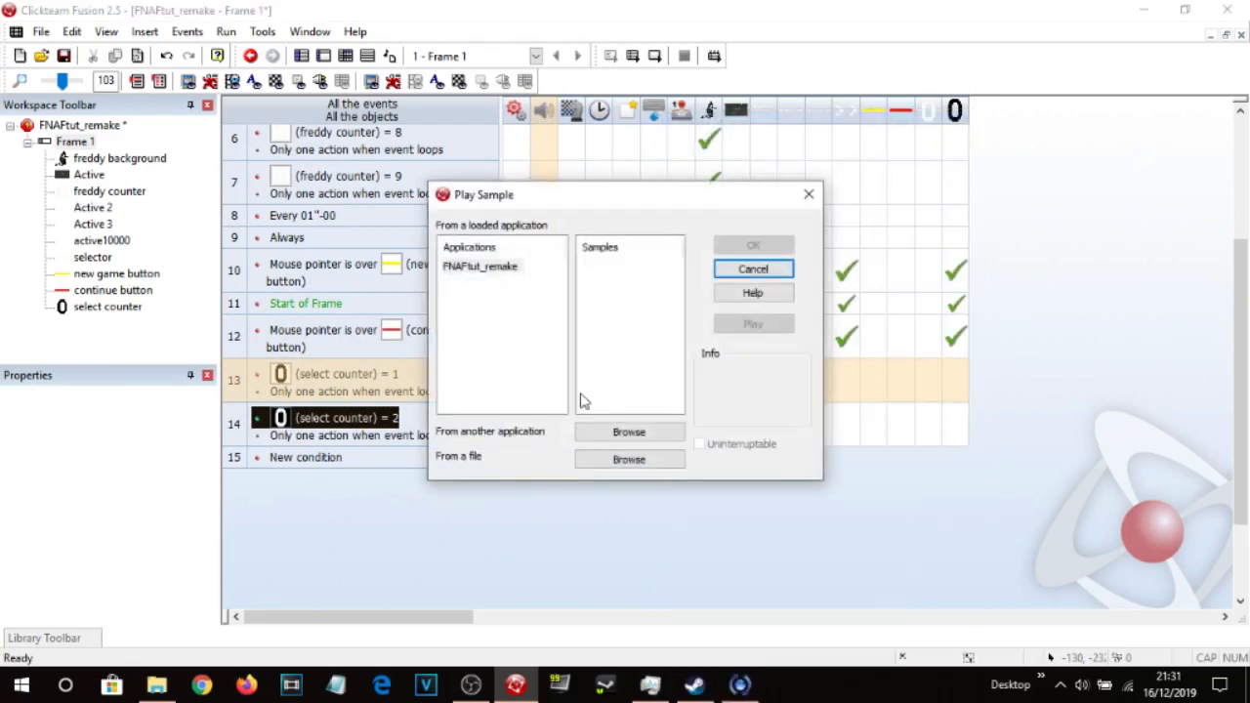
left_click(625, 460)
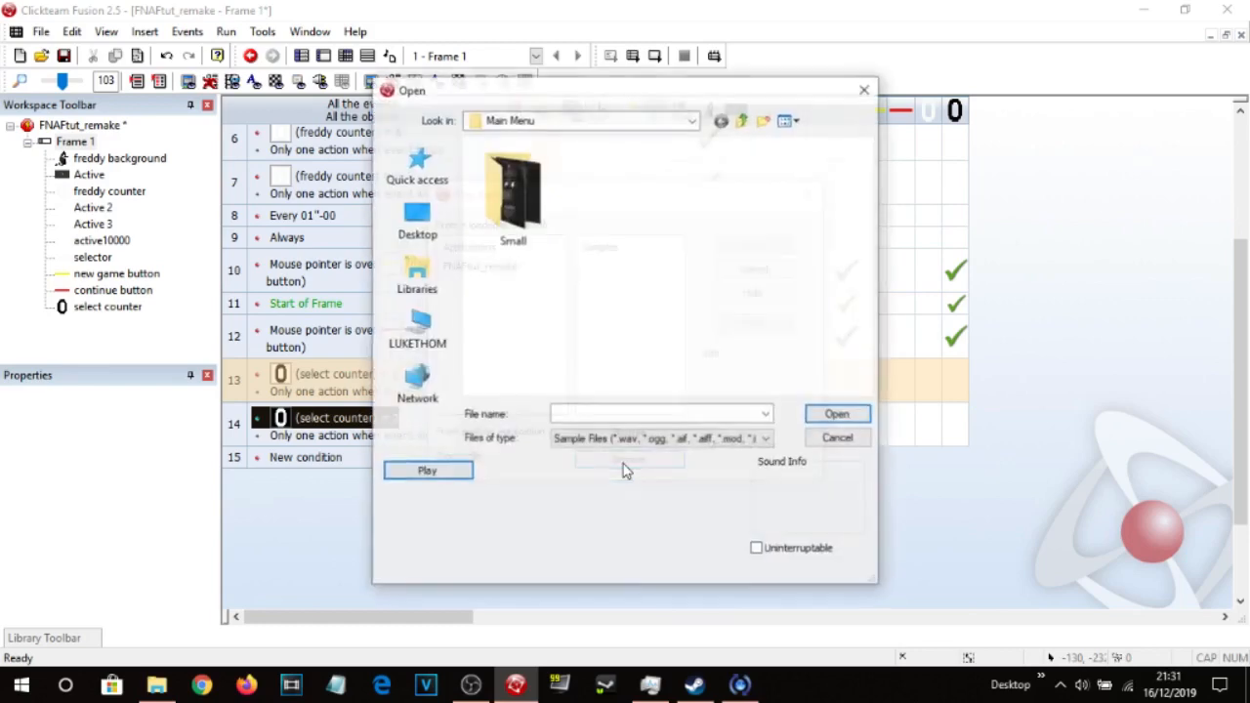
left_click(743, 122)
left_click(742, 121)
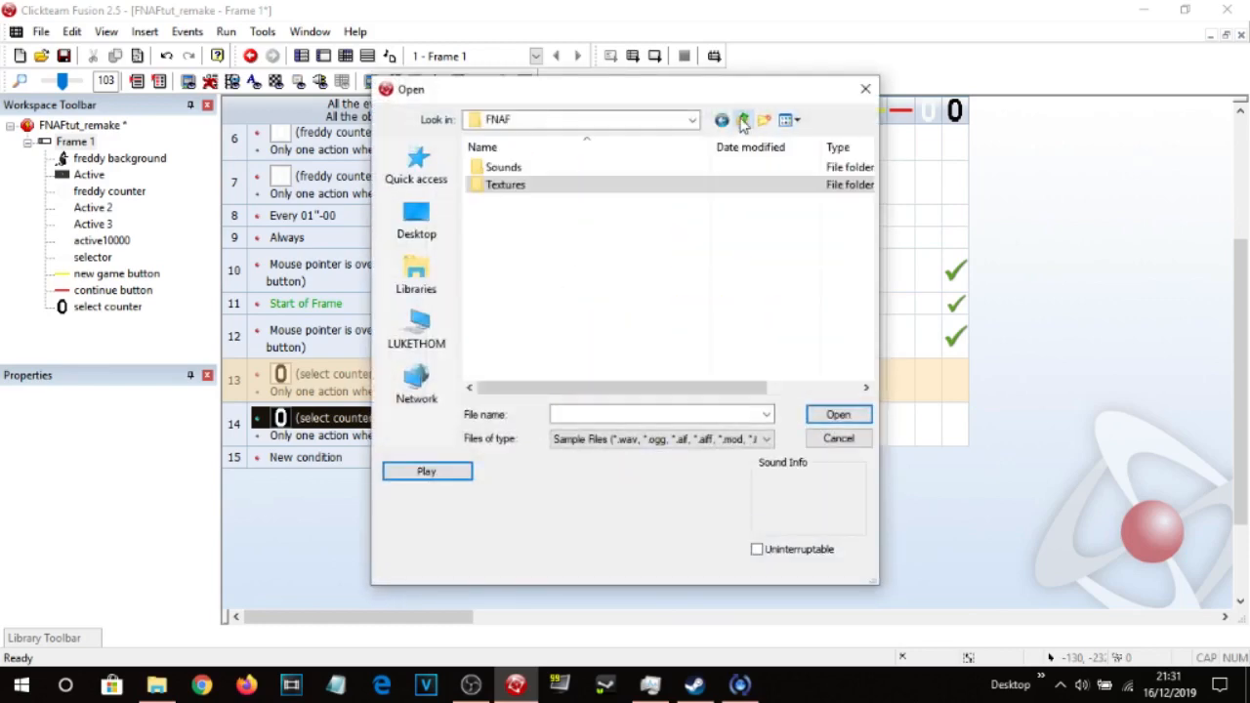
double_click(643, 174)
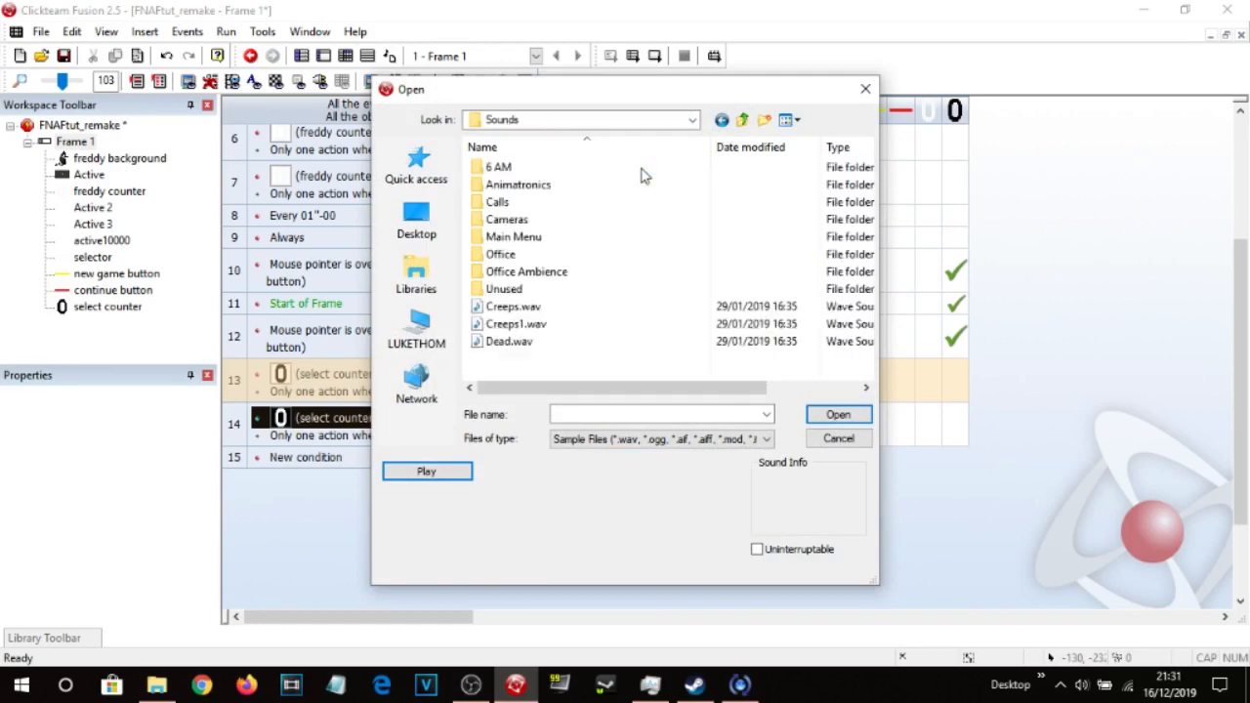
double_click(524, 221)
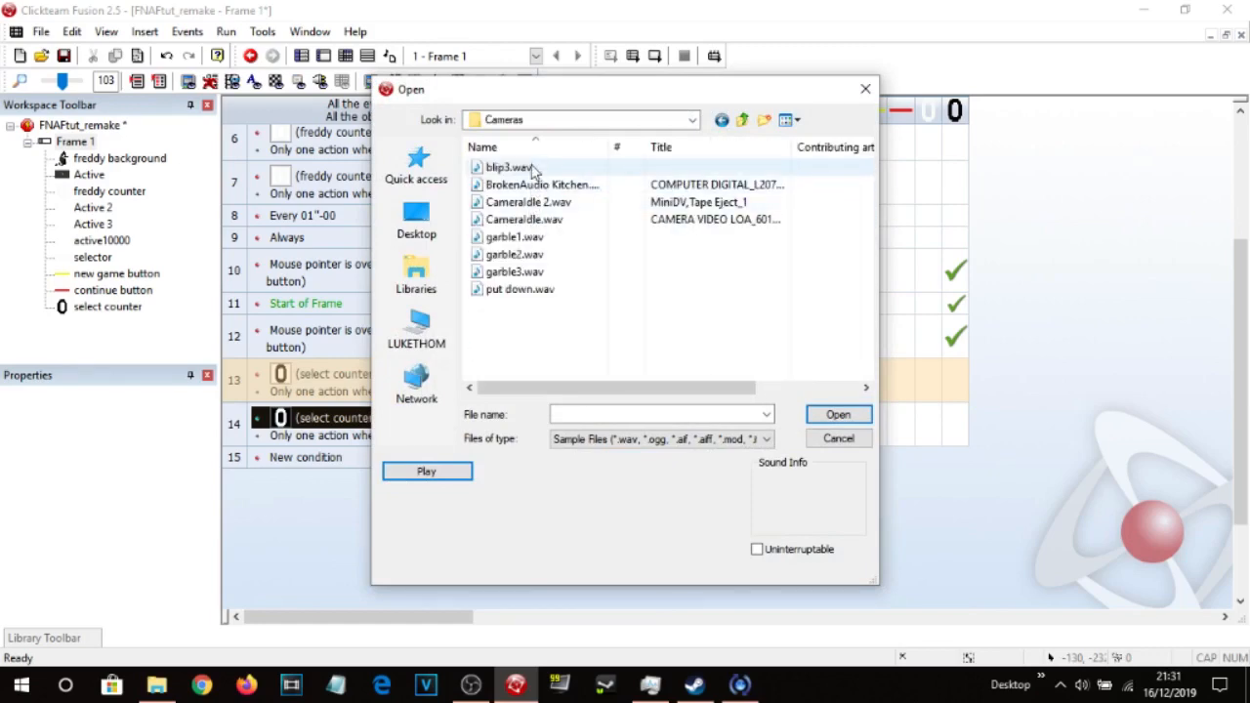
double_click(530, 167)
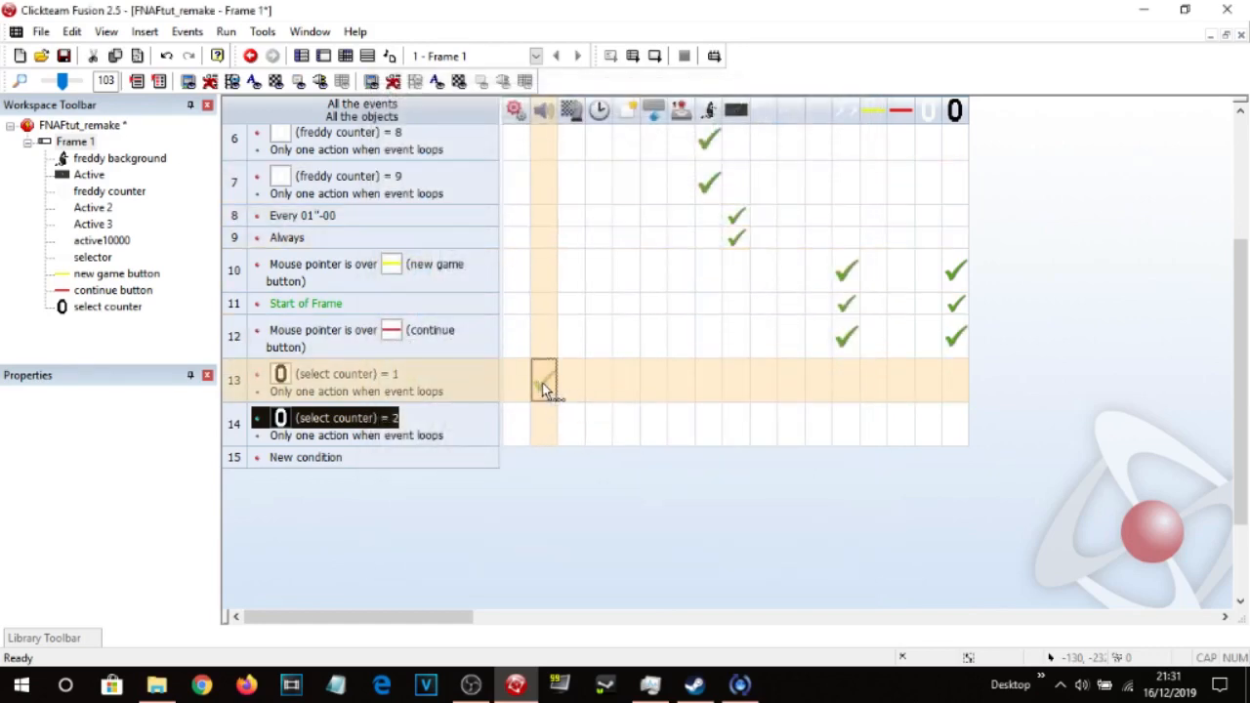
Reopen the Play Sample action of the select counter = 1 event and preview the blip3 sound.
right_click(544, 388)
mouse_move(606, 396)
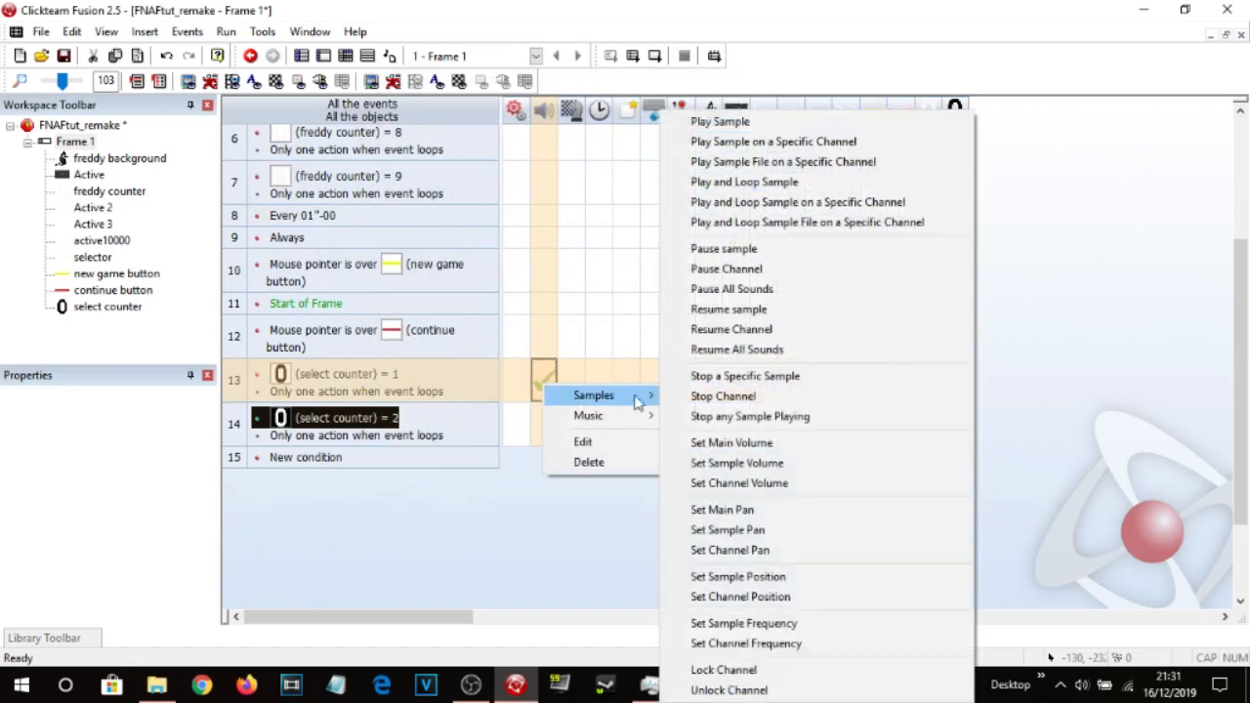
left_click(552, 481)
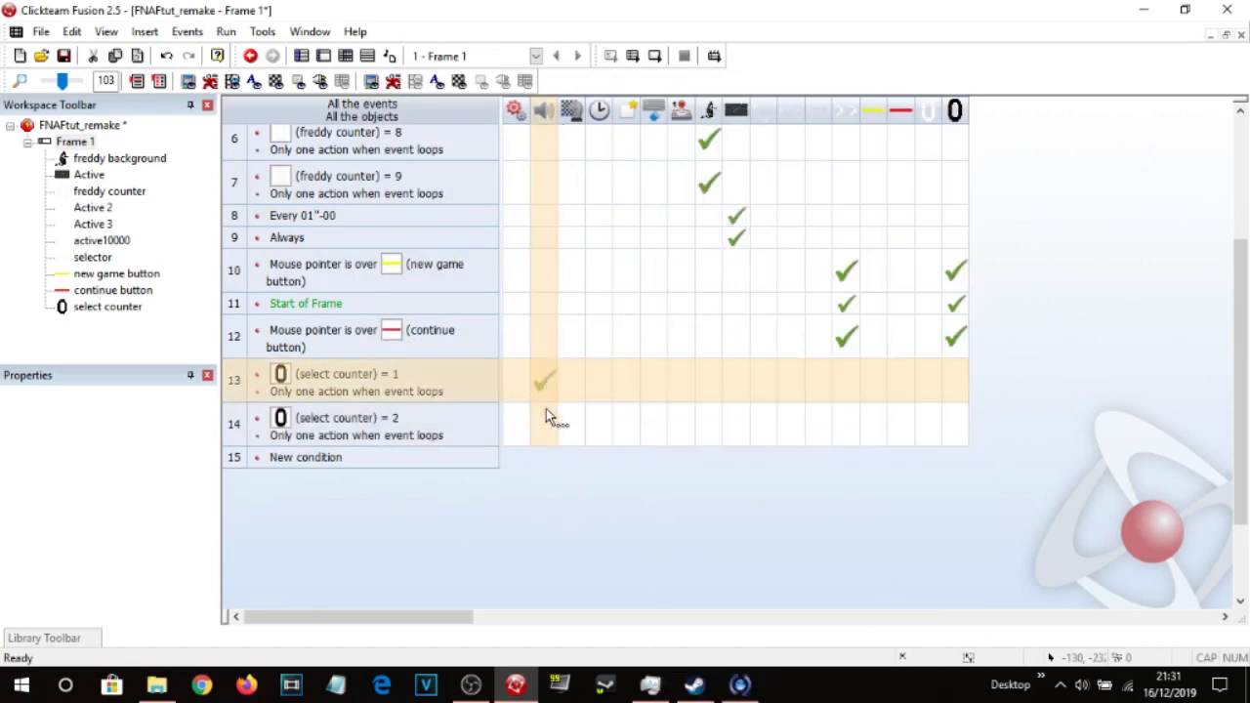
right_click(545, 383)
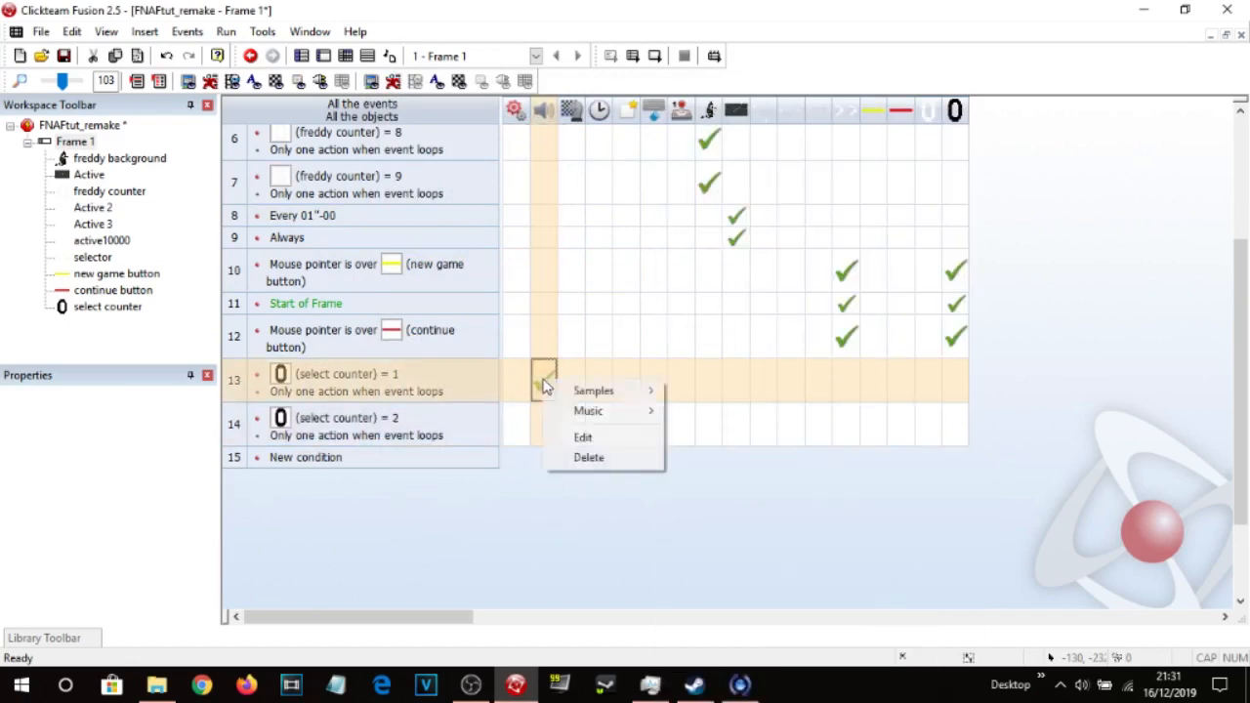
left_click(586, 438)
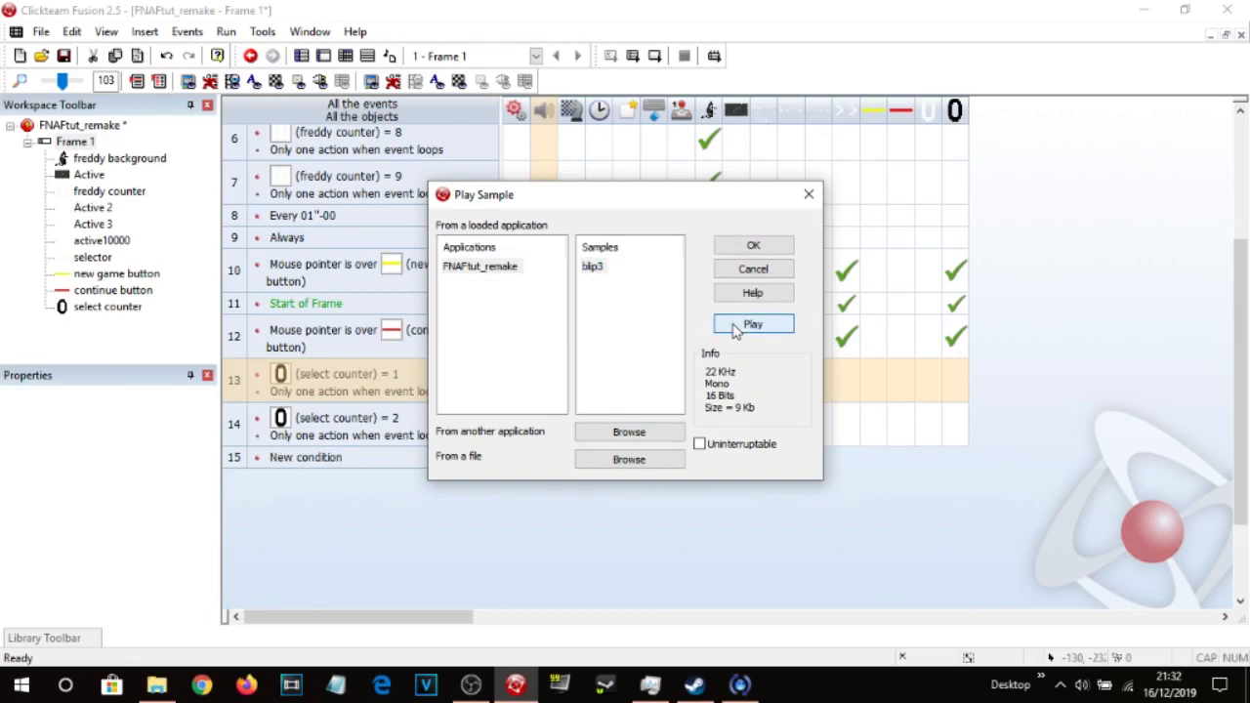
left_click(754, 248)
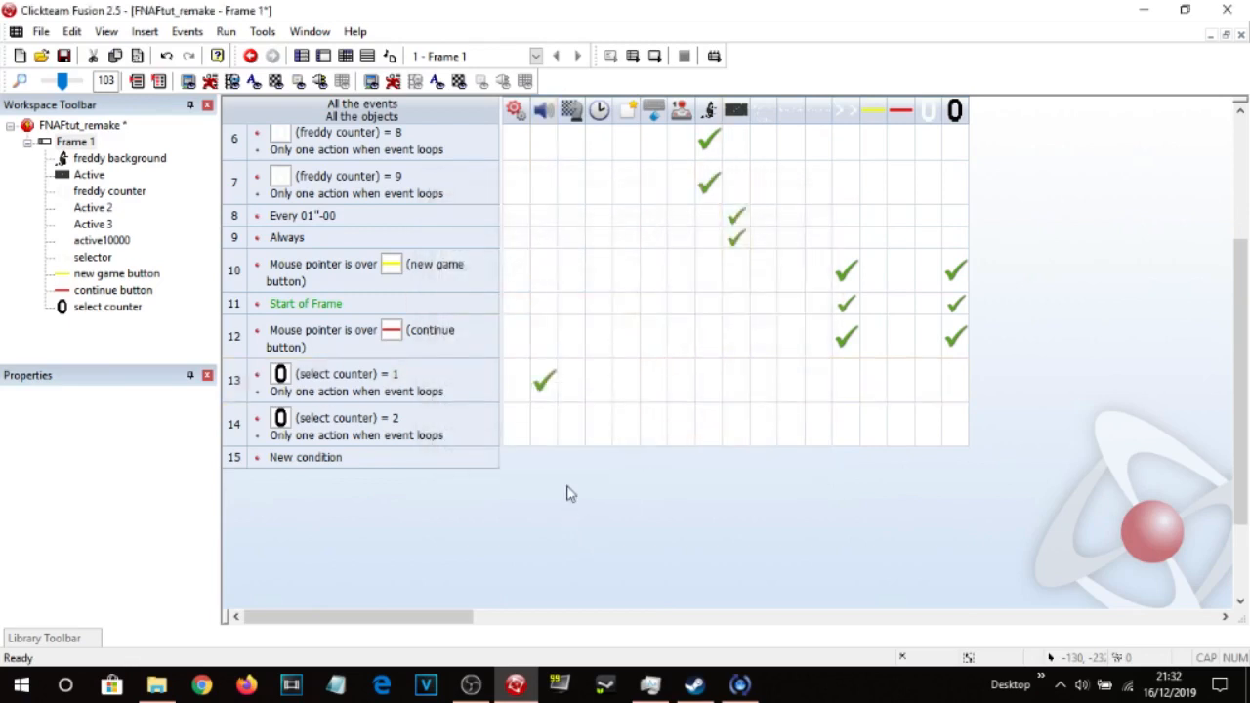
Copy the blip3 sound action to the select counter = 2 event and test-run the frame.
left_click_drag(543, 376, 552, 427)
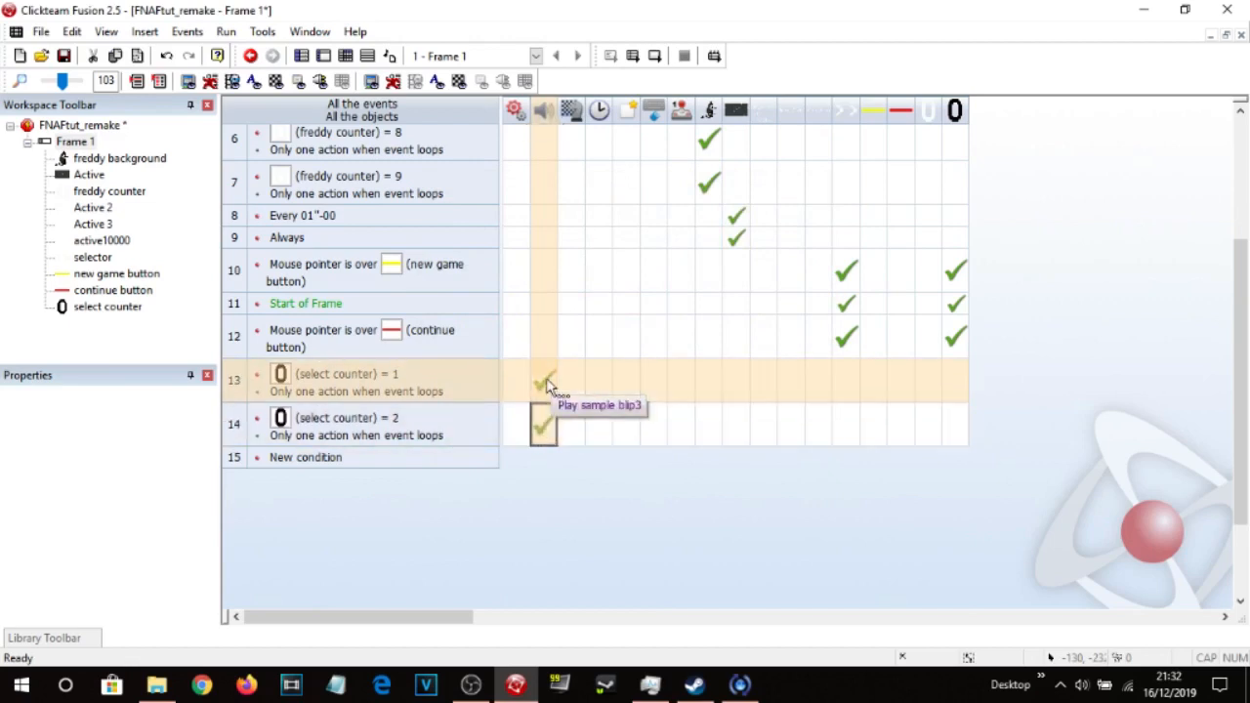
left_click(654, 56)
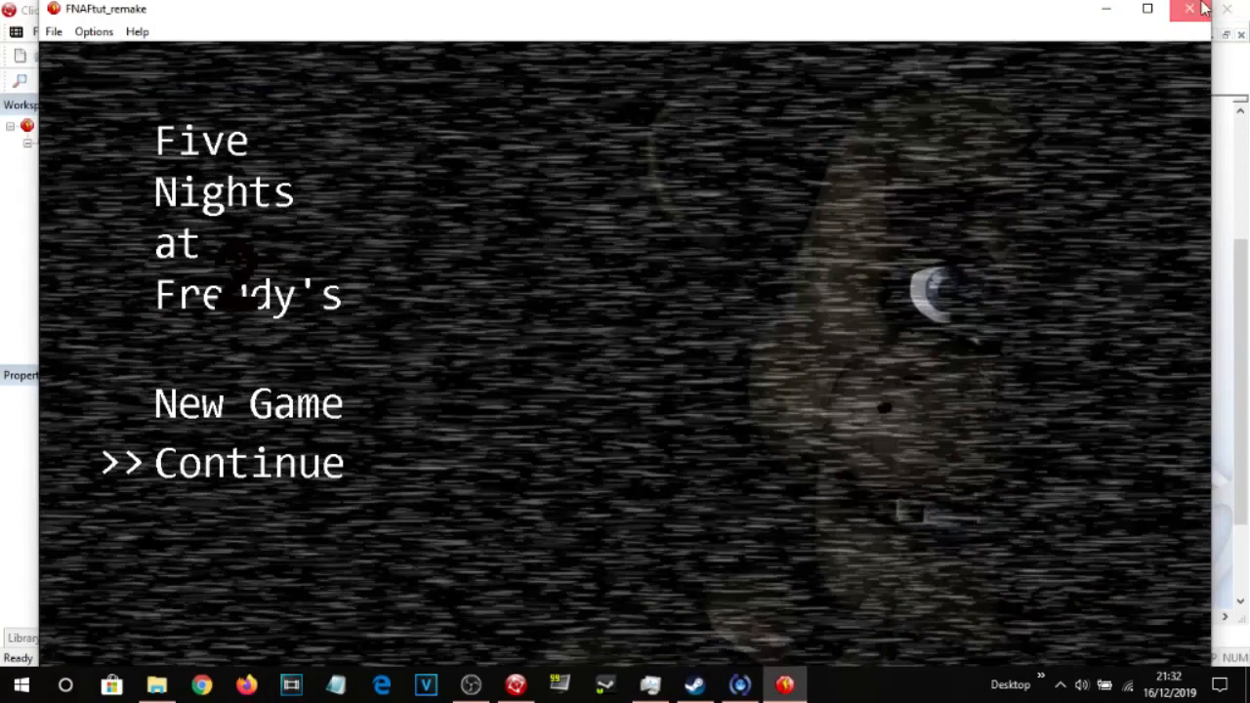
left_click(1201, 7)
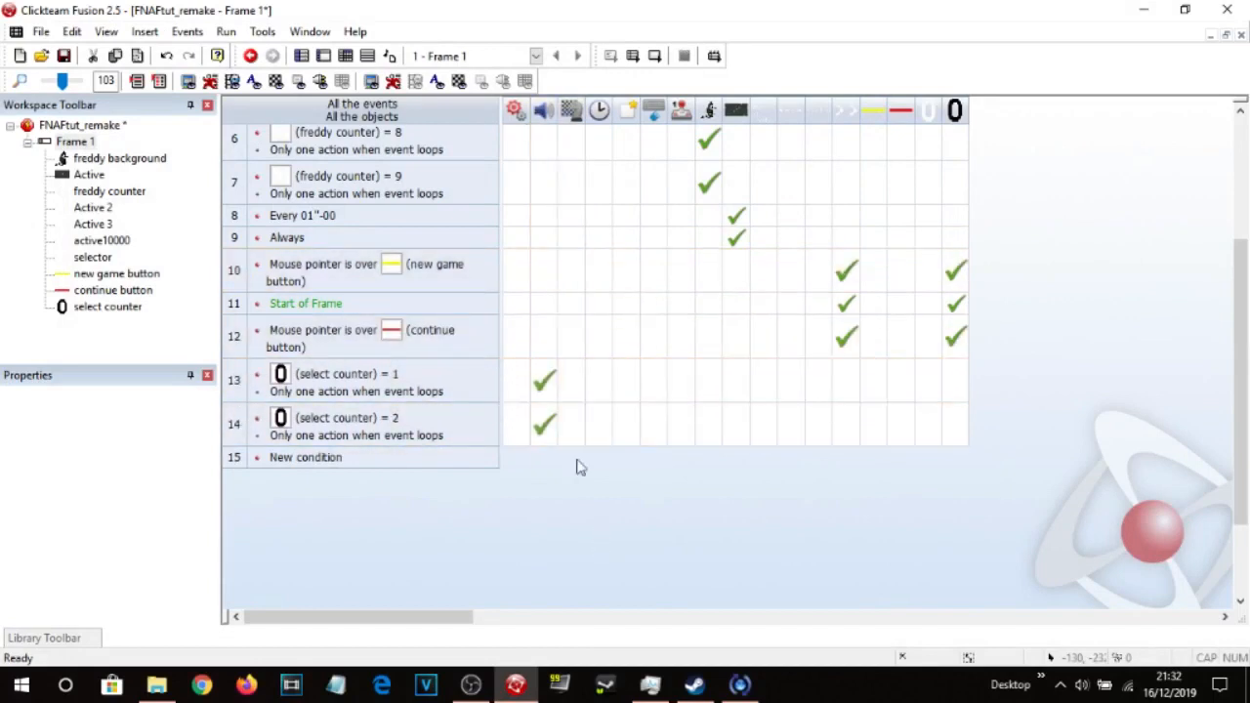
Try moving the blip3 sound actions from the select counter events to the new game and continue hover events, and test-run the frame.
left_click(545, 382)
key("Delete")
left_click(550, 422)
key("Delete")
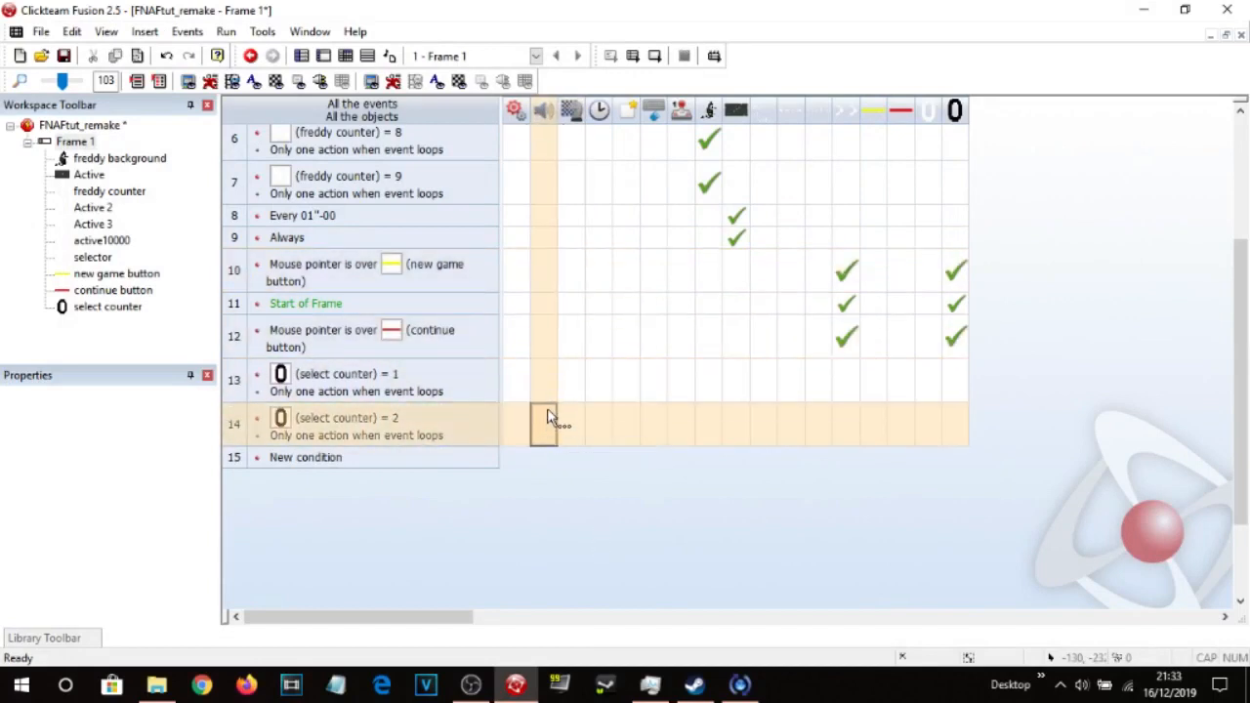
key("ctrl+z")
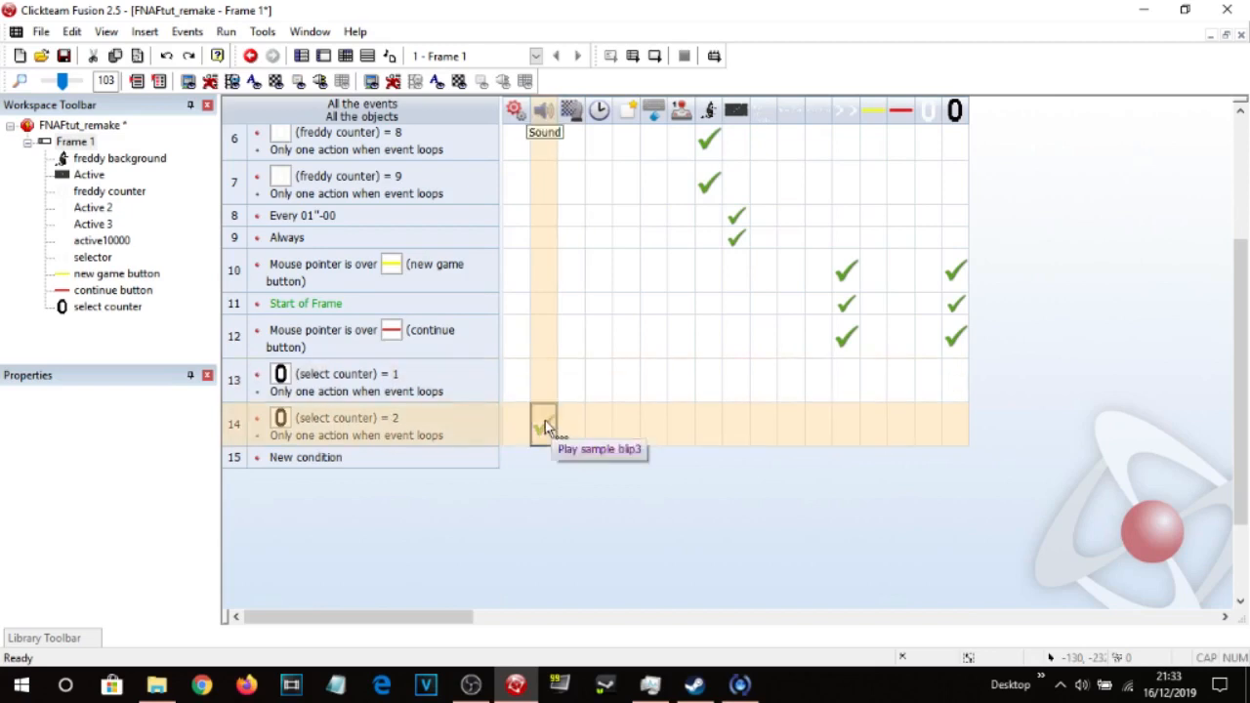
left_click(545, 274)
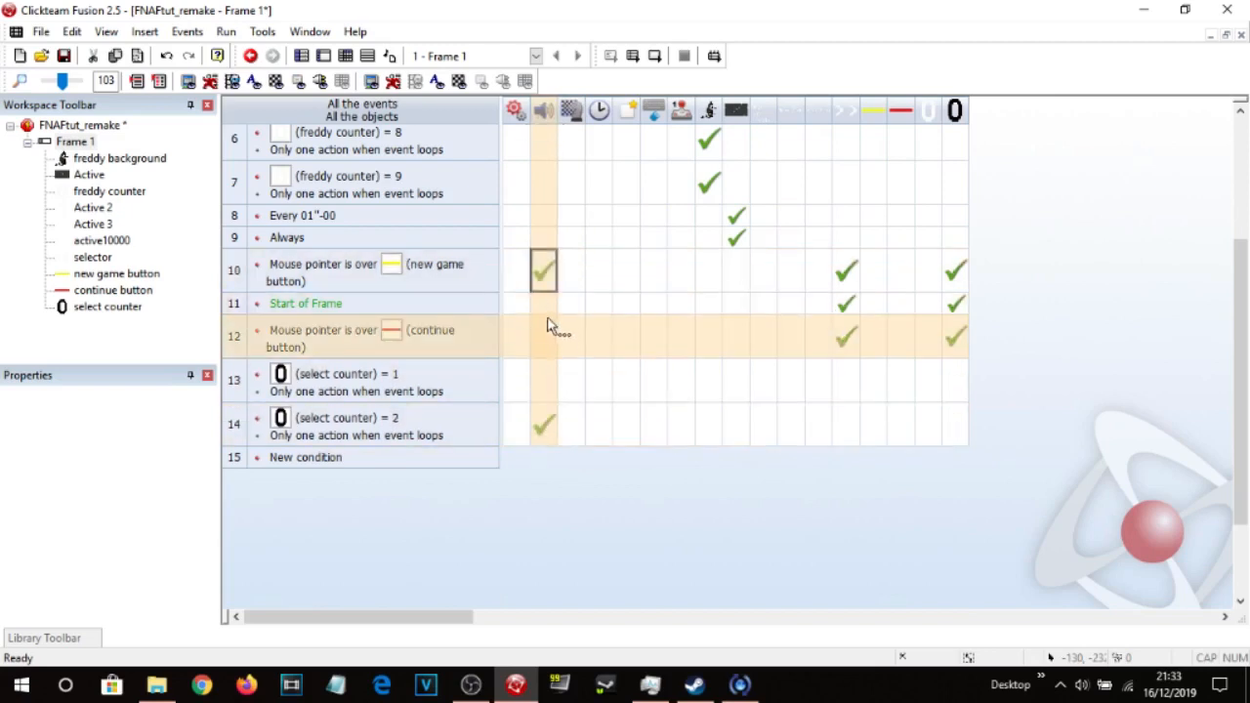
key("Delete")
left_click_drag(546, 328, 546, 331)
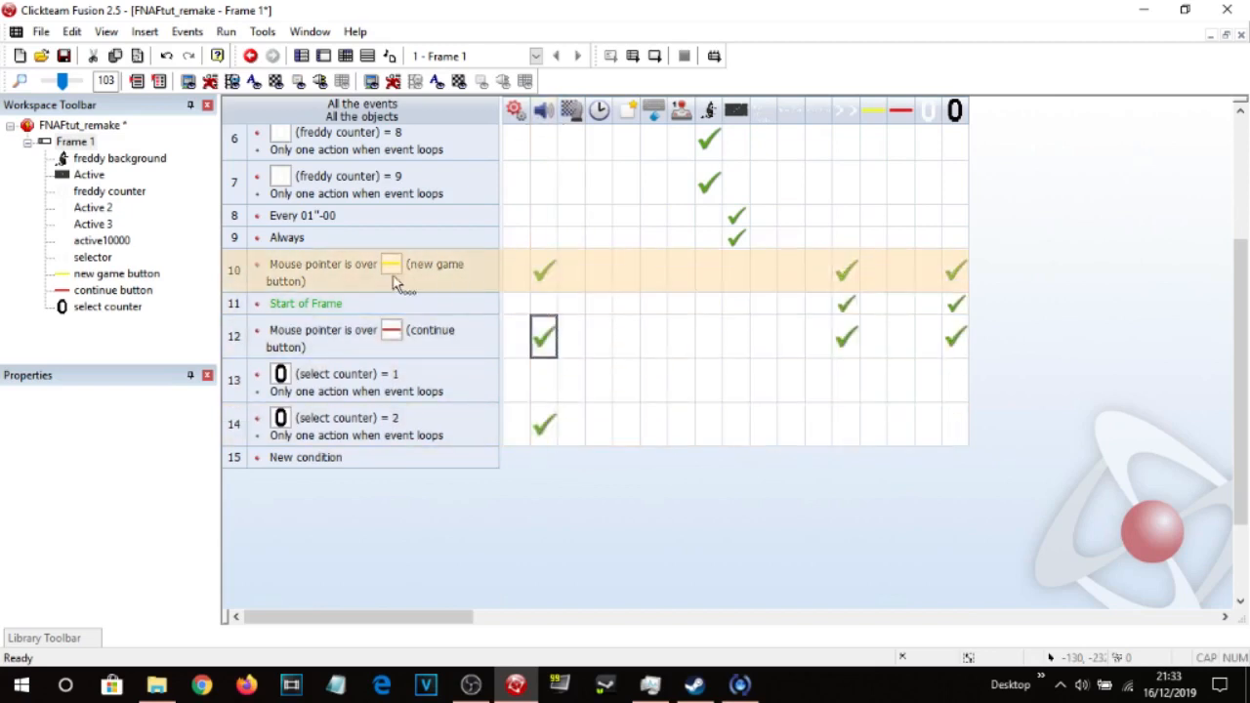
left_click(543, 423)
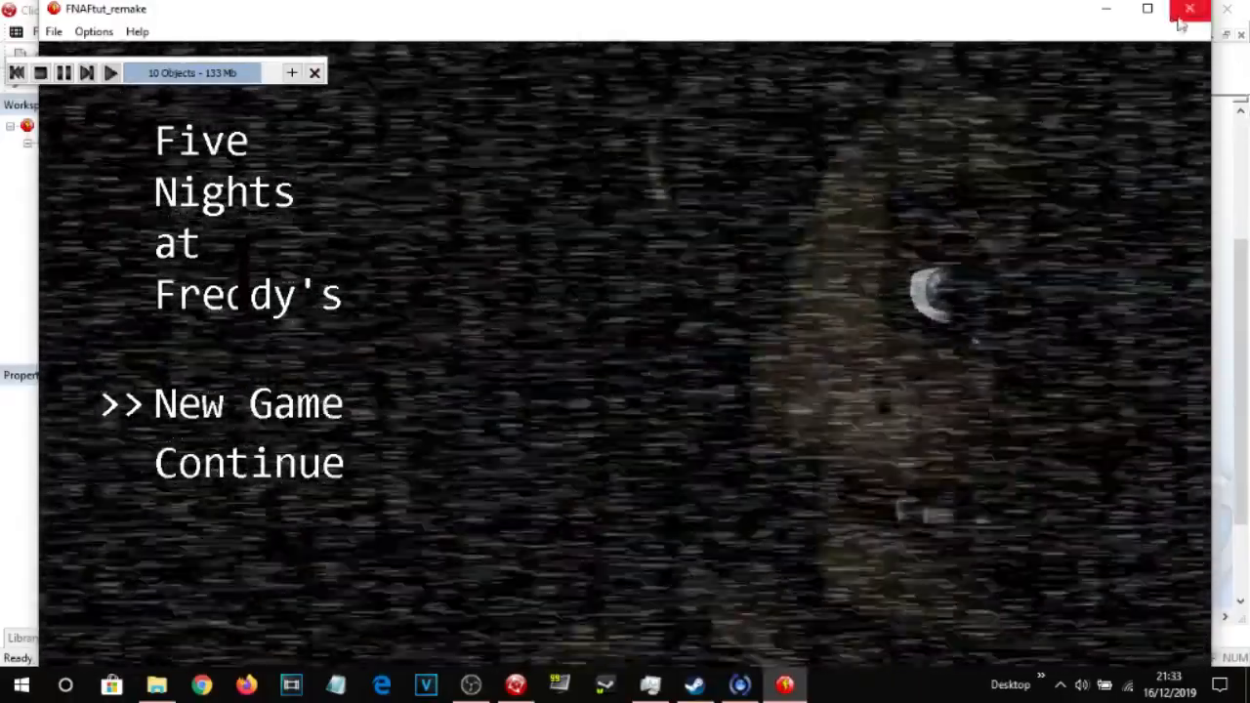
left_click(1189, 9)
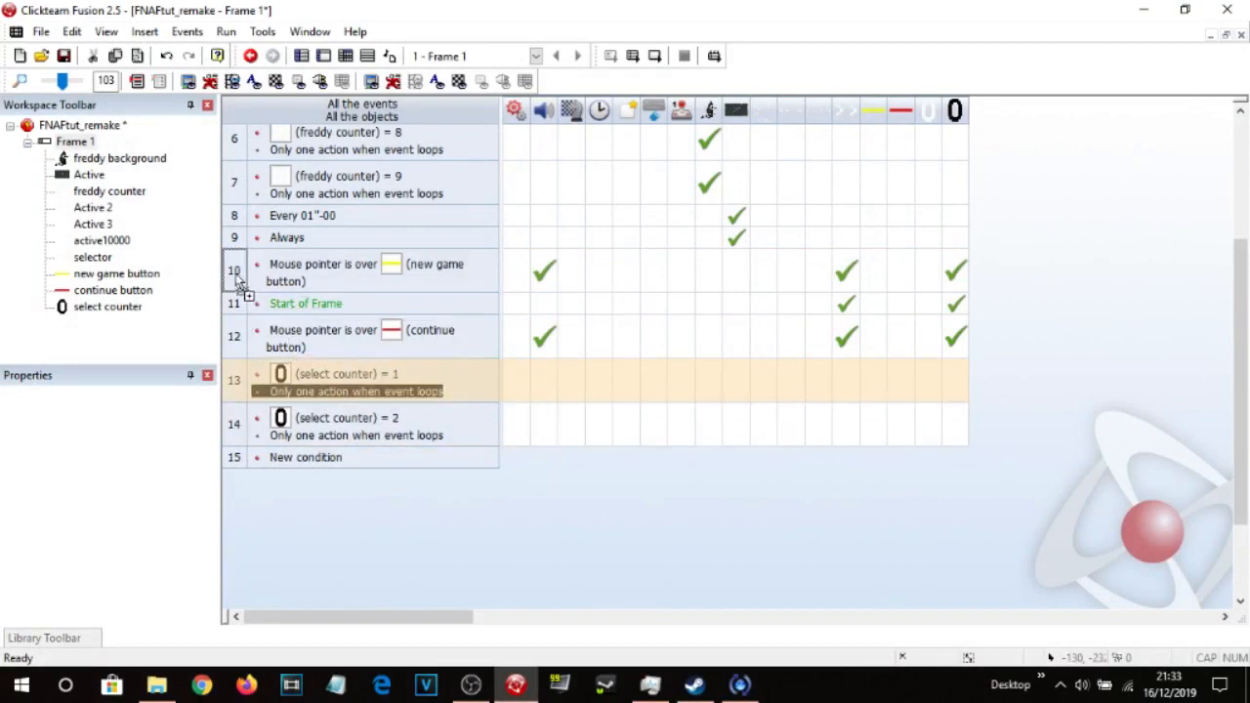
Try copying the "Only one action when event loops" condition to both button hover events and test-run the frame.
left_click_drag(237, 281, 240, 282)
left_click_drag(239, 357, 239, 357)
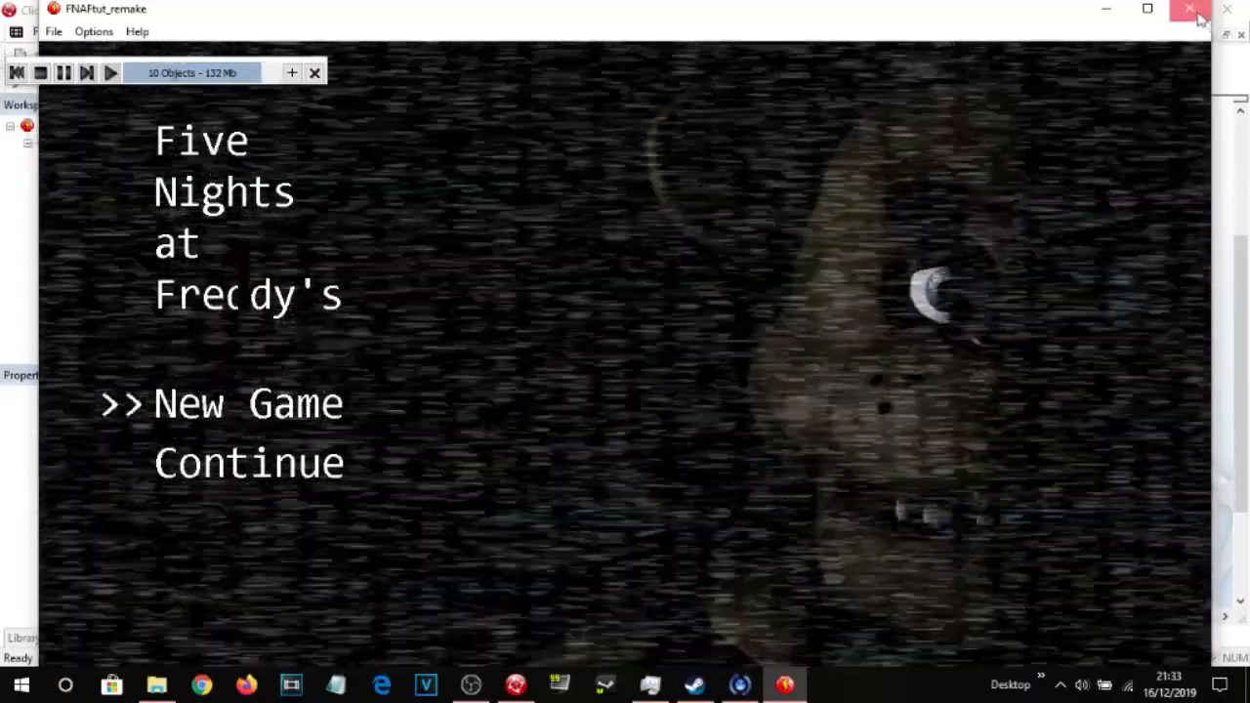
left_click(1190, 8)
Delete the "Only one action when event loops" condition from the new game and continue hover events.
left_click(361, 294)
key("Delete")
left_click(376, 360)
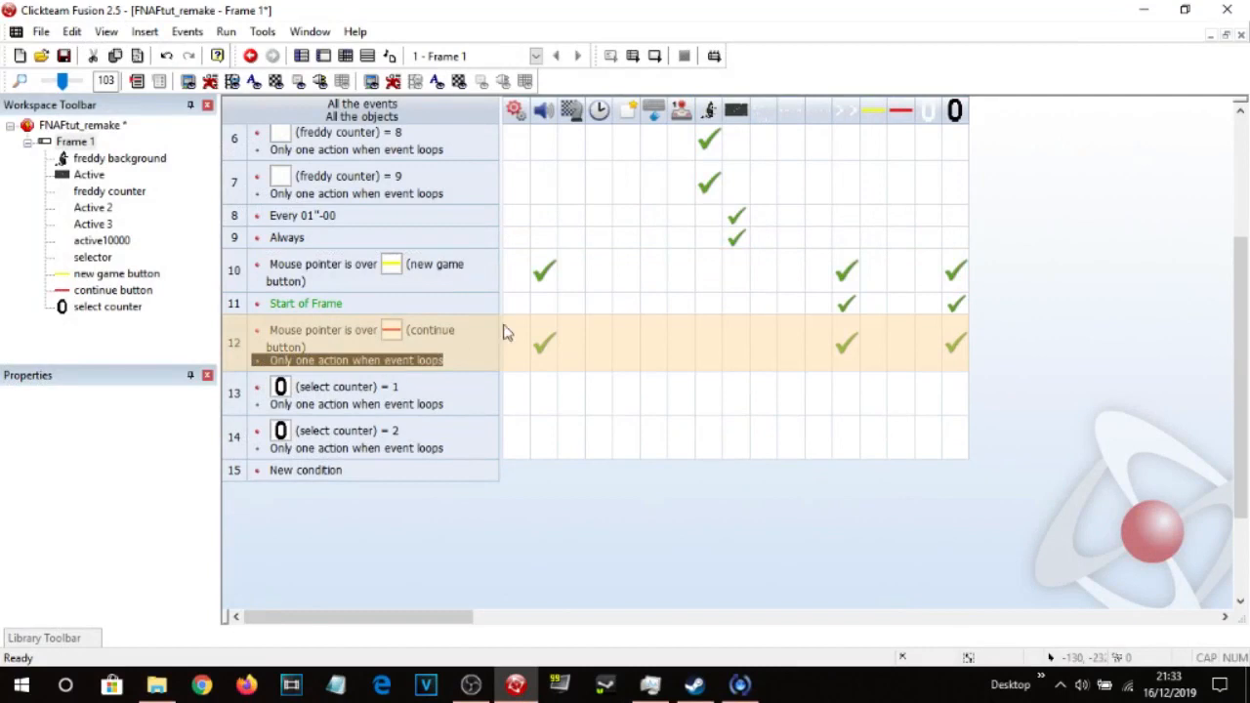
key("Delete")
Move the blip3 sound actions from the hover events back to the select counter = 1 and = 2 events.
left_click(544, 272)
left_click_drag(541, 382, 548, 424)
left_click(544, 341)
key("Delete")
left_click(543, 265)
key("Delete")
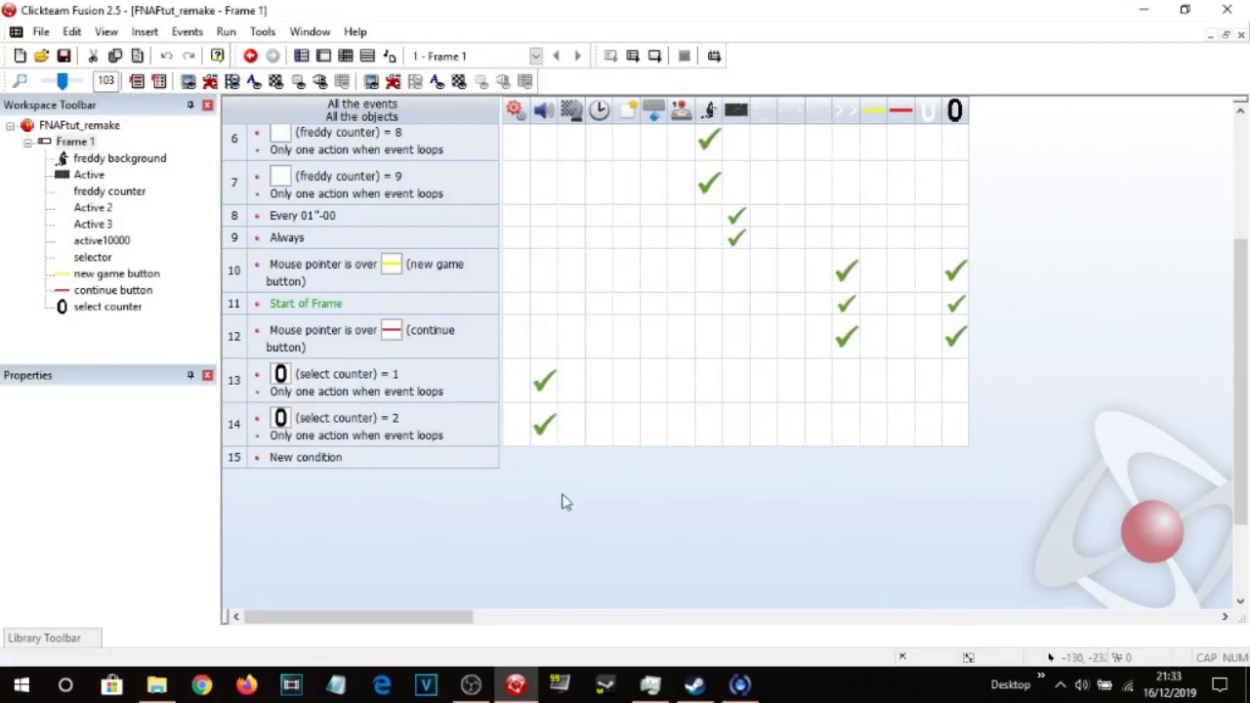
Test-run the frame and, in the frame editor, move the select counter off the title text to below the play area.
left_click(654, 56)
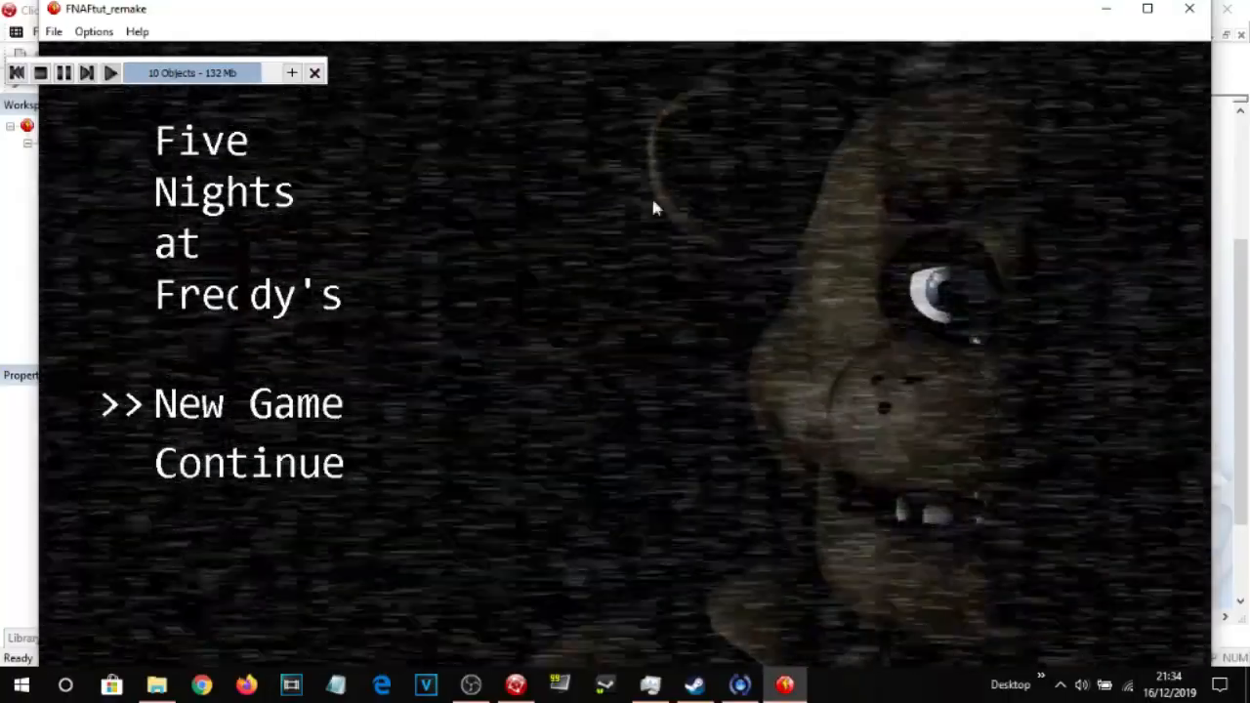
left_click(1195, 10)
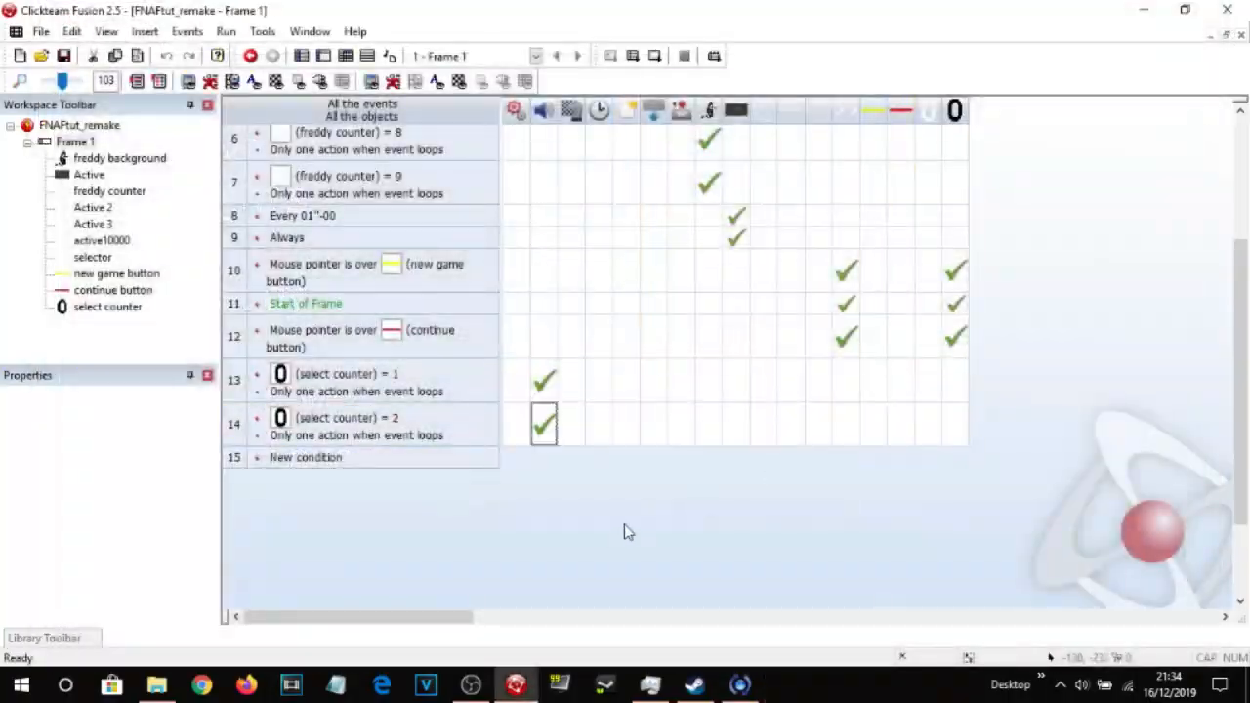
left_click(323, 56)
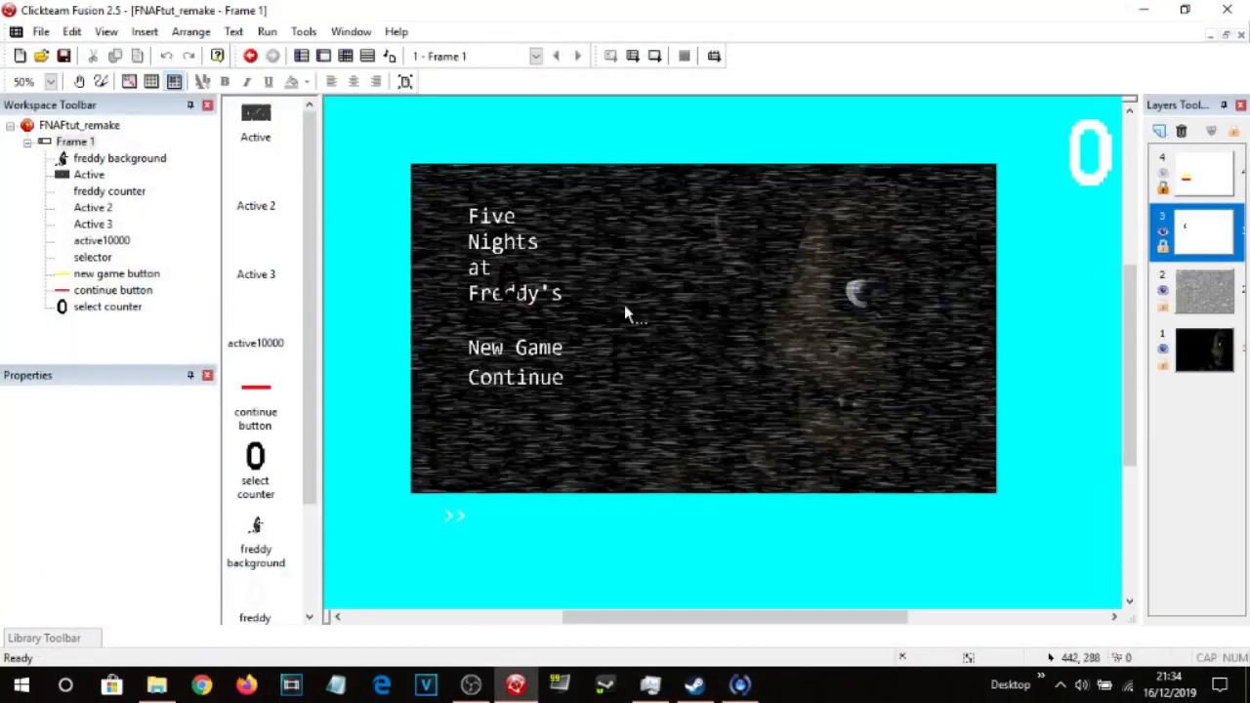
left_click(504, 271)
left_click_drag(781, 533, 785, 540)
left_click(842, 537)
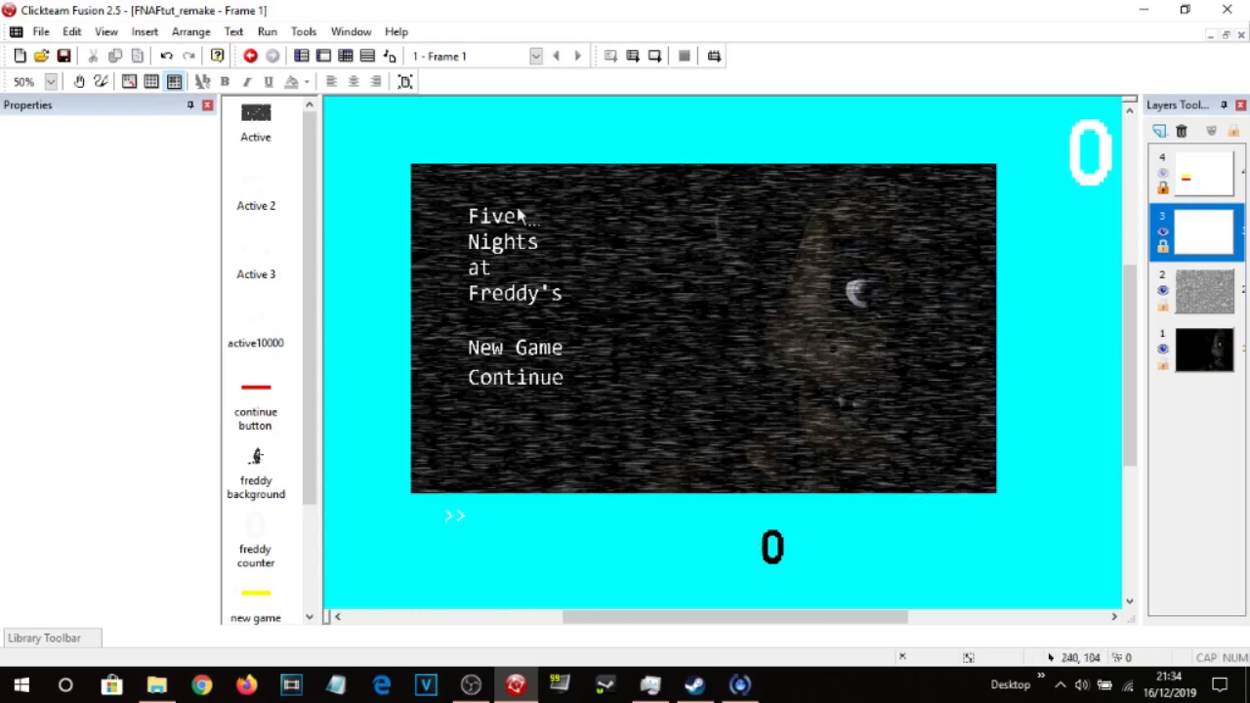
Add a Play and Loop Sample action to the Start of Frame event, using Main Menu Theme.wav with repeat count 0.
left_click(345, 55)
scroll(1104, 332, "down", 3)
scroll(1106, 340, "up", 3)
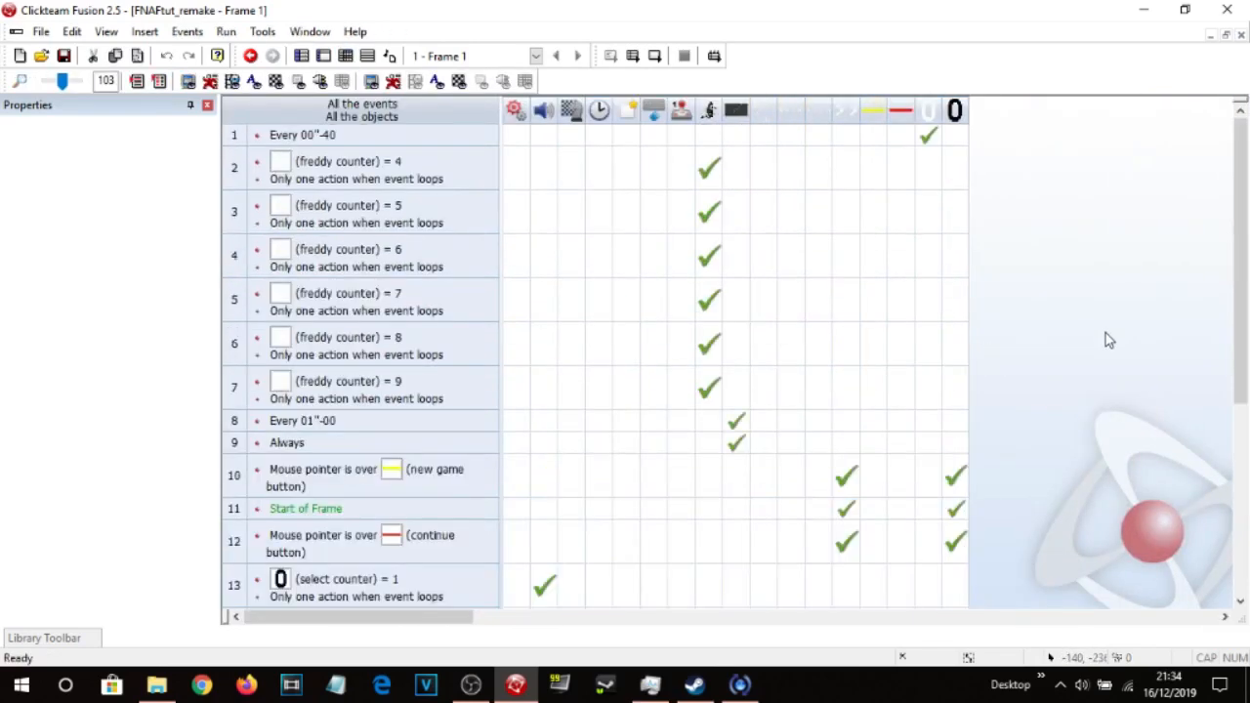
left_click(546, 510)
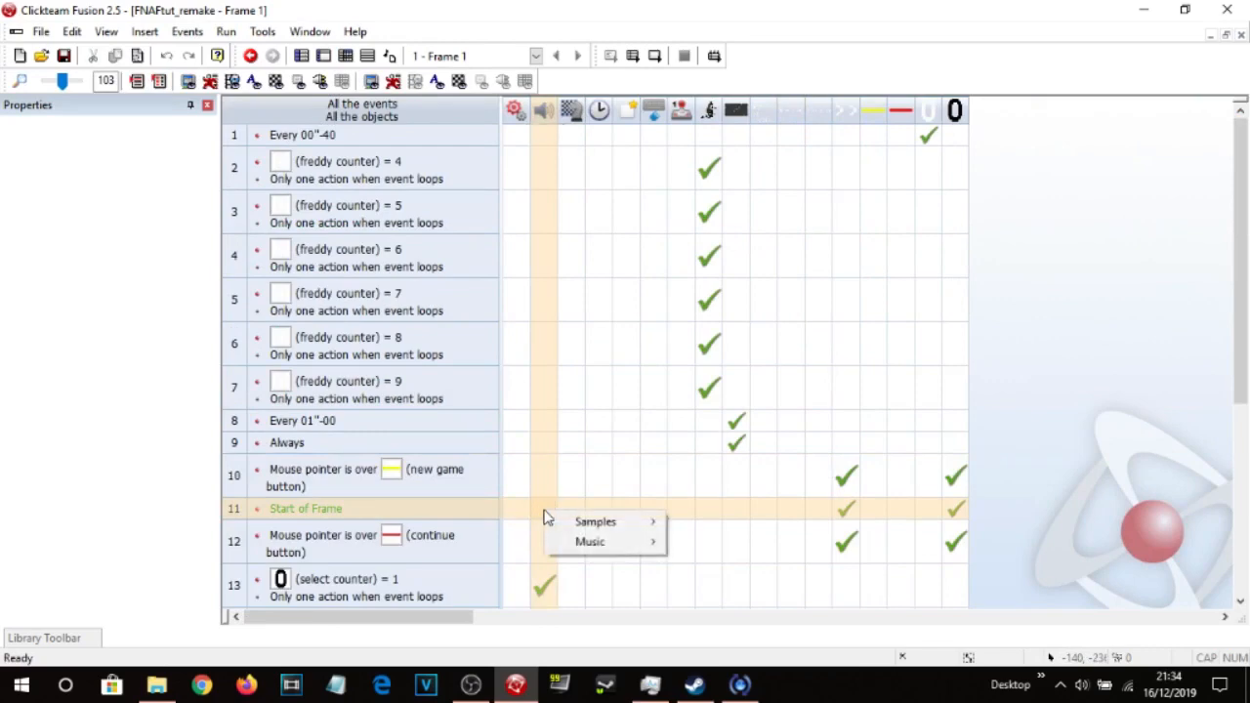
mouse_move(600, 526)
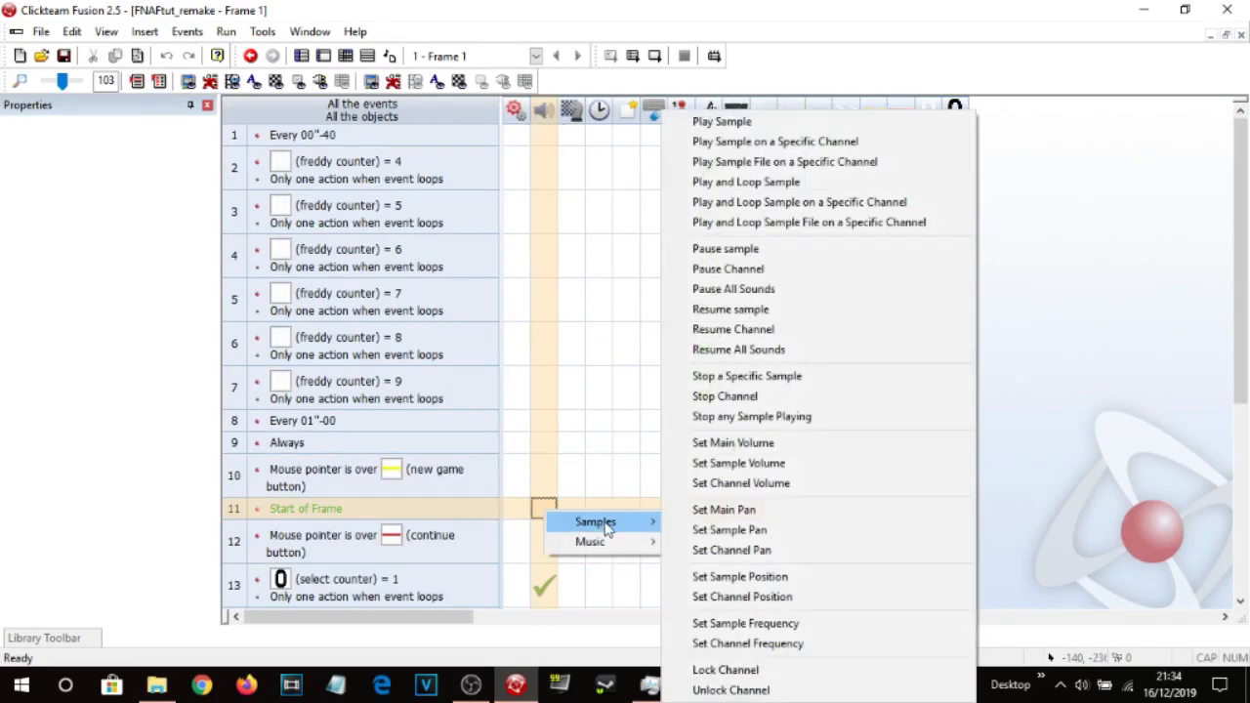
left_click(749, 183)
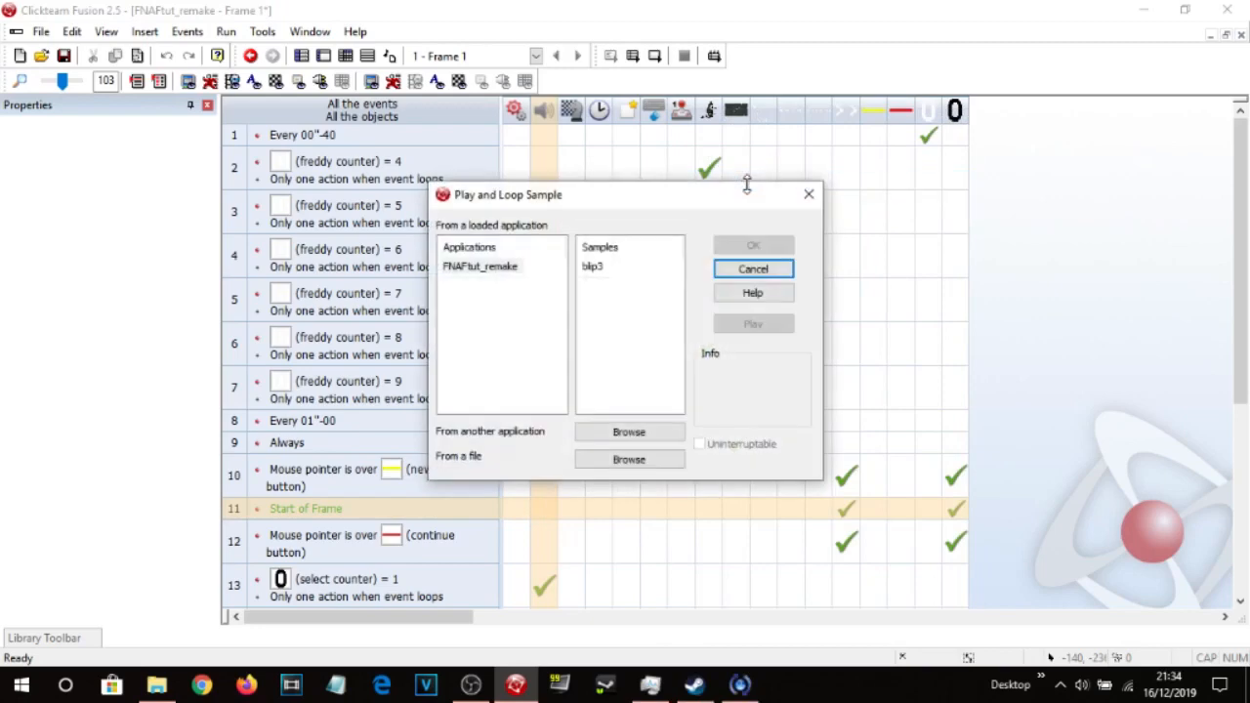
left_click(626, 461)
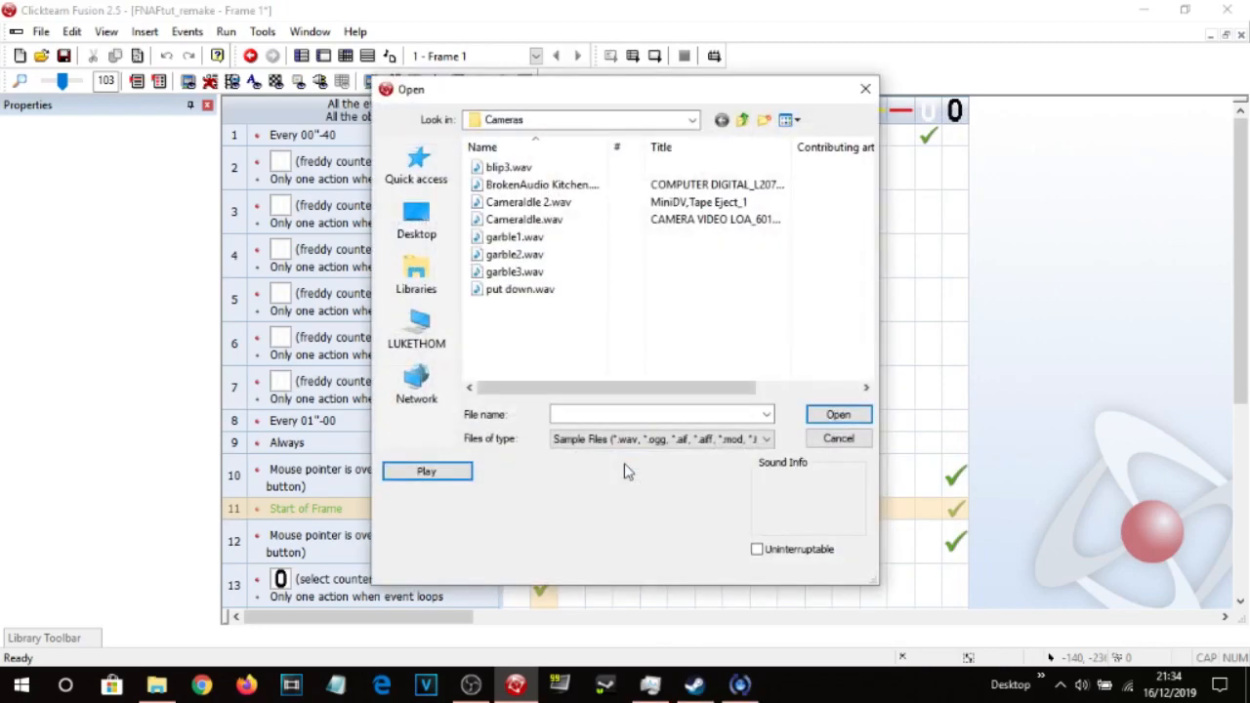
left_click(742, 119)
double_click(516, 238)
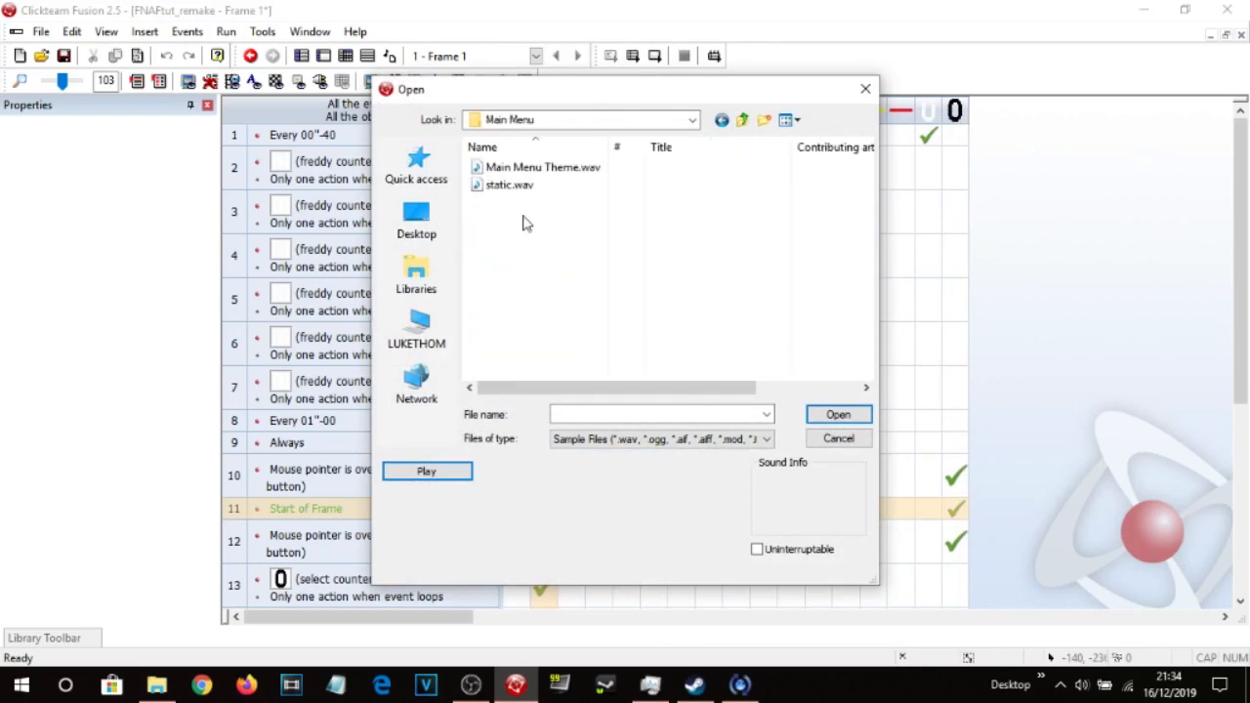
left_click(523, 167)
left_click(839, 416)
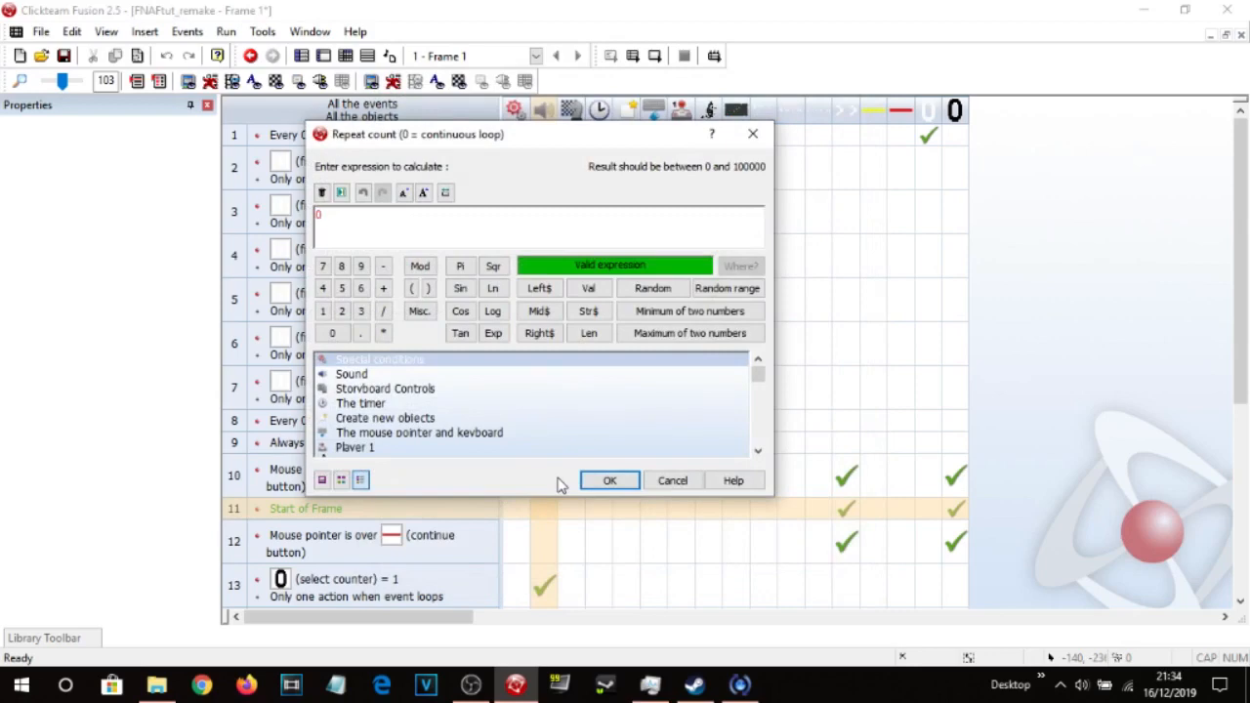
left_click(615, 480)
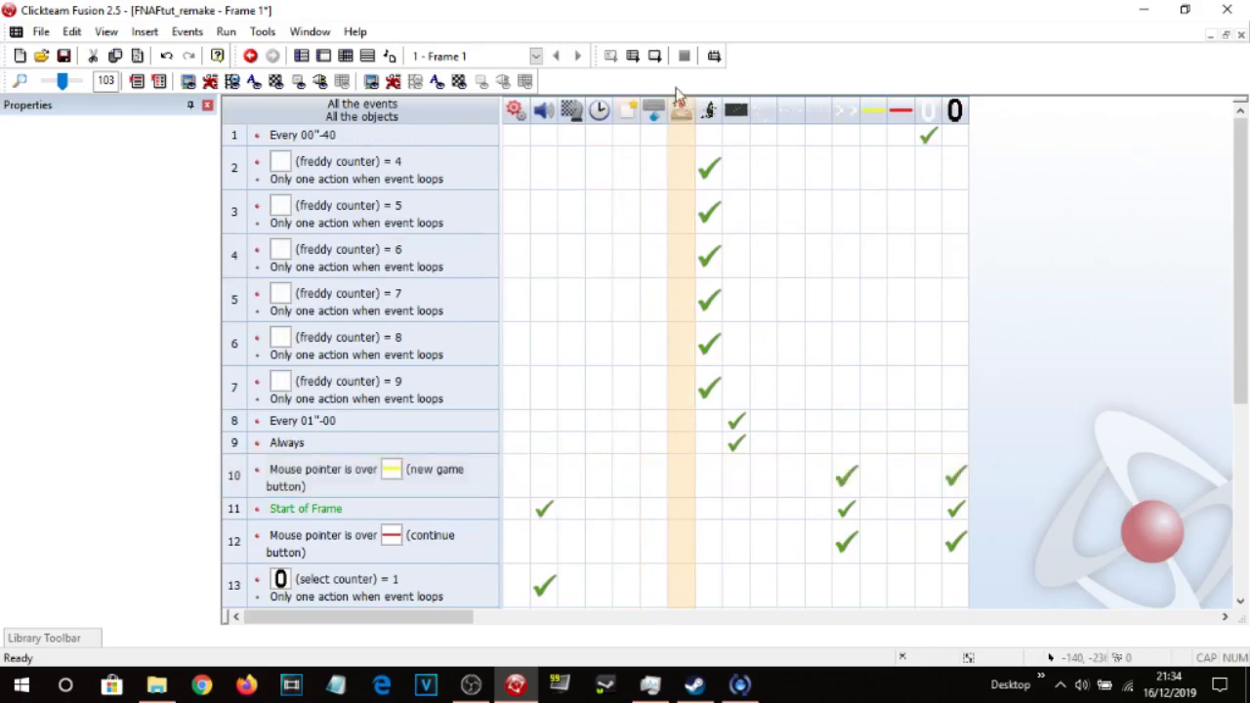
Test-run the frame, check the desktop audio level in OBS, and close the running application.
left_click(654, 55)
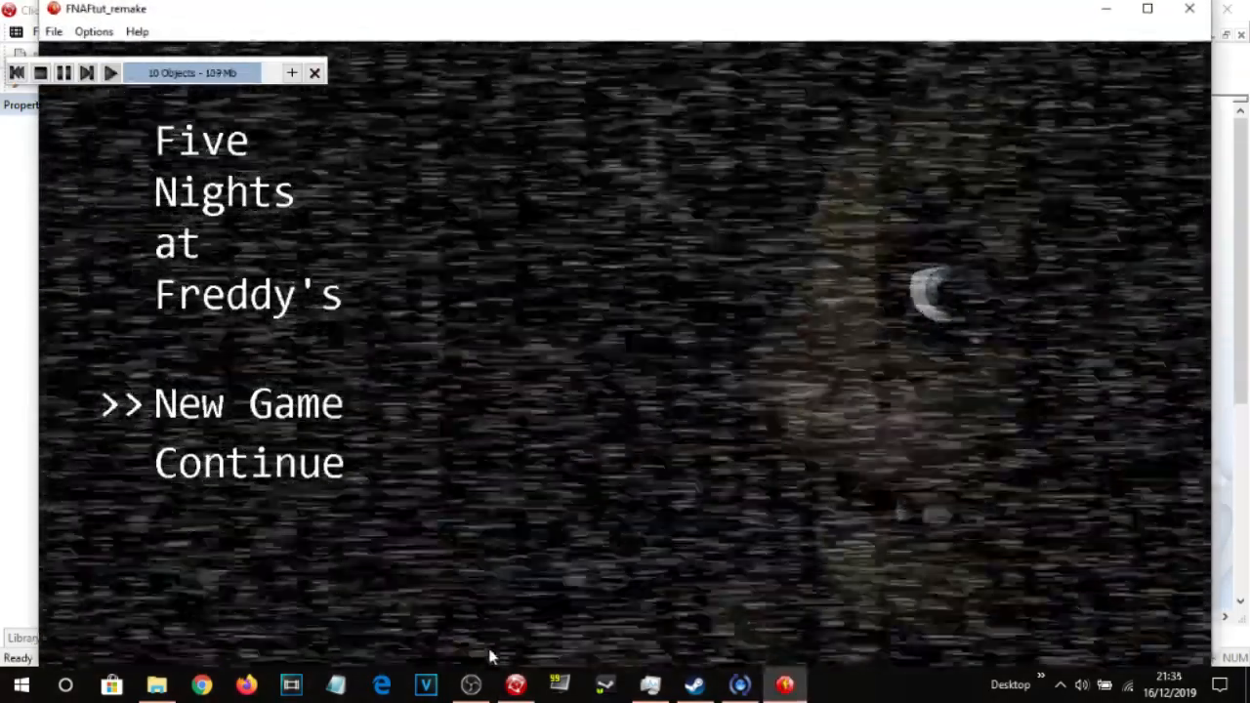
left_click(472, 694)
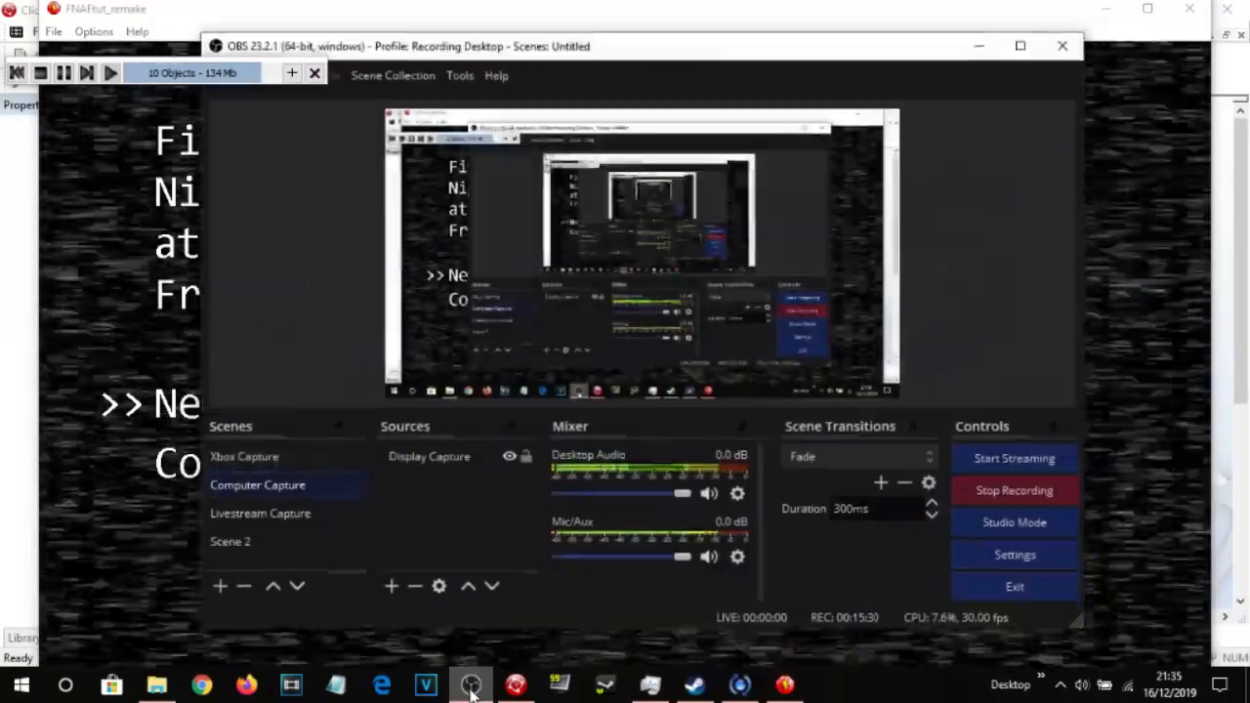
left_click(475, 687)
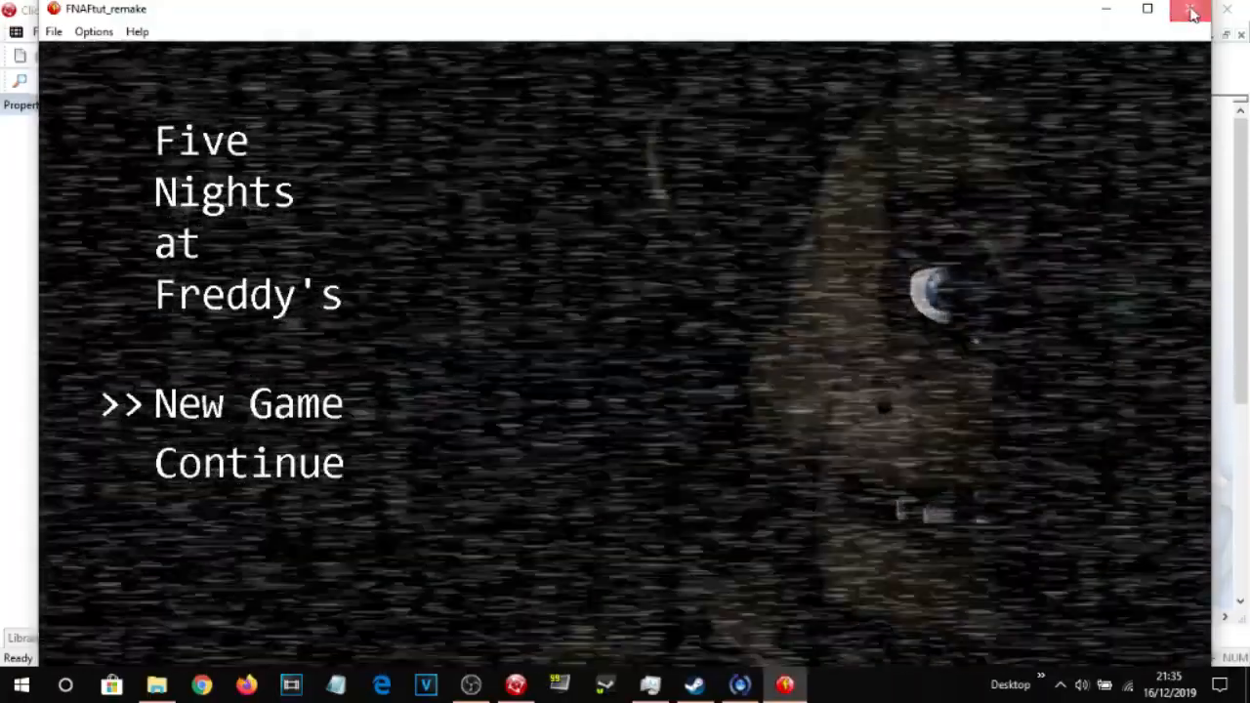
left_click(1191, 10)
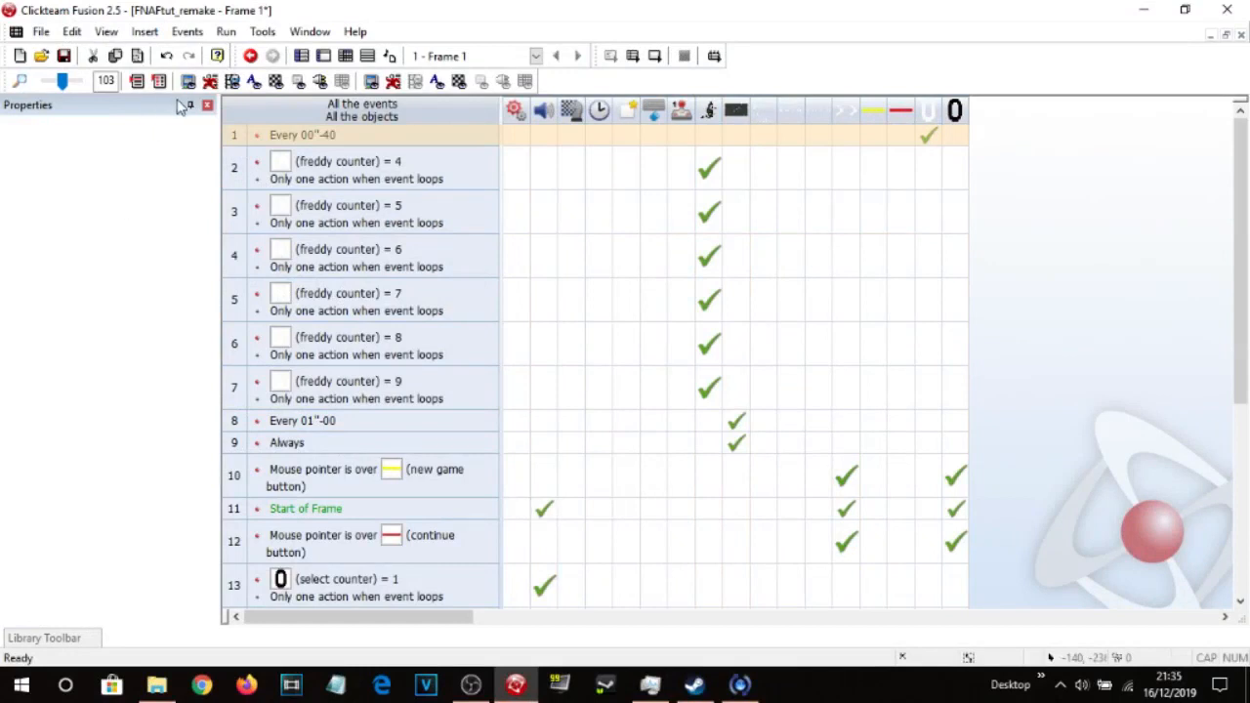
Dock the Properties window beneath the Workspace Toolbar and increase its height.
left_click(323, 56)
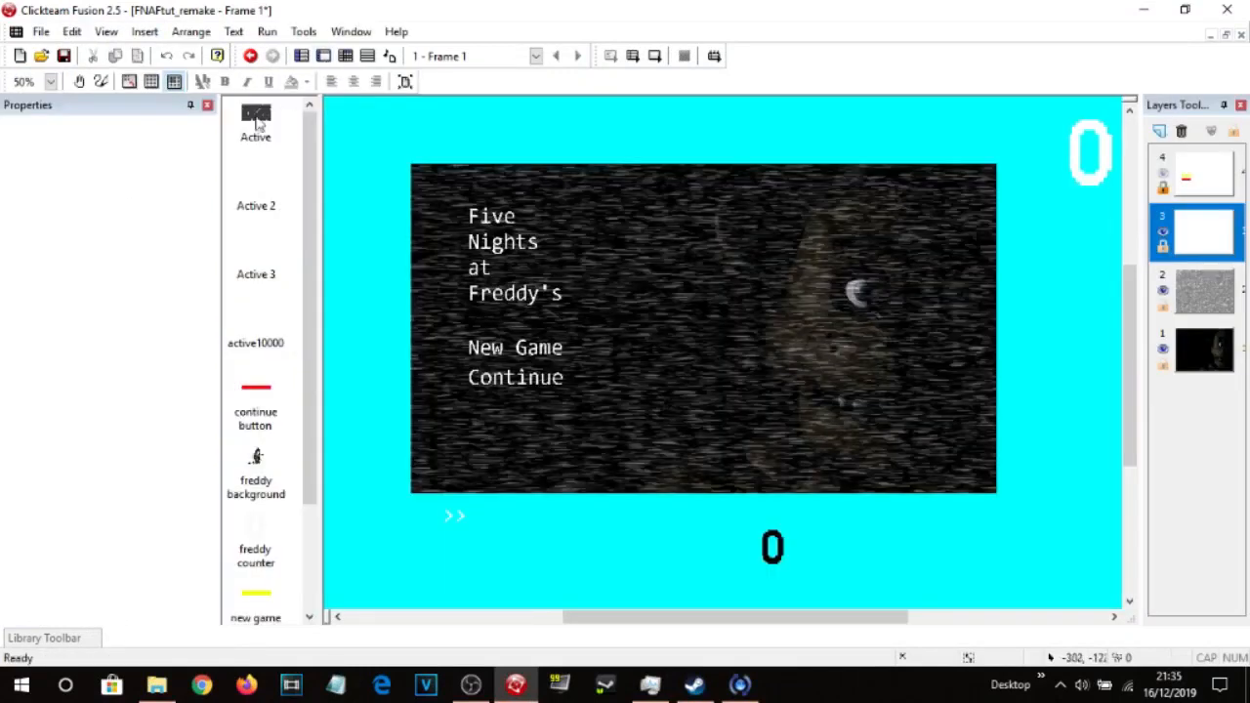
left_click_drag(161, 115, 5, 640)
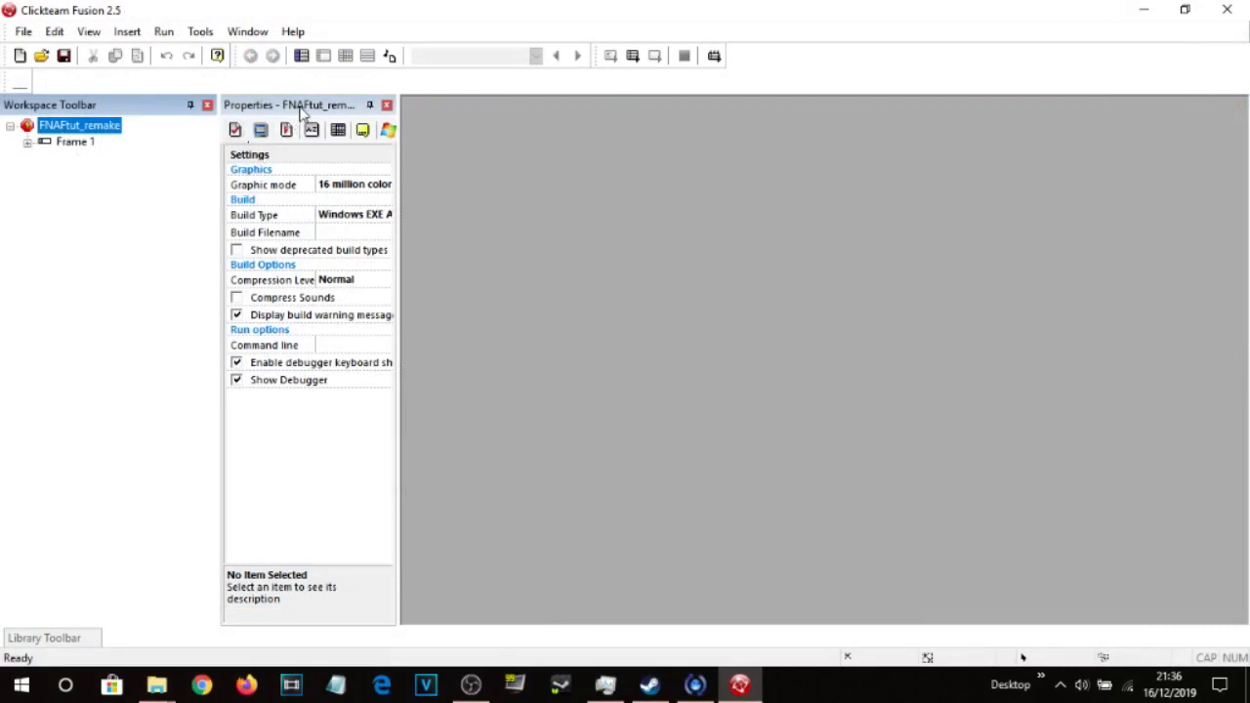
left_click_drag(304, 112, 105, 397)
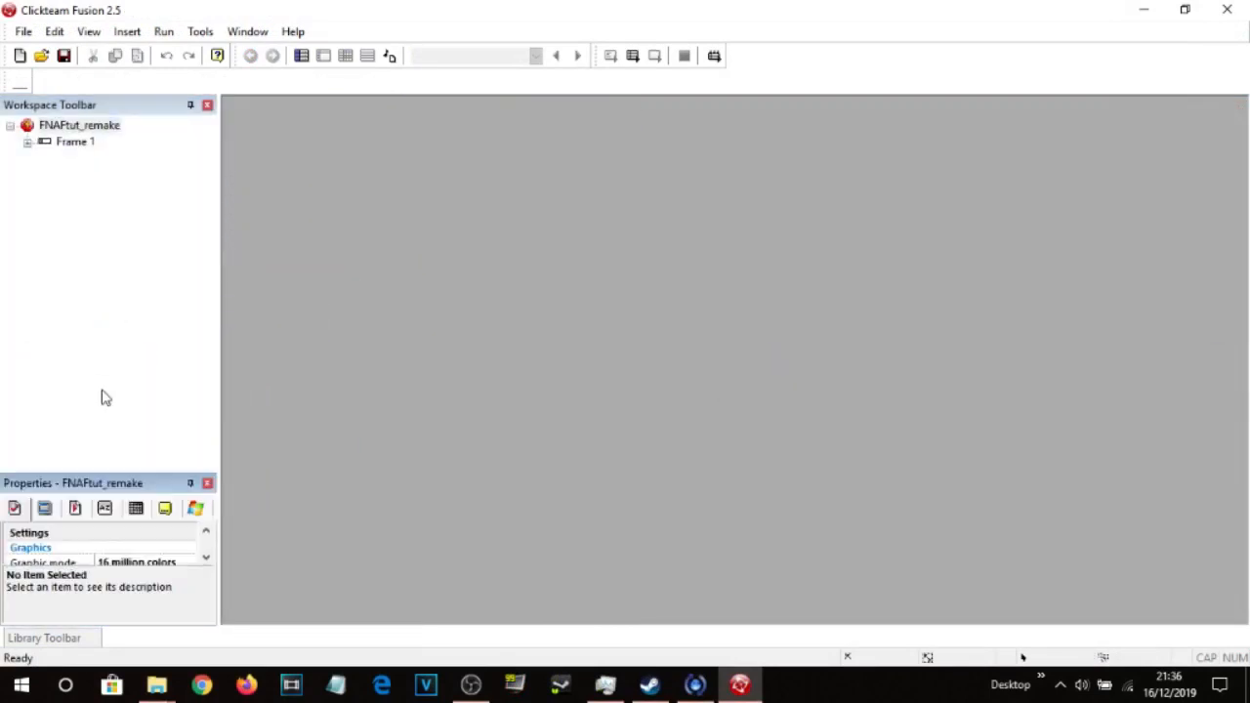
left_click_drag(122, 470, 120, 406)
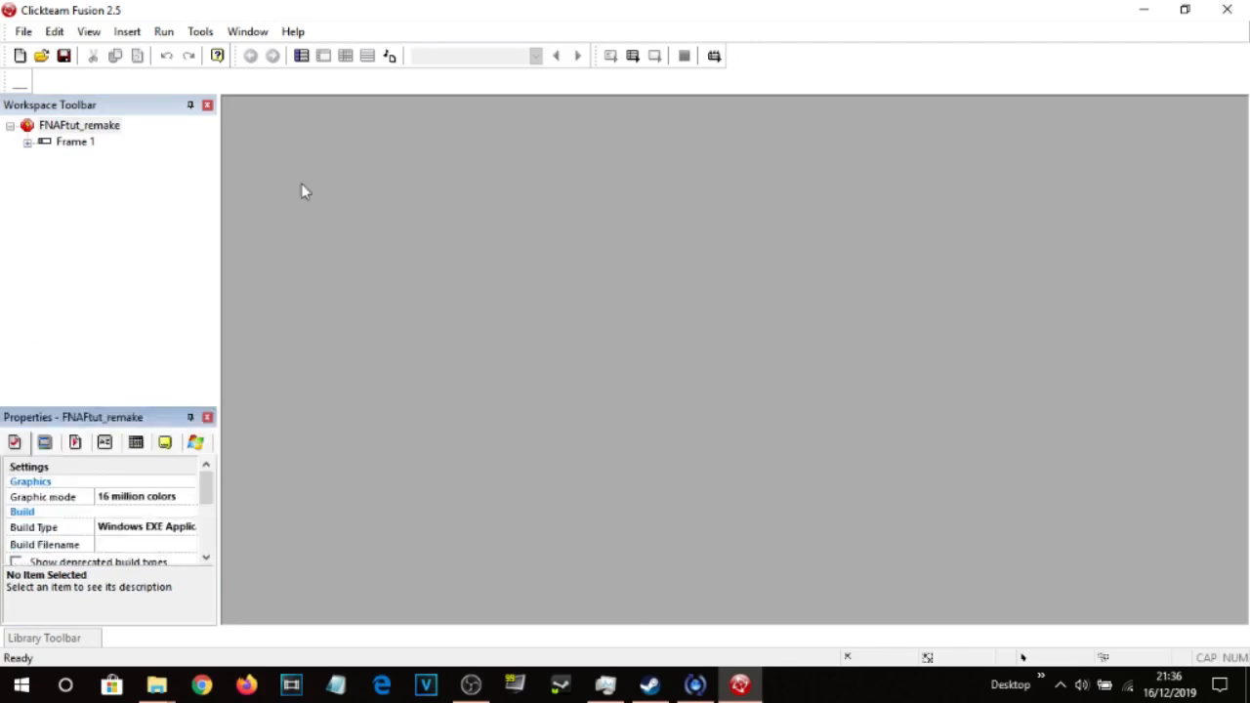
Open Frame 1 in the frame editor with the whole play area in view and nothing selected.
double_click(44, 144)
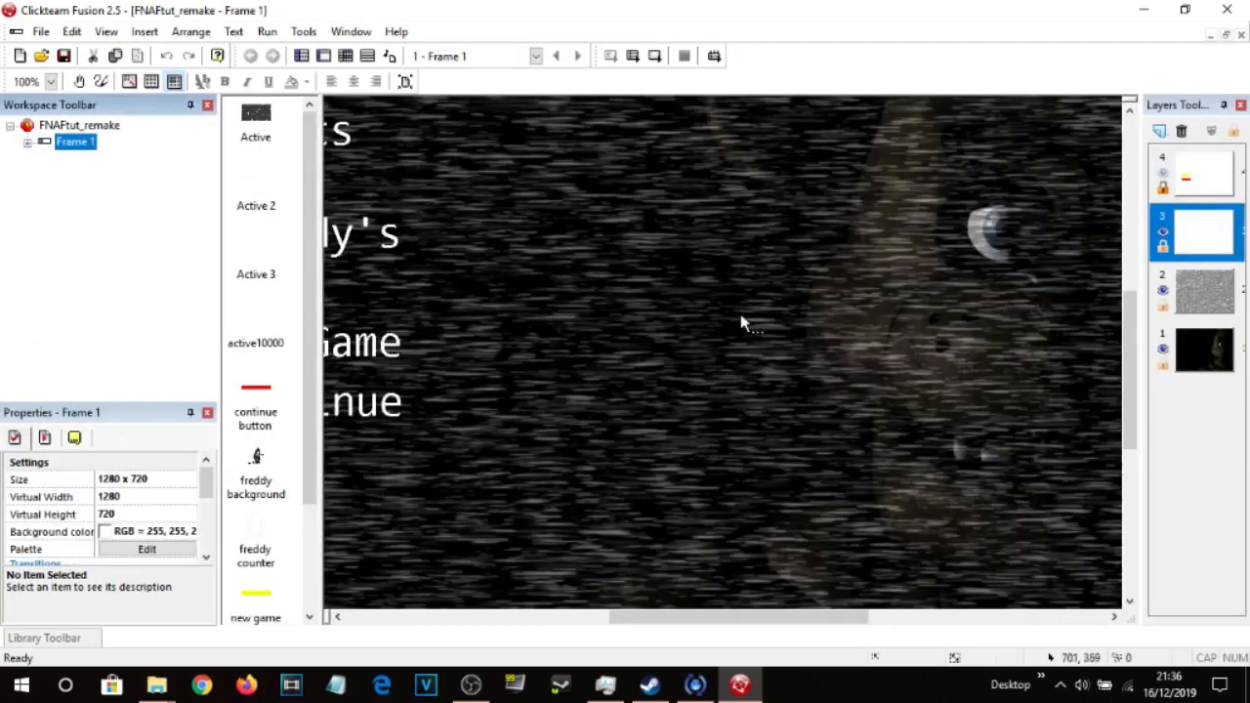
scroll(698, 325, "down", 2, "ctrl")
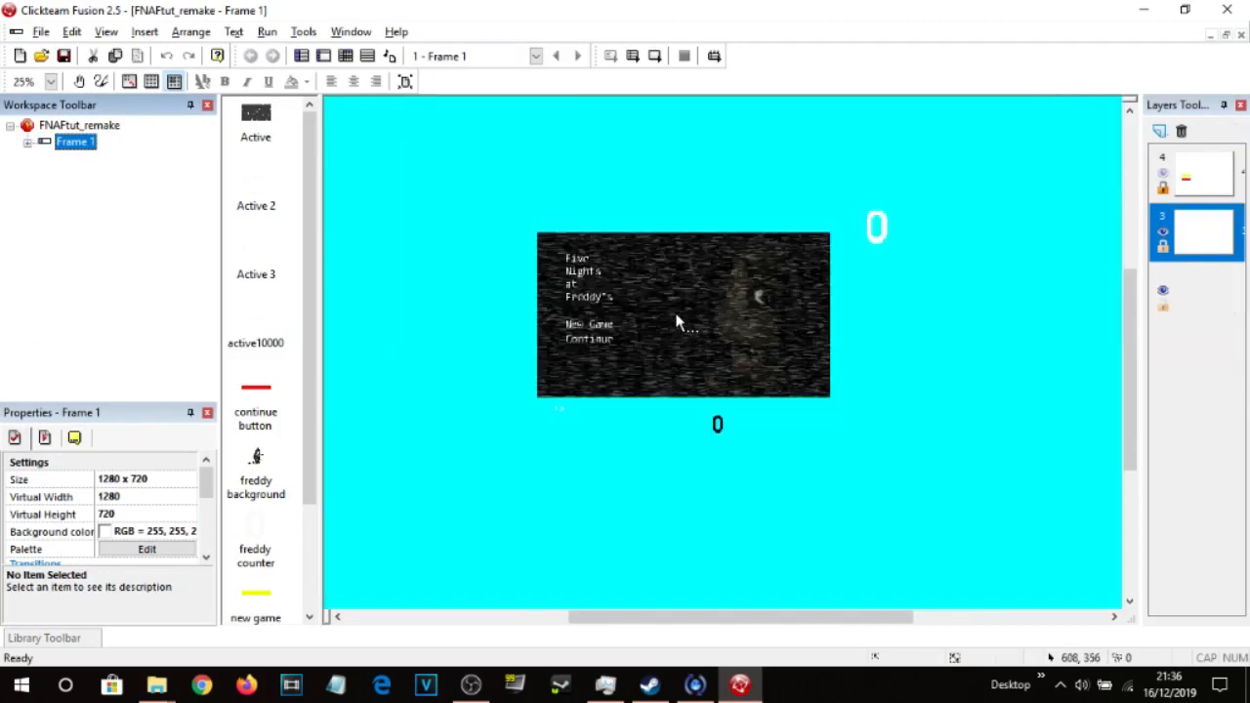
scroll(675, 321, "up", 1, "ctrl")
middle_click_drag(859, 248, 875, 268)
left_click(819, 135)
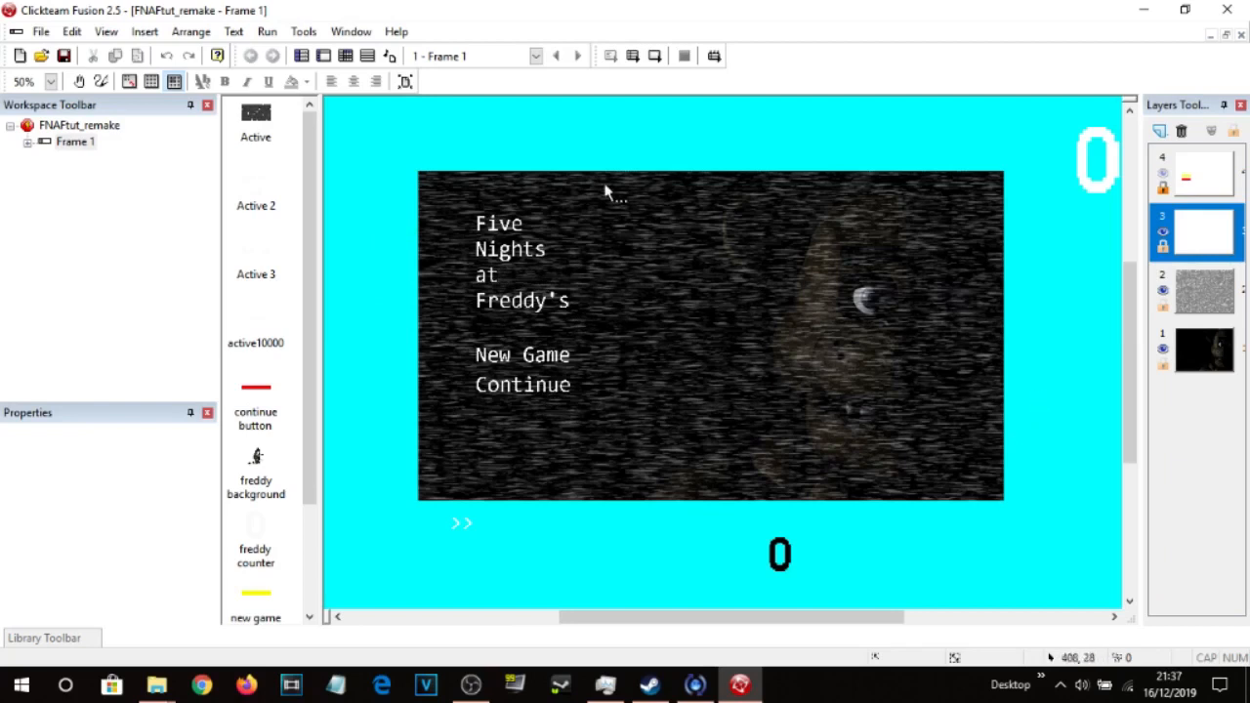
Open the FNAFtut_remake storyboard and add a second frame to the application.
double_click(27, 127)
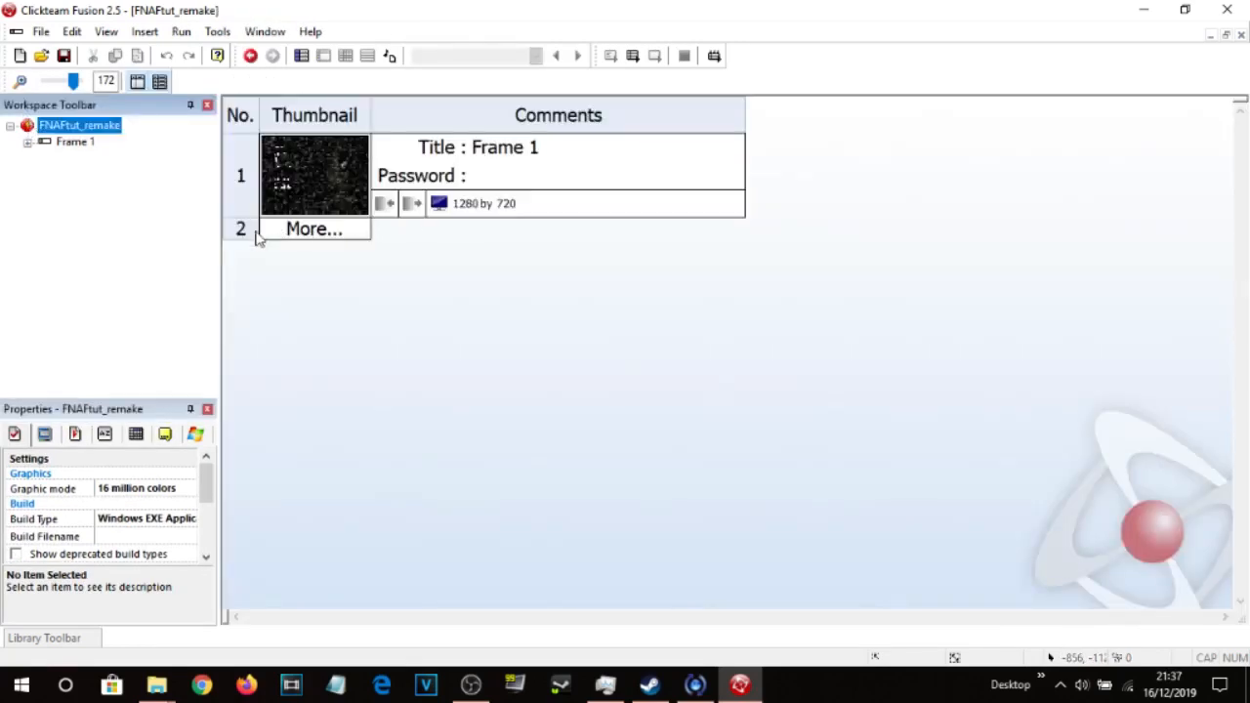
left_click(295, 240)
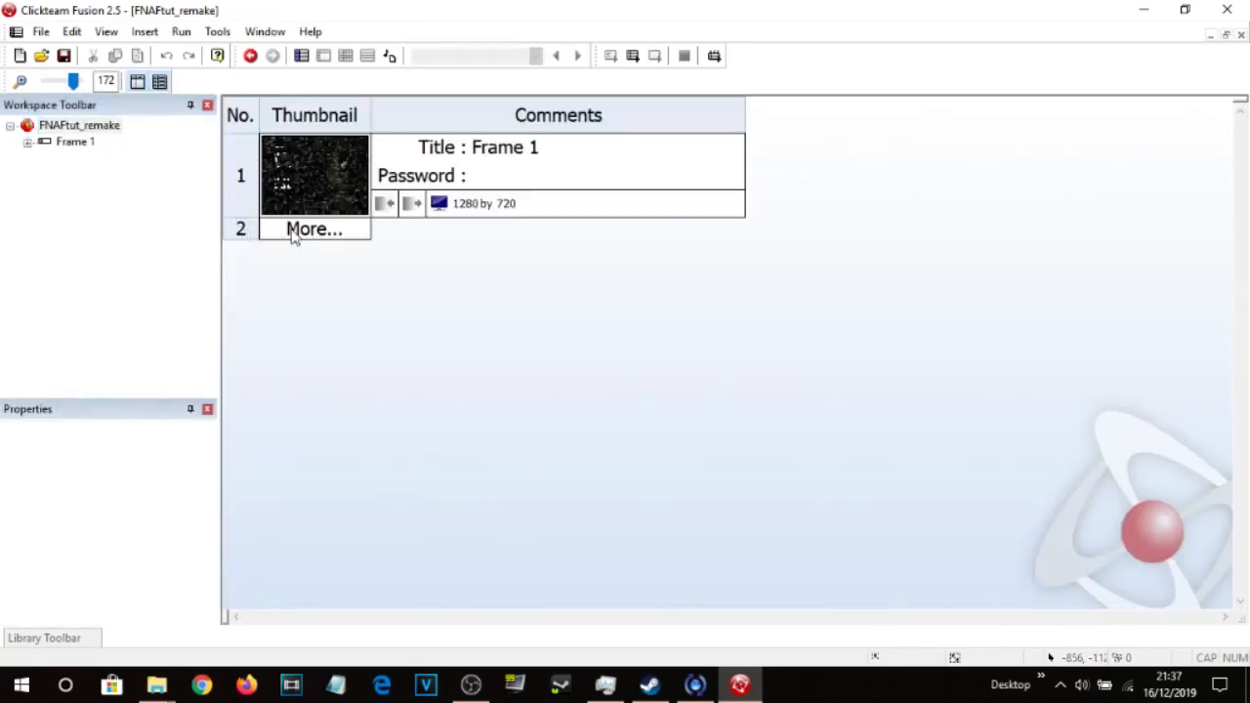
left_click(247, 237)
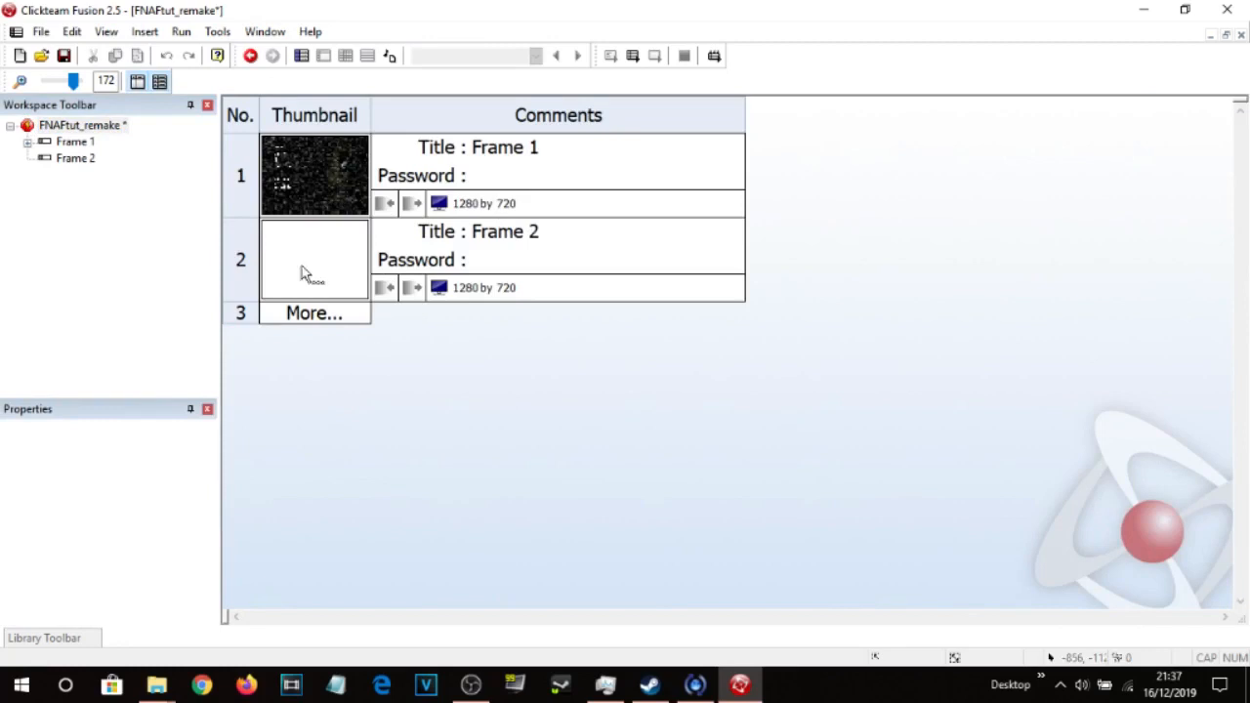
Rename the first frame in the storyboard as title screen.
left_click(514, 147)
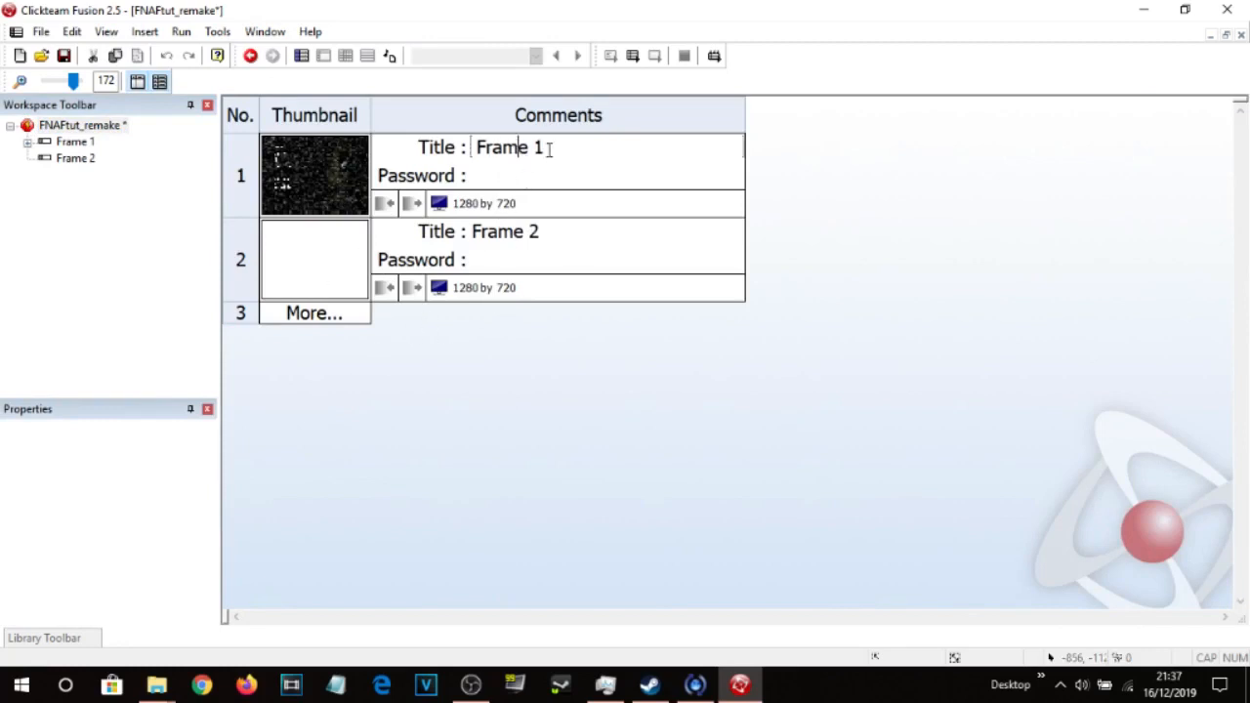
left_click_drag(549, 149, 474, 148)
type("title")
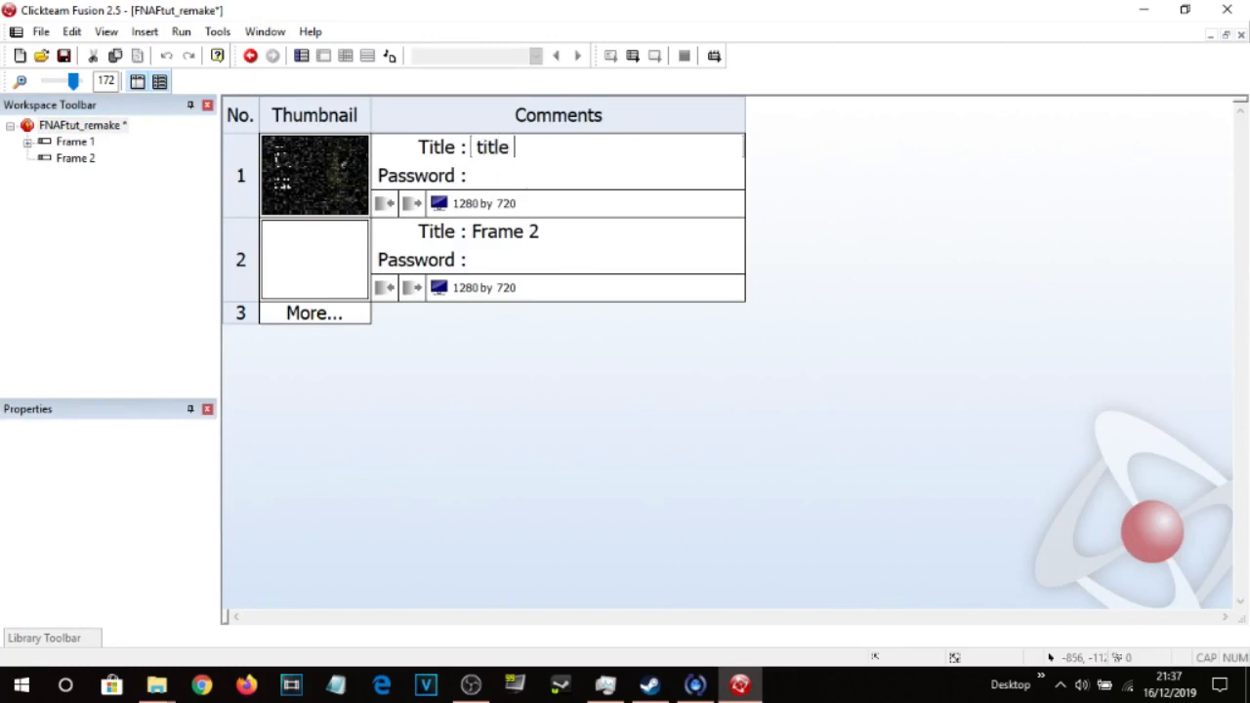
type(" screen")
left_click(332, 151)
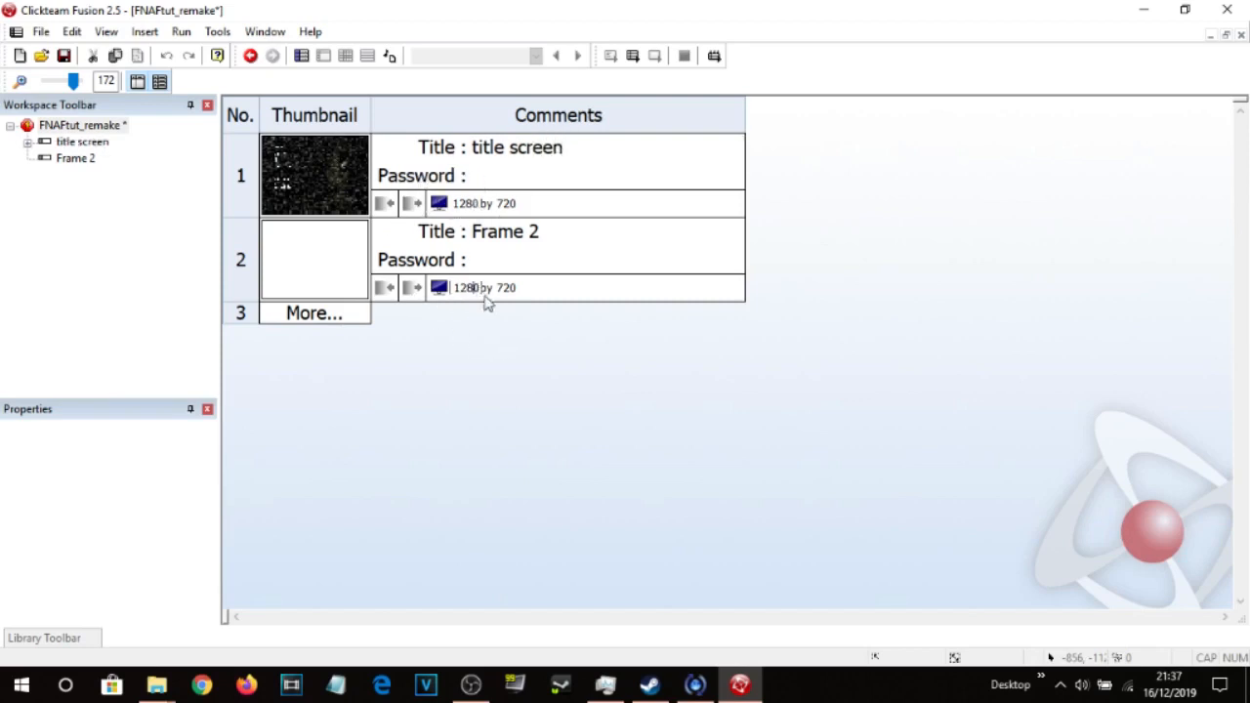
Rename the second frame in the storyboard as game.
left_click(514, 234)
left_click_drag(547, 231, 359, 245)
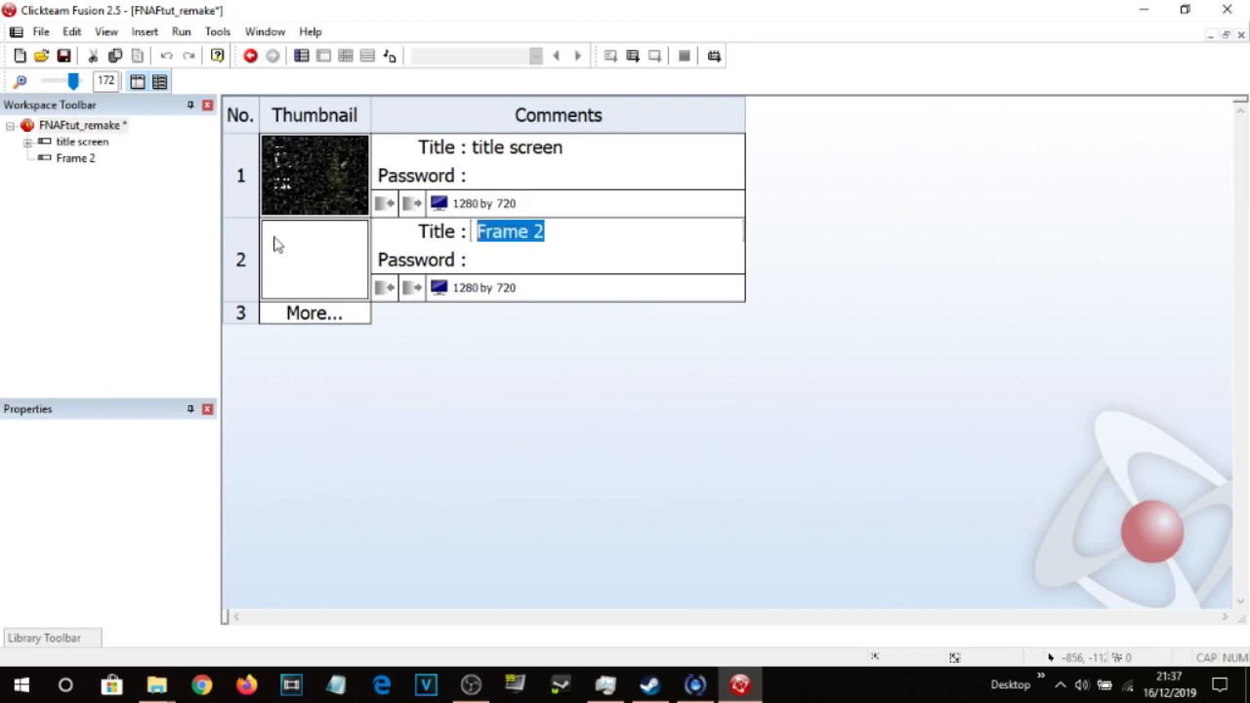
type("game")
key("Return")
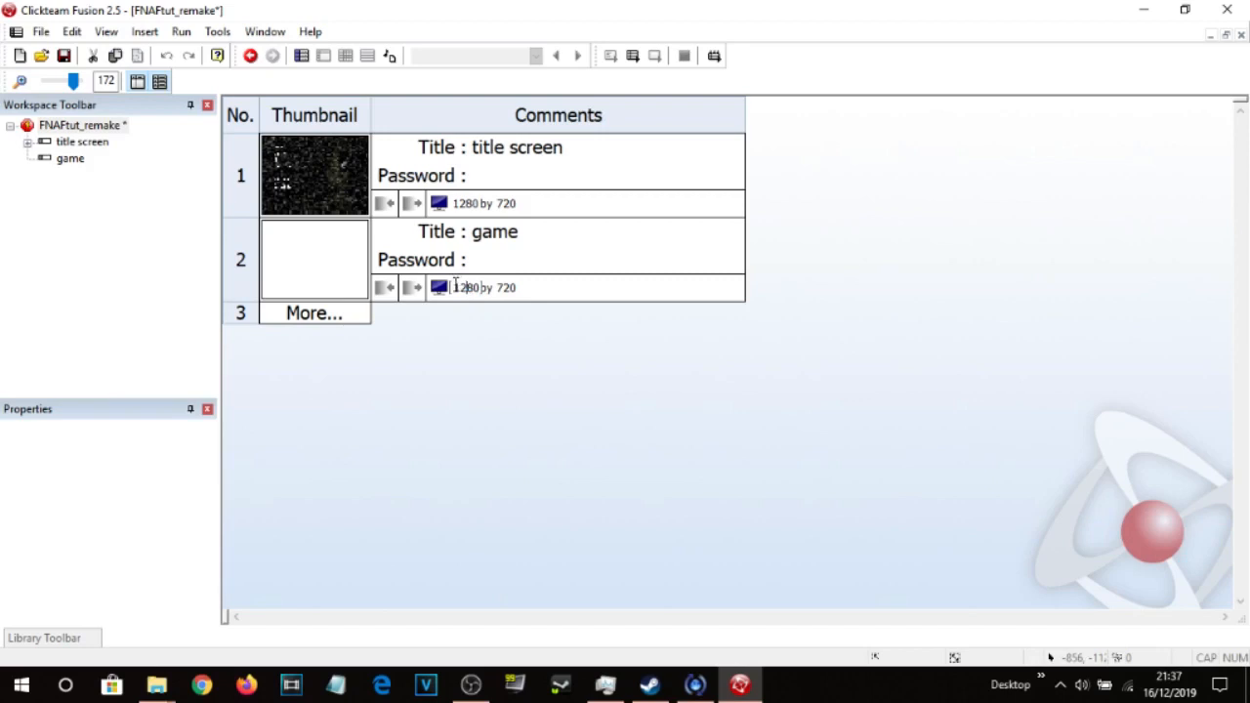
Set the game frame's width to 1600 and open that frame in the frame editor.
type("1600")
key("Return")
double_click(243, 261)
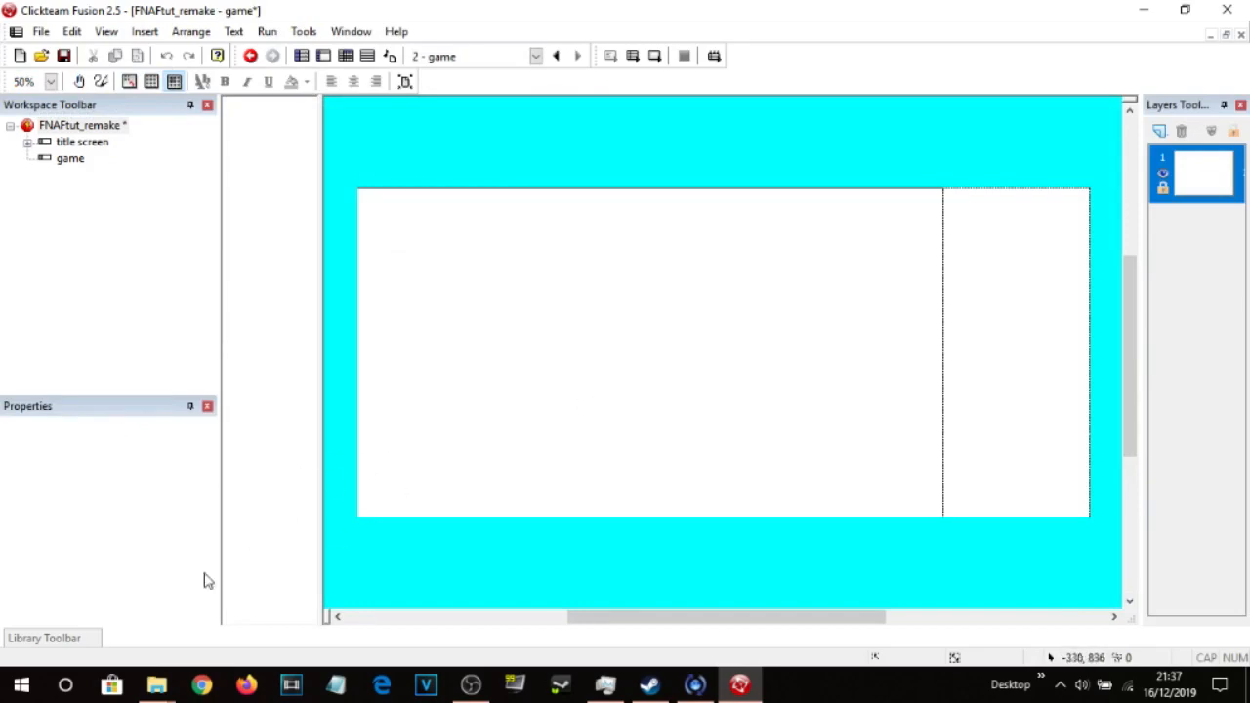
Close the Clickteam Stuff folder window and navigate the remaining Cameras folder window to the FNAF Textures\Office folder.
left_click(157, 687)
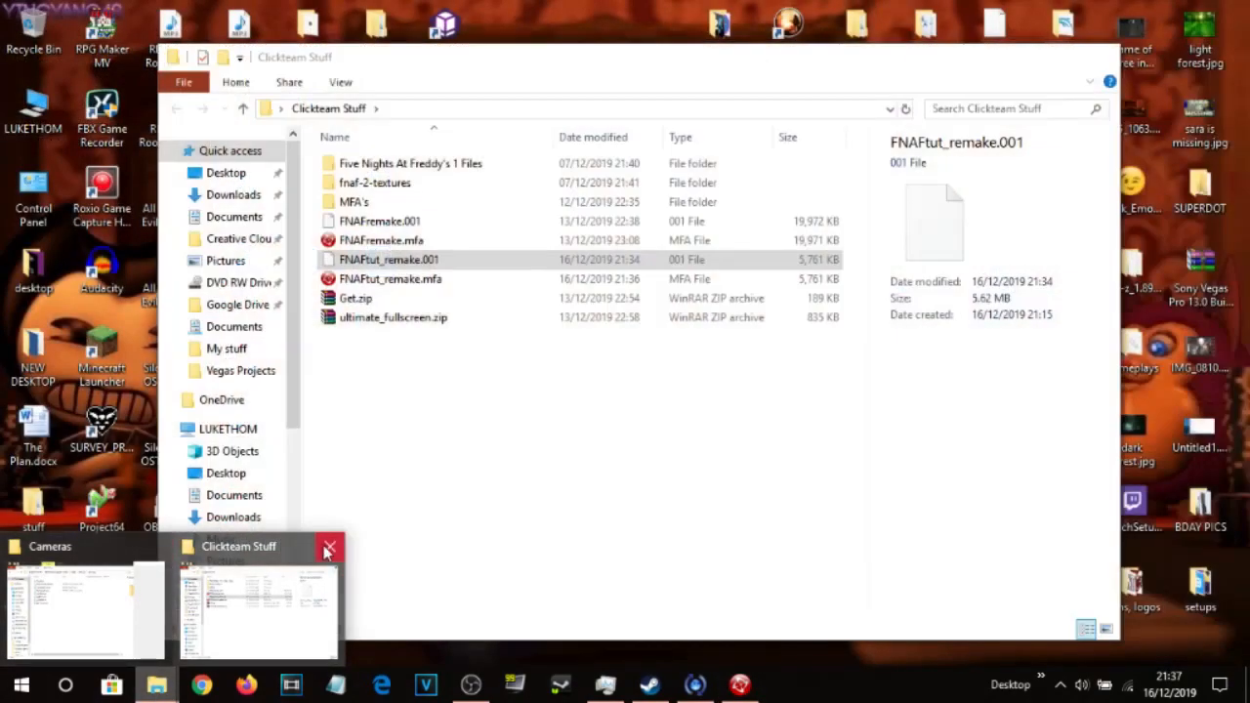
left_click(327, 553)
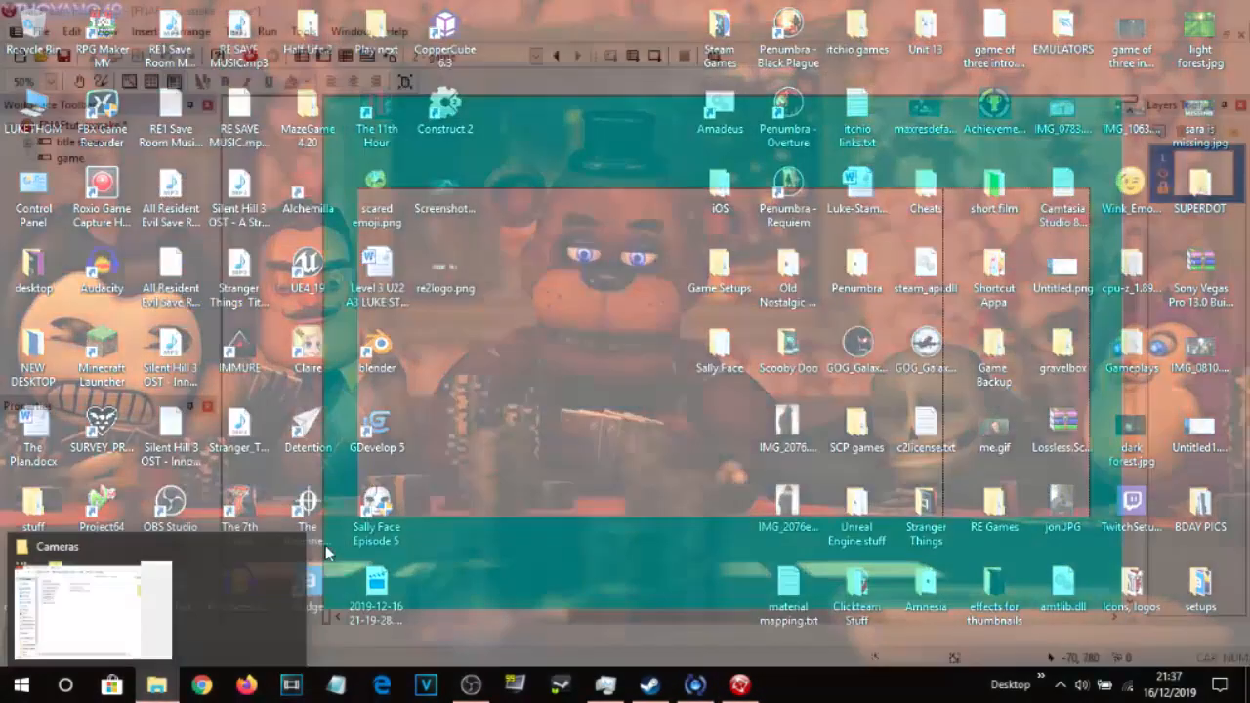
left_click(182, 605)
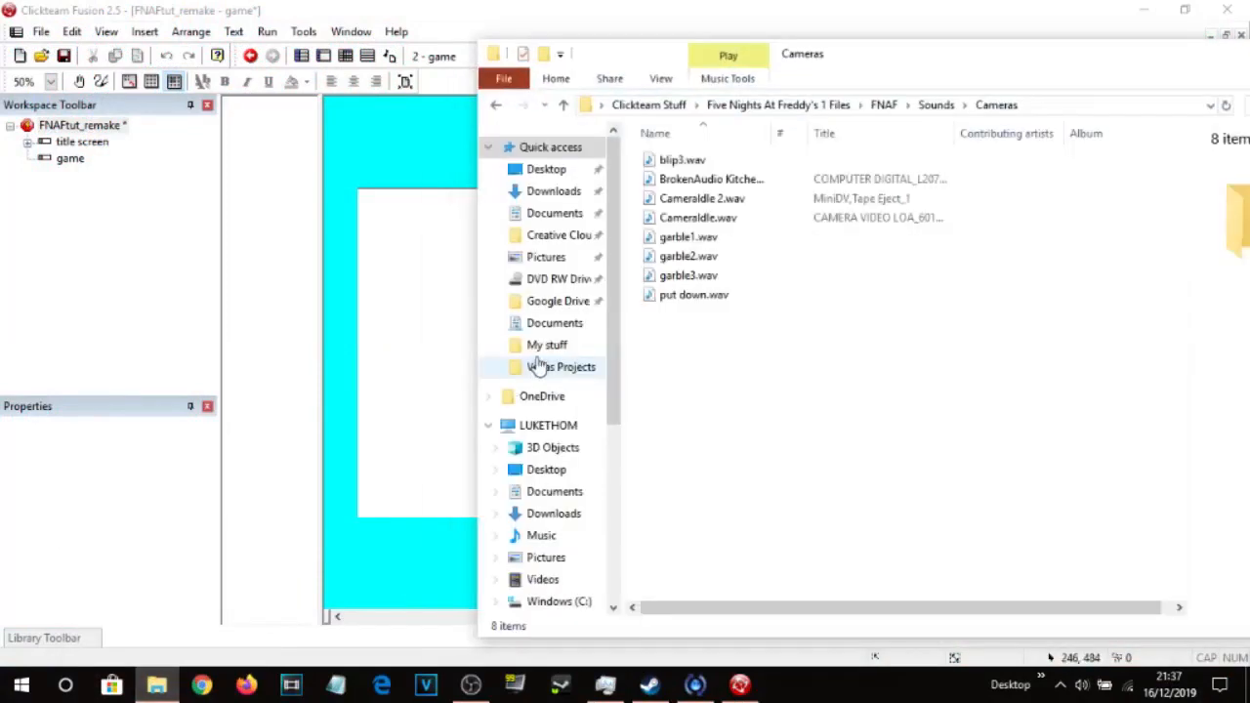
left_click(496, 108)
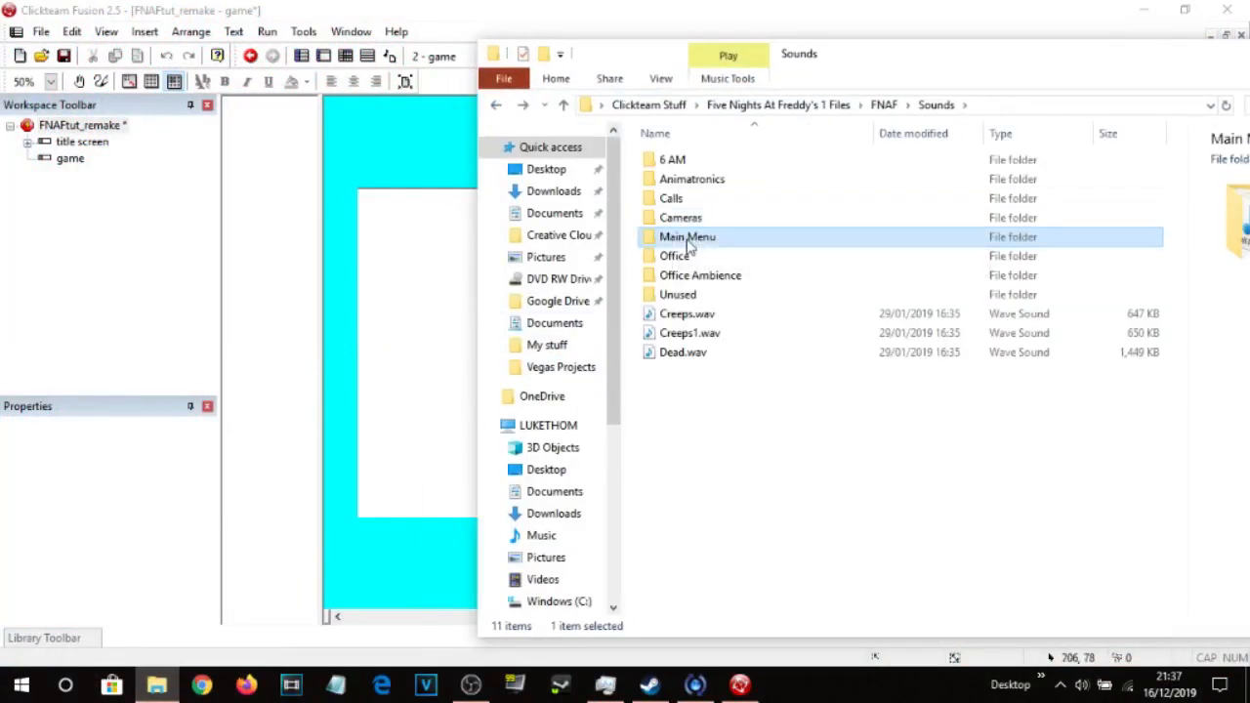
double_click(682, 238)
left_click(497, 109)
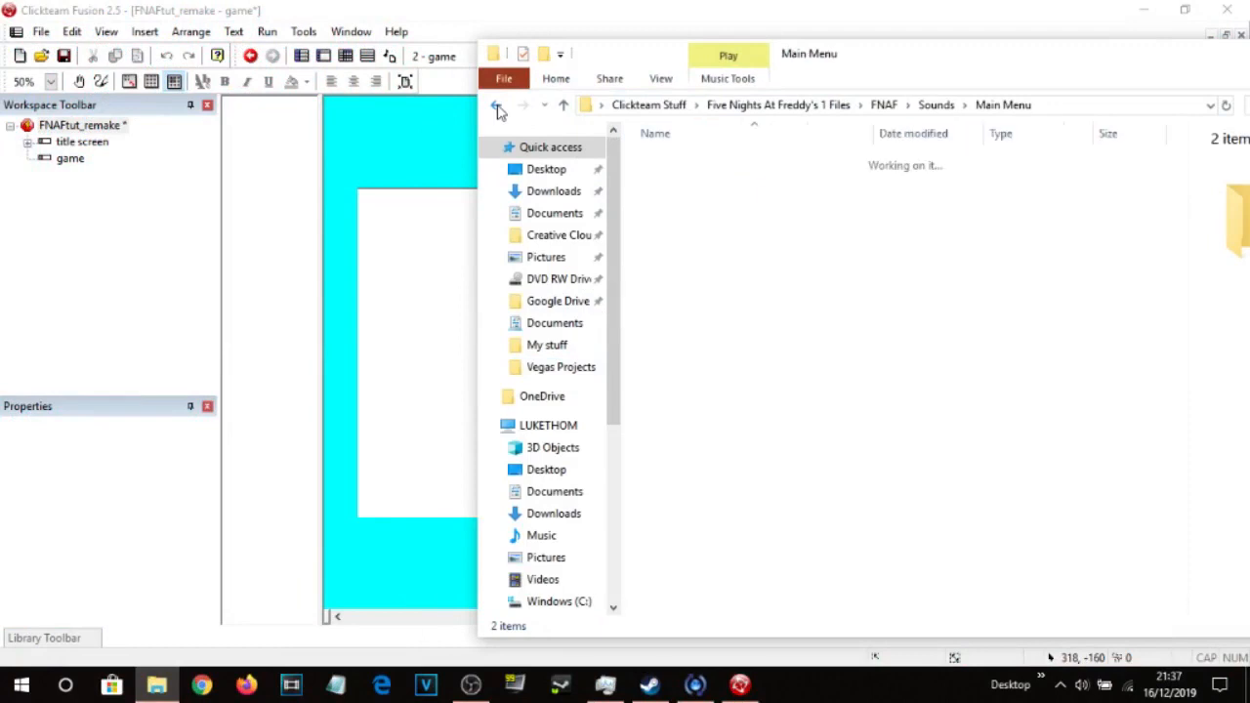
left_click(497, 109)
double_click(697, 186)
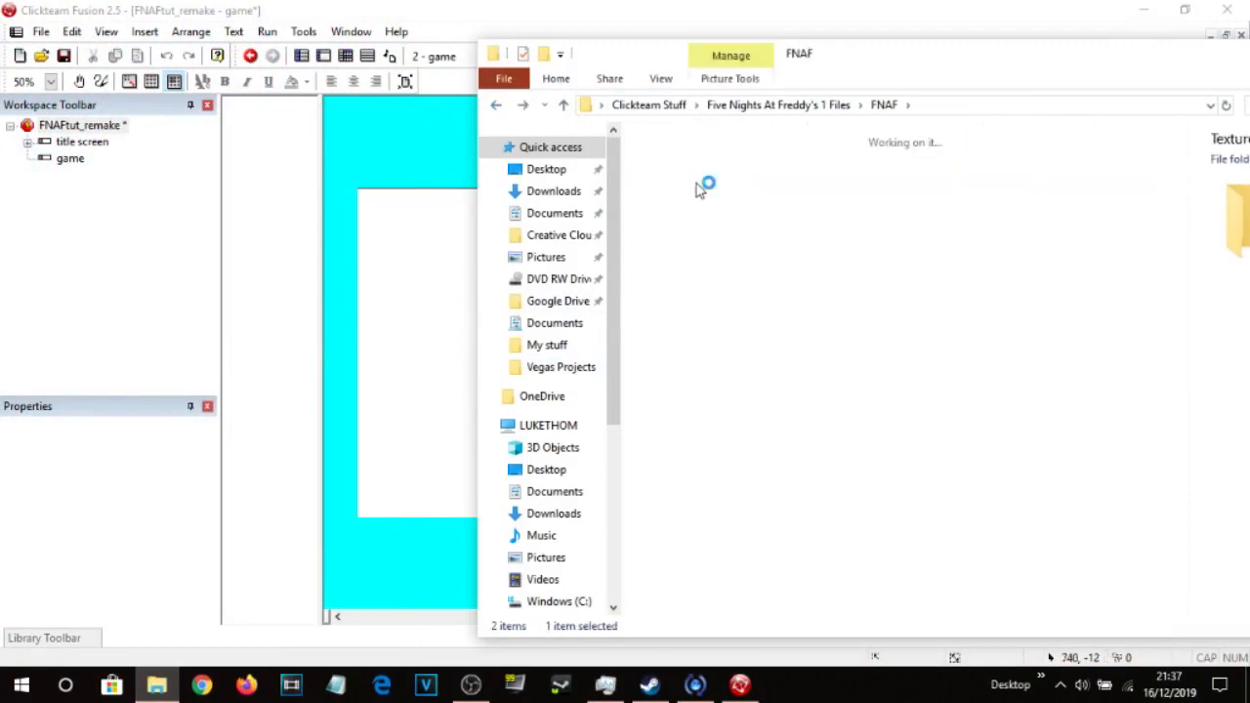
double_click(898, 396)
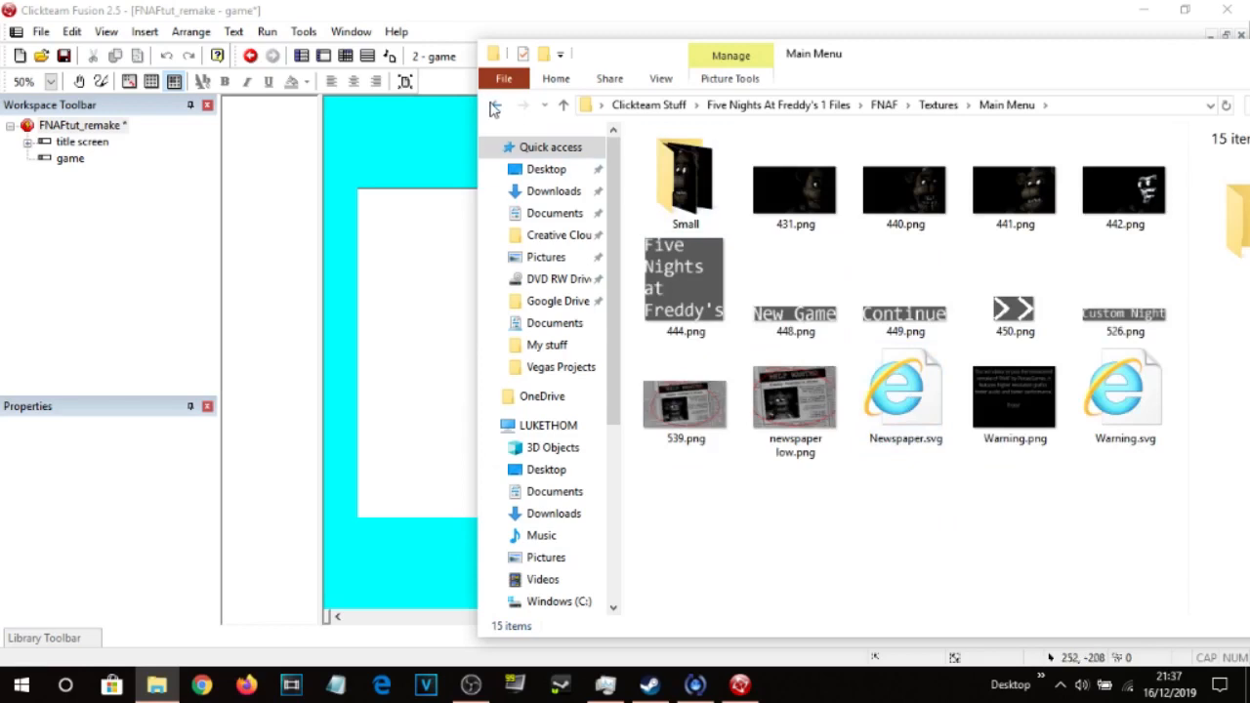
left_click(495, 108)
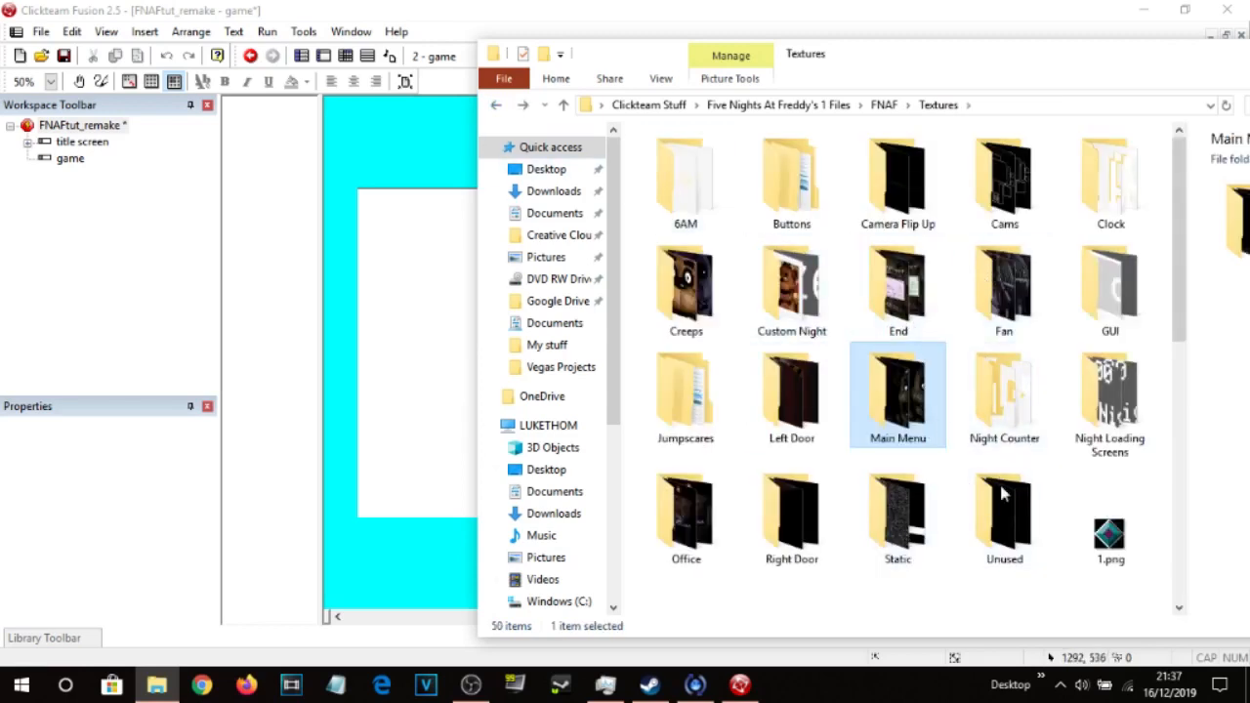
double_click(689, 533)
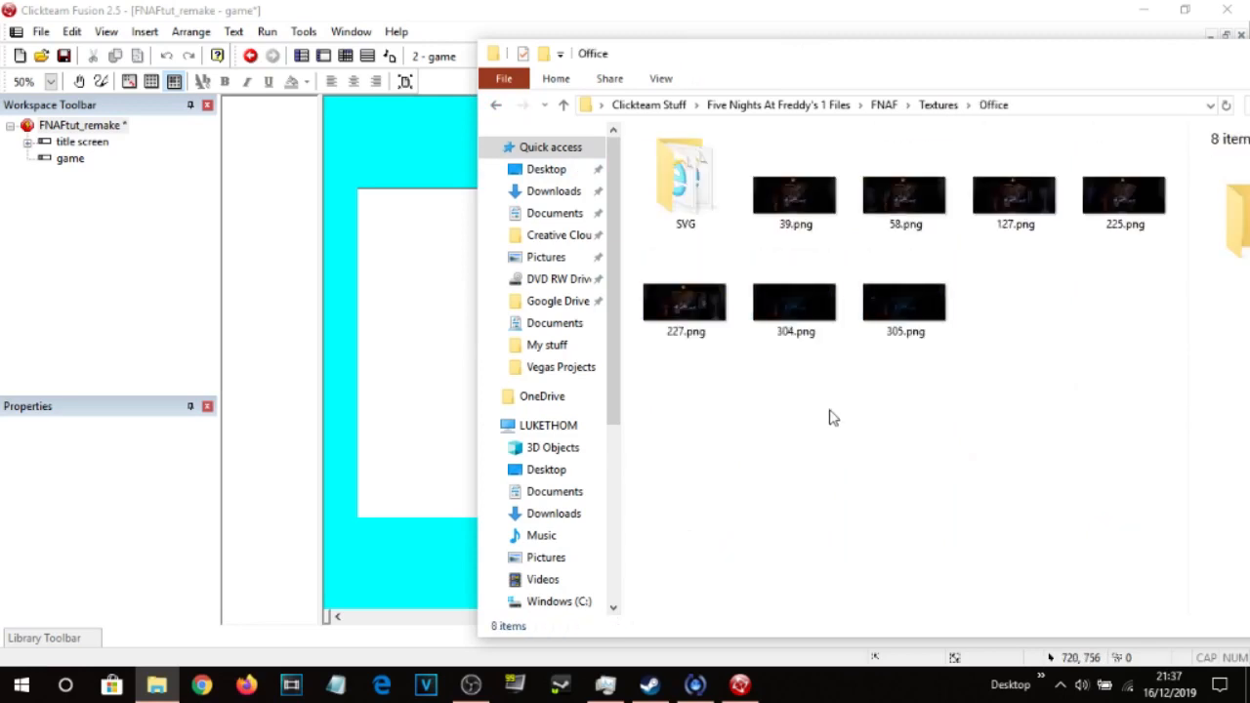
Add the office image 39.png to the game frame as an Active object covering the whole frame.
left_click_drag(796, 195, 404, 294)
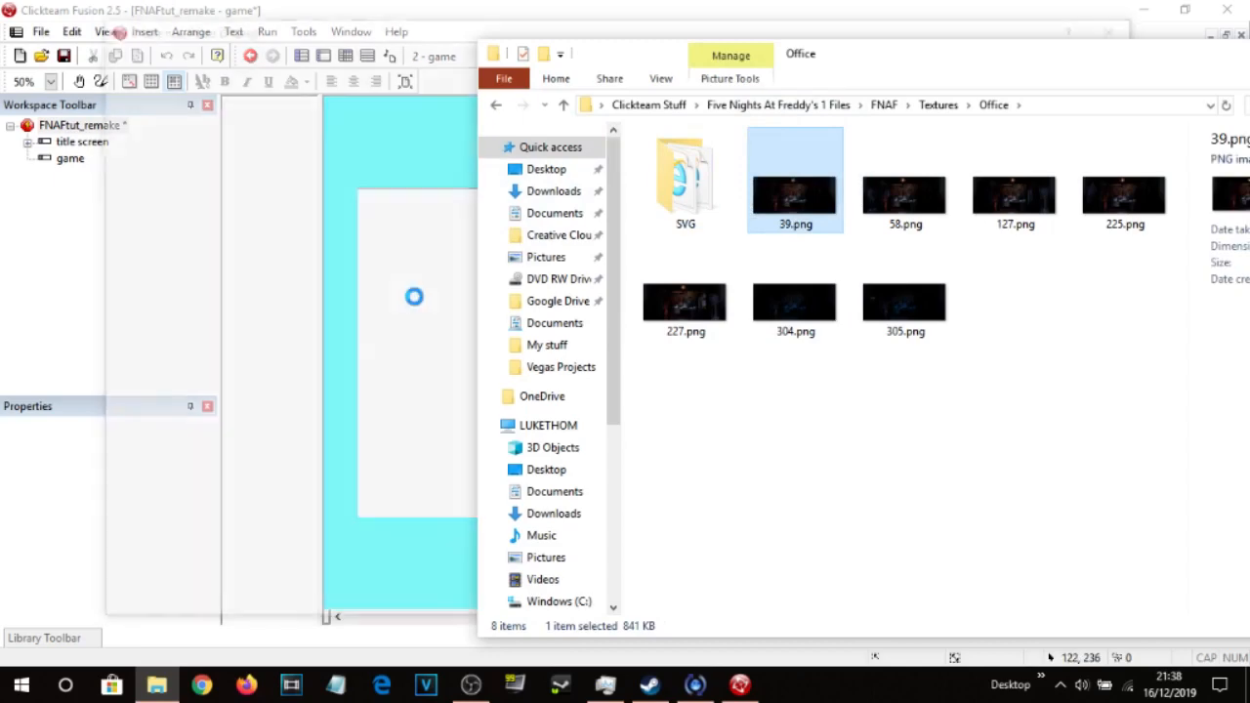
double_click(294, 102)
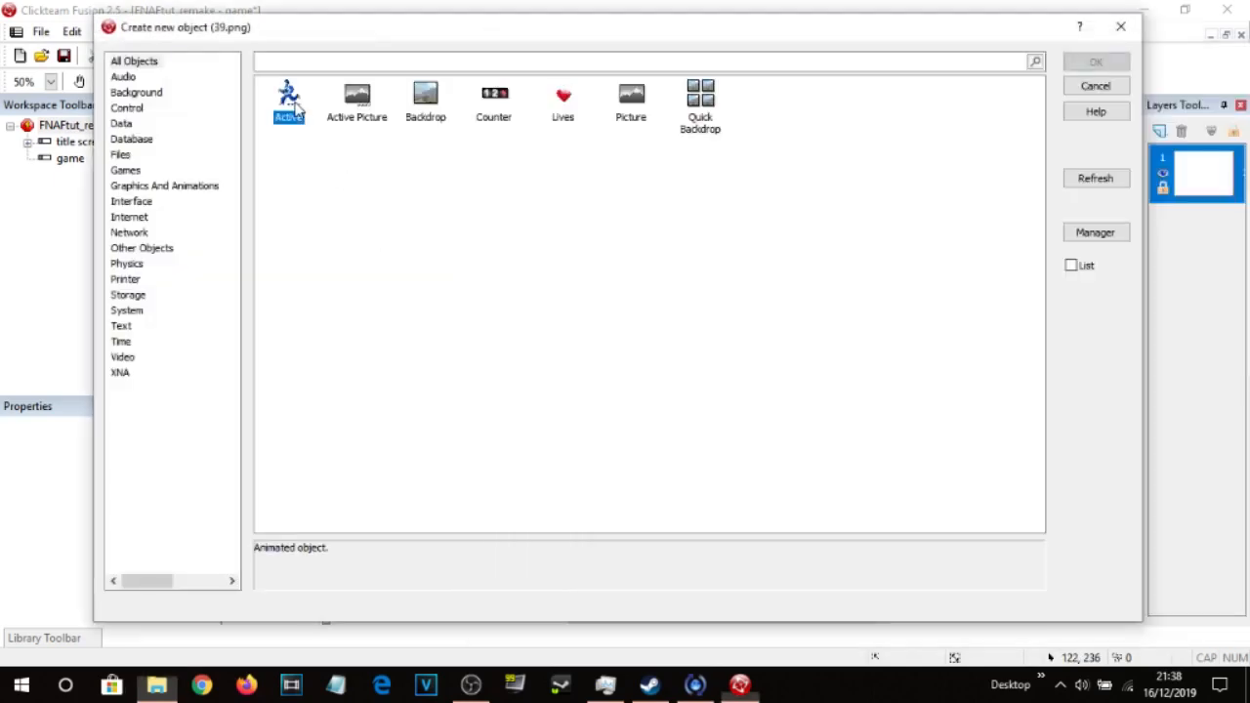
left_click(690, 389)
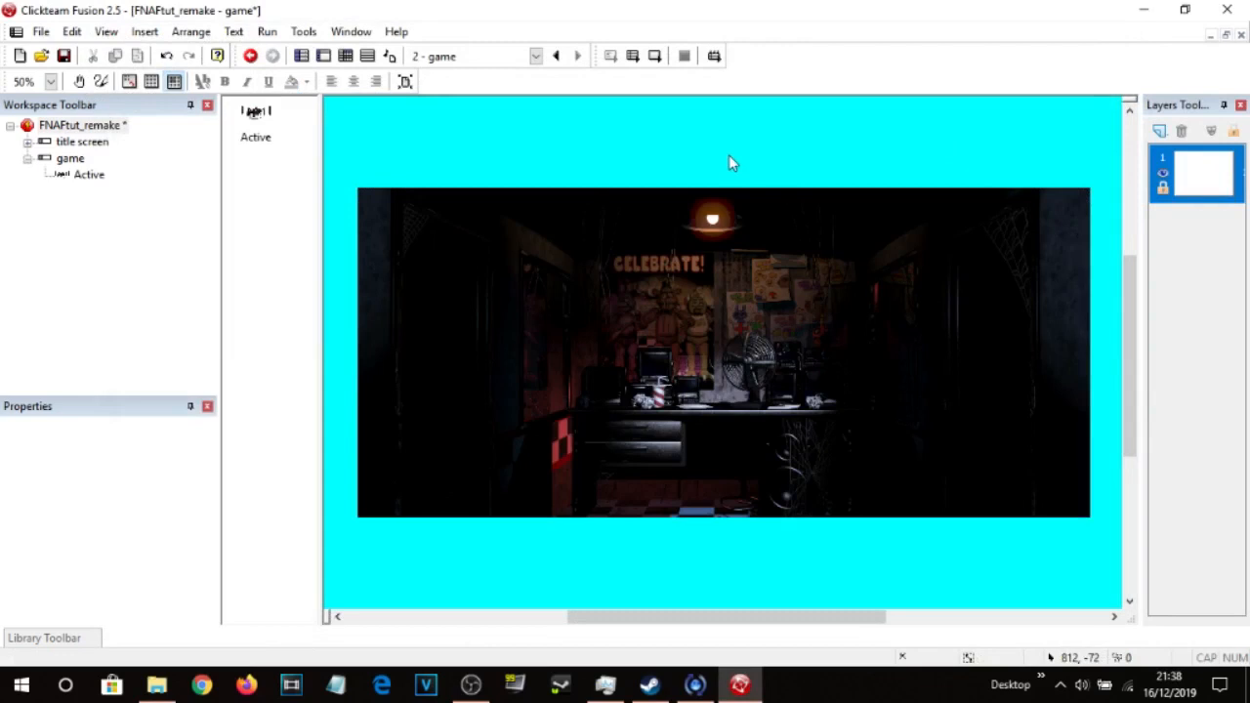
Add a second layer to the game frame and insert a Perspective object on it at position 0, 0.
left_click(1160, 131)
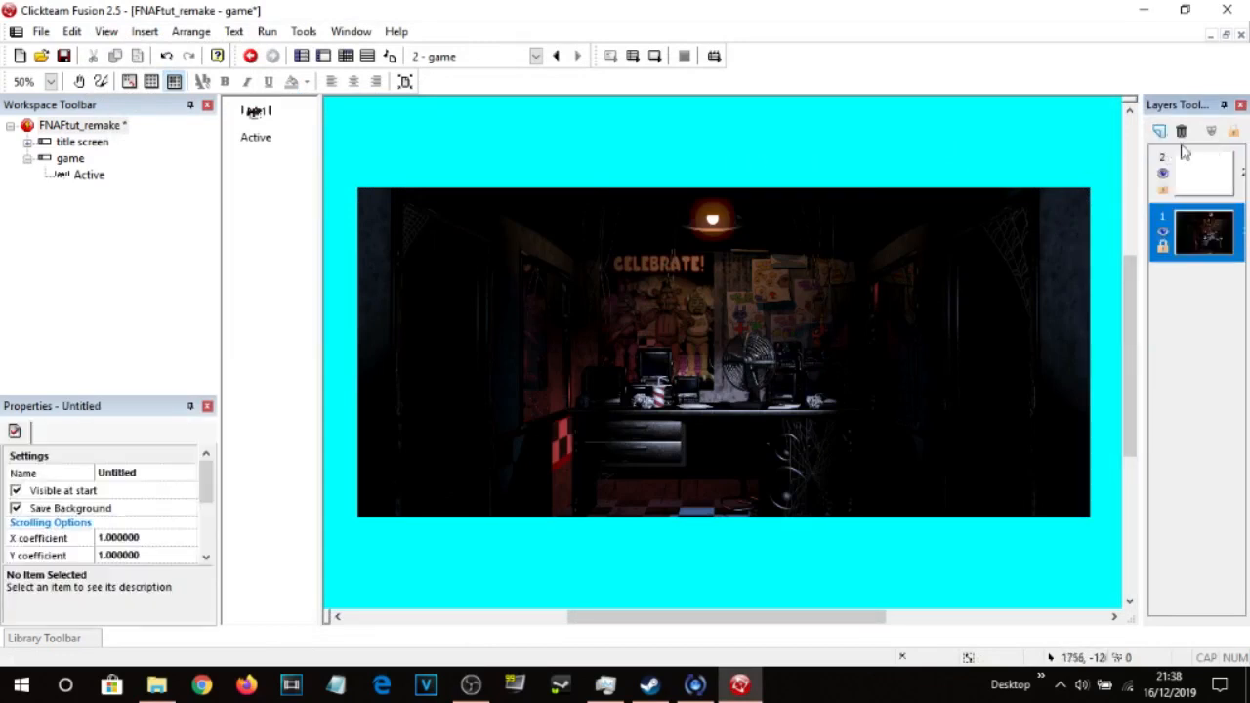
left_click(1217, 190)
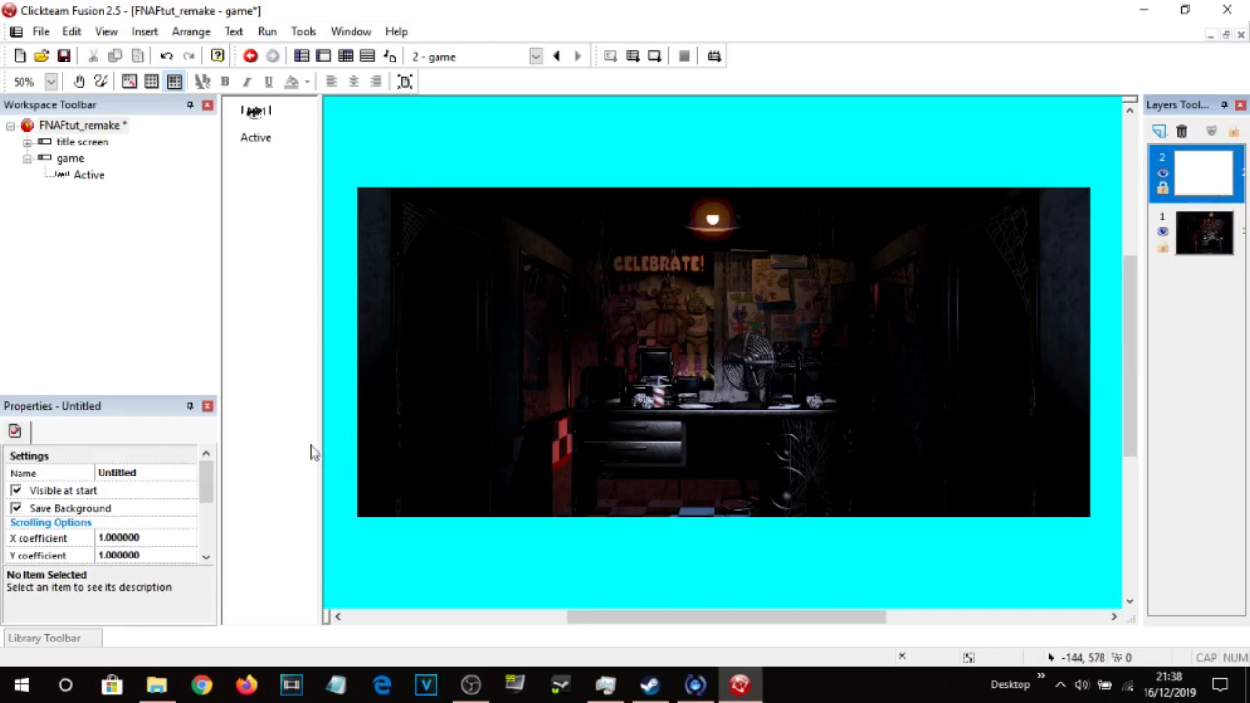
double_click(477, 168)
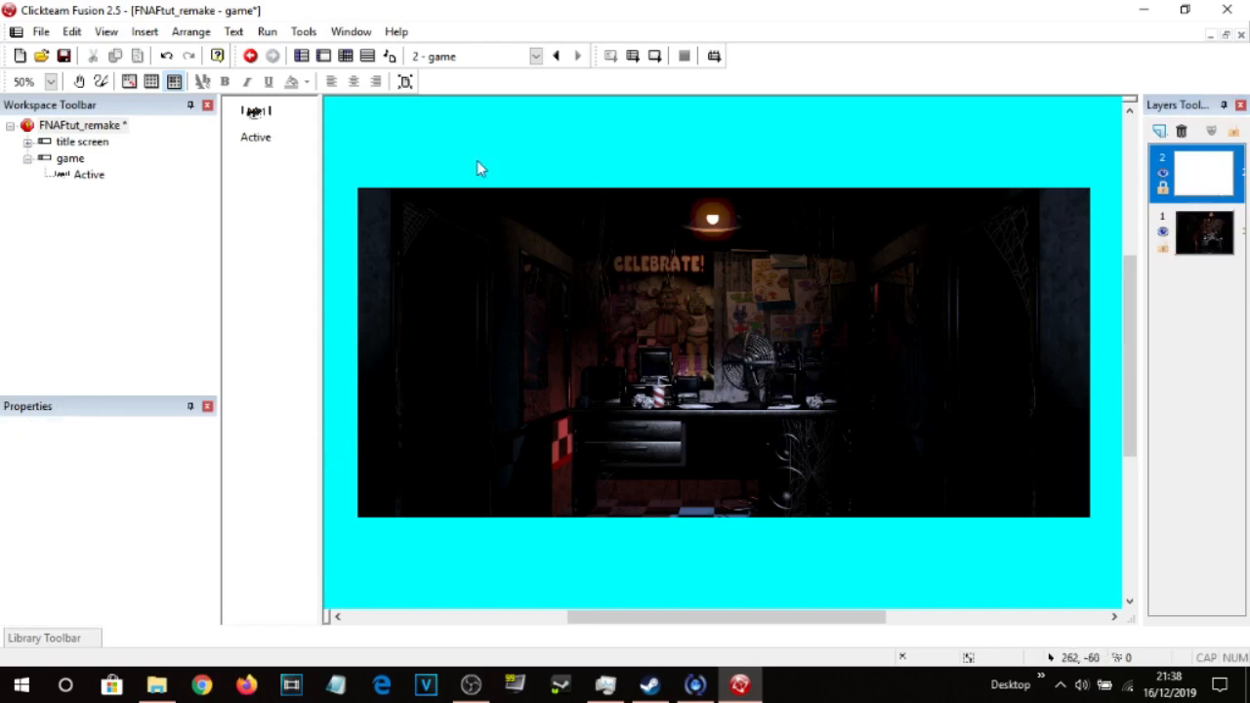
scroll(1037, 245, "down", 3)
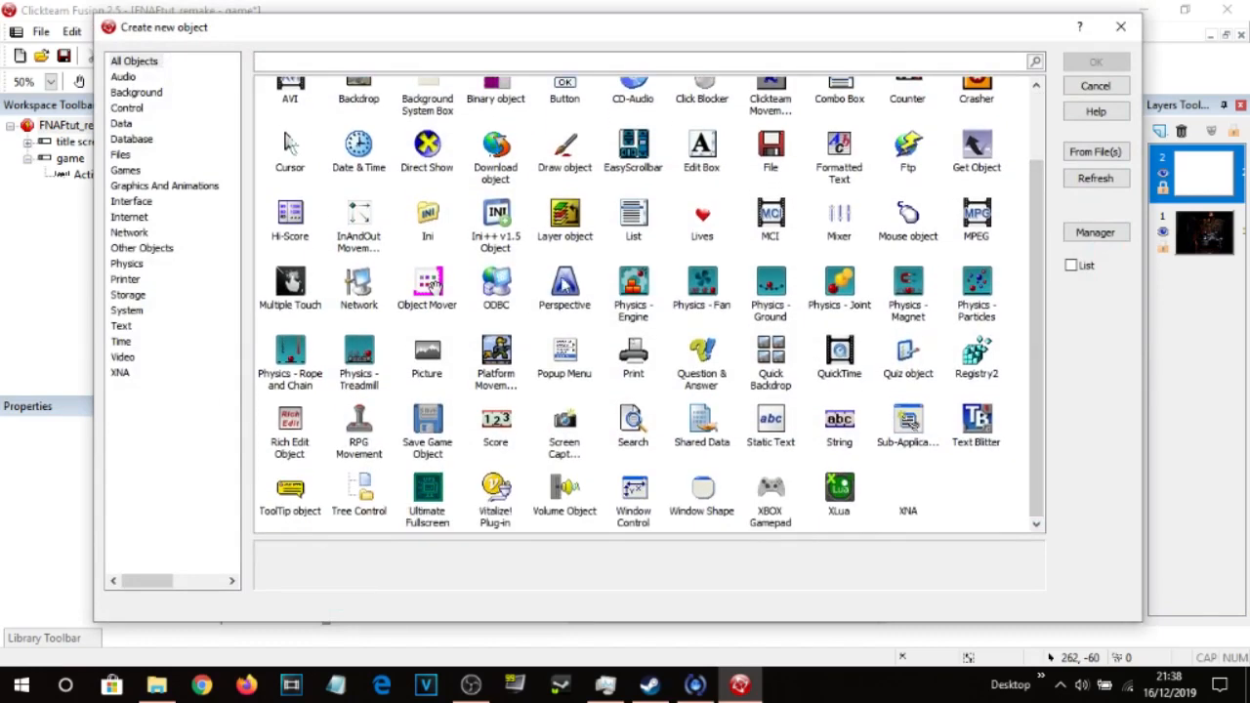
double_click(585, 304)
left_click(542, 168)
left_click_drag(608, 189, 433, 221)
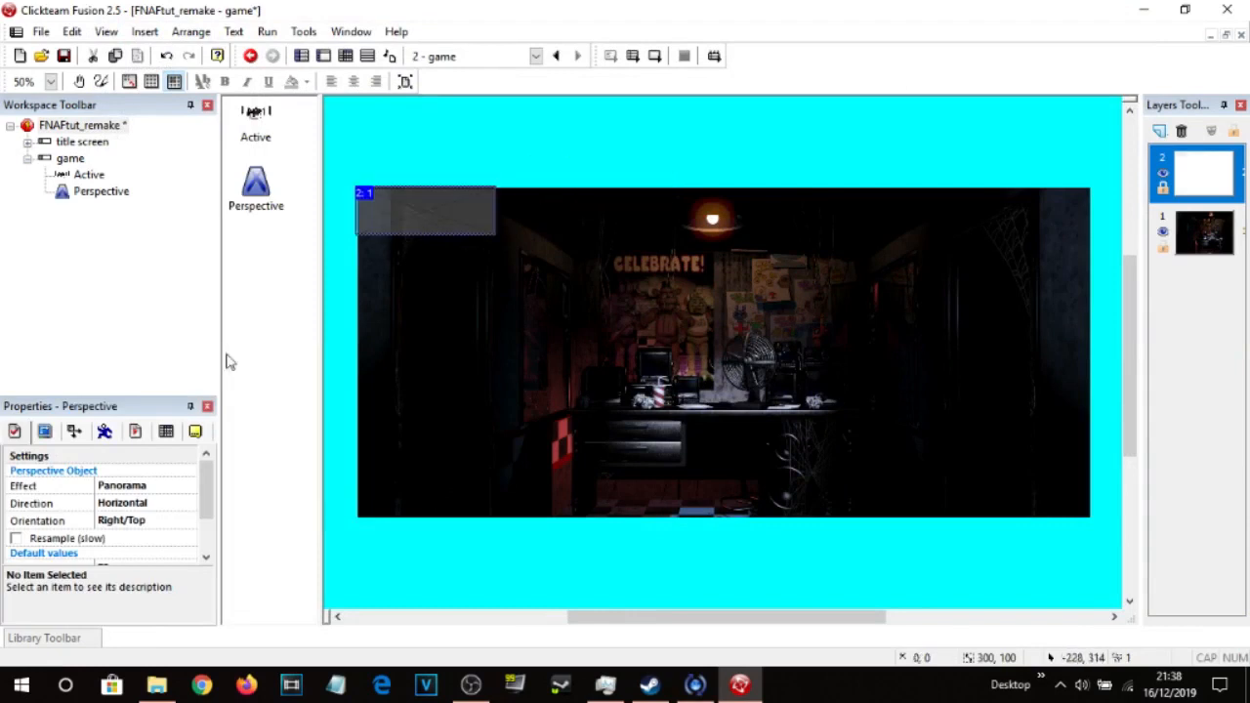
Set the Perspective object's size to 1280 wide and 720 high.
left_click(75, 433)
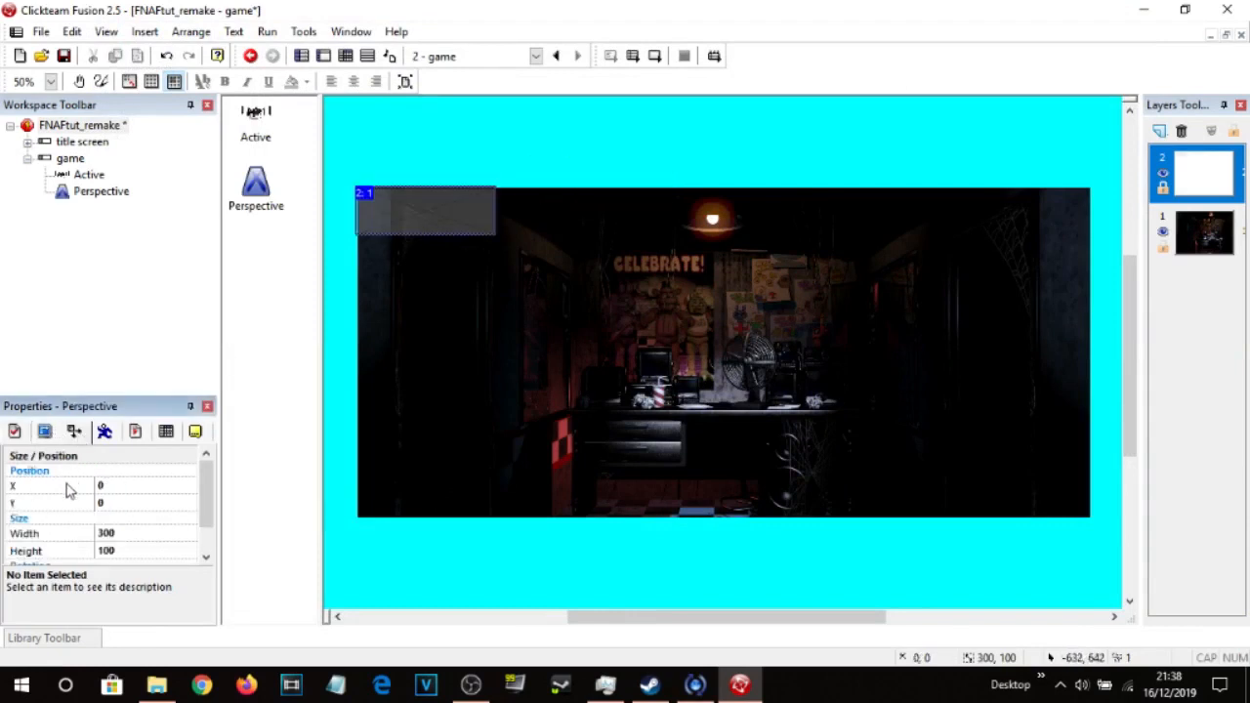
left_click(44, 431)
left_click(75, 433)
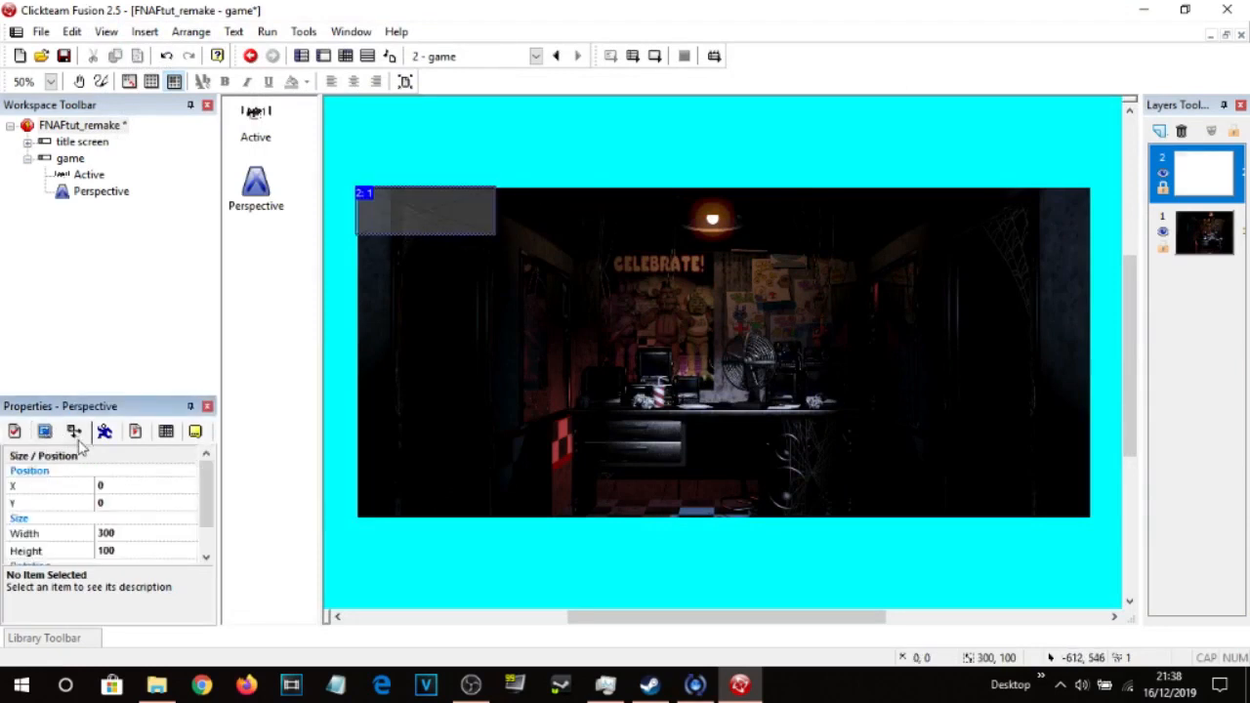
left_click(107, 533)
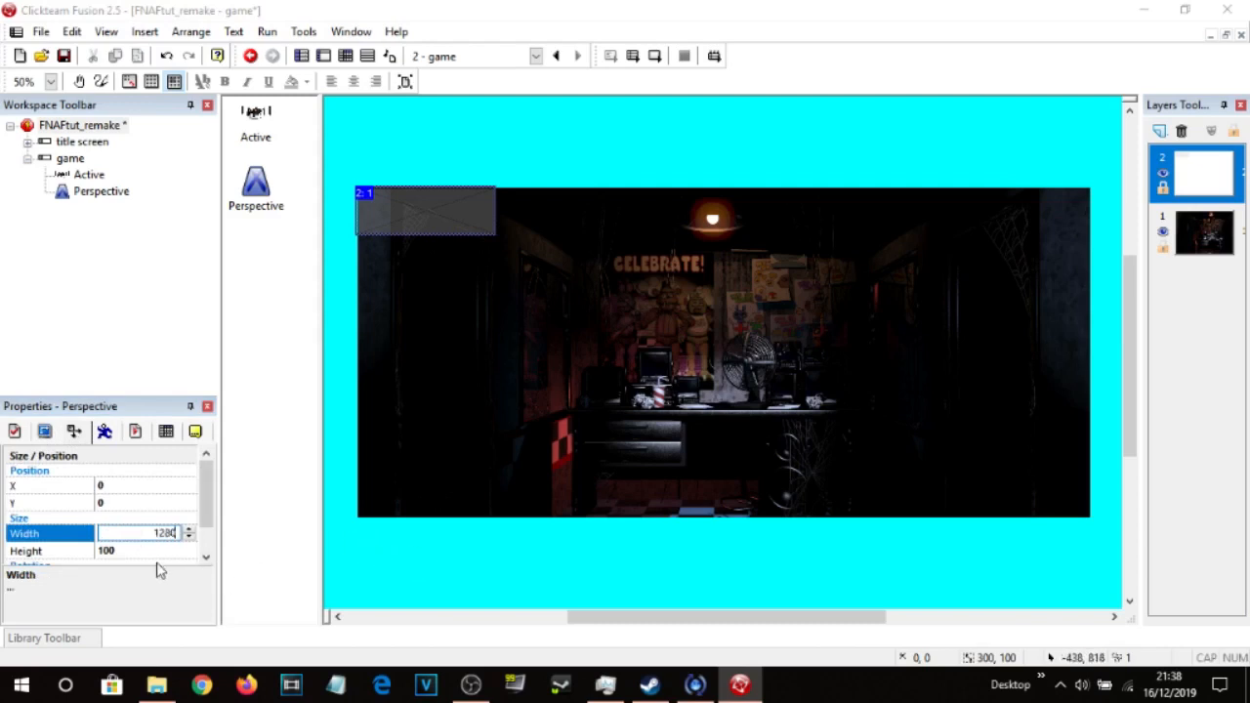
left_click(109, 551)
type("72")
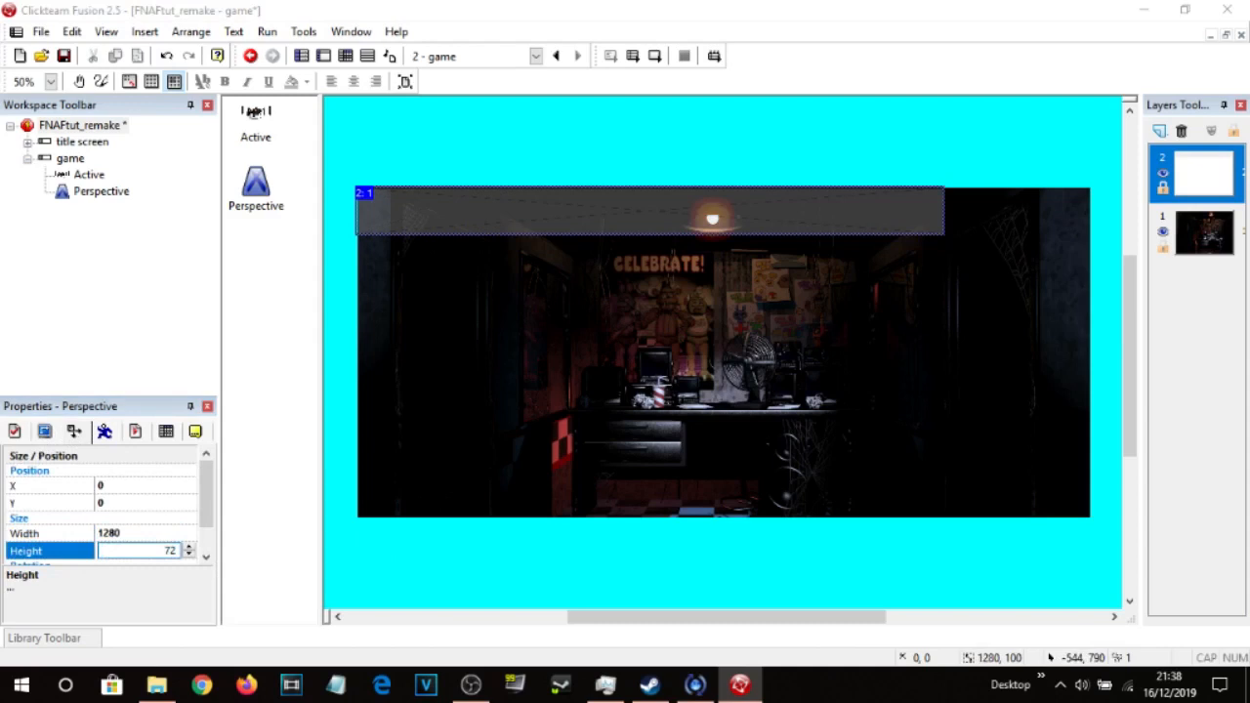
type("0")
key("Return")
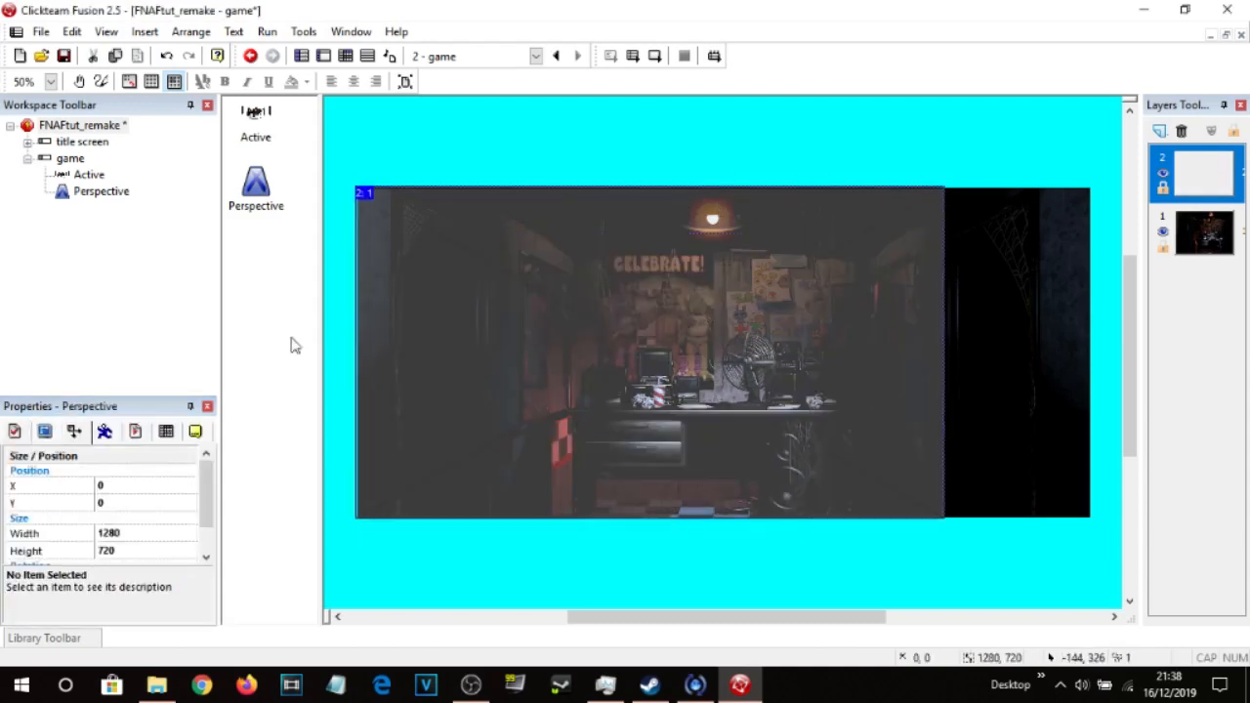
Set the Perspective object's zoom value to 300.
left_click(14, 432)
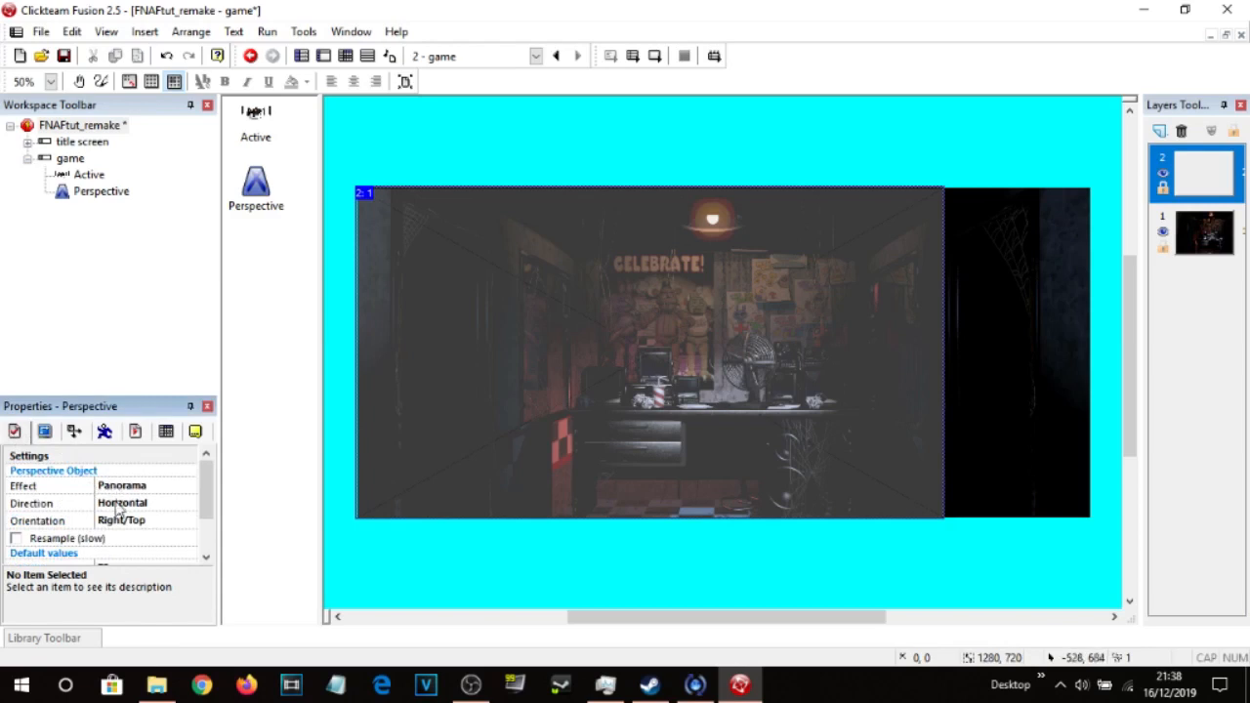
scroll(125, 525, "down", 2)
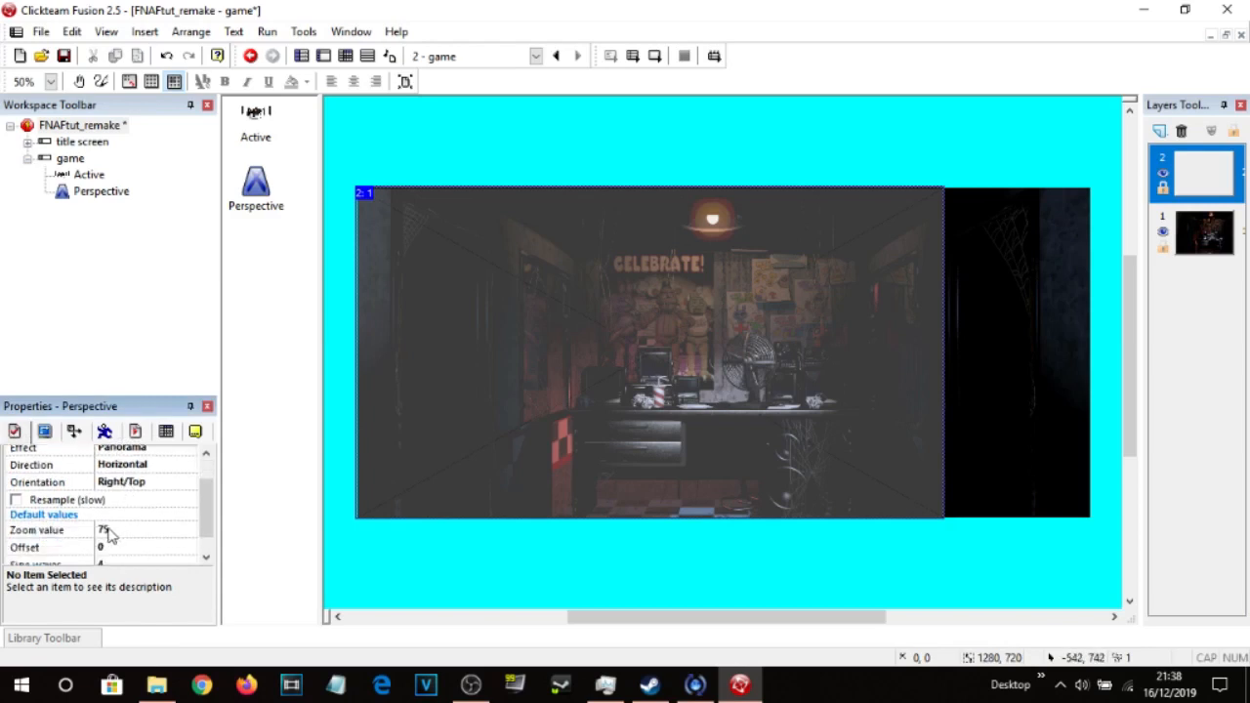
left_click(104, 530)
type("30")
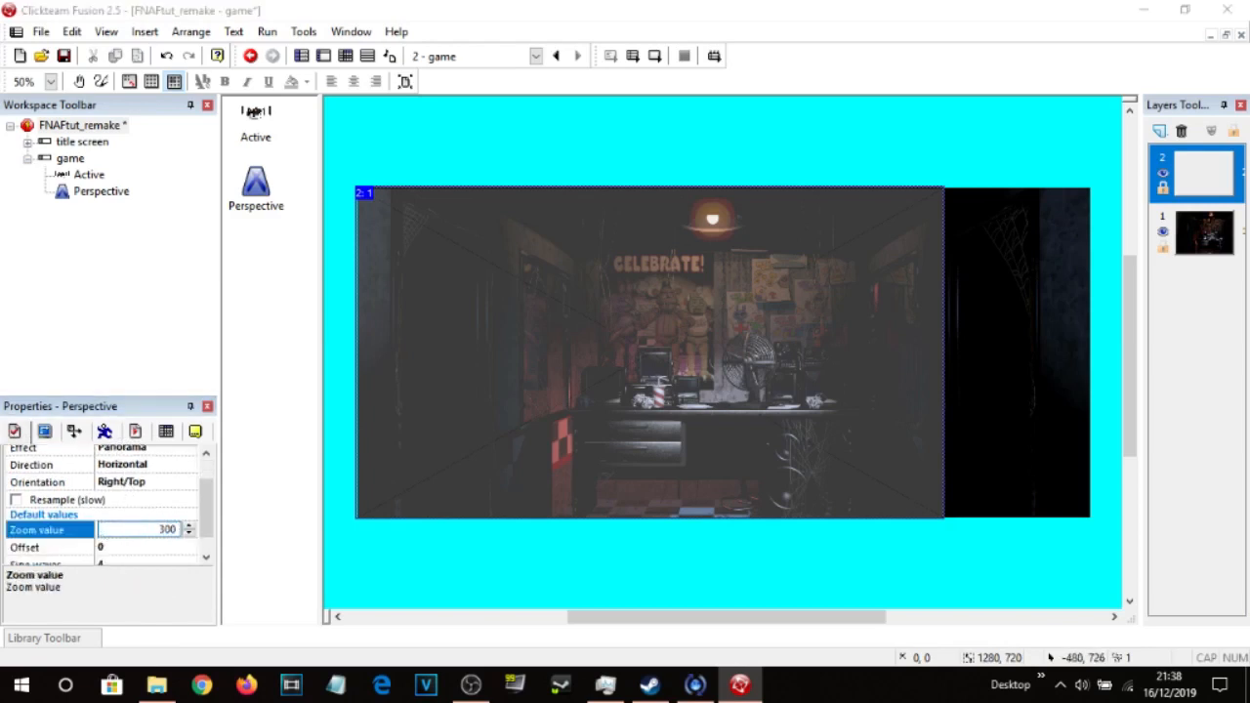
type("0")
key("Return")
Run the game frame to preview the office with the perspective effect, and close the preview.
left_click(623, 155)
left_click(655, 55)
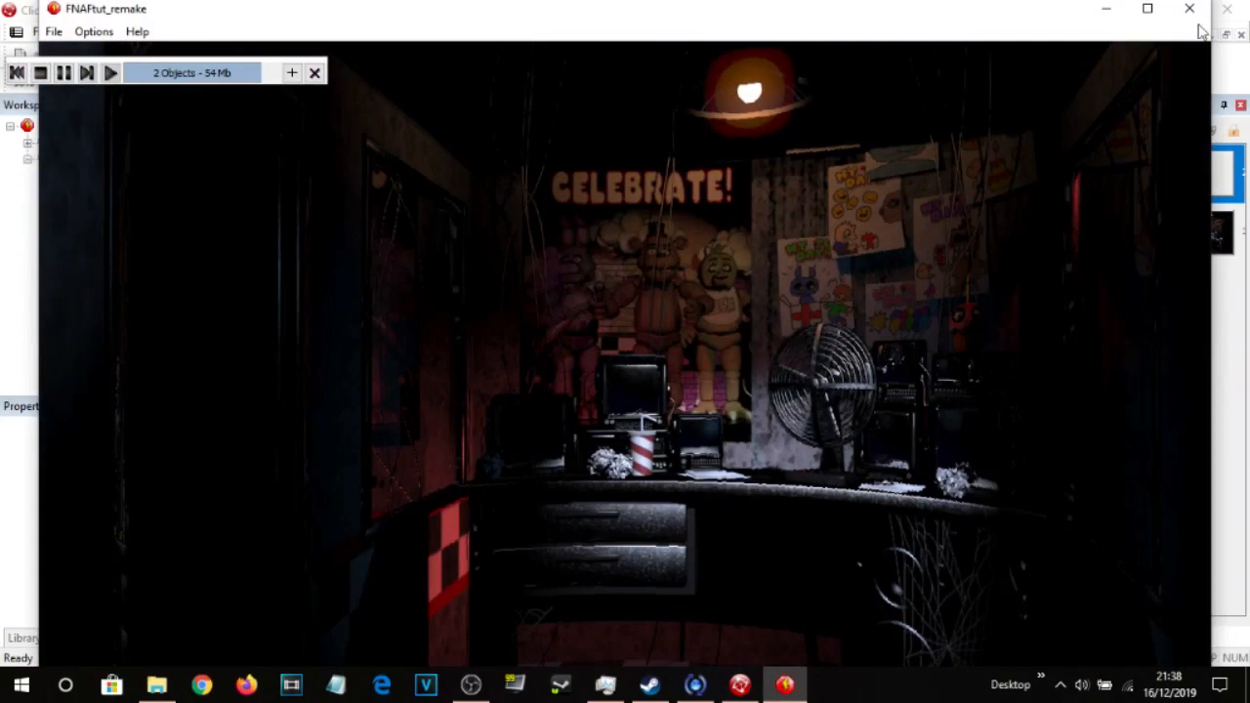
left_click(1190, 8)
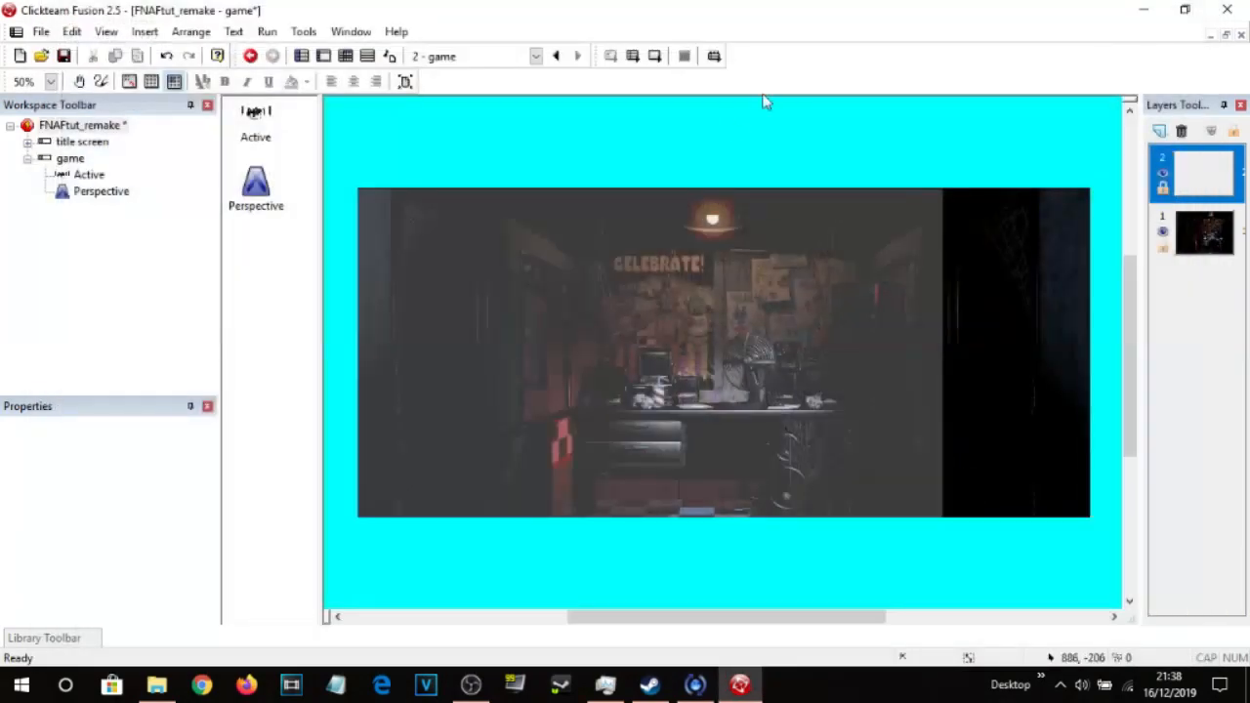
Make layer 1 active, hide layer 2, and look up the fan images in the Textures\Fan folder.
left_click(1206, 235)
left_click(1163, 173)
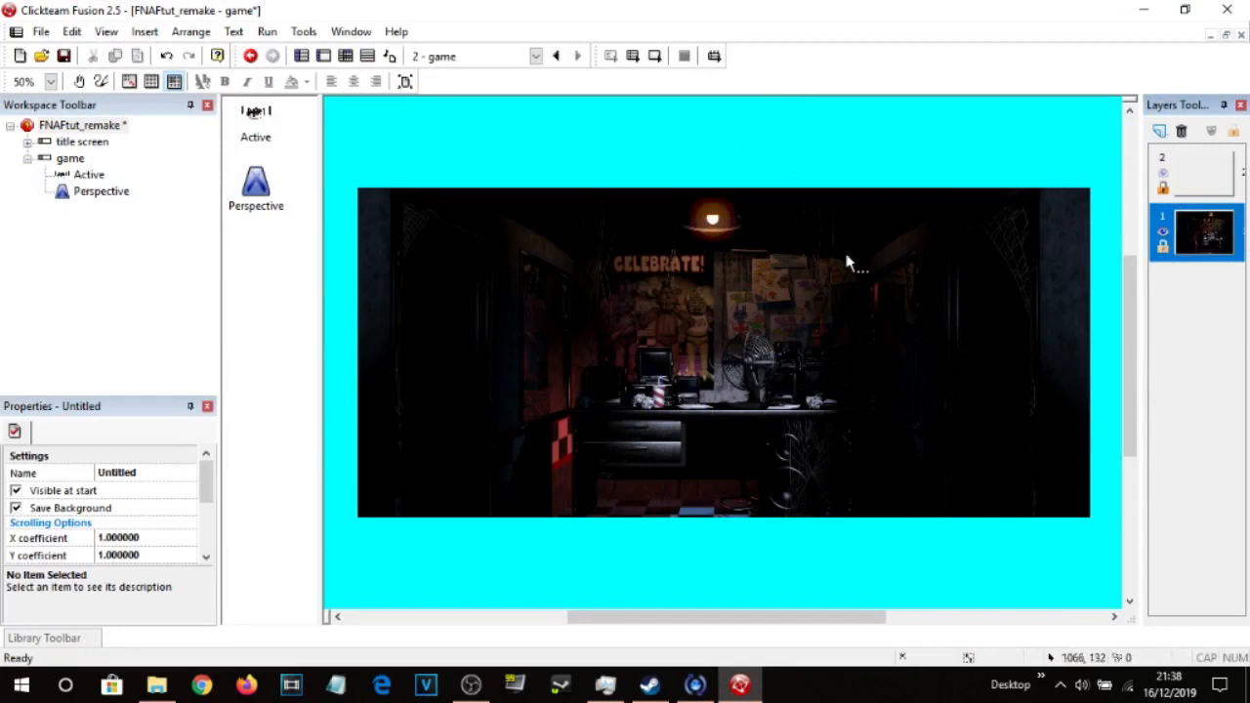
left_click(156, 686)
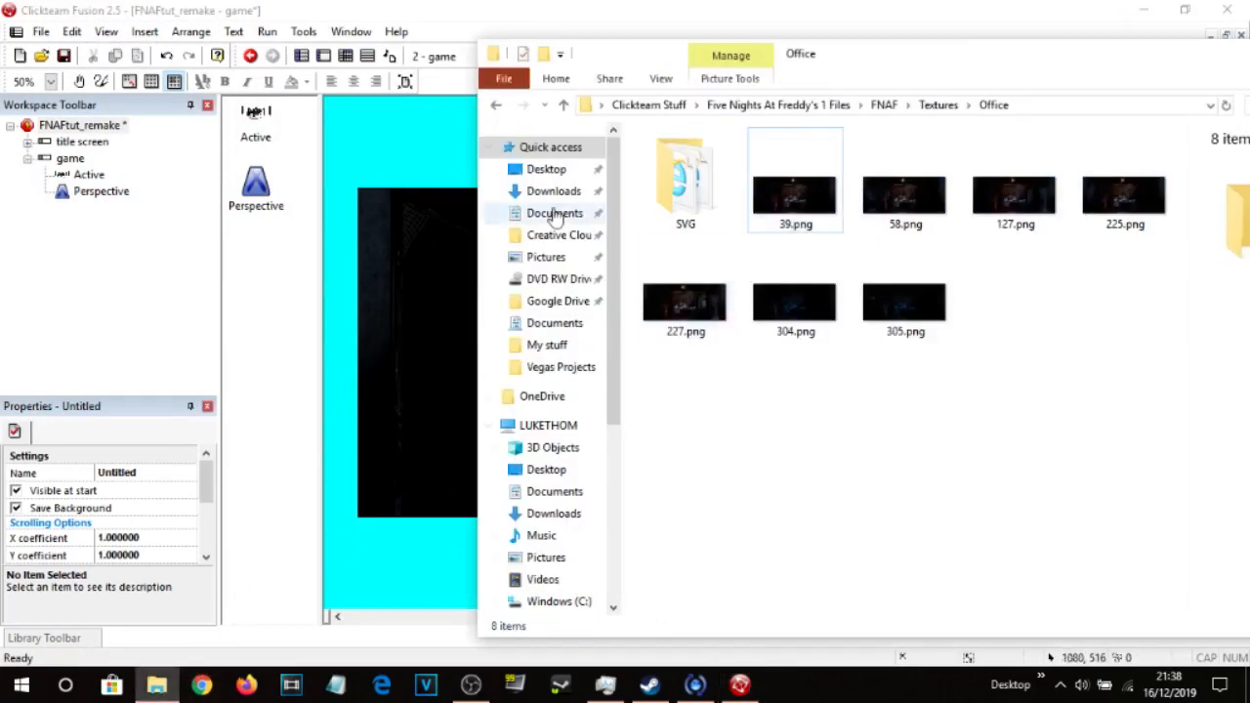
left_click(496, 104)
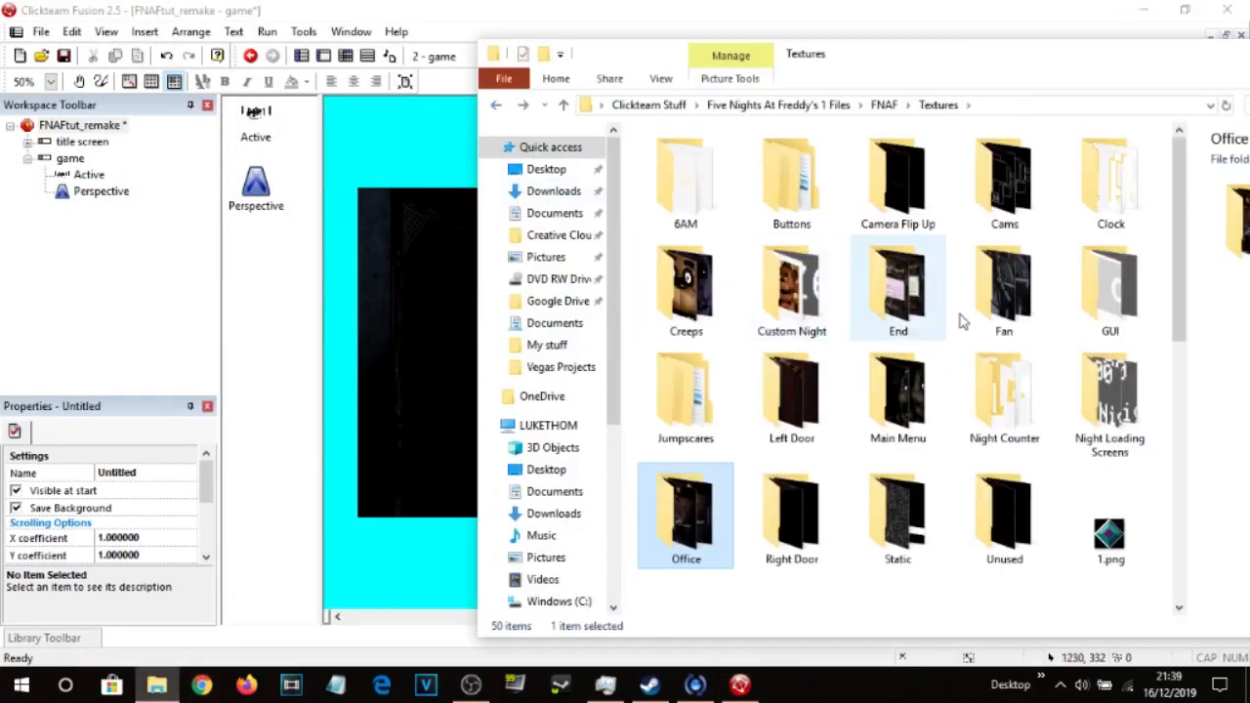
double_click(1020, 304)
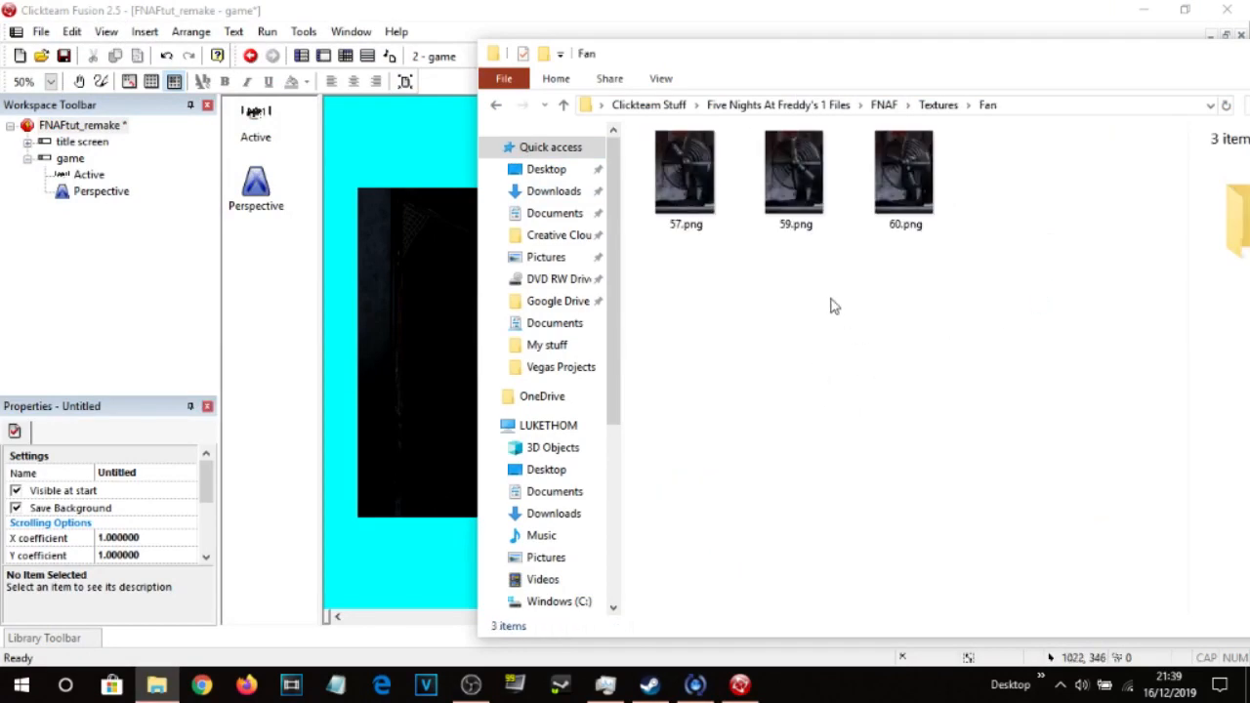
Insert a new Active object on layer 1, just above the office image's upper-left corner.
double_click(400, 151)
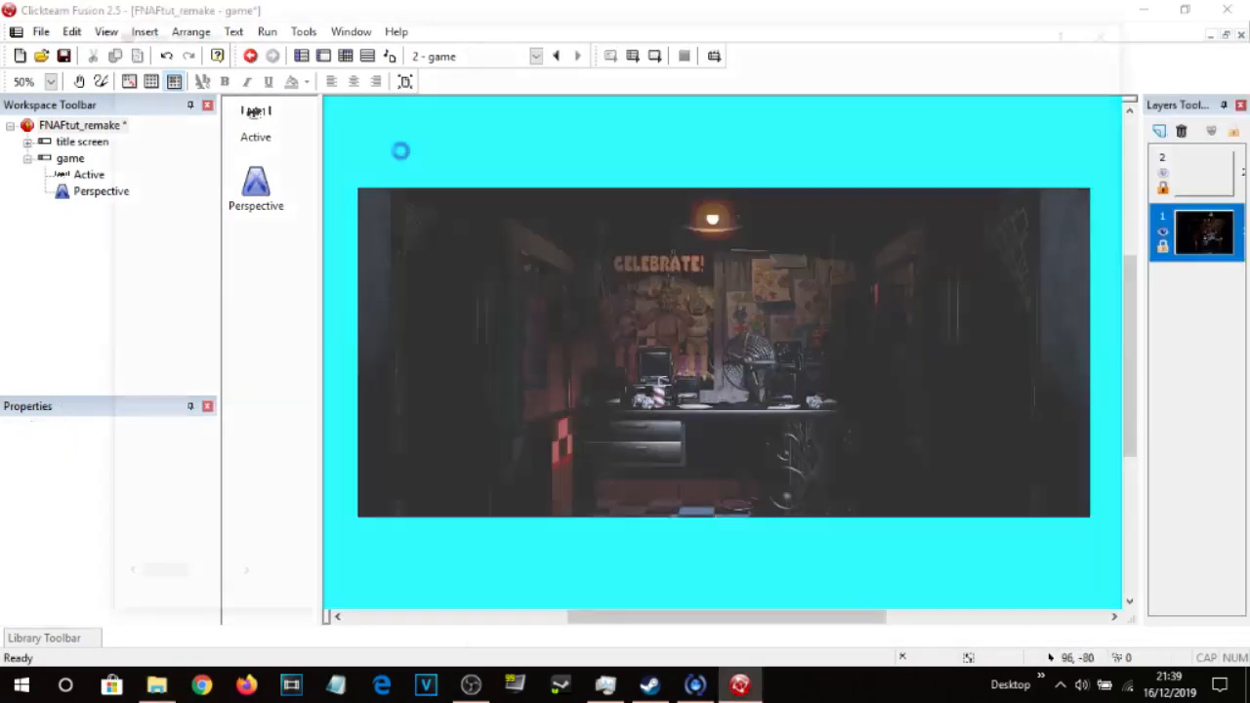
left_click(296, 110)
double_click(296, 110)
left_click(384, 154)
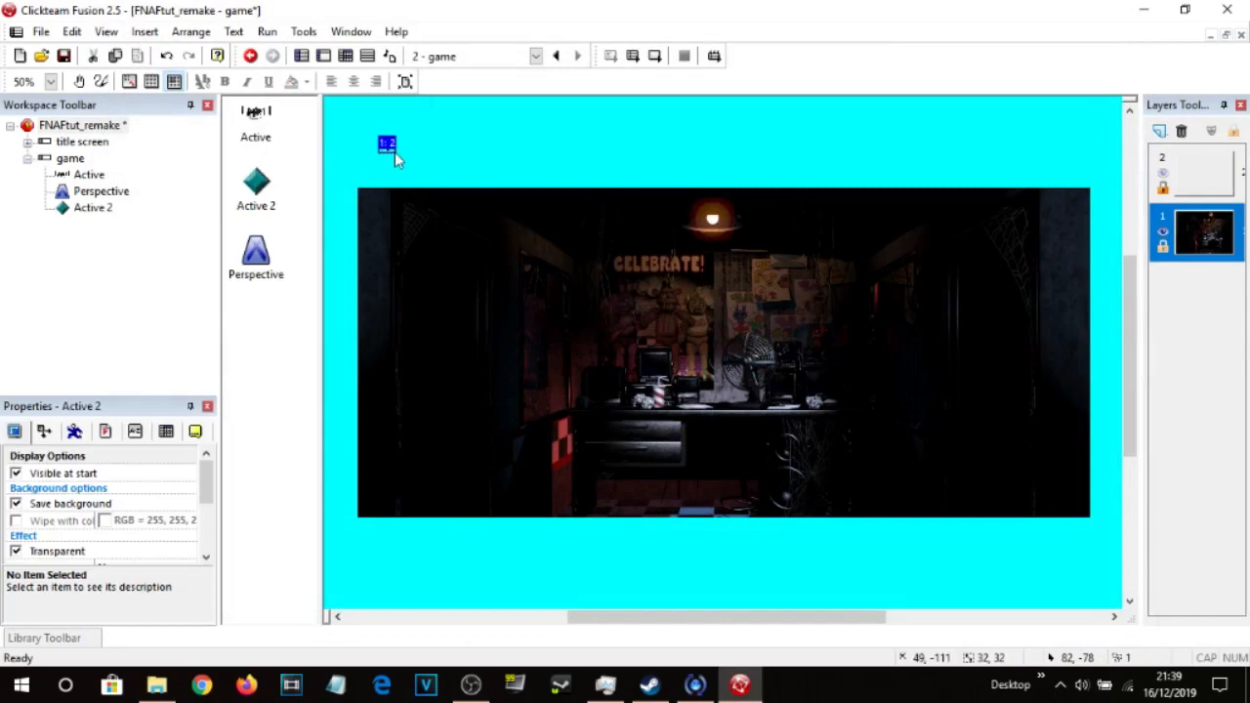
Edit the new Active object's image and load 57.png from the Textures\Fan folder with Import As Animation turned off.
double_click(391, 146)
left_click(40, 37)
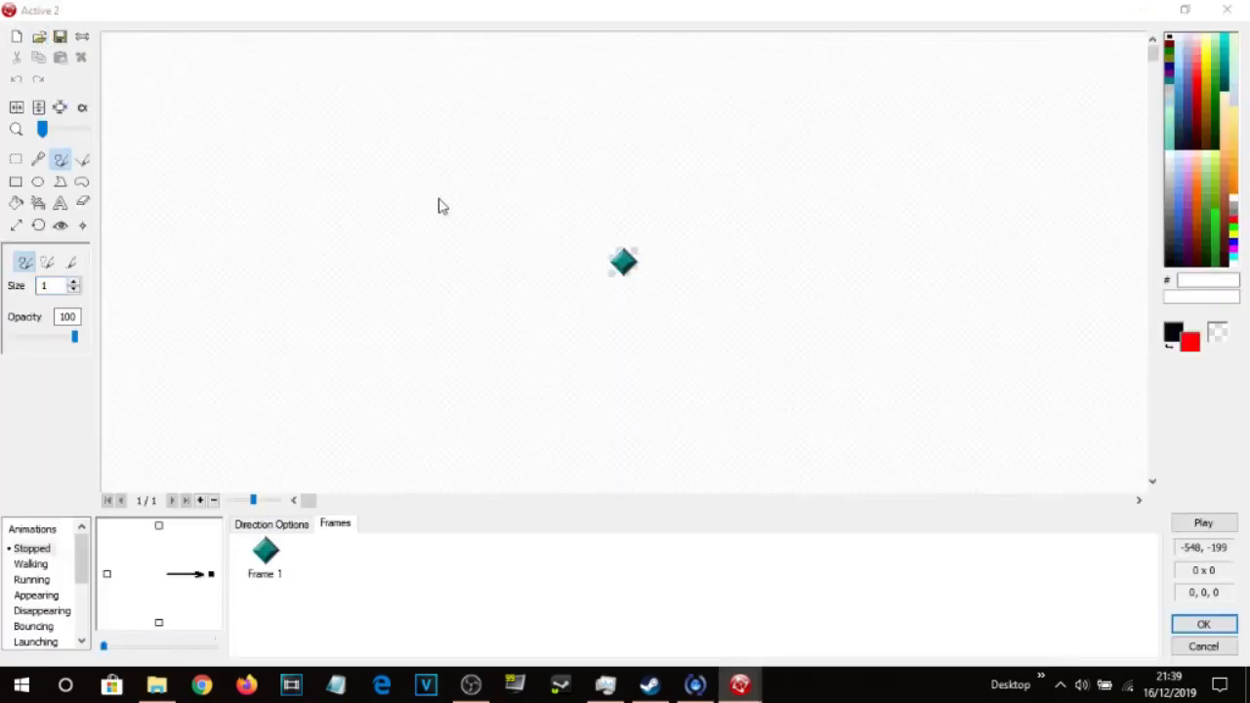
left_click(742, 121)
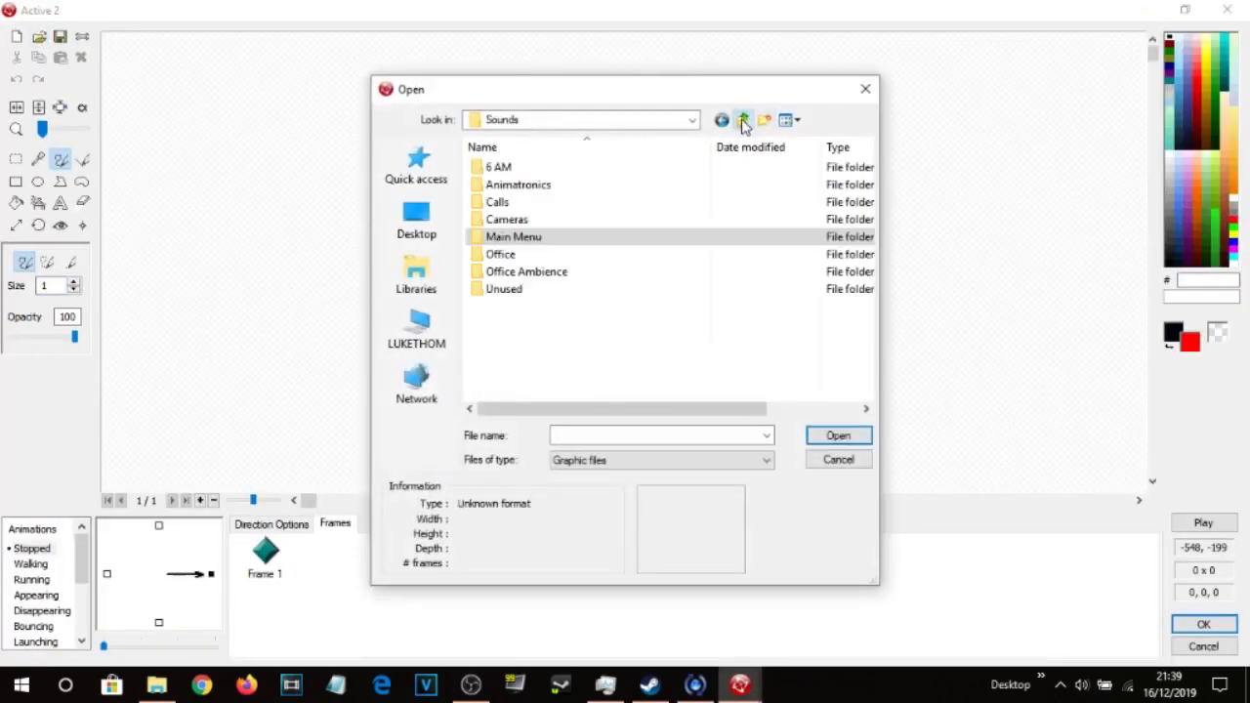
left_click(742, 120)
double_click(521, 186)
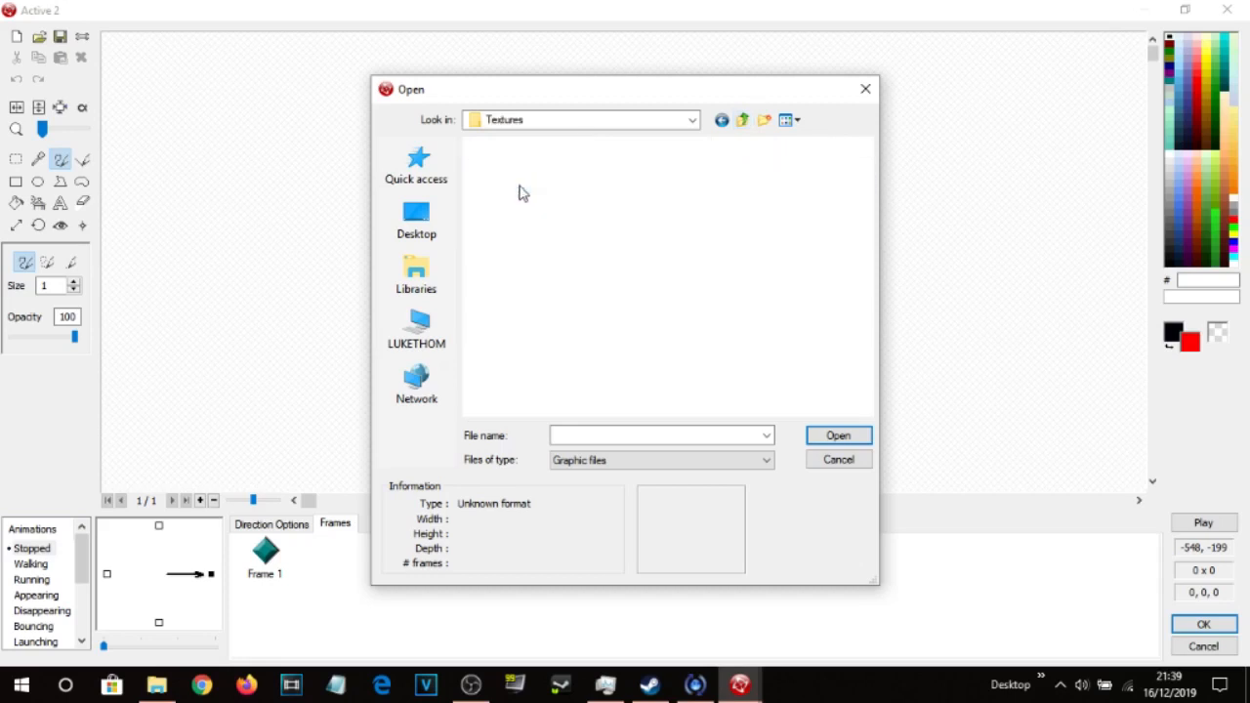
left_click_drag(867, 182, 870, 207)
double_click(496, 298)
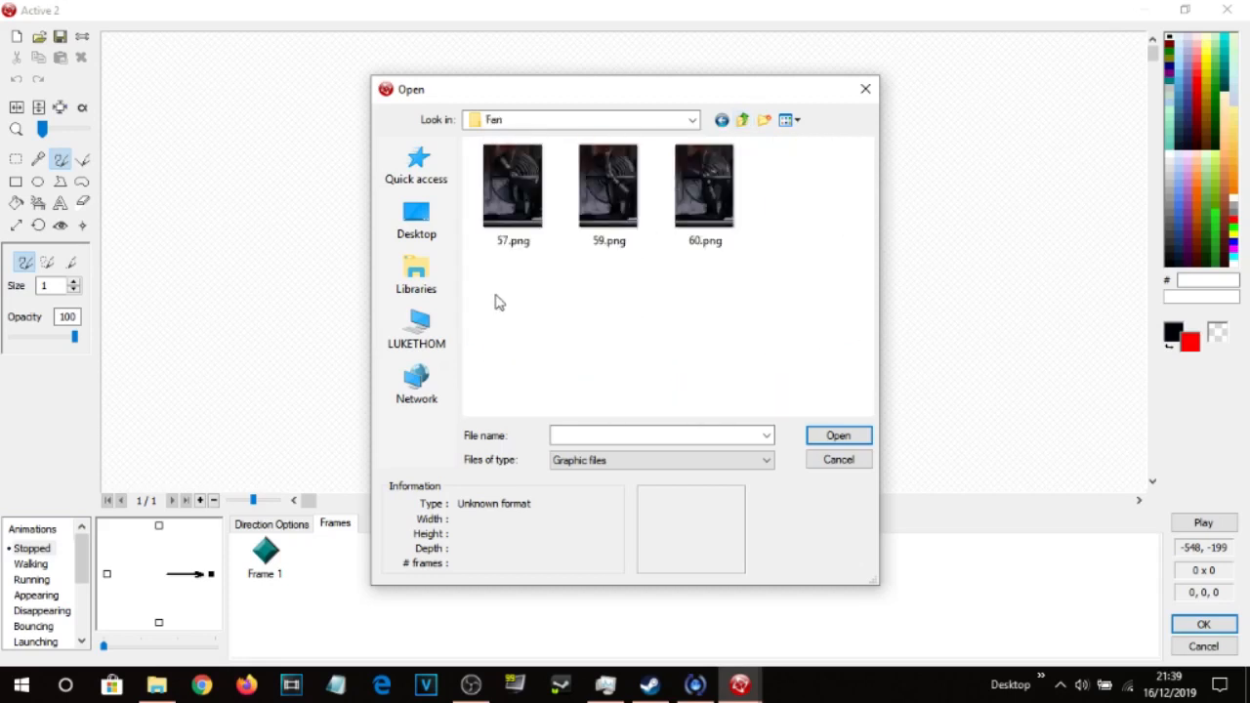
left_click(515, 193)
left_click(840, 436)
left_click(339, 214)
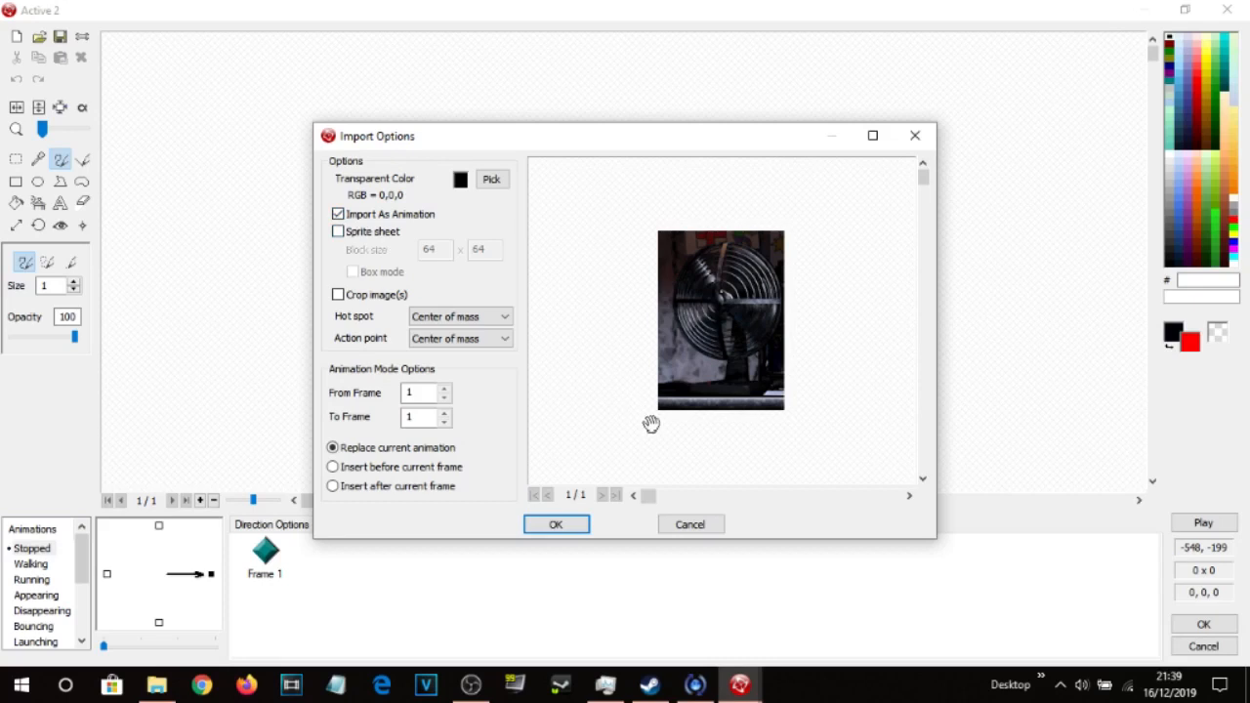
left_click(379, 215)
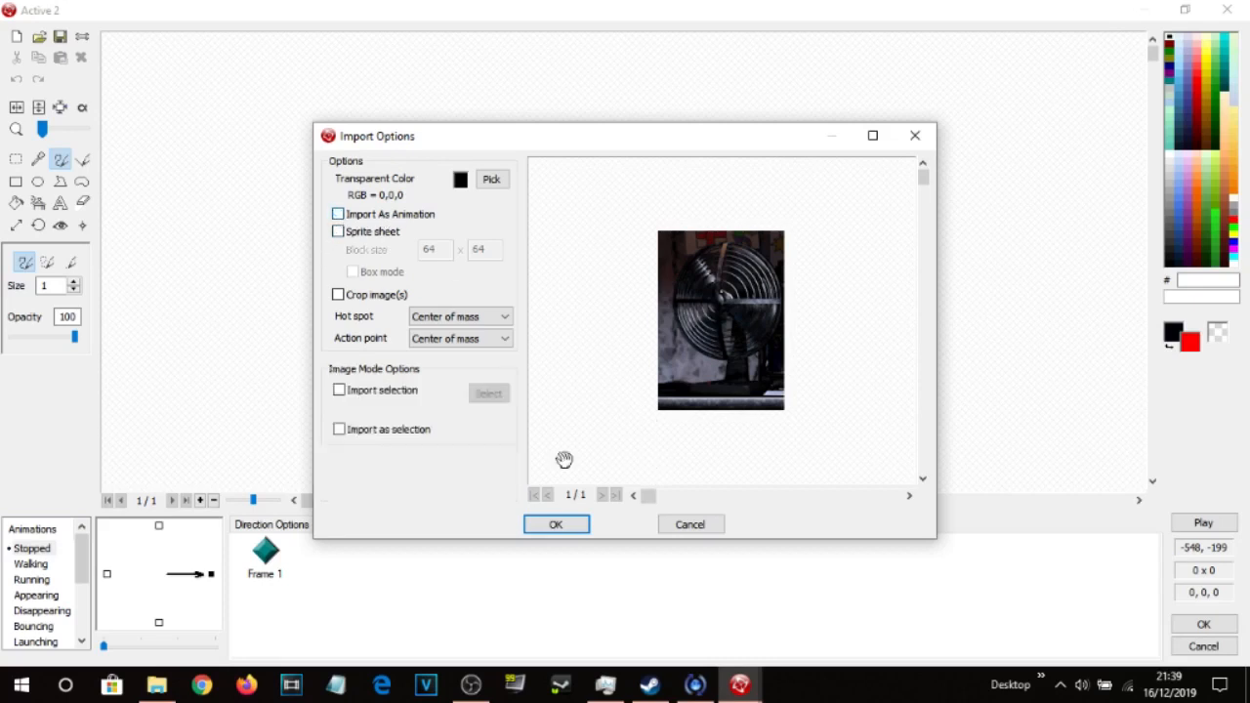
Accept the first fan image import, and add a second animation frame containing the next fan image with default import options.
left_click(567, 525)
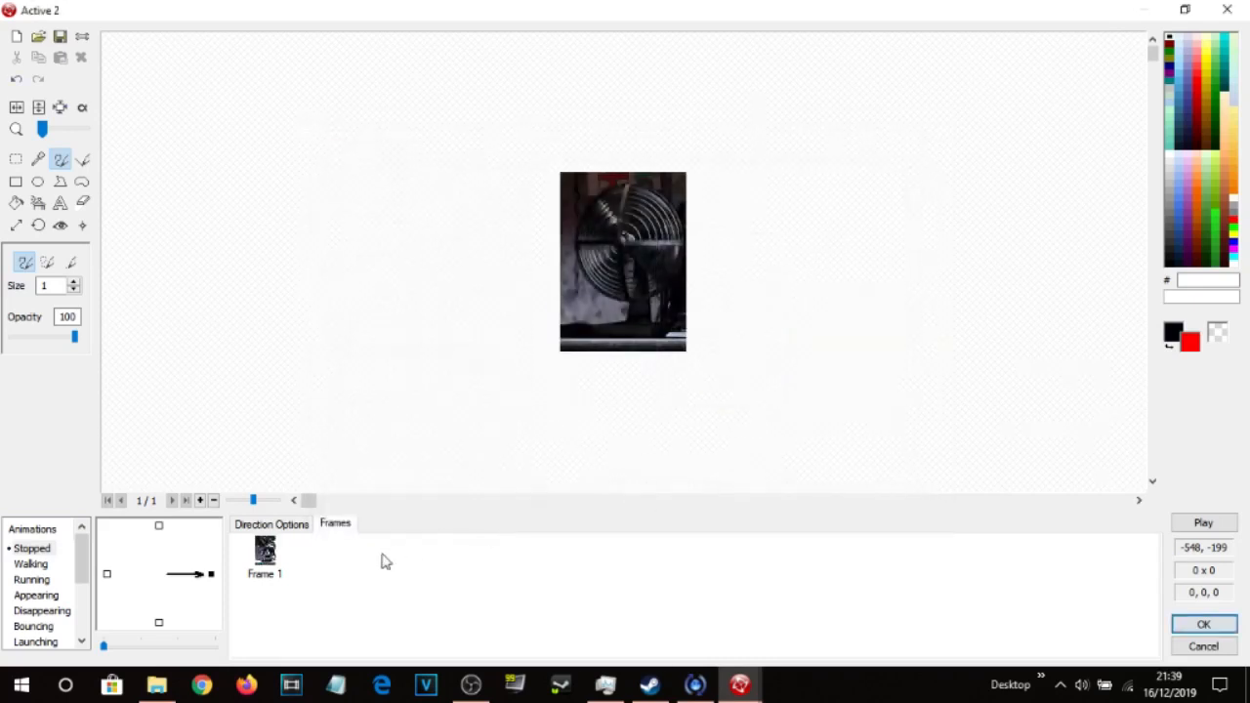
right_click(331, 561)
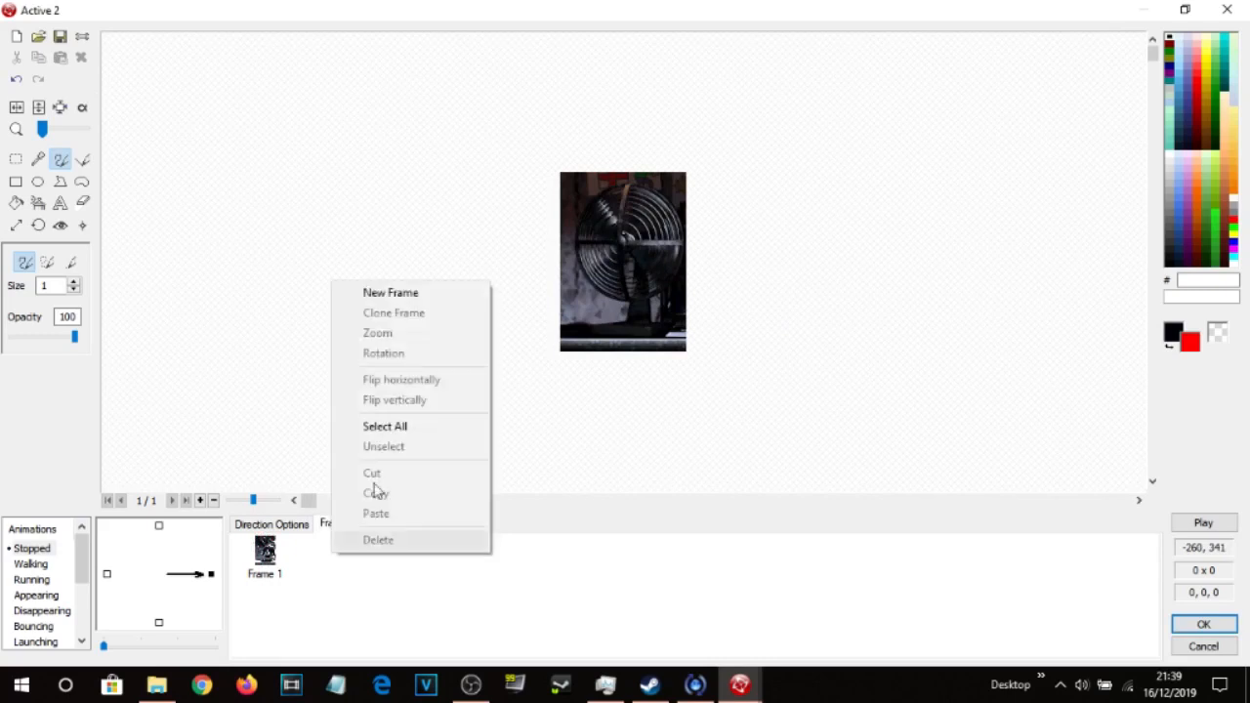
left_click(386, 290)
left_click(342, 570)
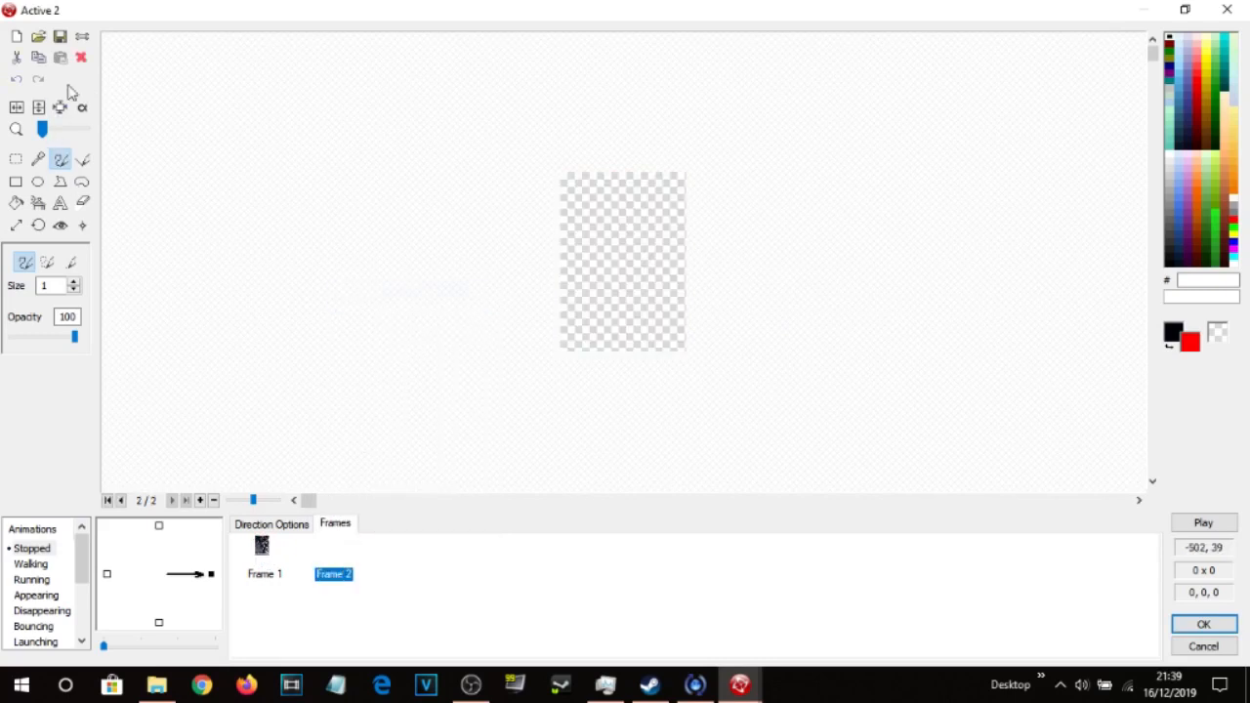
left_click(38, 36)
left_click(605, 200)
double_click(606, 200)
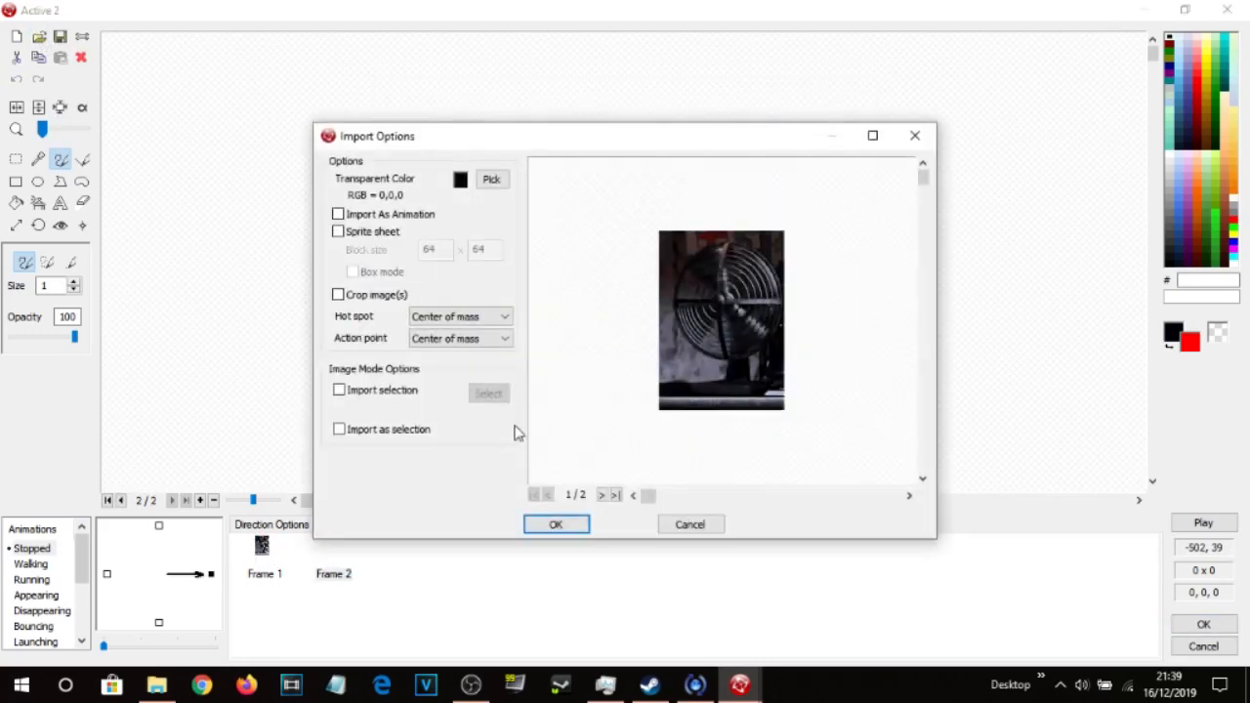
left_click(557, 523)
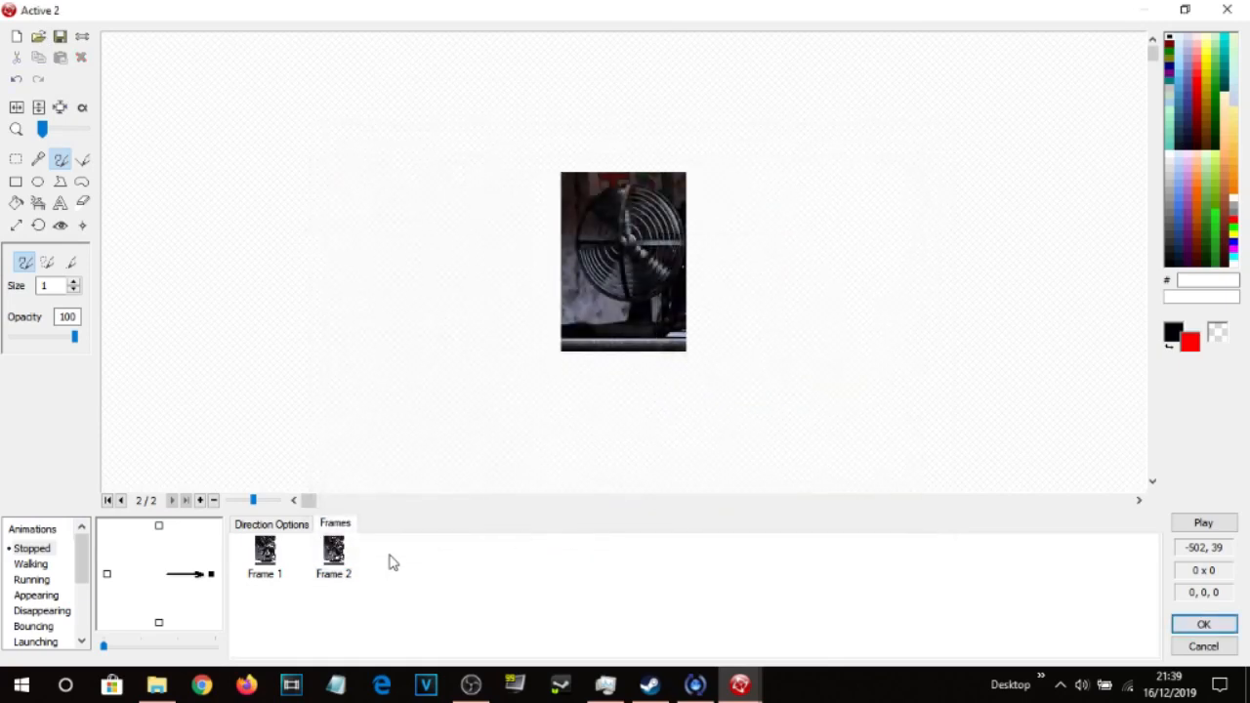
Add a third animation frame and import the third fan image into it with default import options.
right_click(389, 562)
left_click(473, 292)
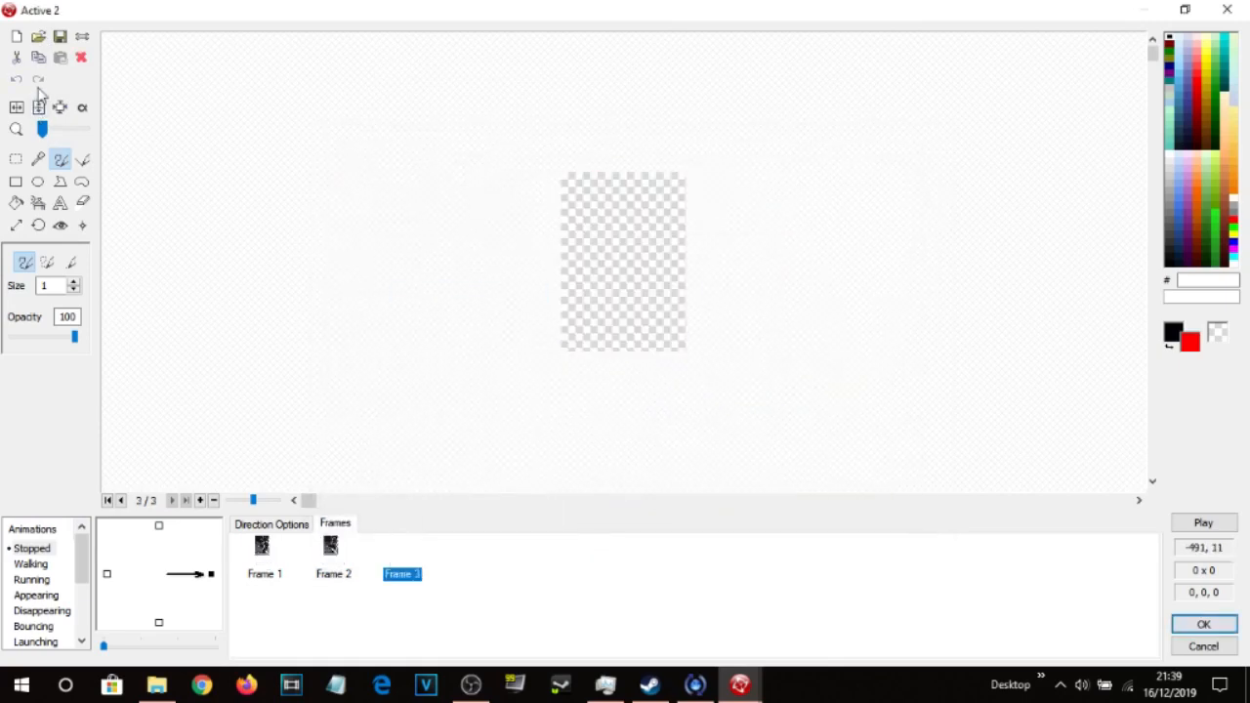
left_click(38, 36)
left_click(707, 194)
double_click(706, 194)
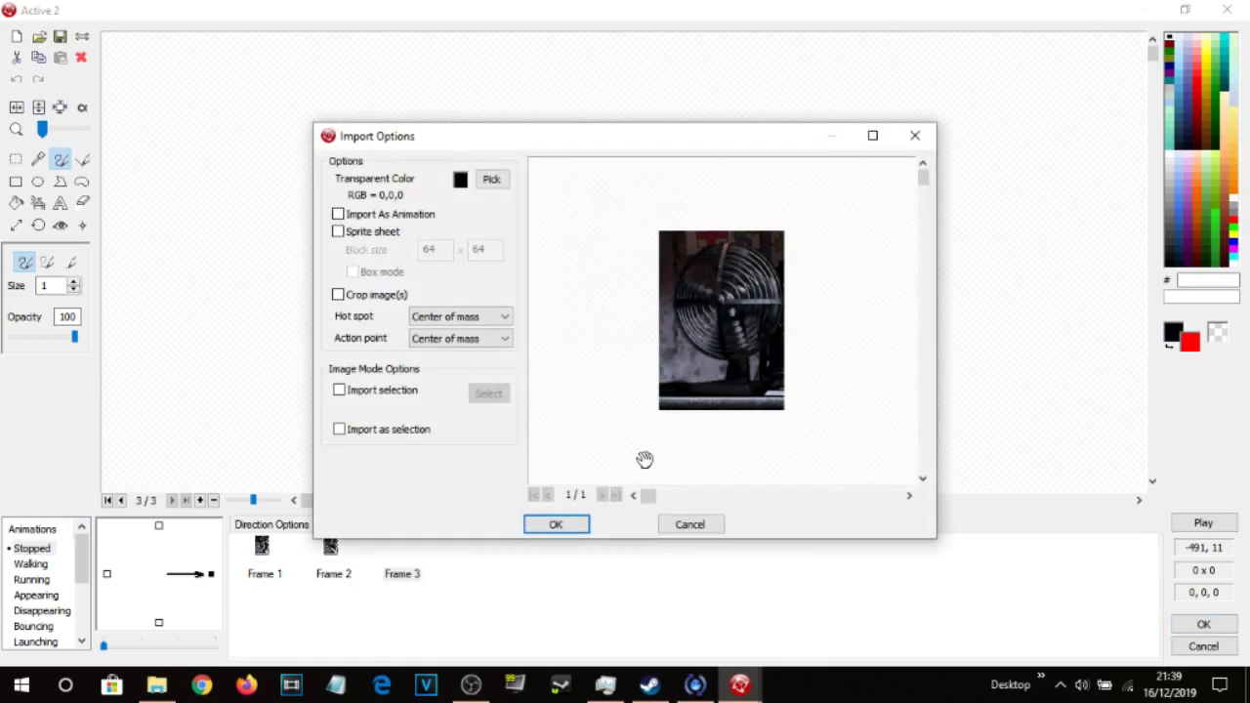
left_click(573, 525)
Review the three fan frames one by one and preview the Stopped animation.
left_click(274, 560)
left_click(337, 557)
left_click(413, 556)
left_click(273, 564)
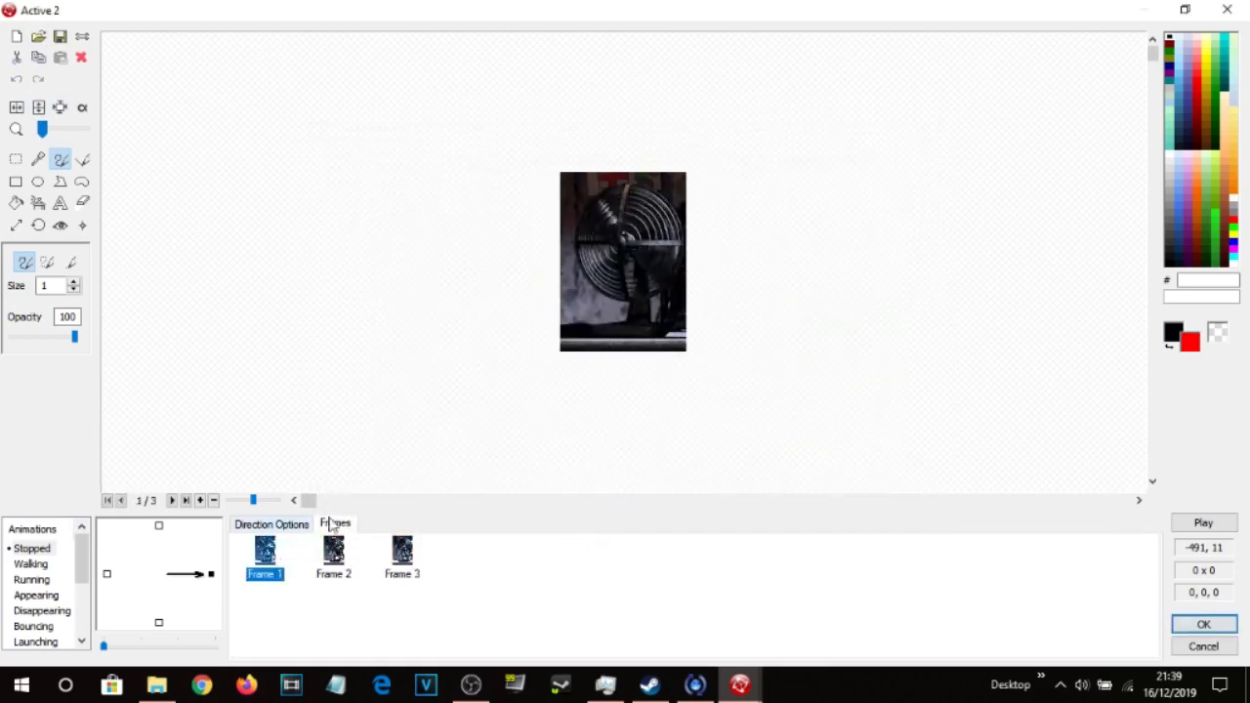
left_click(1204, 523)
left_click(691, 235)
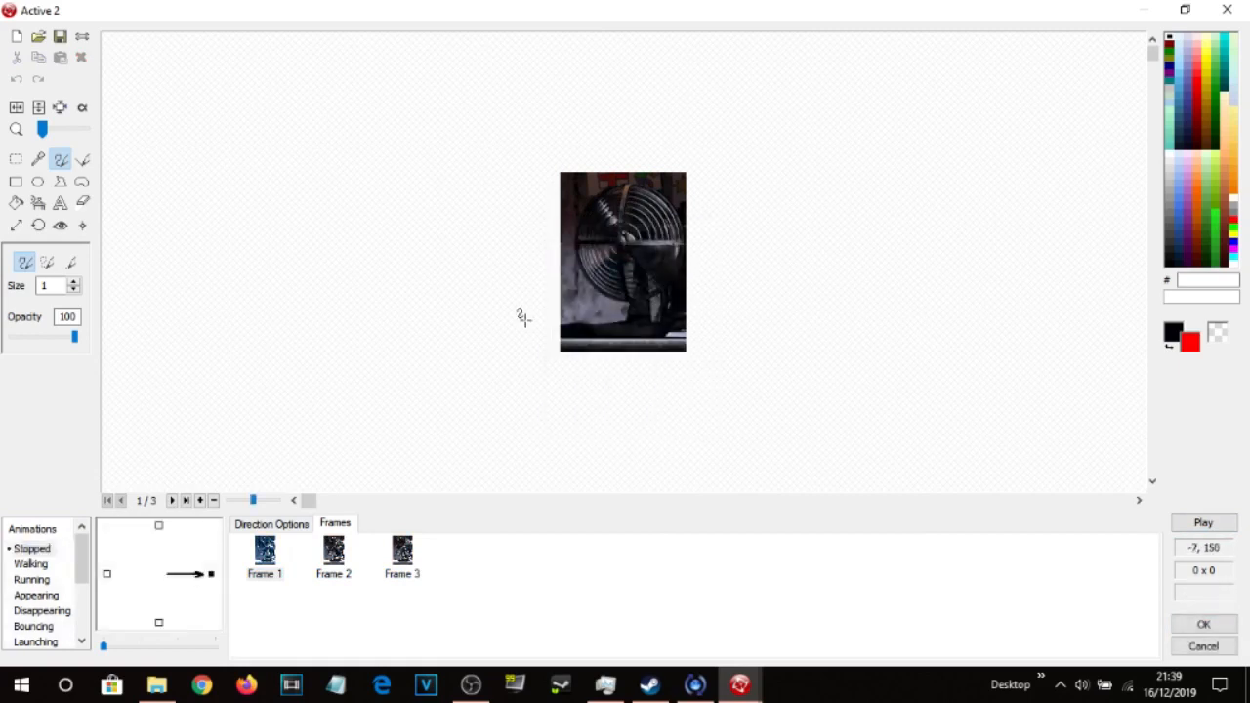
Enable looping for the Stopped animation and preview its playback.
left_click(281, 525)
left_click(377, 569)
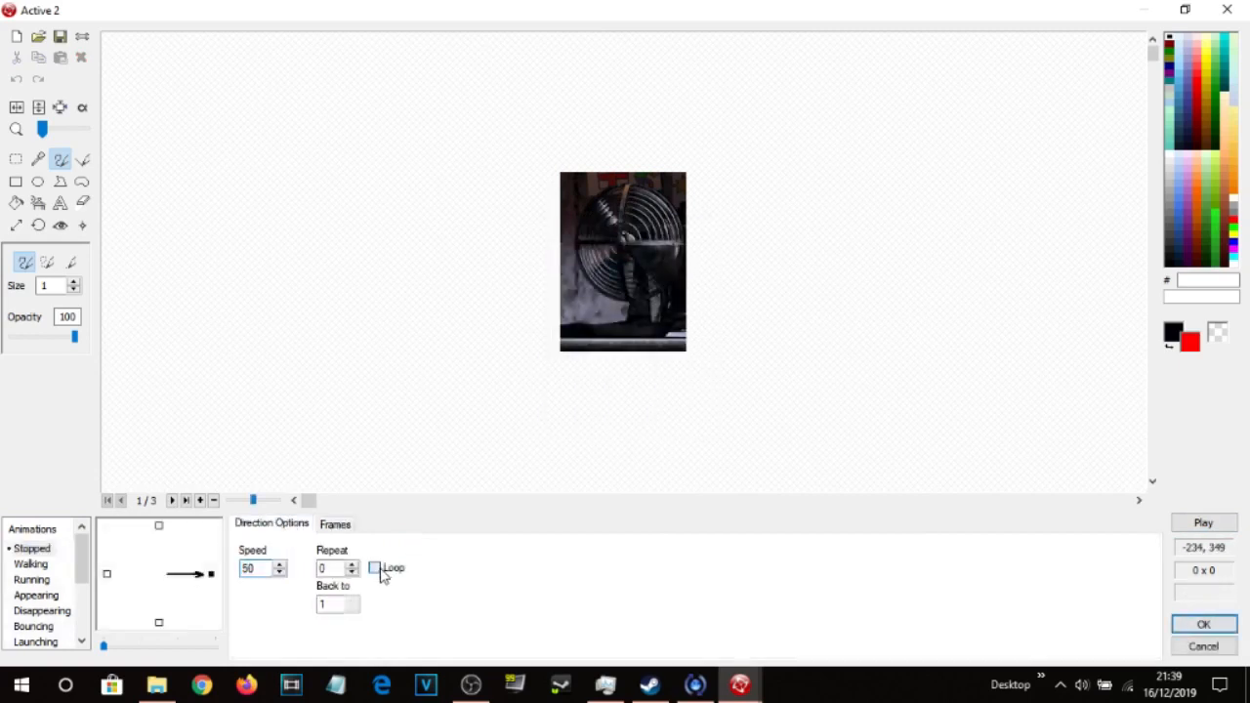
left_click(1201, 523)
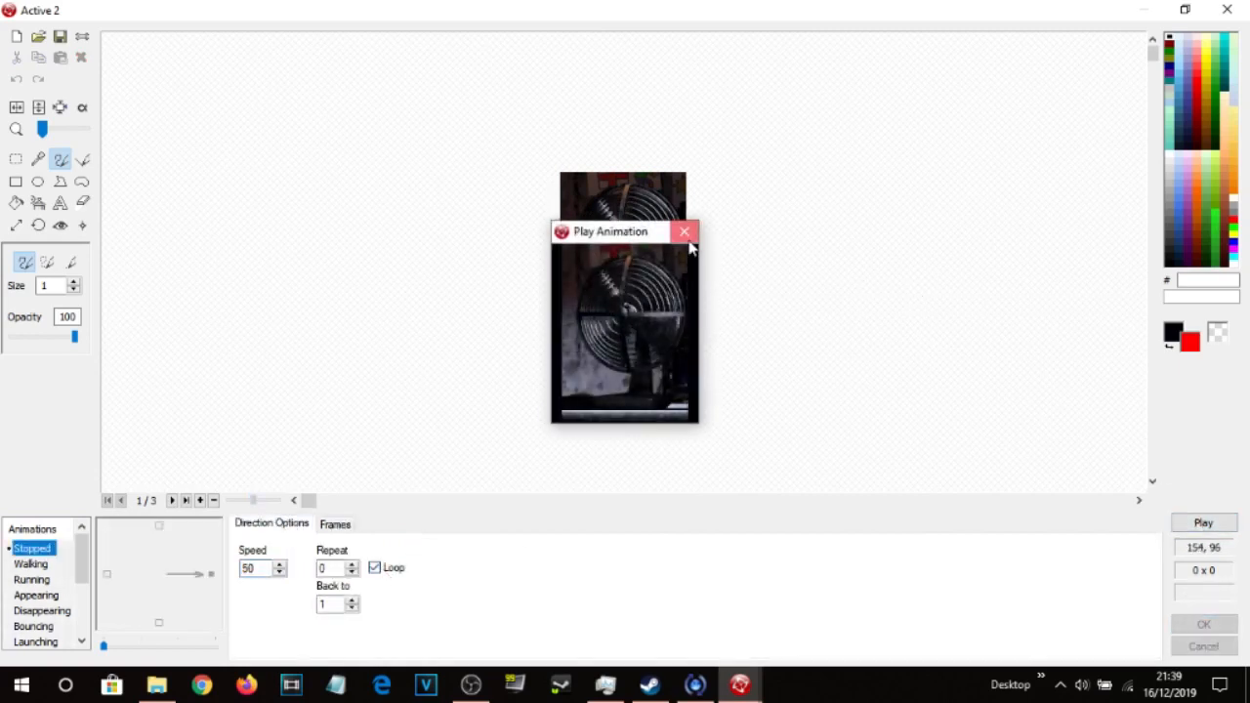
left_click(686, 234)
Try an animation speed of 99 and preview the fan's playback.
type("99")
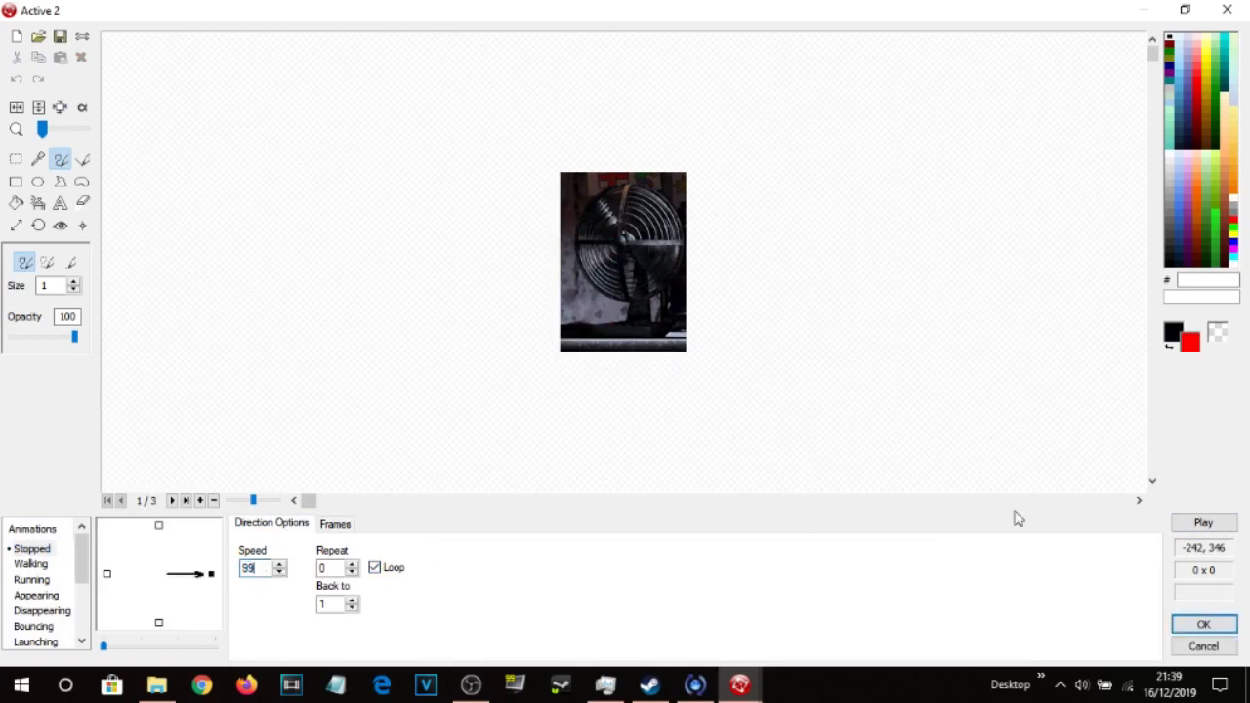
left_click(1209, 524)
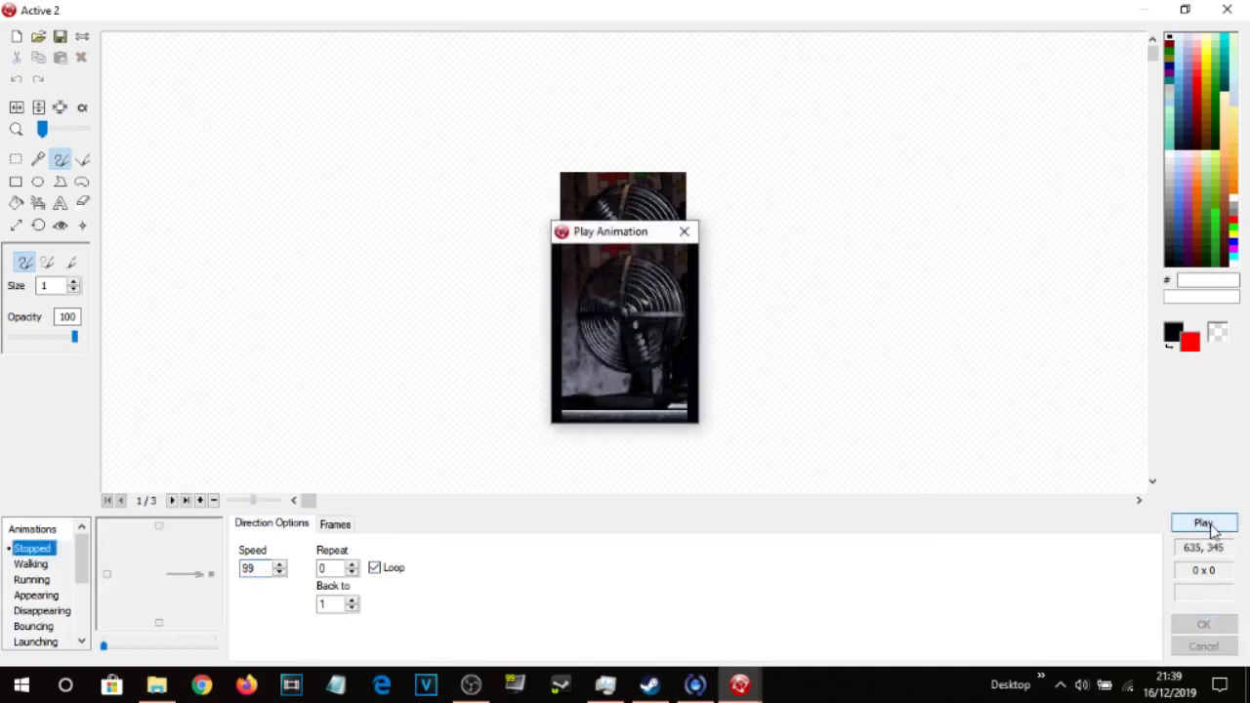
left_click(683, 232)
Set the Stopped animation's speed to 60, preview it, and apply the changes to the fan object.
double_click(250, 569)
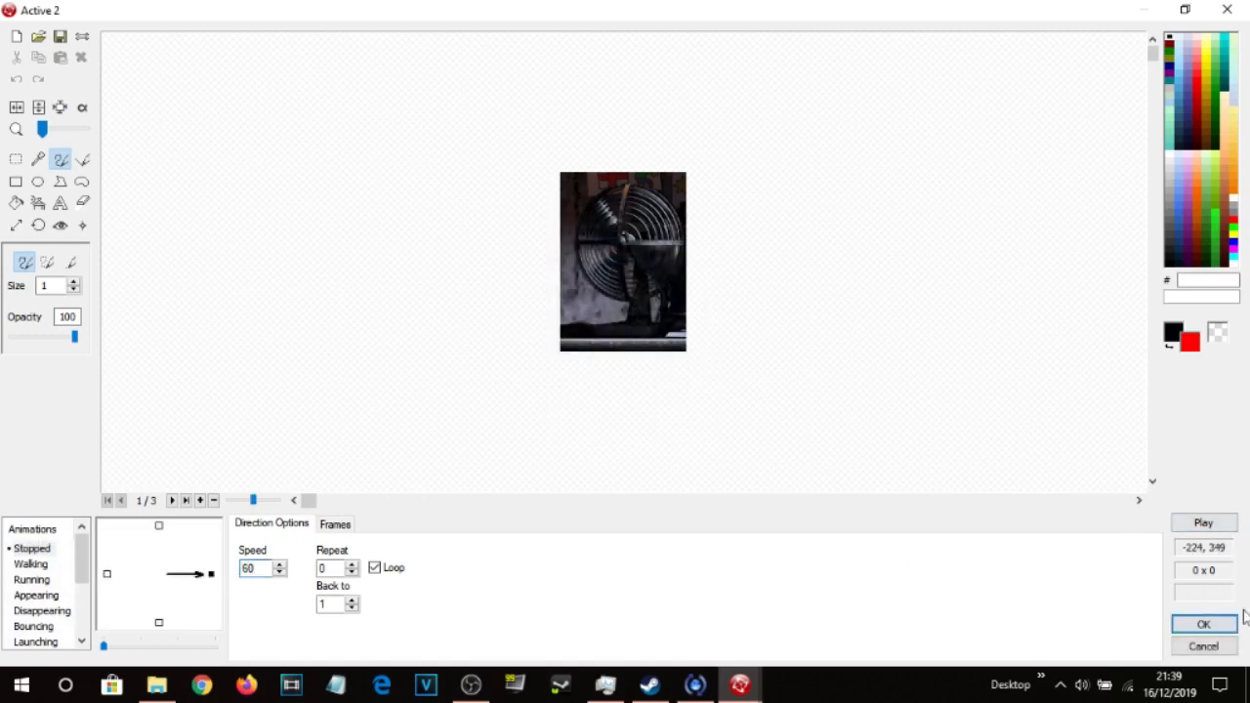
left_click(1202, 524)
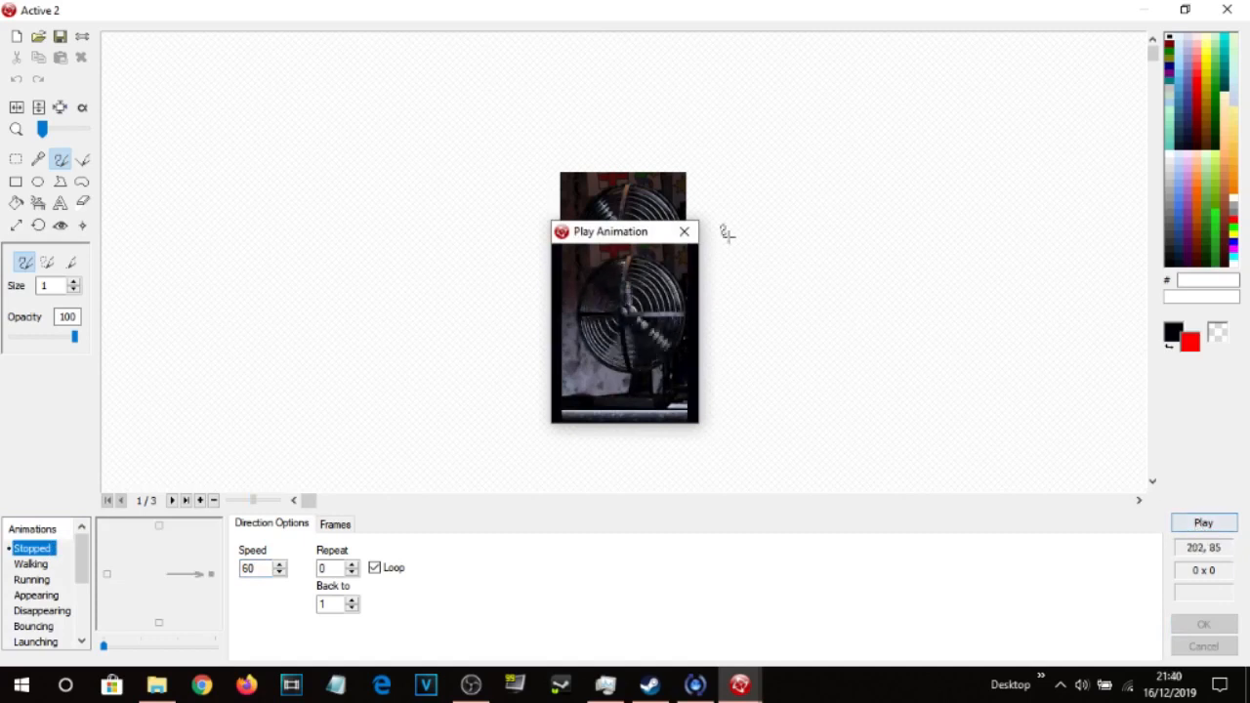
left_click(687, 239)
left_click(1204, 625)
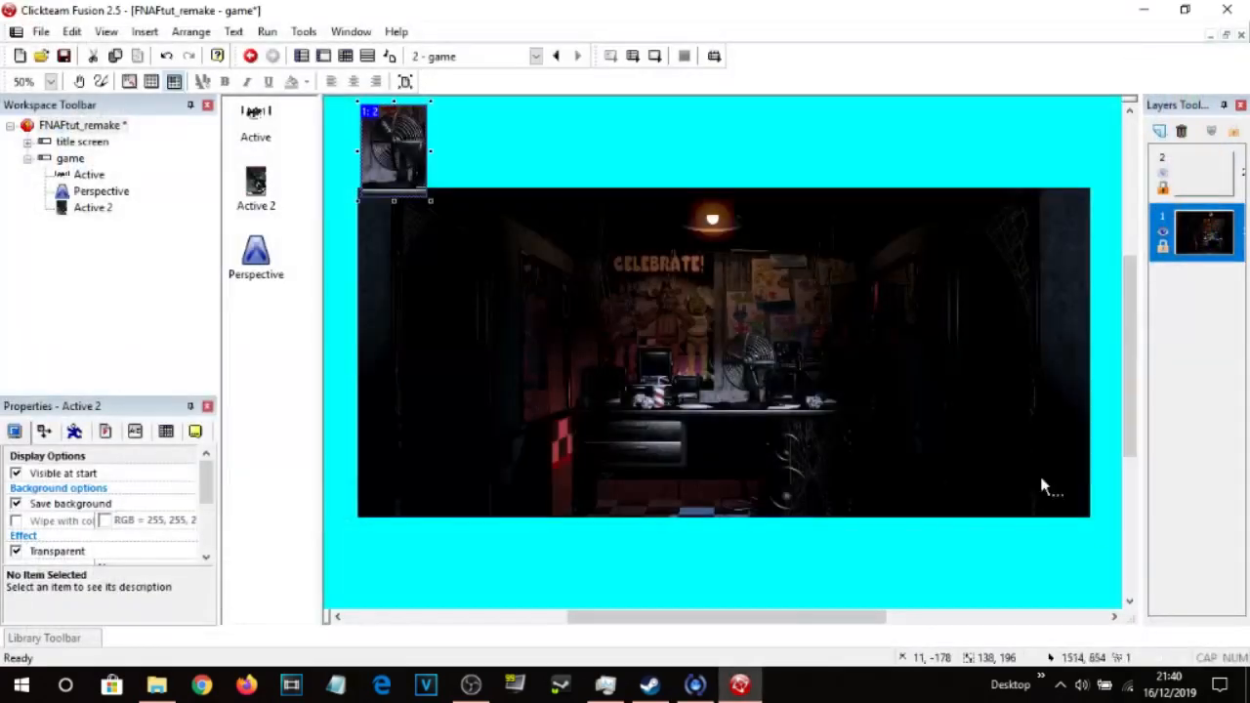
Turn off grid snapping and move the fan object over the background's desk fan, at about X 780, Y 305.
left_click(489, 146)
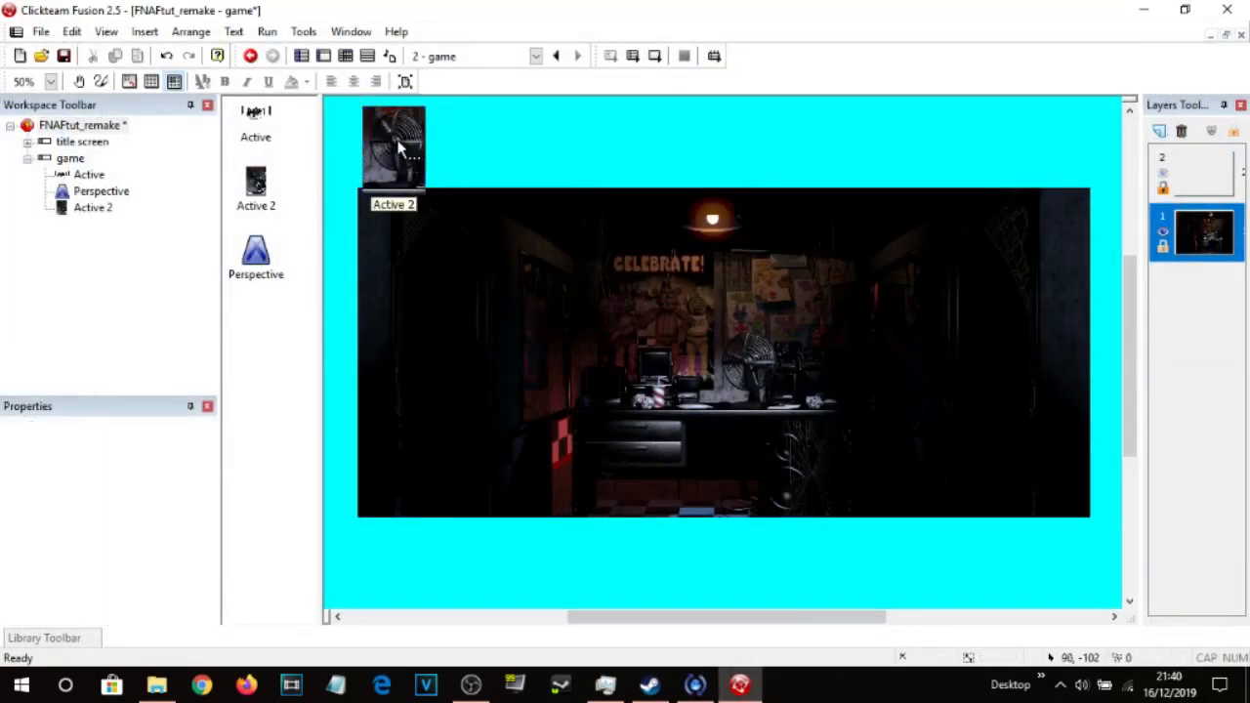
left_click(173, 85)
left_click_drag(397, 142, 760, 295)
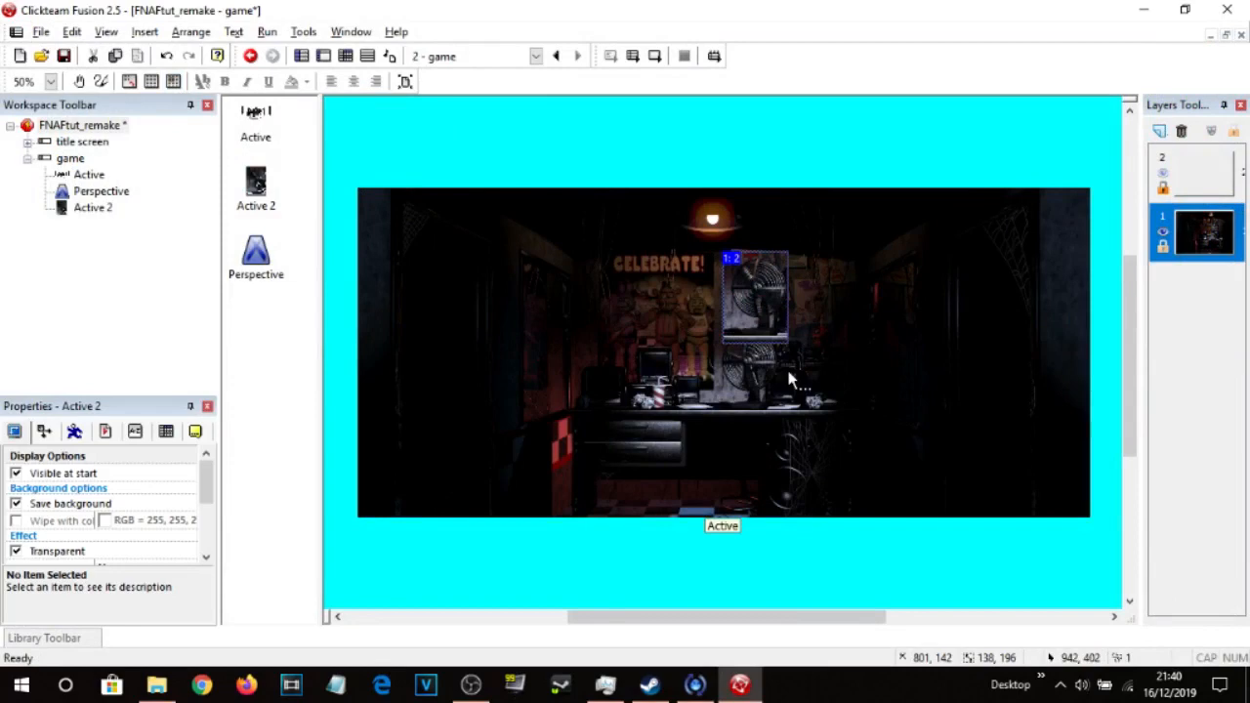
scroll(787, 366, "up", 1, "ctrl")
scroll(776, 365, "up", 1, "ctrl")
scroll(776, 365, "up", 1, "ctrl")
scroll(775, 366, "down", 1, "ctrl")
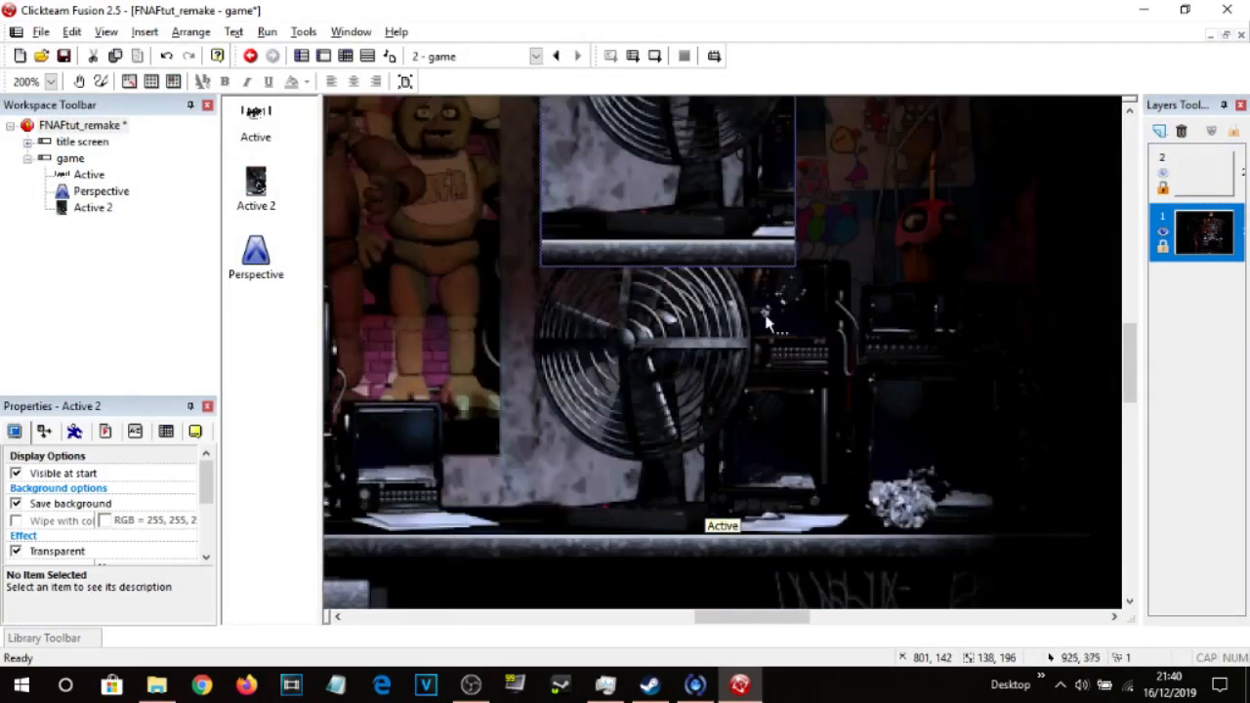
left_click_drag(690, 229, 630, 377)
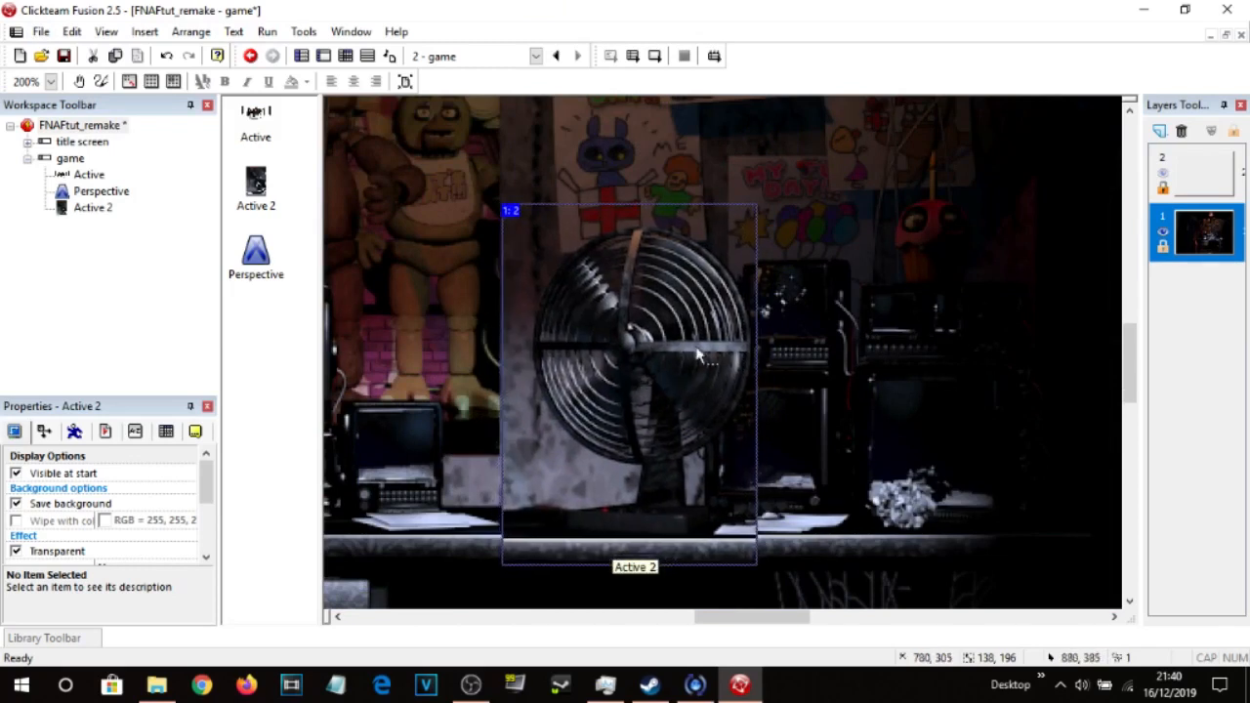
Nudge the fan object to X 781, Y 303 and deselect it to compare it with the background fan.
key("Right")
key("Up")
key("Up")
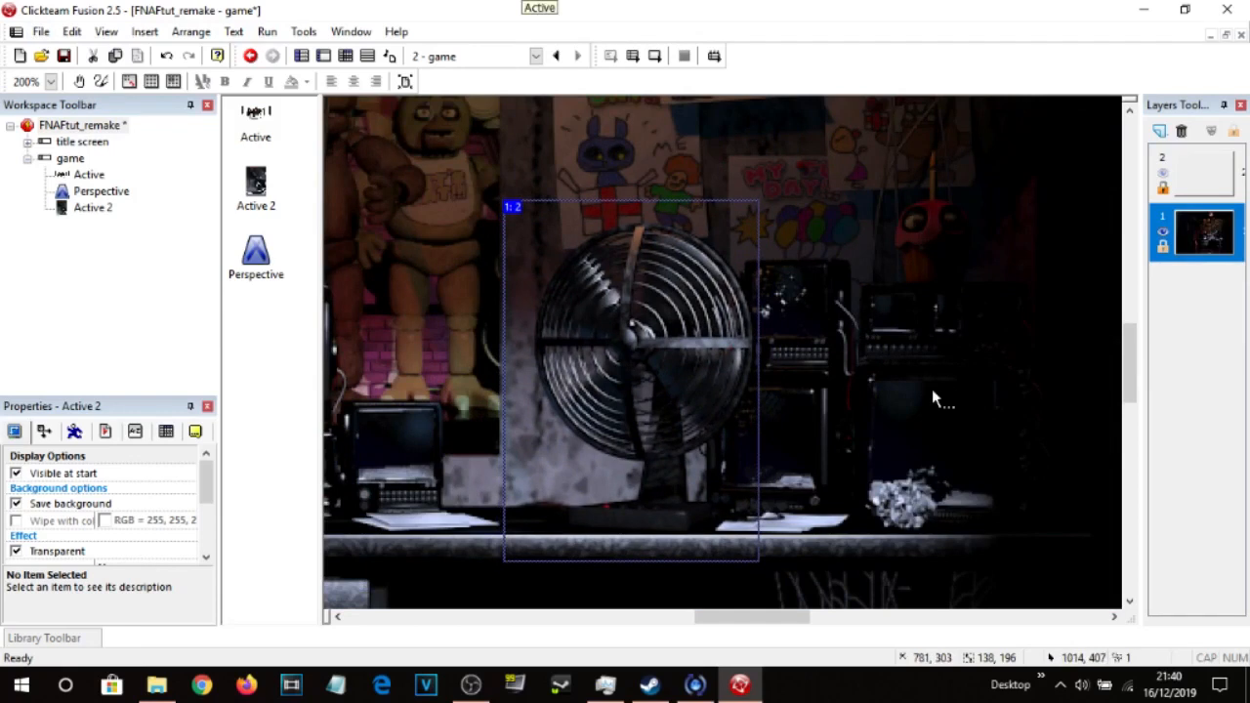
key("Left")
key("Left")
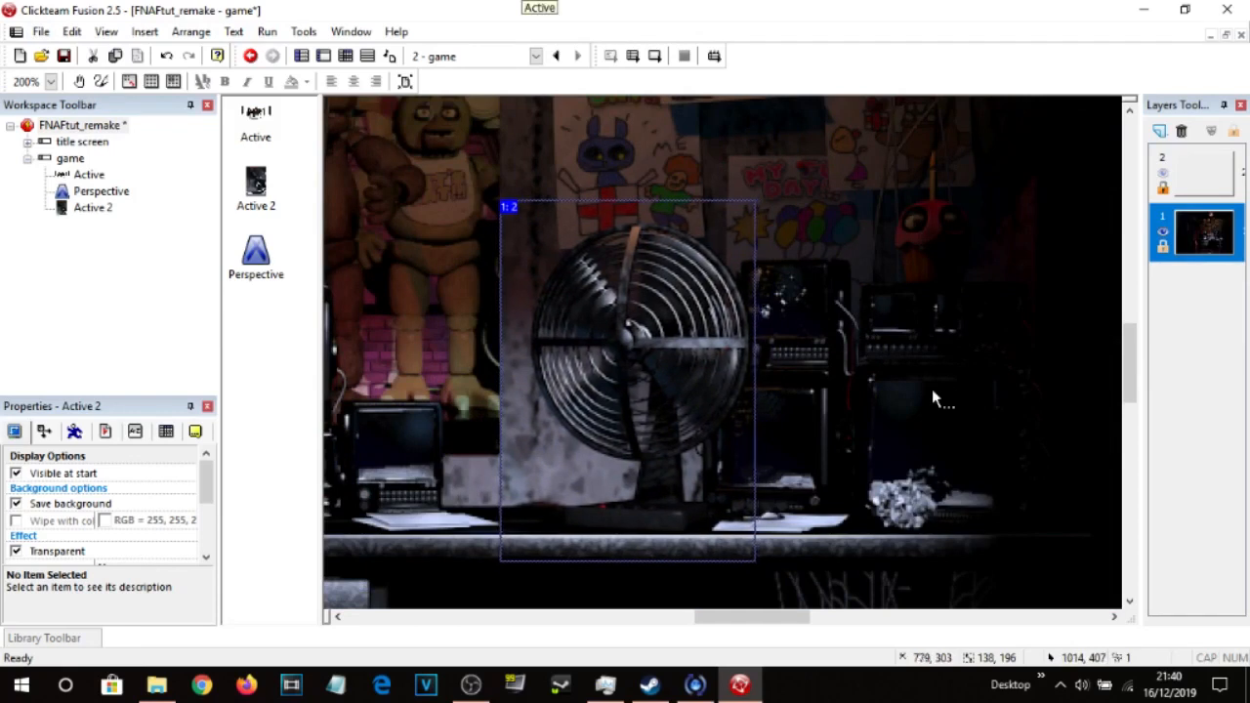
key("Right")
key("Right")
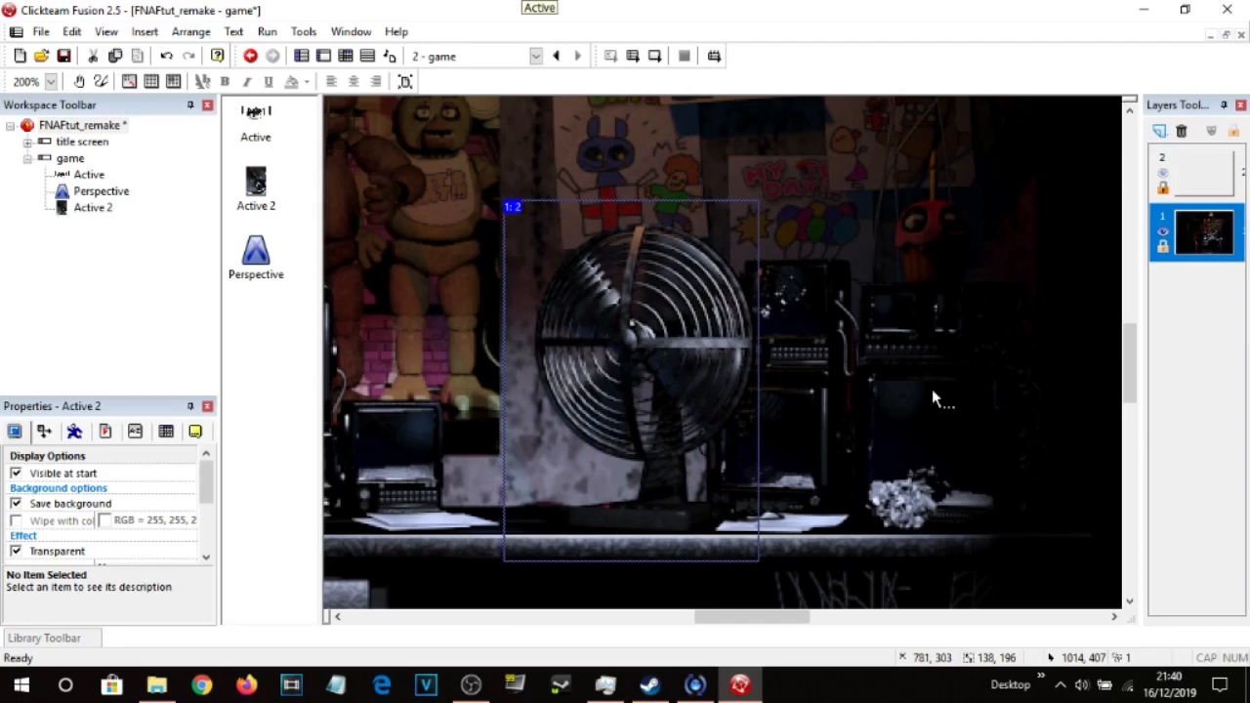
left_click(899, 246)
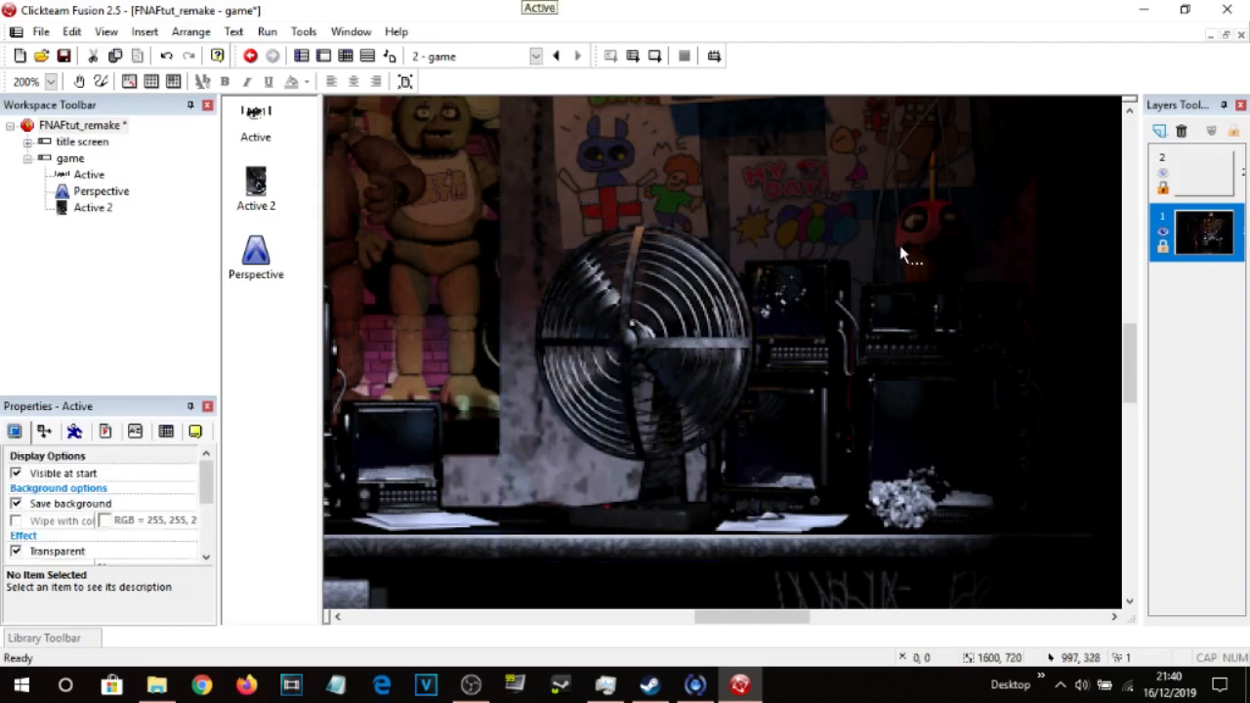
Fine-tune the fan object's alignment with the background by nudging it to X 780, Y 303.
left_click(630, 357)
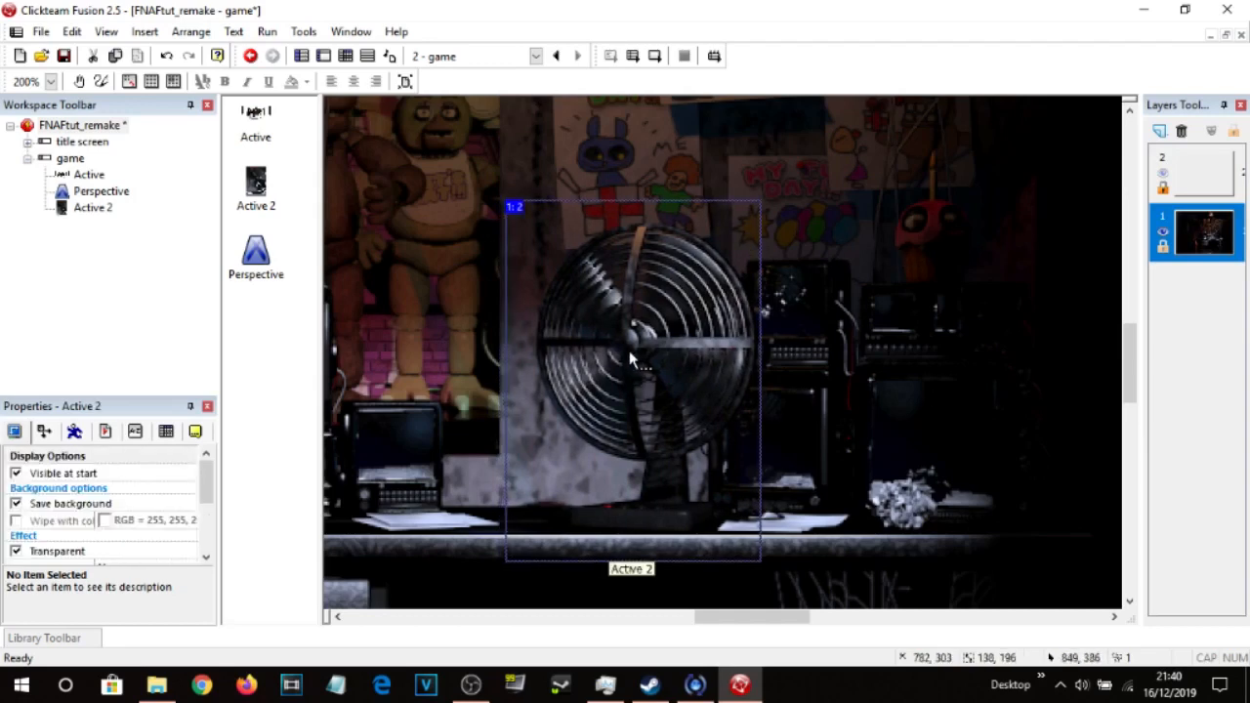
left_click(929, 292)
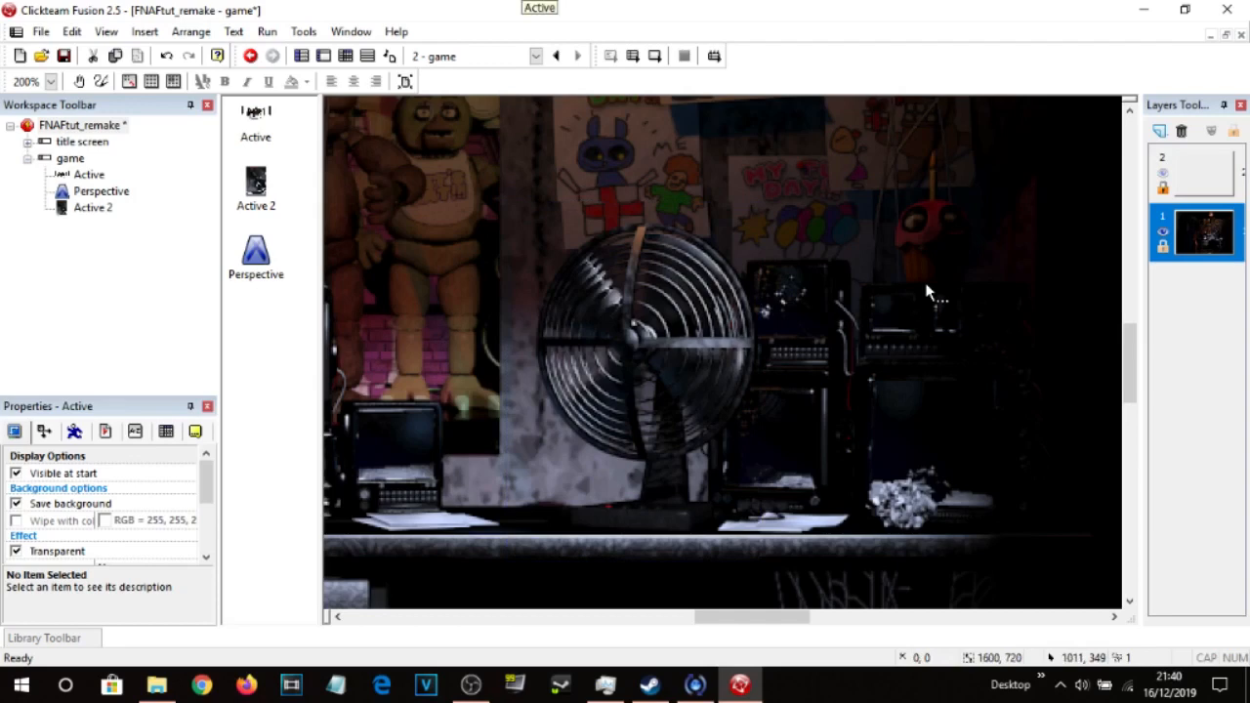
left_click(652, 299)
key("Left")
key("Left")
left_click(879, 250)
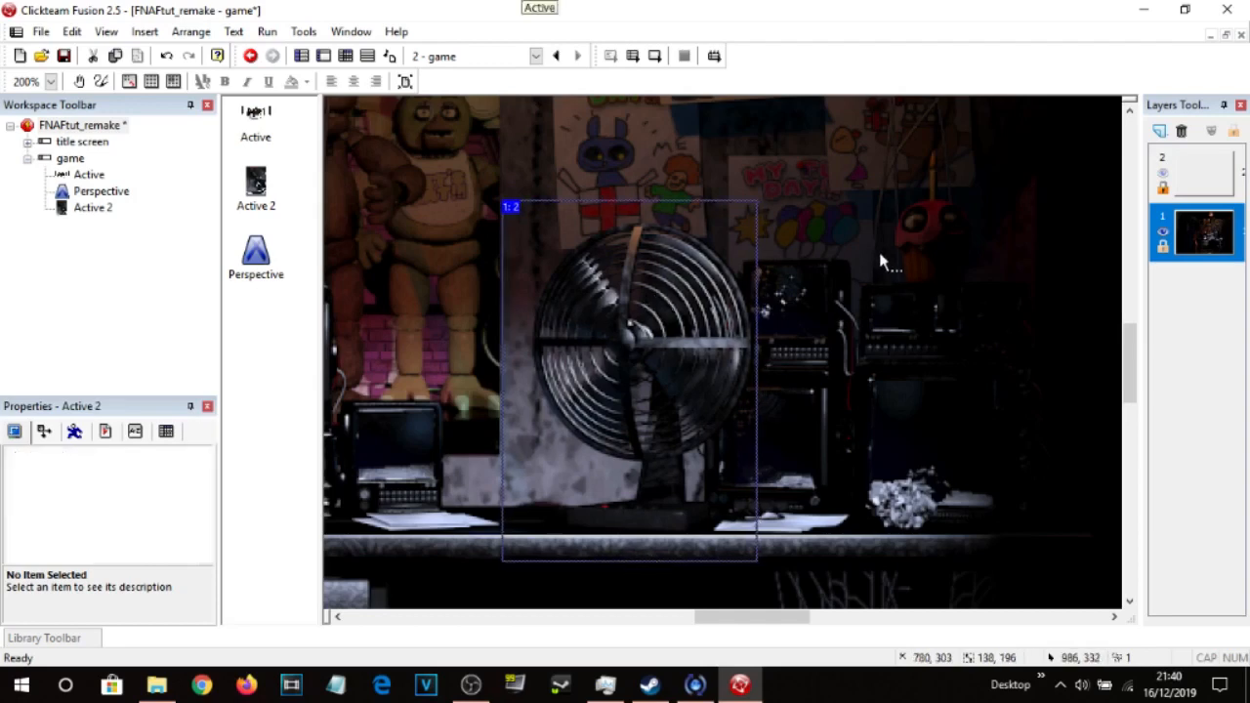
Run the game frame to check the animated fan in the office, and close the test window.
scroll(812, 304, "down", 4, "ctrl")
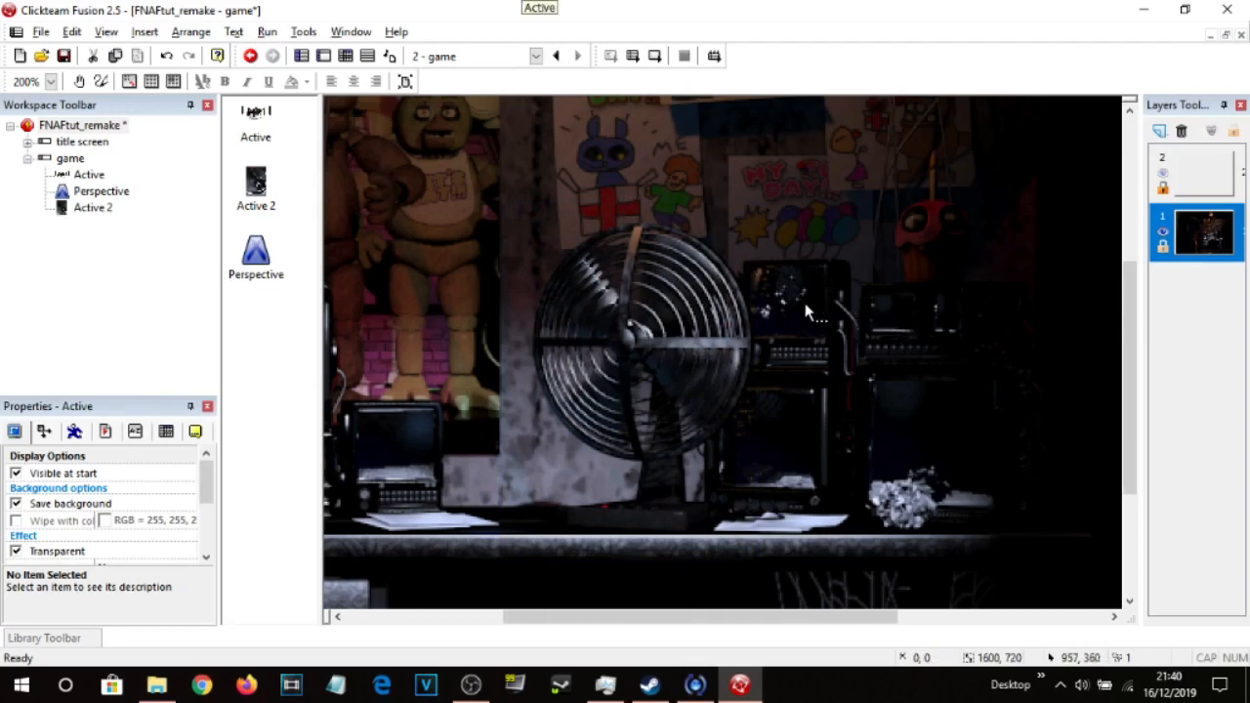
scroll(805, 303, "up", 2, "ctrl")
scroll(807, 303, "down", 1, "ctrl")
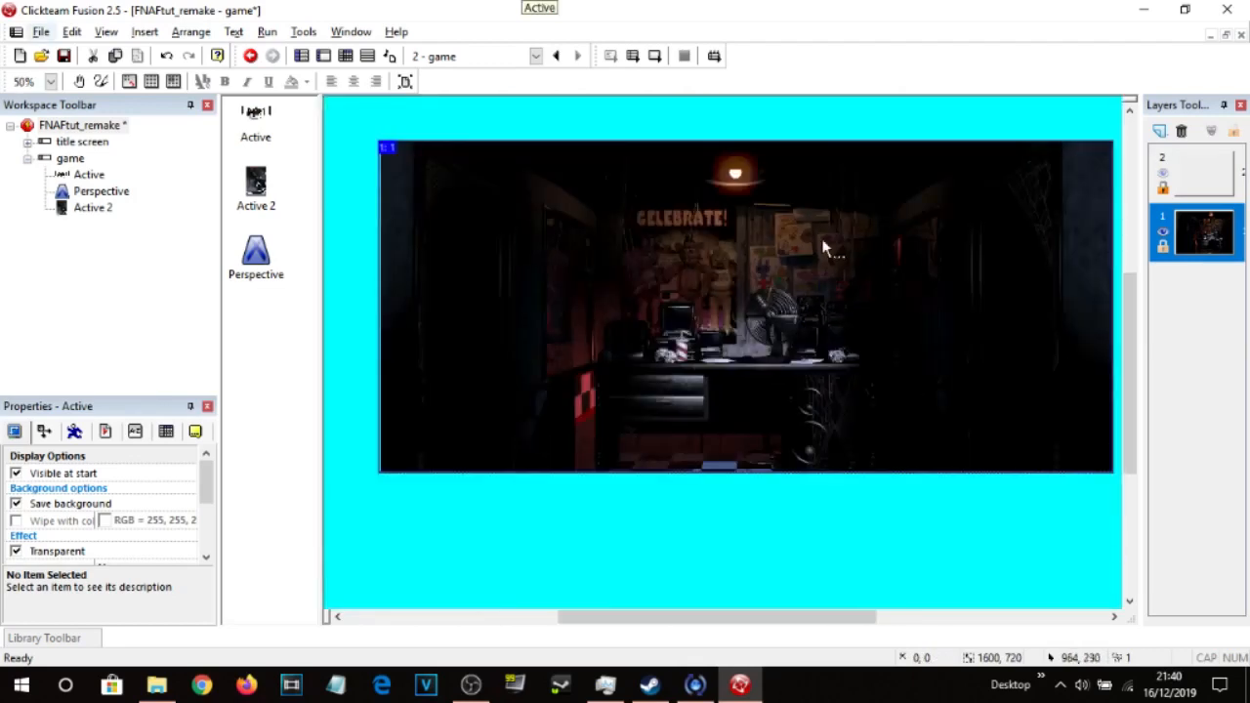
left_click(820, 128)
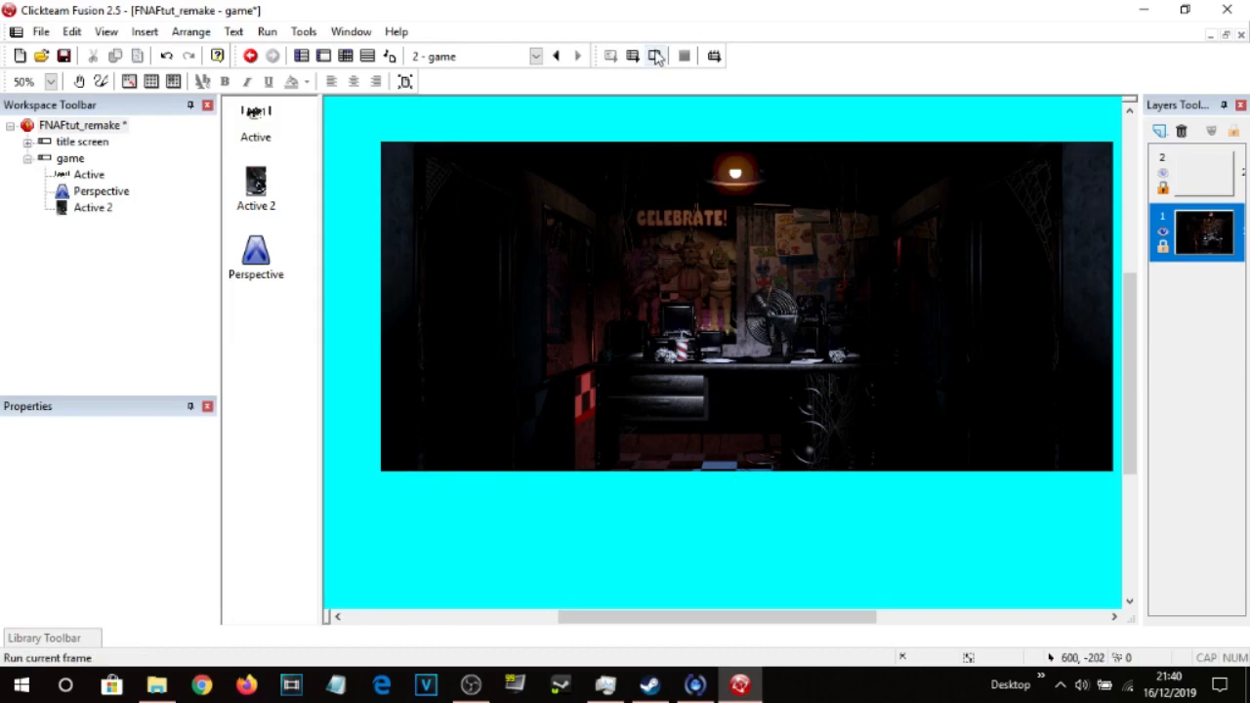
key("F7")
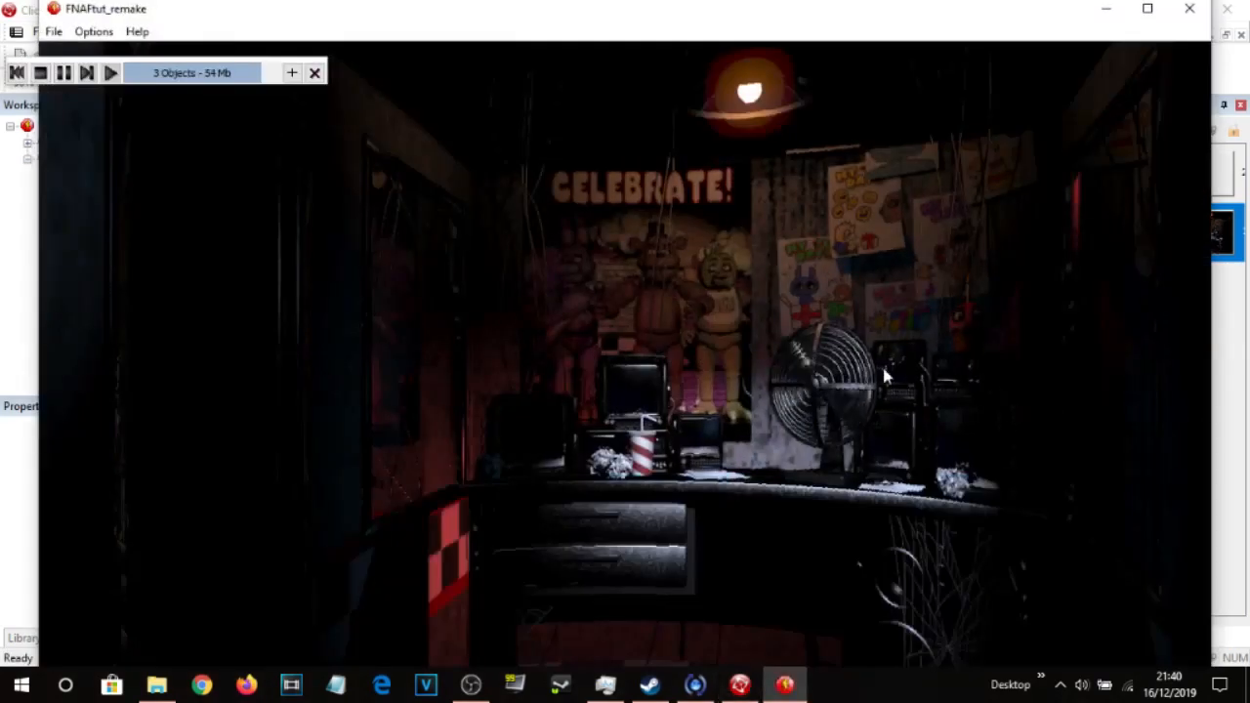
left_click(1190, 8)
Insert a new Active object in the empty area above the office background, at about X 243, Y -89.
middle_click_drag(717, 123, 704, 161)
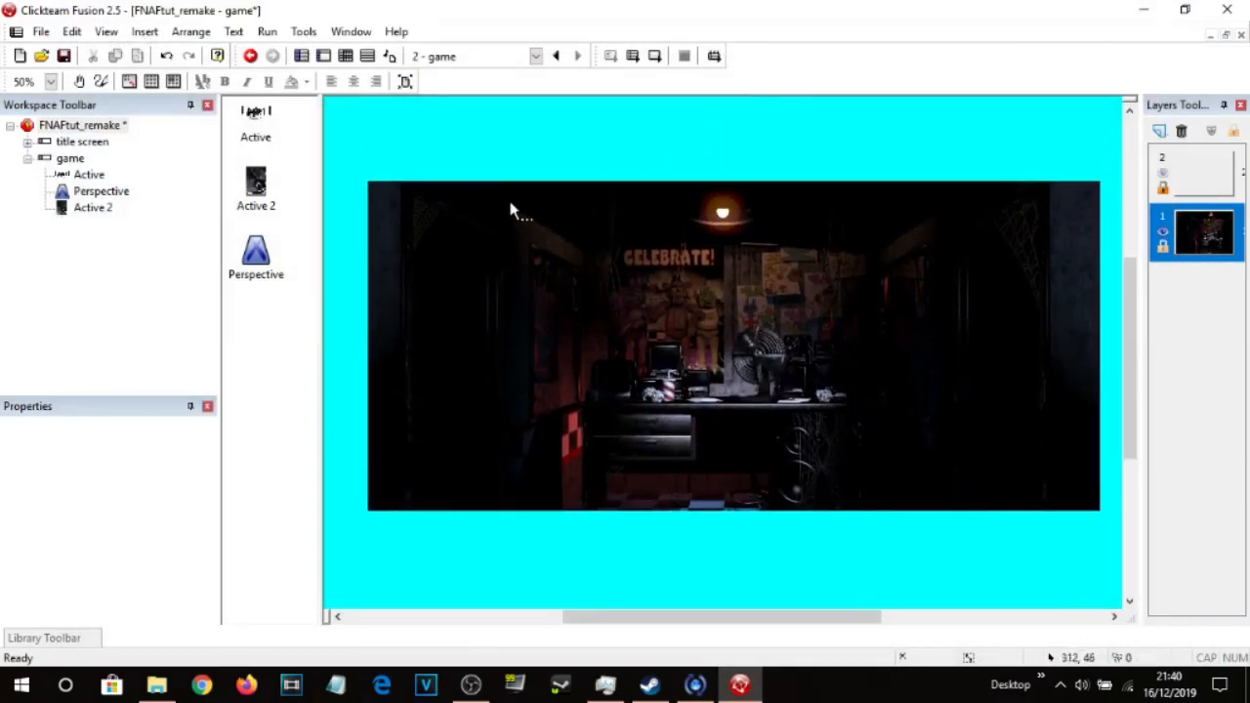
double_click(468, 163)
double_click(290, 113)
left_click(485, 148)
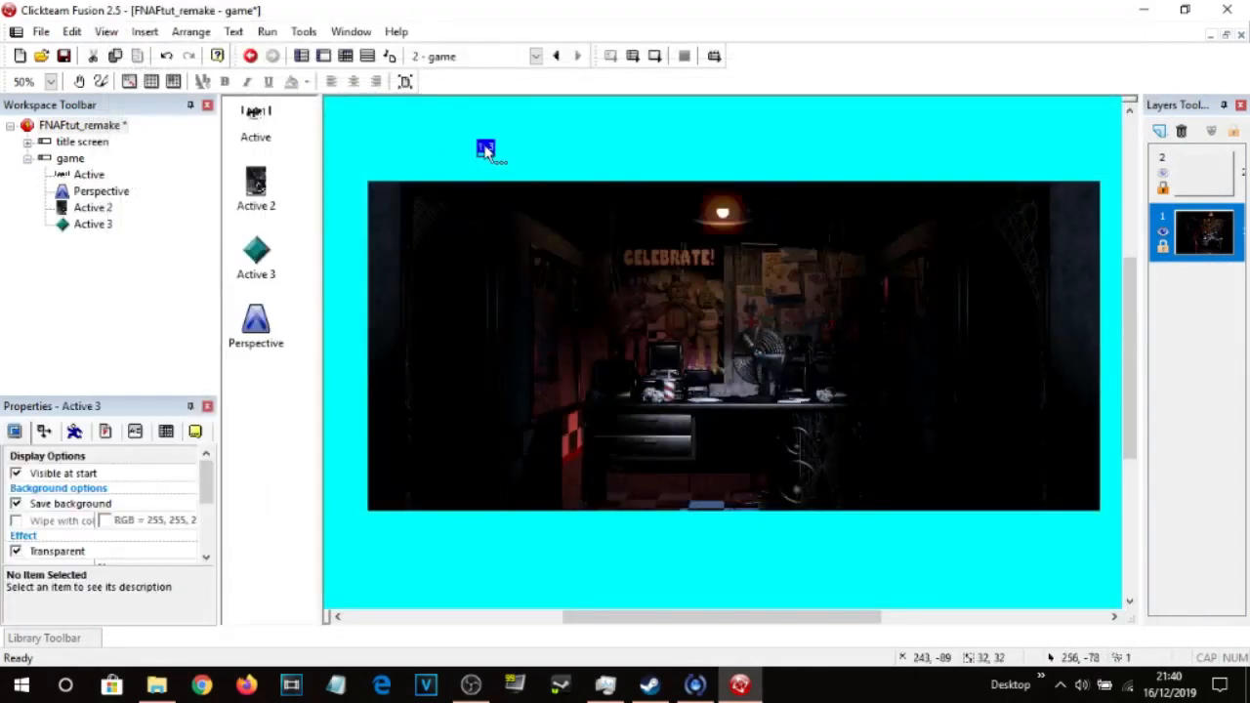
Centre the Active 3 object horizontally and vertically in the frame.
right_click(485, 149)
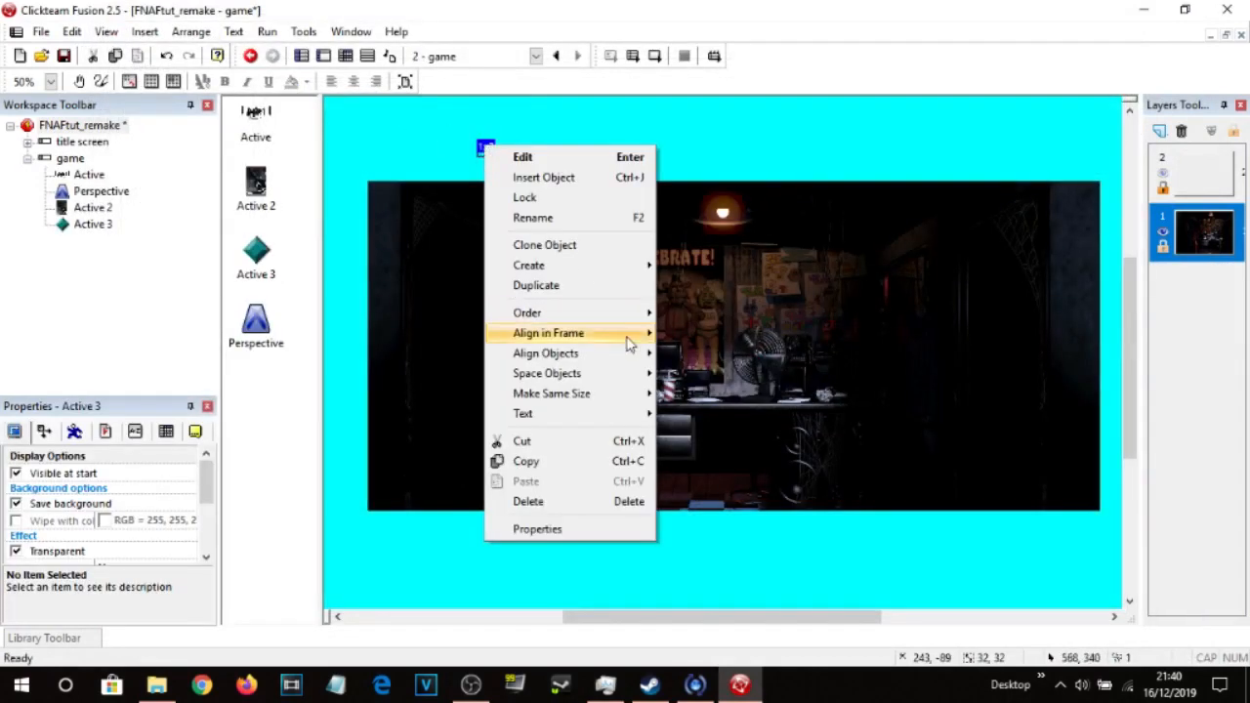
mouse_move(630, 334)
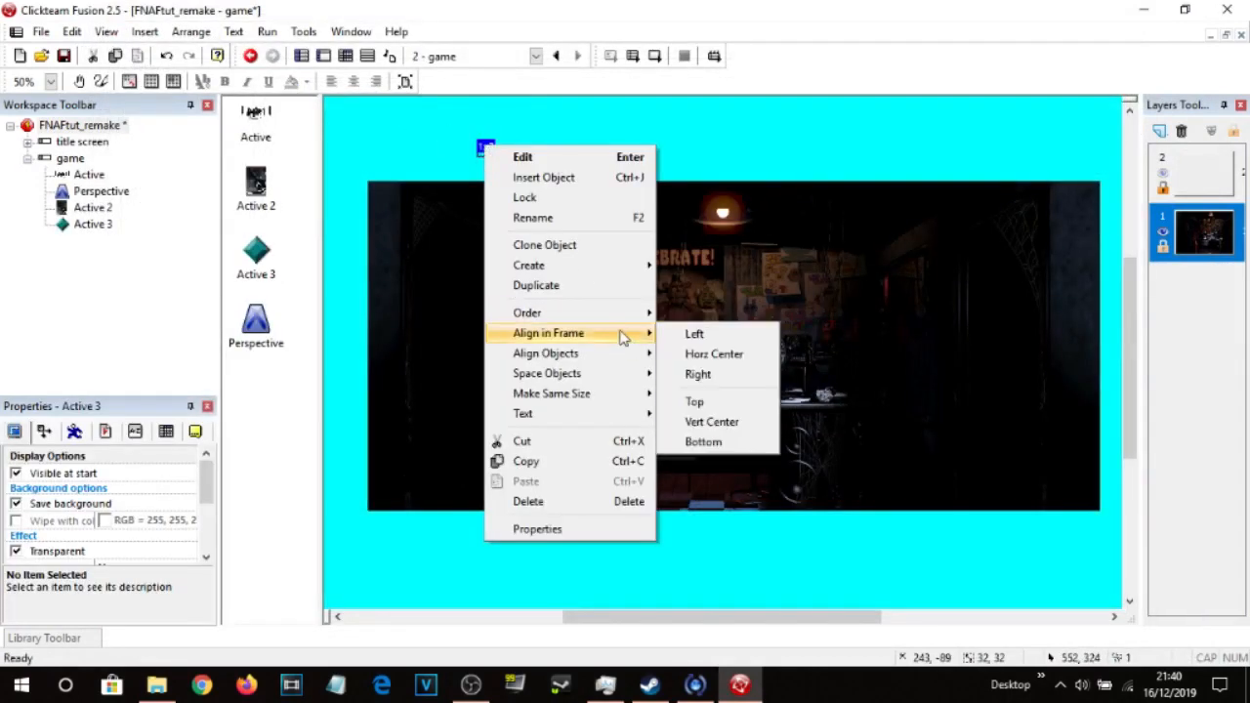
left_click(718, 355)
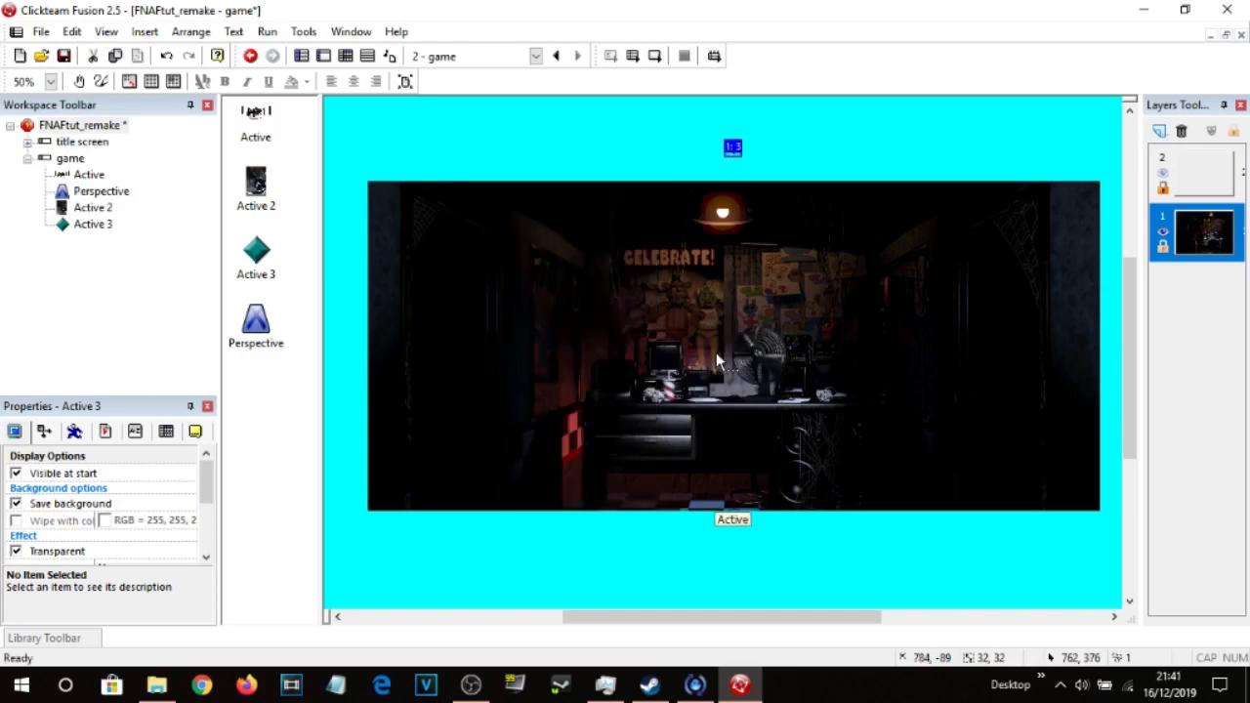
right_click(732, 149)
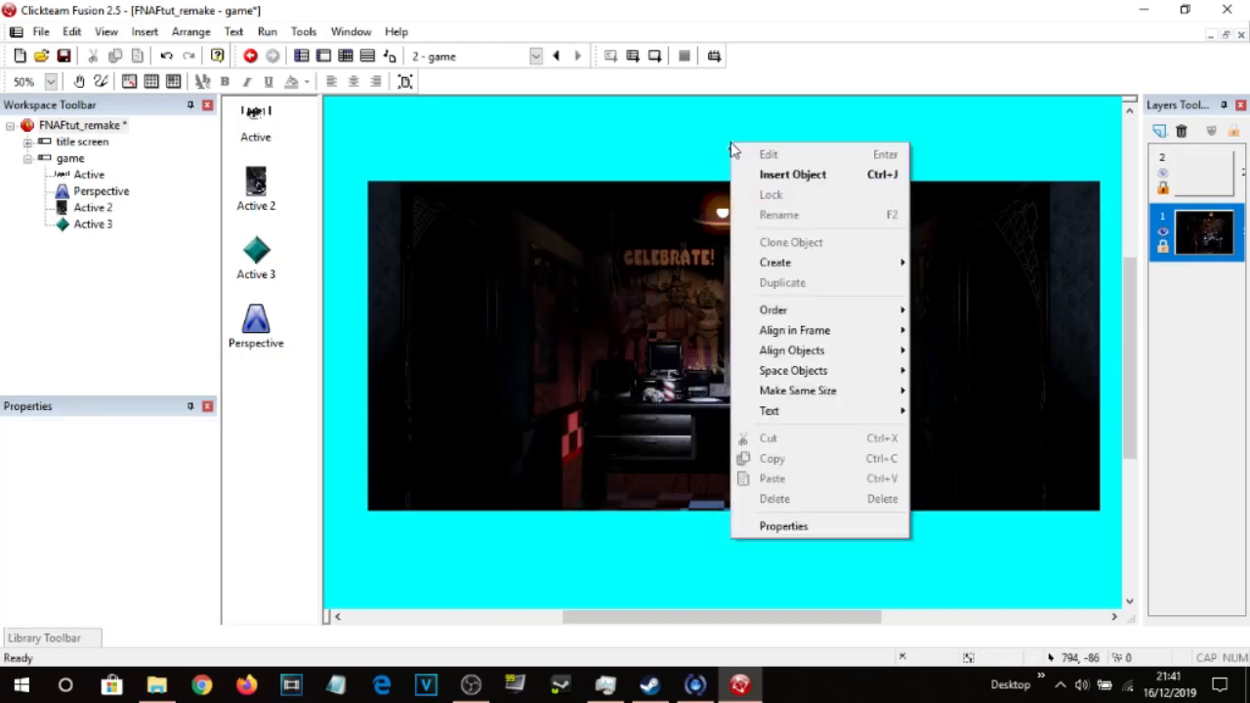
left_click(724, 164)
left_click(733, 148)
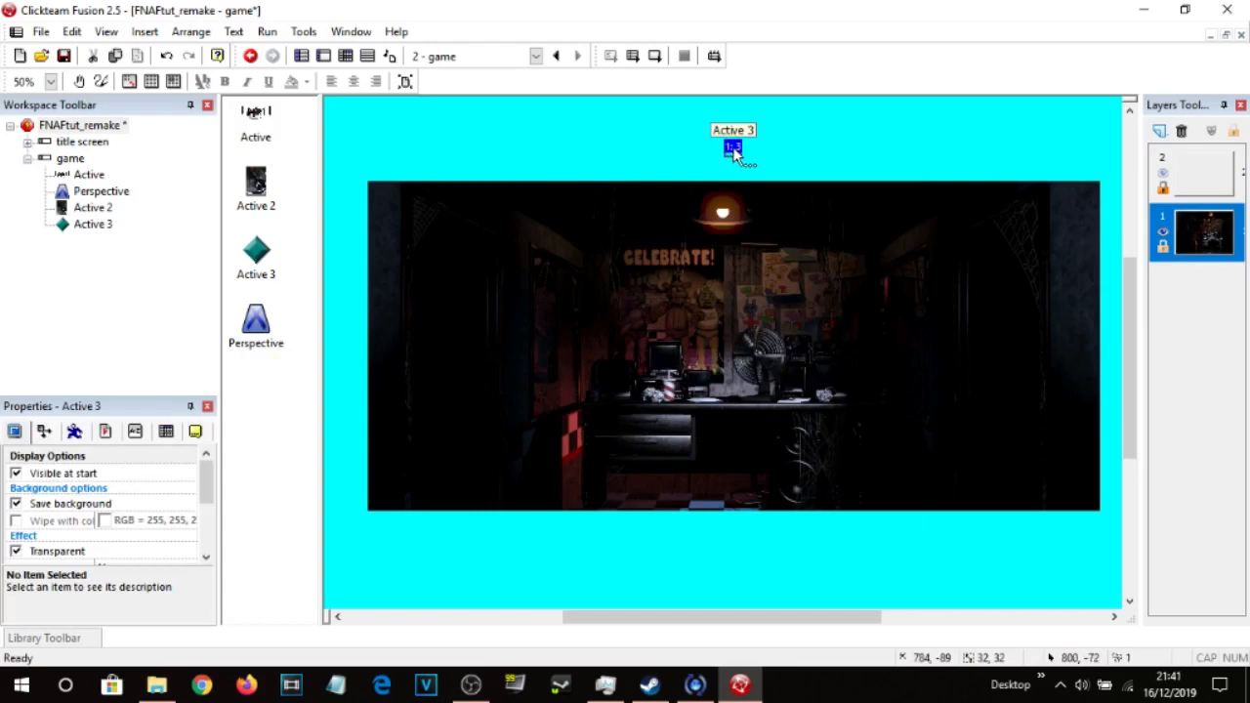
right_click(730, 153)
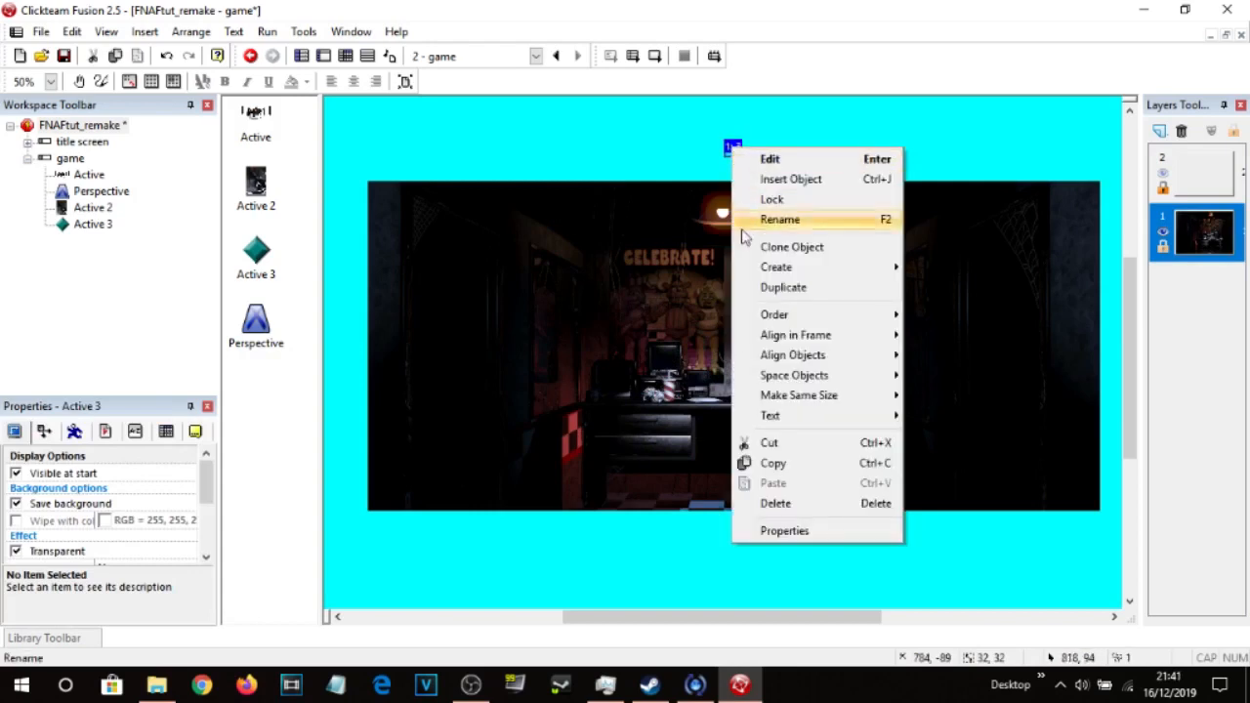
mouse_move(812, 337)
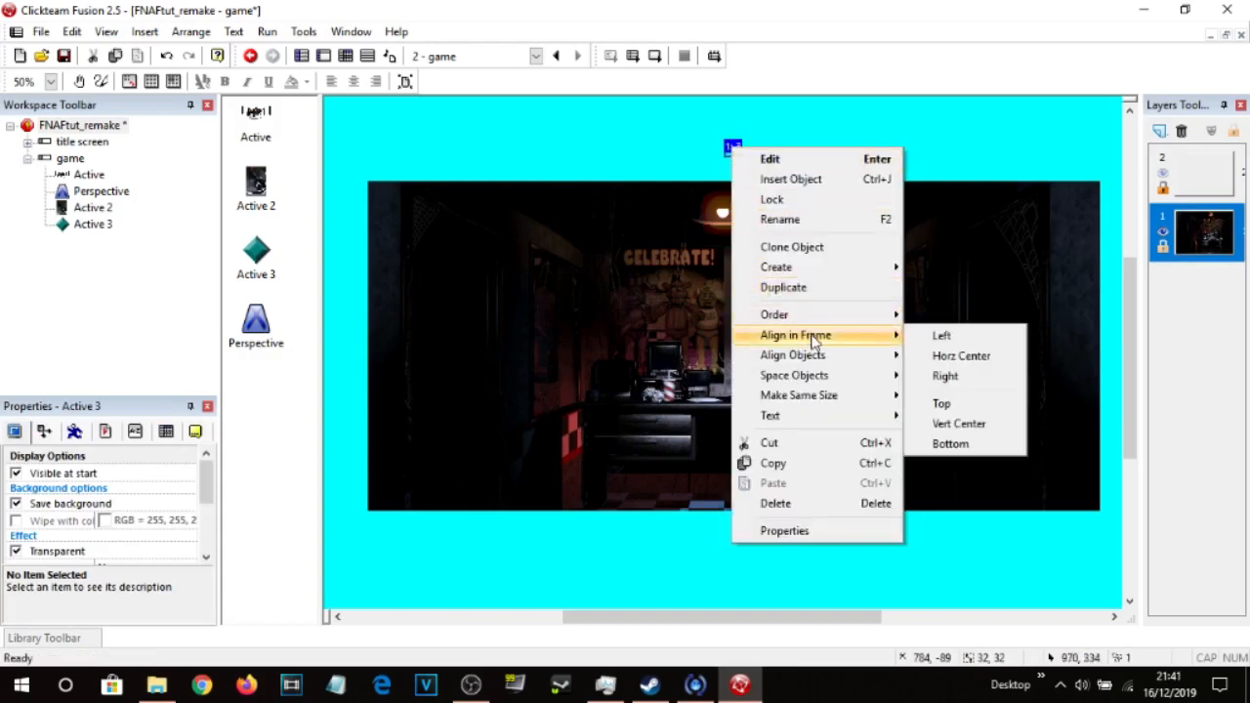
left_click(962, 426)
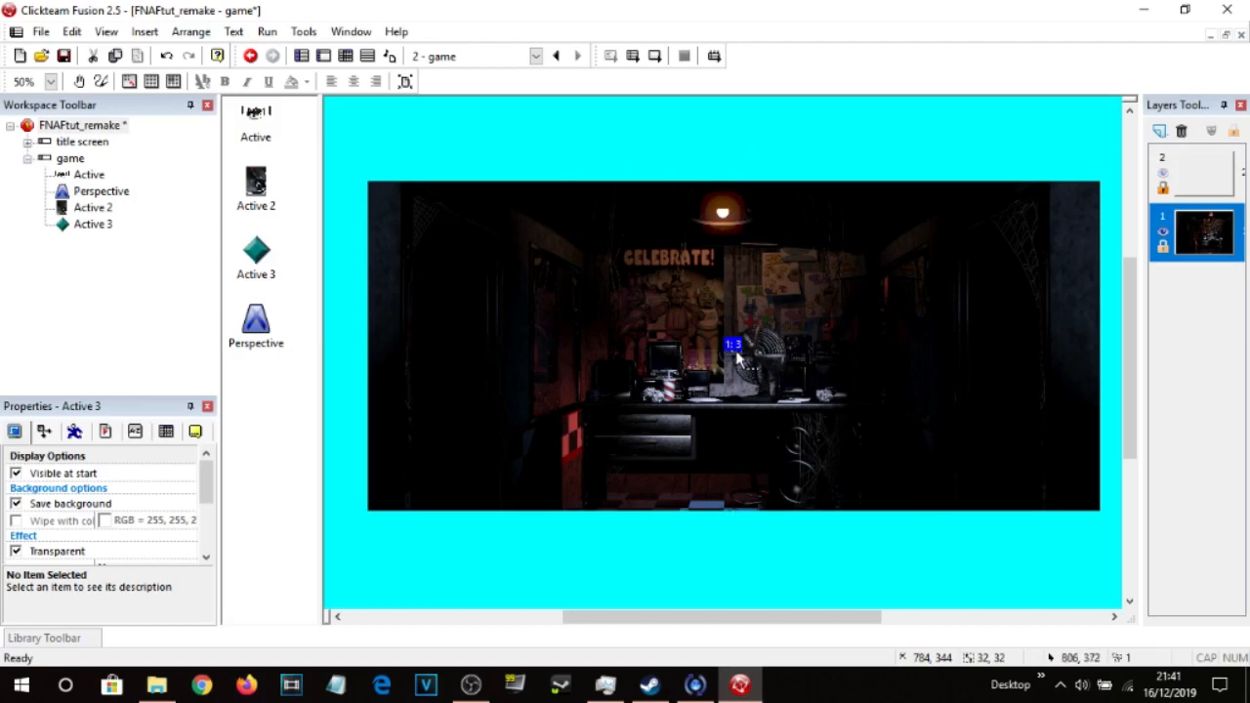
Move the Active 3 object to the empty area above the office background, at about X 506, Y -86.
left_click_drag(735, 357, 608, 160)
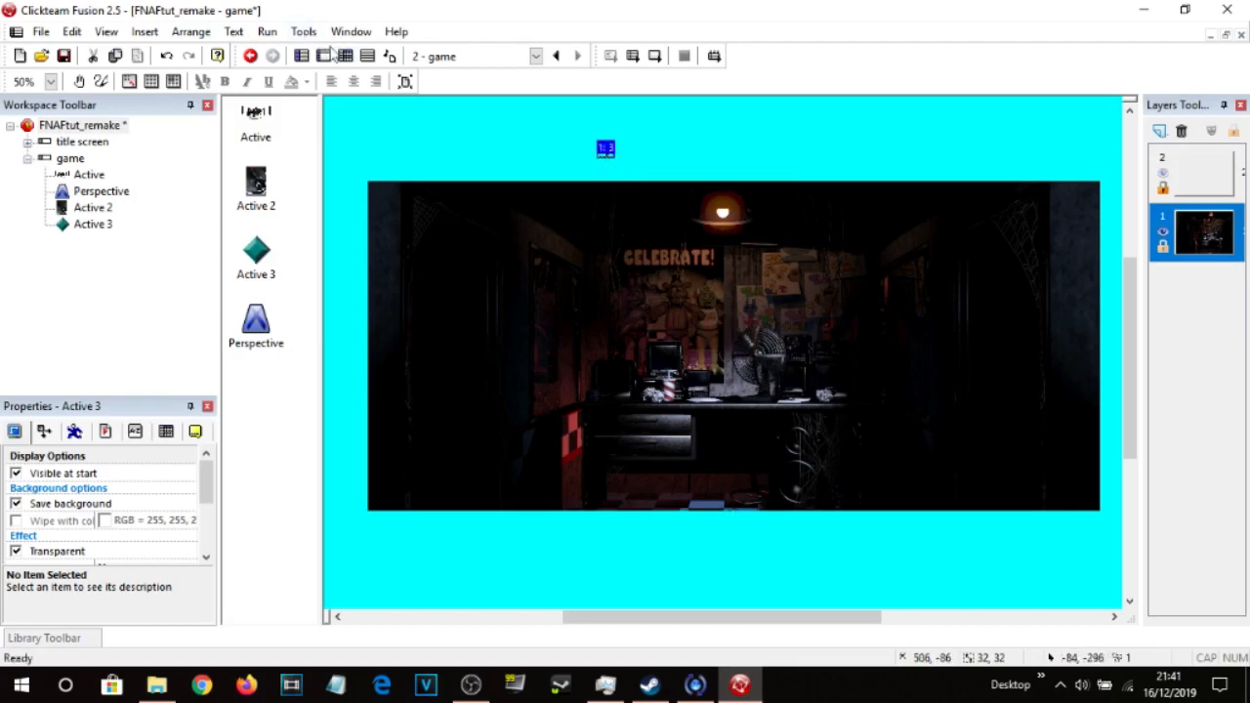
Add a Start of Frame condition from the Storyboard Controls in the game frame's event editor.
left_click(346, 56)
left_click(335, 135)
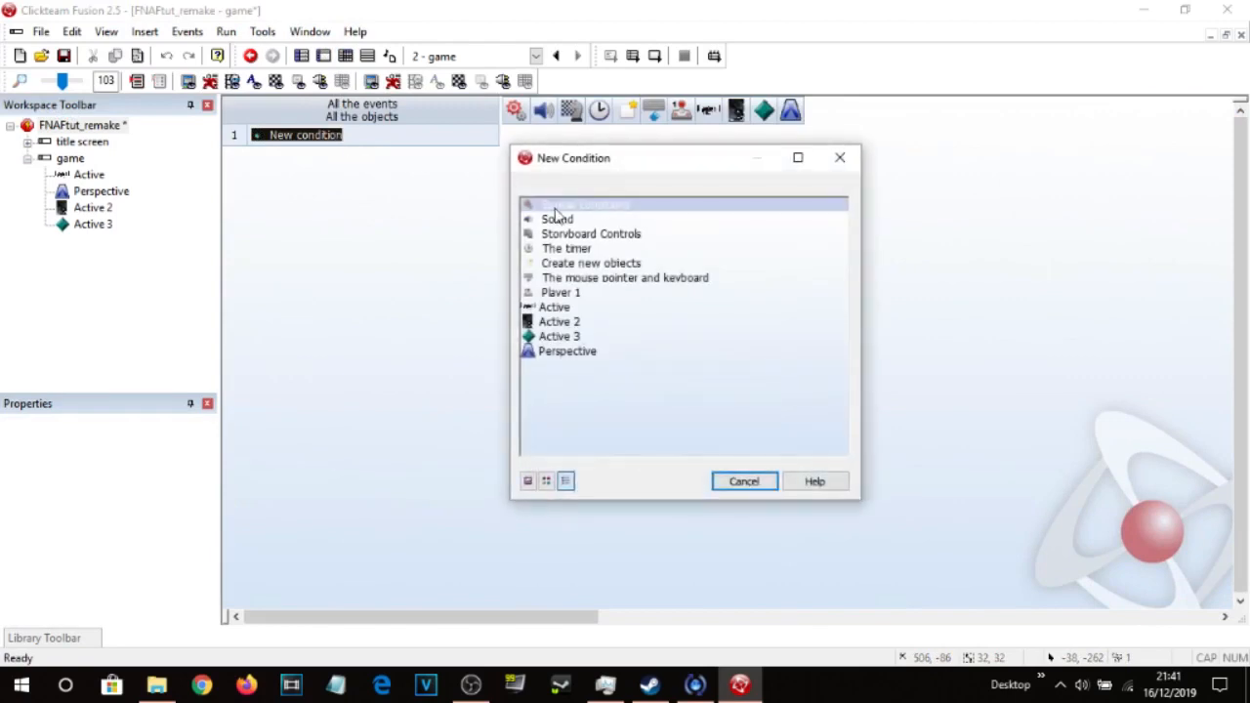
left_click(575, 233)
left_click(630, 242)
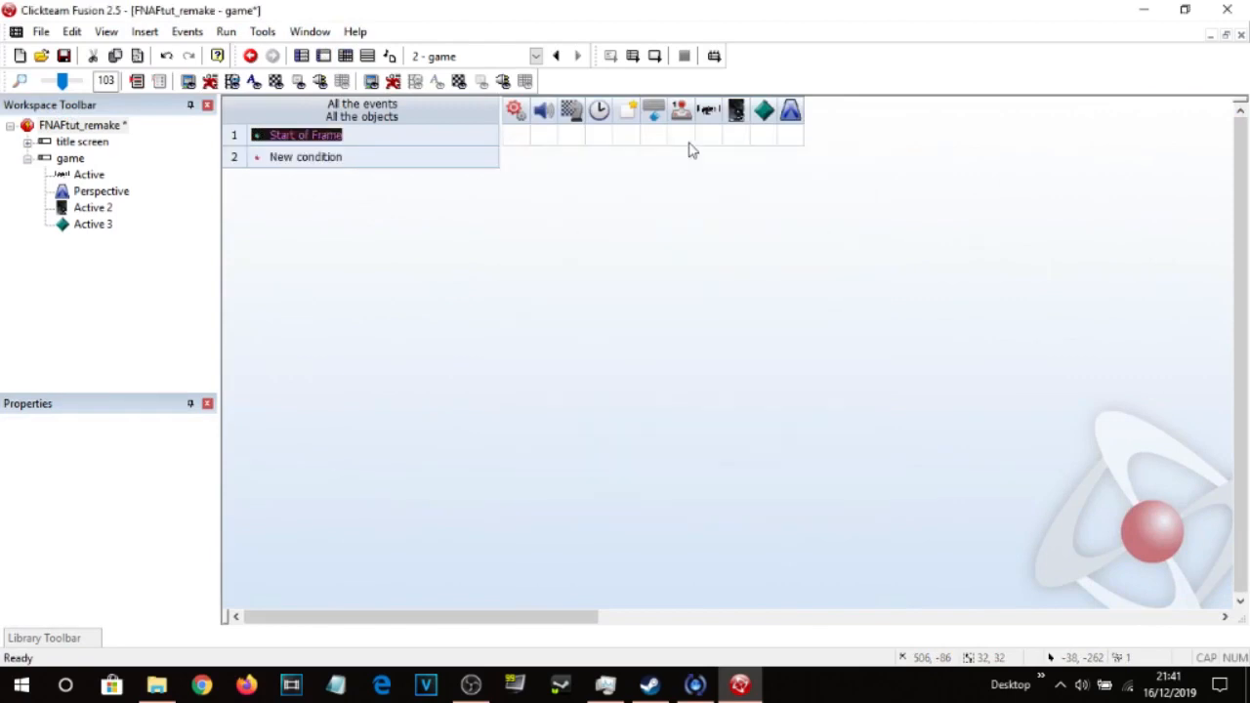
Add a Start of Frame action that sets Active 3's X coordinate to the X coordinate of the frame's left visible edge.
left_click(766, 144)
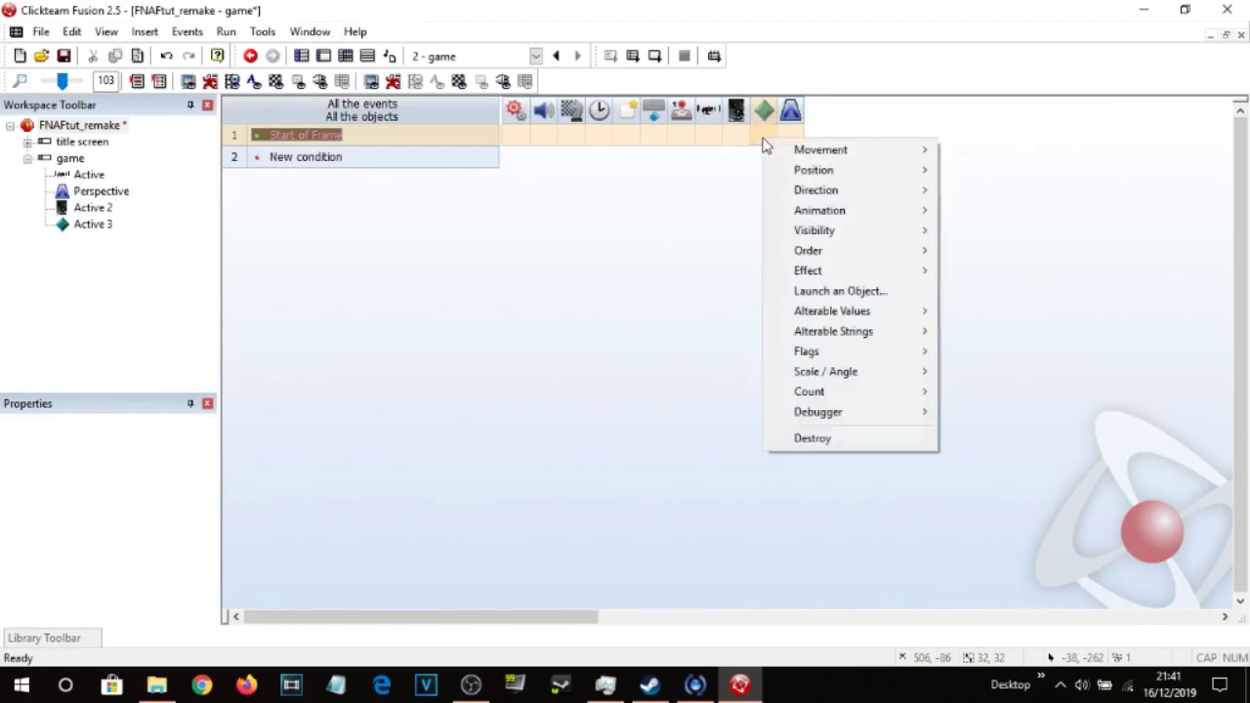
mouse_move(829, 174)
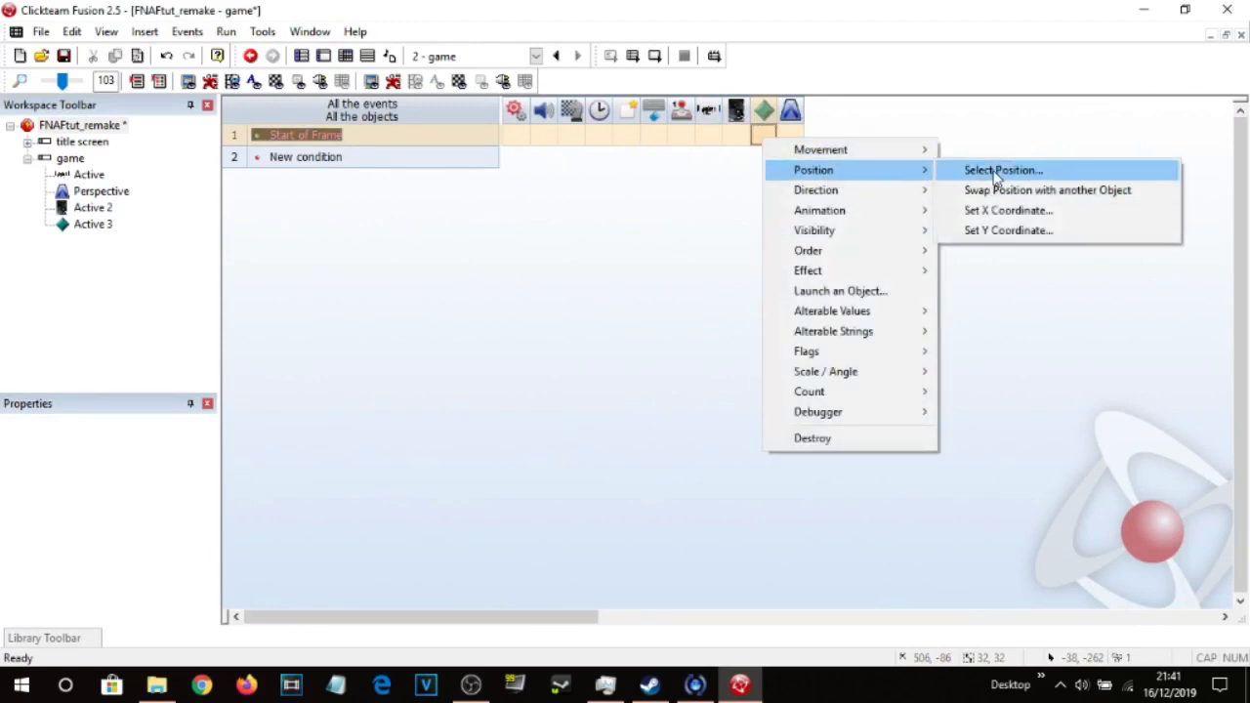
left_click(1004, 212)
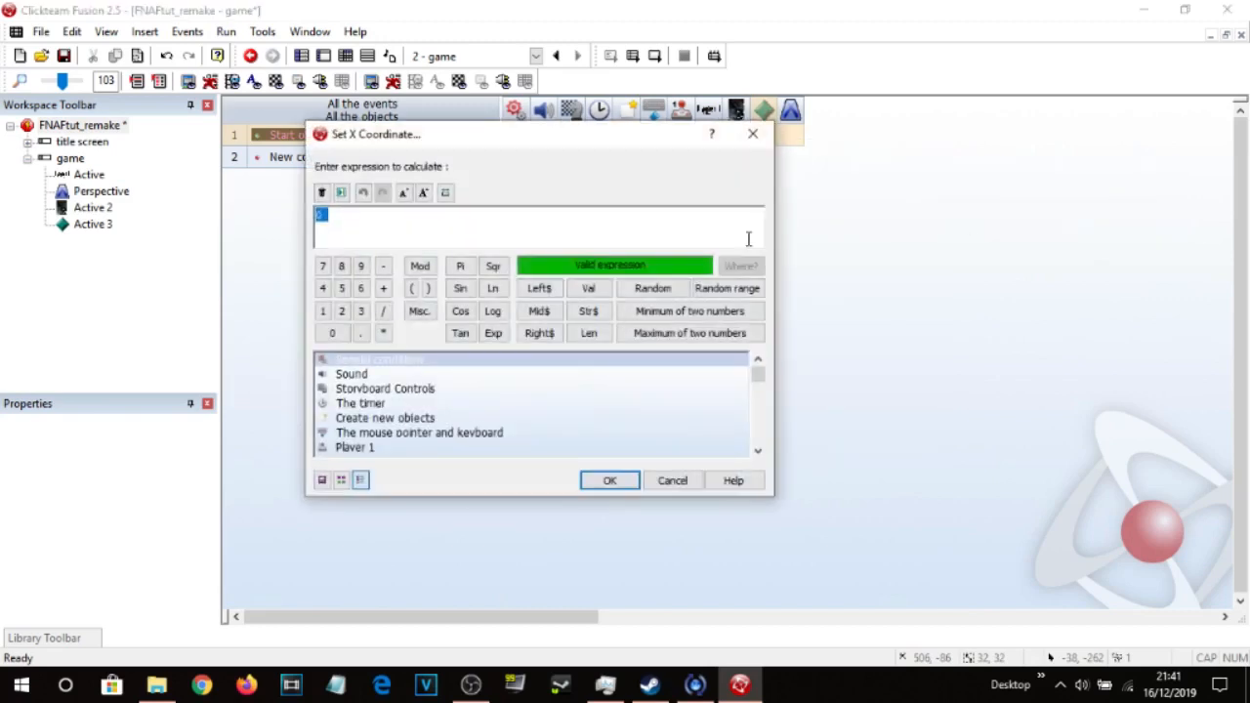
left_click(392, 391)
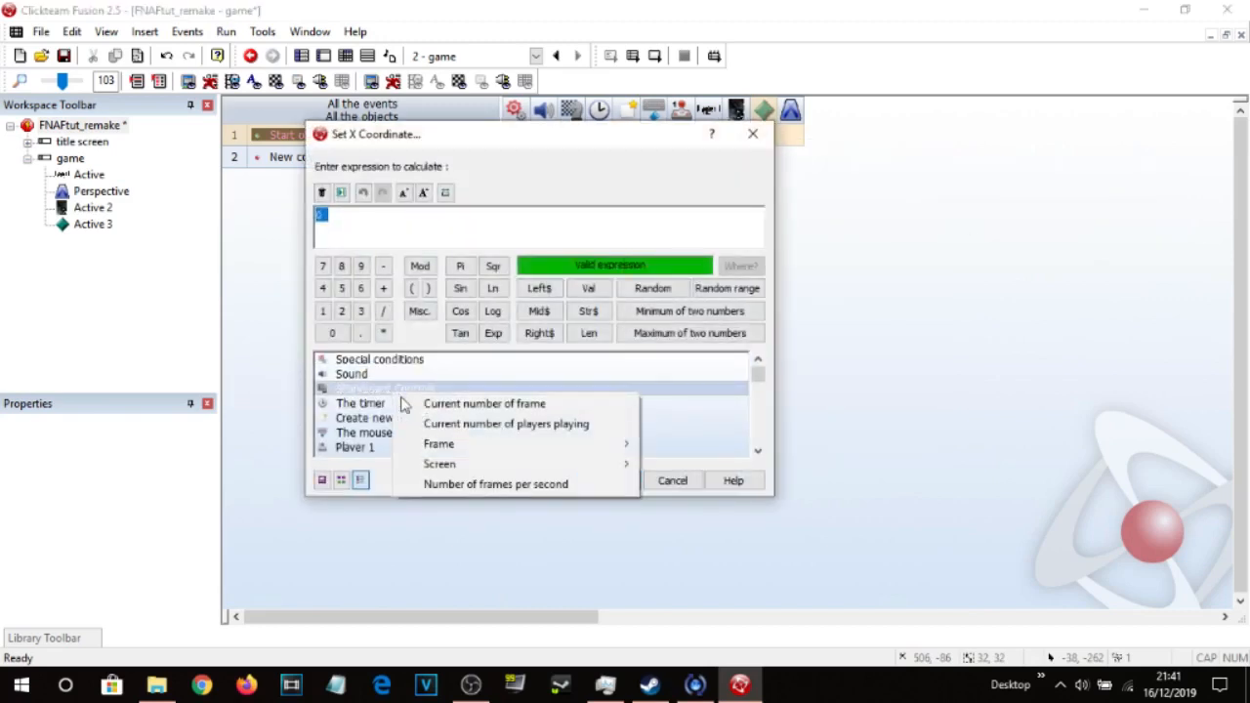
mouse_move(516, 473)
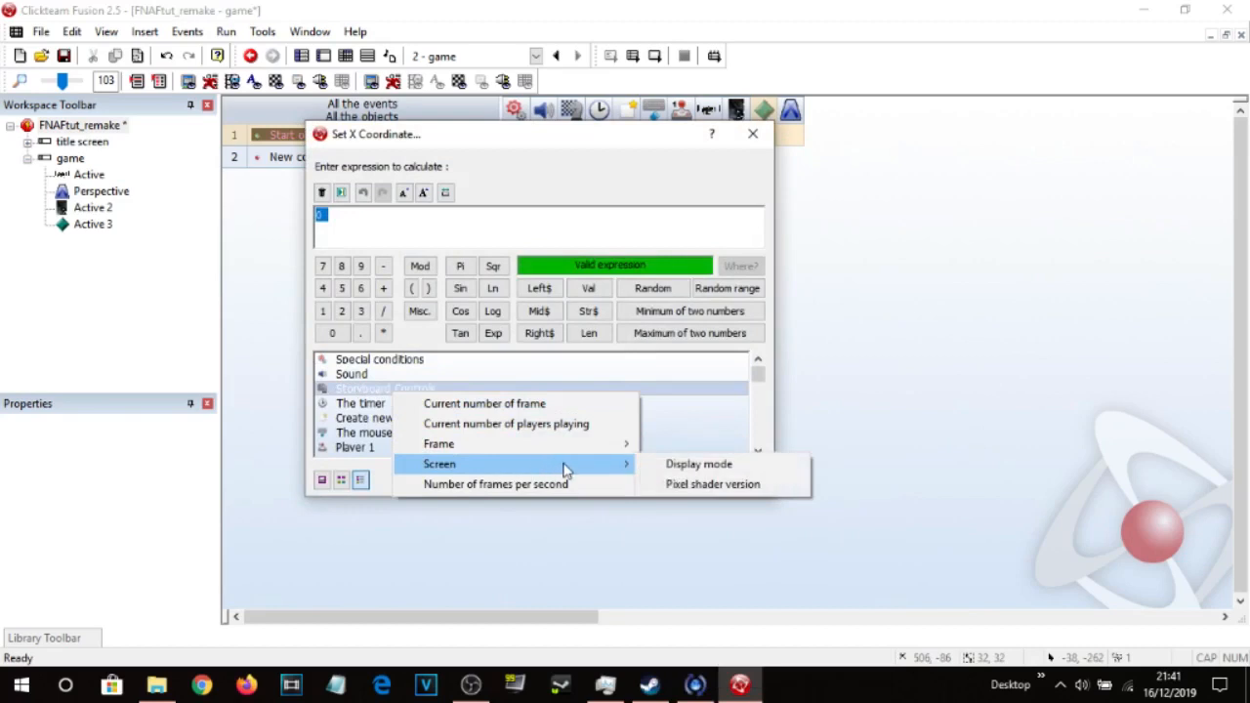
mouse_move(573, 448)
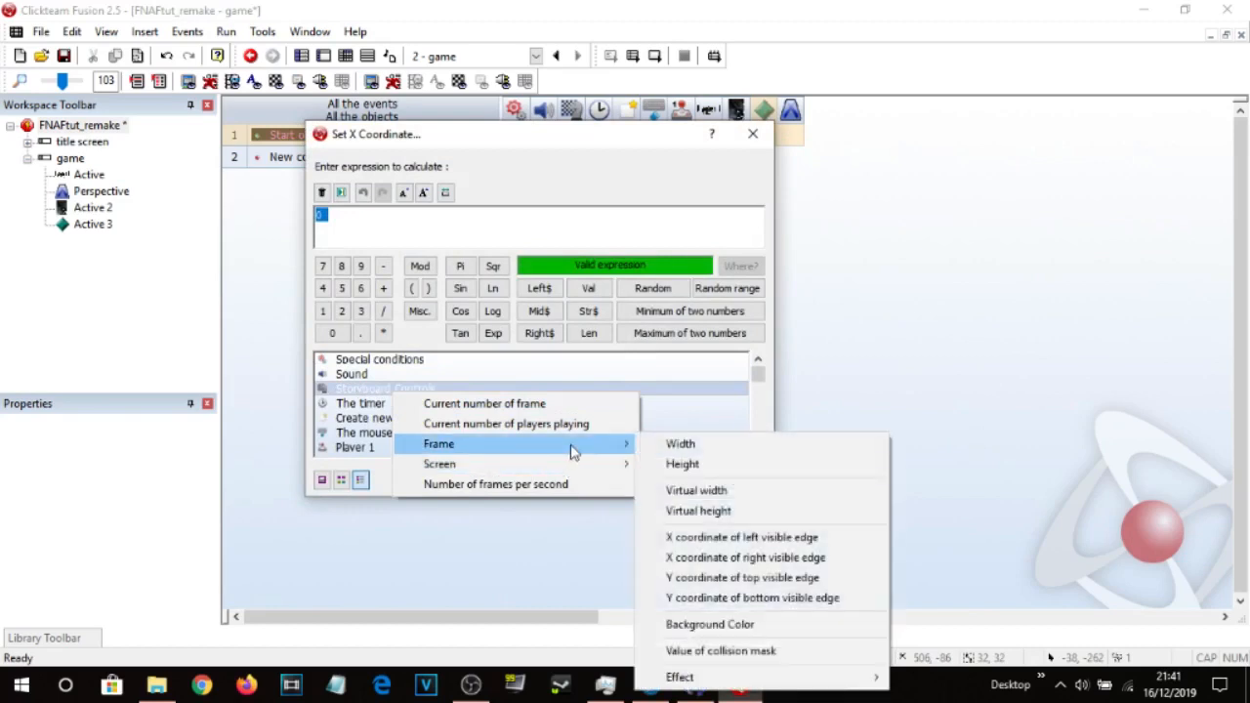
left_click(723, 540)
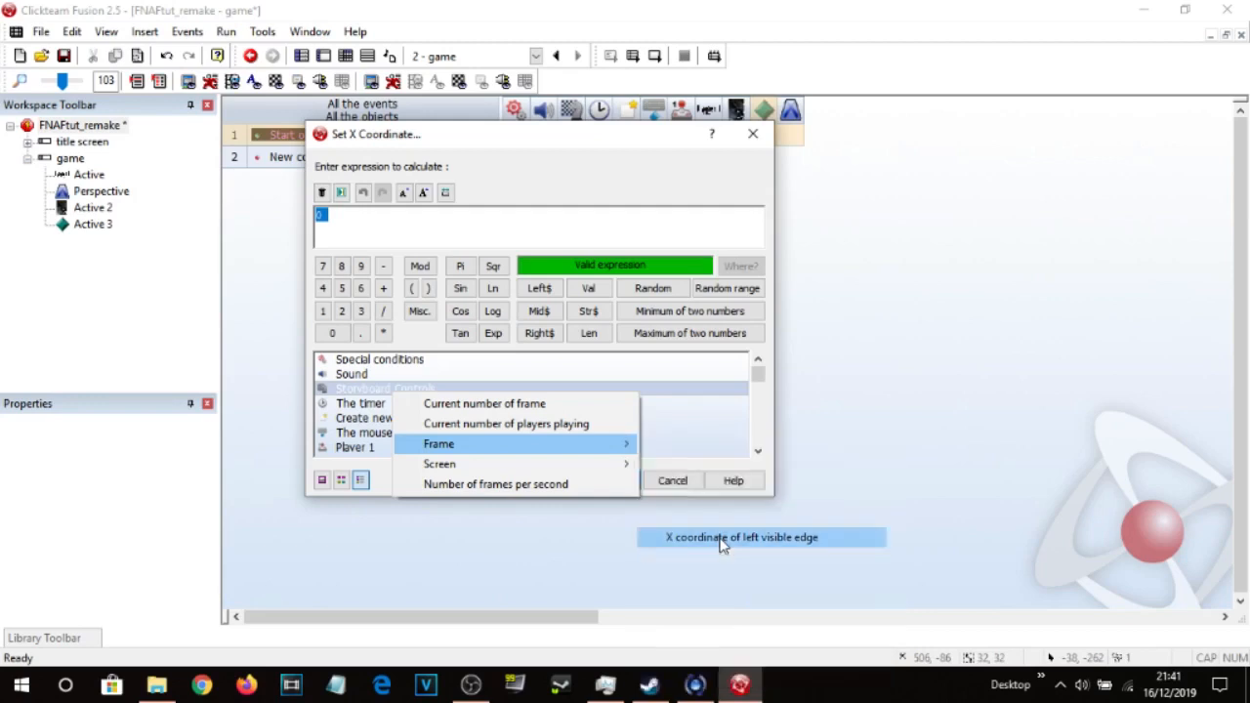
left_click(608, 477)
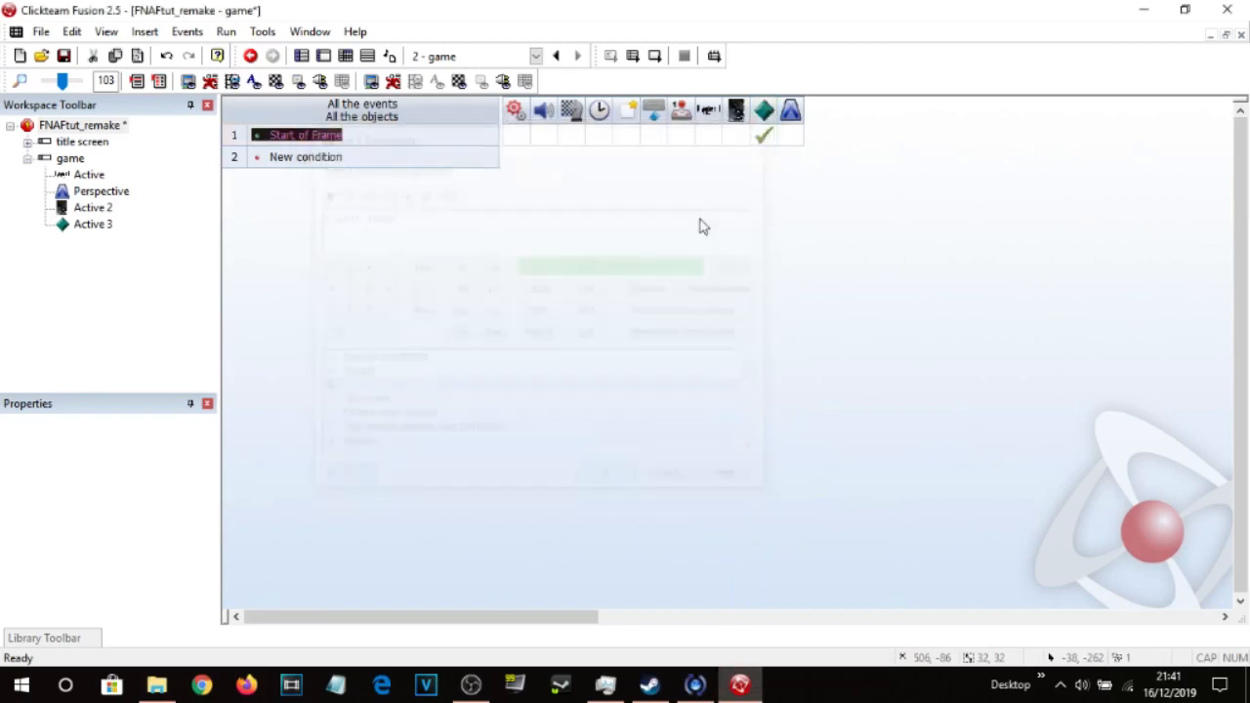
Add a Start of Frame action that sets Active 3's Y coordinate to the Y coordinate of the frame's top visible edge.
left_click(767, 140)
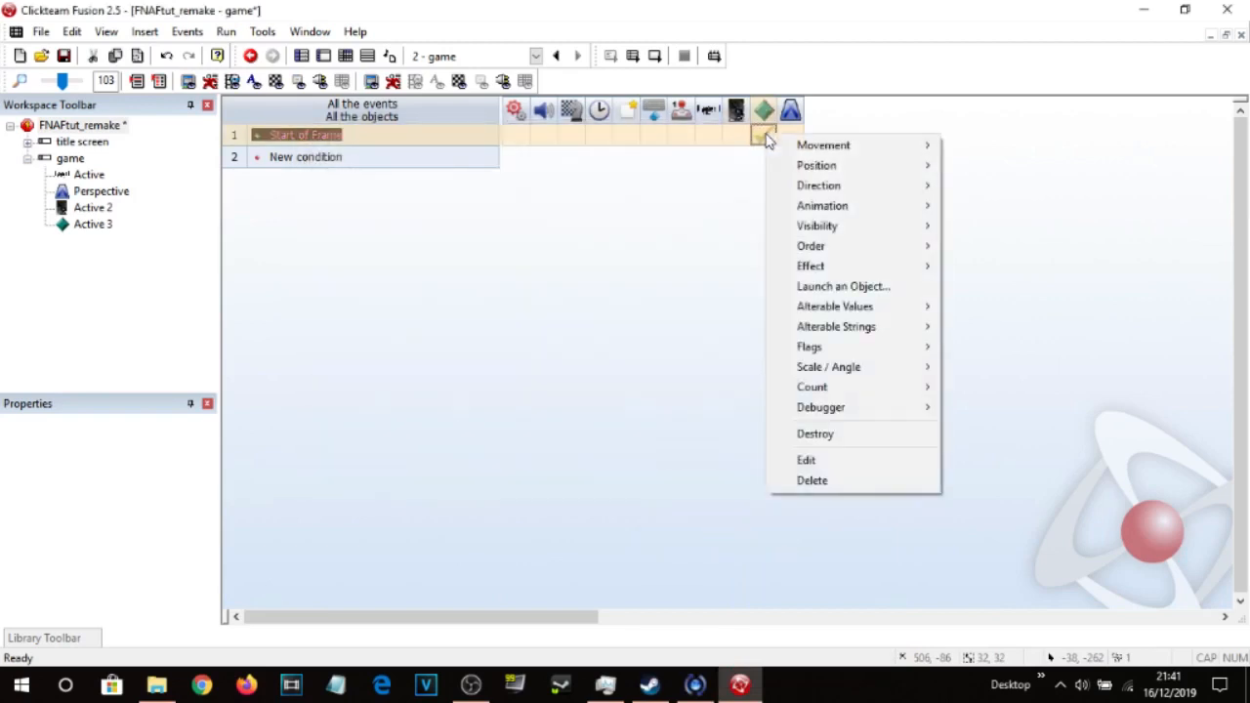
mouse_move(854, 167)
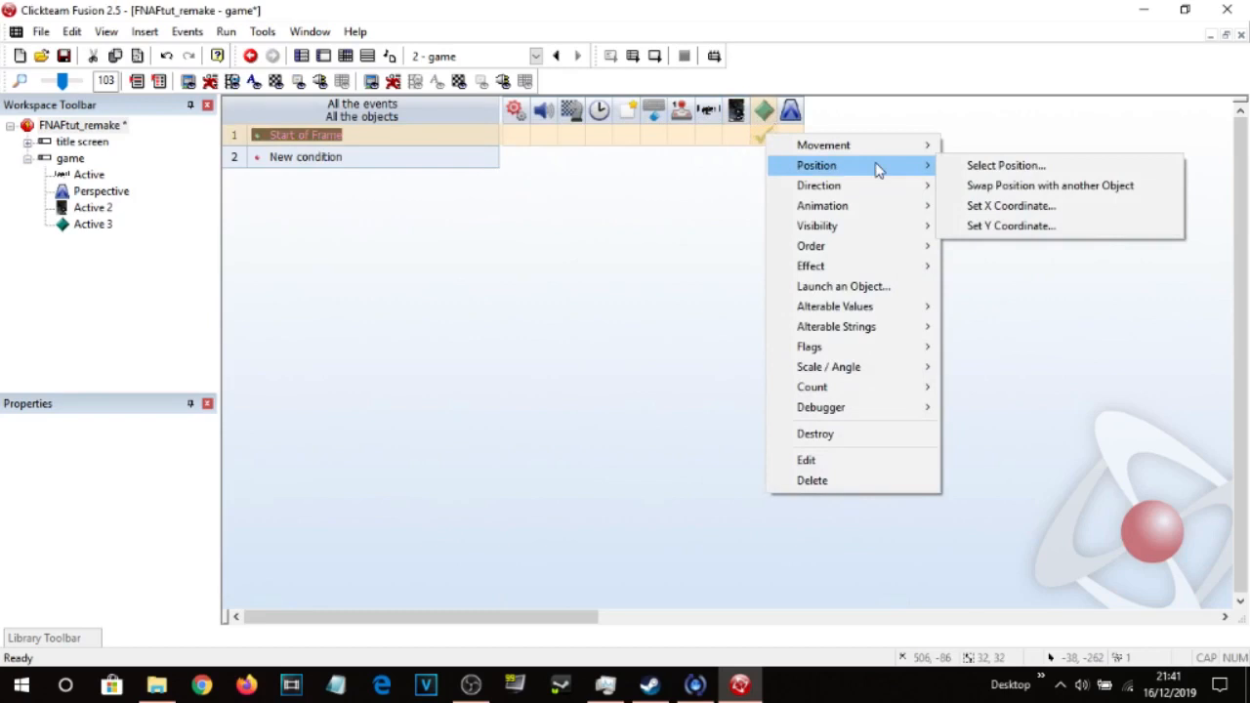
left_click(1006, 226)
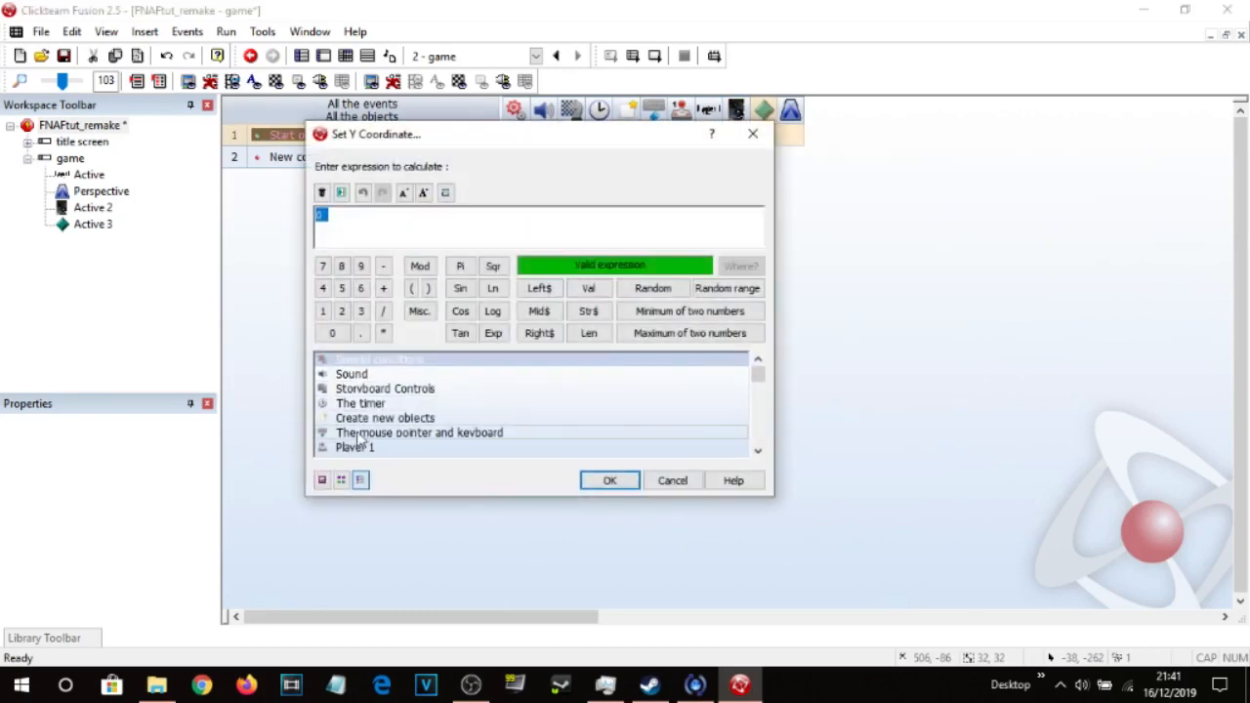
left_click(391, 390)
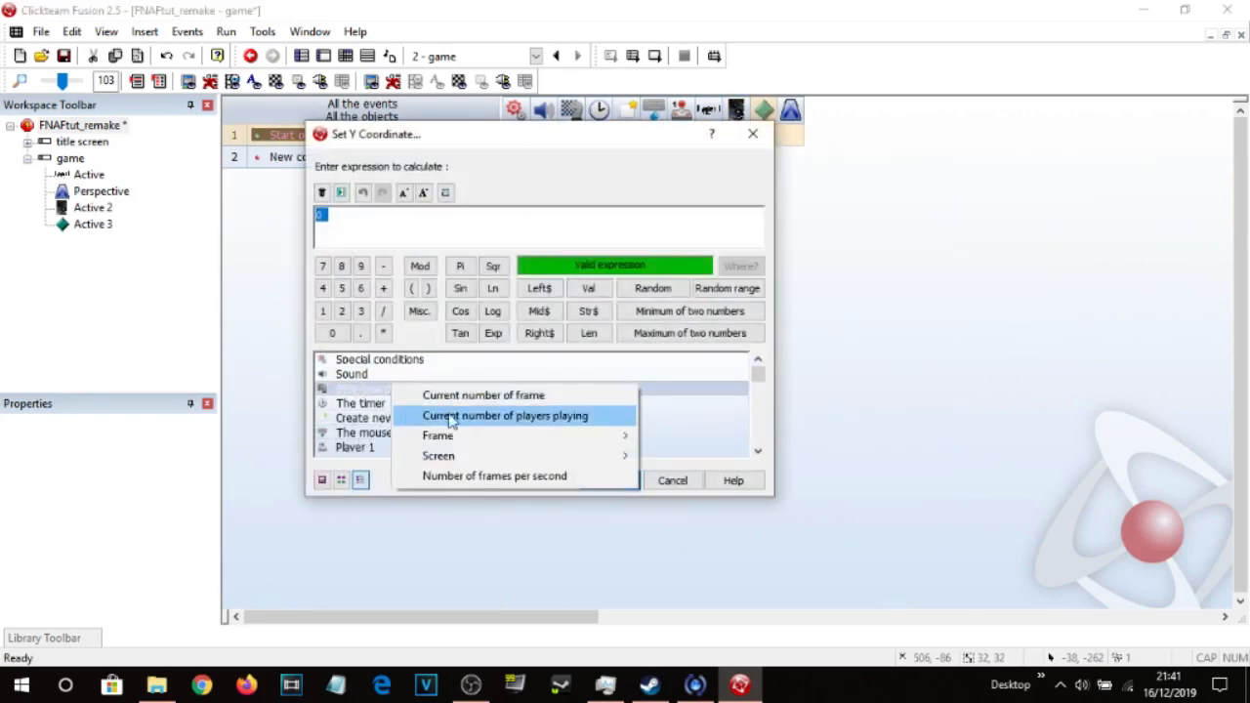
mouse_move(482, 443)
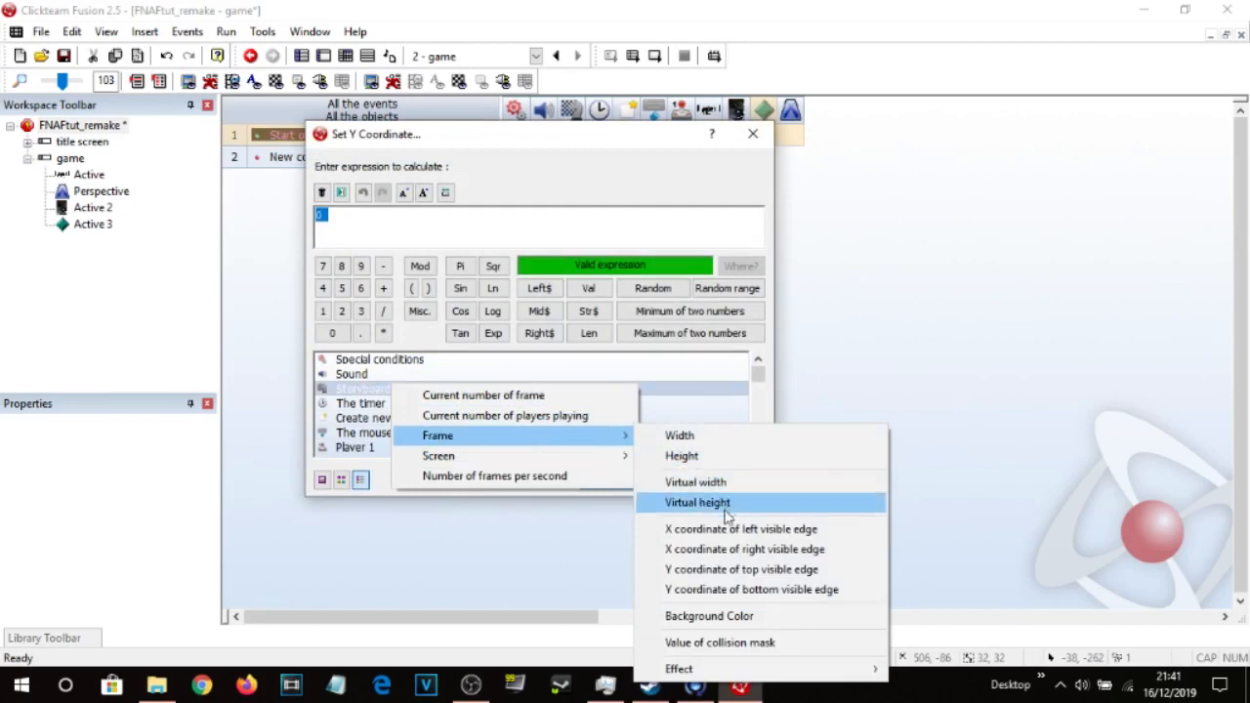
left_click(738, 569)
left_click(613, 481)
Run the game frame to check where the Active 3 object is placed, and close the test window.
left_click(655, 56)
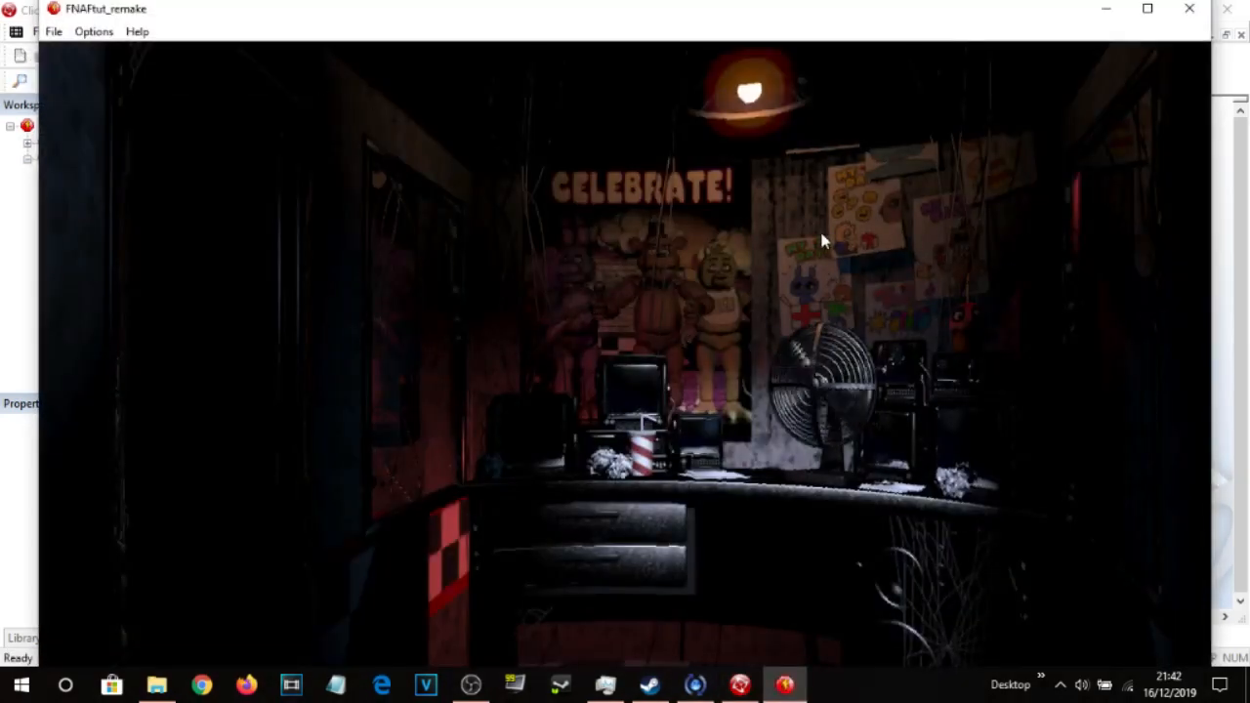
left_click(1190, 8)
Centre the hot spot of the Active 3 object's image, apply the change, and deselect the object in the frame editor.
left_click(322, 59)
double_click(605, 149)
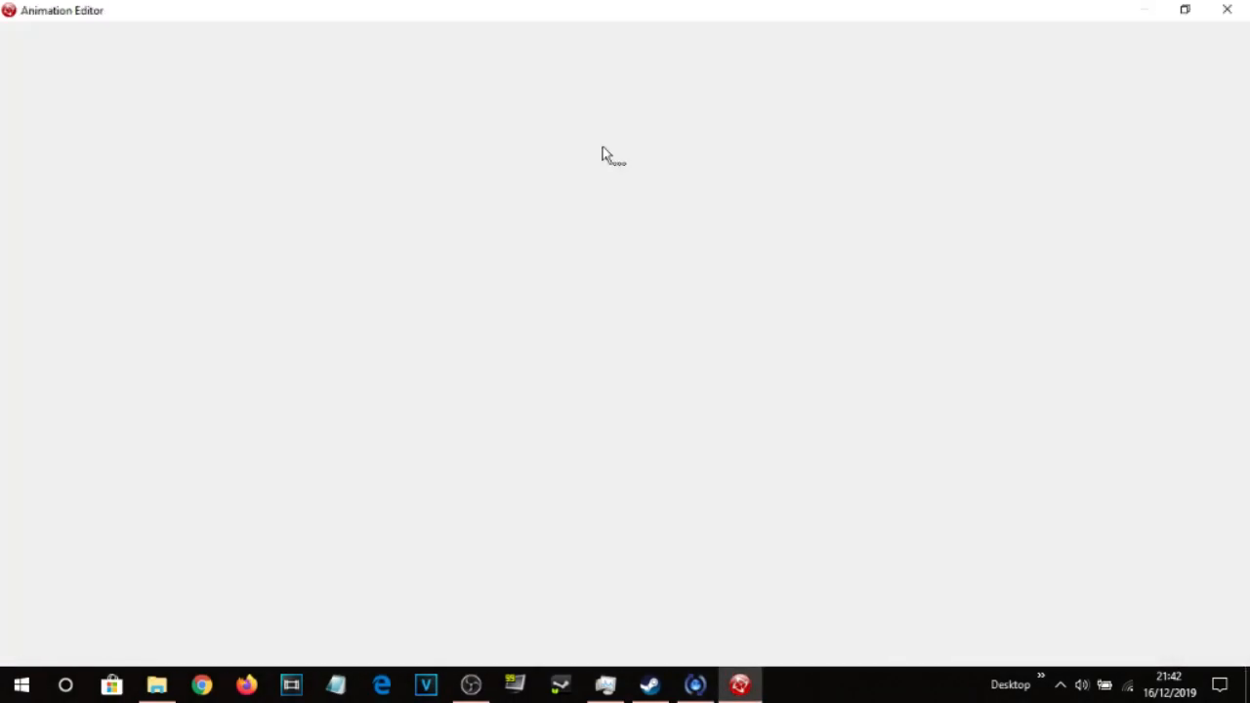
left_click(60, 225)
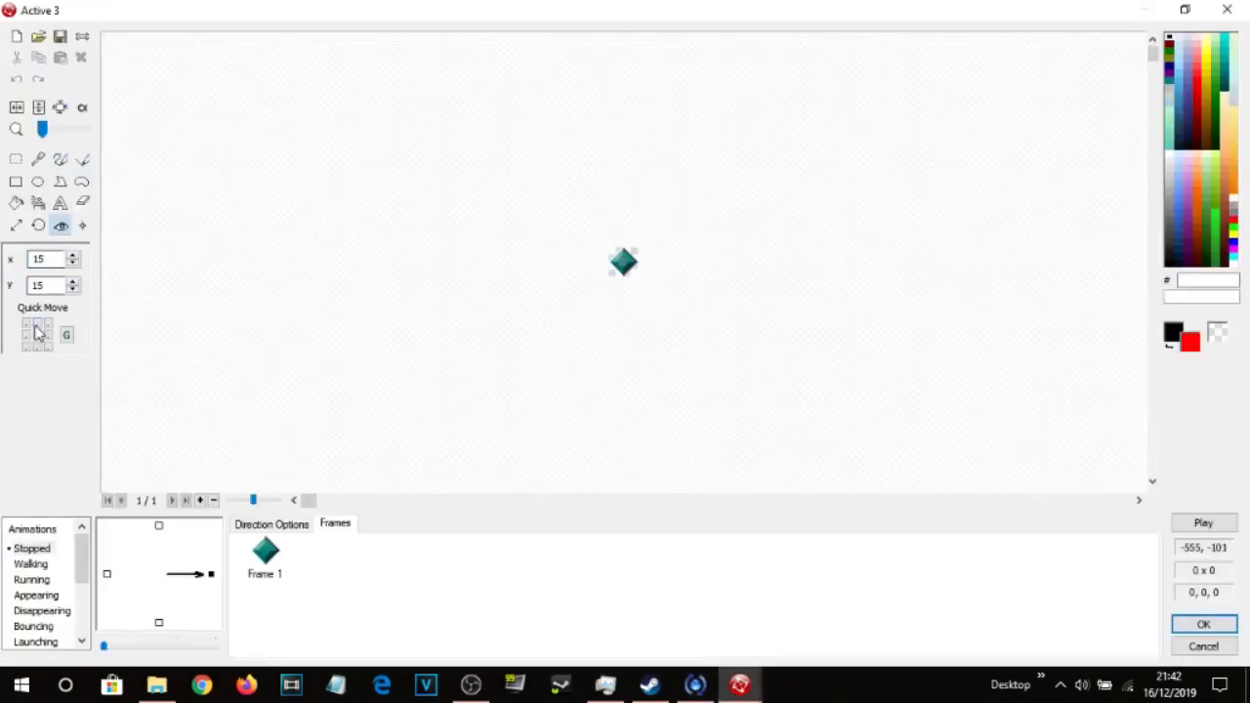
left_click(1204, 624)
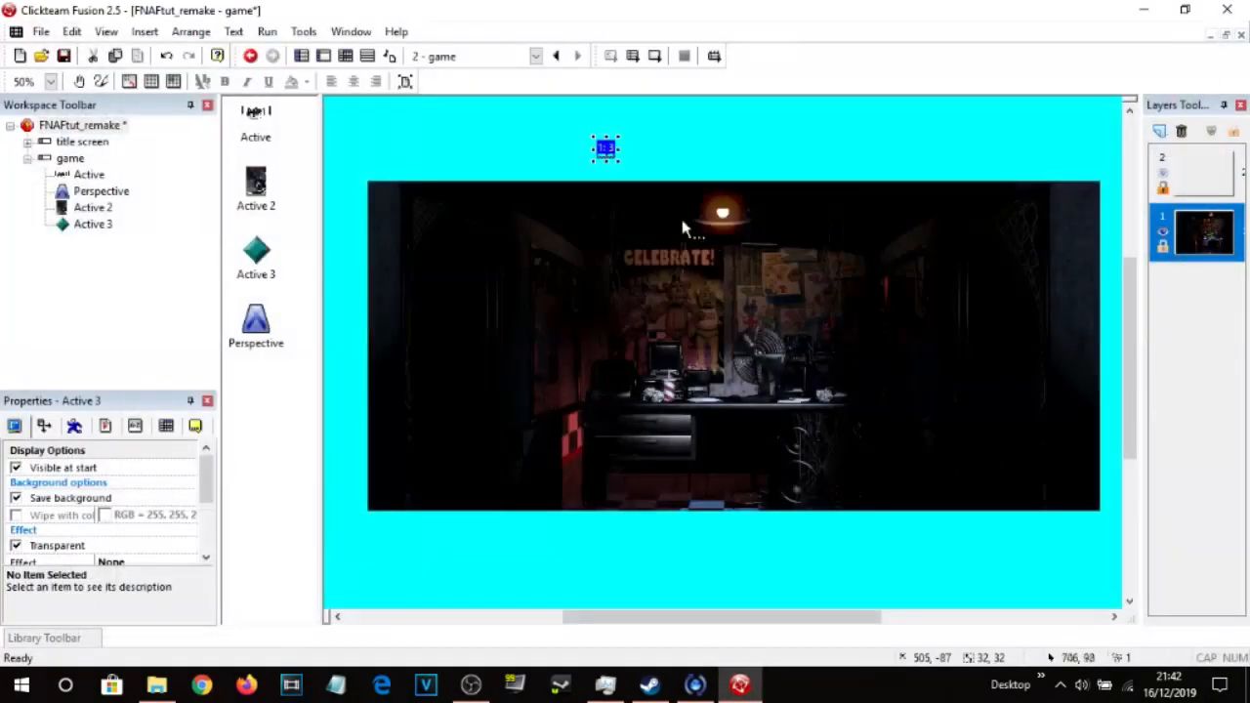
left_click(596, 120)
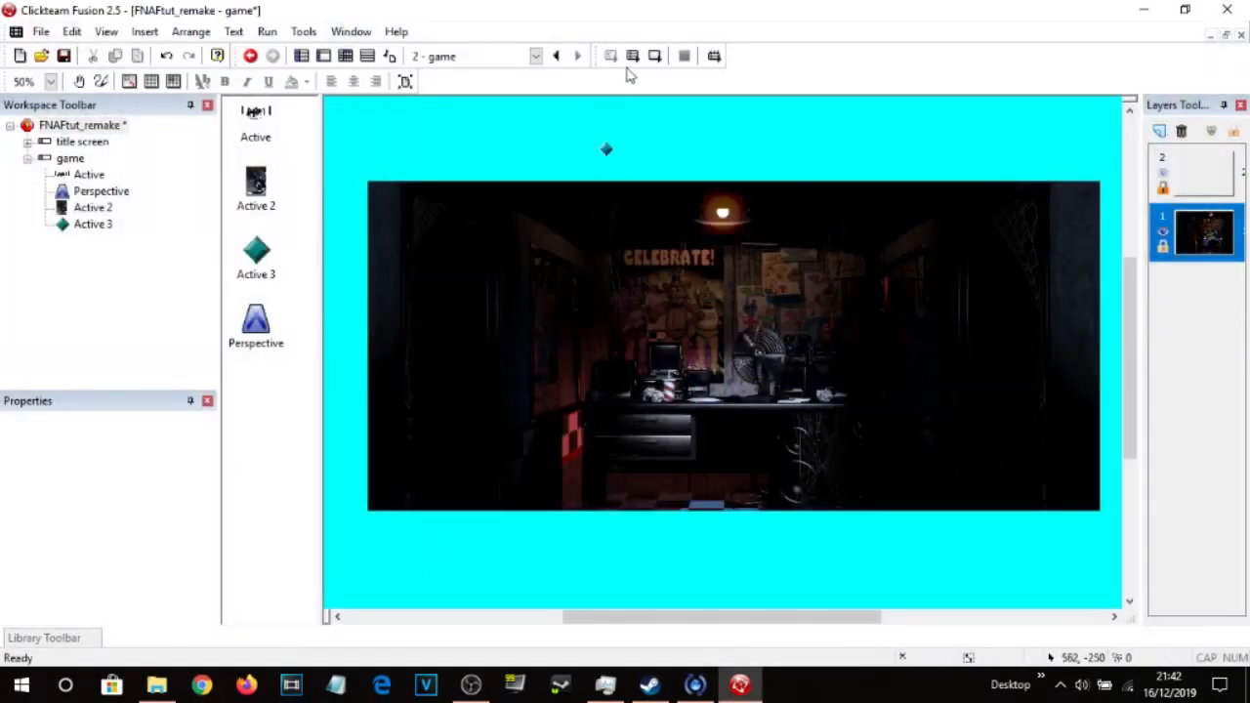
Run the frame again to check Active 3 with its adjusted hot spot, shift the test window slightly, and close it.
left_click(654, 56)
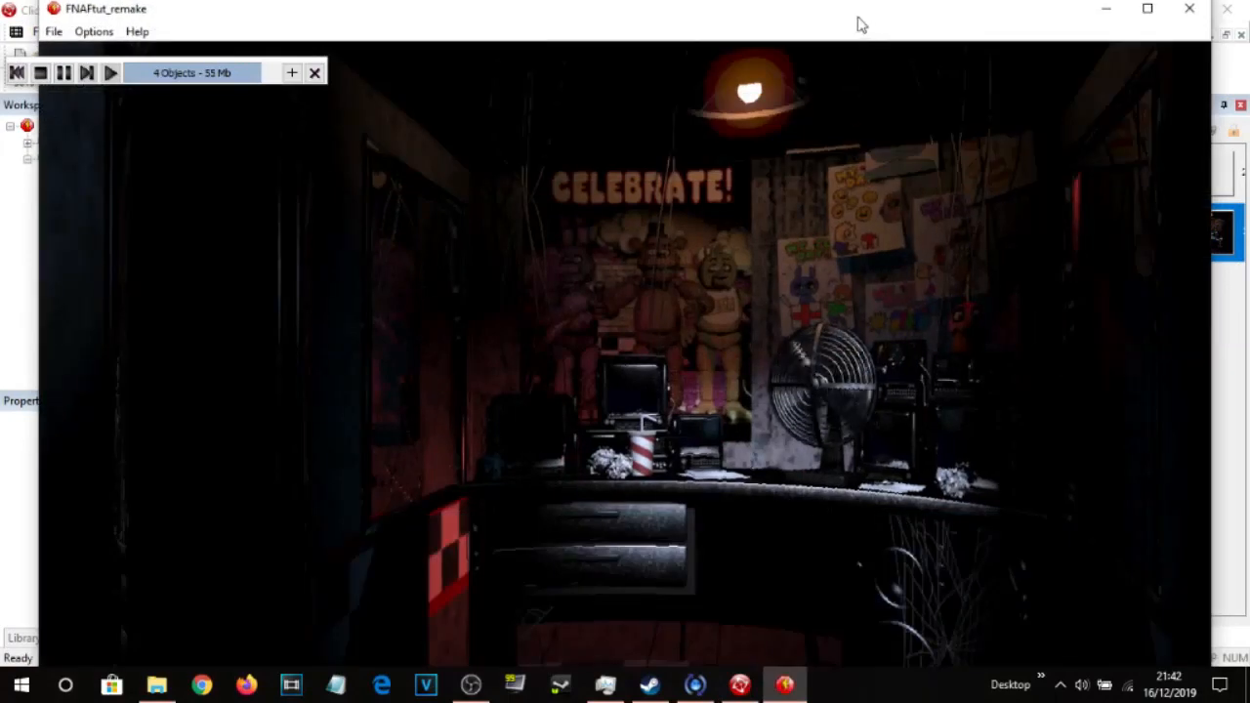
mouse_move(858, 22)
left_mouse_down()
mouse_move(843, 87)
mouse_move(848, 28)
left_mouse_up()
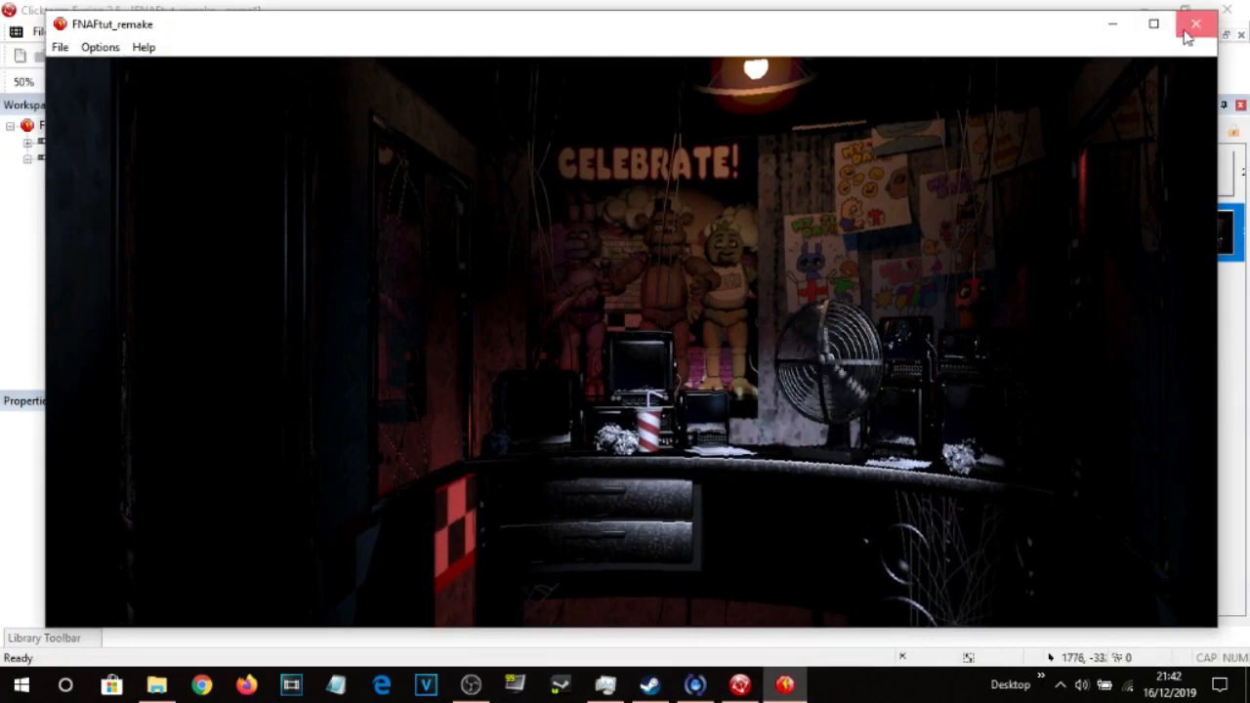
left_click(1194, 25)
Delete the Active 3 position actions from the Start of Frame event.
key("ctrl+e")
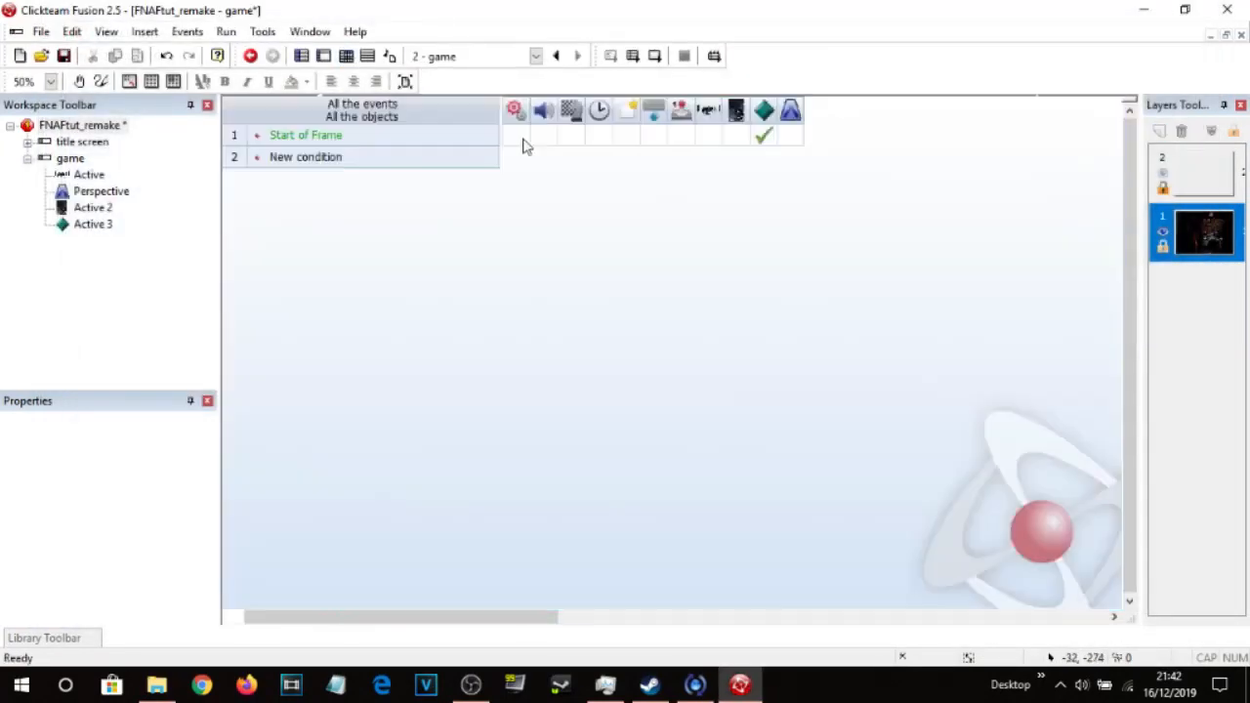
left_click(766, 138)
key("Delete")
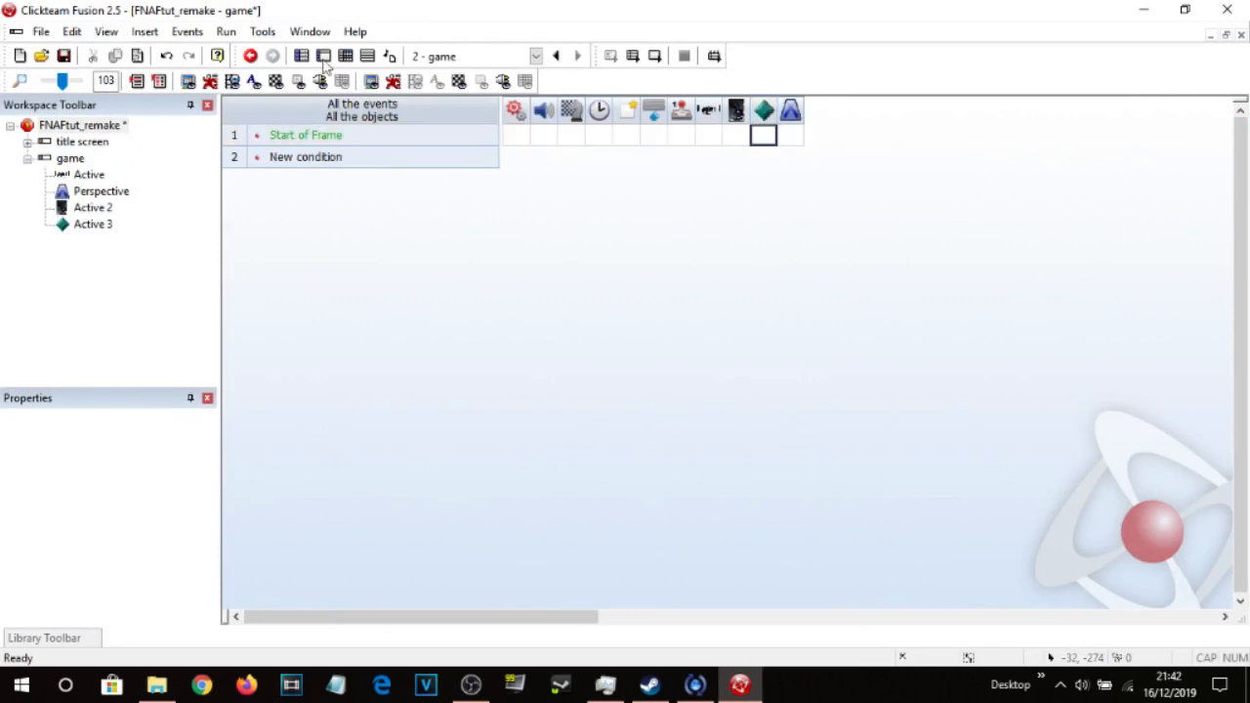
In the frame editor, move the Active 3 object from above the office onto the scene at 512, 352, and deselect it.
key("ctrl+m")
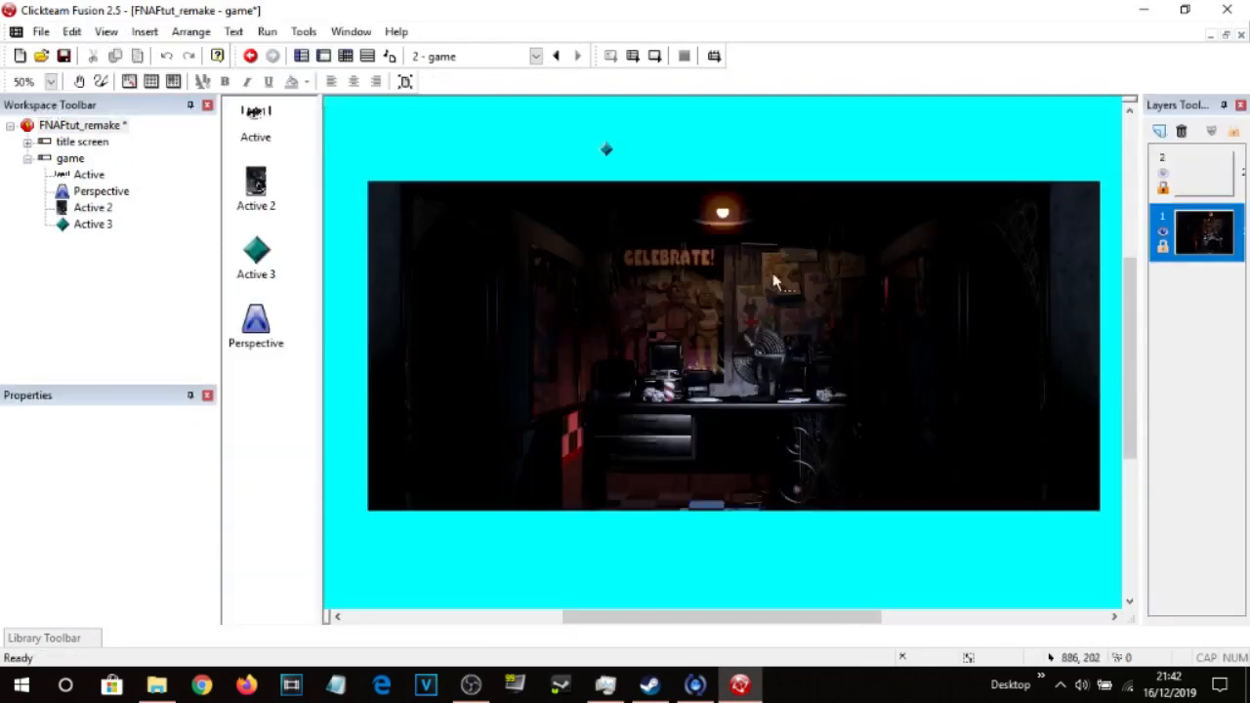
left_click(607, 151)
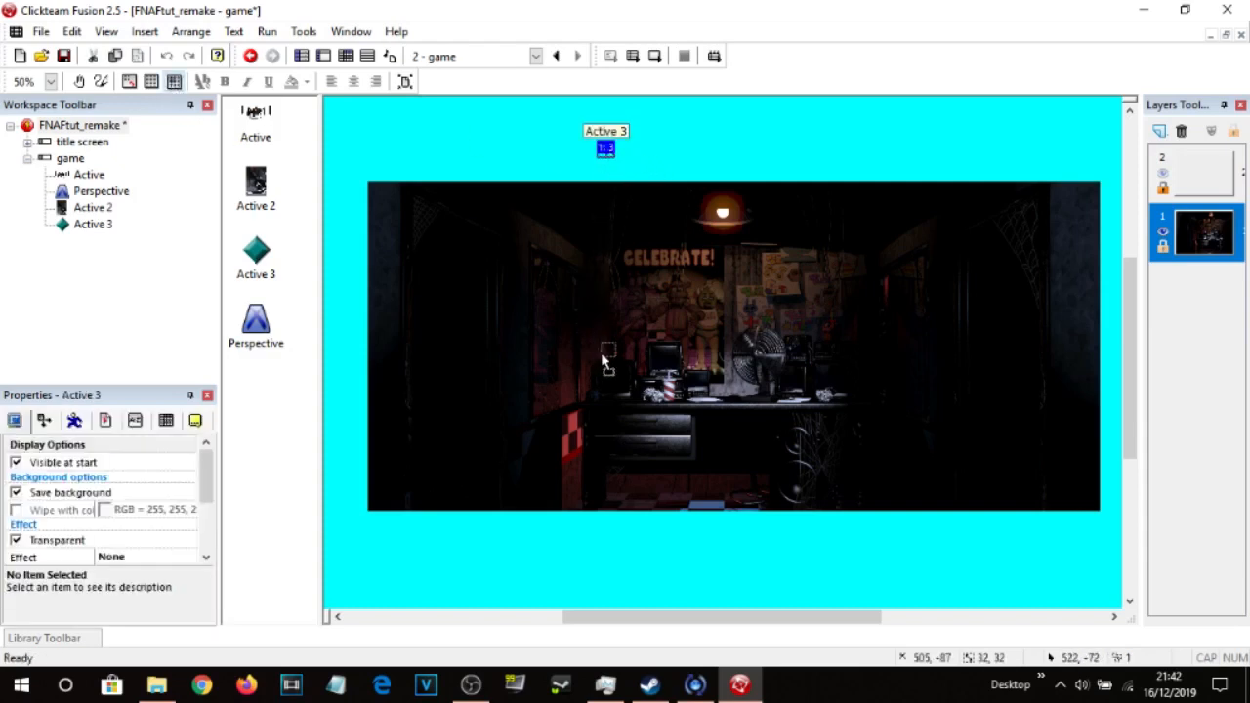
mouse_move(606, 363)
left_mouse_down()
mouse_move(591, 349)
mouse_move(604, 351)
left_mouse_up()
left_click(733, 140)
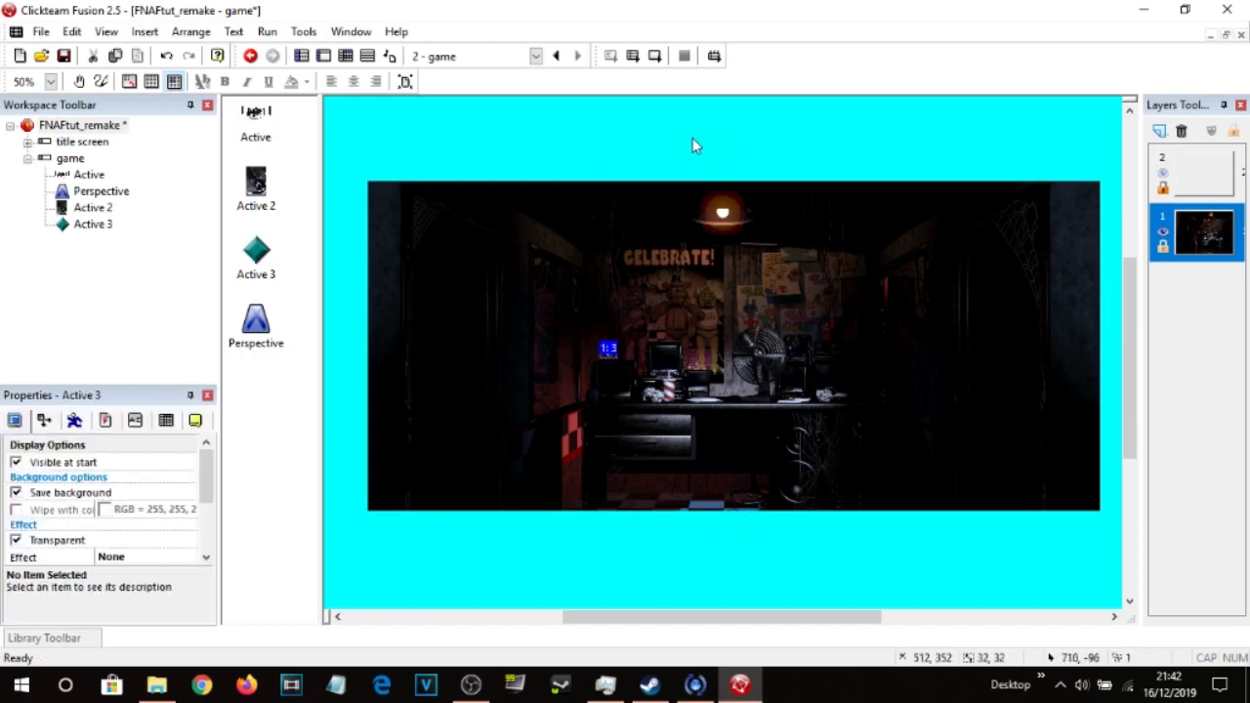
left_click(693, 137)
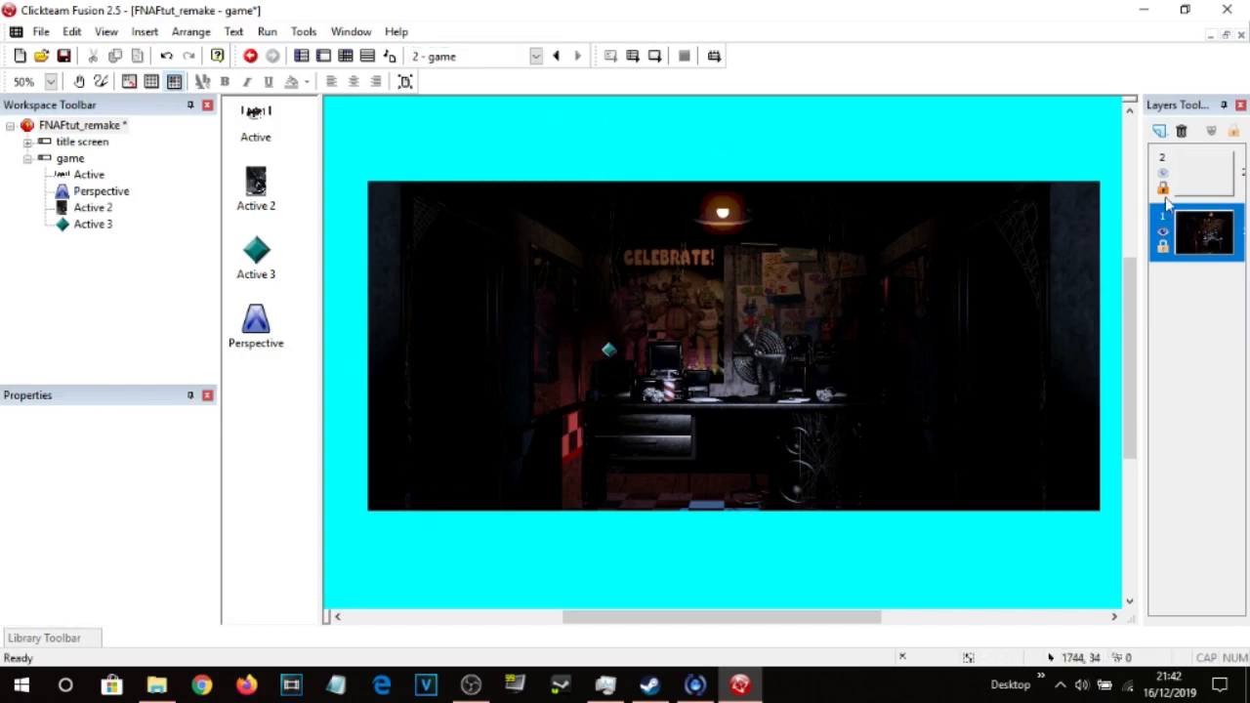
Inspect layer 1 and the office background object, run the frame to check Active 3's placement, and close the test window.
left_click(1165, 241)
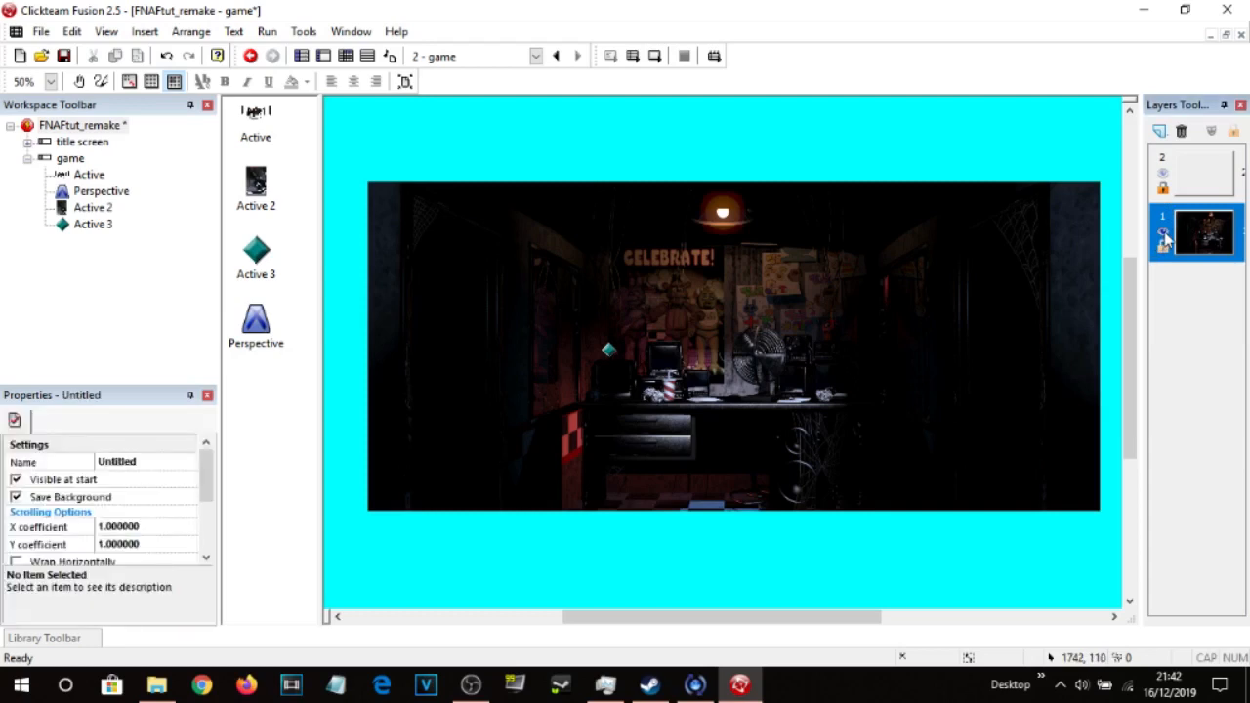
left_click(899, 283)
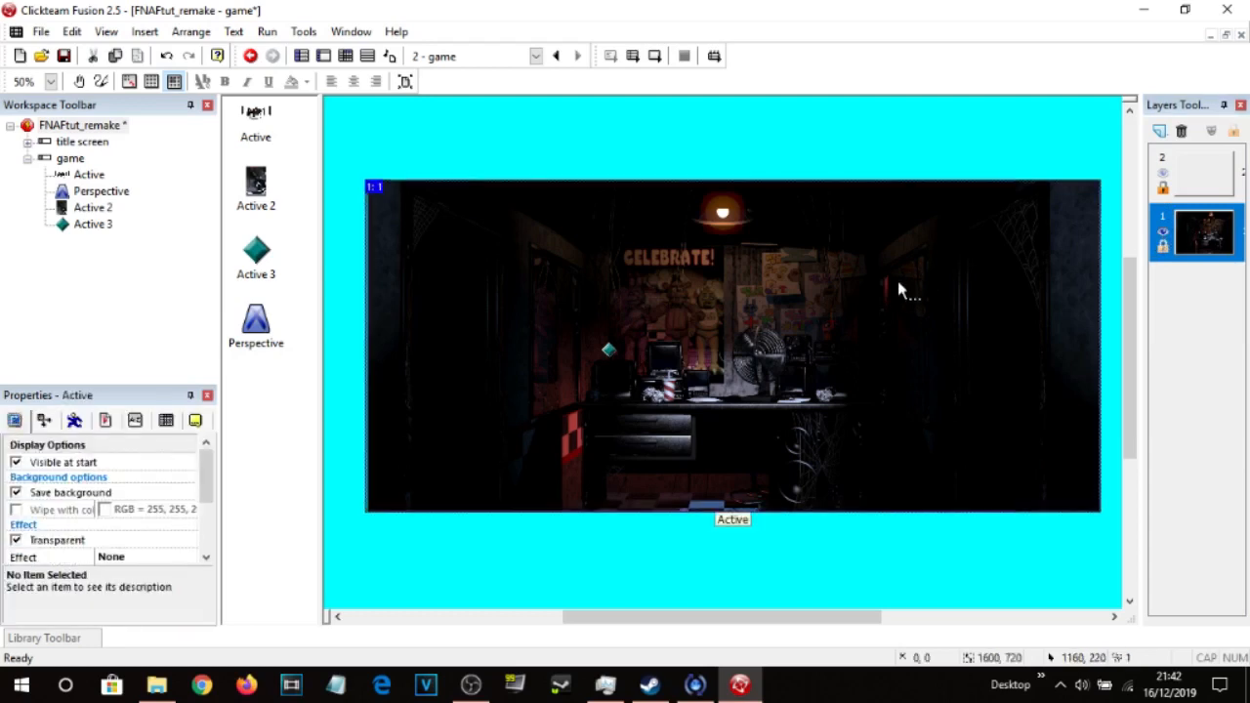
left_click(670, 131)
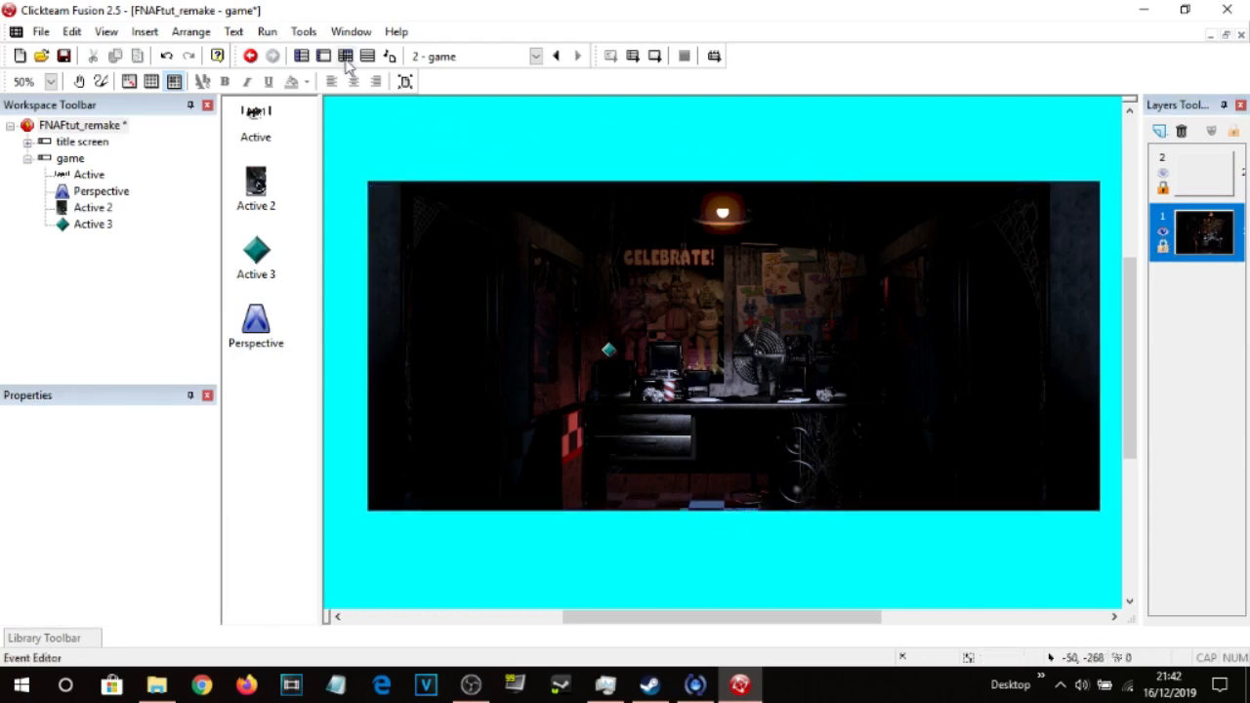
left_click(655, 56)
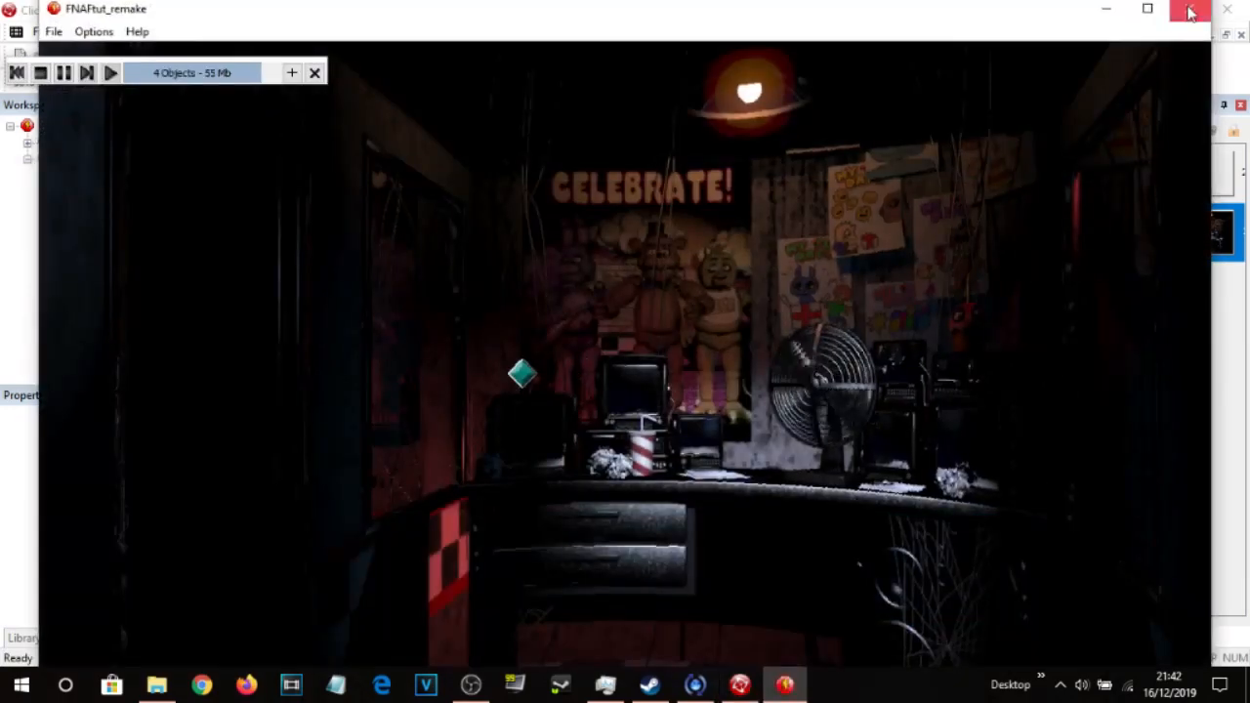
left_click(1190, 12)
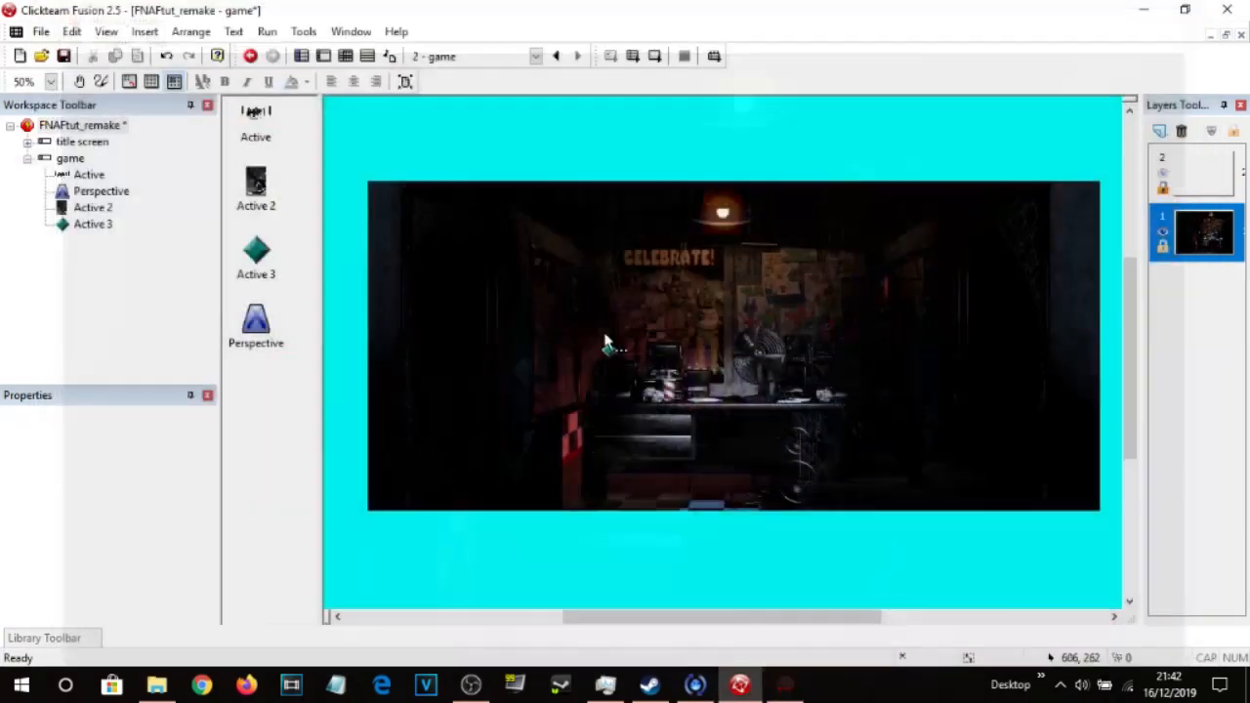
Move Active 3 onto the desk monitor at 608, 352, and run the frame to check its placement.
left_click(609, 349)
left_click_drag(662, 356, 661, 356)
left_click(653, 55)
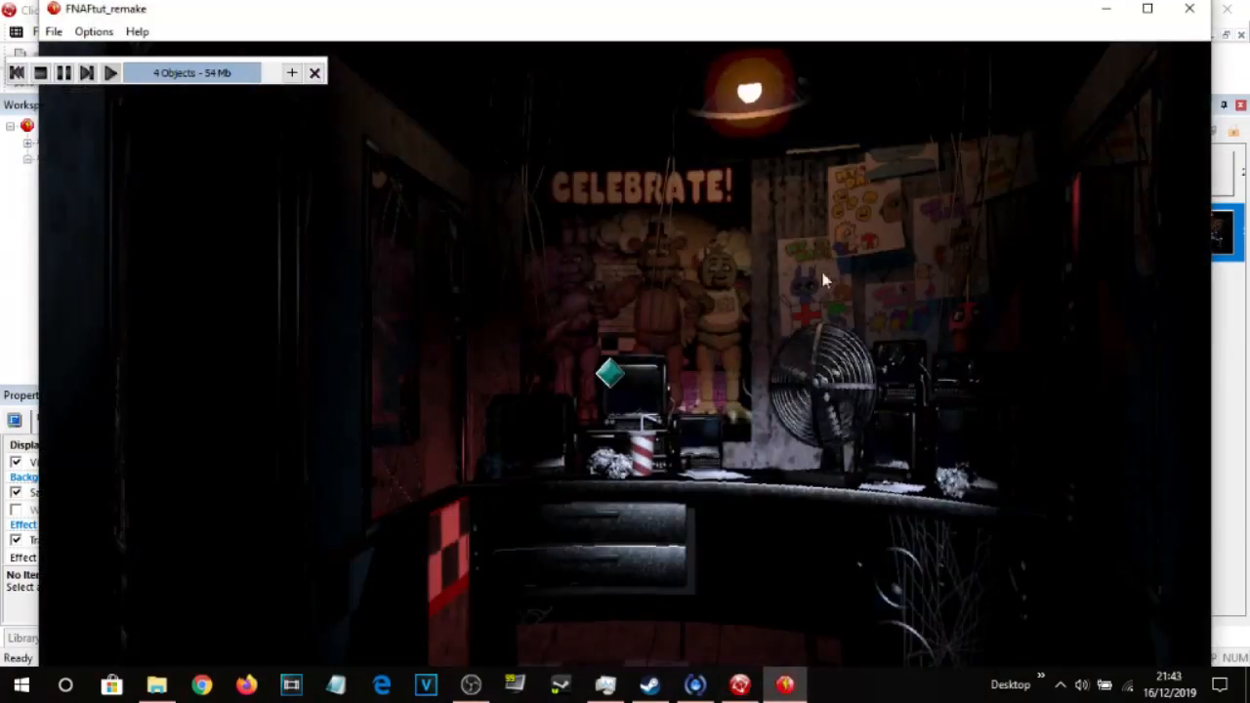
left_click(1190, 8)
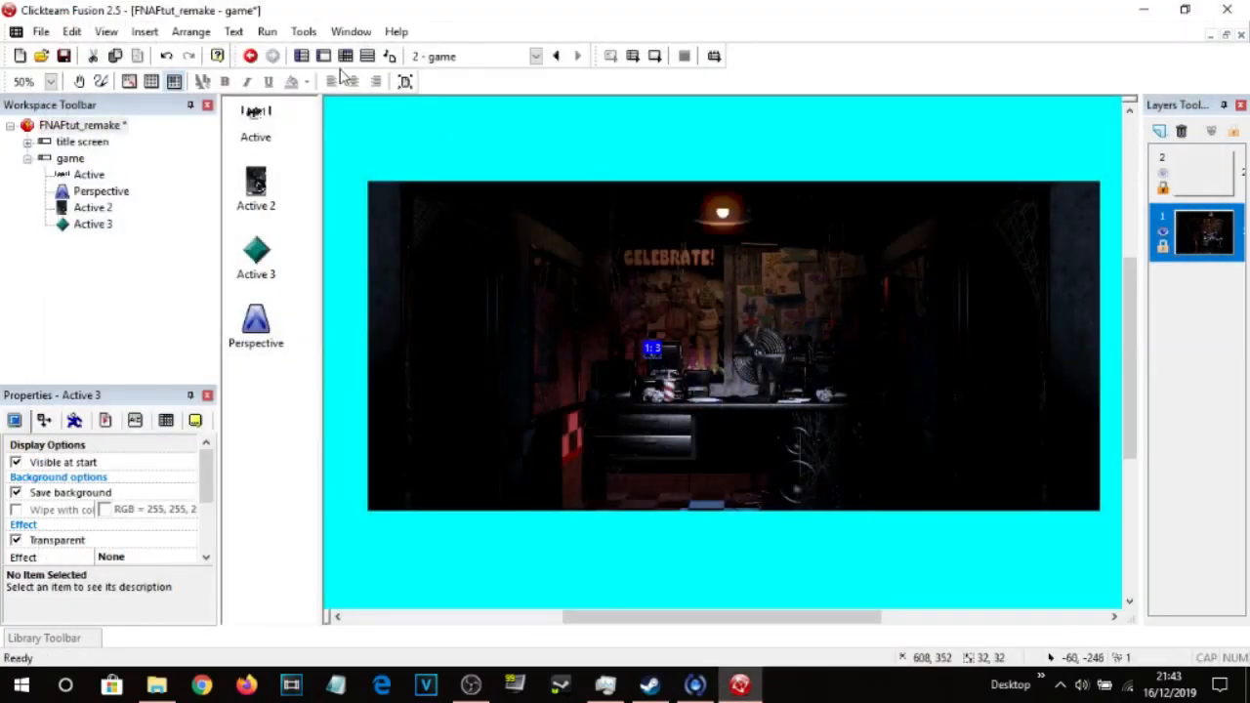
Add an Always condition as a new event in the event editor.
left_click(345, 55)
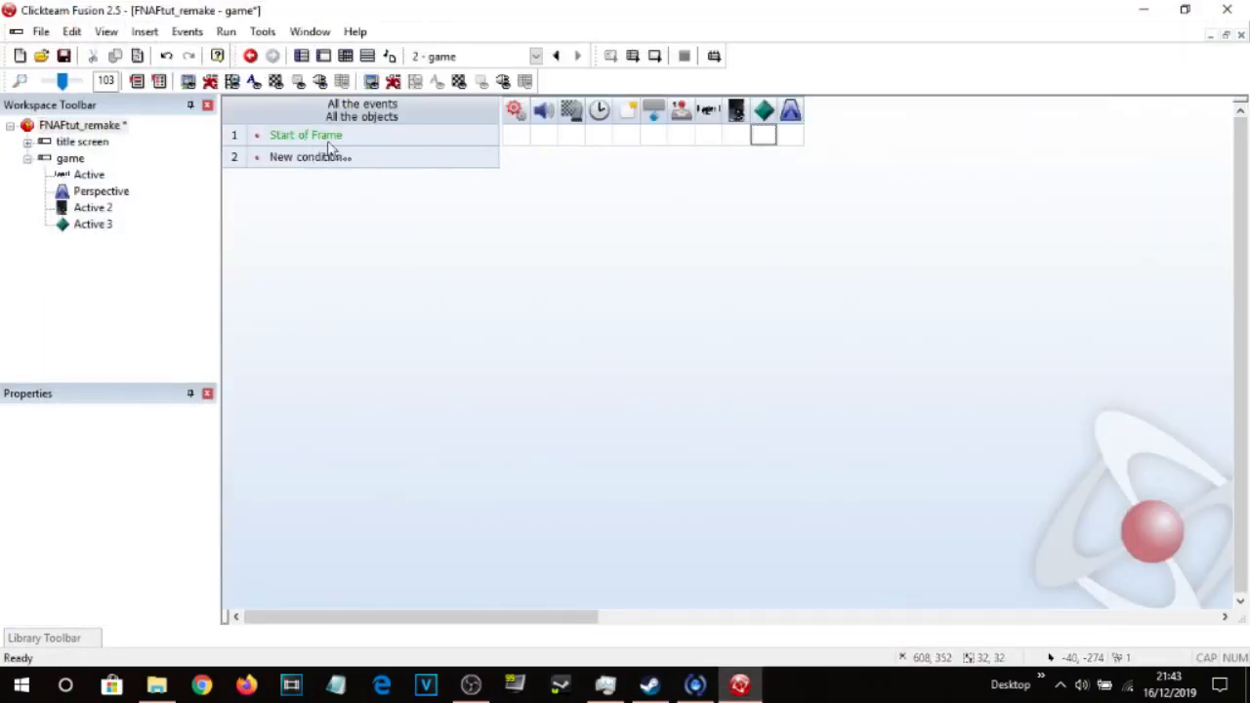
left_click(305, 161)
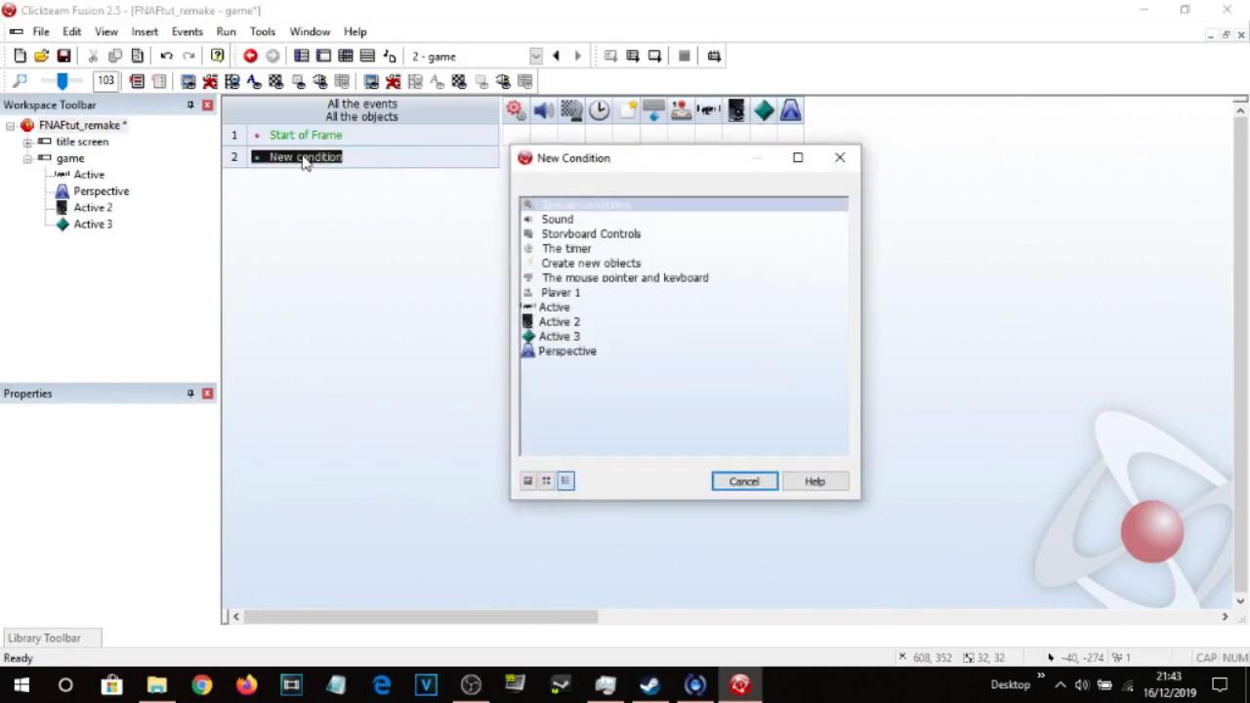
left_click(570, 206)
left_click(603, 219)
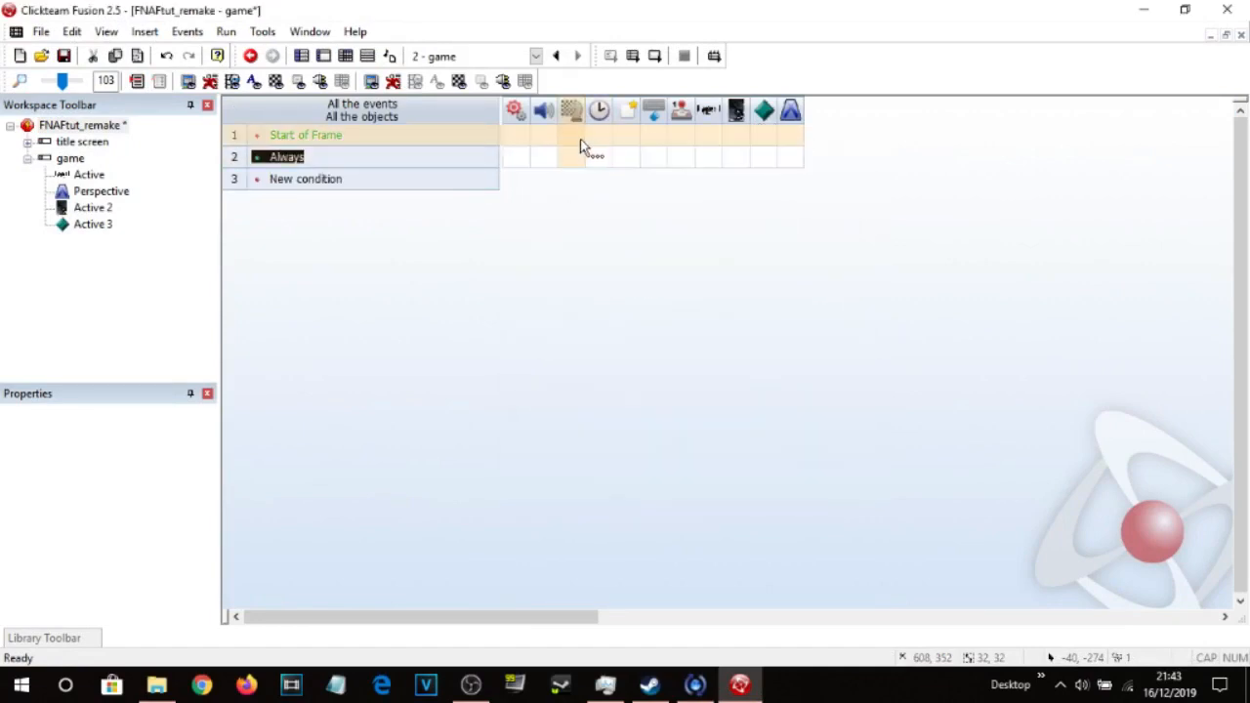
Make the Always event centre the window position in the frame on the spot where Active 3 sits, and test-run the frame.
left_click(572, 157)
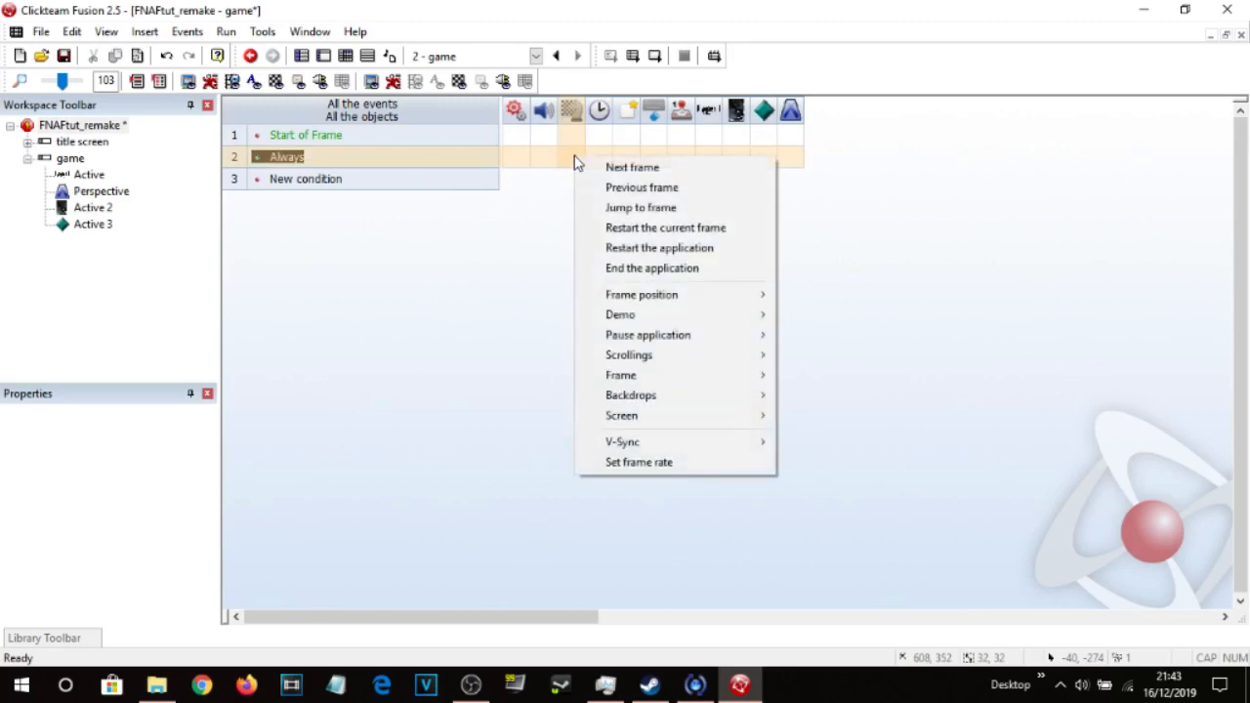
mouse_move(683, 355)
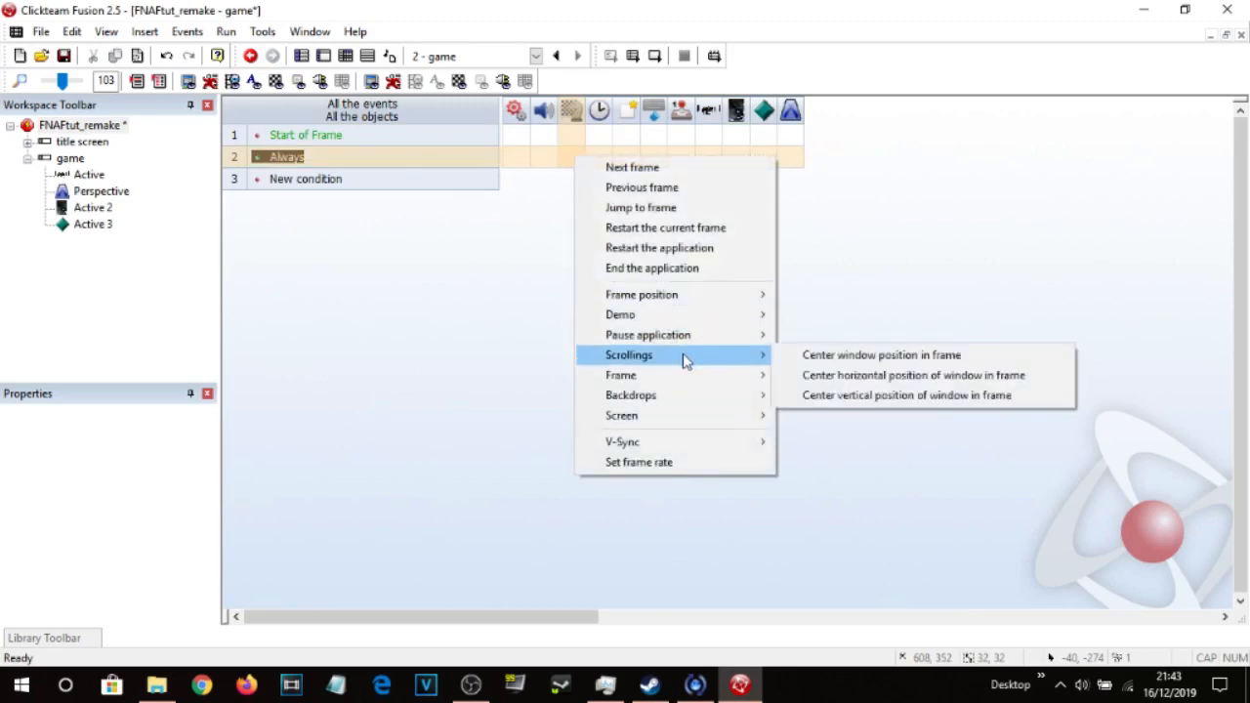
left_click(818, 357)
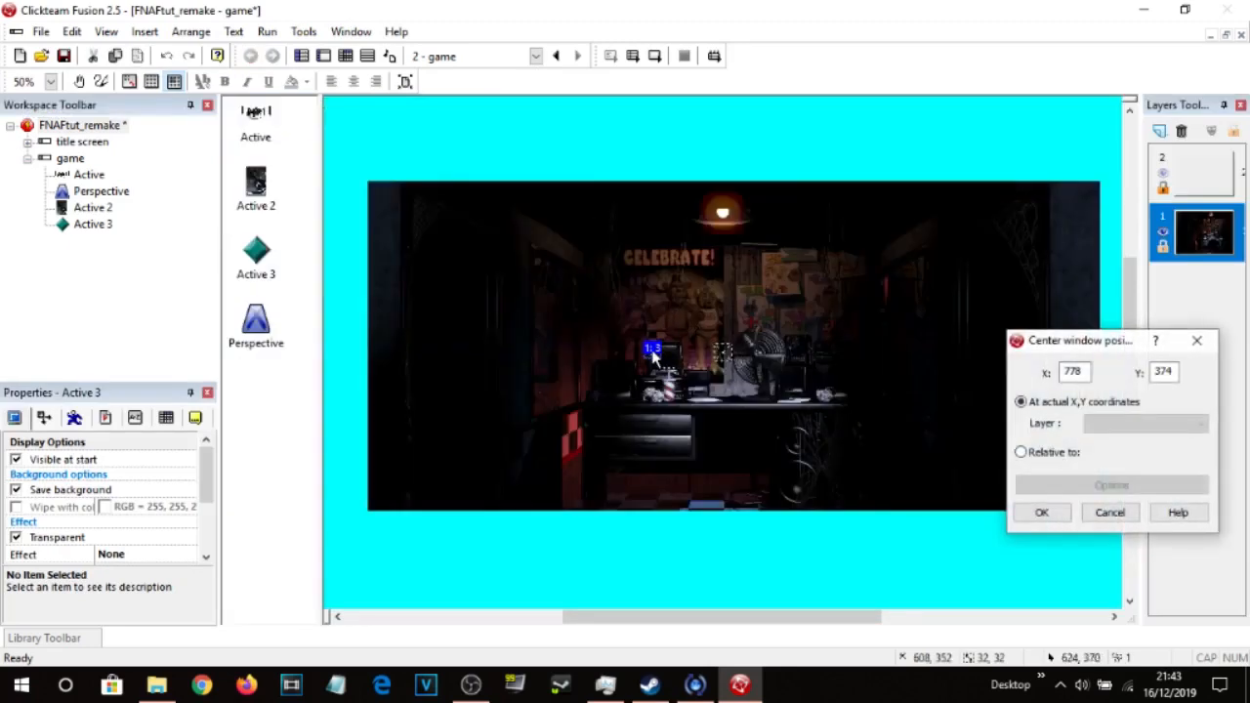
left_click(652, 353)
left_click(1045, 514)
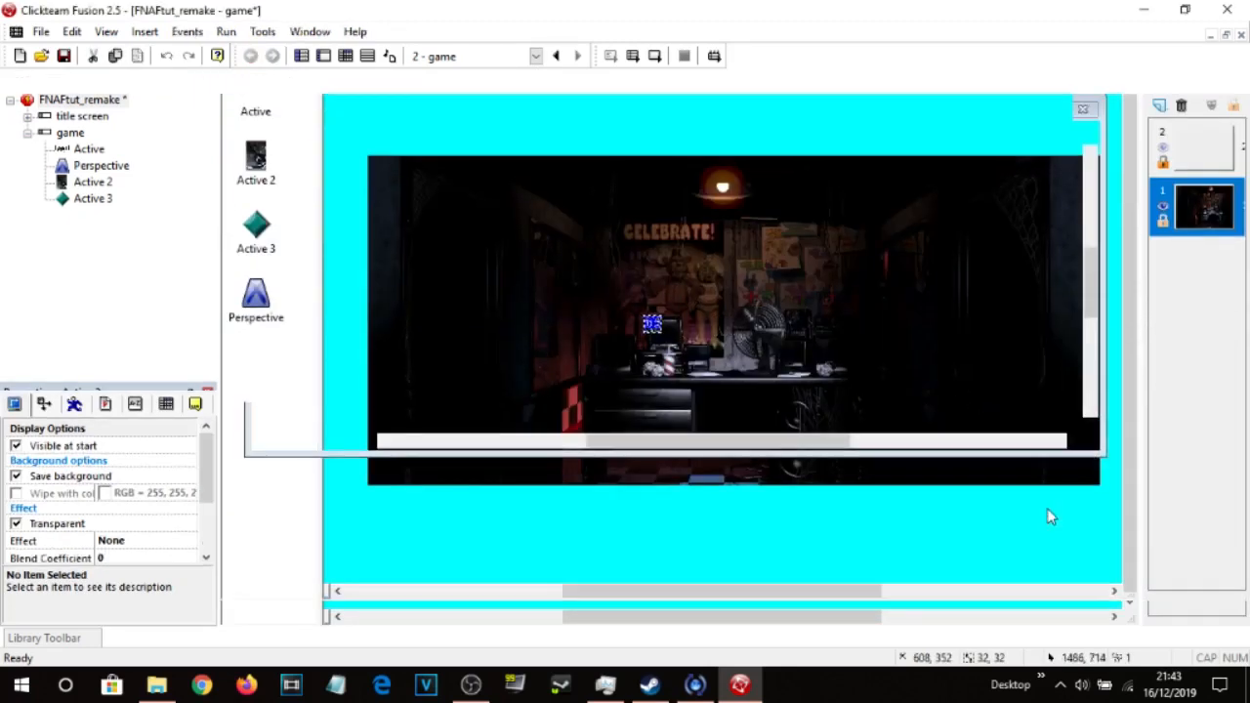
left_click(658, 62)
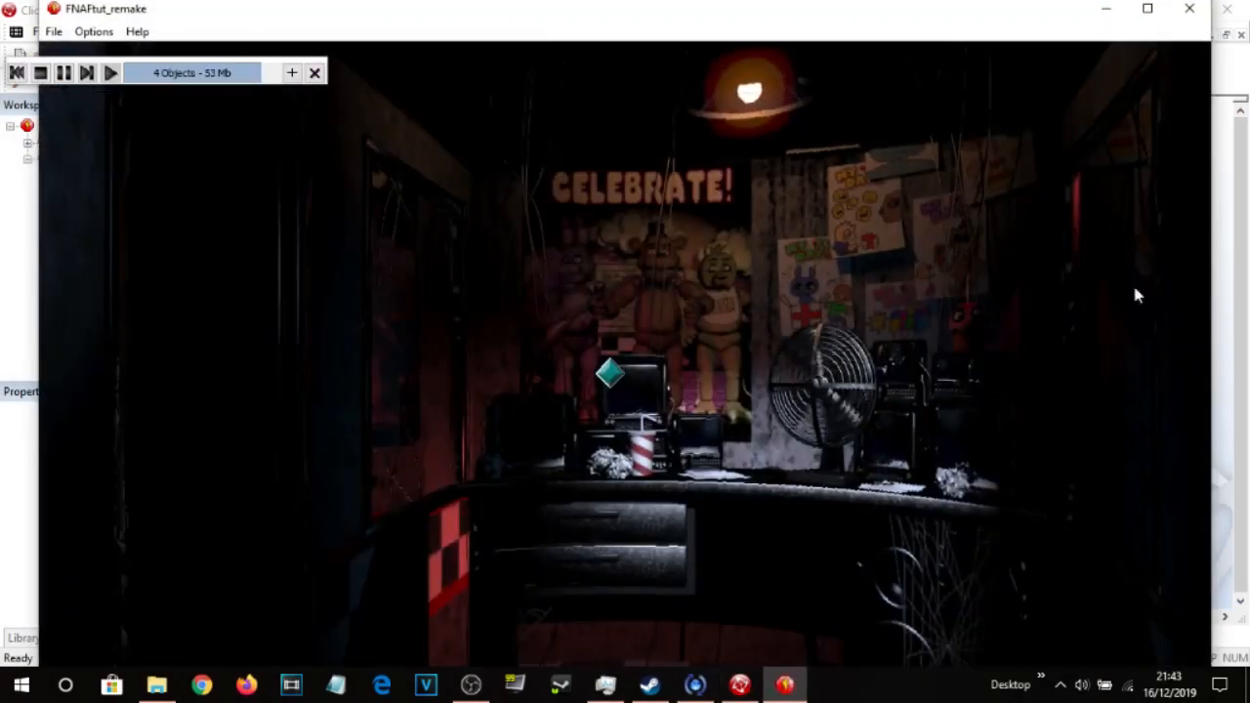
left_click(1189, 8)
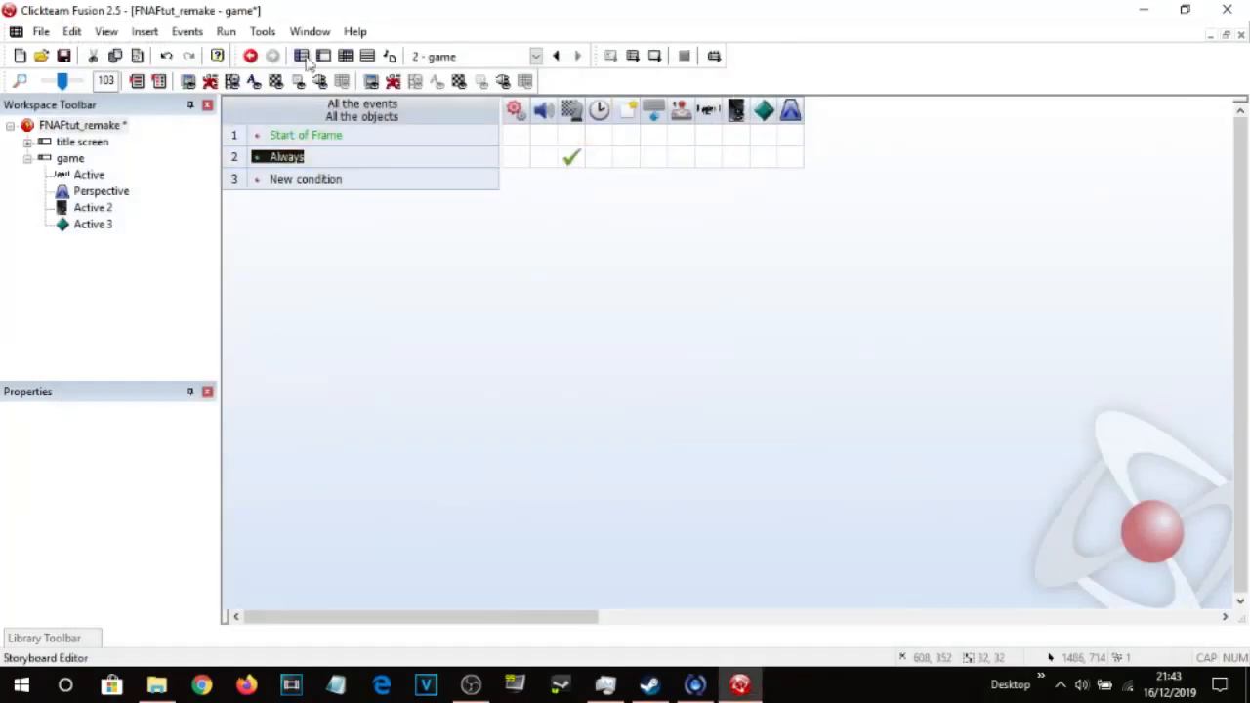
Insert a new Active object in the empty area above the office's left side in the frame editor.
left_click(303, 57)
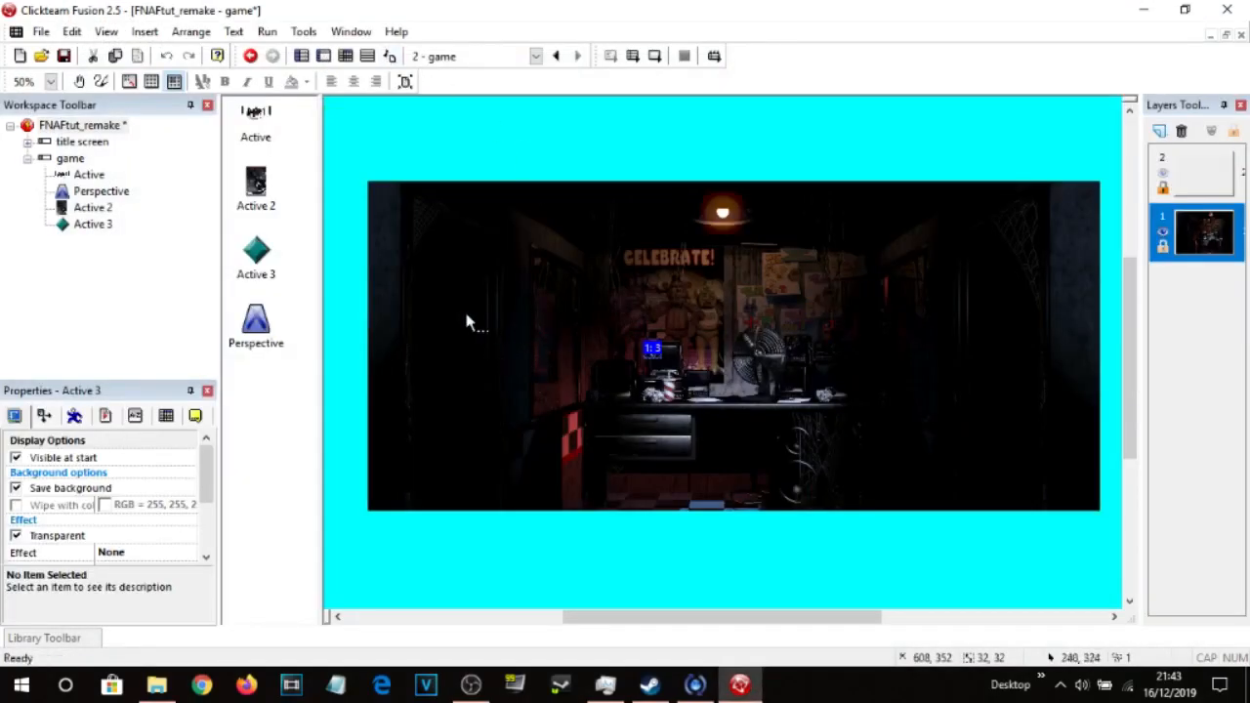
double_click(466, 151)
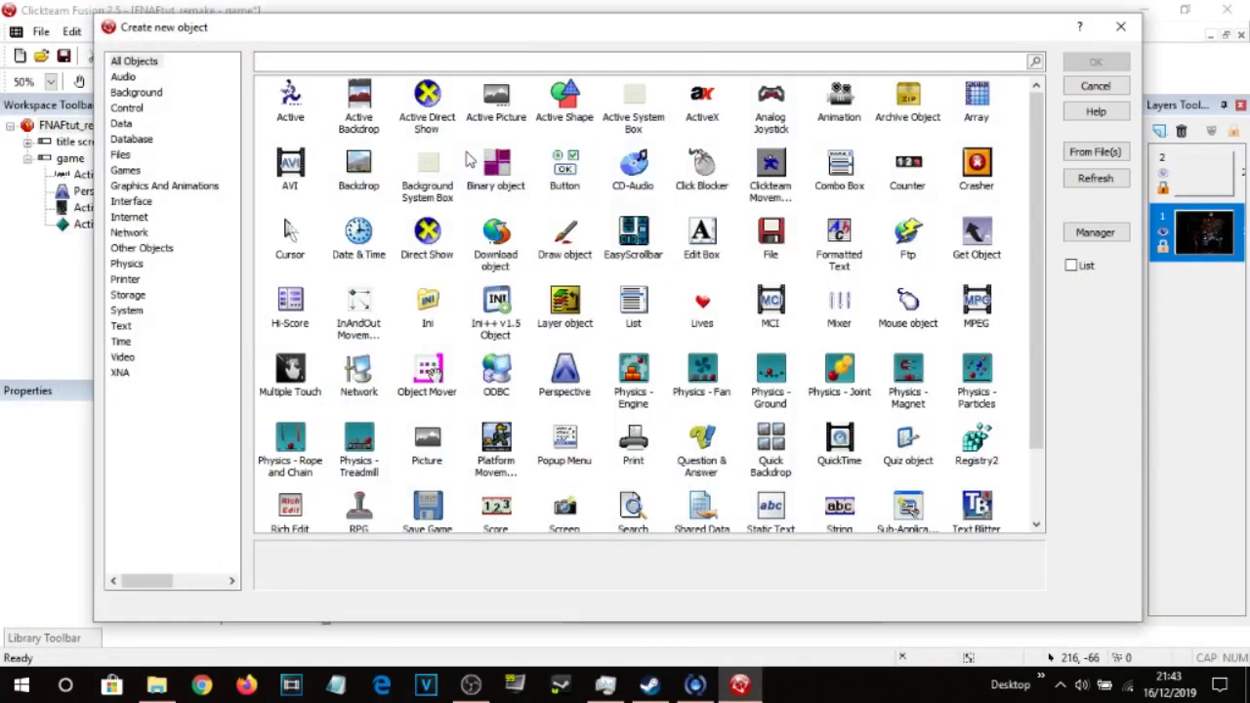
double_click(293, 102)
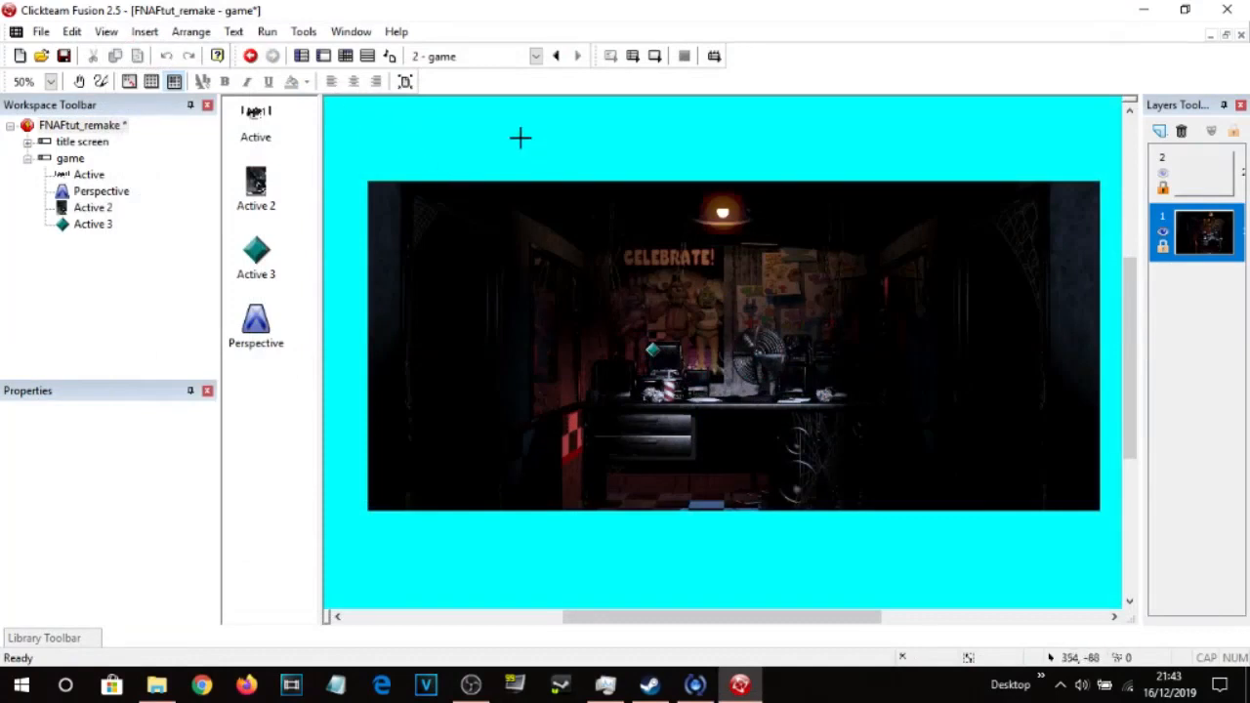
left_click(471, 123)
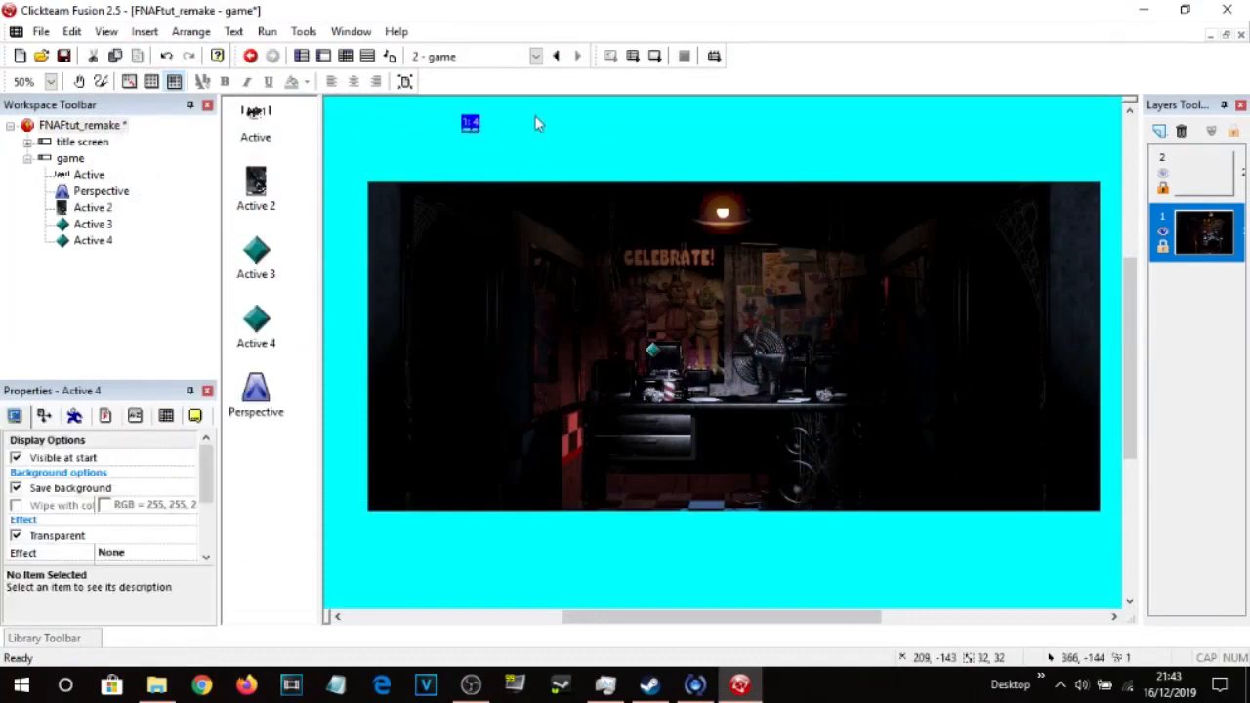
left_click(471, 687)
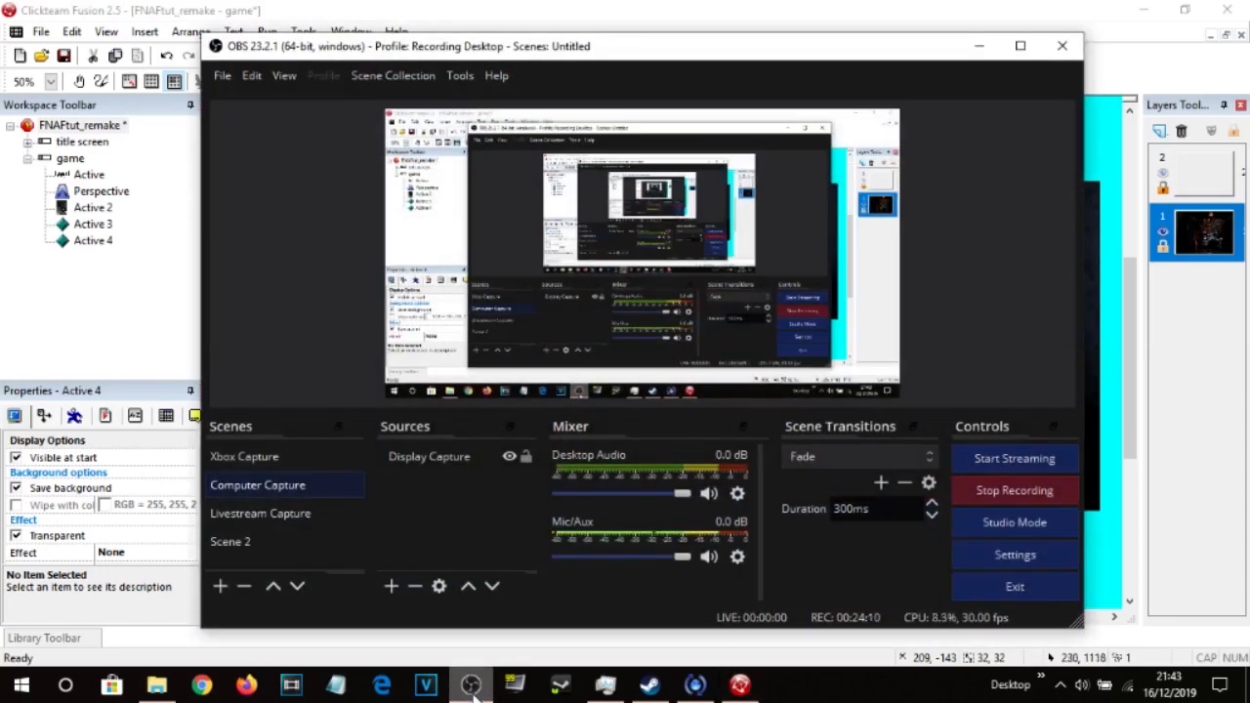
left_click(471, 687)
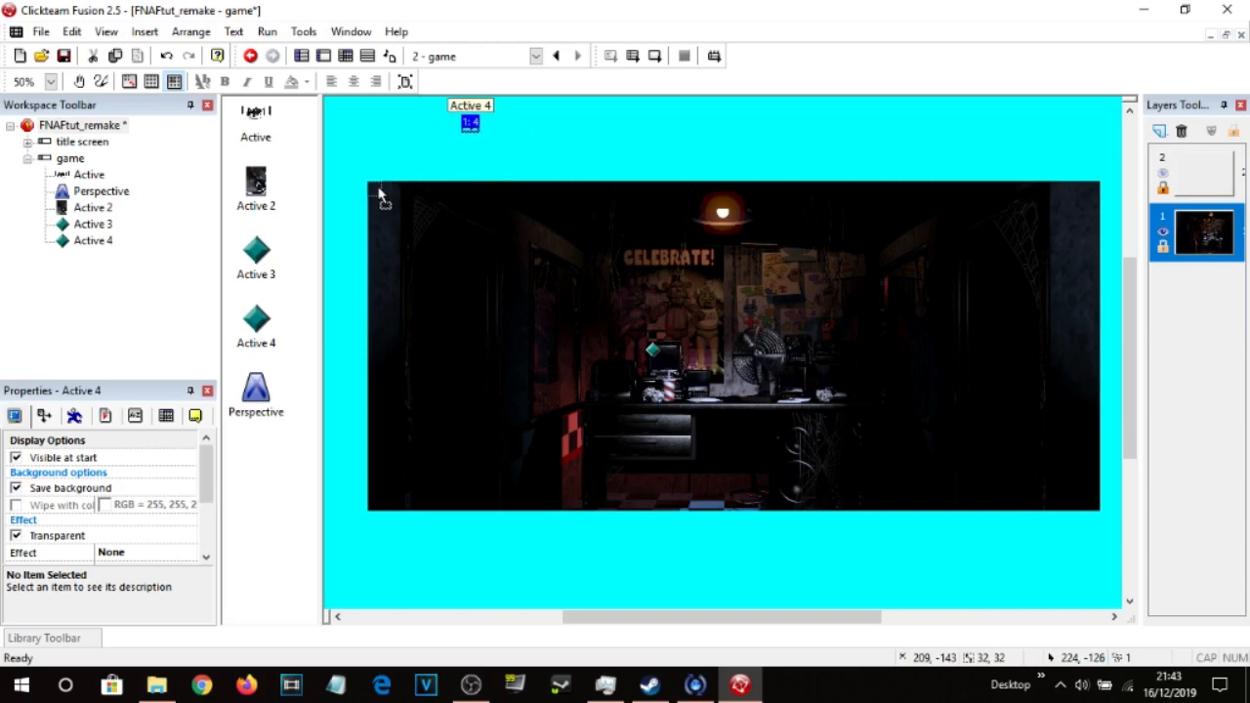
Place Active 4 at 0, 0 in the office's upper-left corner and stretch it to 316 by 732 pixels.
left_click_drag(379, 193, 440, 510)
key("ctrl+z")
left_click(414, 237)
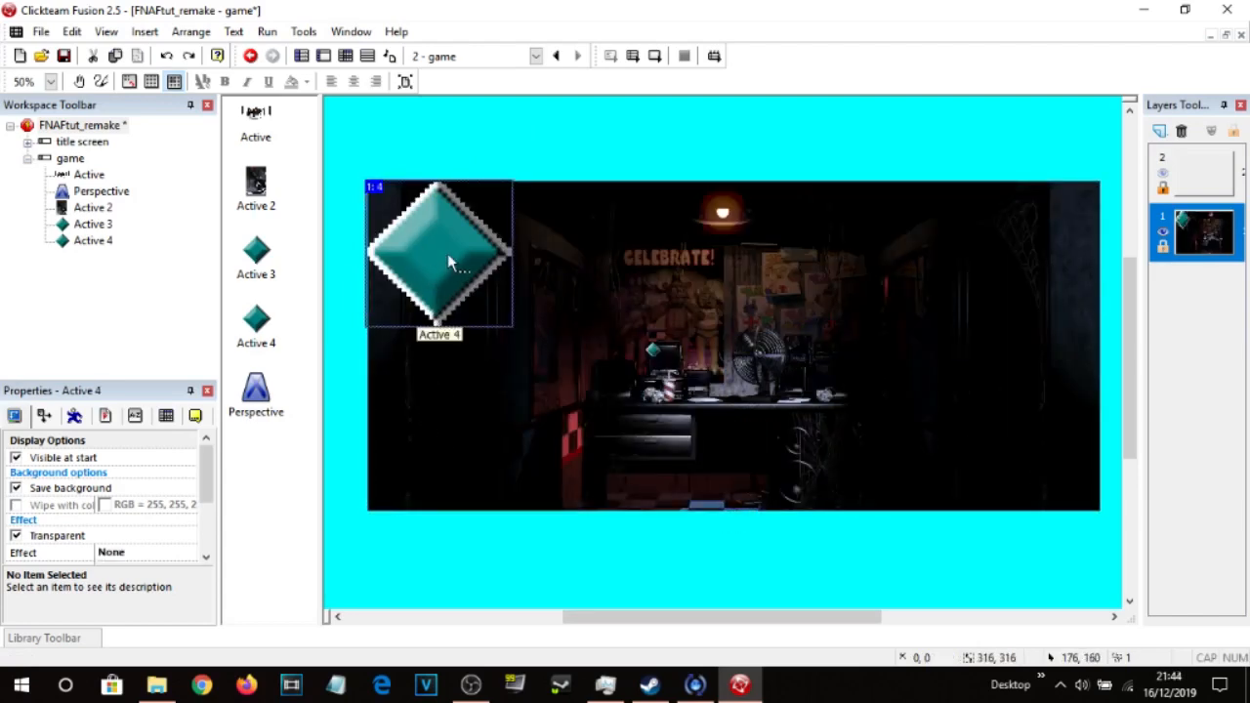
left_click_drag(438, 330, 450, 518)
Clear Active 4's image, fill it with magenta FF00FF, apply the change, and deselect the object.
double_click(445, 321)
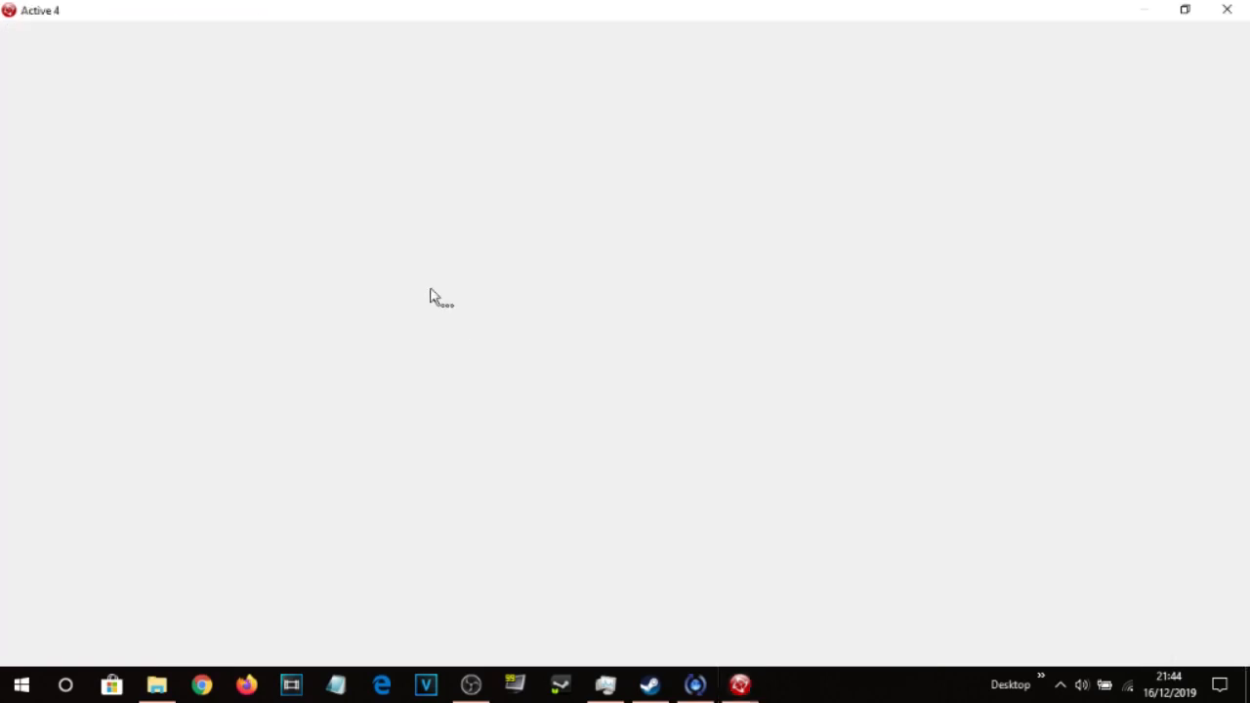
left_click(16, 40)
left_click(18, 202)
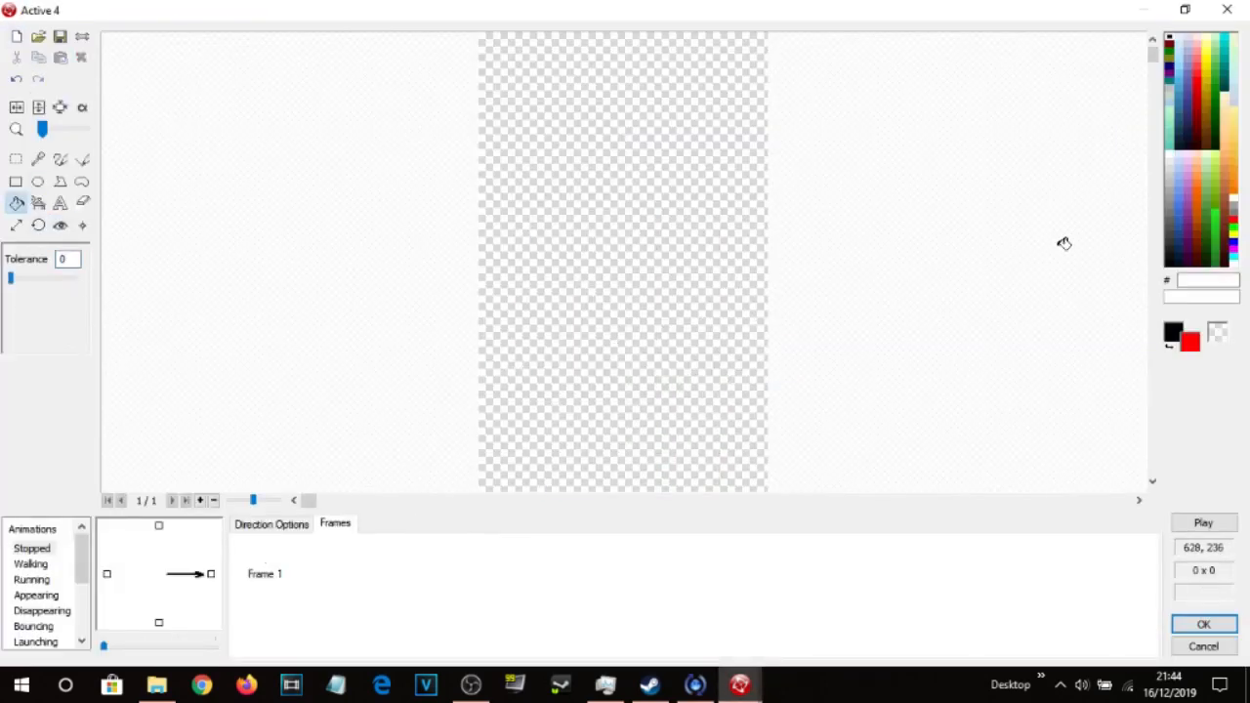
left_click(1235, 250)
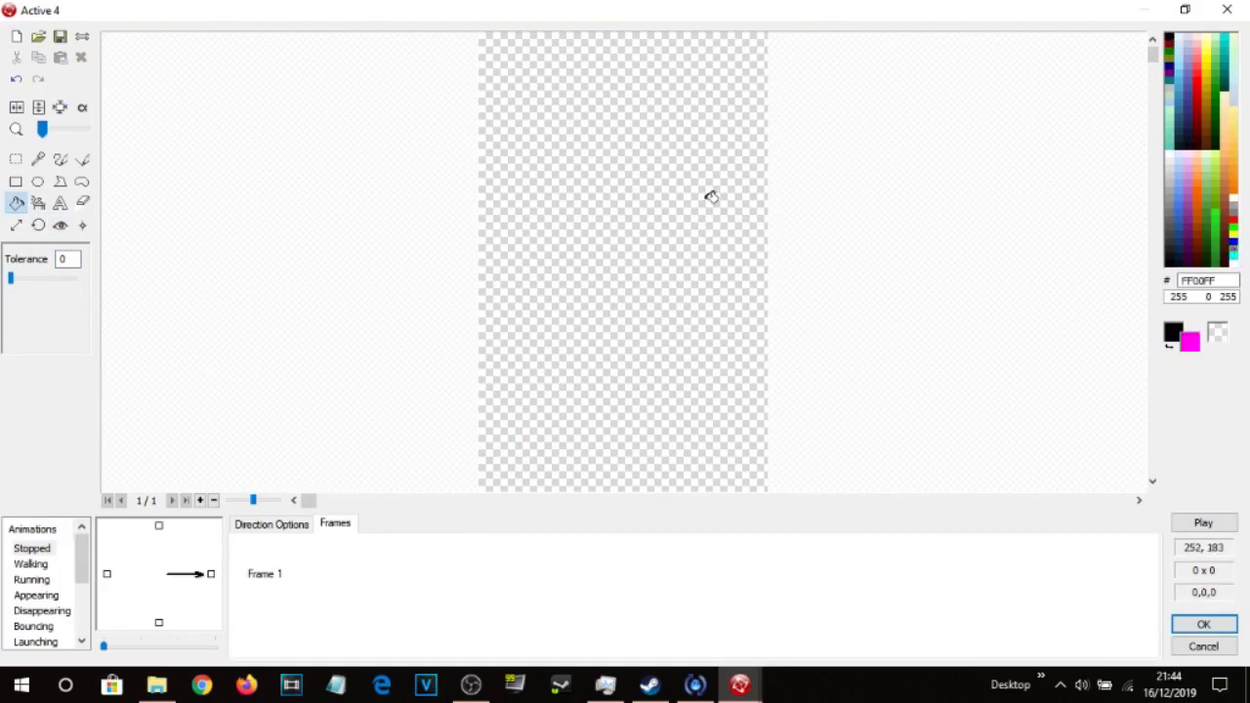
left_click(711, 197)
left_click(1203, 624)
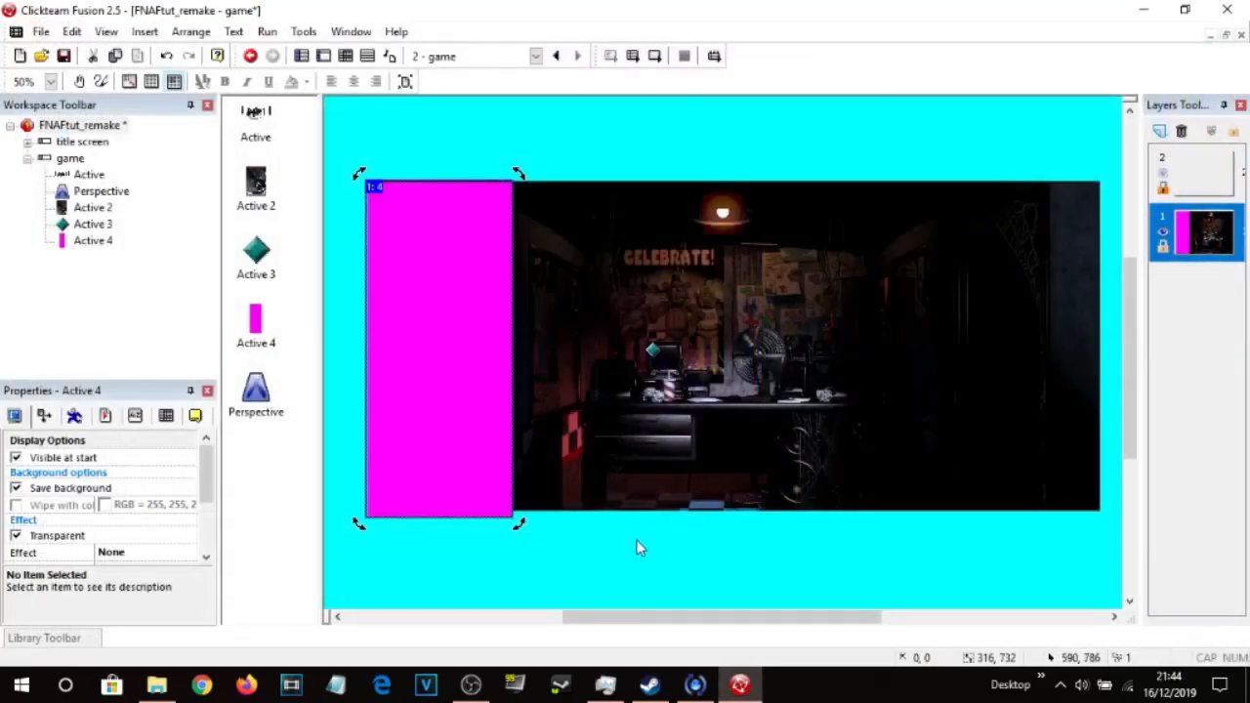
left_click(637, 548)
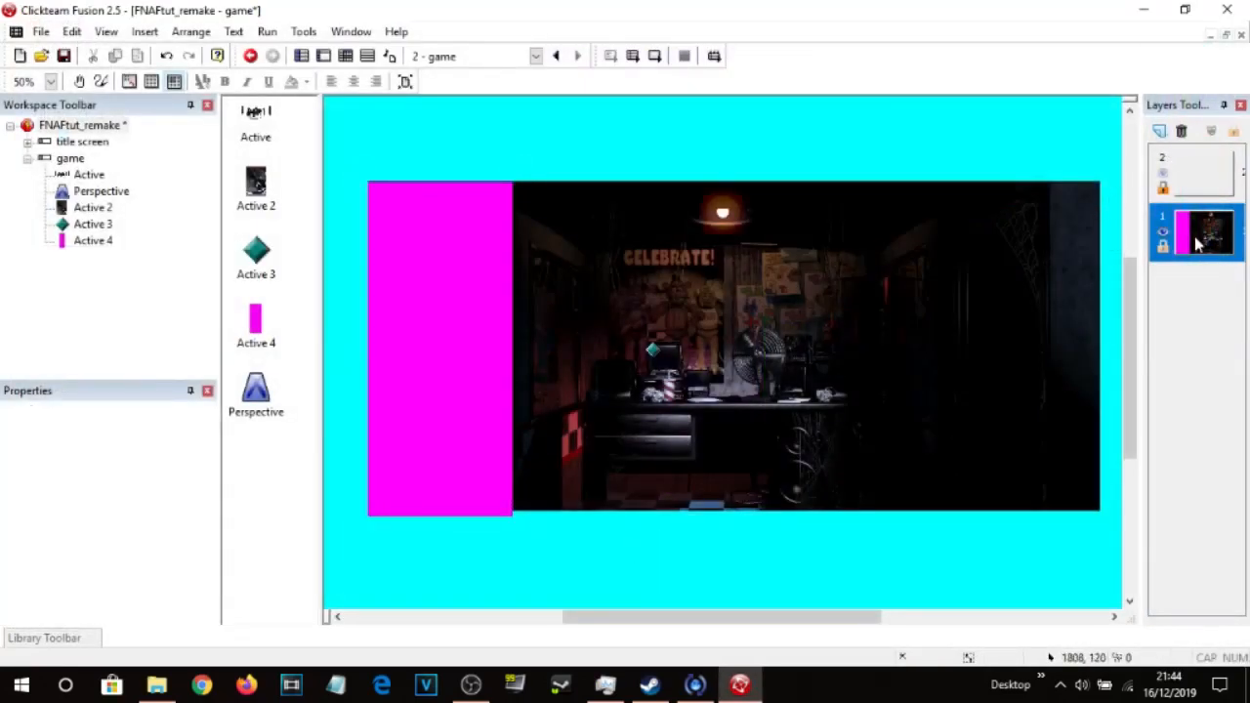
Add a new layer, try it at the bottom of the layer order, and return it to the top.
left_click(1161, 134)
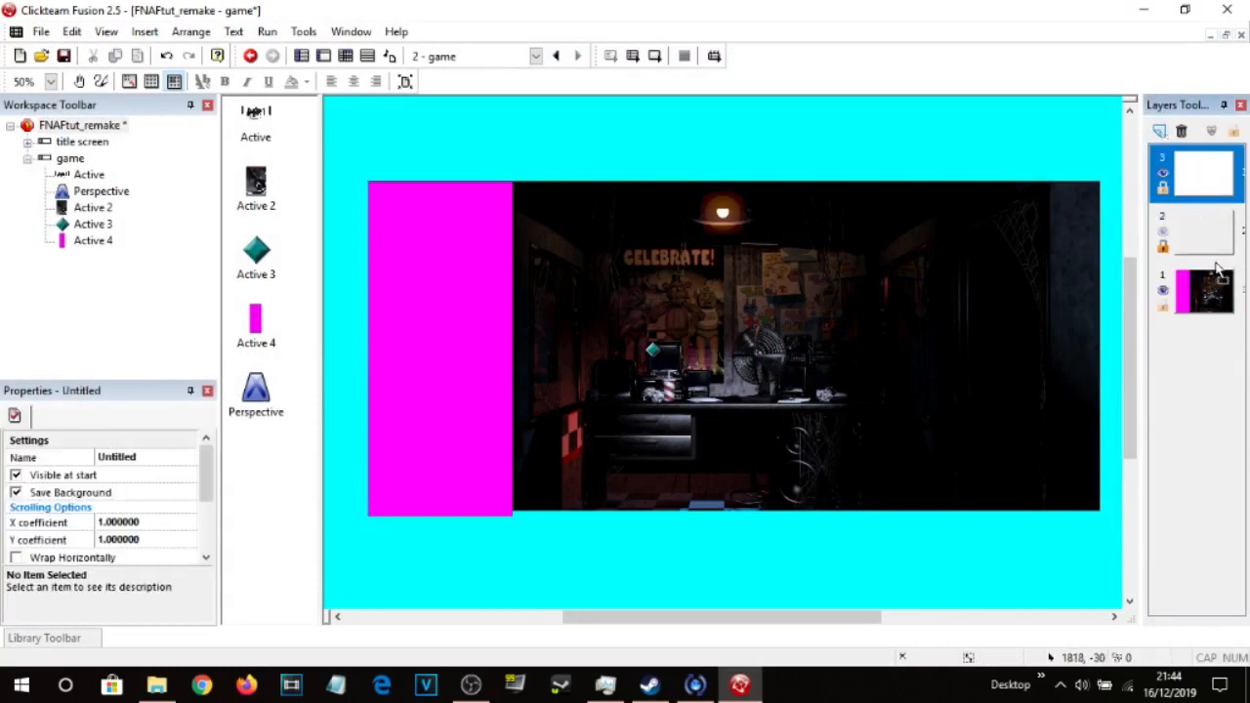
left_click_drag(1219, 269, 1221, 272)
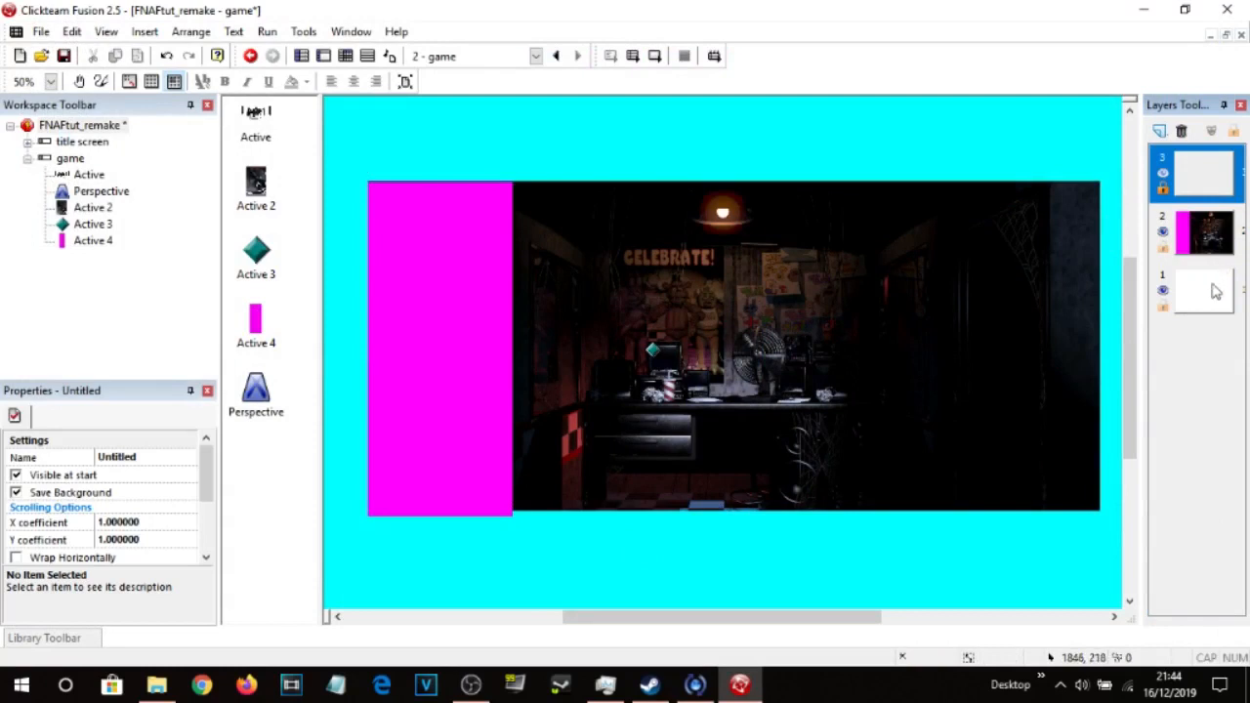
left_click(1217, 283)
left_click_drag(1208, 205, 1207, 202)
double_click(1206, 233)
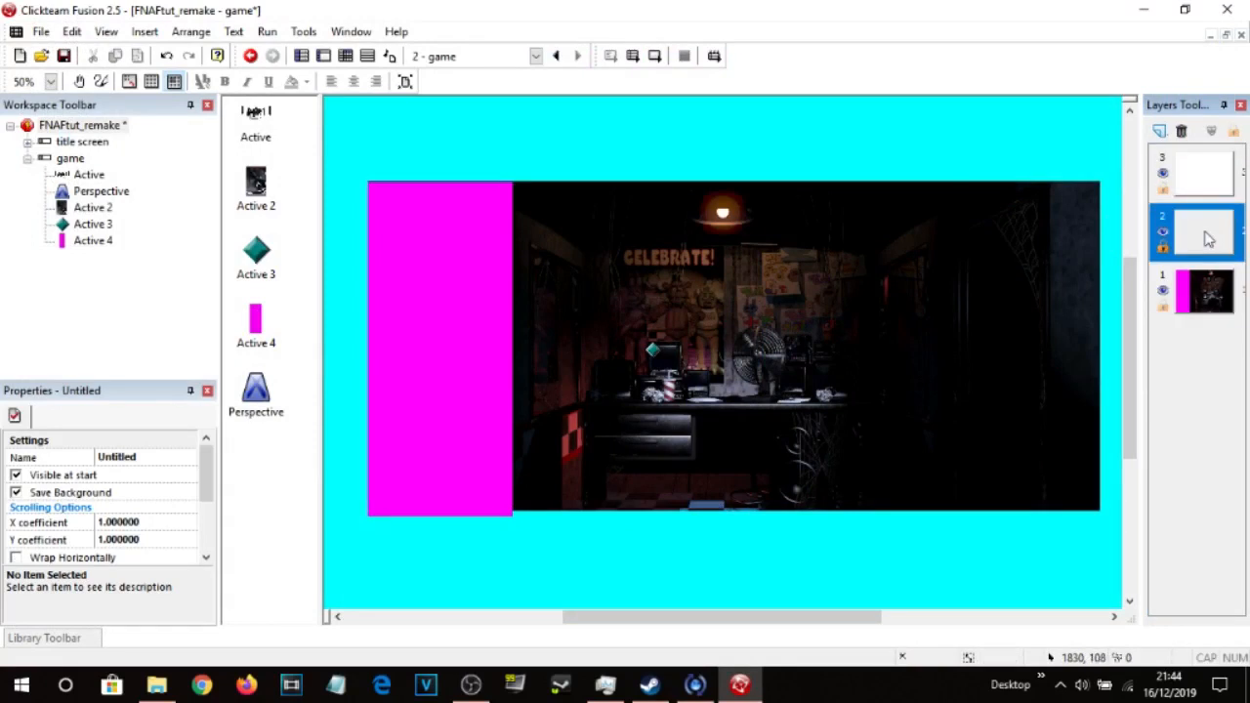
Move the new empty layer below the Perspective layer, make it the active layer, and hide the Perspective layer.
left_click(1212, 186)
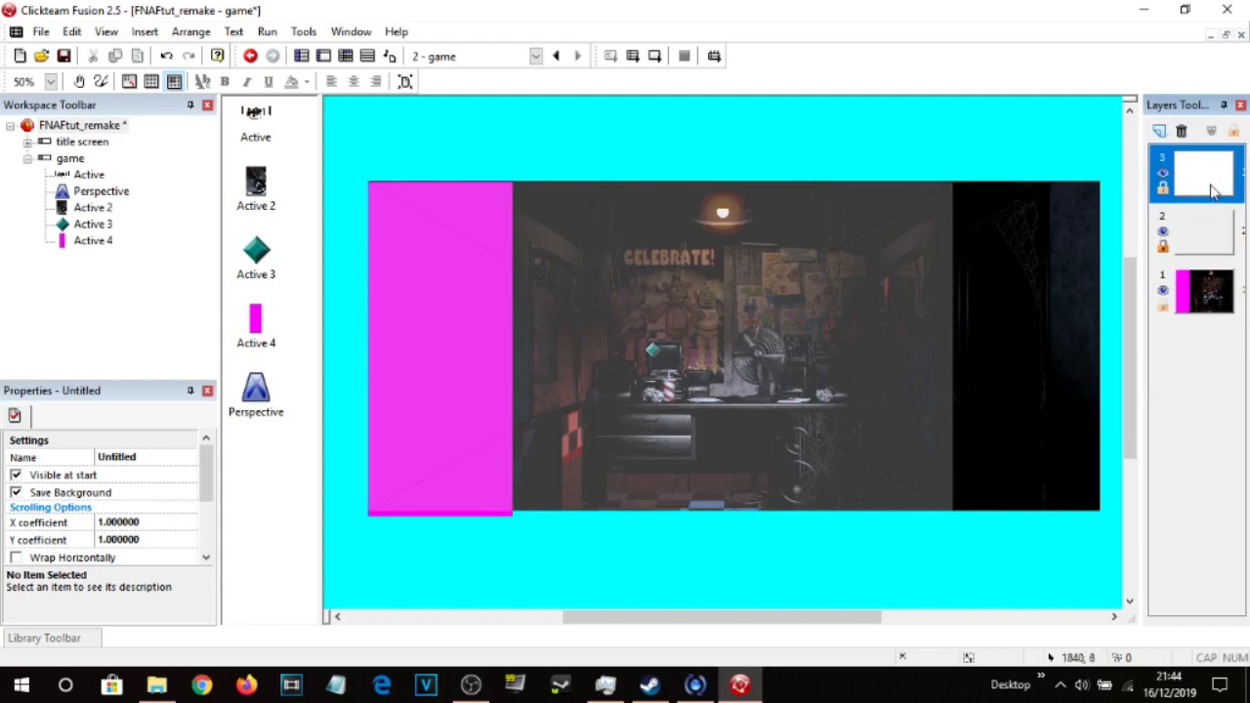
right_click(1197, 173)
left_click(1199, 164)
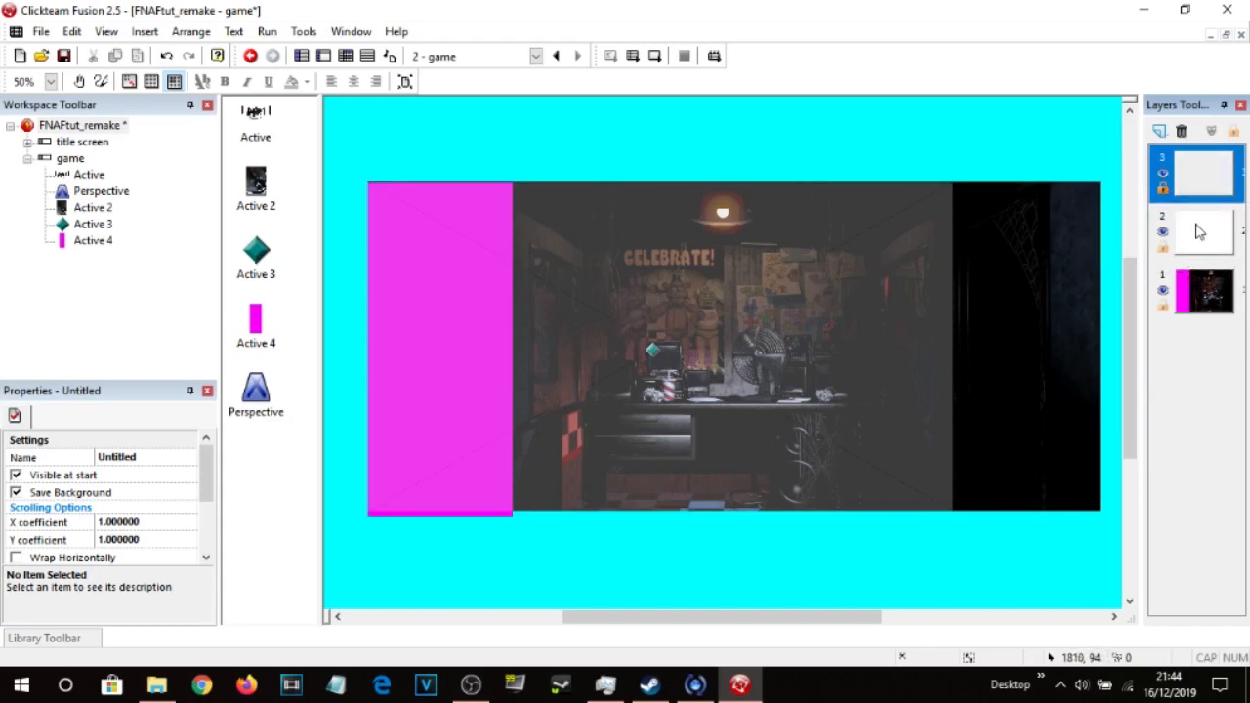
left_click(1191, 255)
left_click(1163, 175)
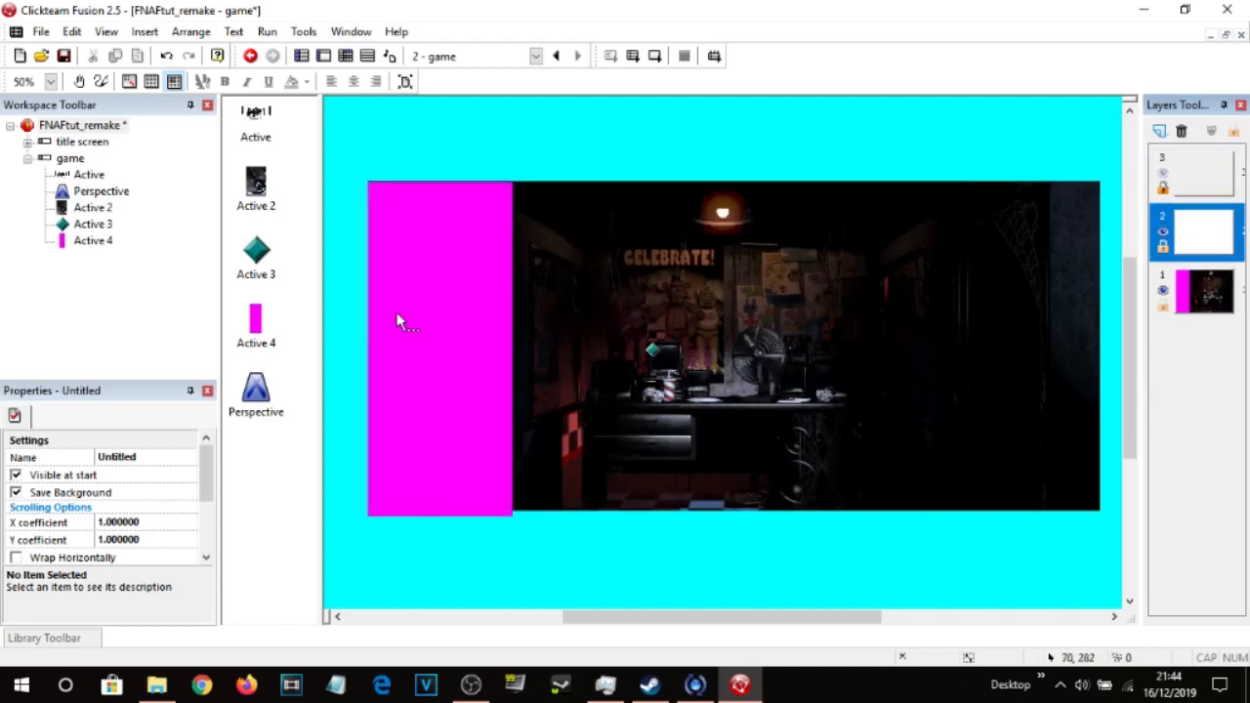
Move the magenta Active 4 object from layer 1 onto layer 2 and deselect it.
left_click(428, 367)
left_click(1205, 246)
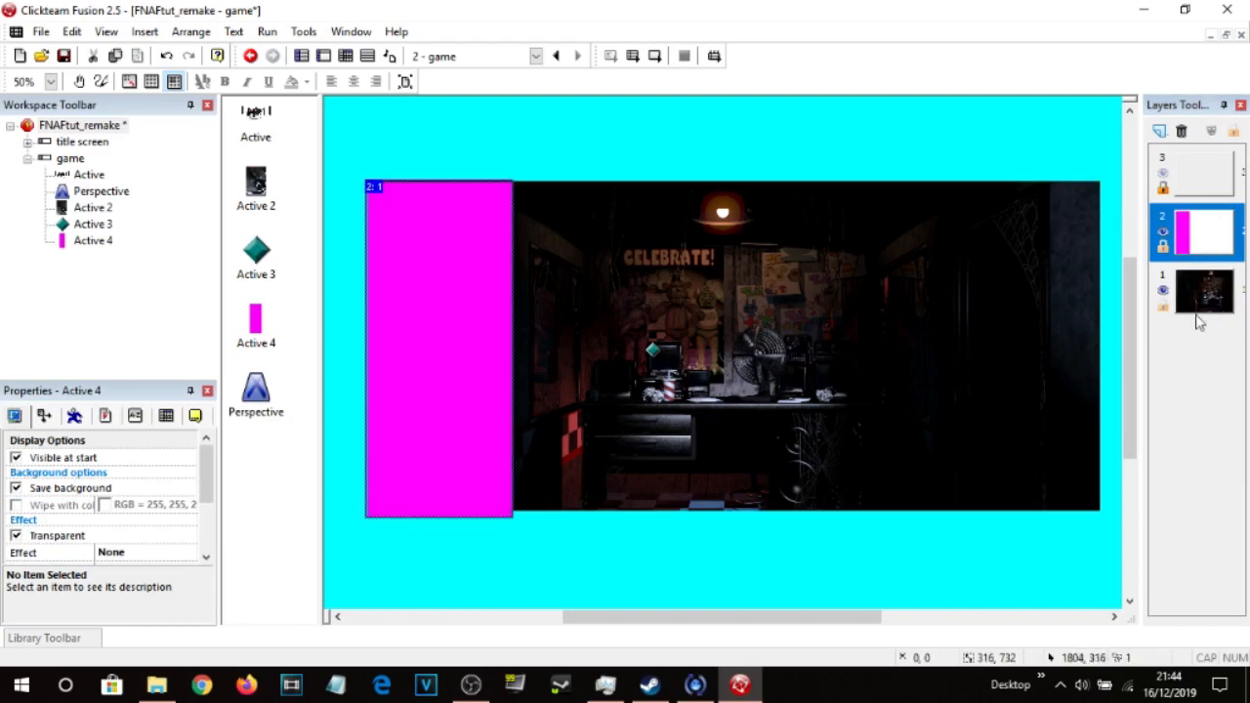
left_click(640, 552)
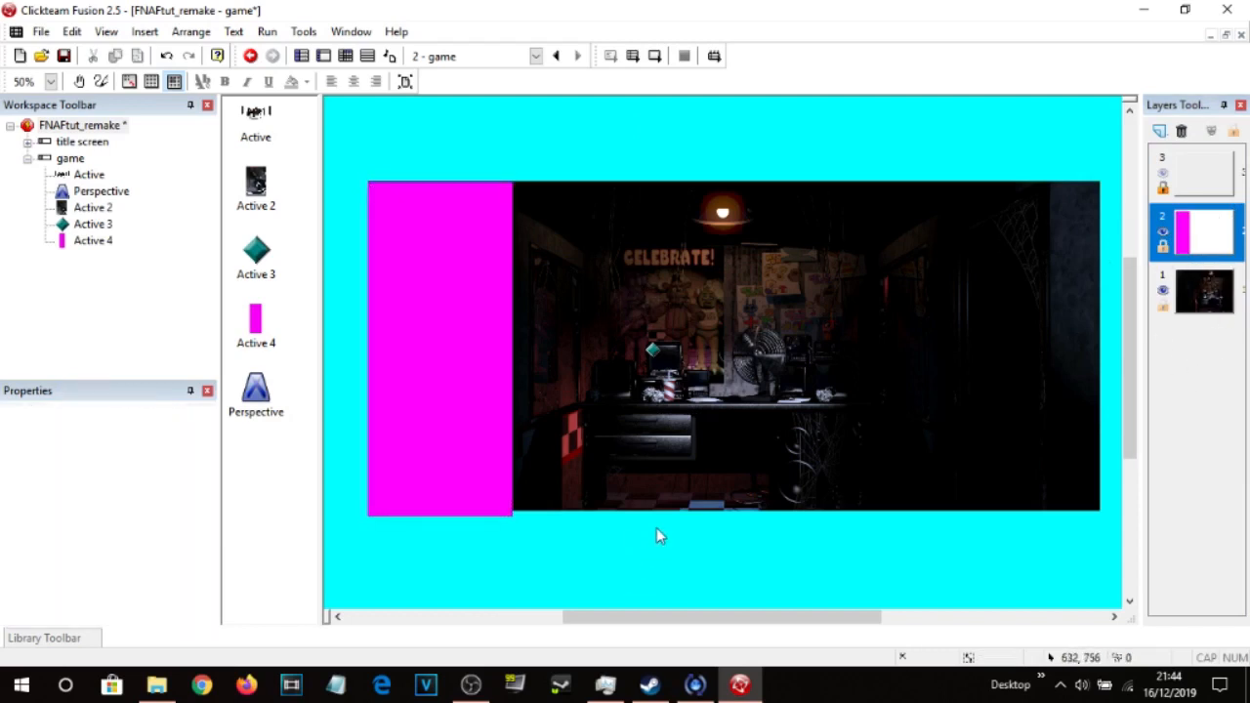
Clone Active 4 with 2 rows and 1 column, and place the copy at 960, 0.
left_click(446, 307)
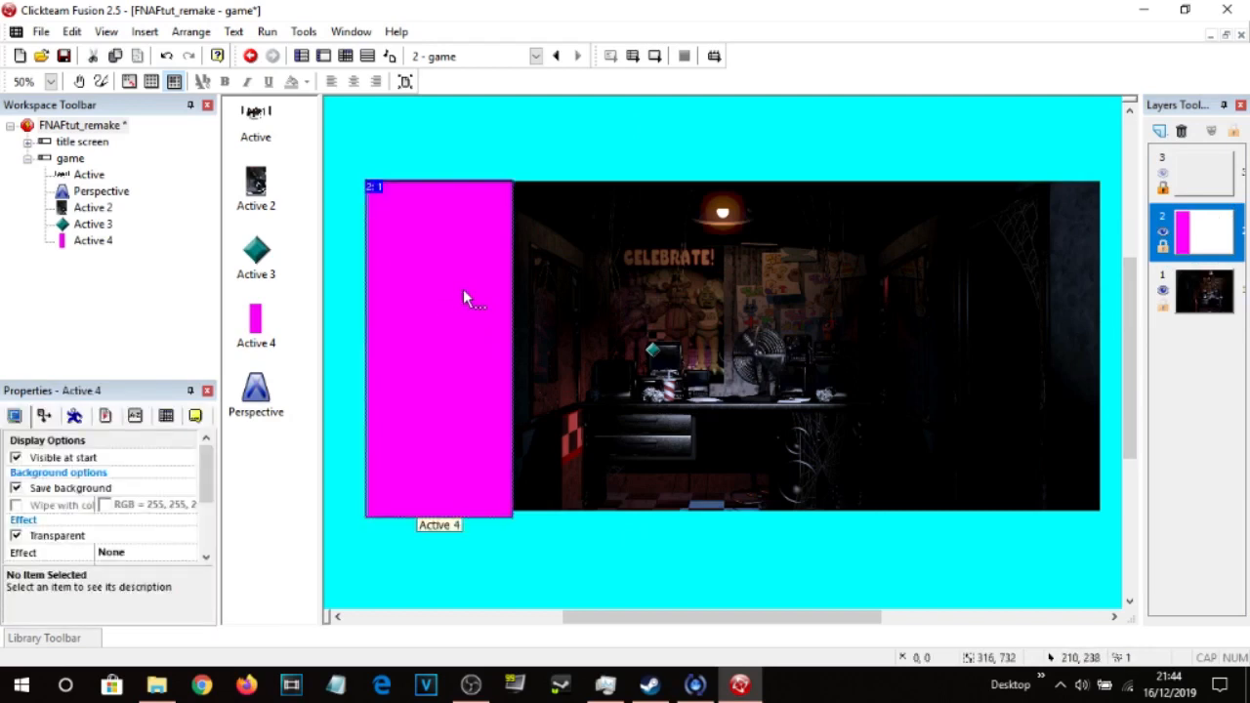
right_click(466, 295)
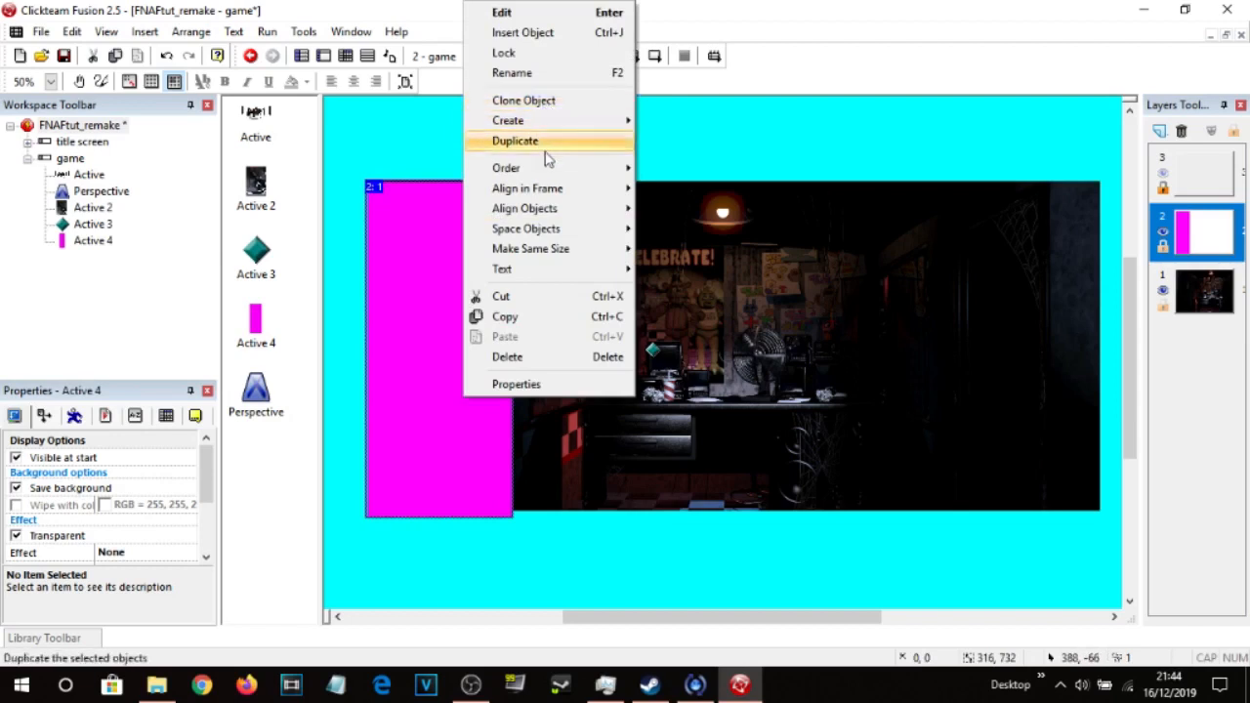
left_click(546, 100)
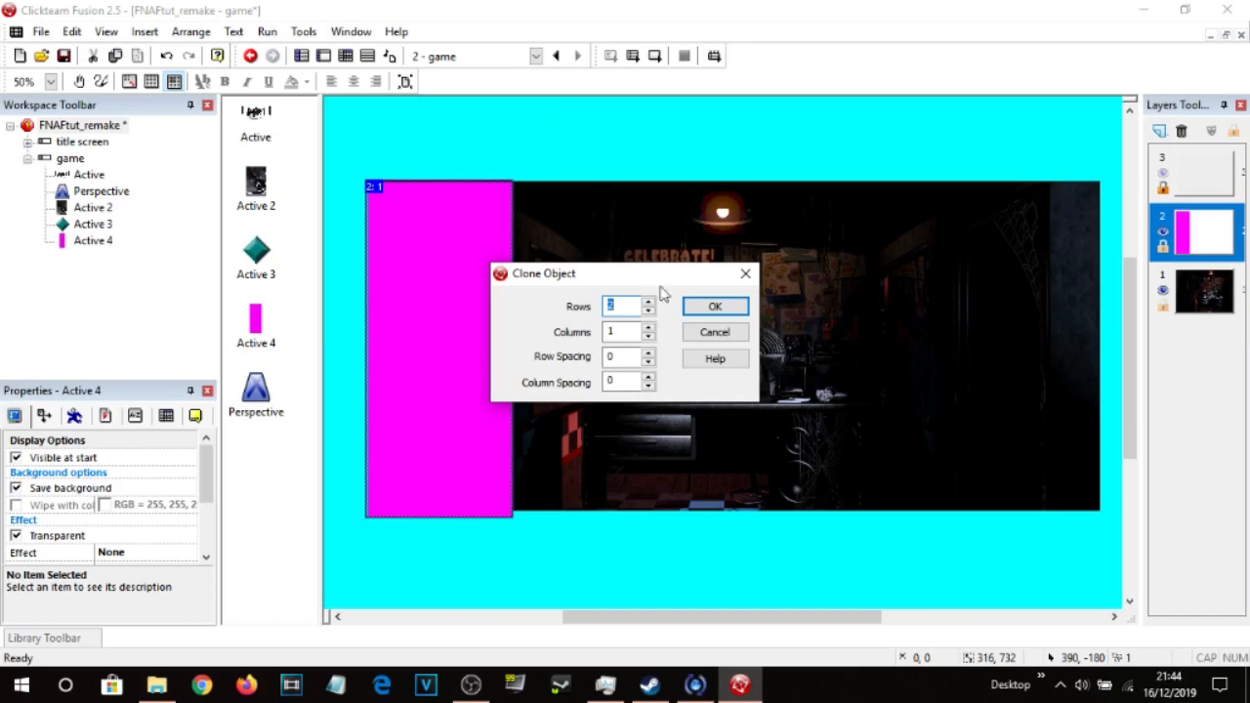
left_click(697, 310)
mouse_move(796, 437)
left_mouse_down()
mouse_move(859, 363)
mouse_move(813, 390)
mouse_move(873, 414)
mouse_move(916, 401)
mouse_move(915, 267)
left_mouse_up()
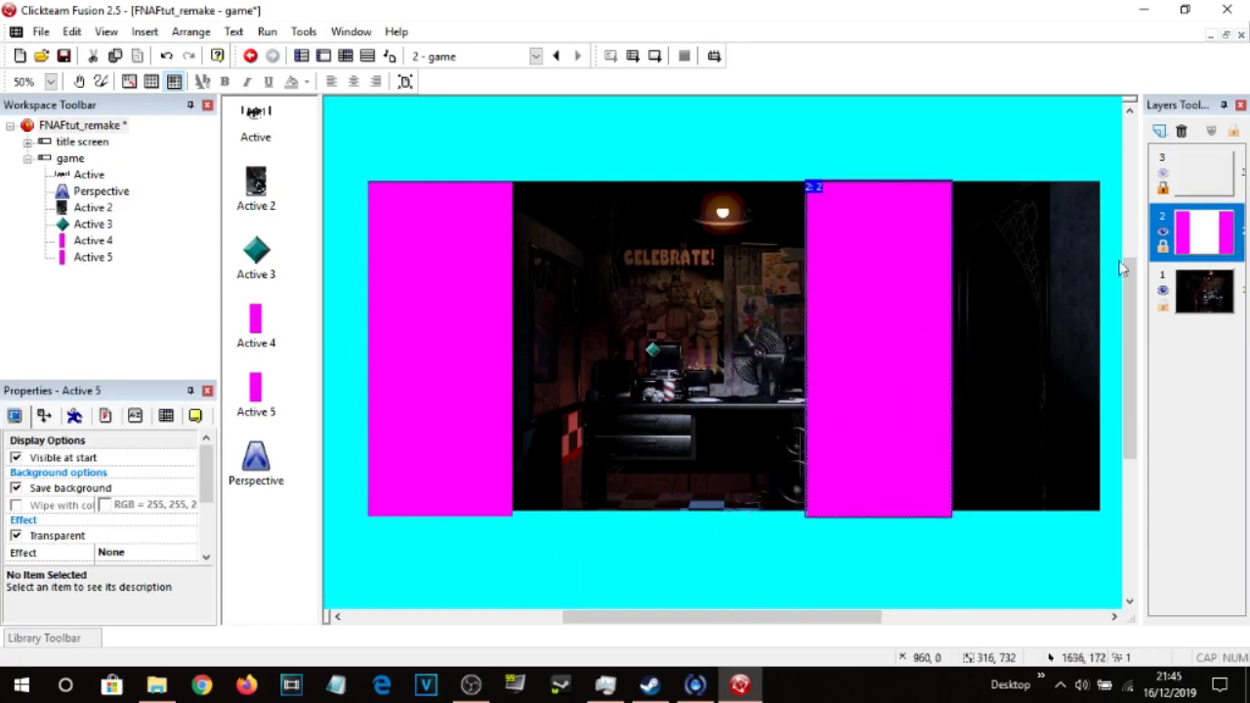
Insert a new Active object at 1280, 0 beside the cloned zone and stretch it to about 326 by 724 pixels.
left_click(1164, 291)
left_click(1164, 291)
double_click(664, 557)
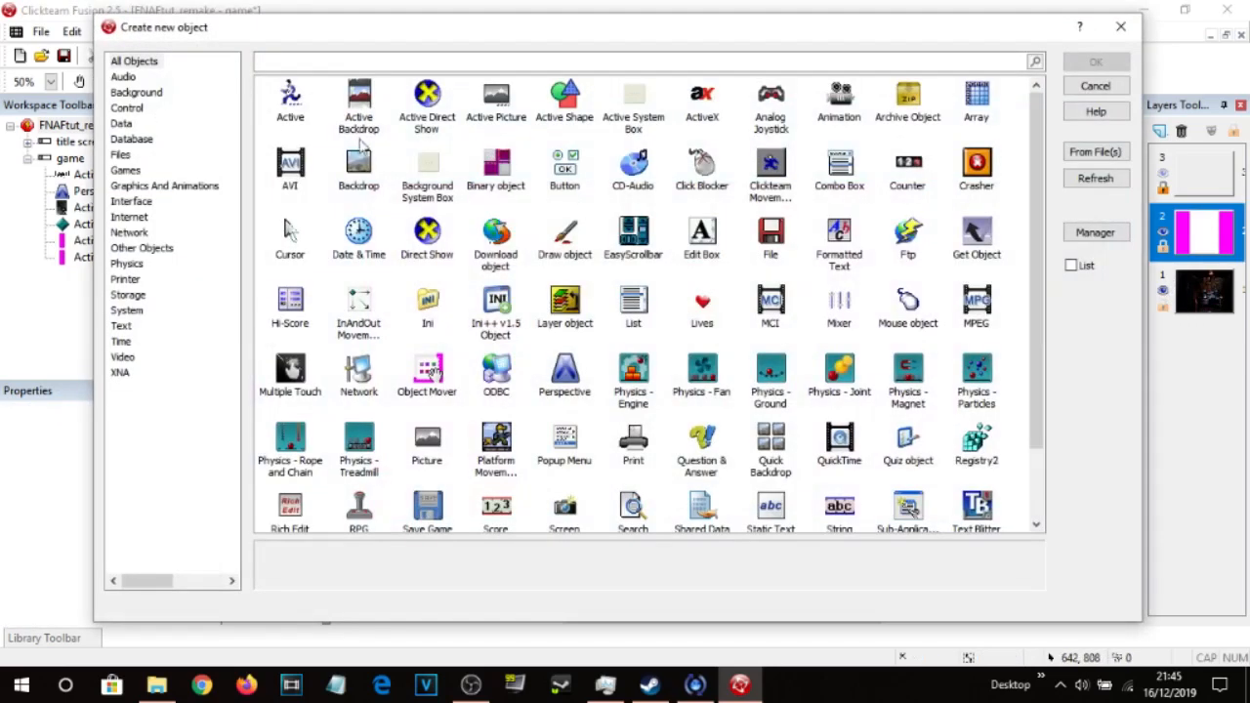
double_click(290, 101)
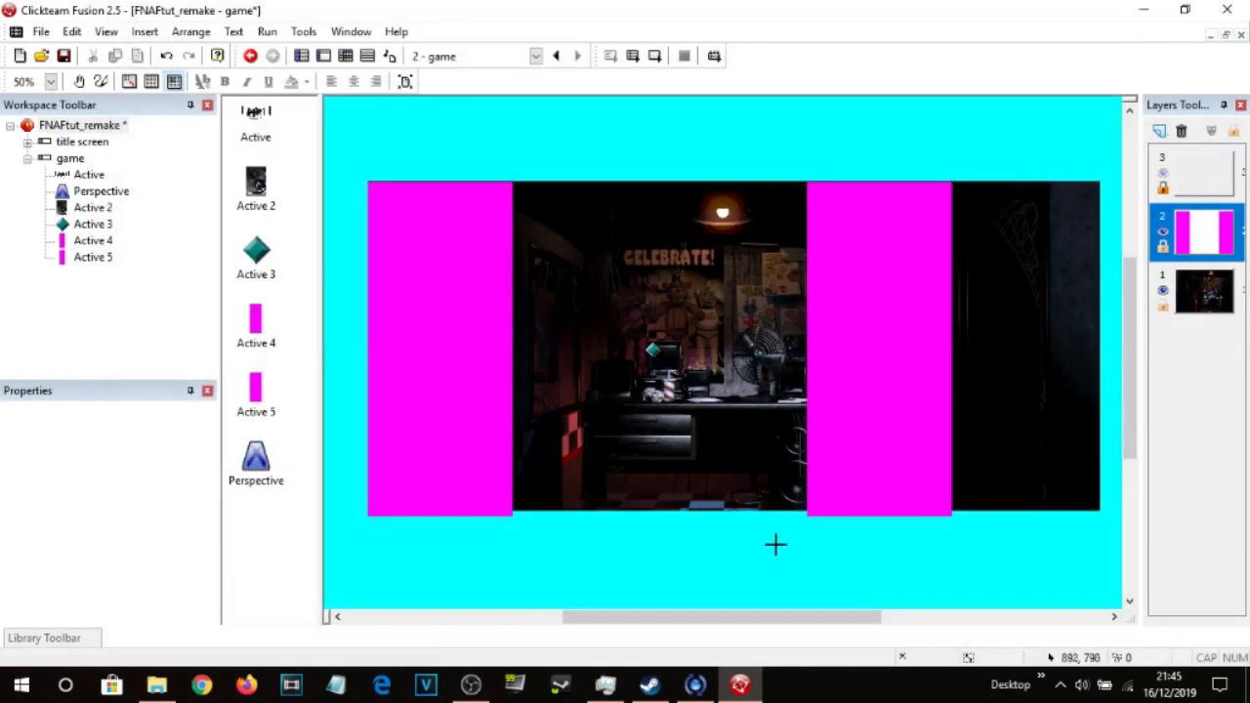
left_click(777, 537)
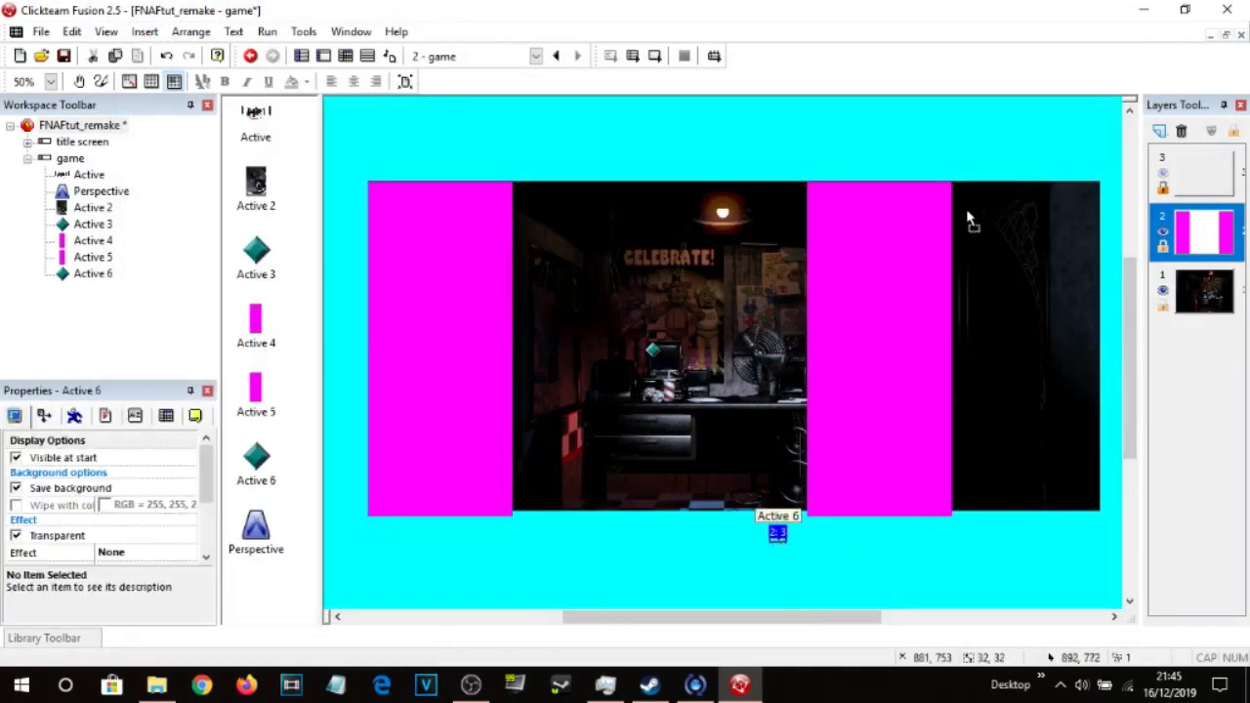
left_click_drag(962, 196, 961, 192)
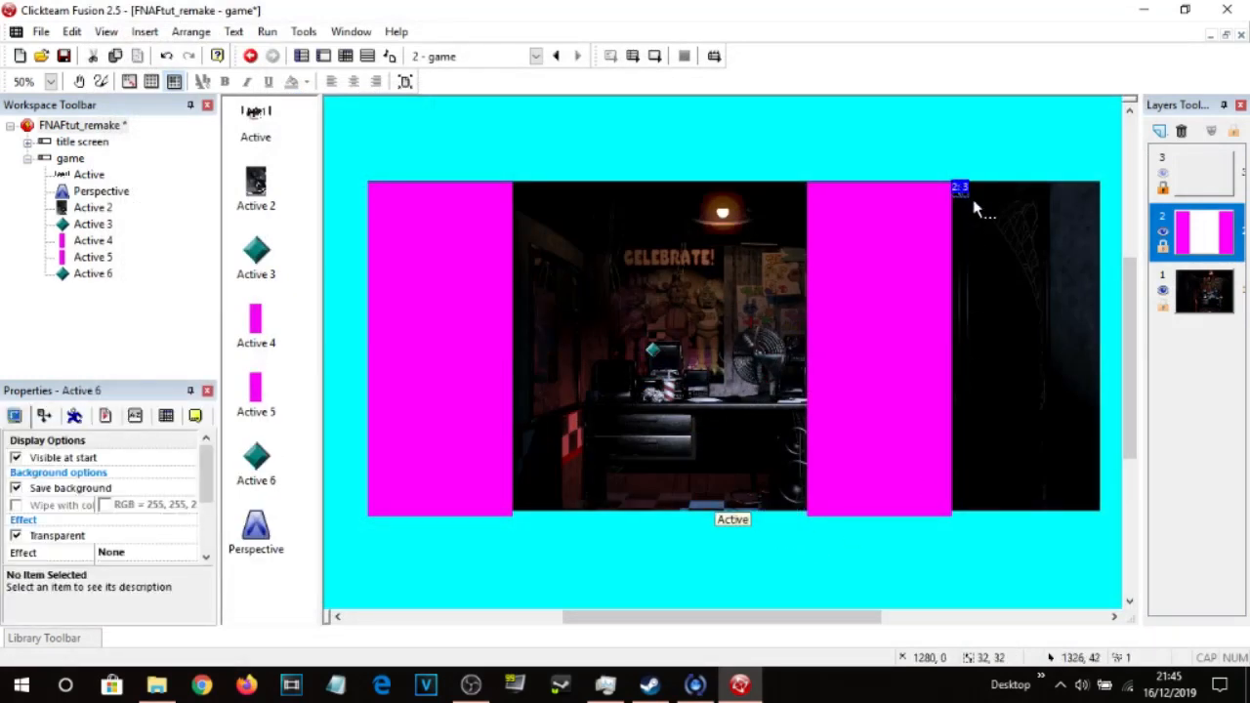
left_click_drag(973, 201, 1106, 315)
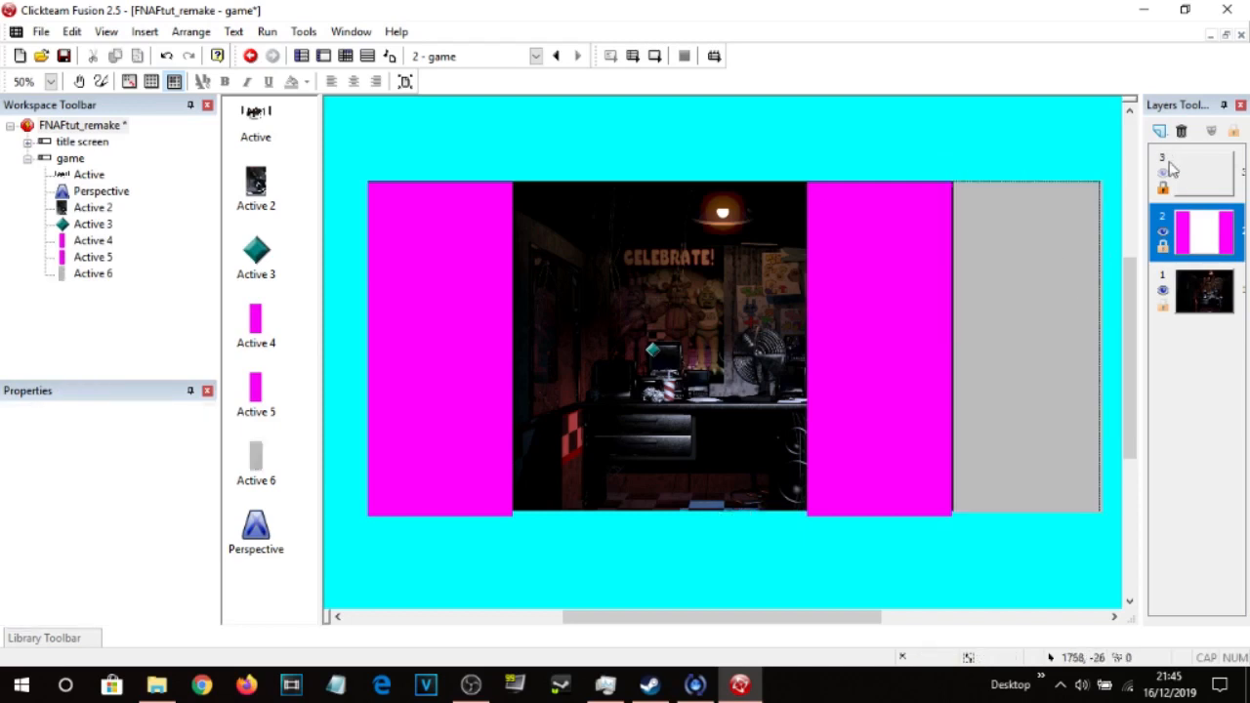
Add a fourth layer and move the grey Active 6 object onto it.
left_click(1159, 131)
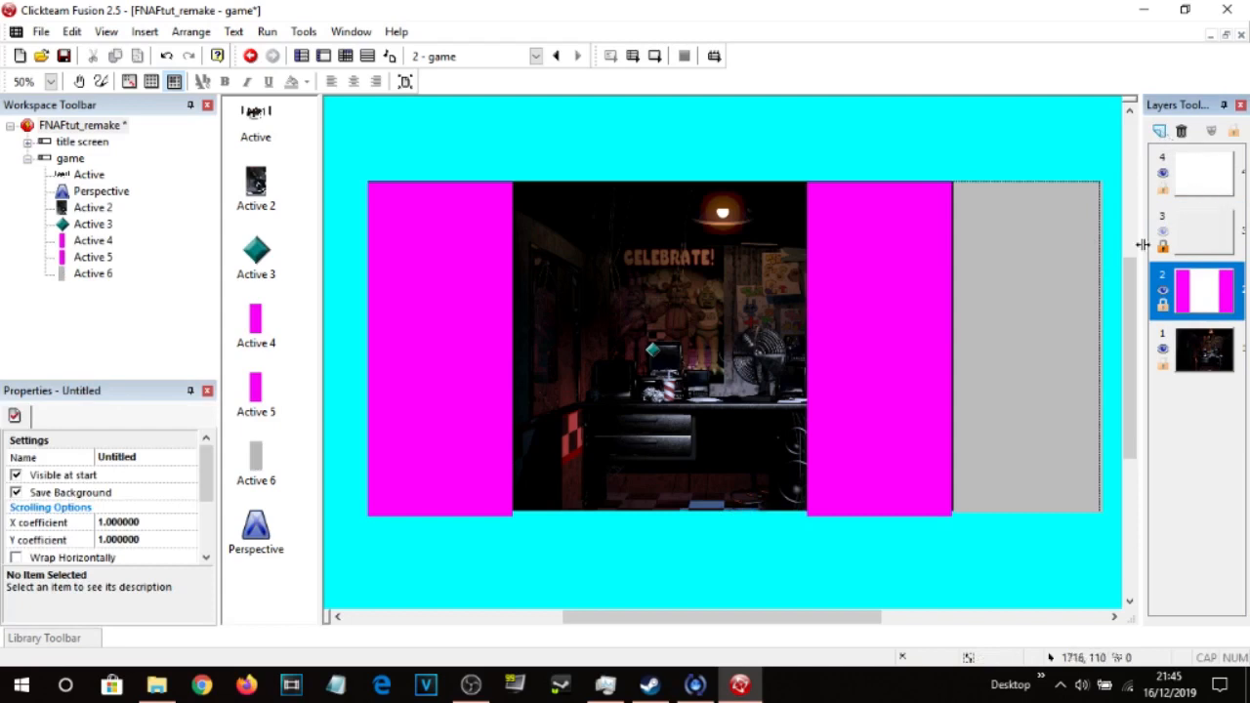
left_click(1059, 313)
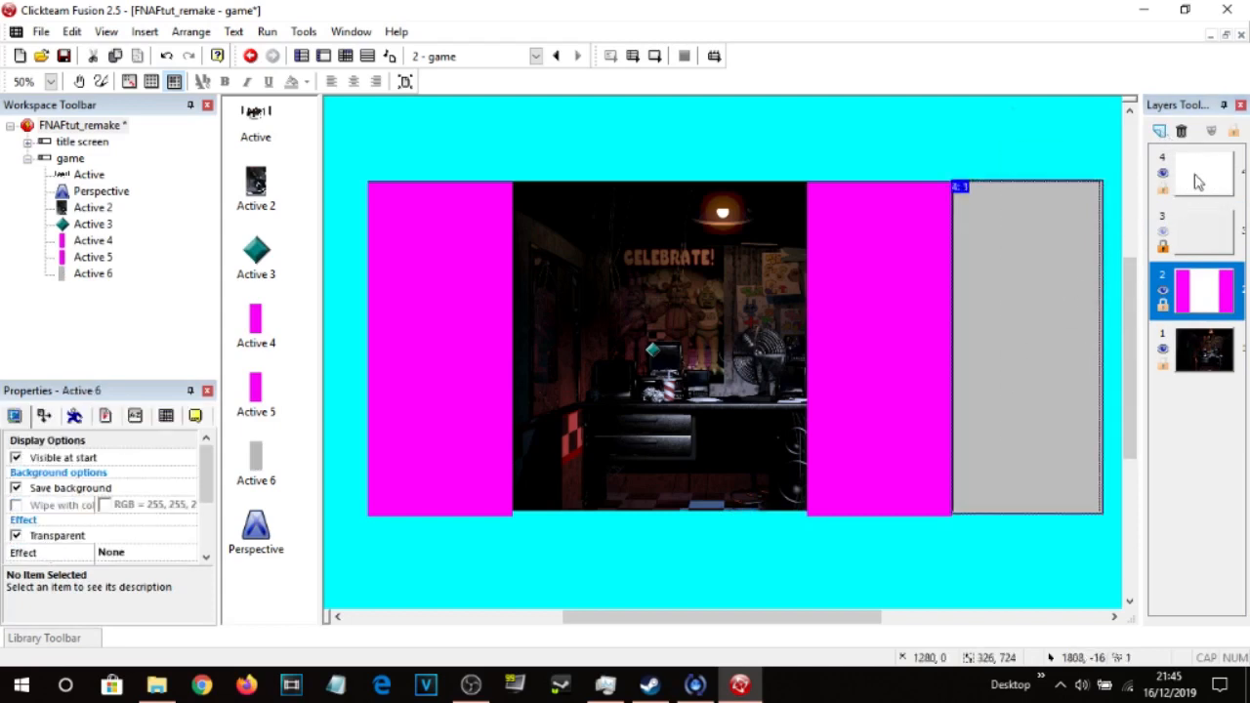
left_click(1202, 354)
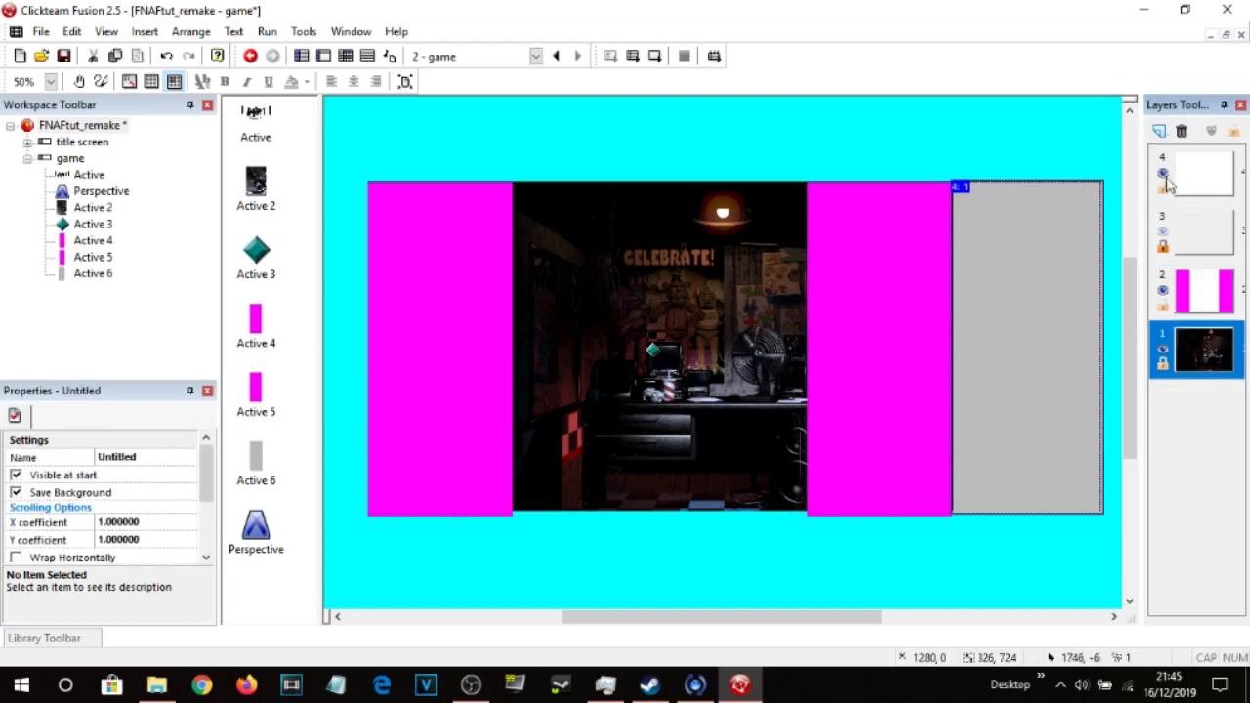
left_click(1160, 131)
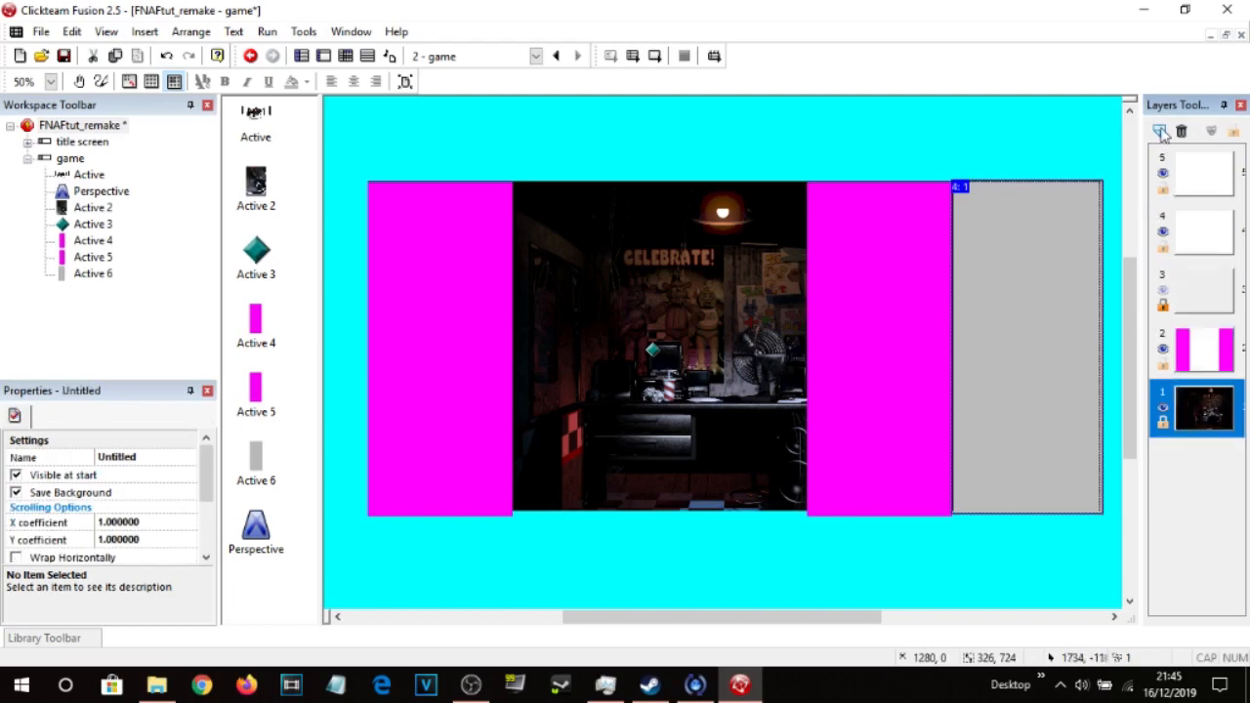
left_click(1216, 186)
left_click(1181, 131)
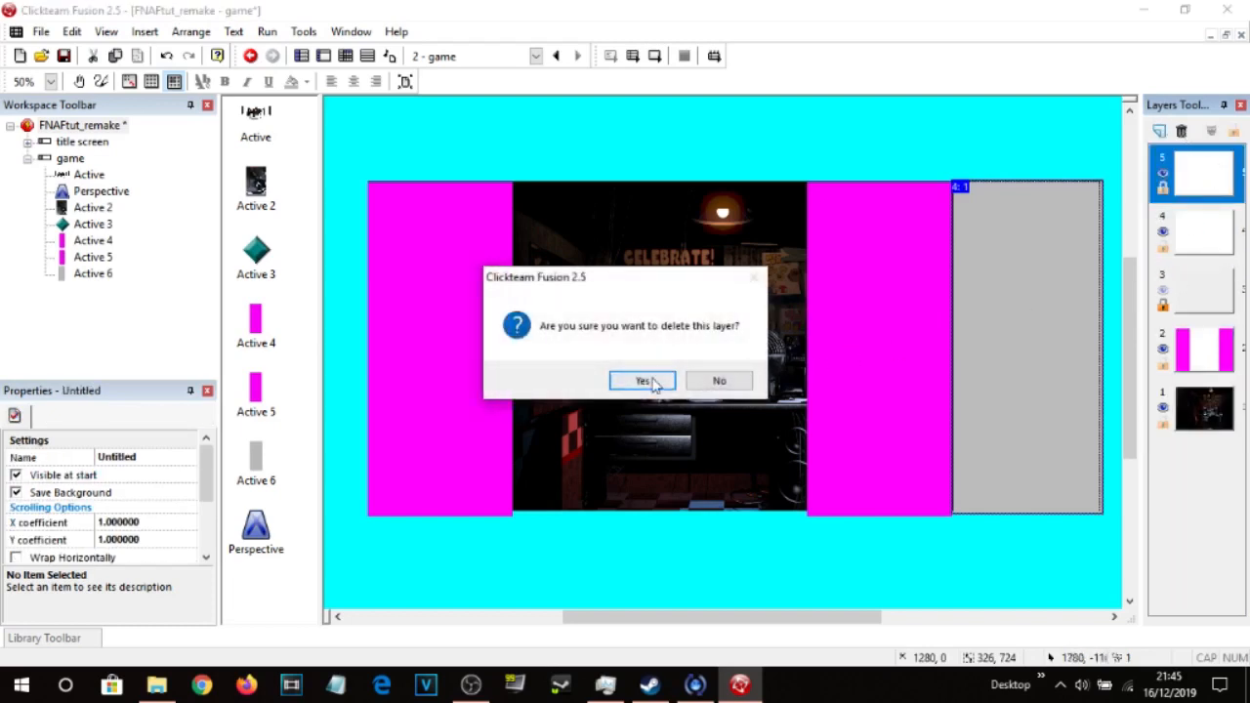
left_click(647, 381)
Hide layer 4 and make layer 2 the active layer.
left_click(1206, 356)
left_click(1164, 175)
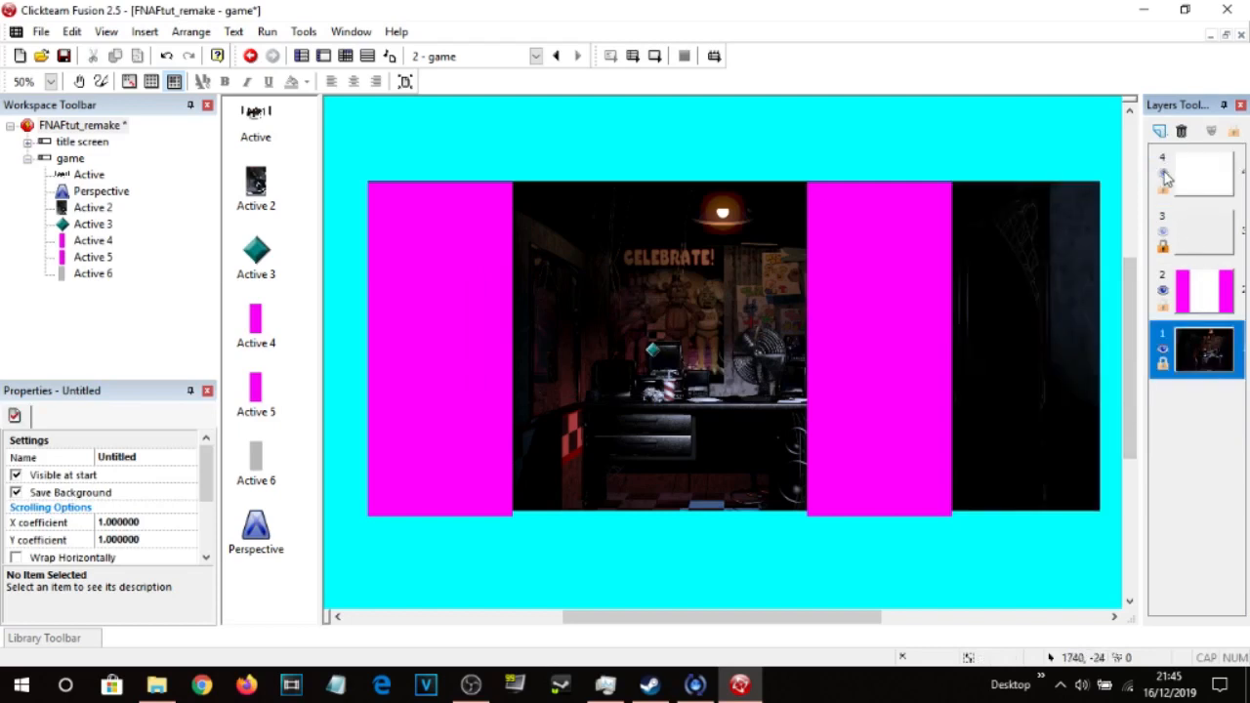
left_click(1202, 298)
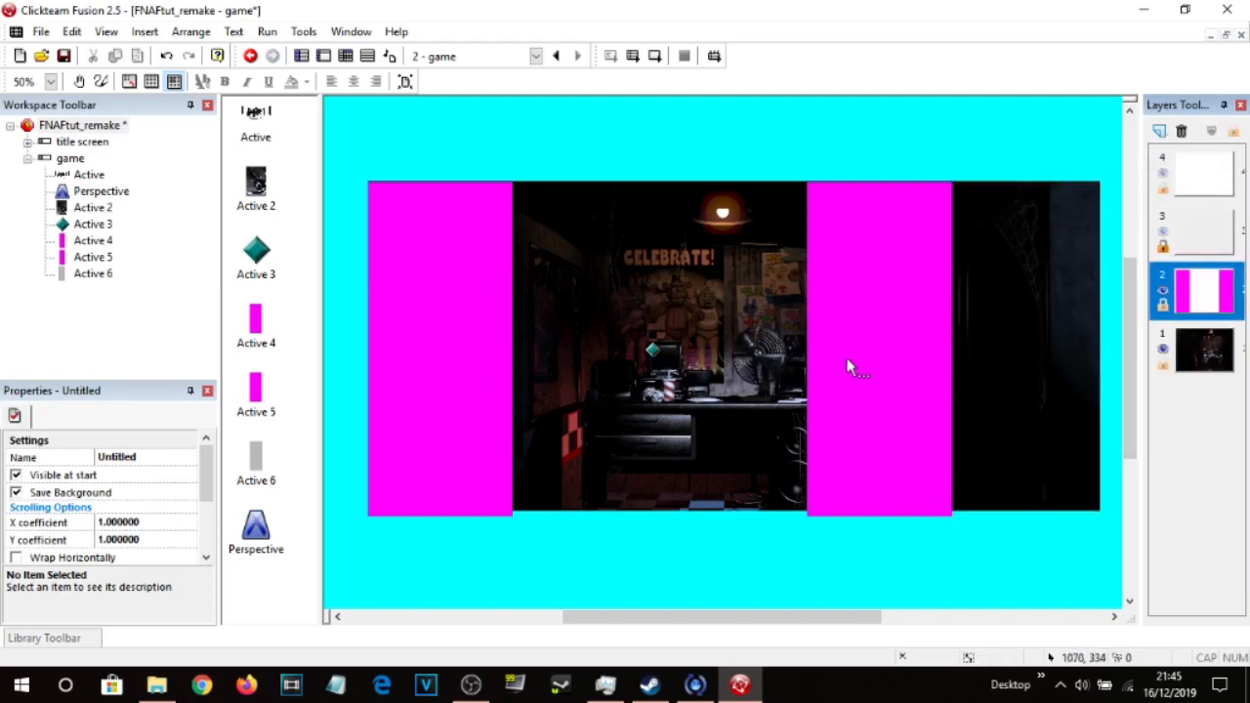
Rename the magenta object at the office's left edge as "scroll left".
left_click(876, 305)
left_click(383, 318)
left_click(194, 415)
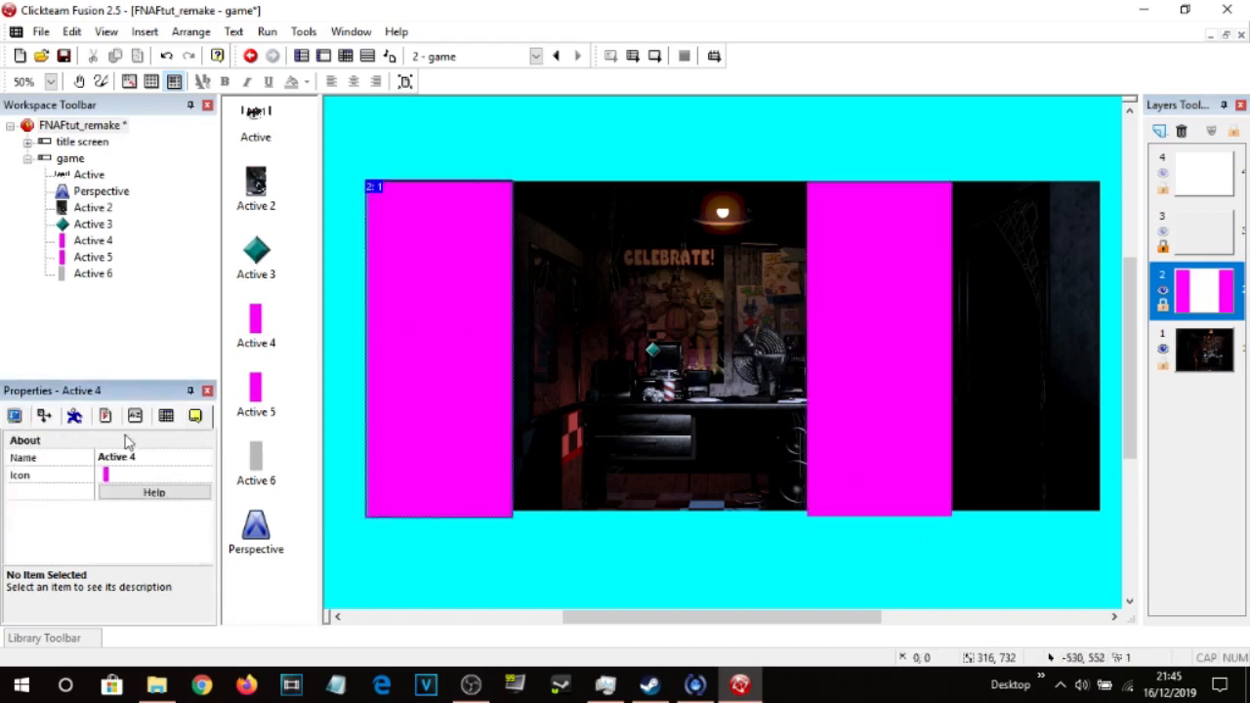
left_click(125, 455)
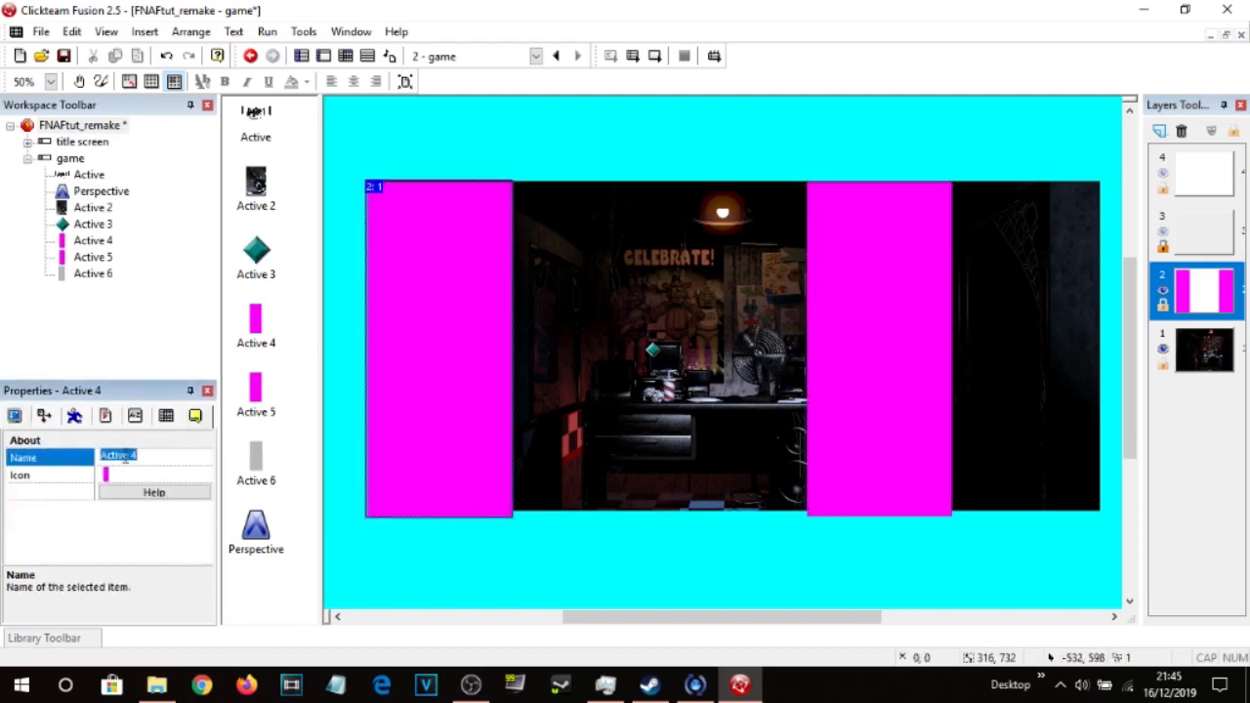
type("scroll left")
key("Return")
Rename the cloned magenta object as "scroll right" and deselect it.
left_click(860, 334)
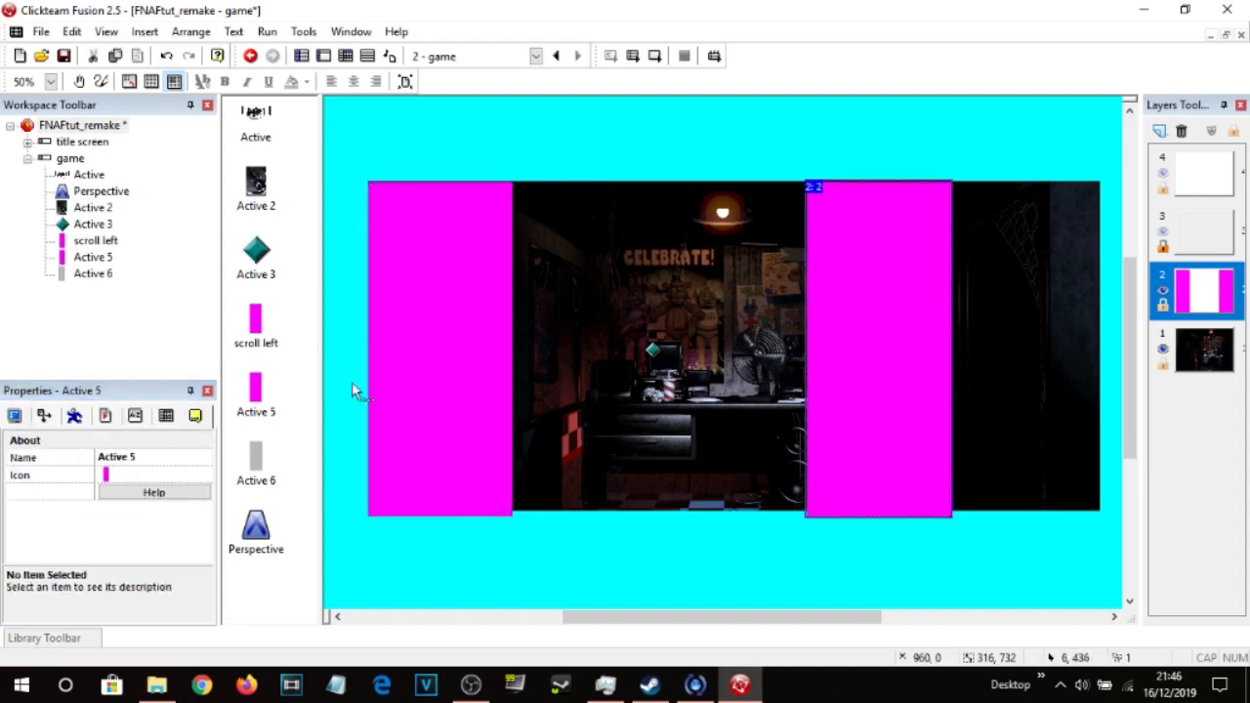
left_click(136, 460)
type("scr")
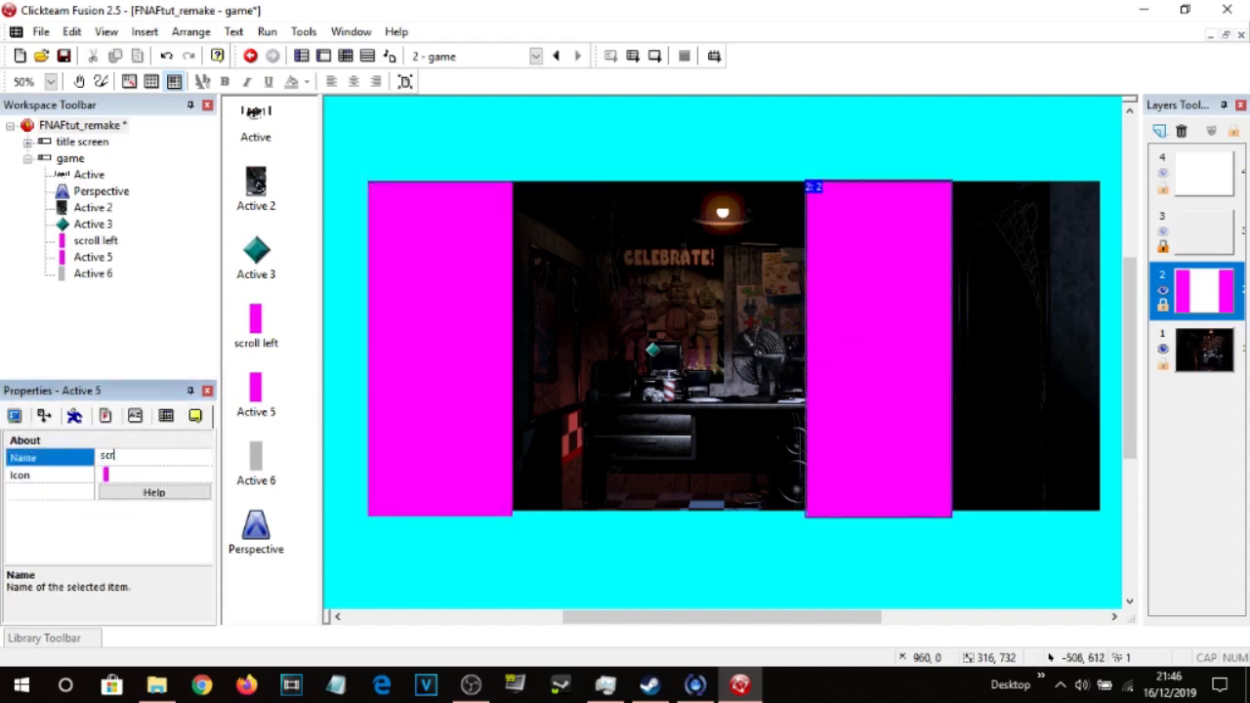
type("oll right")
key("Return")
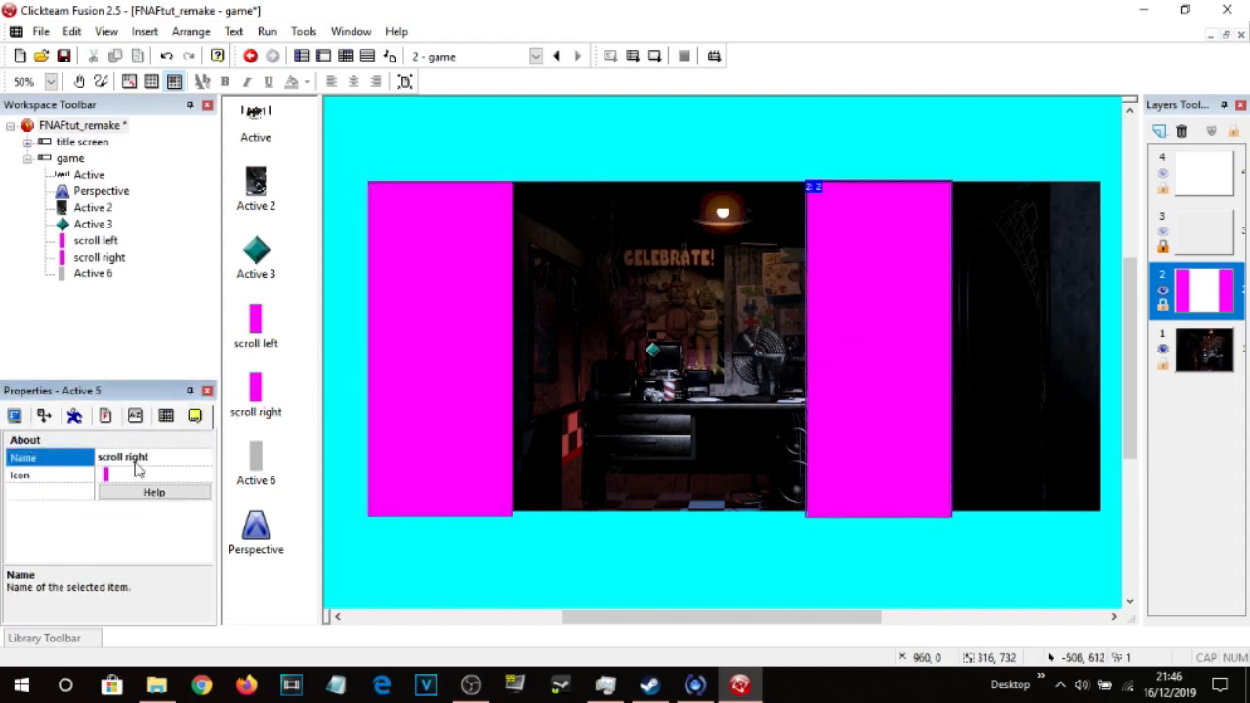
left_click(656, 104)
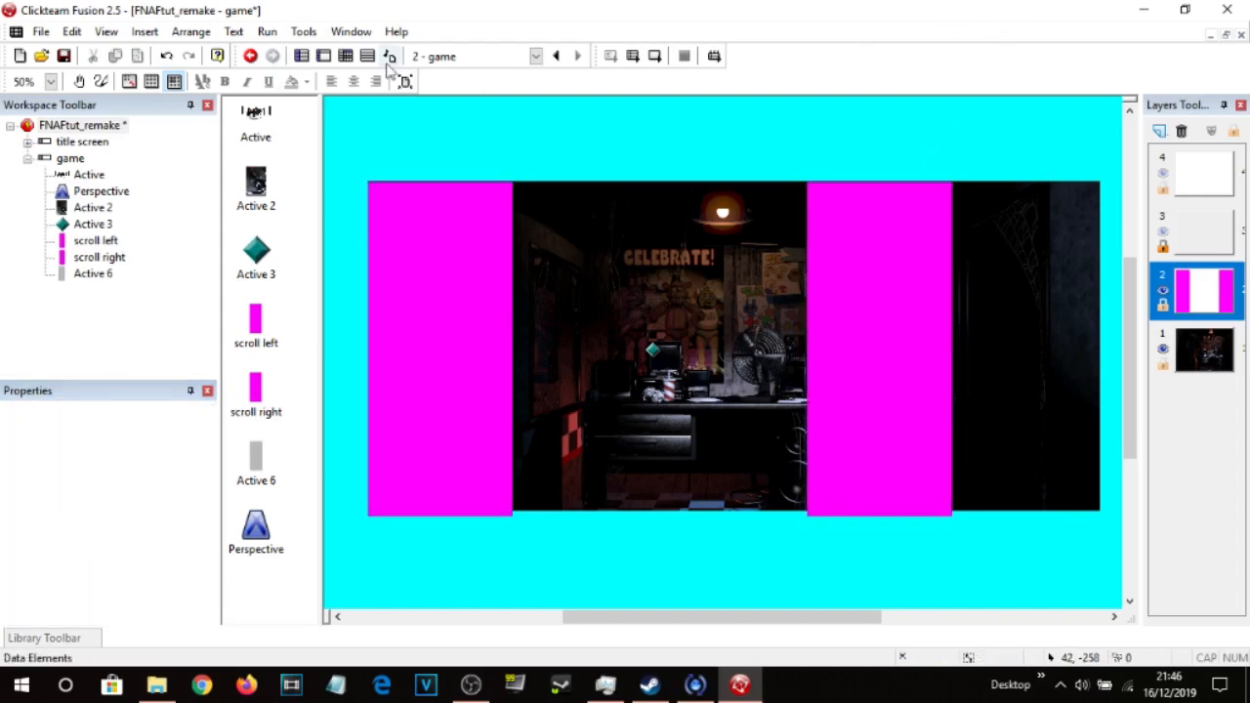
Add an event condition in the event editor that checks for the mouse pointer over the scroll left object.
left_click(346, 56)
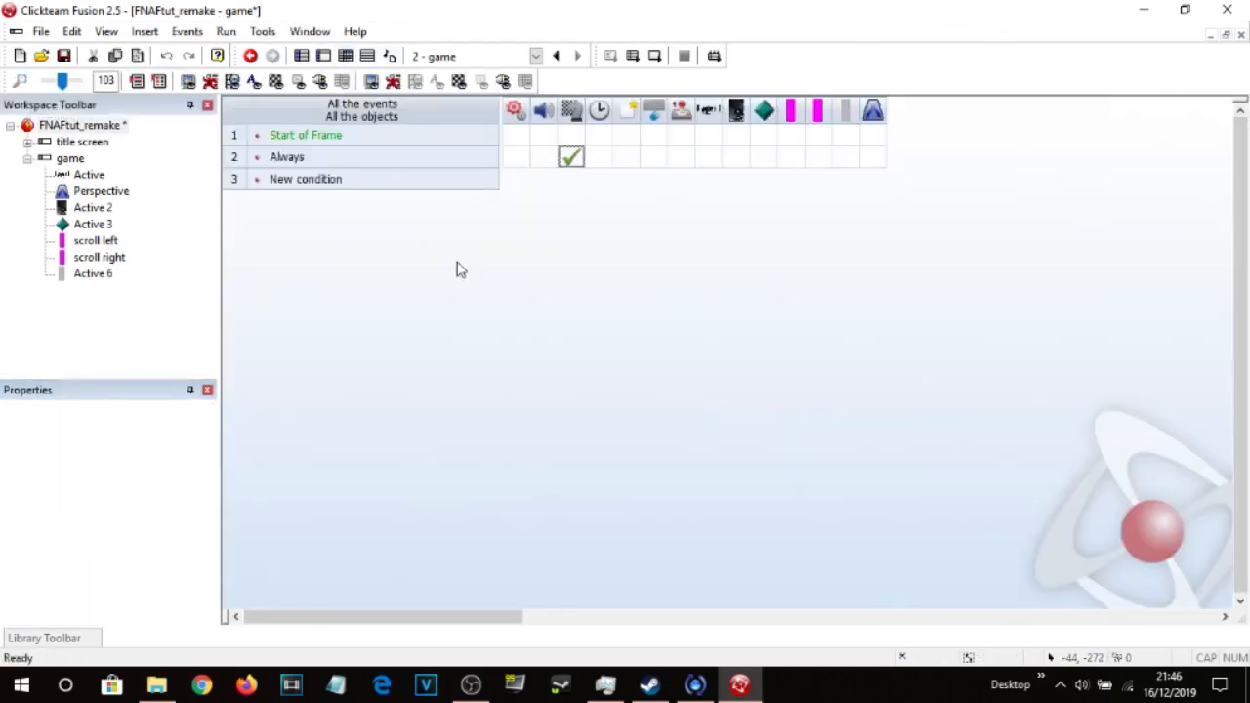
double_click(322, 180)
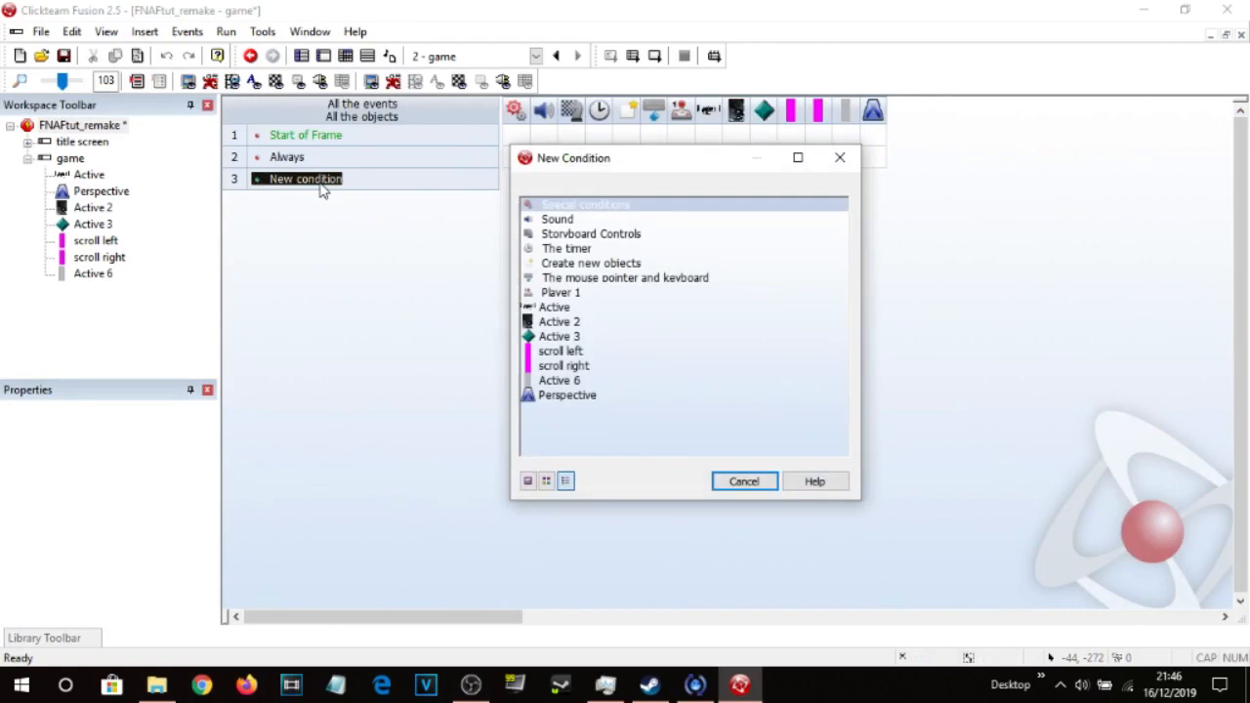
left_click(583, 280)
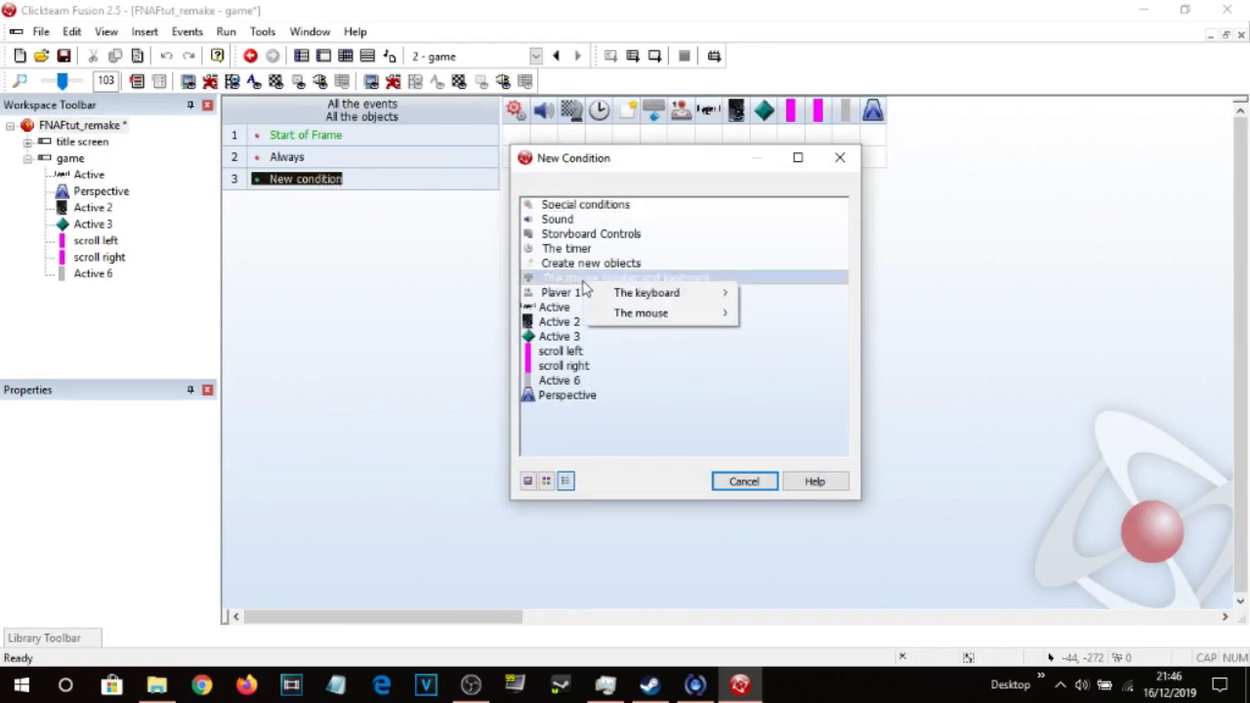
mouse_move(677, 322)
left_click(801, 332)
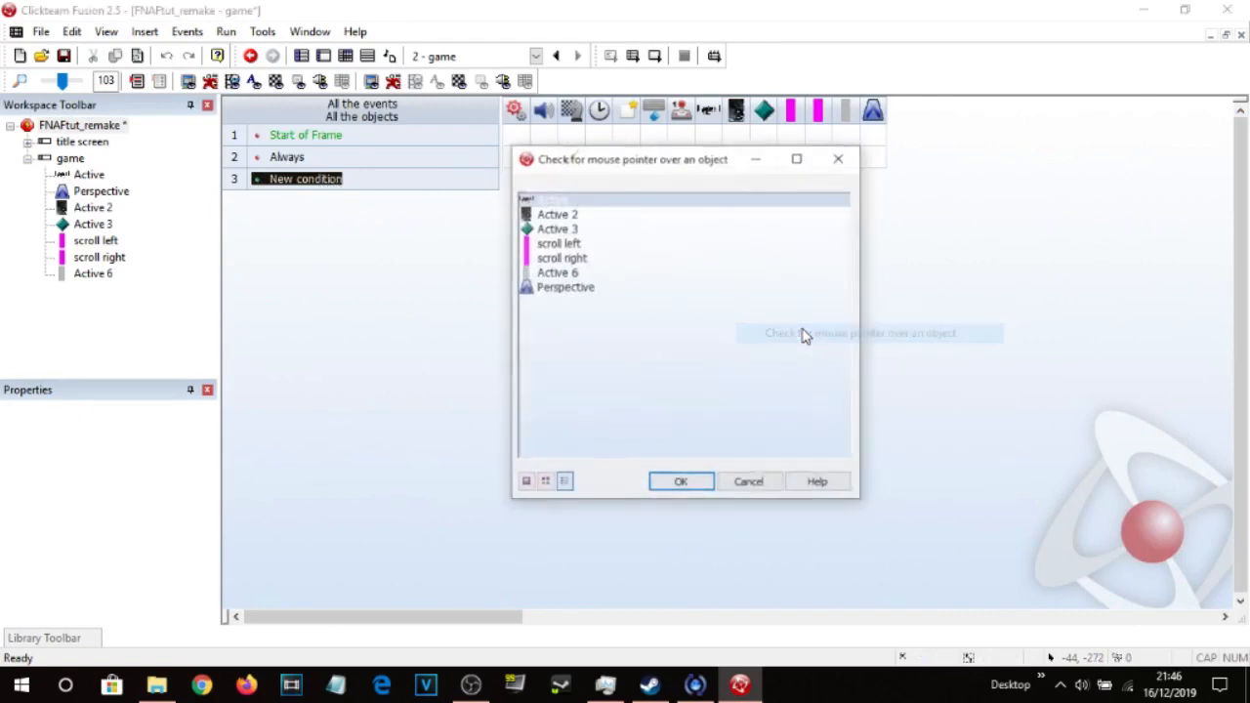
double_click(559, 243)
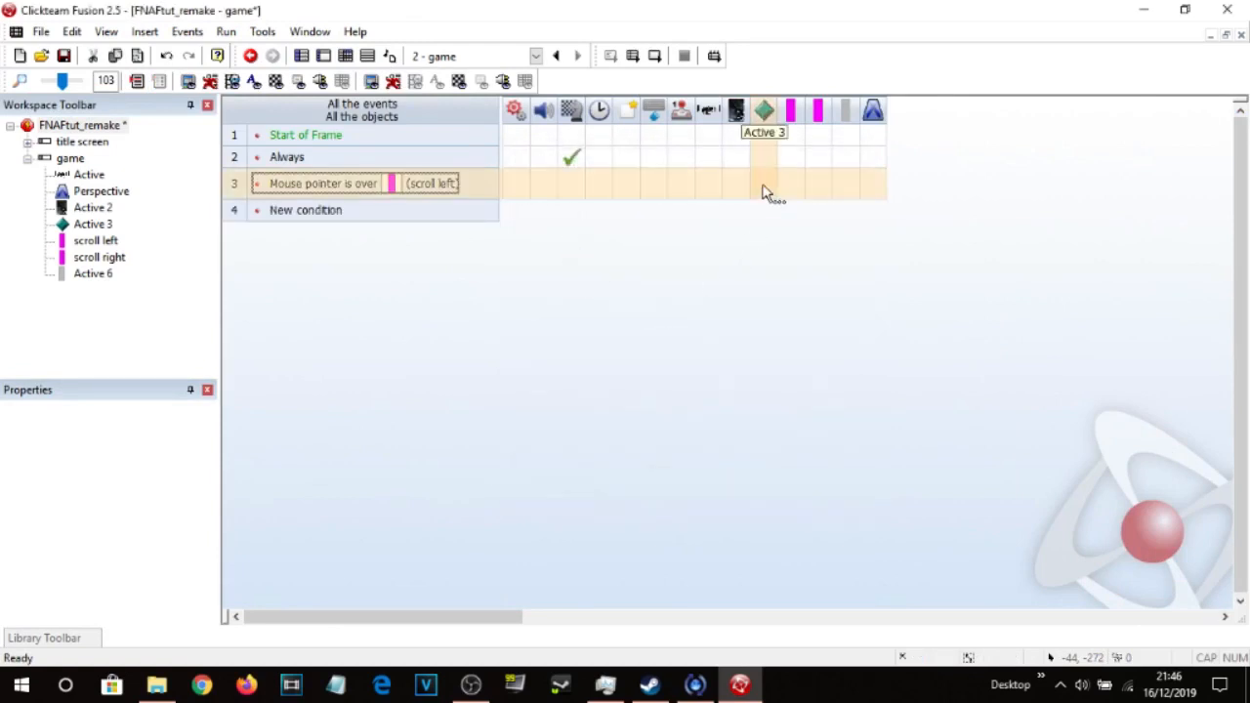
Return to the frame editor and rename Active 3 as "office scroller".
left_click(323, 56)
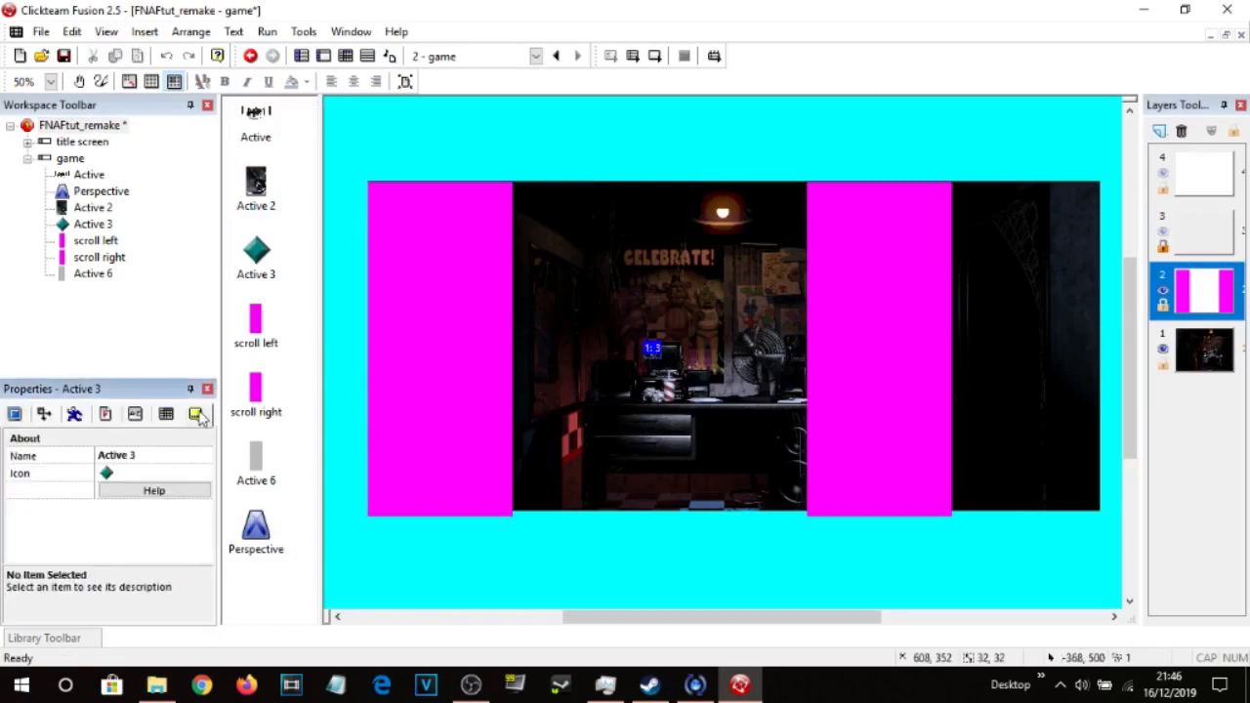
left_click(140, 453)
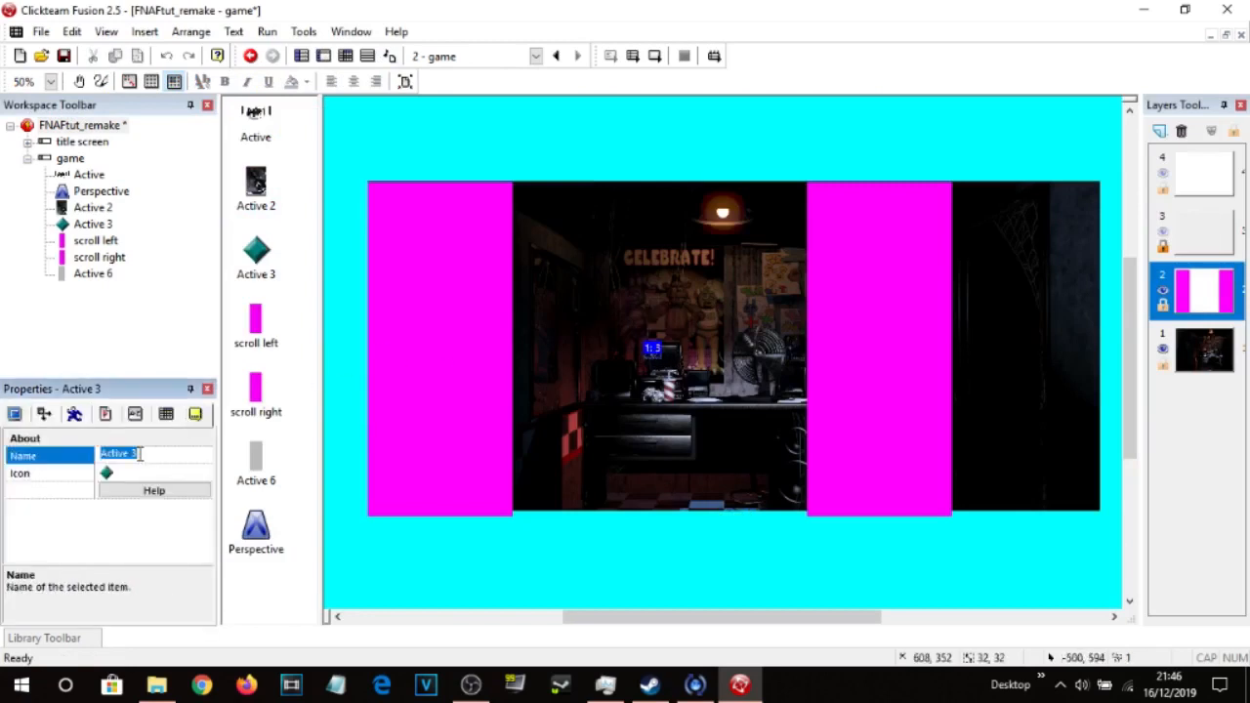
type("fr")
type("ller")
key("Return")
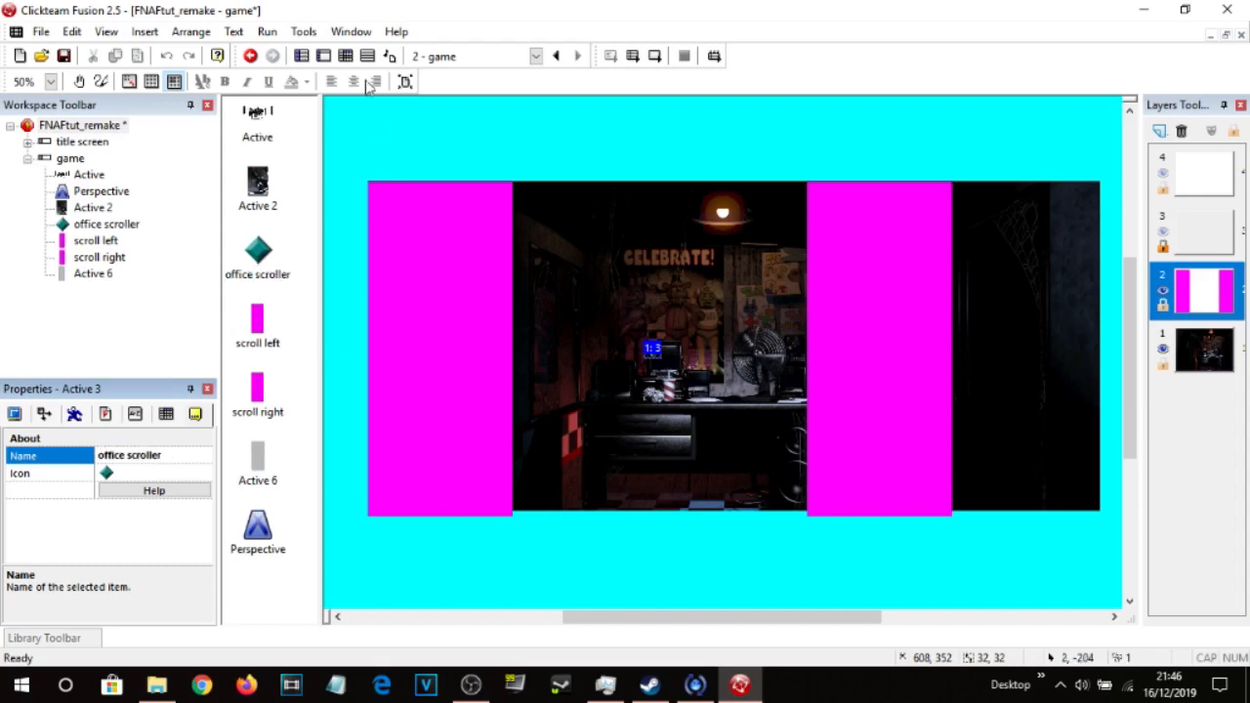
Add an action to the scroll left event that sets the office scroller's position to X -5, Y 0 relative to itself.
left_click(346, 56)
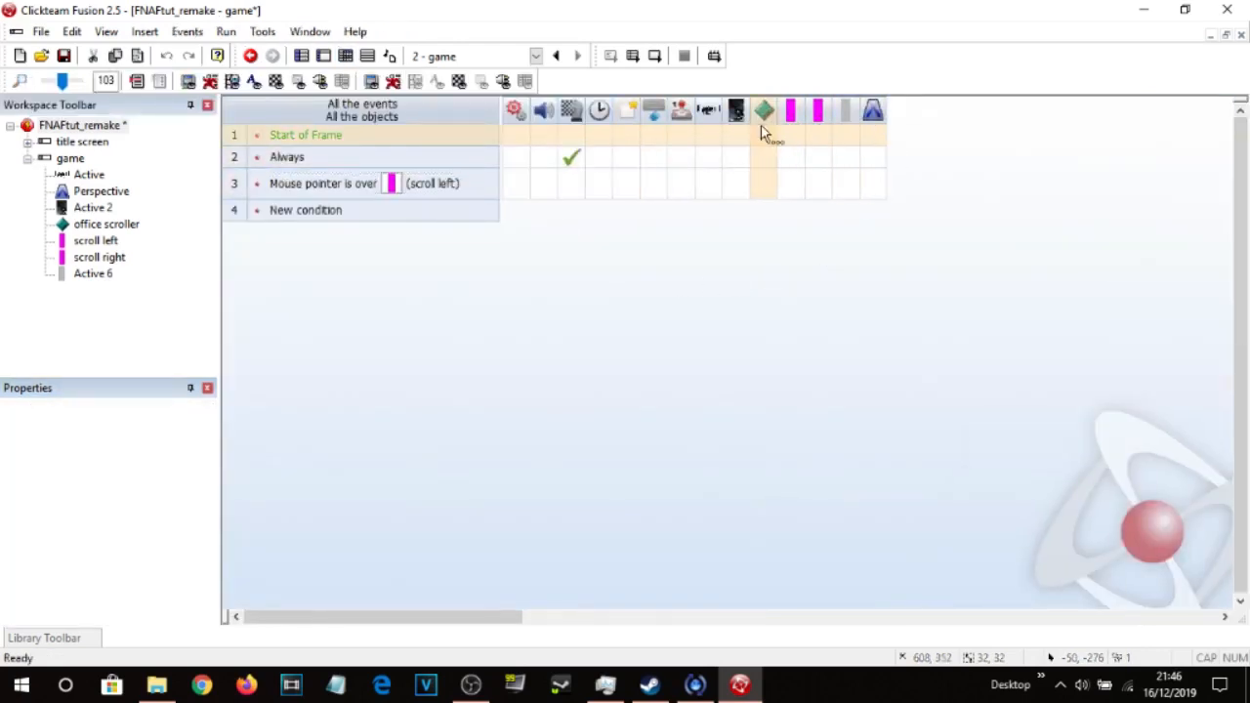
right_click(764, 187)
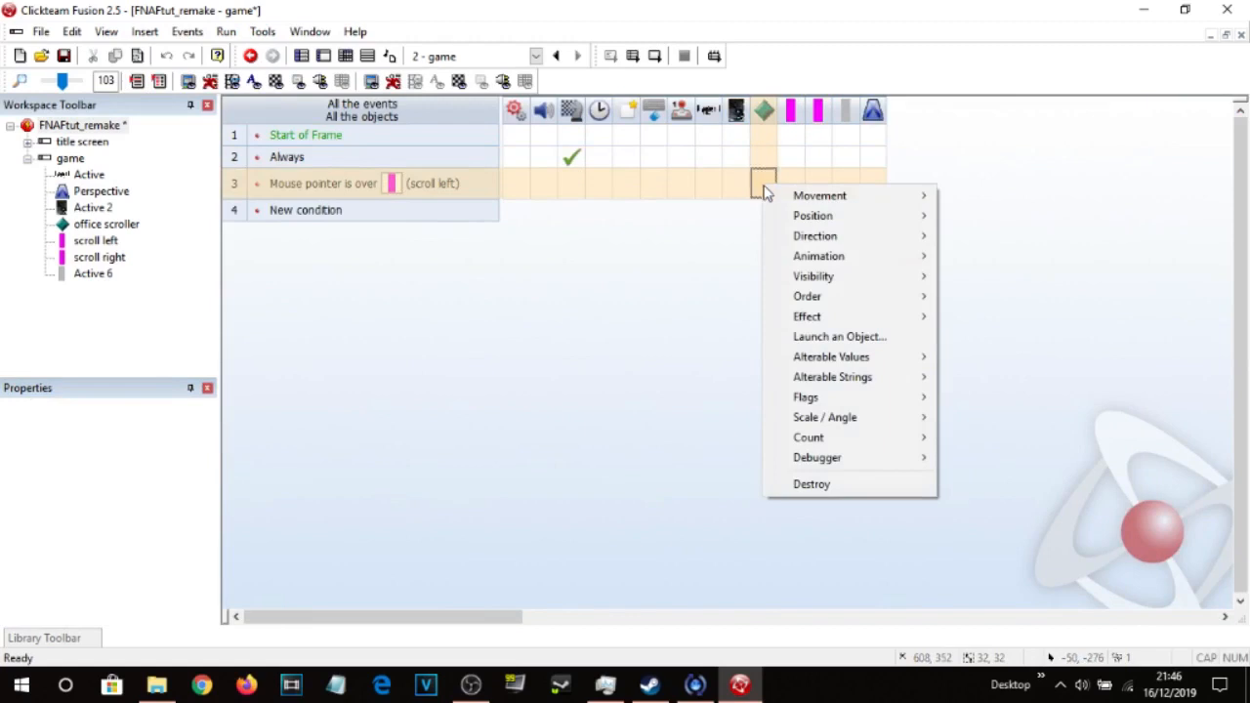
mouse_move(824, 217)
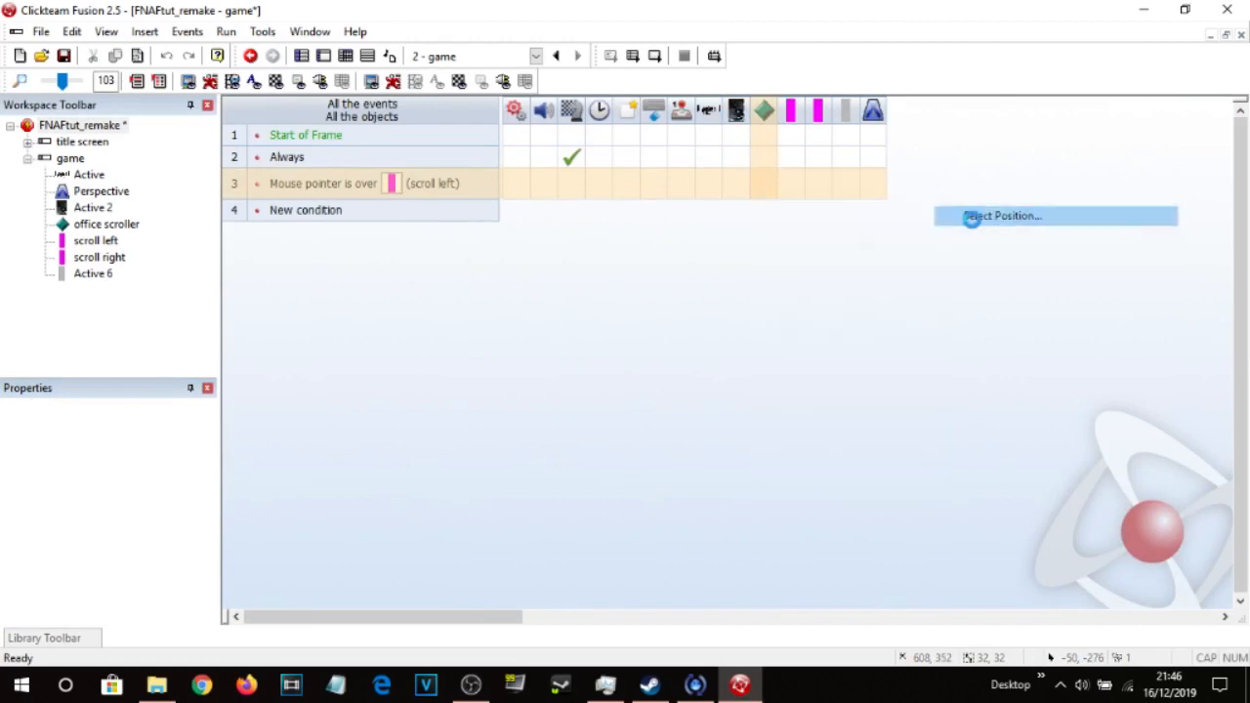
left_click(969, 216)
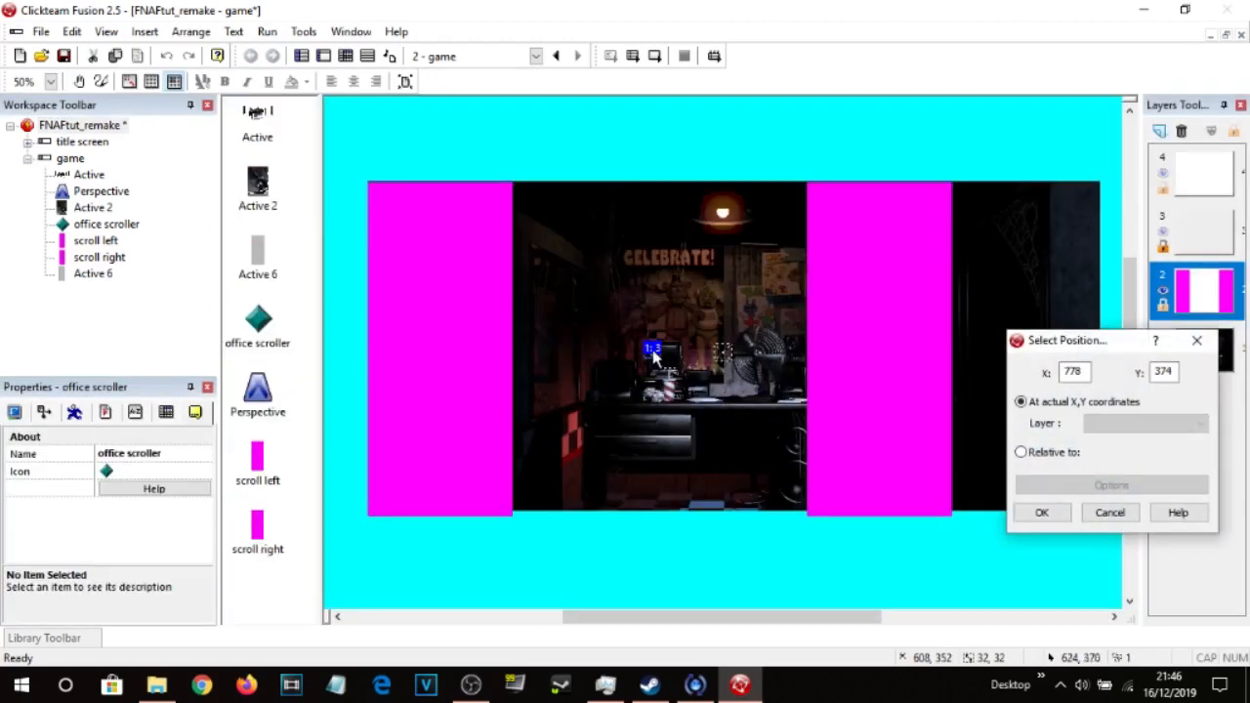
left_click(653, 351)
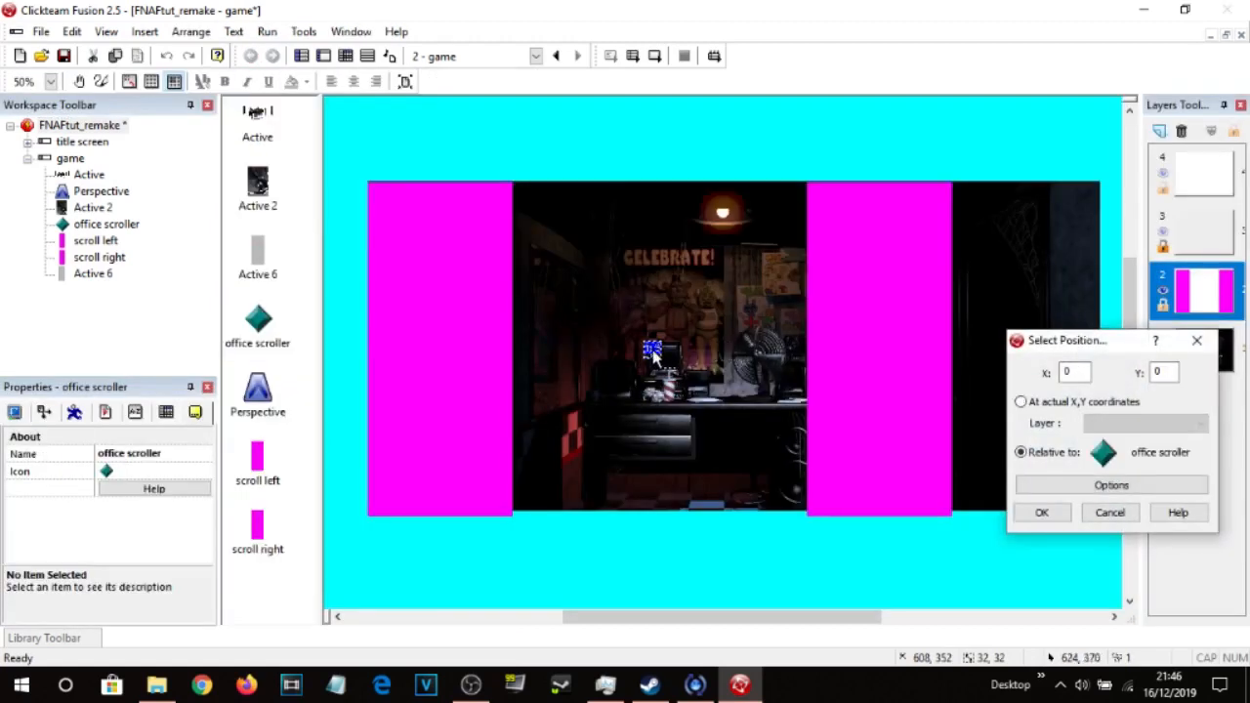
double_click(1070, 372)
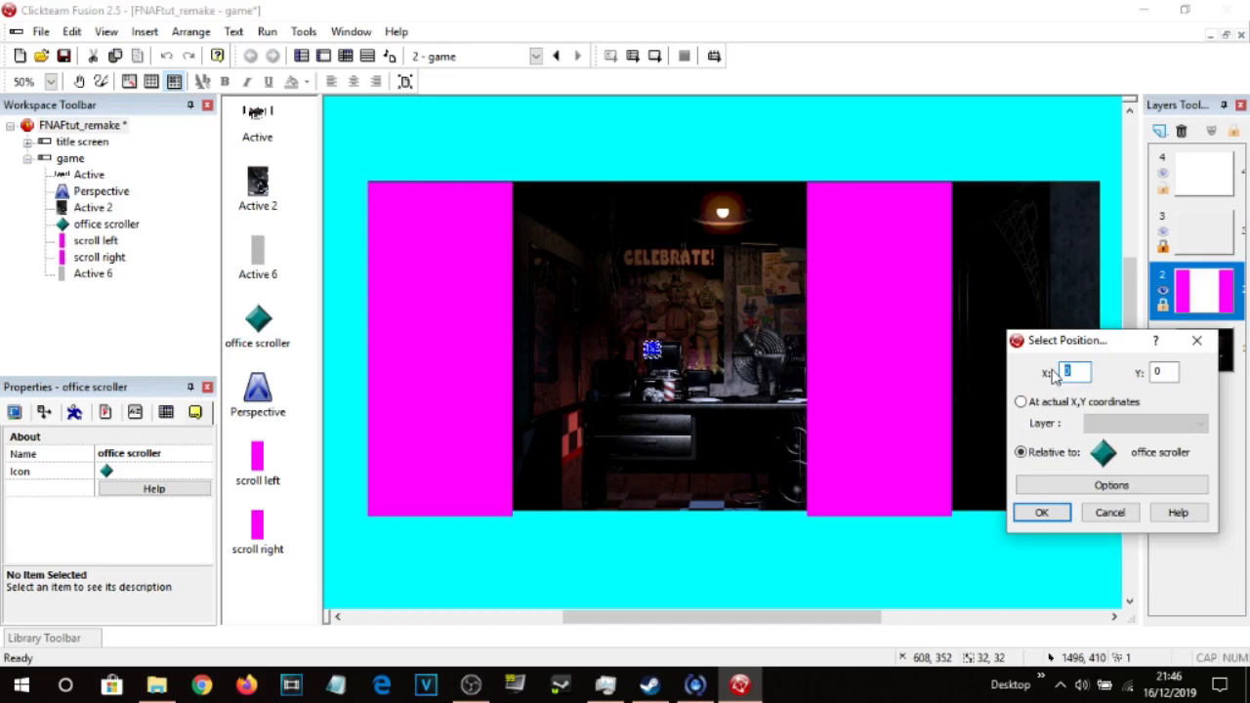
type("-")
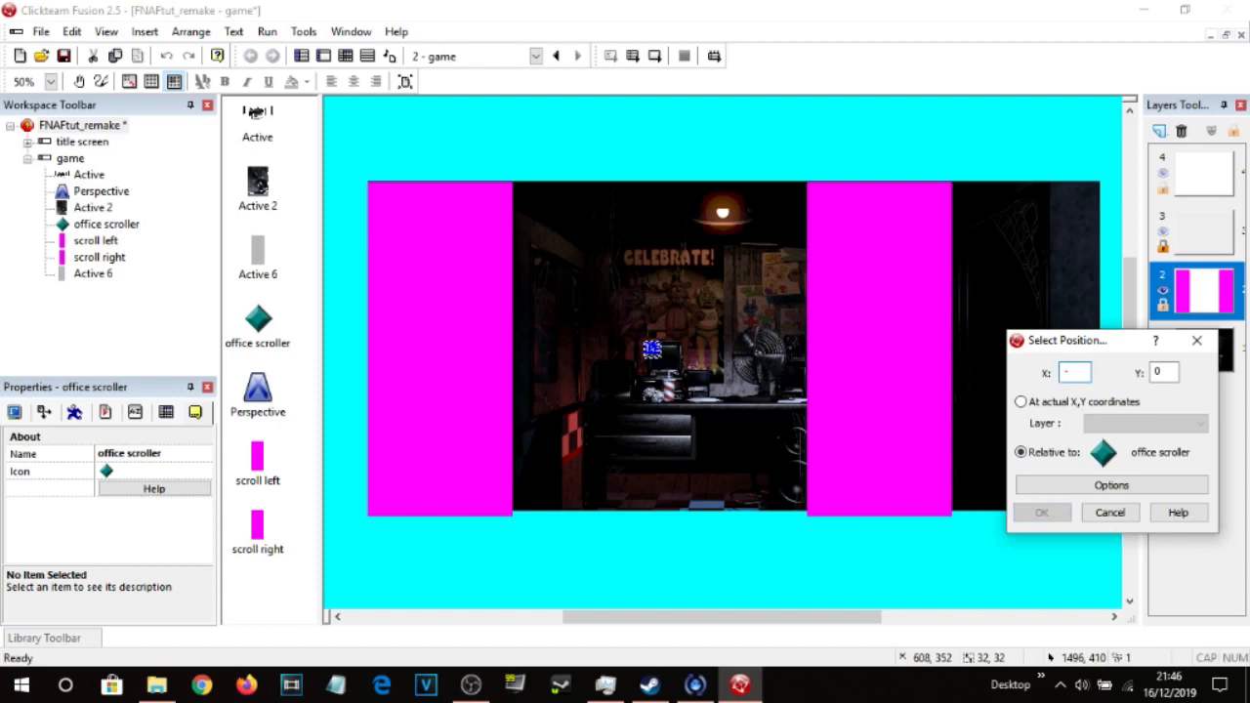
type("5")
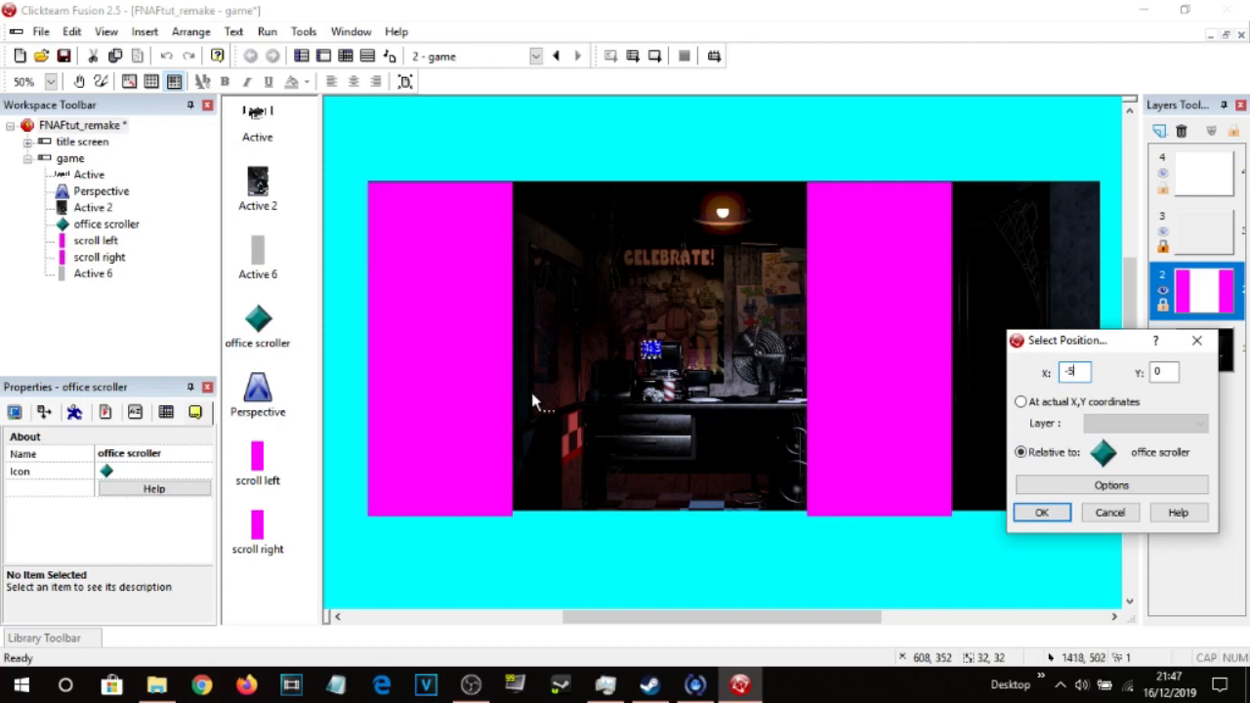
left_click(1042, 513)
Run the frame to test scrolling to the left and close the test window.
key("ctrl+e")
left_click(657, 57)
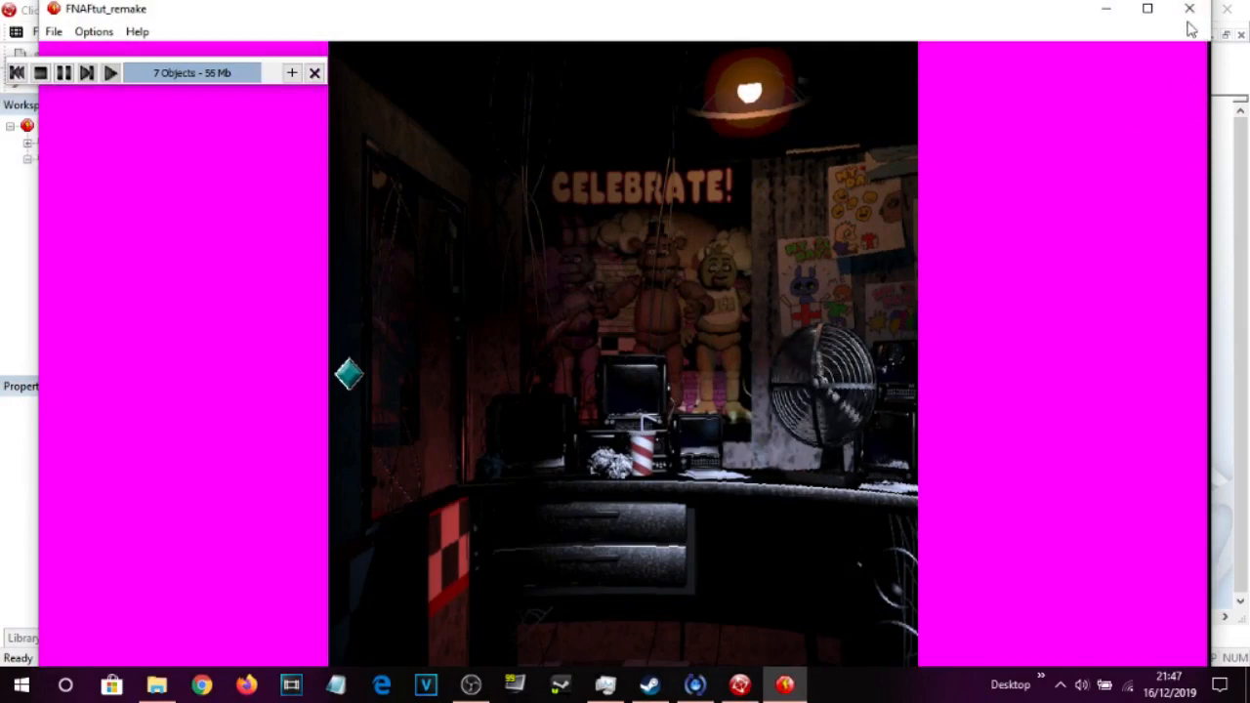
left_click(1190, 9)
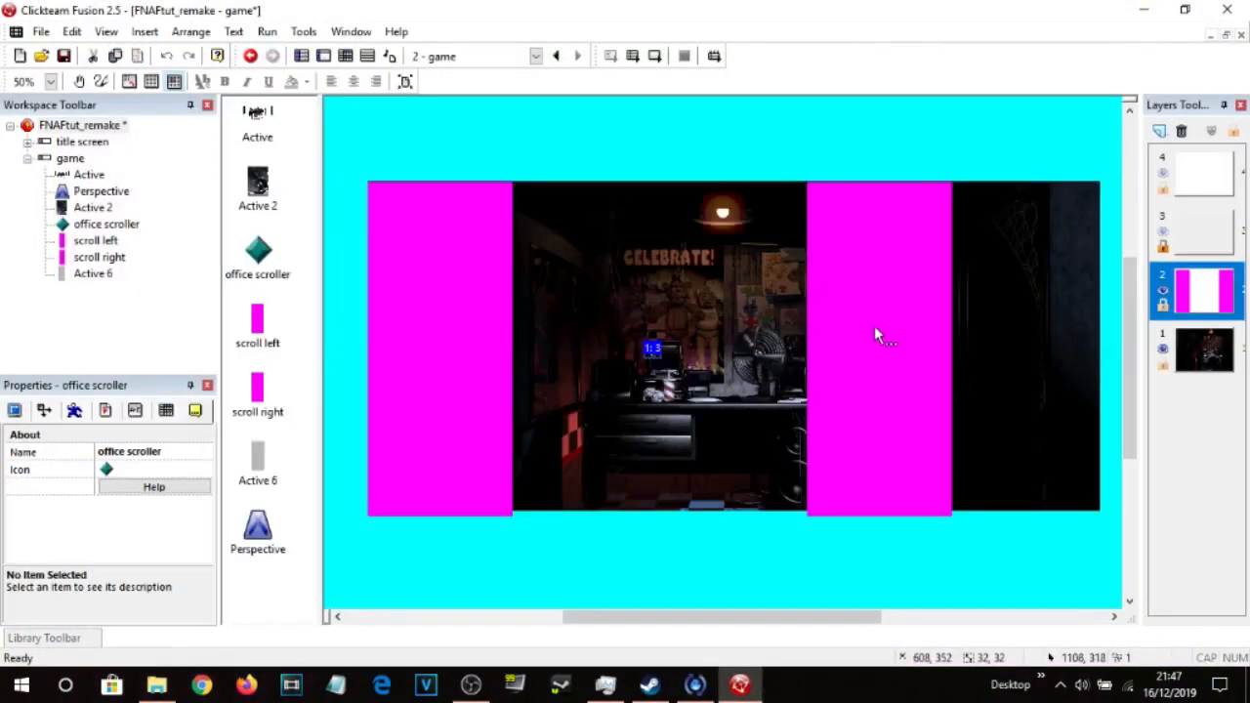
Shift the scroll right object slightly to the right, to about X 992, Y 0, and deselect it.
left_click(875, 329)
left_click_drag(854, 318, 863, 315)
left_click(878, 550)
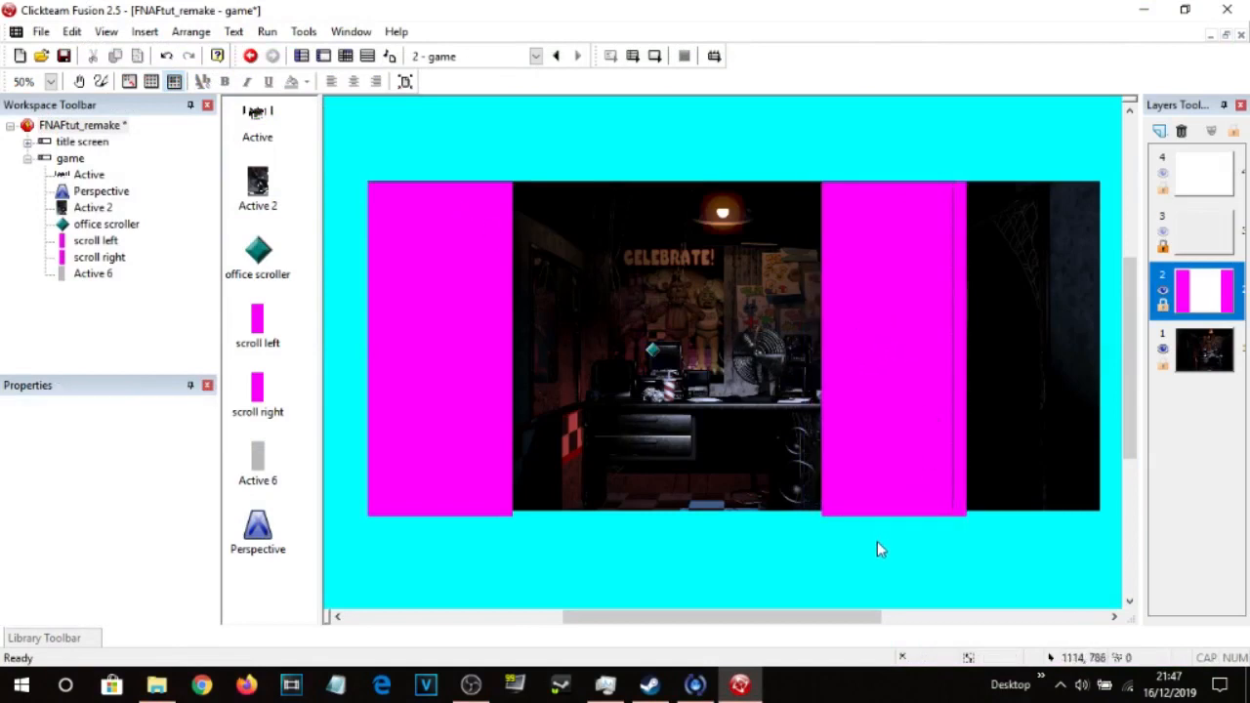
Duplicate the scroll left mouse-over condition as a new event and retarget it to the scroll right object.
left_click(345, 56)
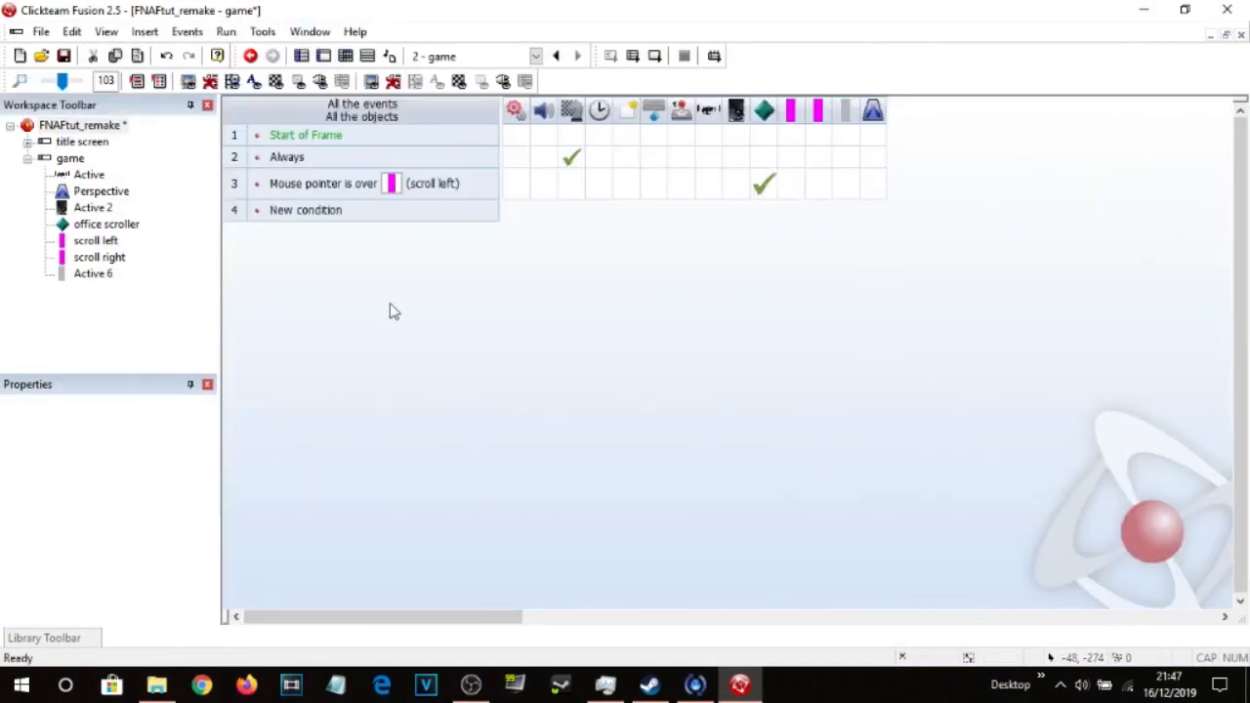
left_click(329, 185)
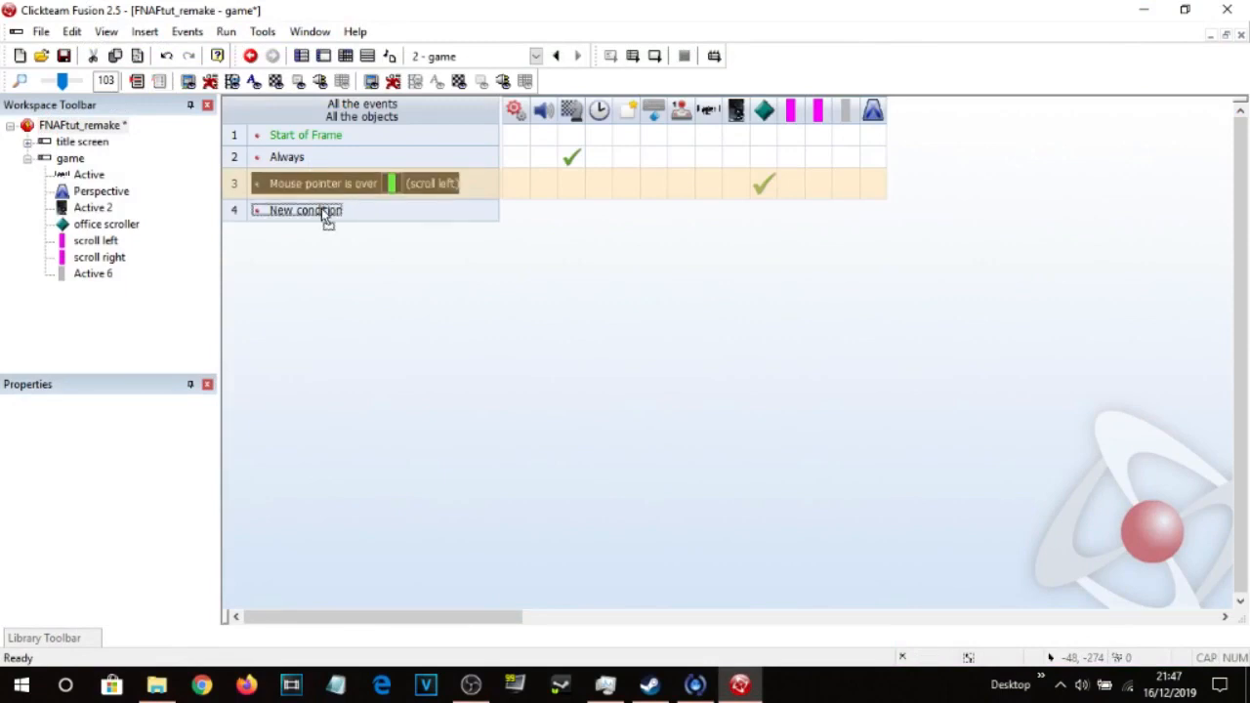
left_click_drag(325, 217, 327, 214)
double_click(444, 215)
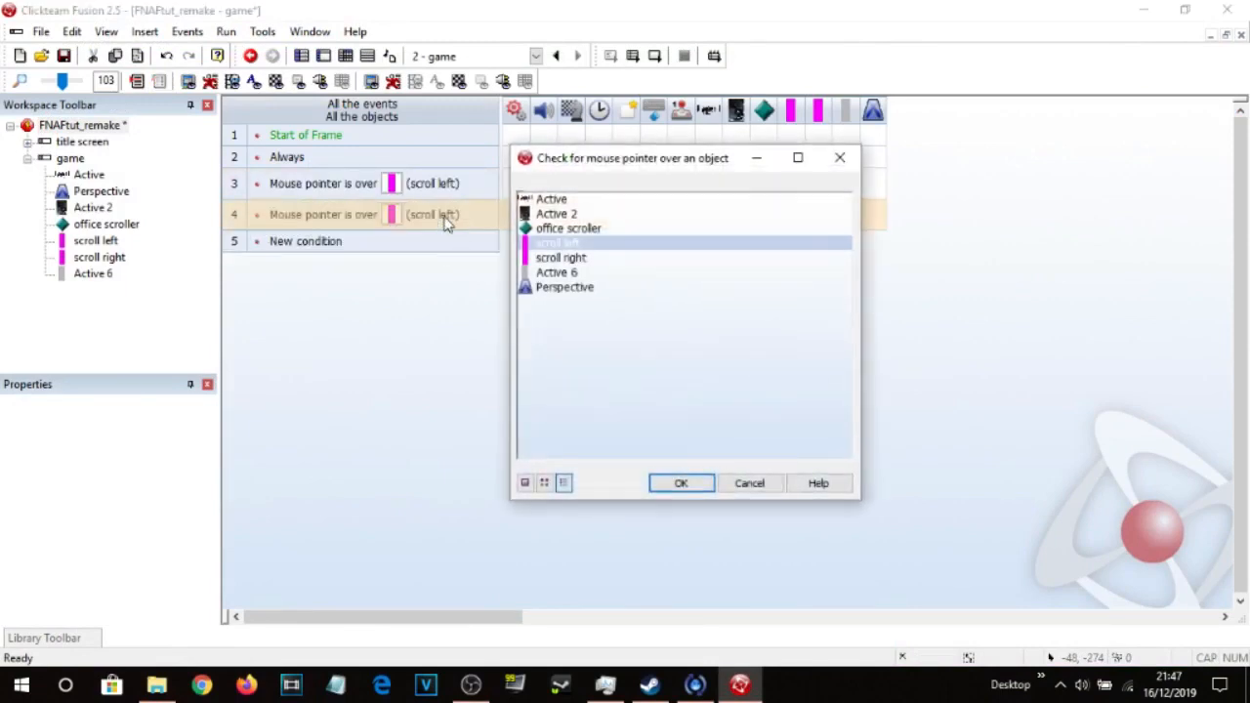
double_click(591, 258)
Copy the office scroller's position action to the scroll right event with an X offset of 5, and test-run the frame.
left_click_drag(767, 191, 767, 215)
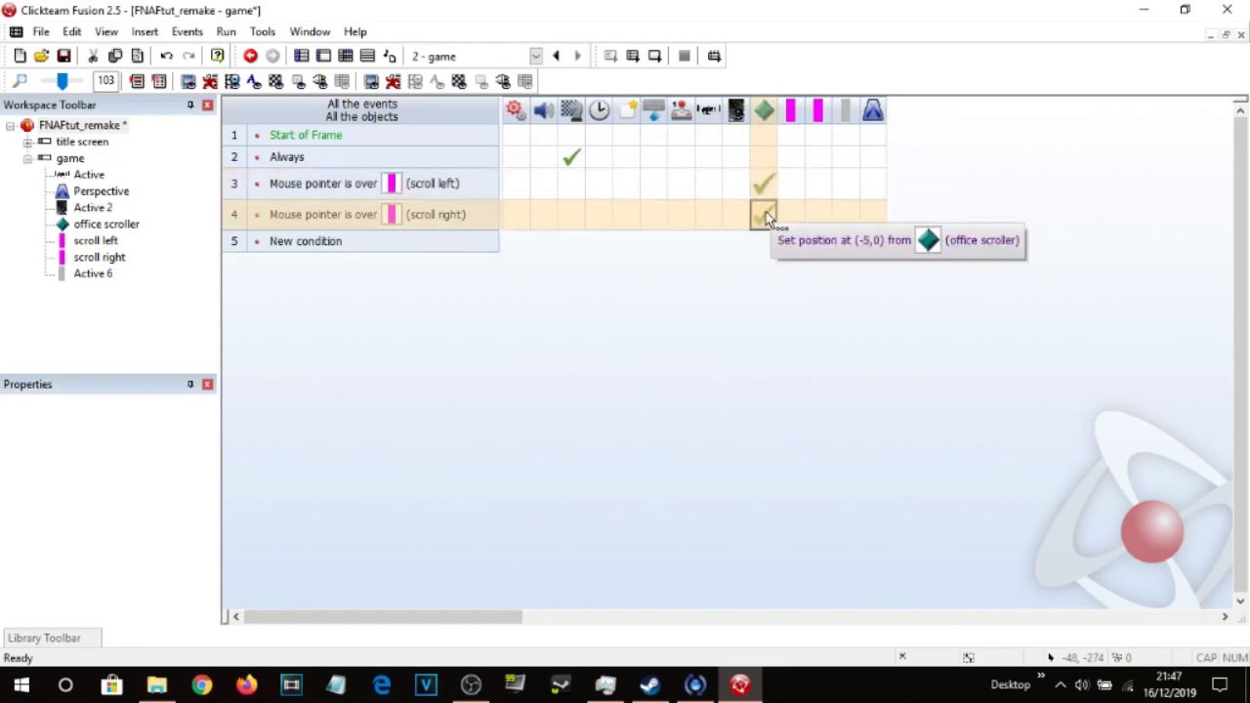
right_click(766, 212)
left_click(809, 540)
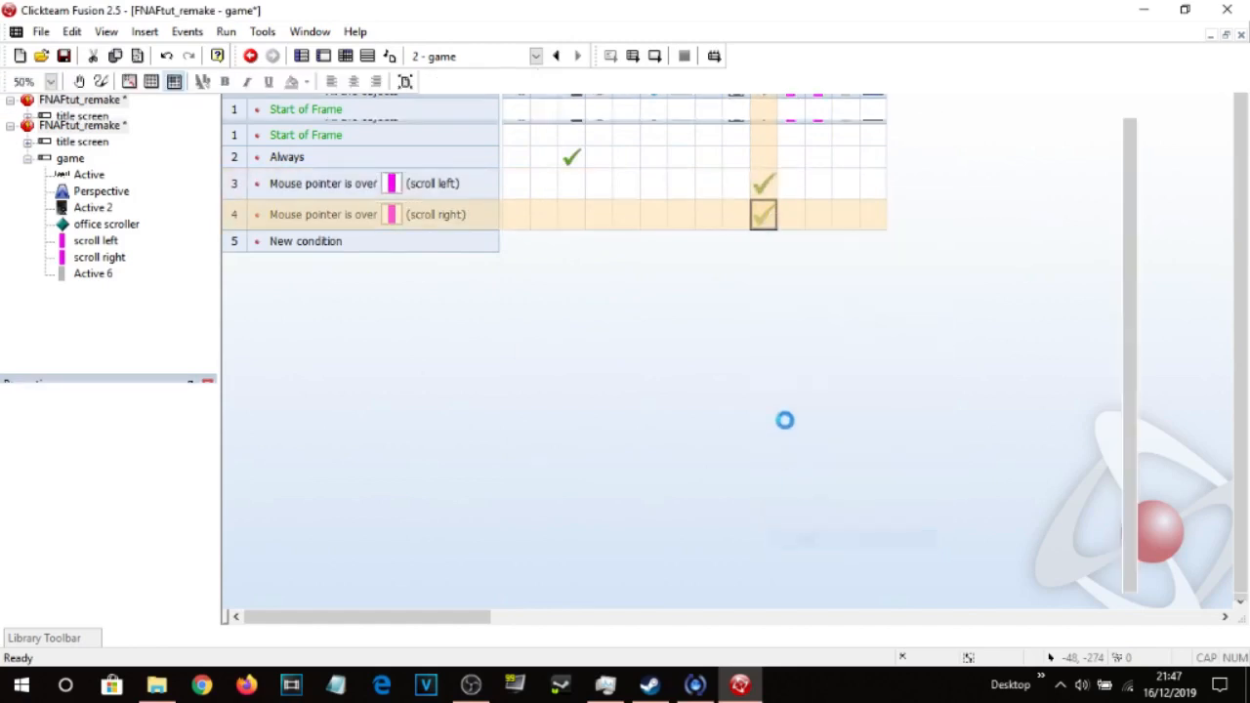
left_click(1067, 371)
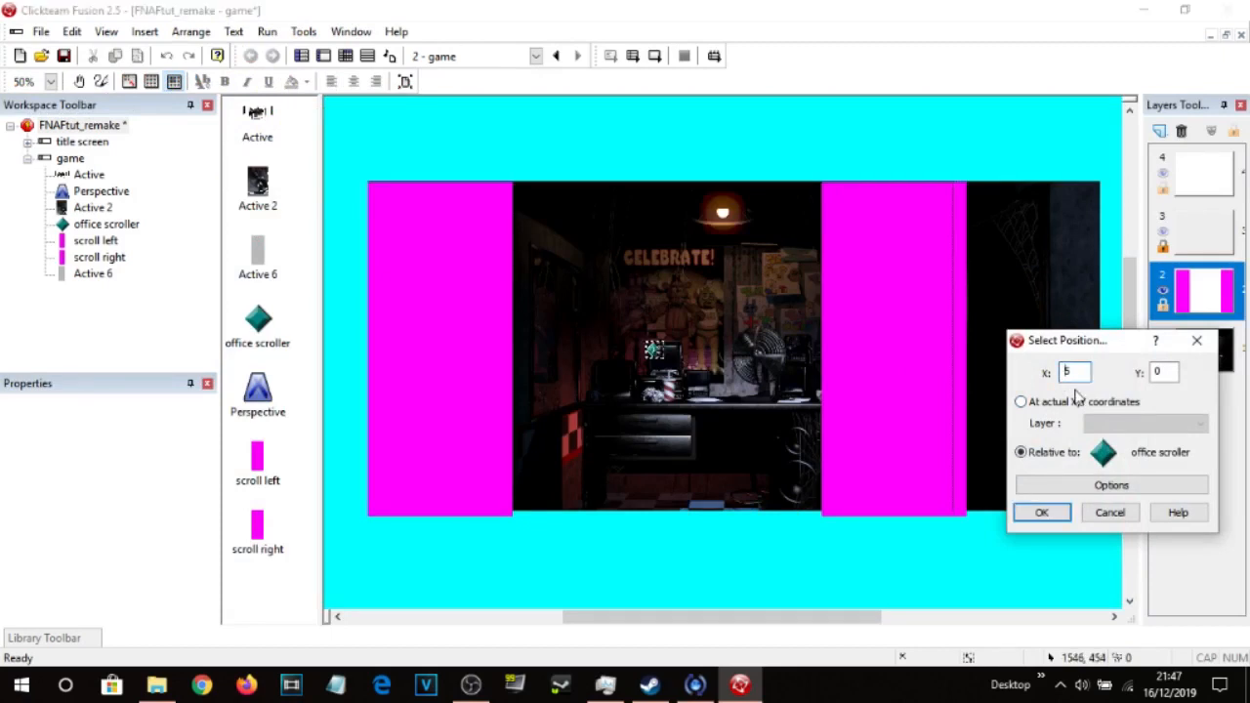
key("Return")
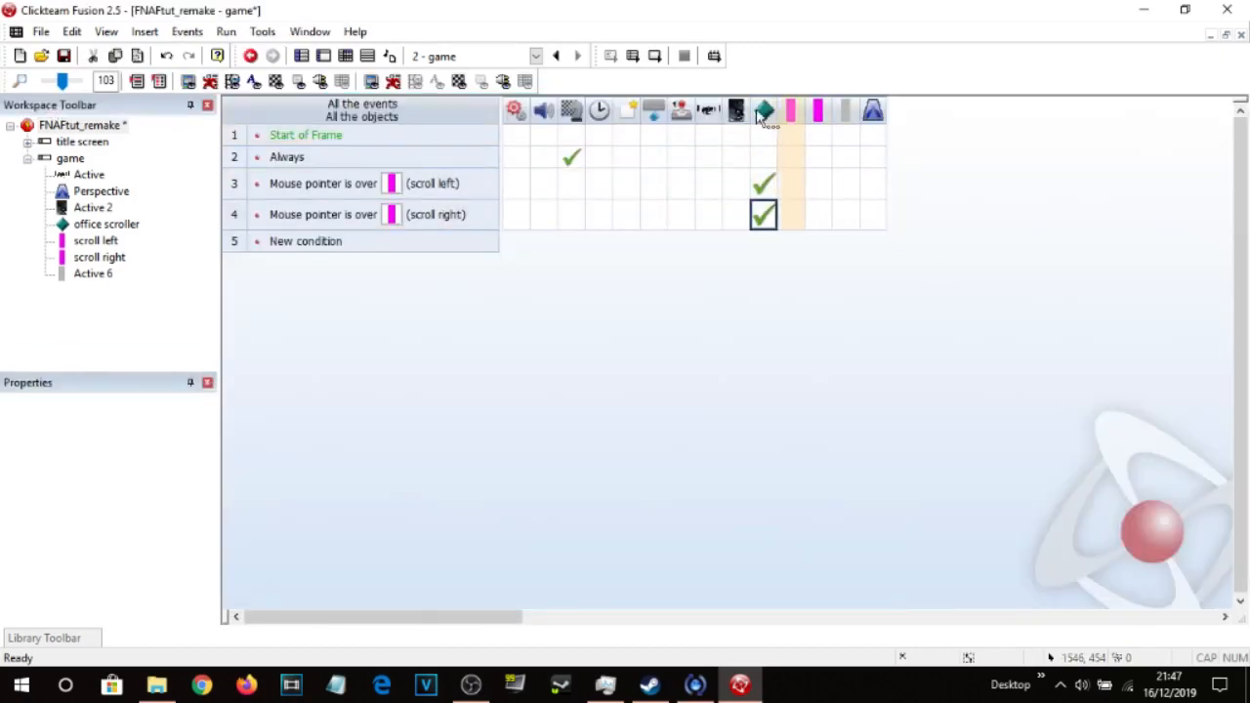
left_click(656, 56)
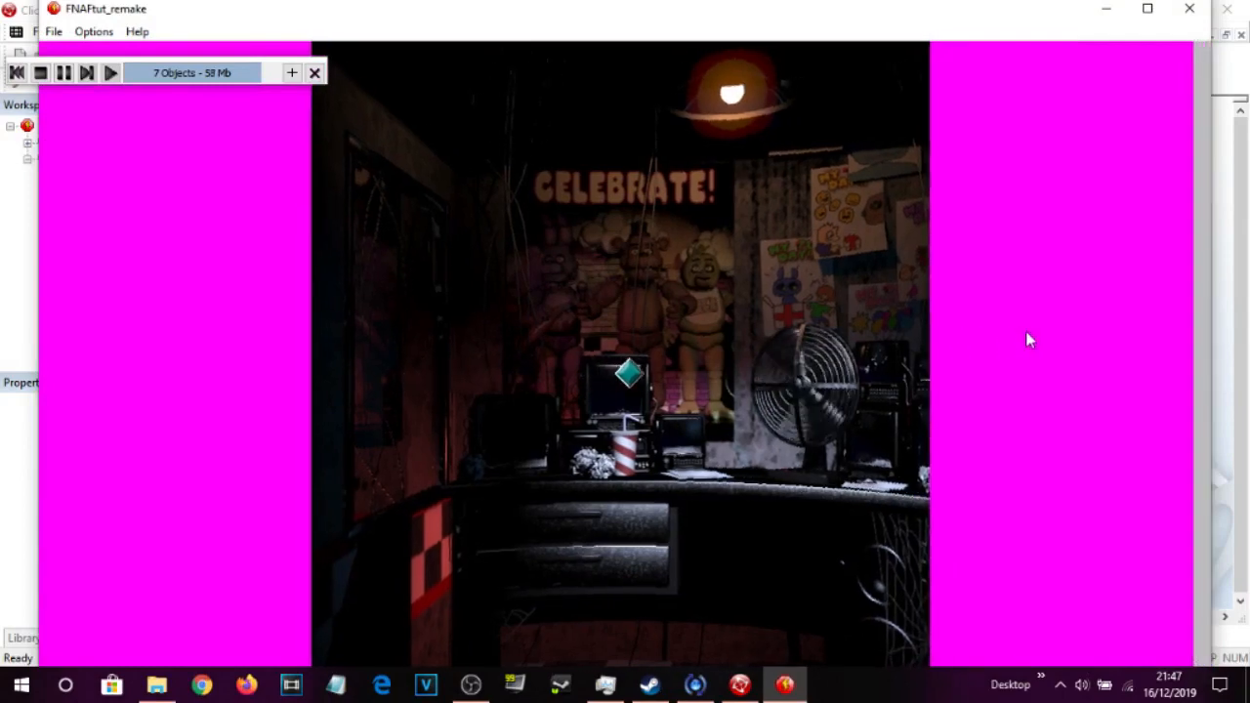
left_click(1190, 8)
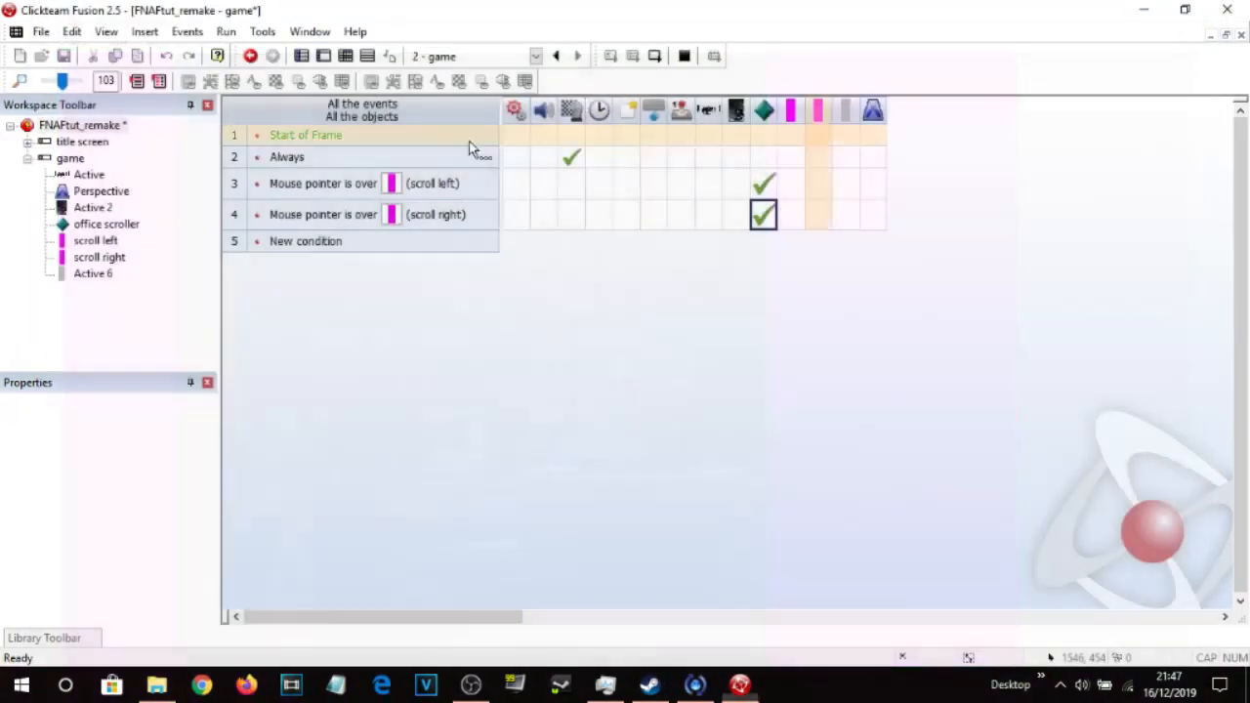
Show layer 4 in the frame editor and turn off Visible at start for the grey Active 6 object.
left_click(323, 56)
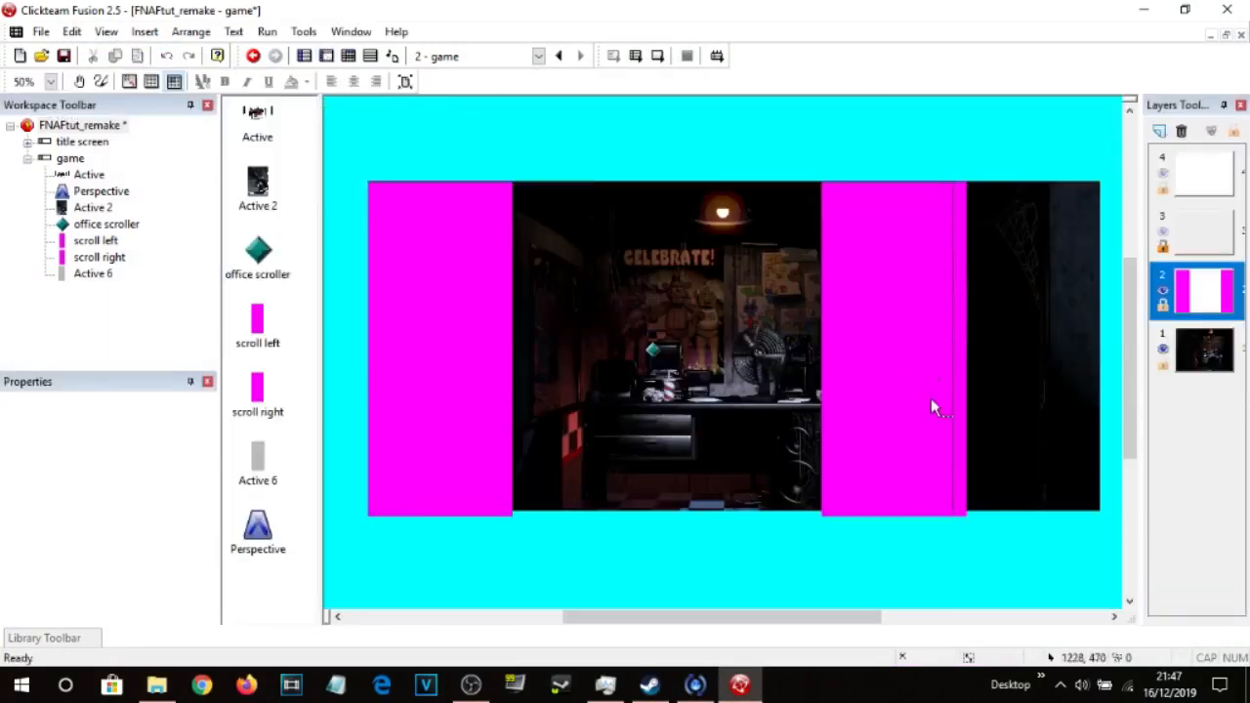
left_click(1163, 173)
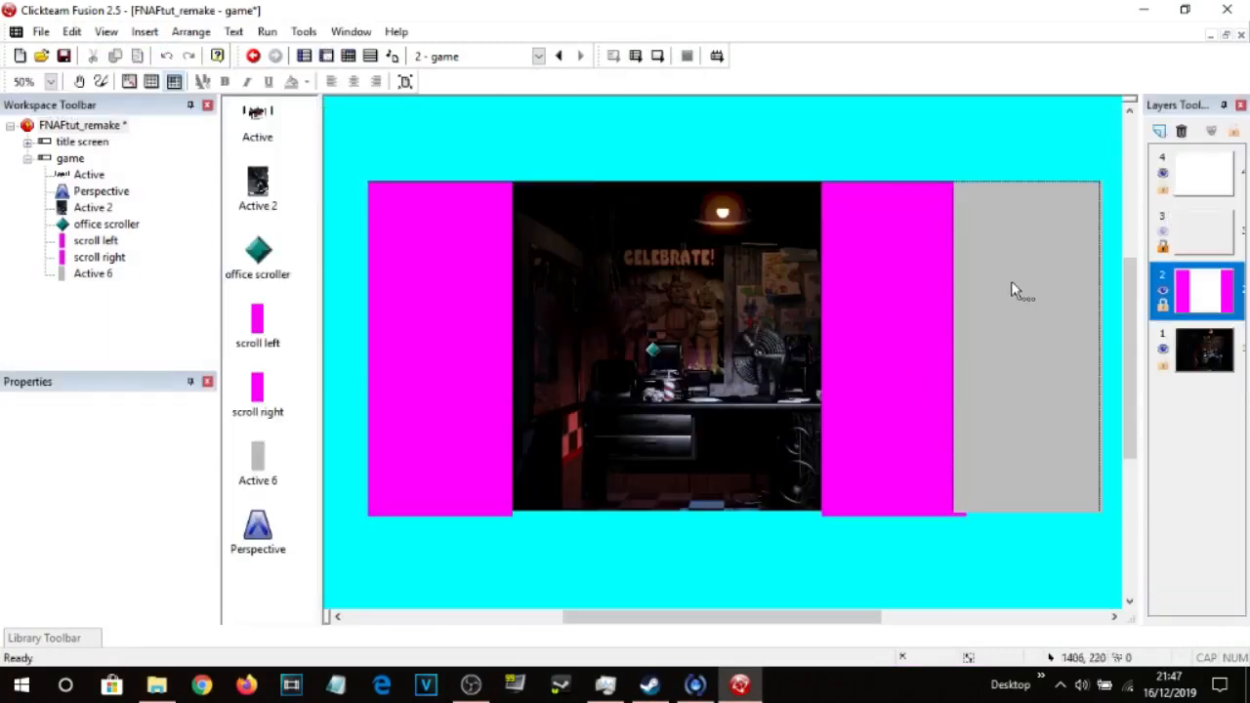
left_click(1052, 283)
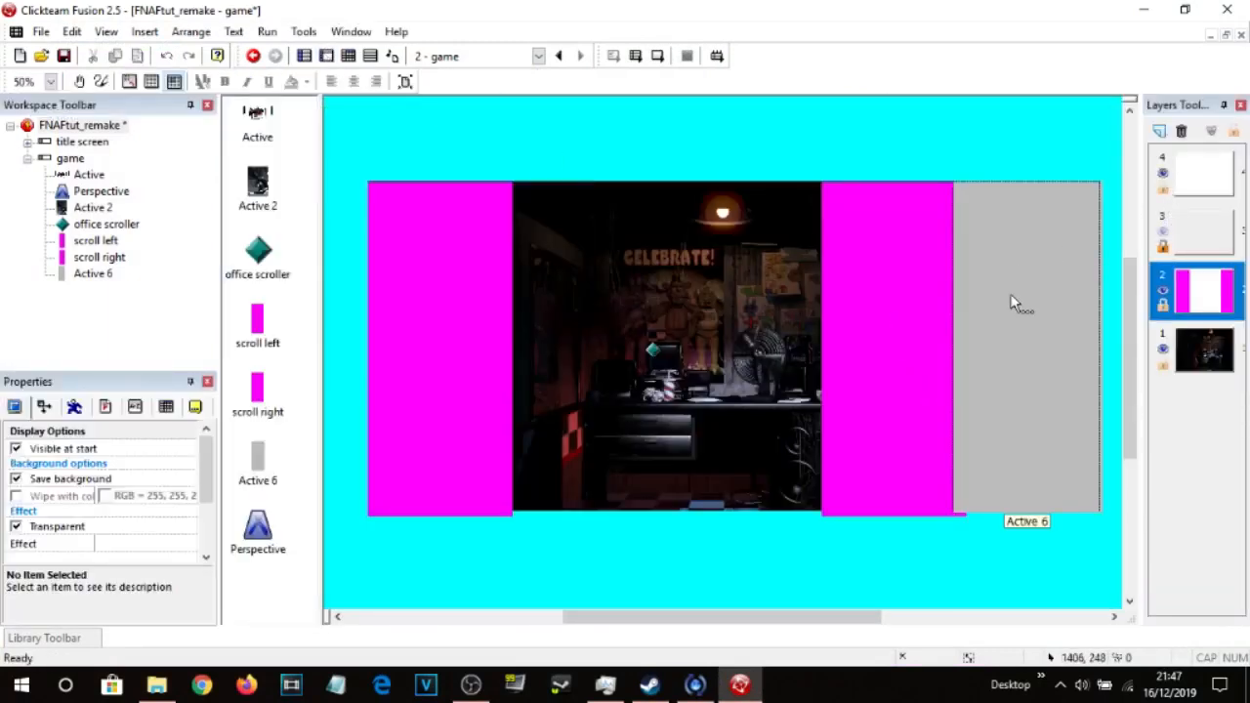
left_click(16, 408)
left_click(16, 448)
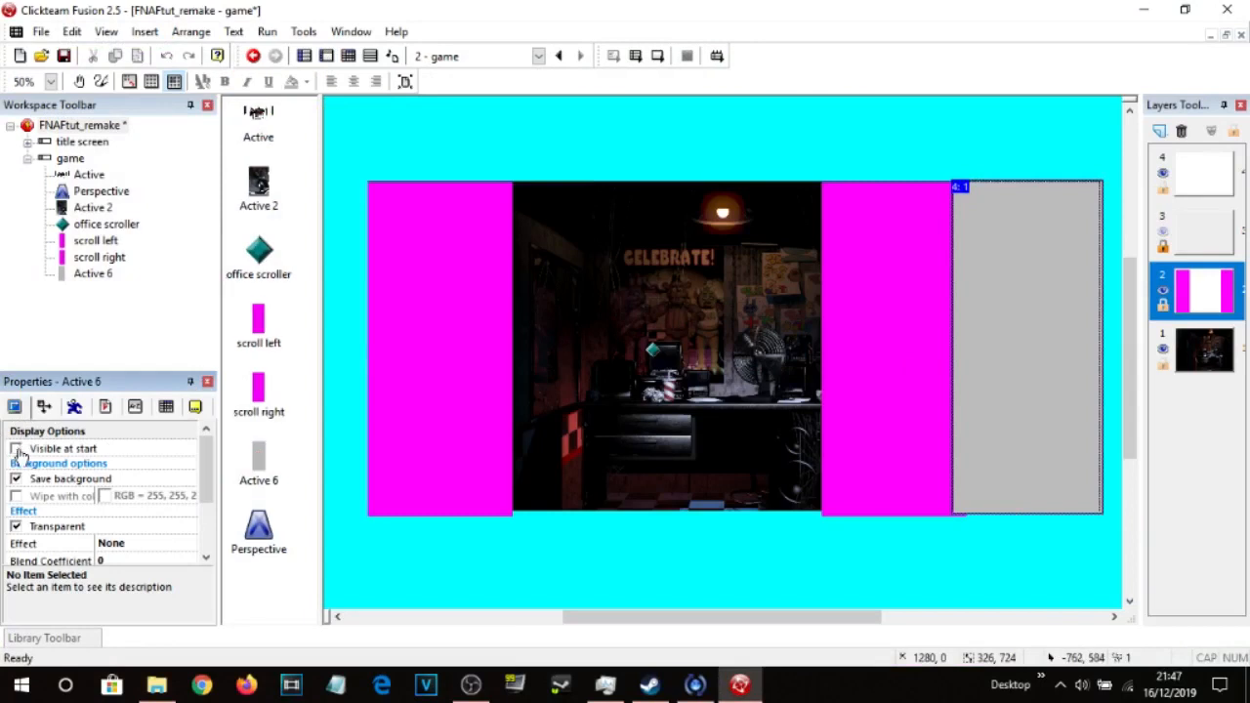
Enable the Follow the frame runtime option for the scroll right and scroll left objects, and clear the selection.
left_click(848, 294)
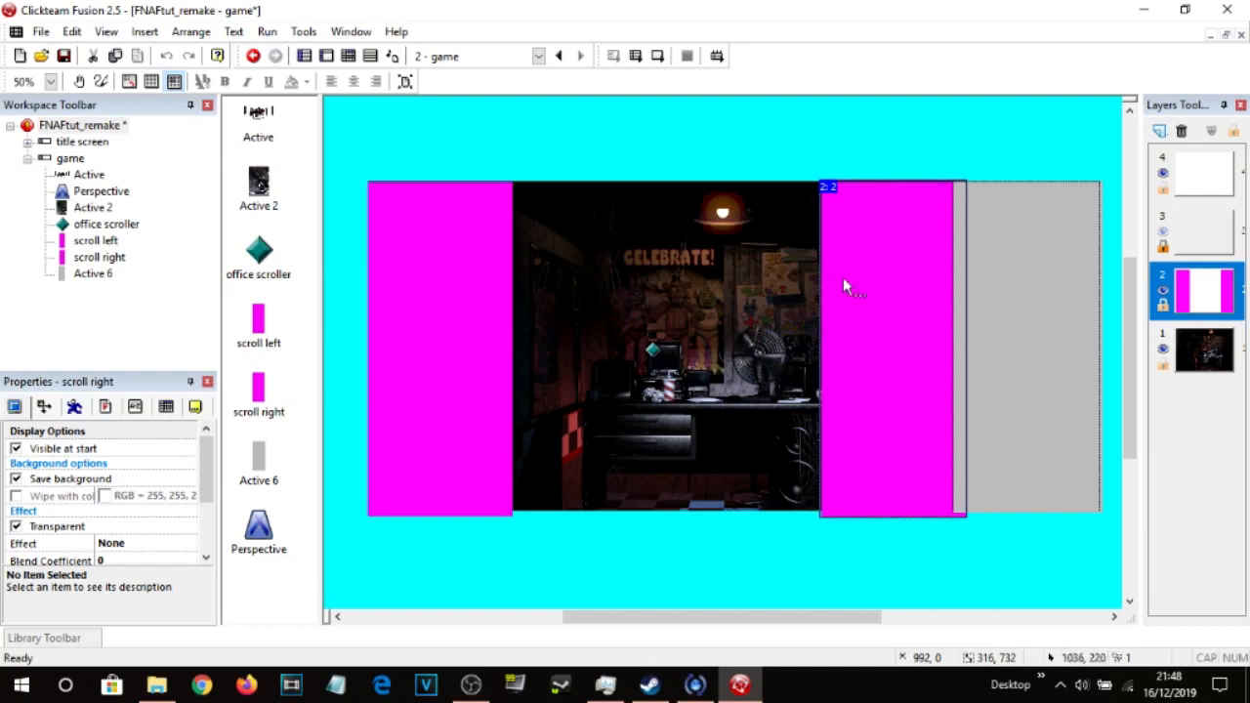
left_click(106, 407)
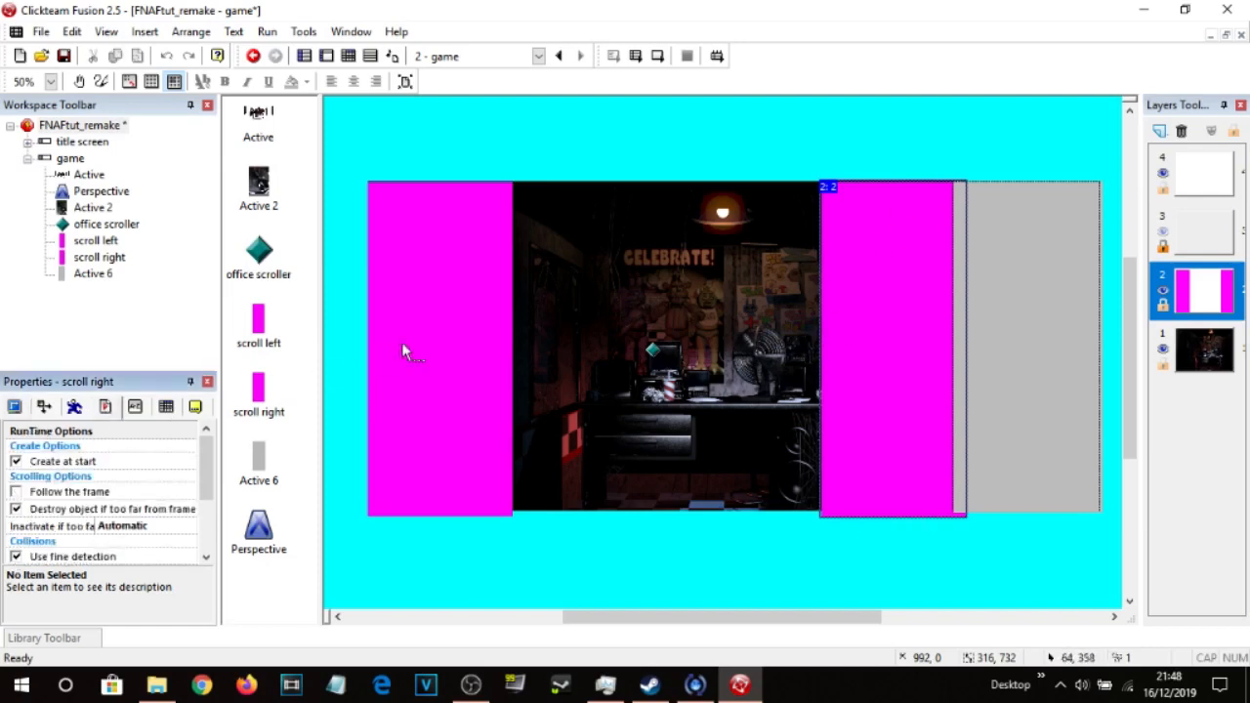
left_click(435, 324)
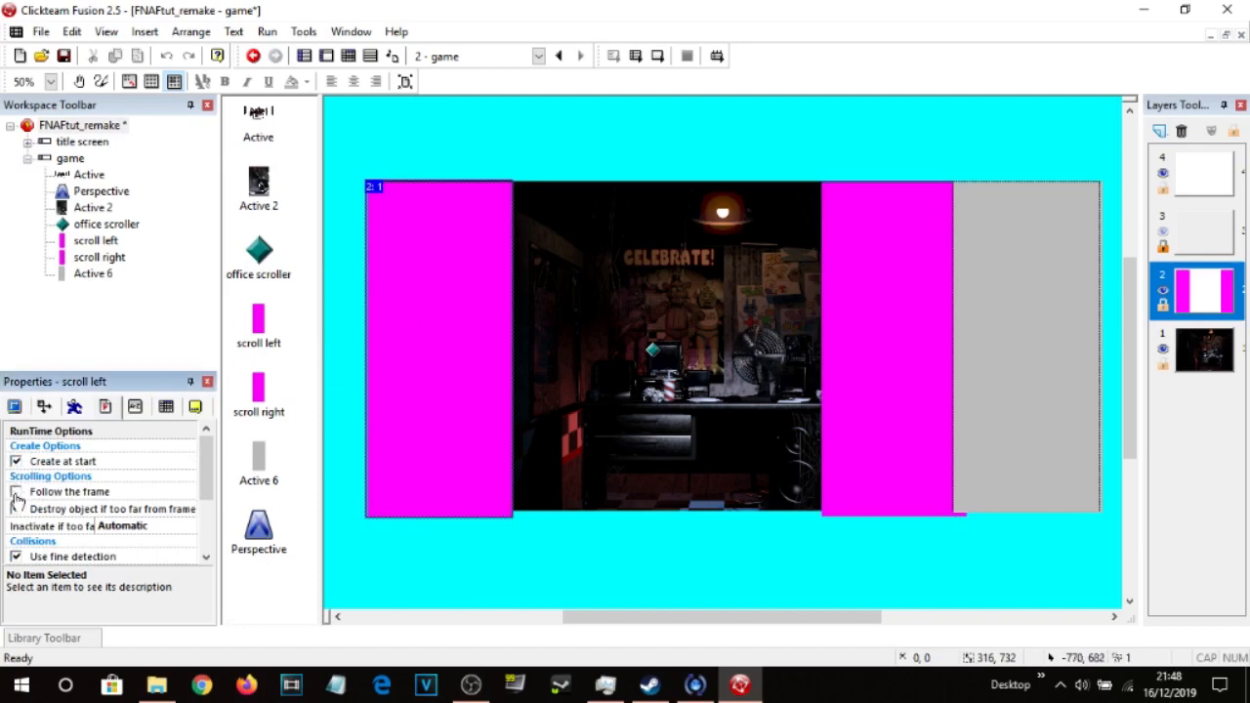
left_click(1022, 332)
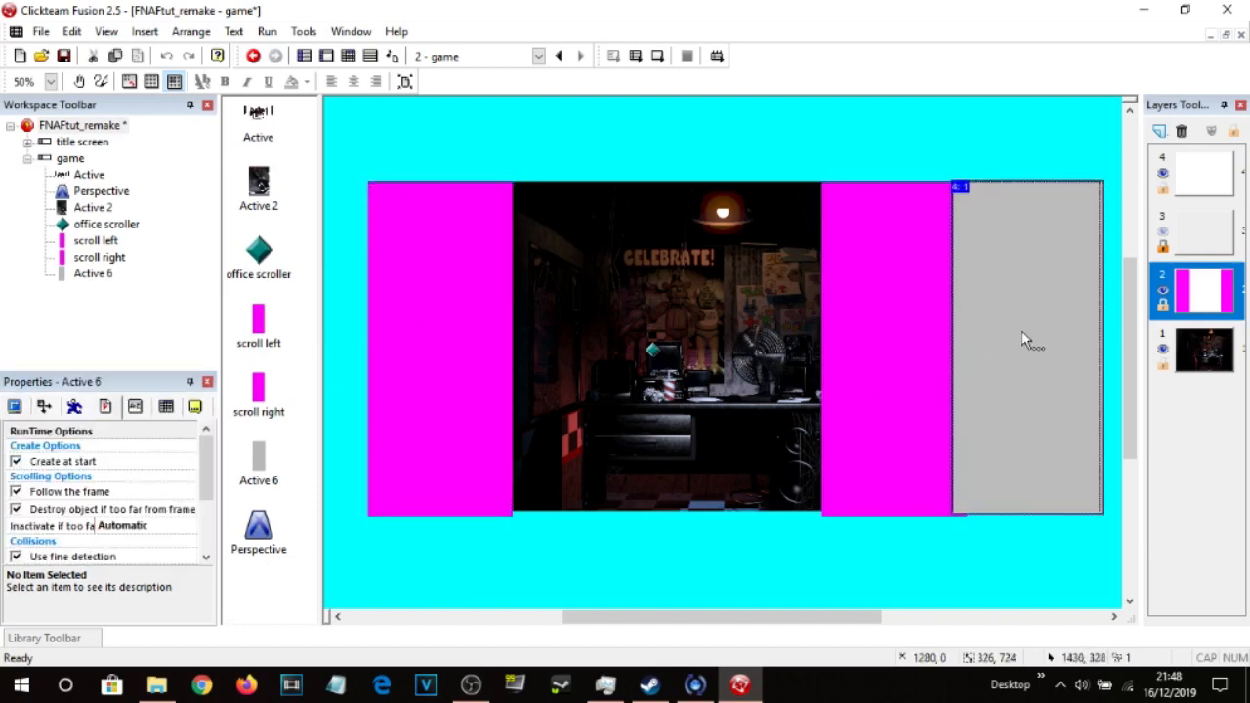
left_click(16, 493)
left_click(492, 136)
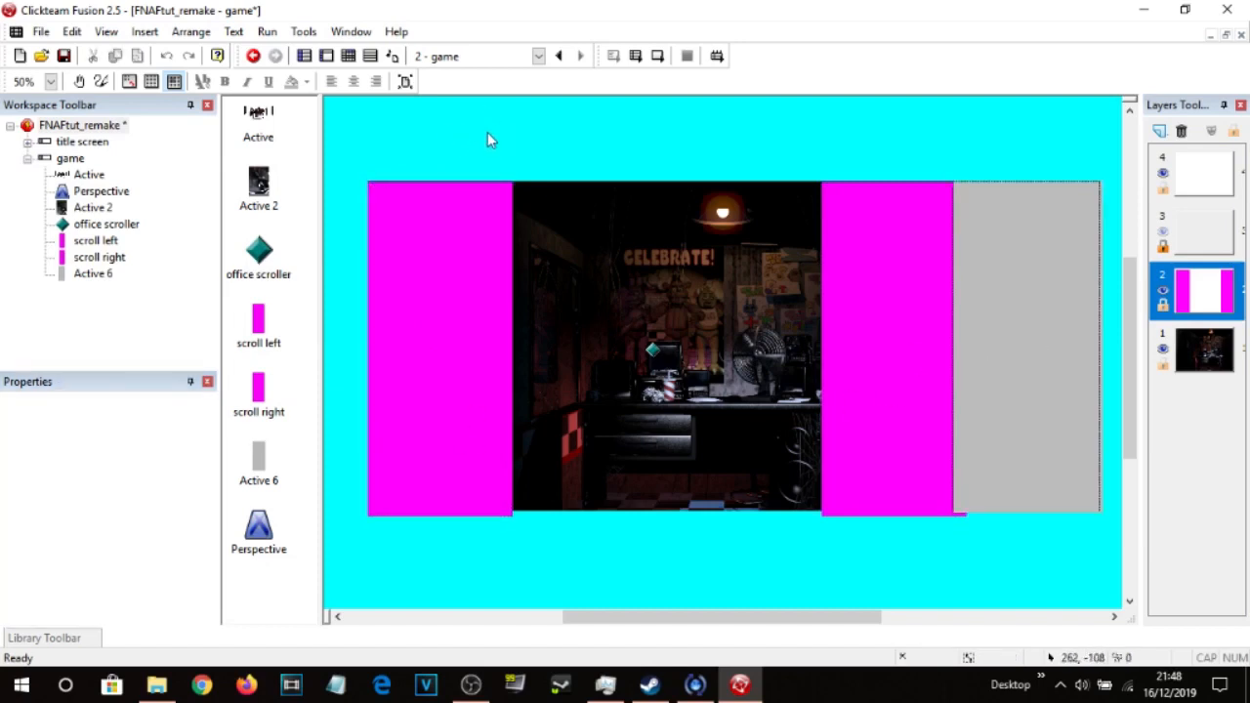
Save the project, run the frame to test scrolling in both directions, and close the test window.
key("ctrl+s")
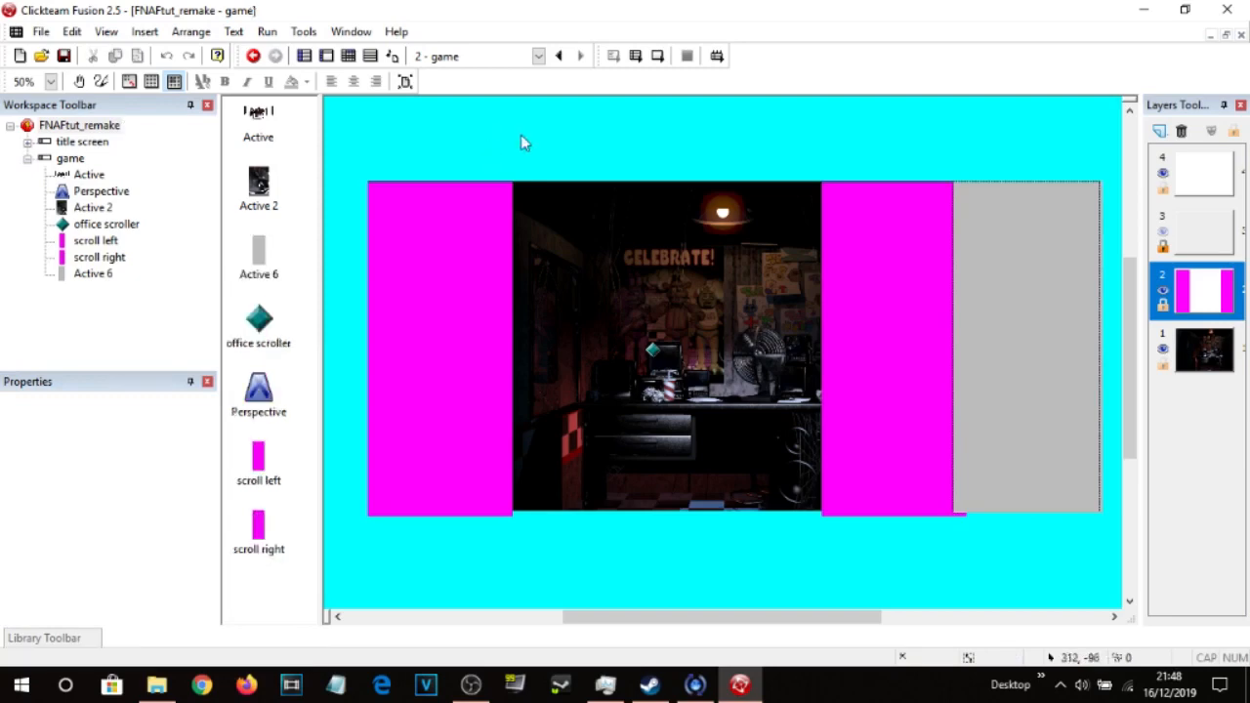
left_click(658, 57)
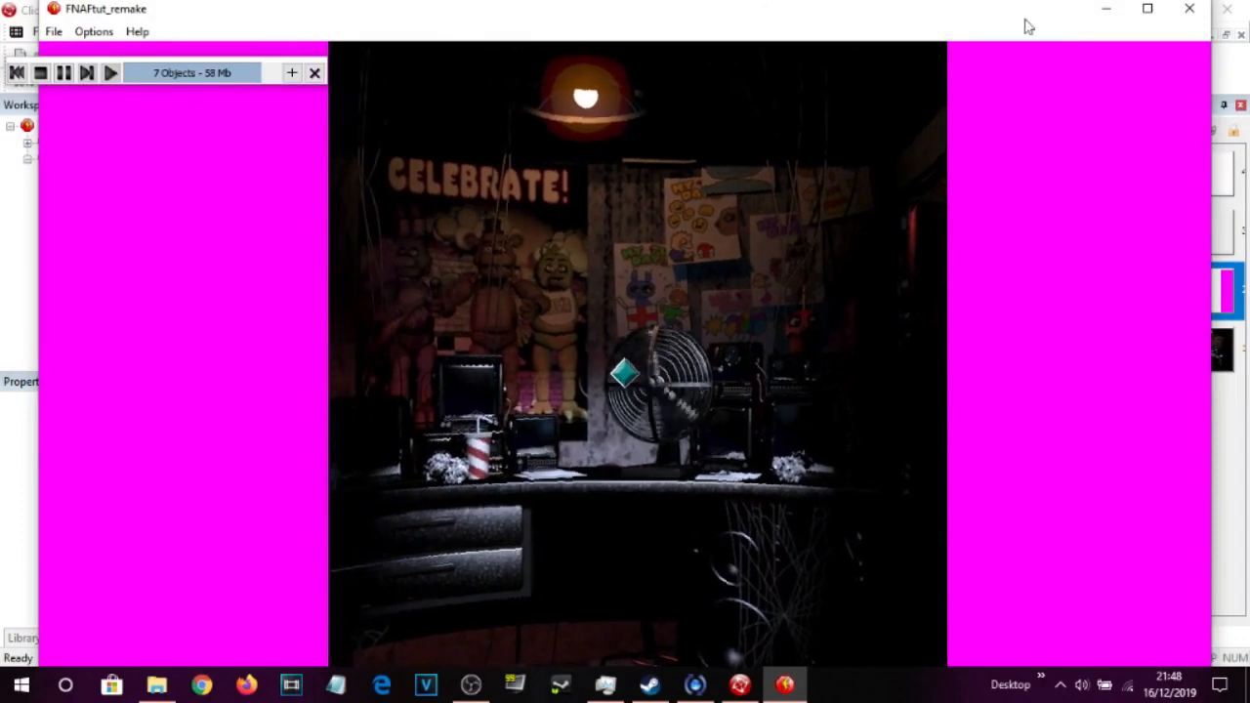
left_click(1190, 8)
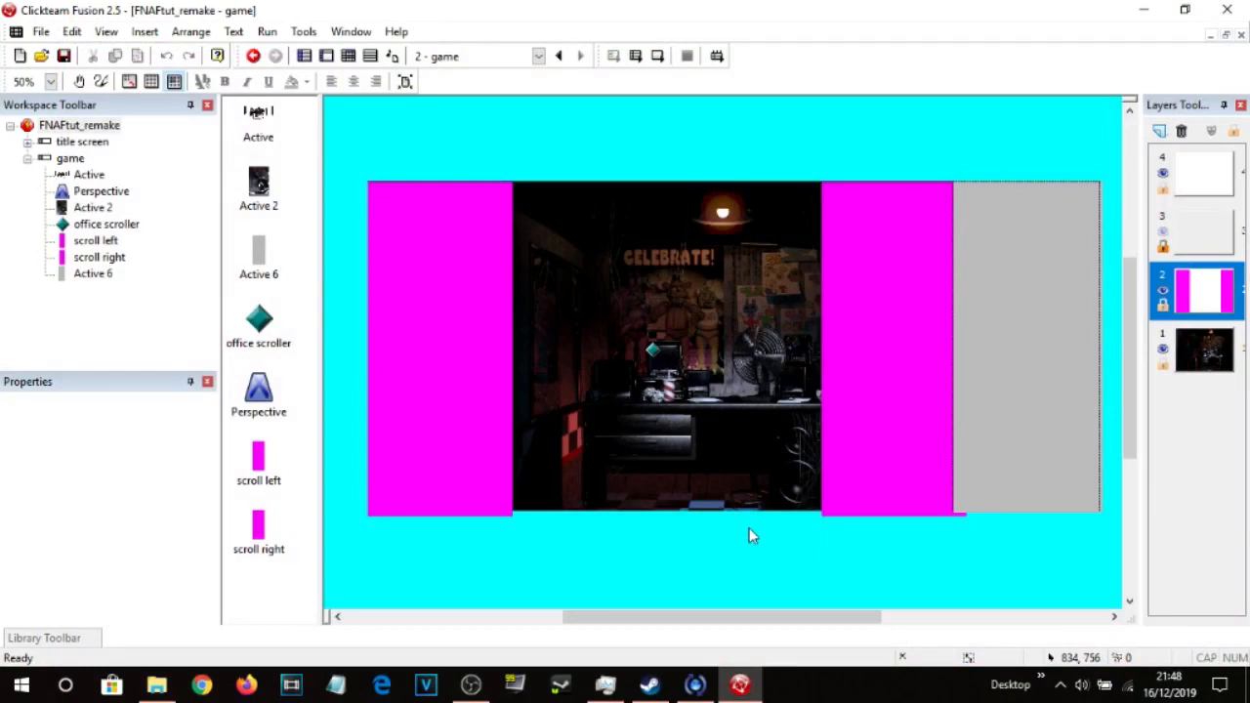
Review the scroll left and scroll right events against the frame layout, finishing in the event editor.
left_click(350, 55)
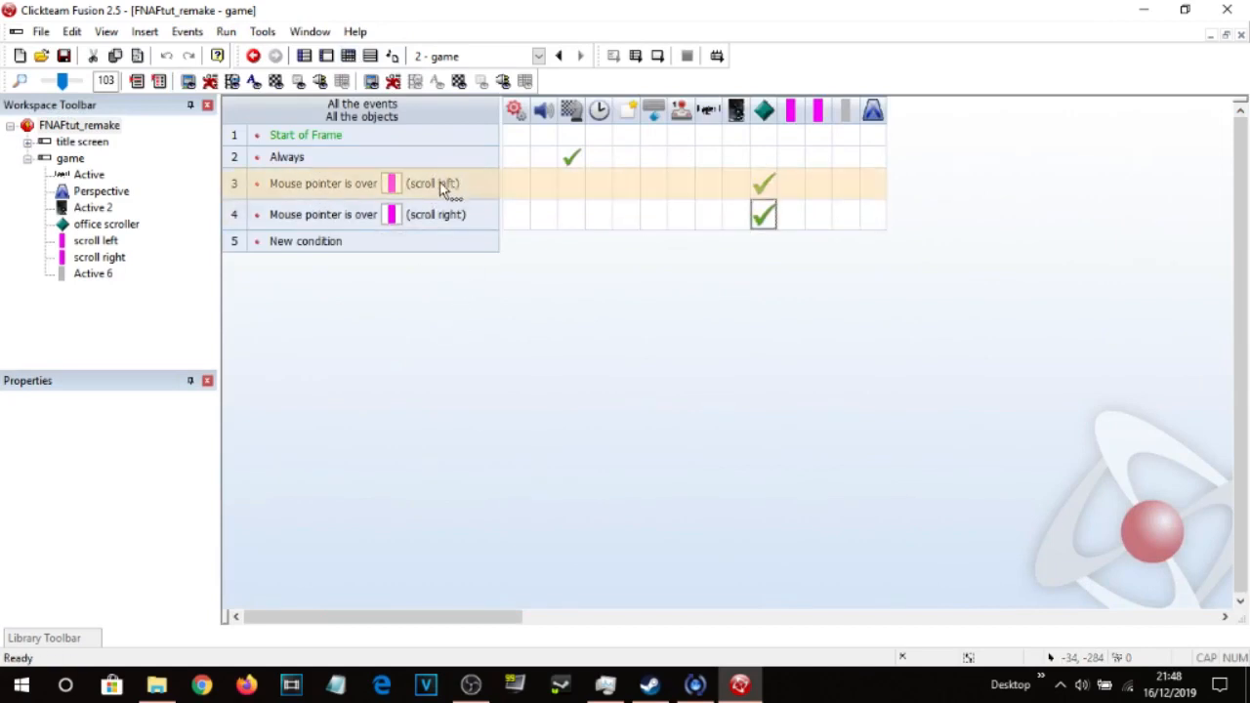
left_click(326, 56)
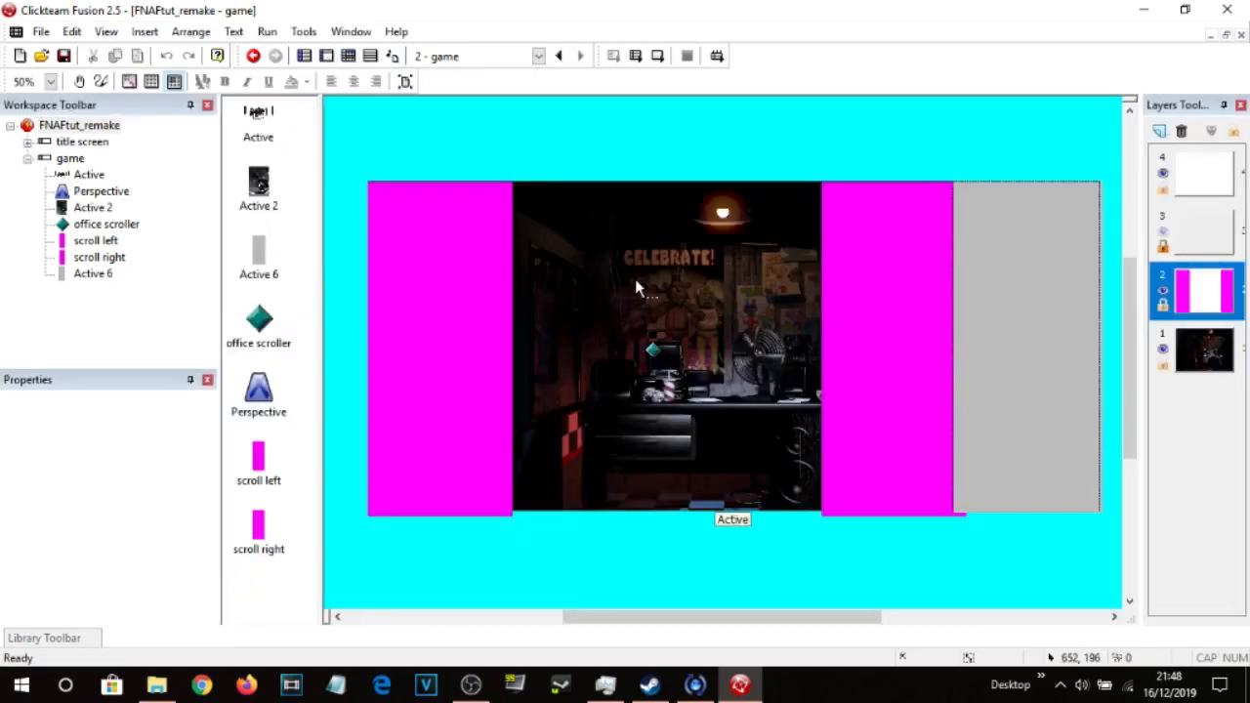
left_click(350, 56)
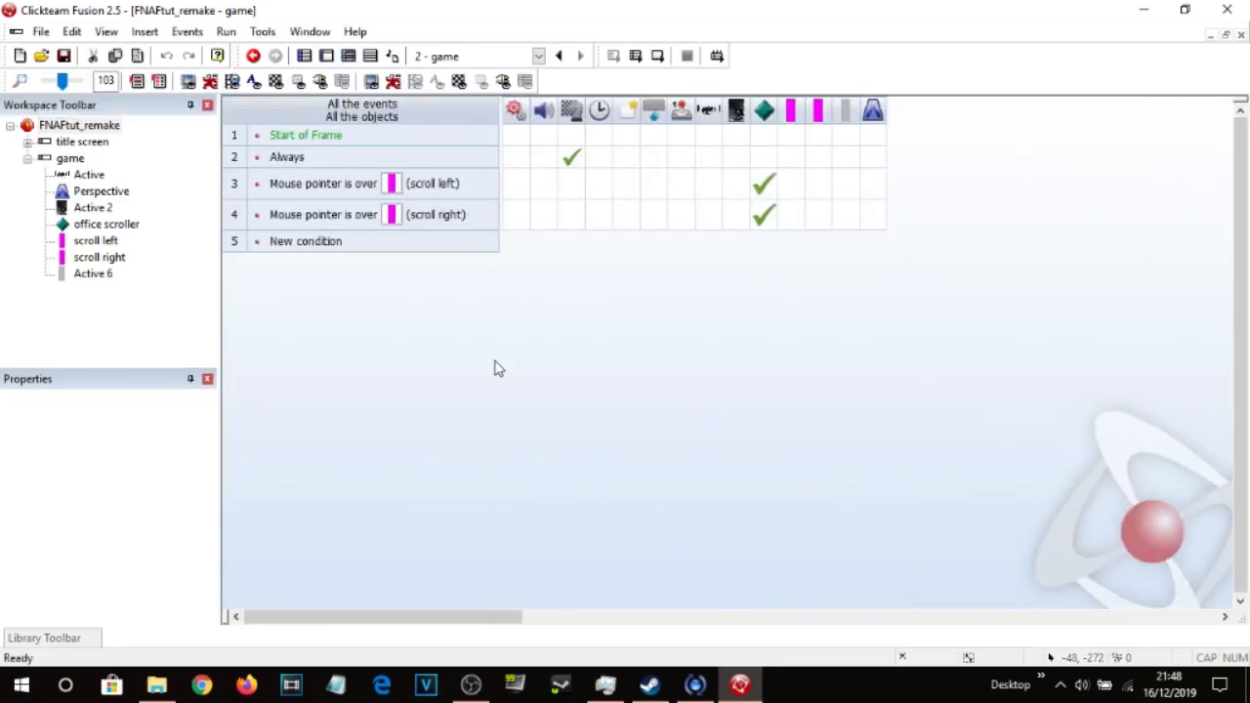
Add a condition to the scroll left event requiring the office scroller's X position to be lower than 960, and test-run the frame.
right_click(236, 183)
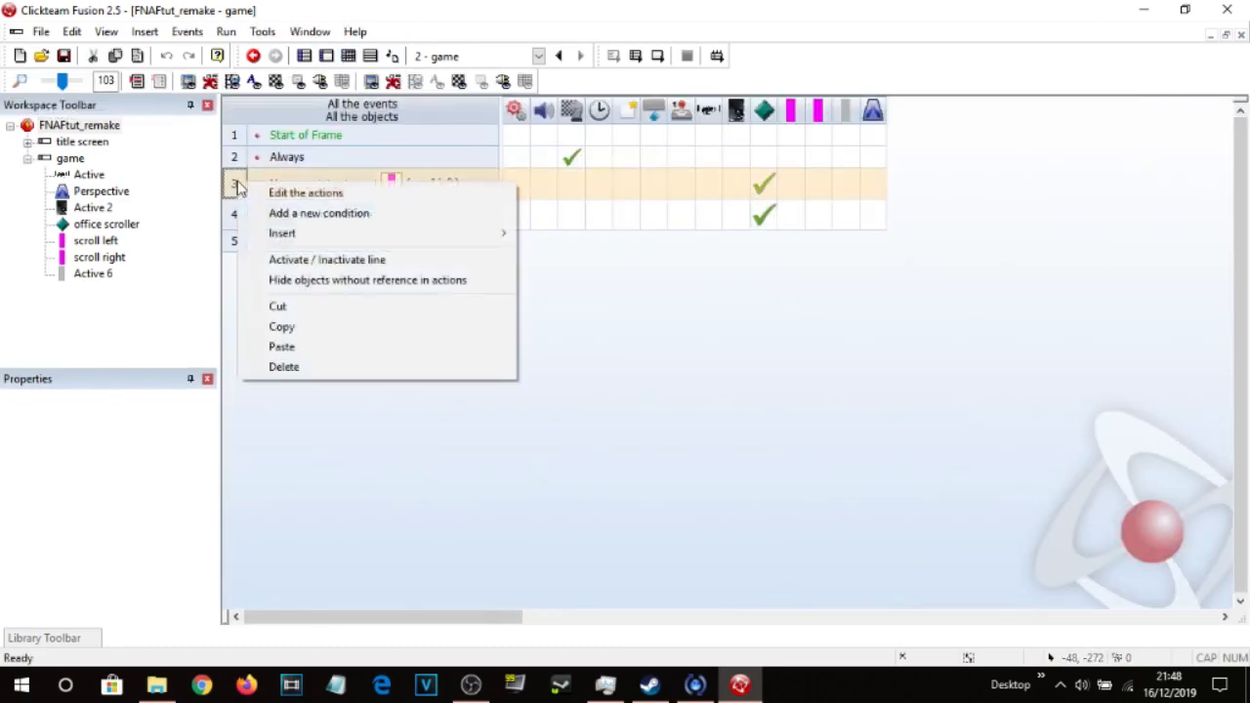
left_click(285, 214)
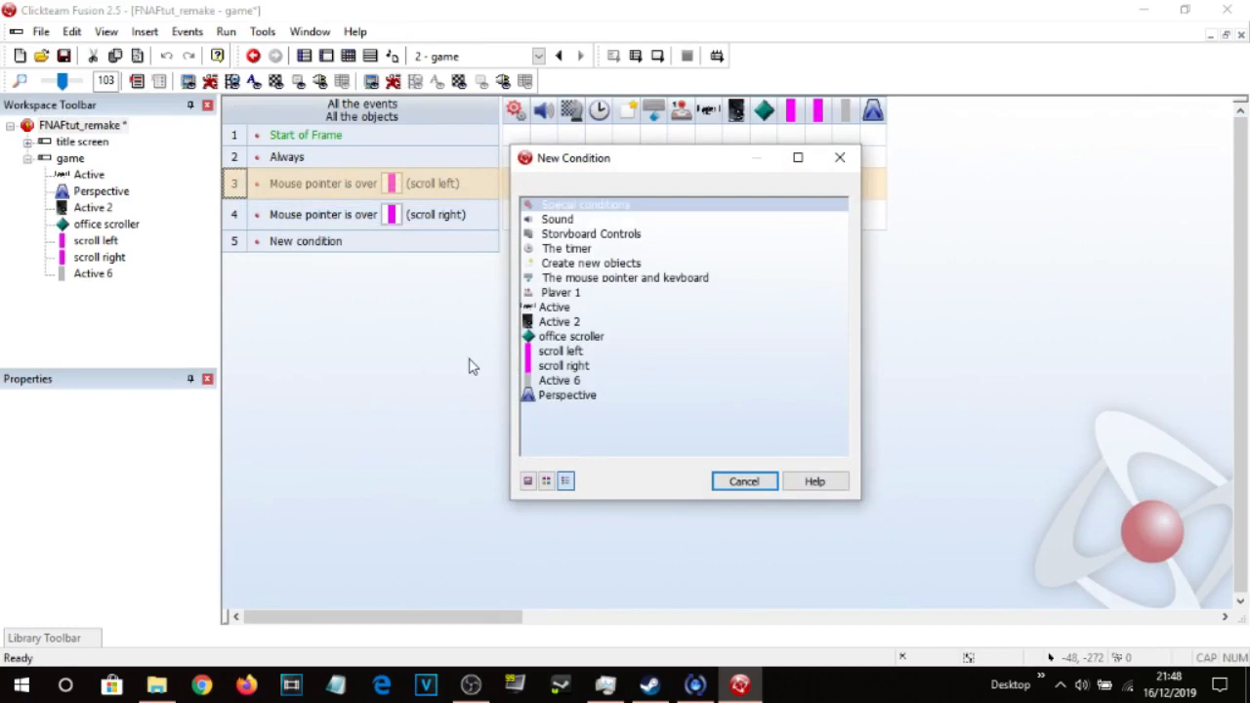
left_click(574, 337)
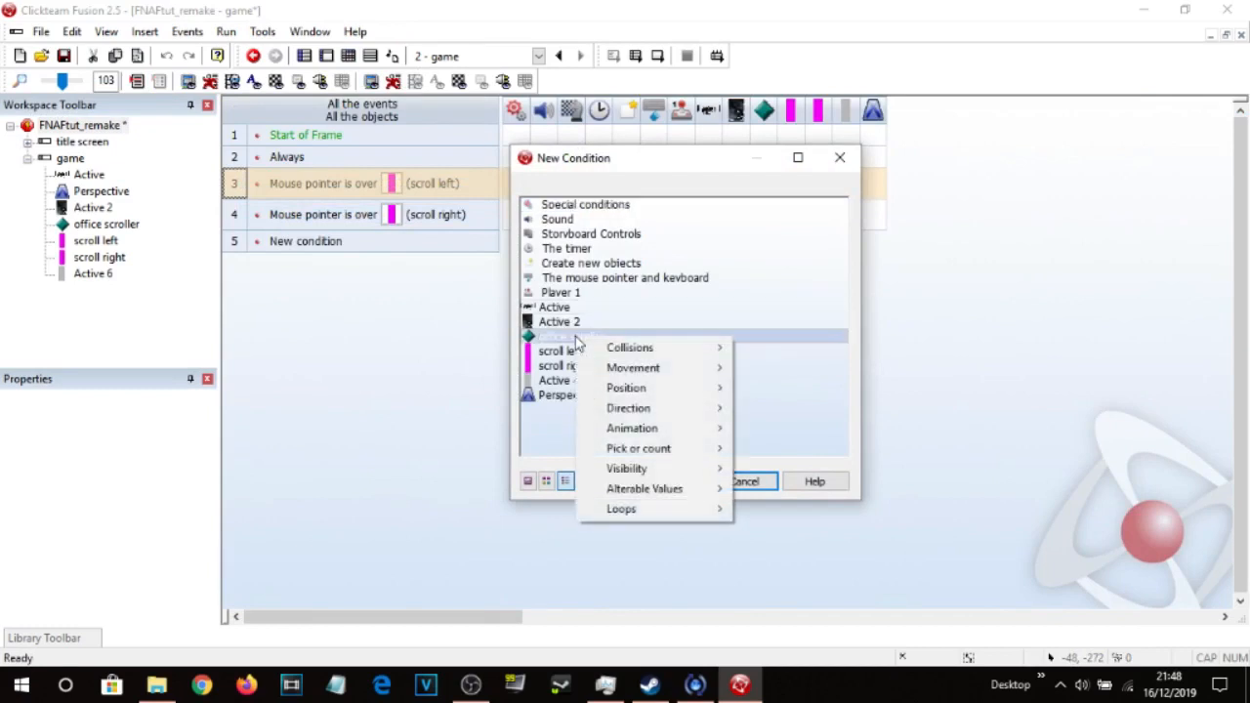
mouse_move(672, 391)
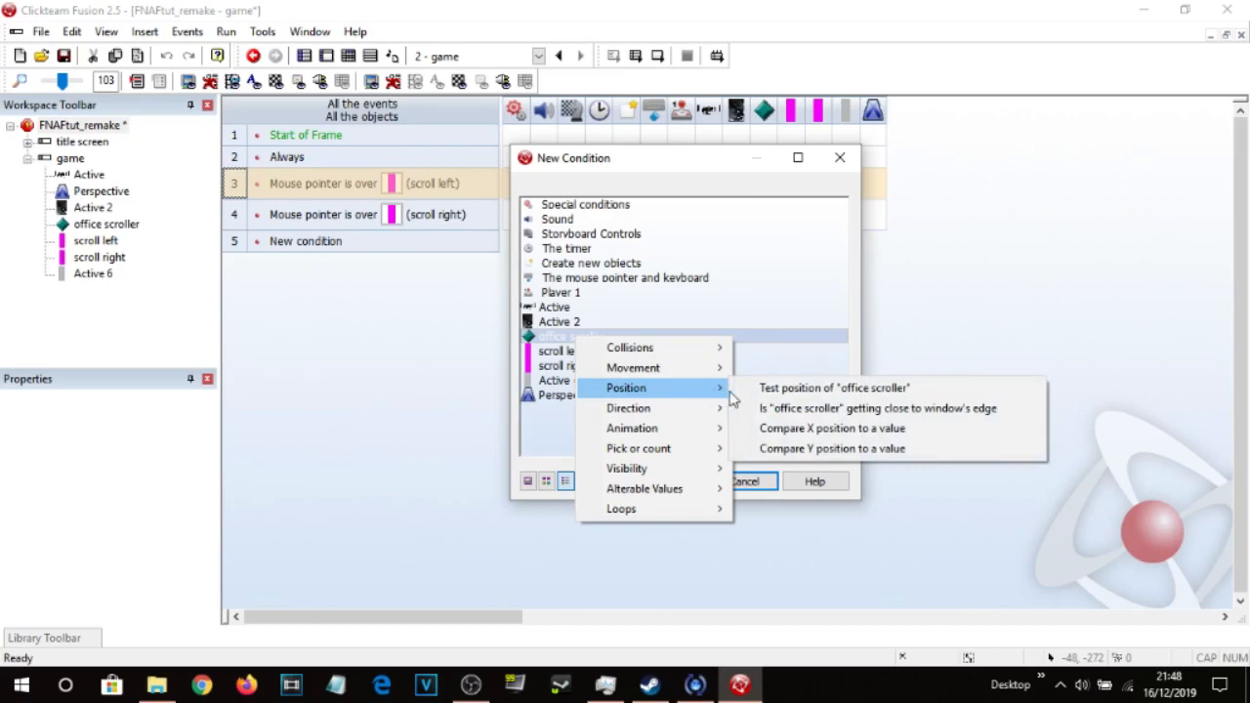
left_click(831, 428)
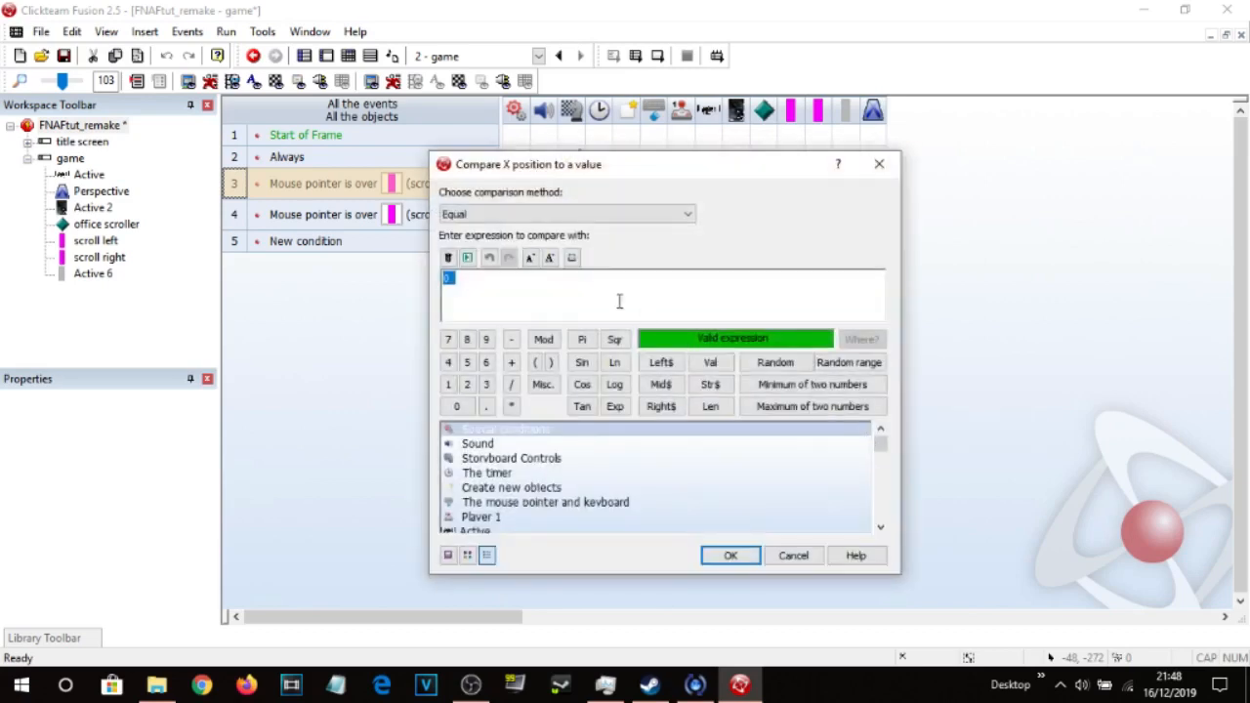
left_click(572, 216)
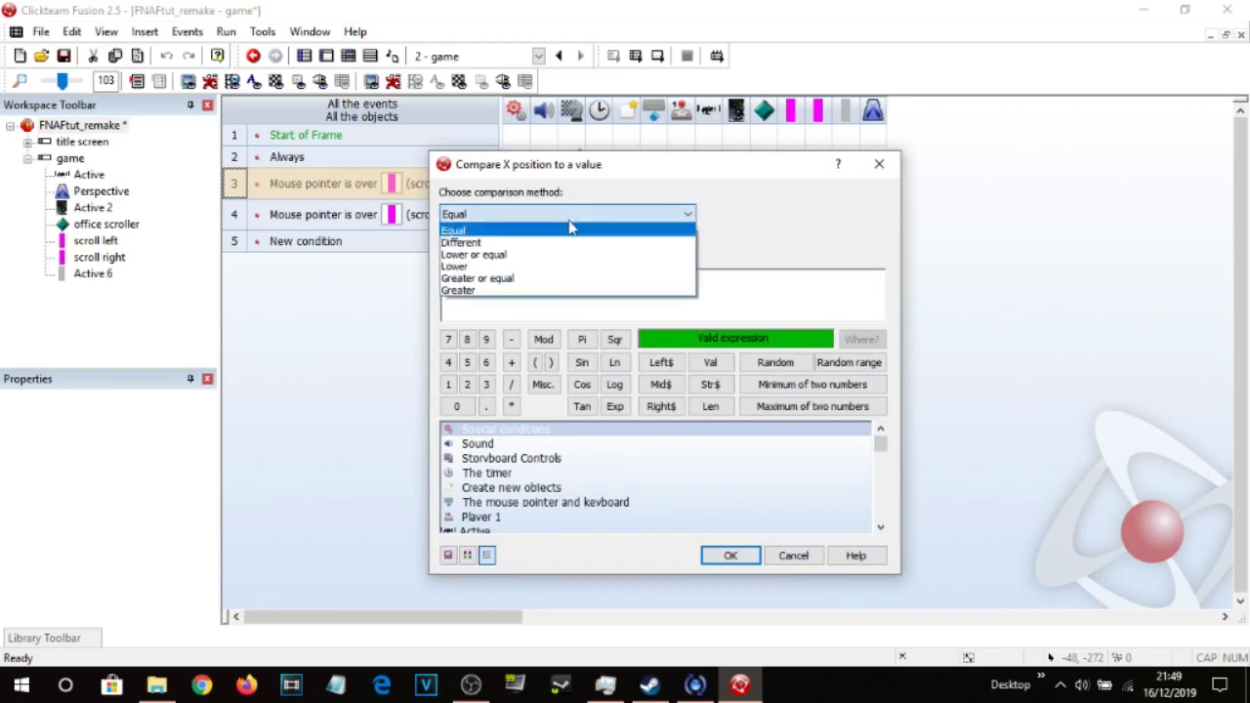
left_click(516, 264)
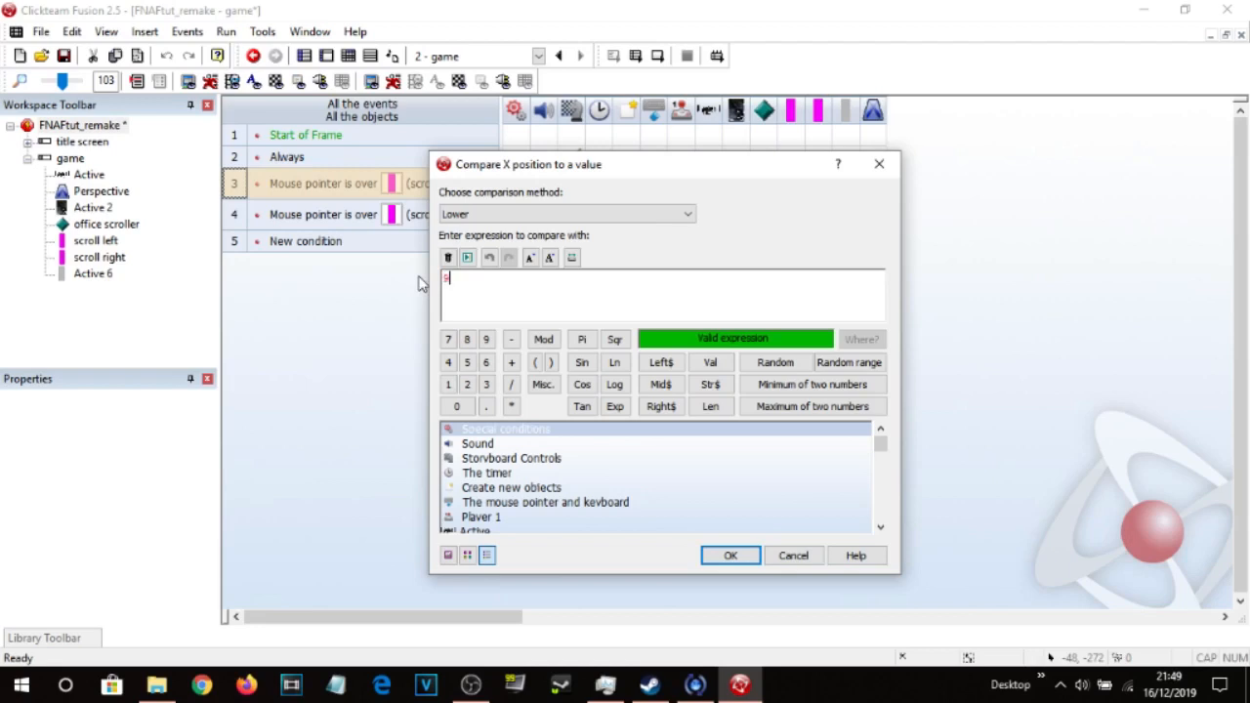
left_click(731, 555)
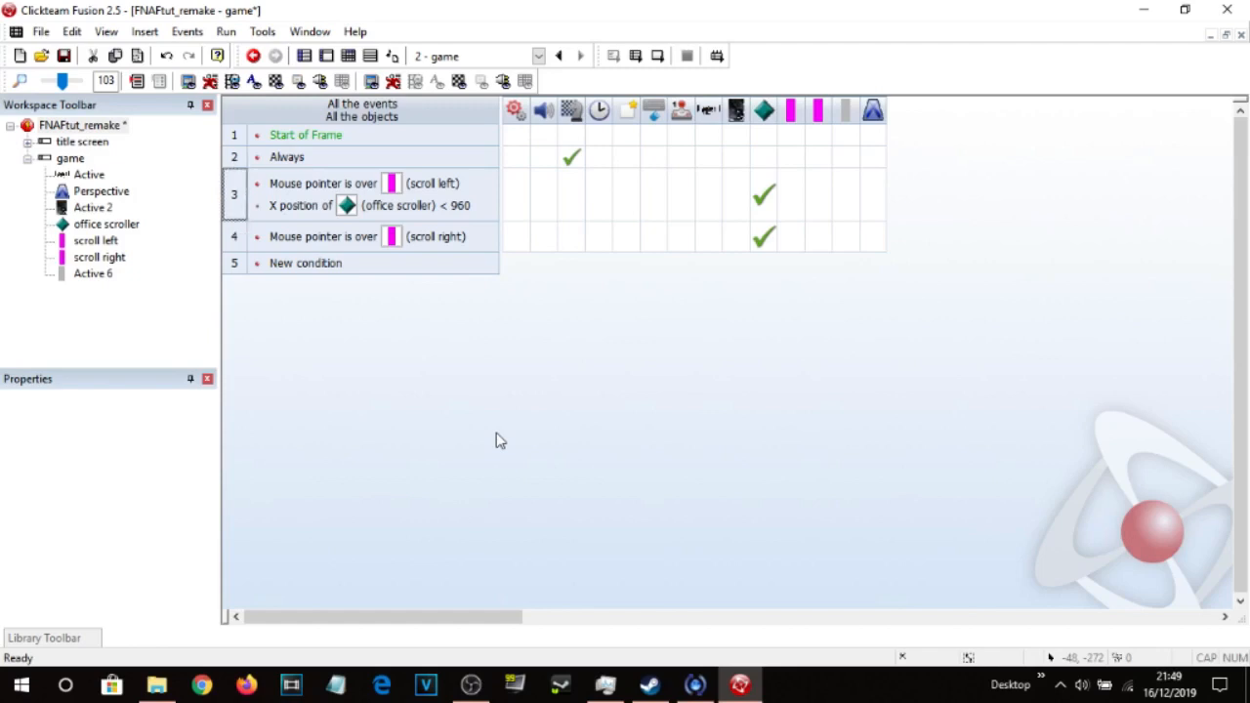
left_click(657, 55)
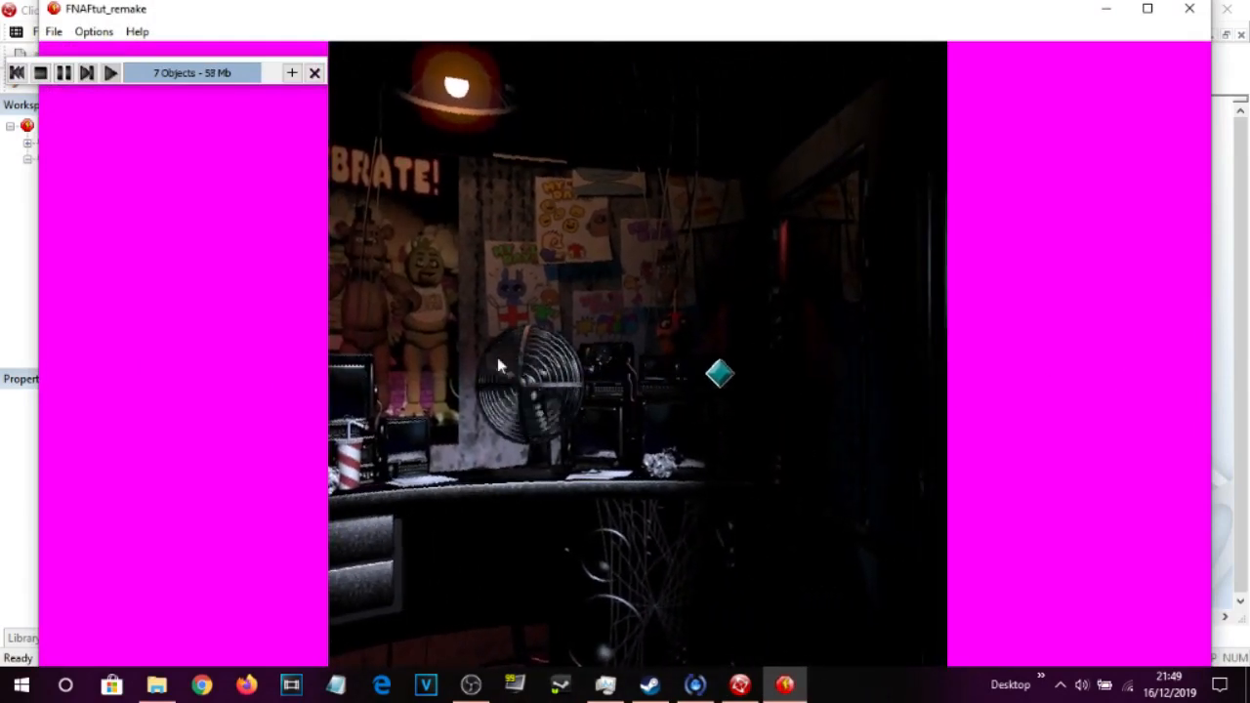
left_click(1190, 8)
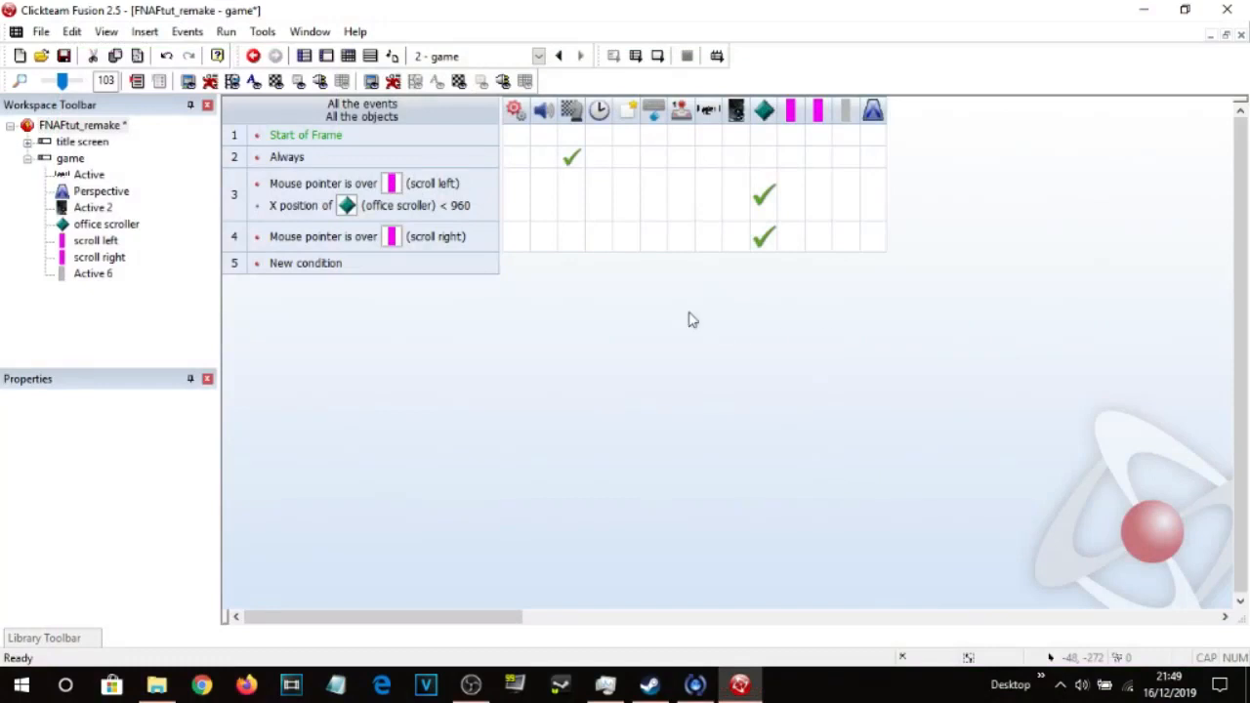
Copy the office scroller X position condition to the scroll right event, and set the scroll left event's comparison to Greater than 640.
left_click_drag(410, 210, 246, 249)
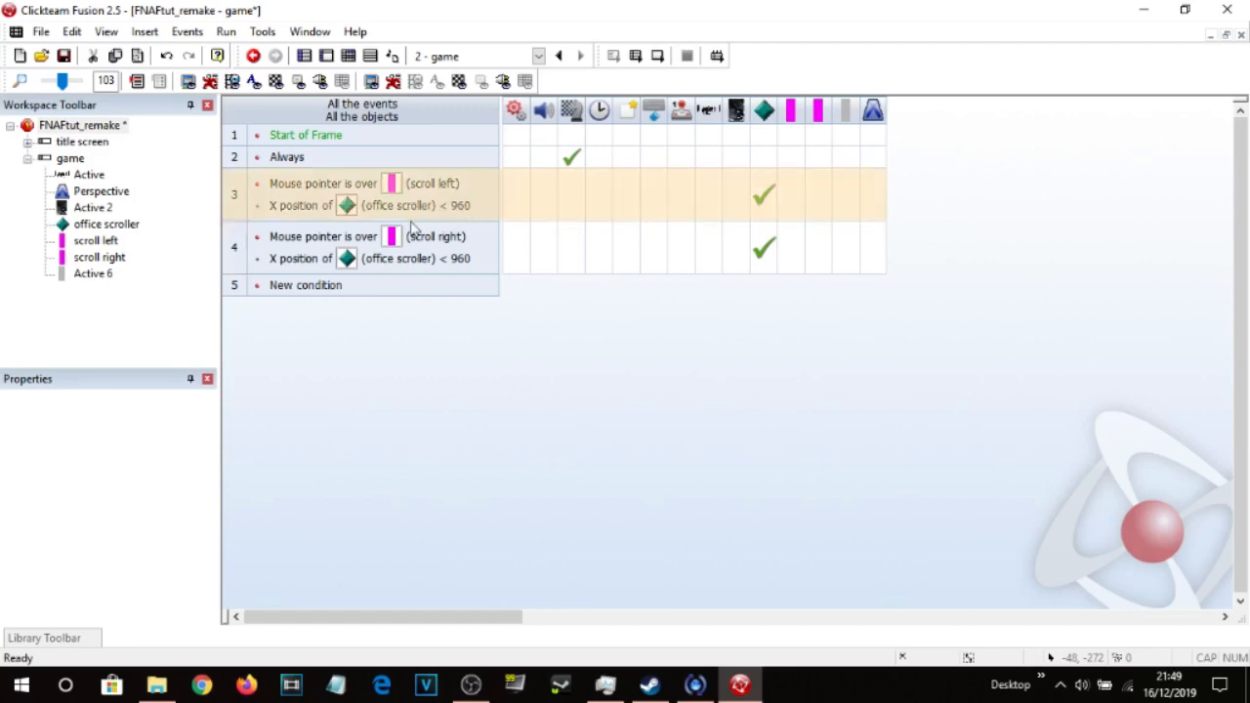
double_click(461, 207)
left_click(527, 214)
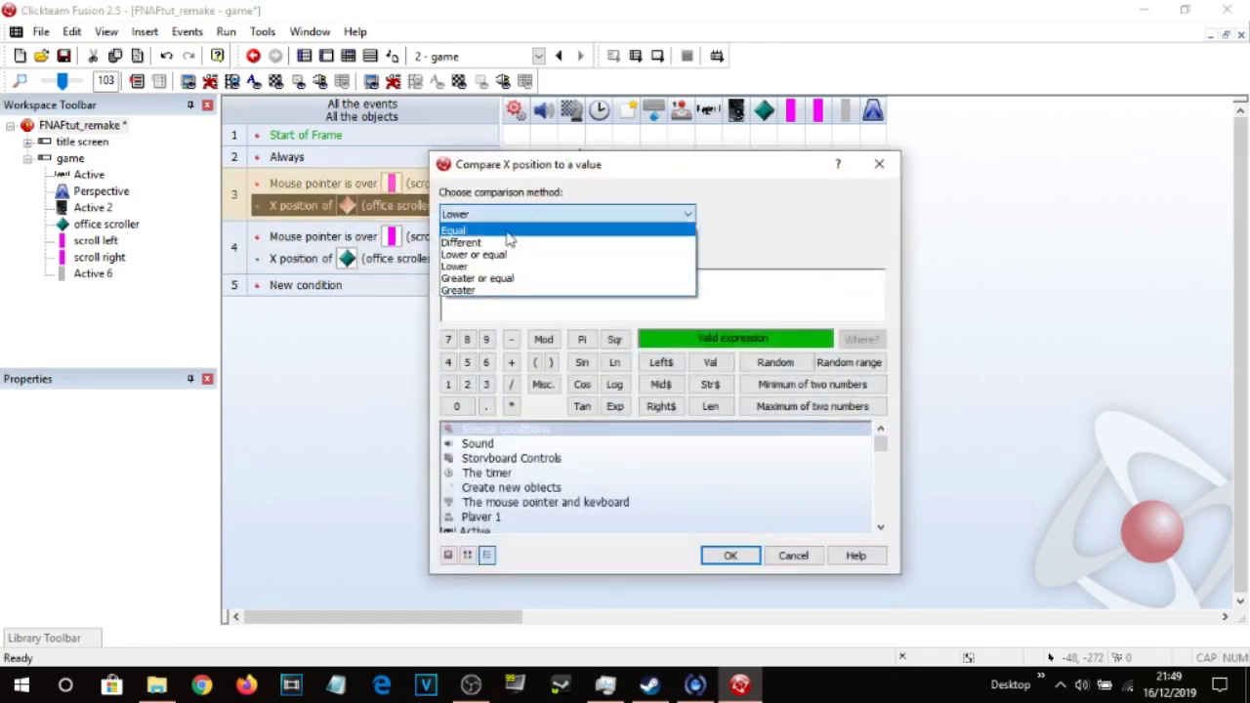
left_click(466, 289)
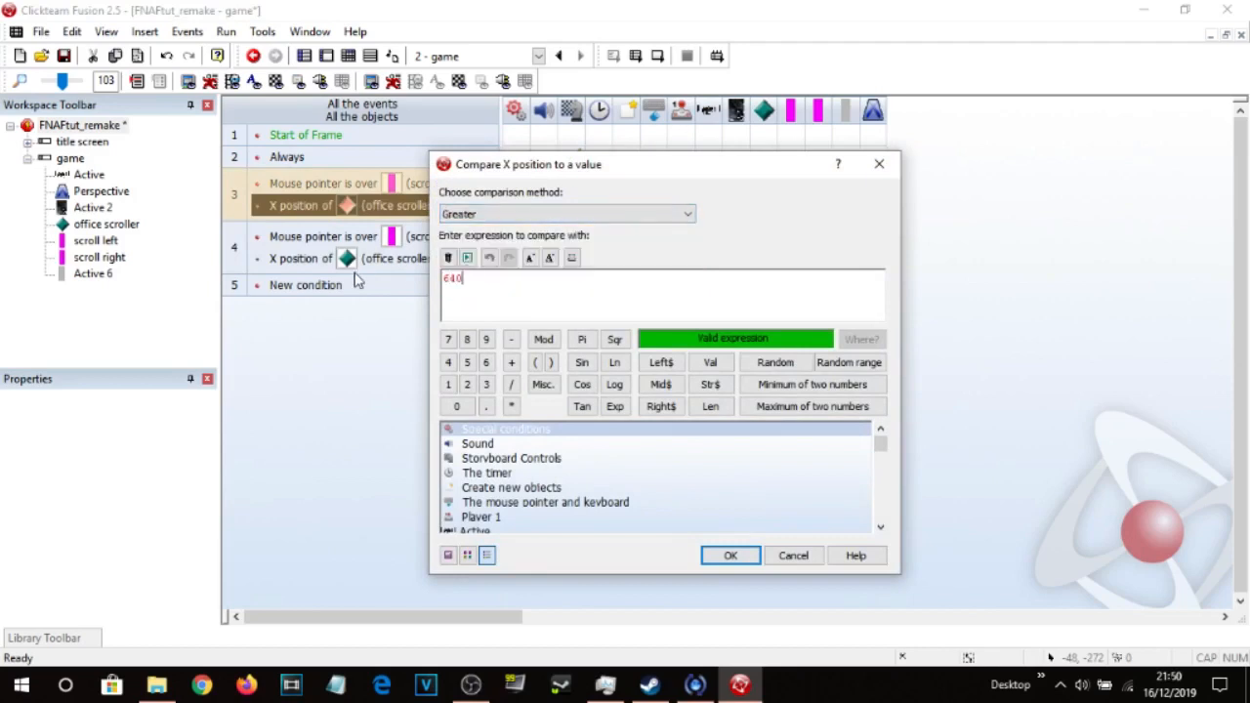
key("Return")
Run the frame to test the scroll limits in both directions, close the test window, and save the project.
left_click(657, 55)
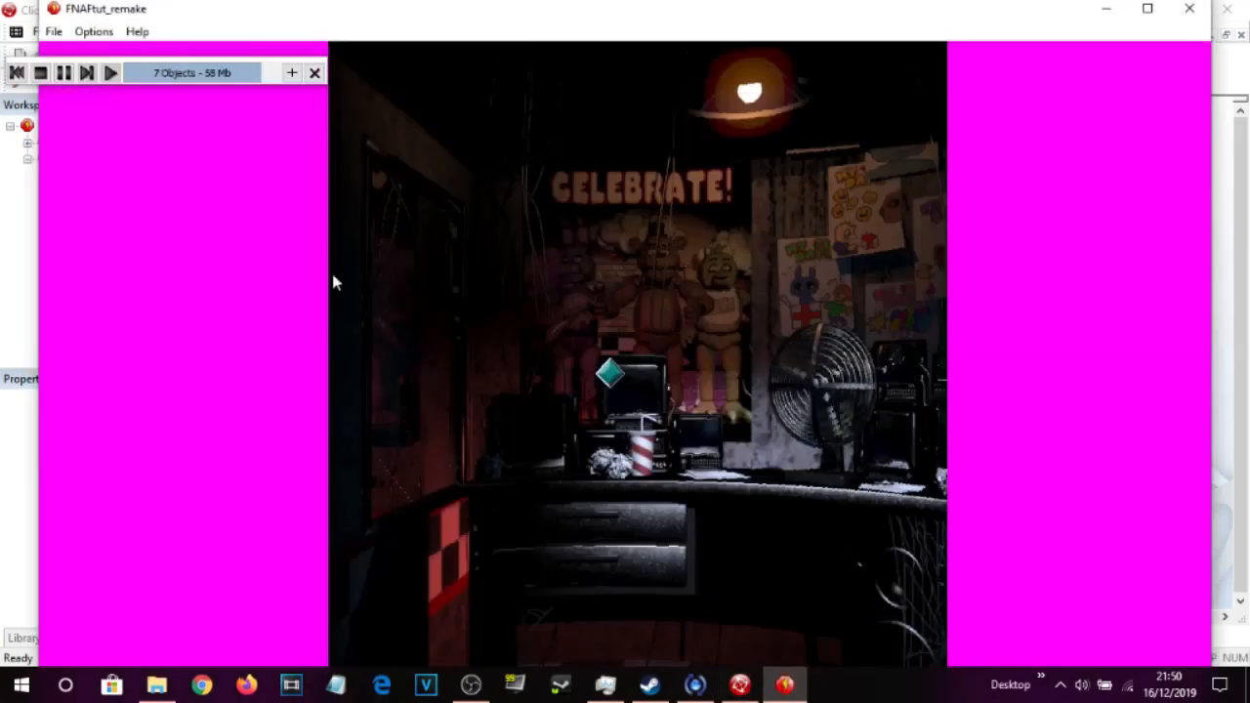
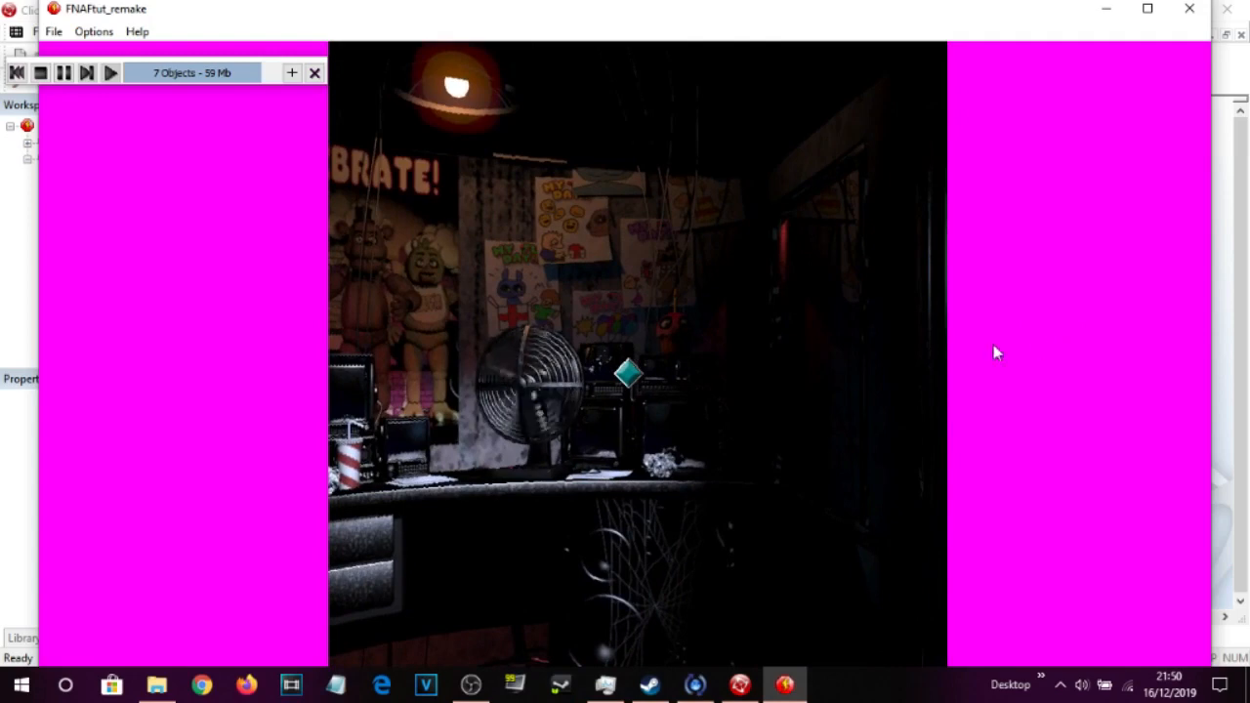
left_click(1190, 8)
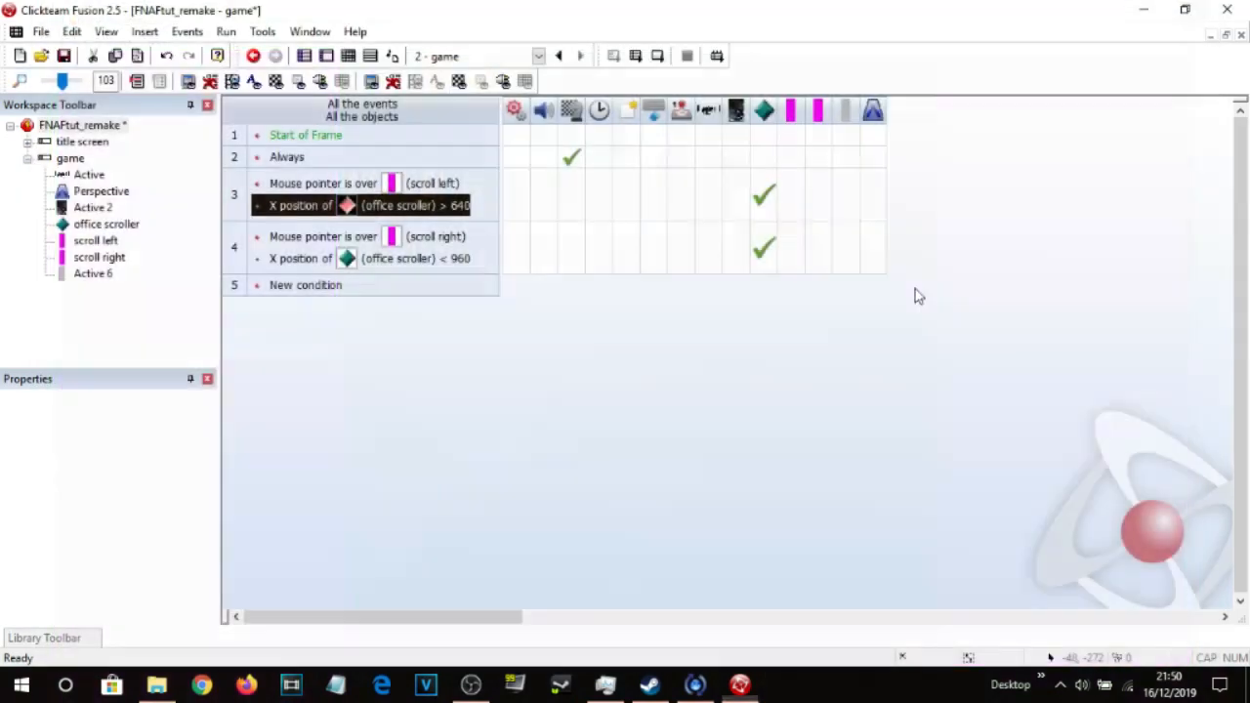
key("ctrl+s")
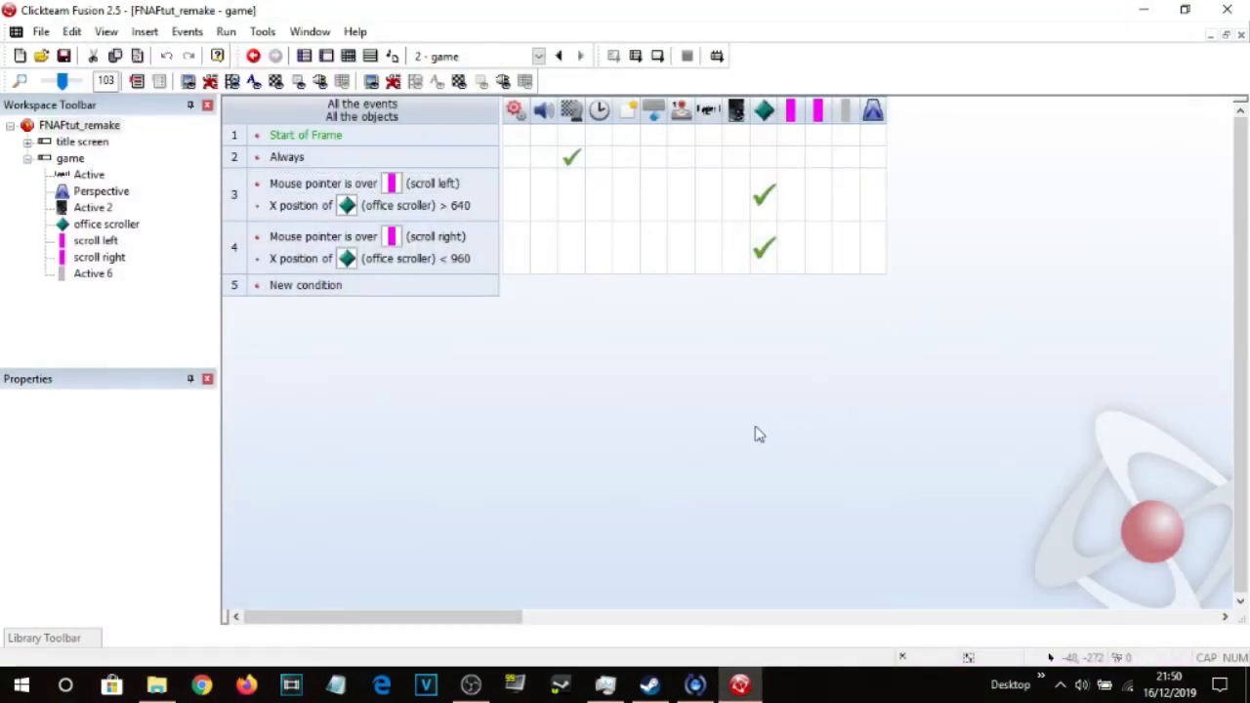
Turn off Visible at start for the office scroller, scroll left and scroll right objects in the frame editor, and test-run the frame.
left_click(326, 55)
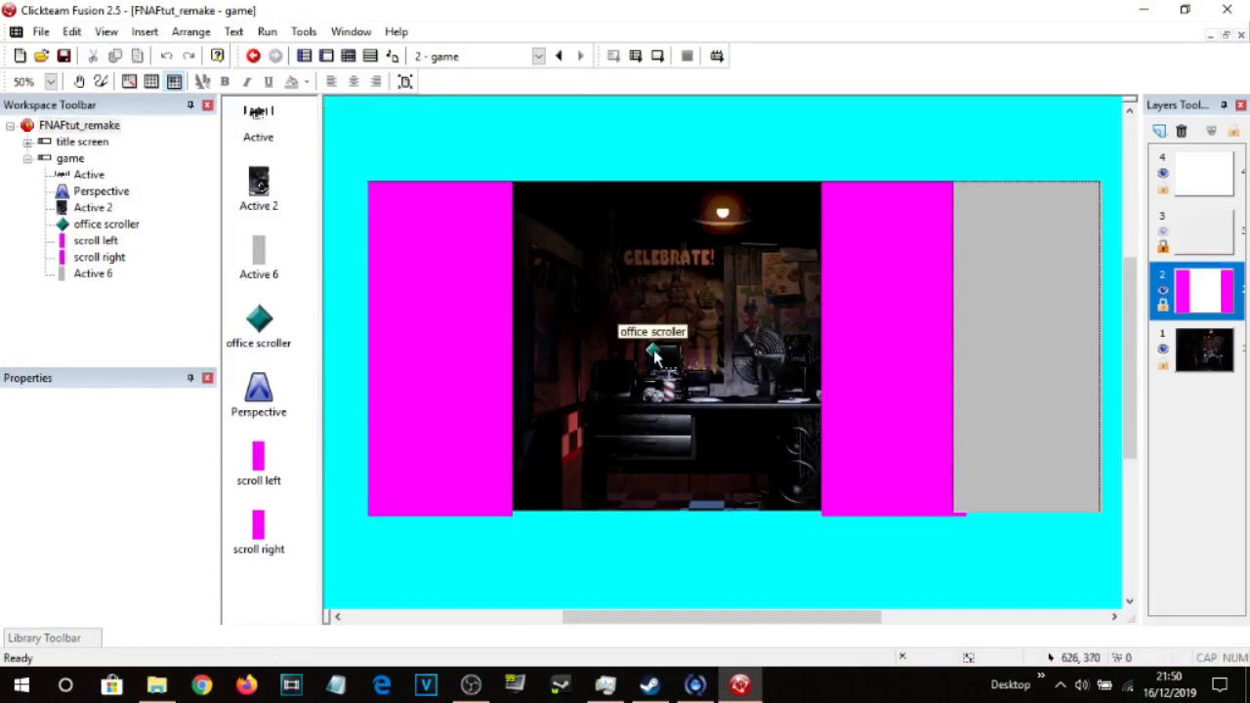
left_click(655, 353)
left_click(21, 406)
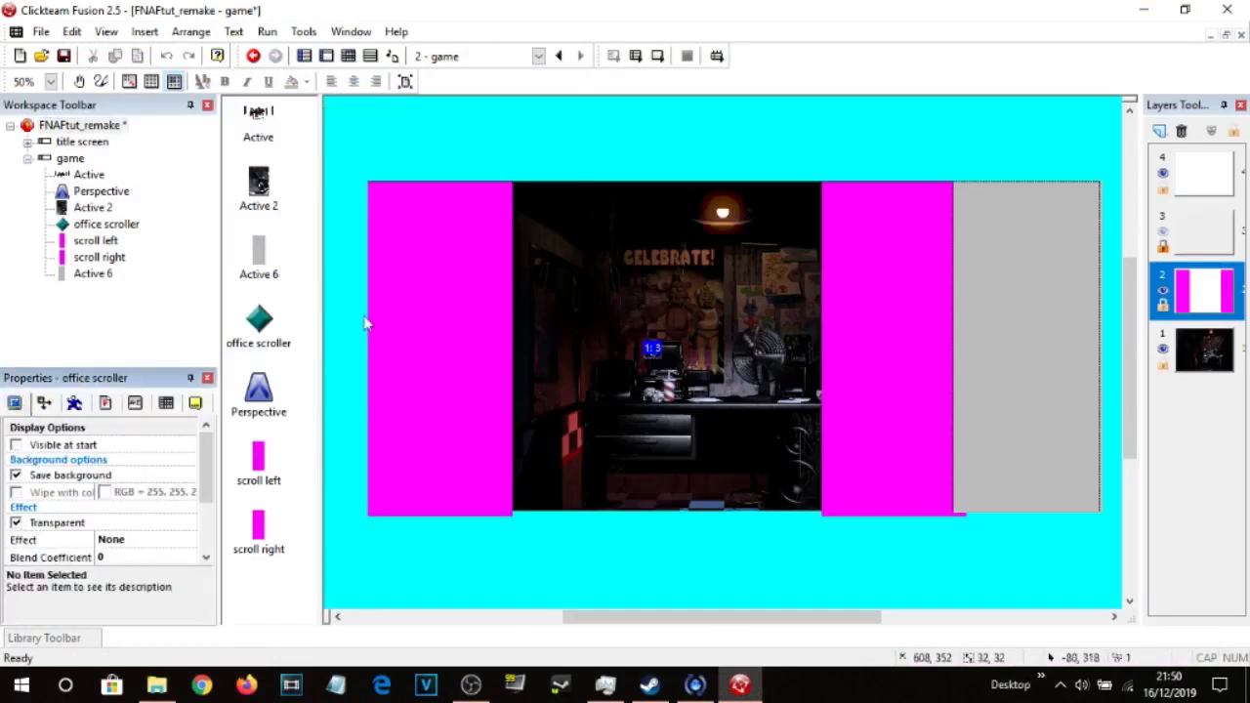
left_click(454, 290)
left_click(15, 445)
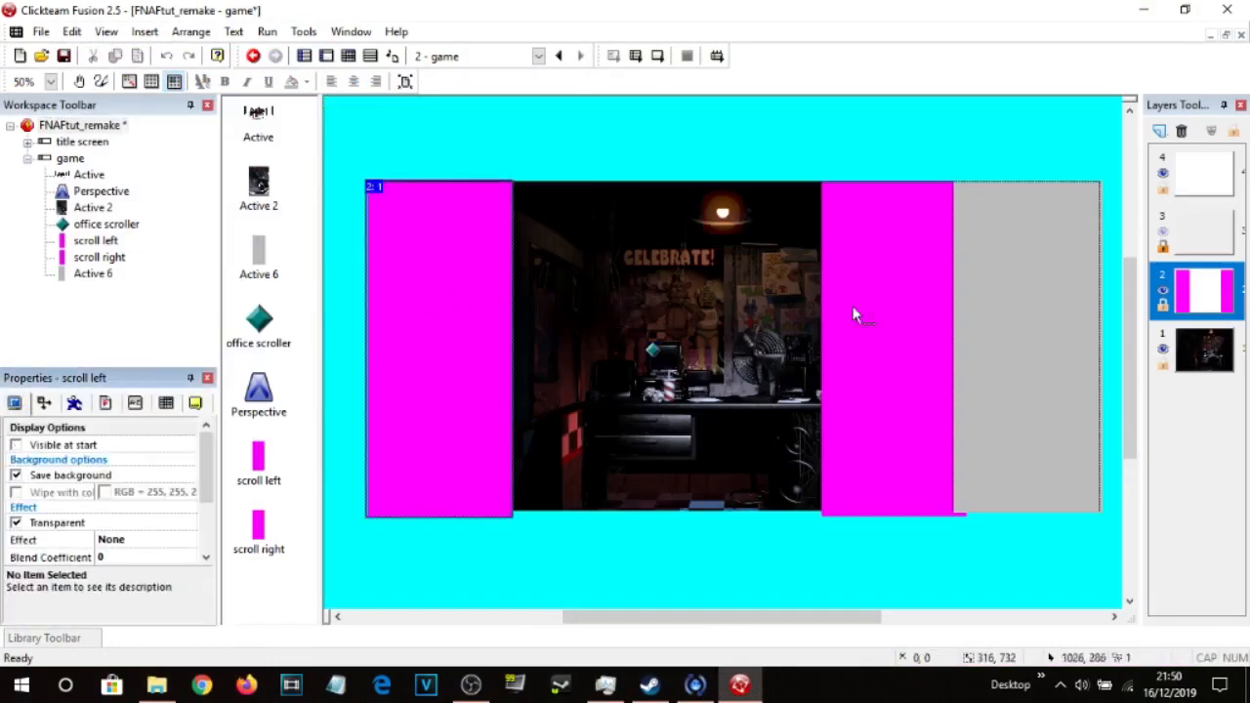
left_click(829, 324)
left_click(16, 446)
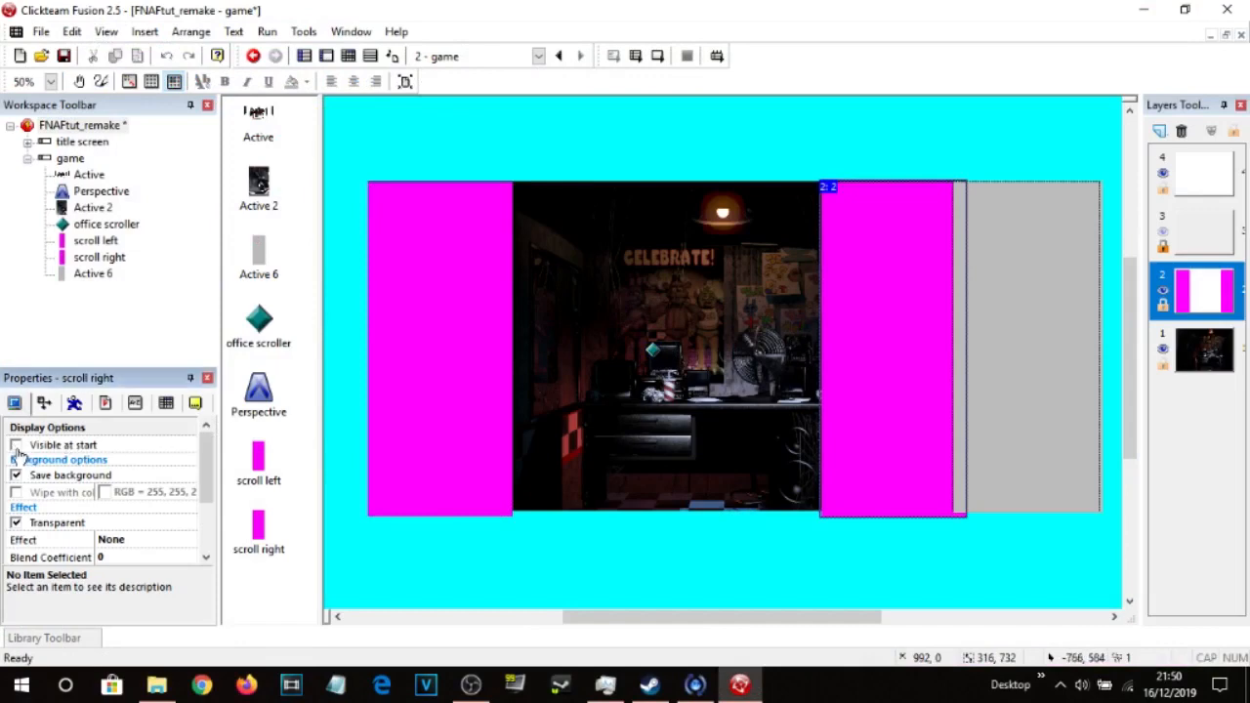
left_click(595, 158)
key("F7")
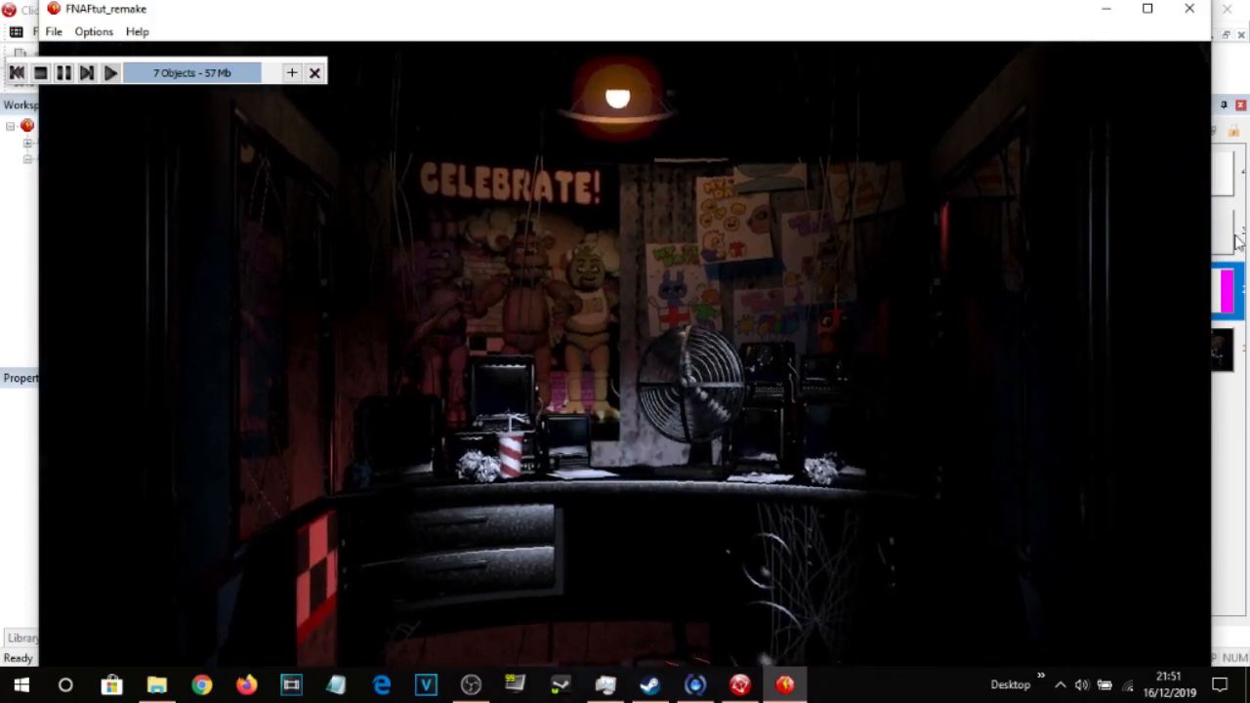
left_click(1190, 9)
Widen scroll right outward to about 446 px, stretch scroll left outward past the frame's edge, and test-run the frame.
left_click(889, 334)
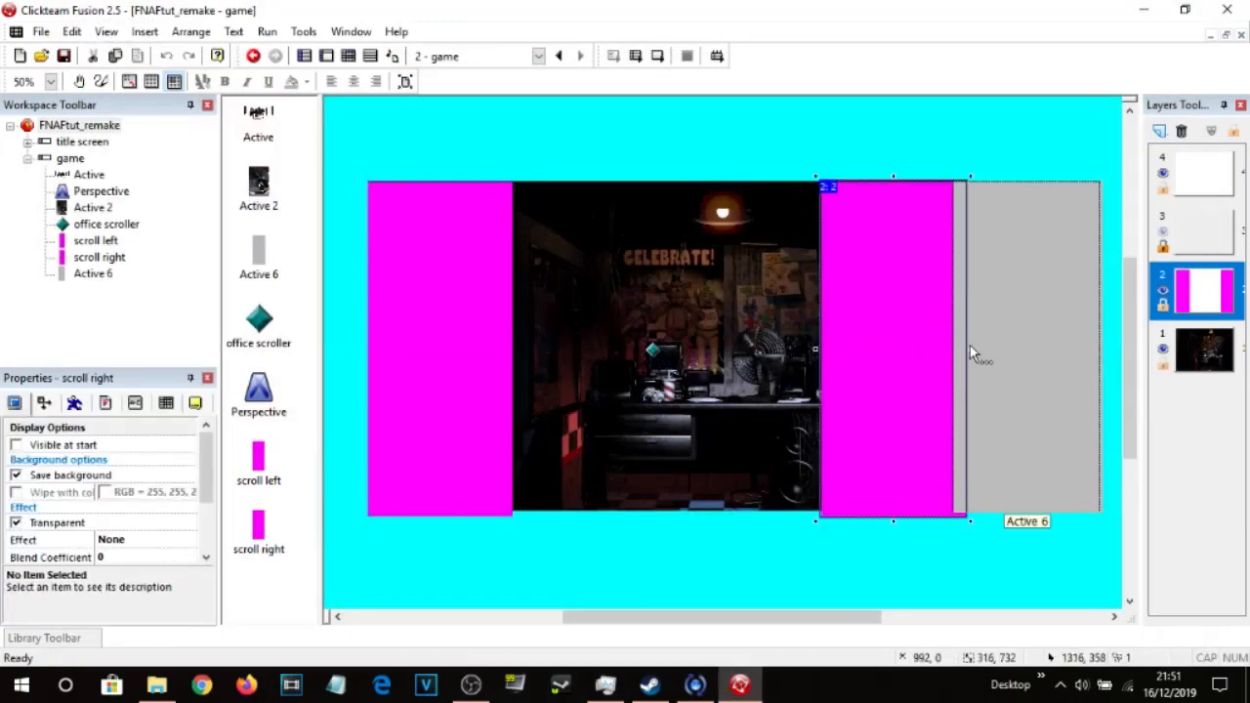
left_click_drag(970, 347, 1030, 349)
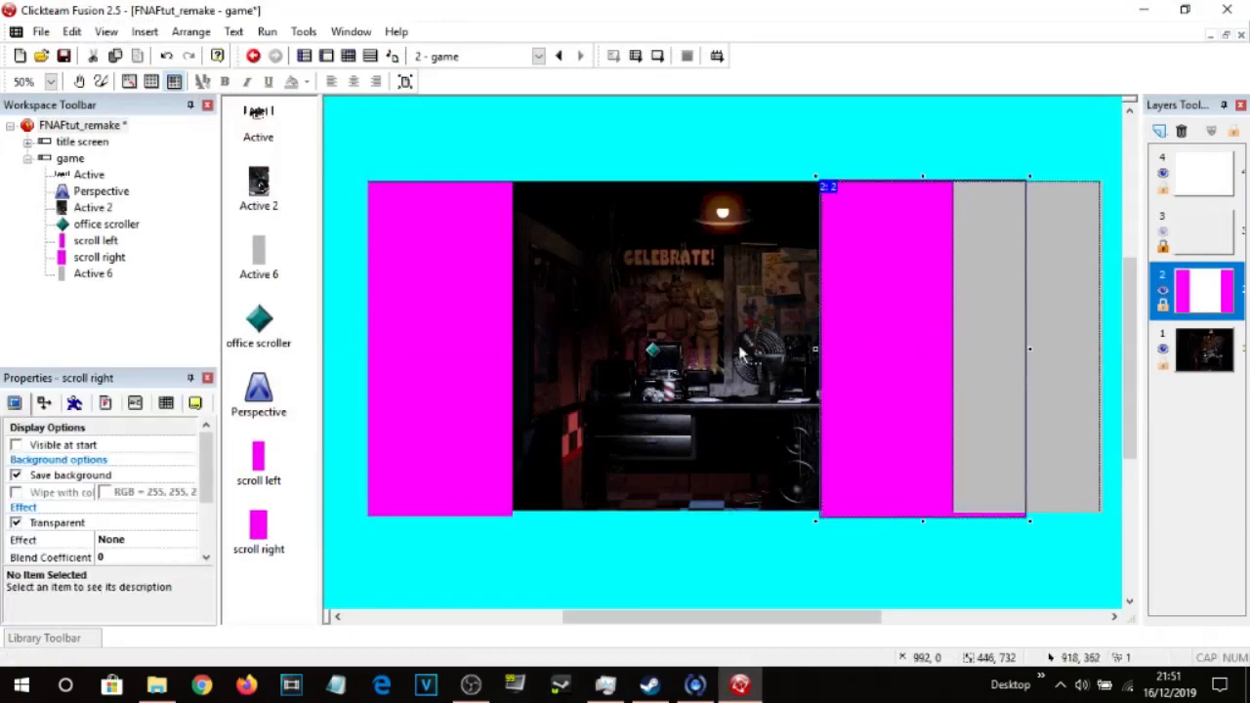
left_click(468, 346)
middle_click_drag(498, 538, 575, 533)
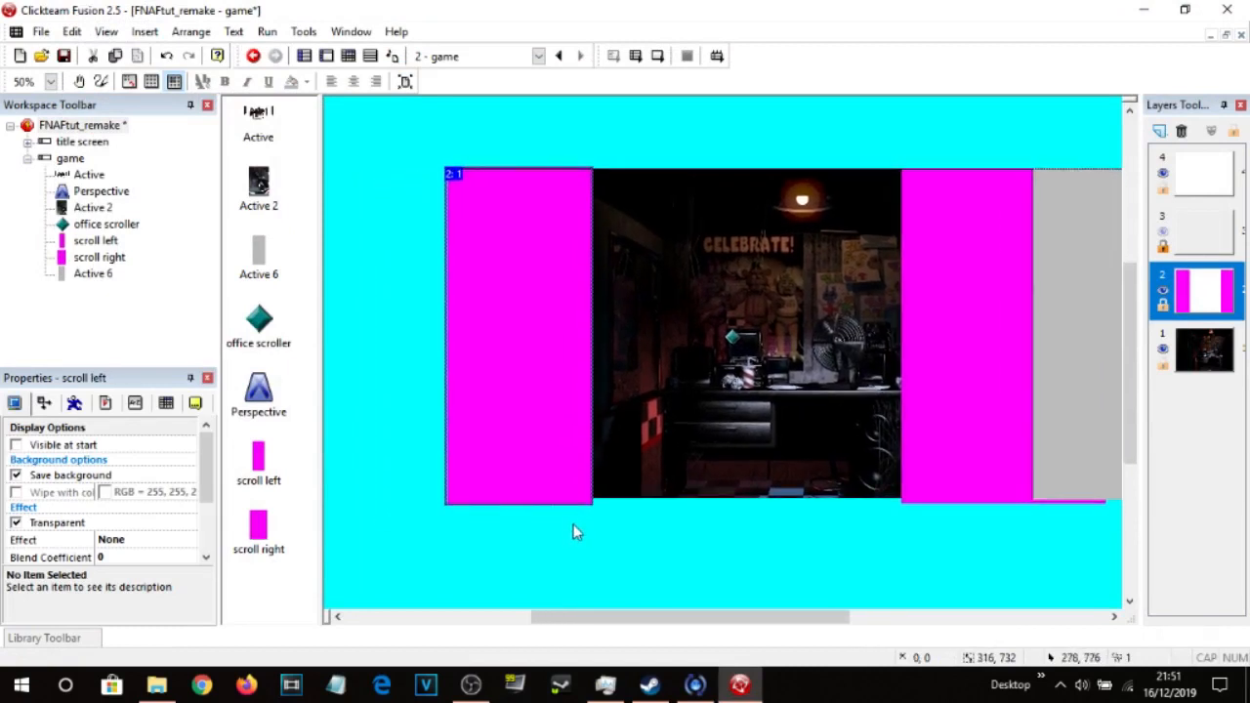
left_click_drag(443, 338, 381, 343)
left_click(522, 139)
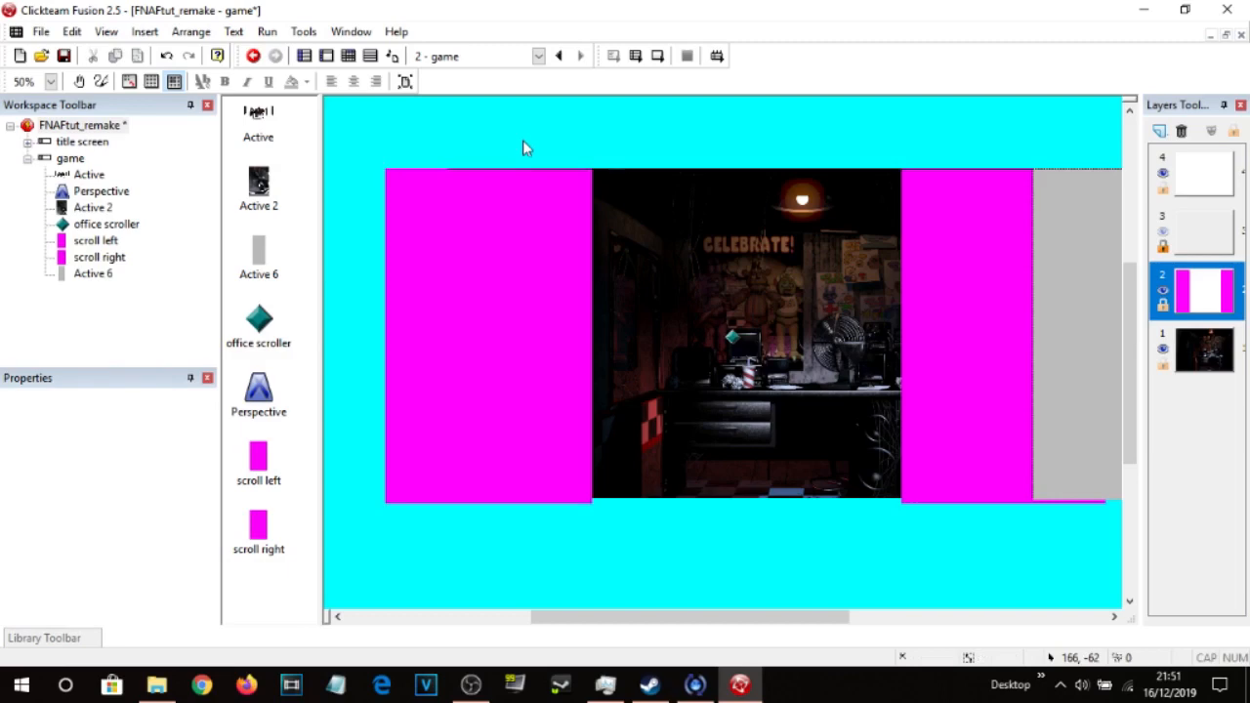
key("F7")
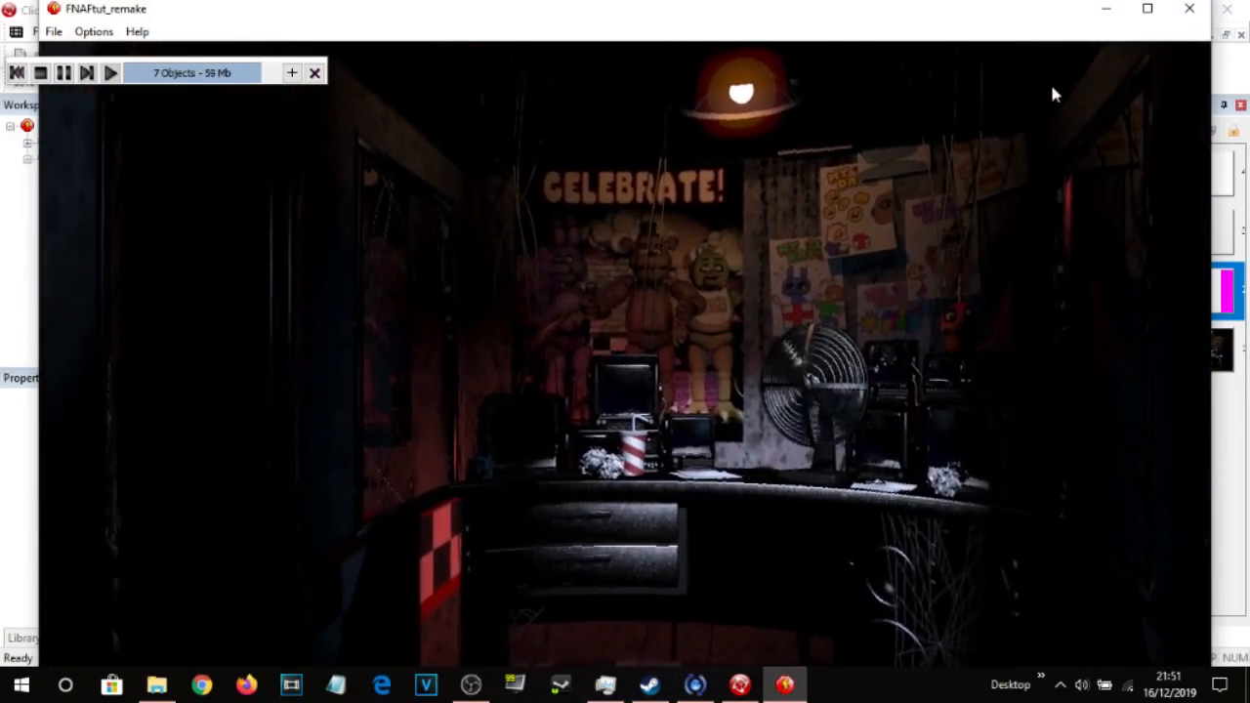
left_click(1189, 8)
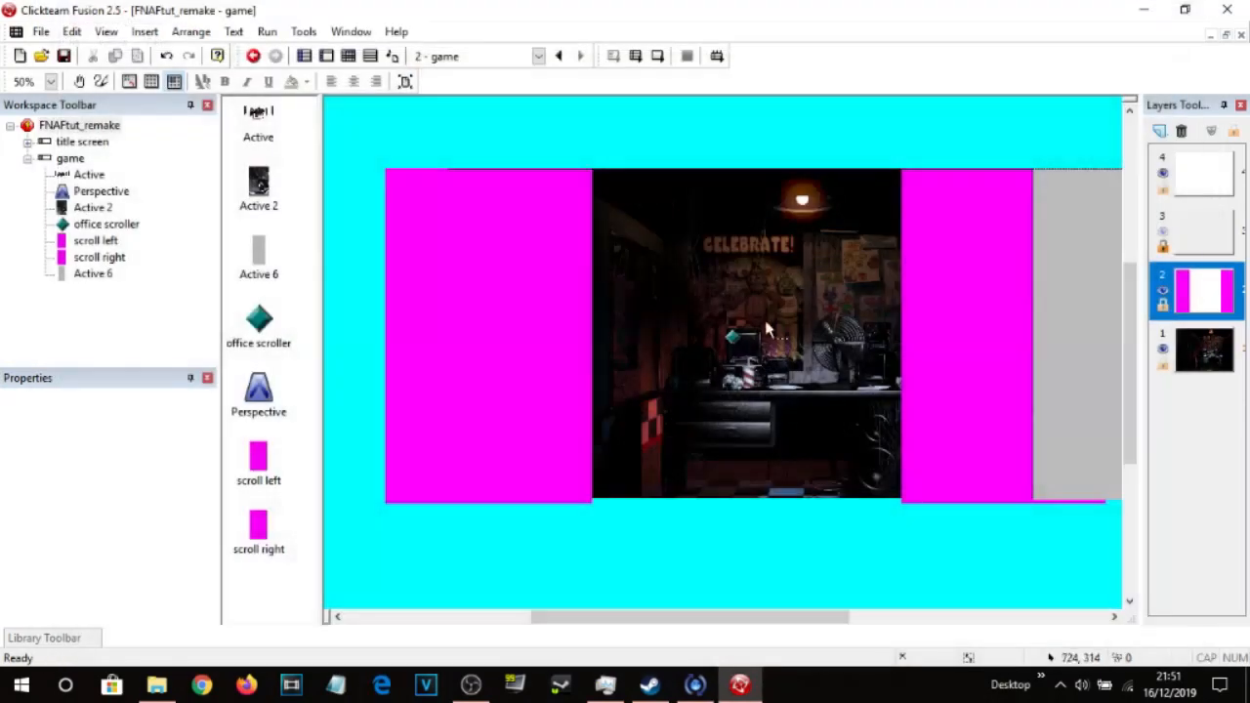
Hide layer 2, move the office scroller object from layer 1 onto it, and lock layer 2.
left_click(1197, 350)
left_click(1162, 291)
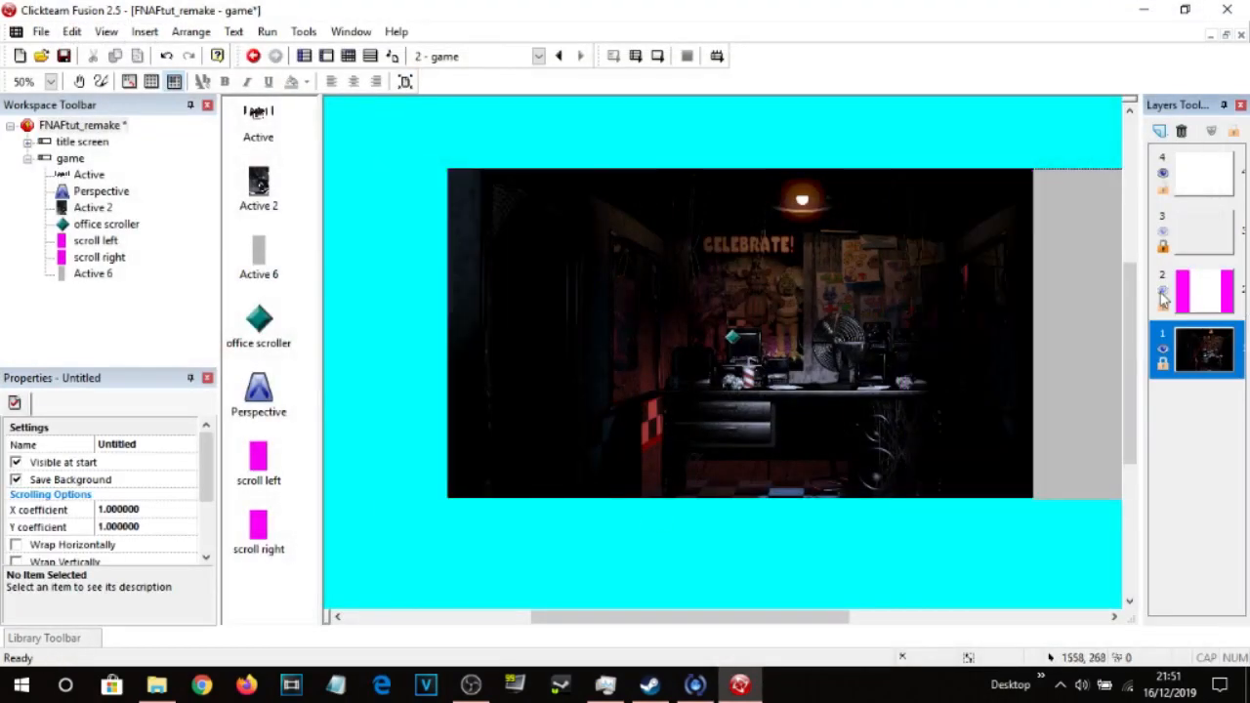
left_click(738, 340)
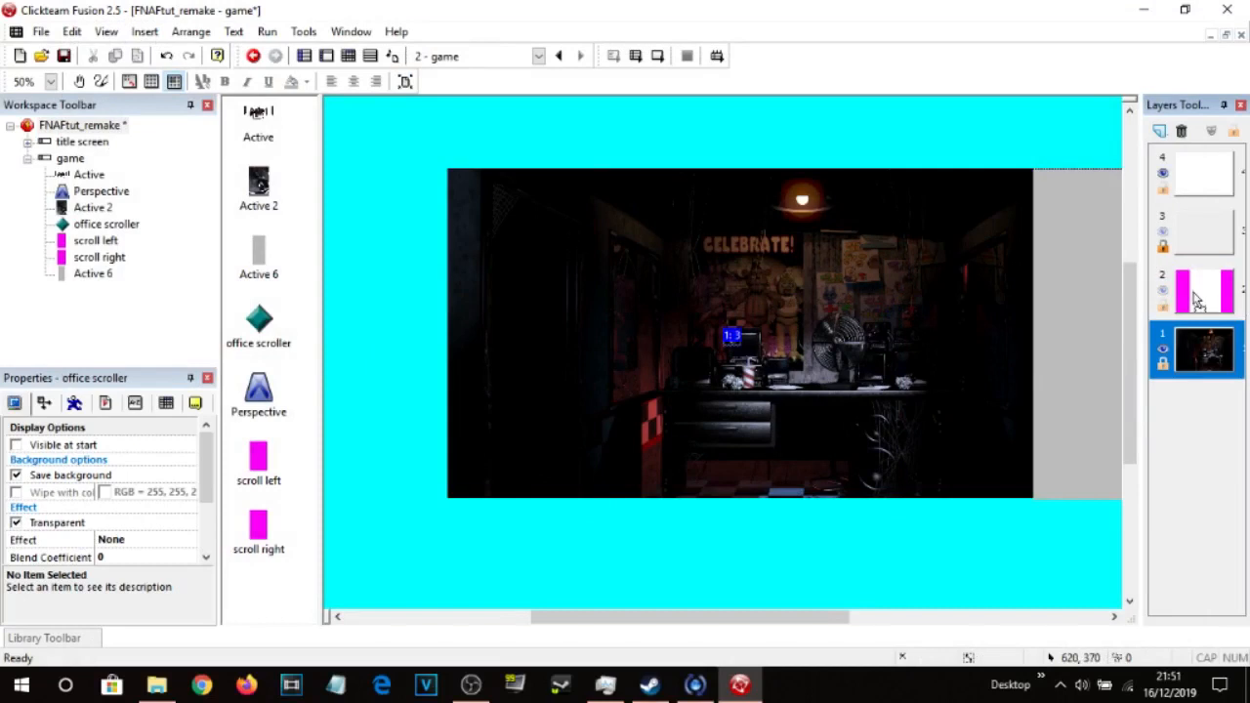
left_click(1164, 308)
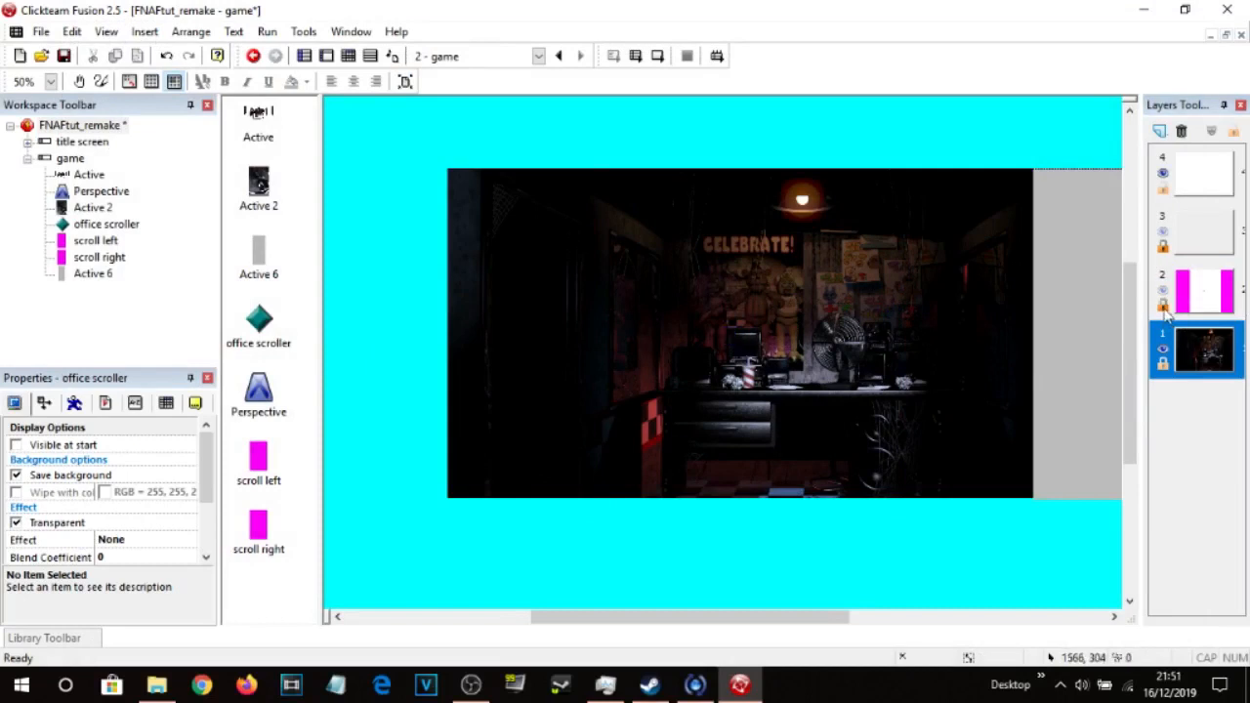
key("F7")
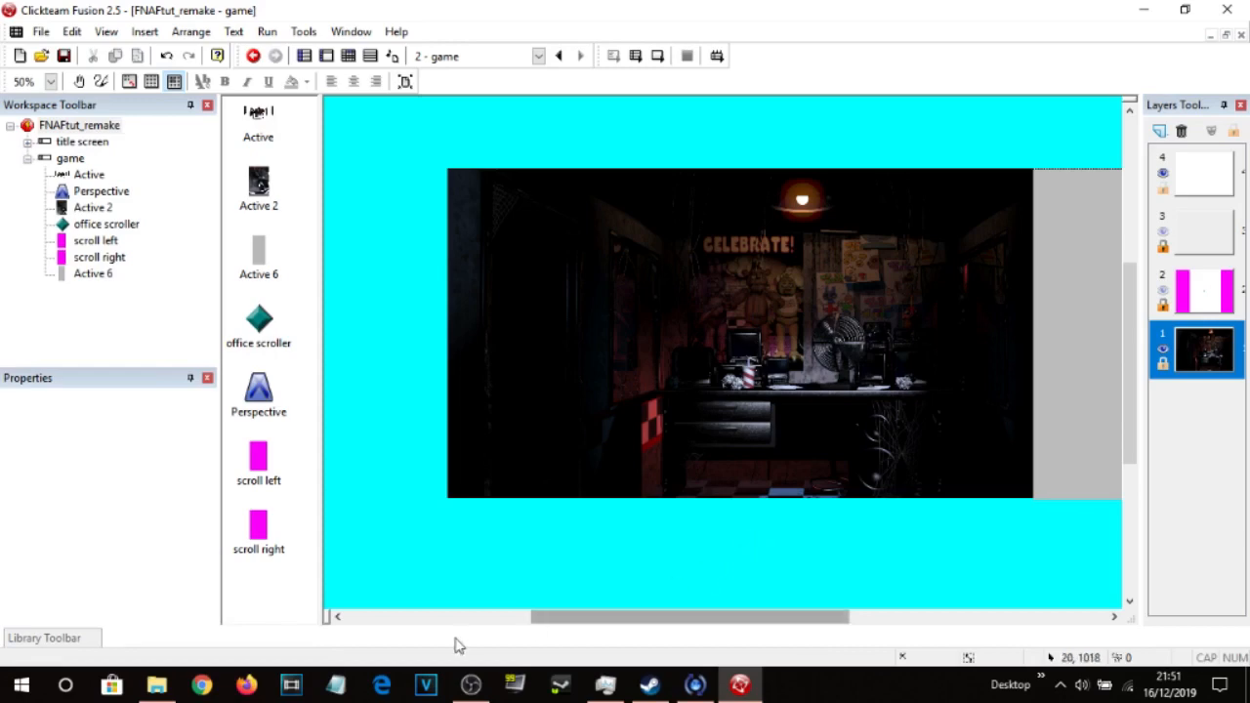
left_click(471, 687)
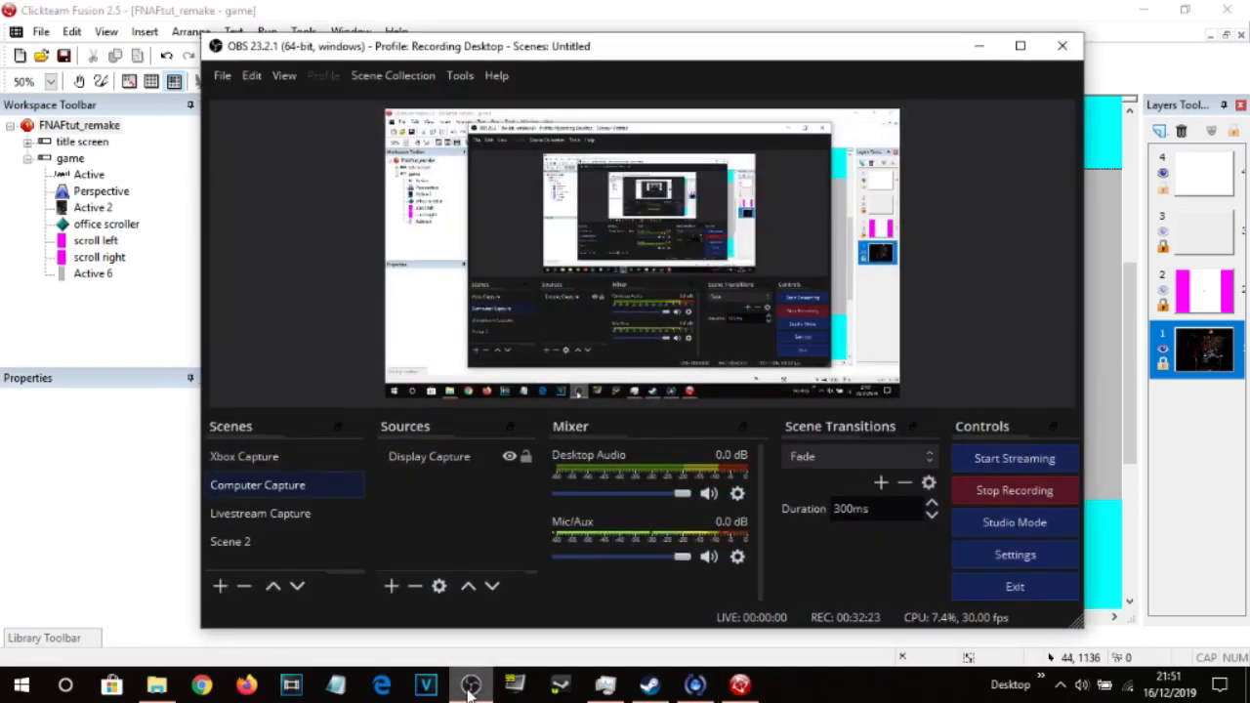
left_click(471, 687)
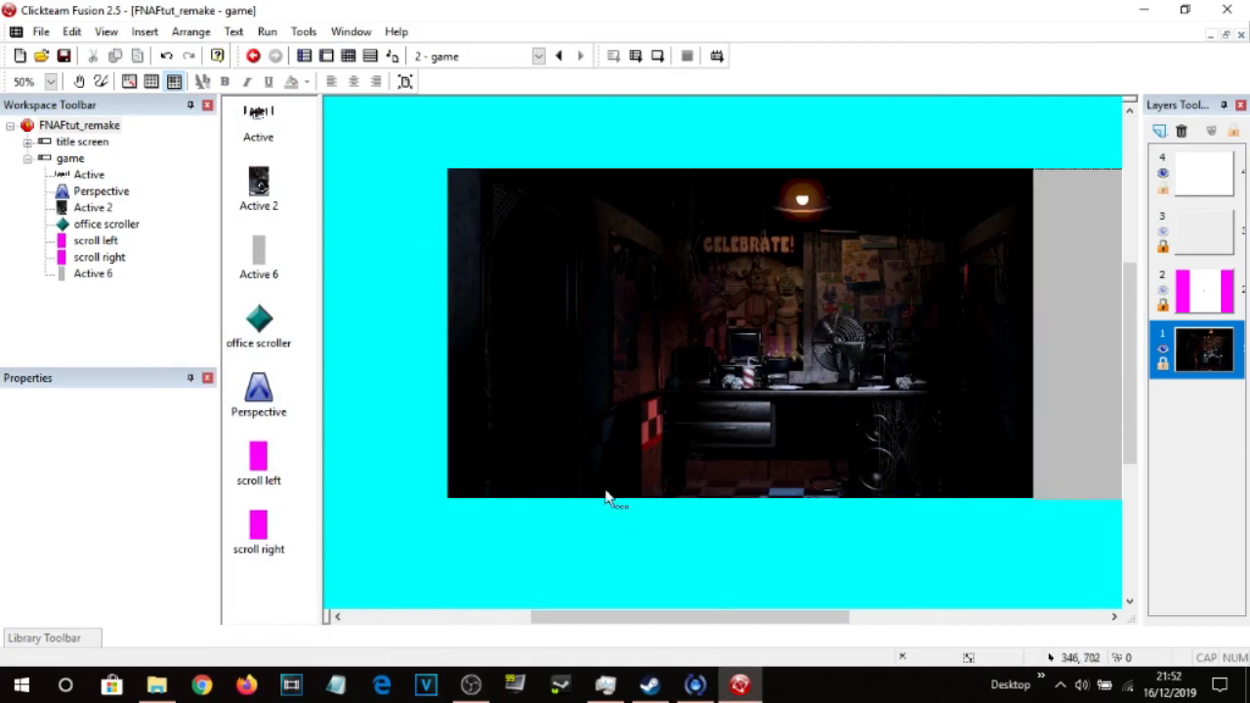
Switch to File Explorer and open the Stage folder inside the Cams folder of the FNAF textures.
middle_click_drag(801, 523, 748, 523)
left_click(155, 687)
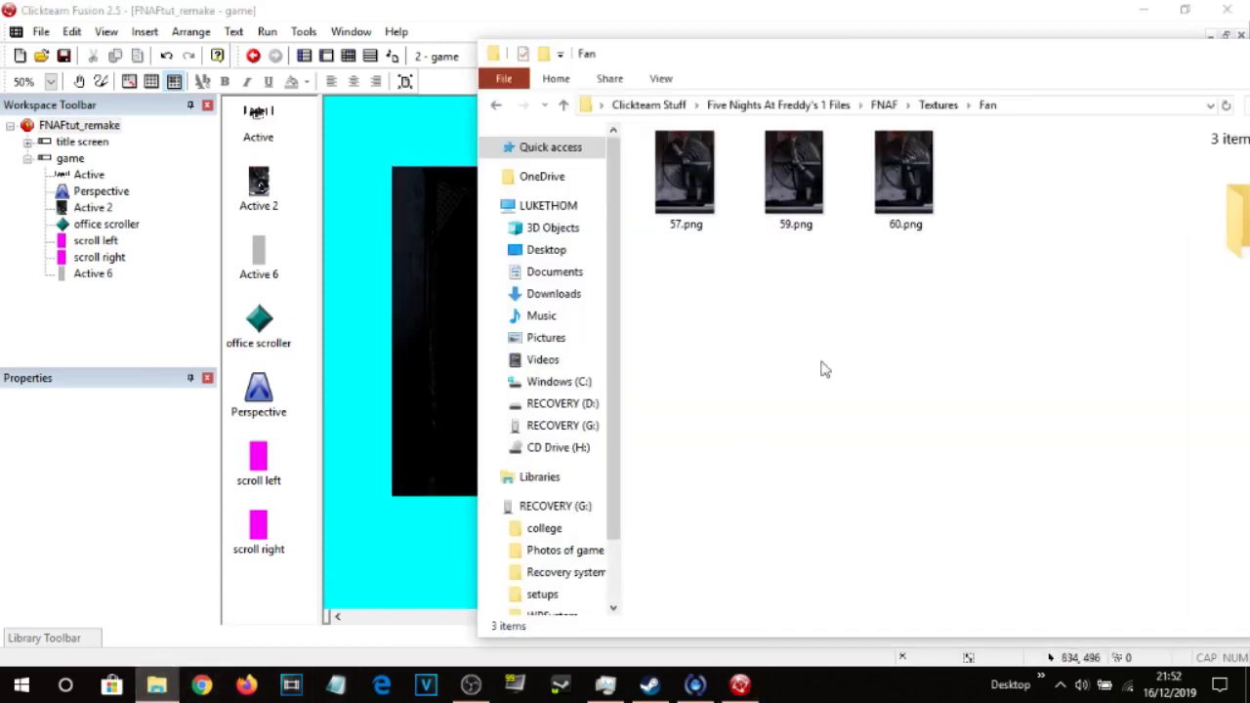
left_click(497, 106)
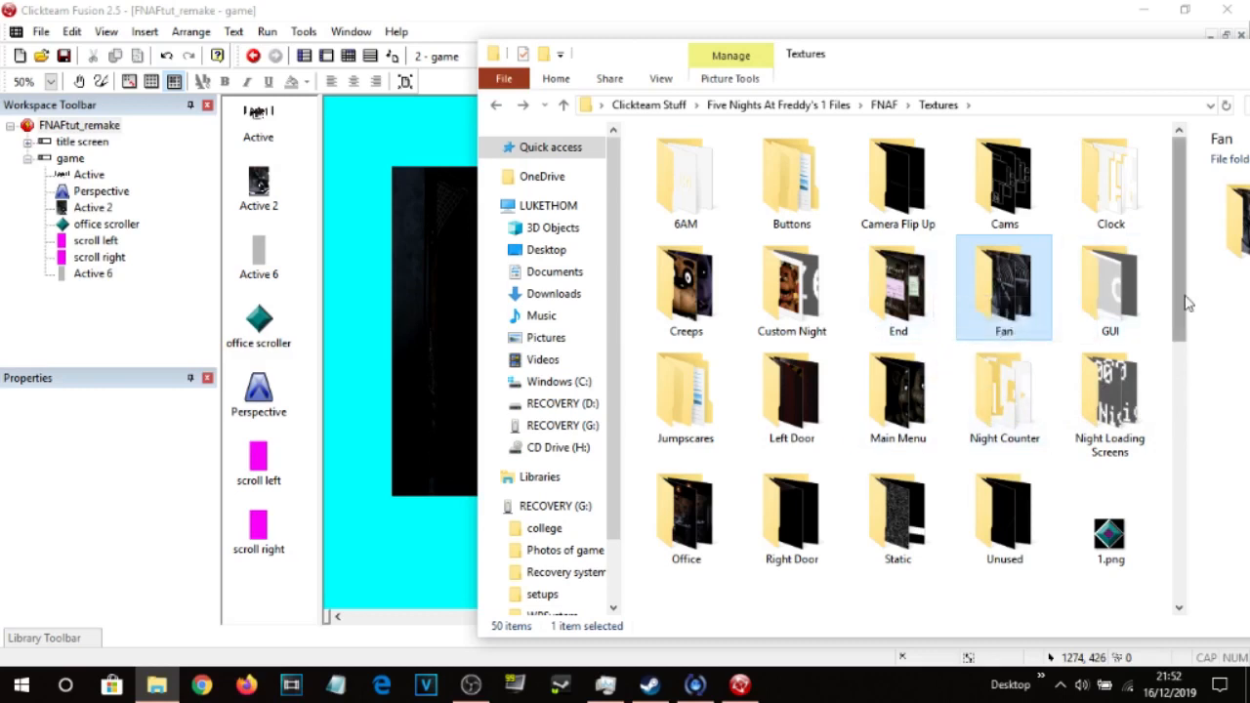
double_click(1023, 199)
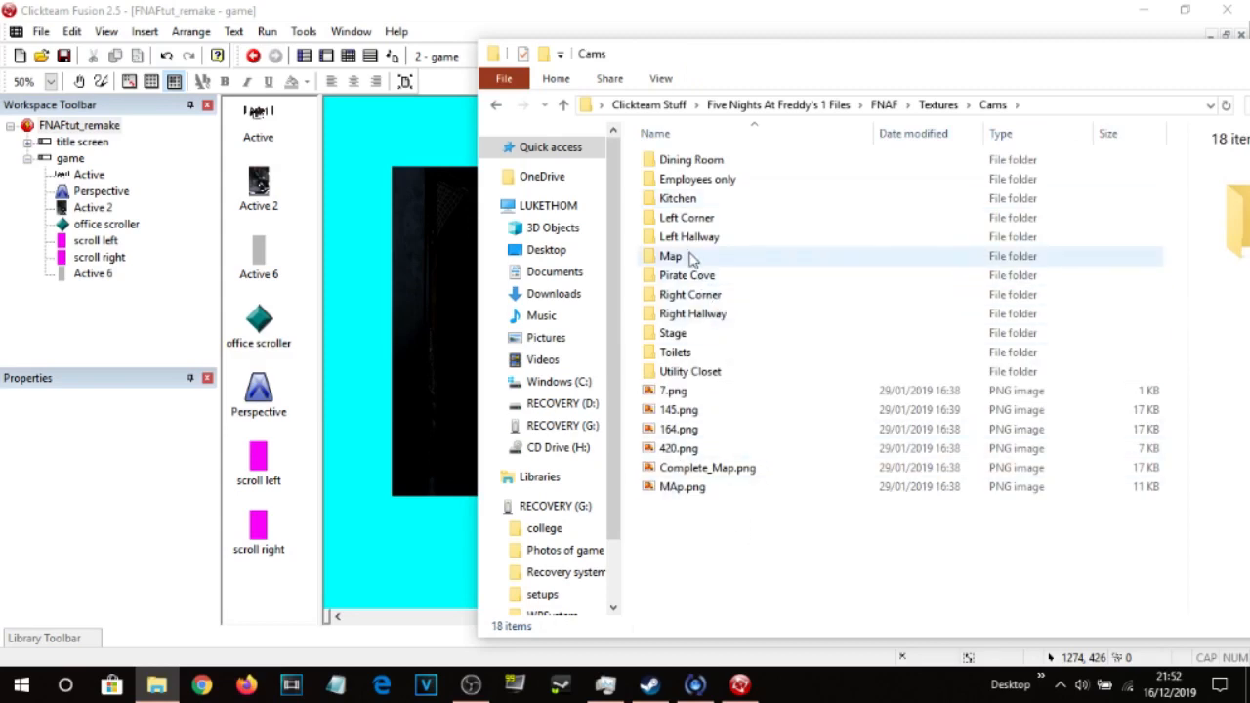
double_click(676, 333)
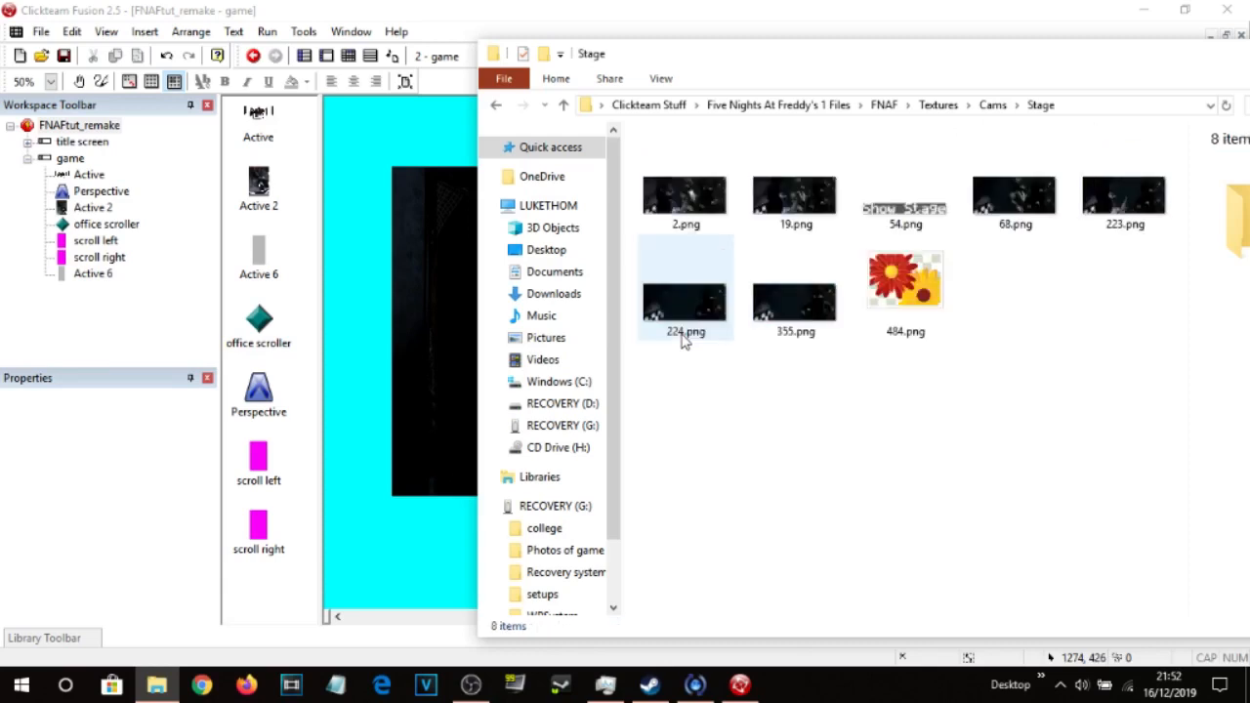
Bring the stage camera picture 19.png into the game frame of Clickteam Fusion as a new Active object covering the office.
left_click_drag(795, 200, 425, 298)
left_click(367, 37)
double_click(297, 108)
left_click(686, 389)
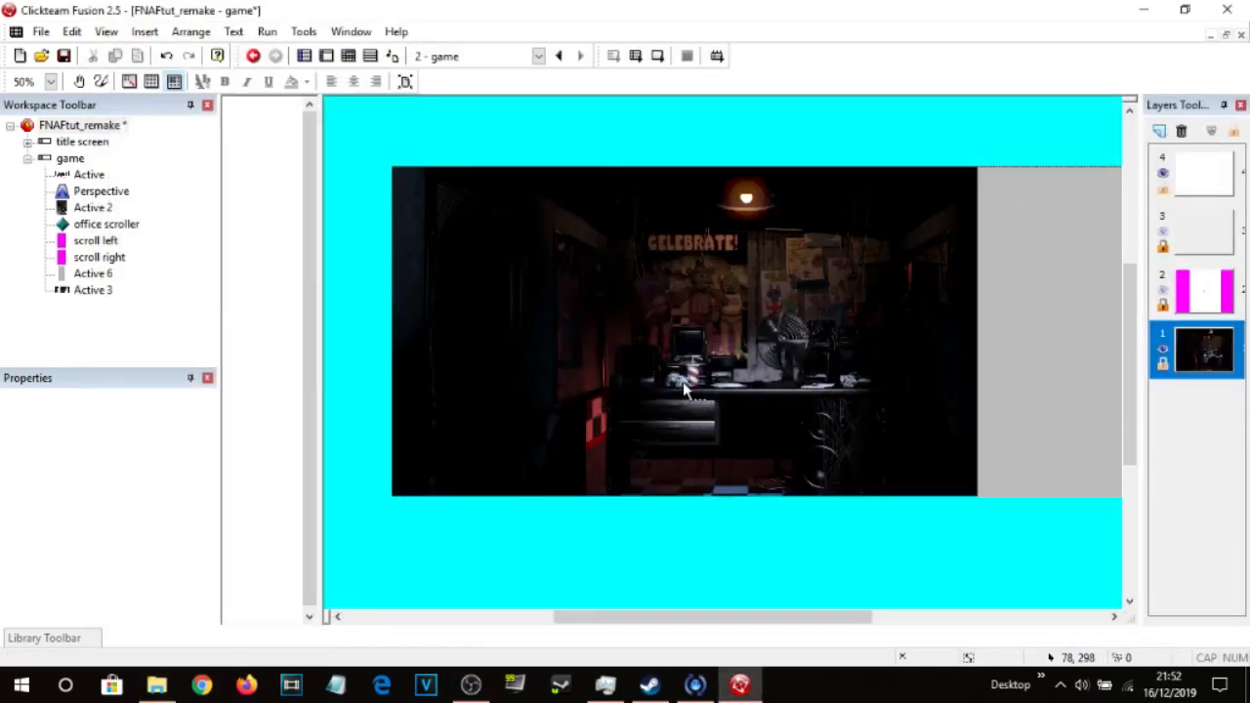
left_click(697, 561)
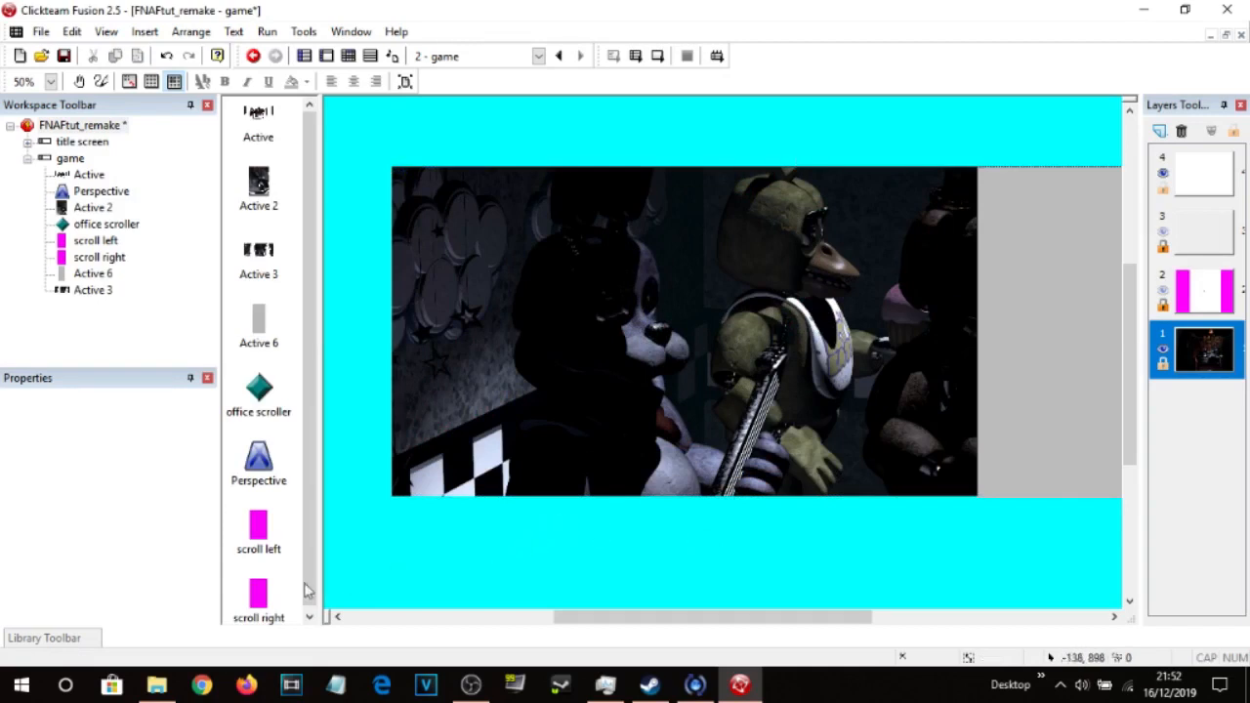
Return to File Explorer, examine Complete_Map.png in the Cams folder, and look through the images in its Map folder.
left_click(156, 686)
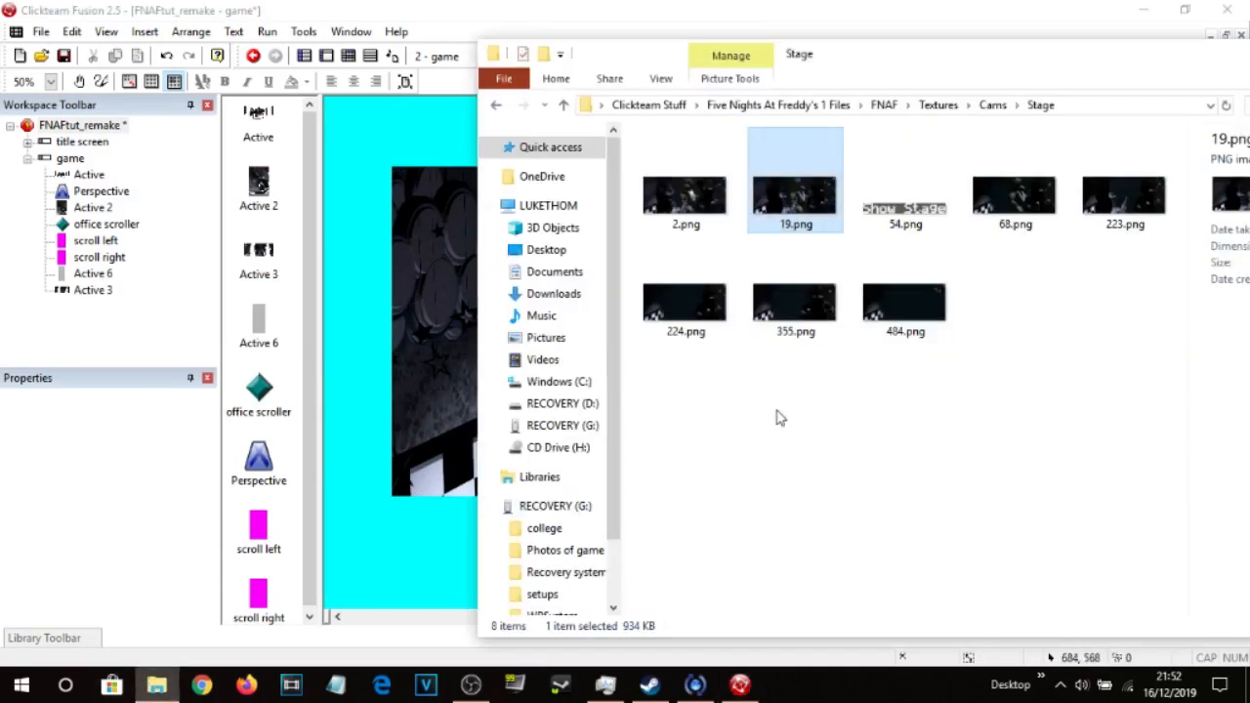
left_click(497, 106)
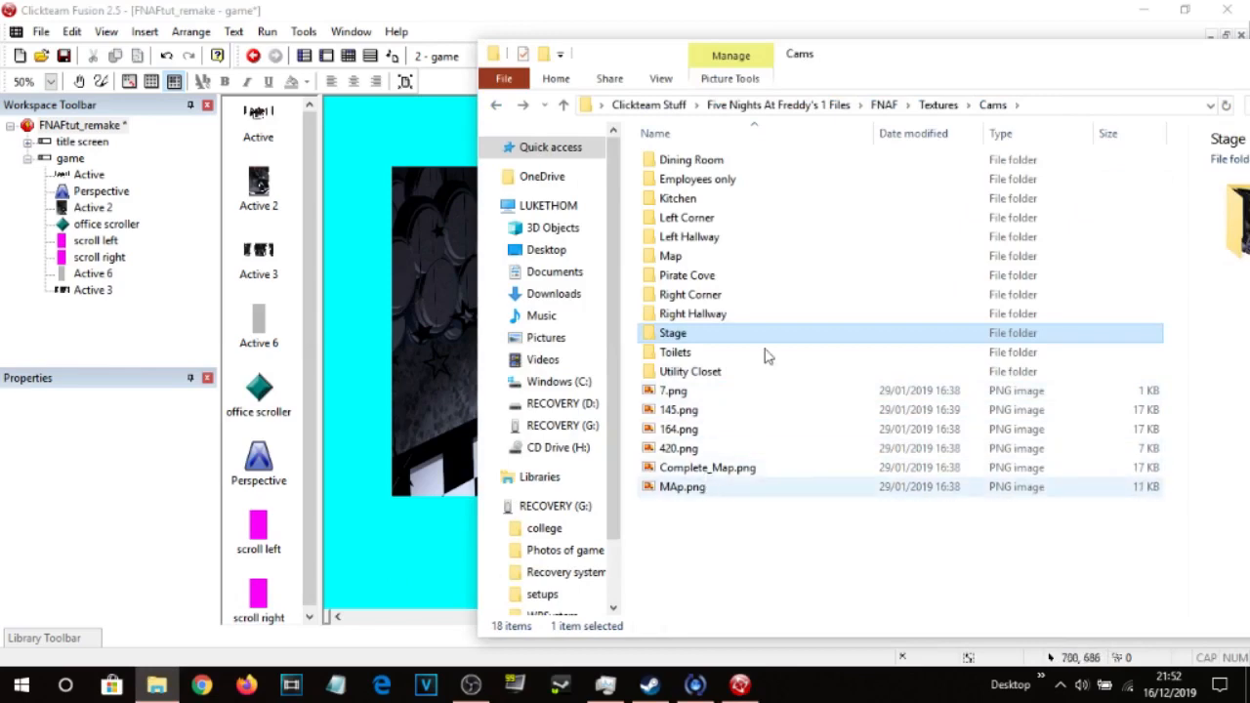
left_click_drag(843, 61, 542, 72)
left_click(435, 479)
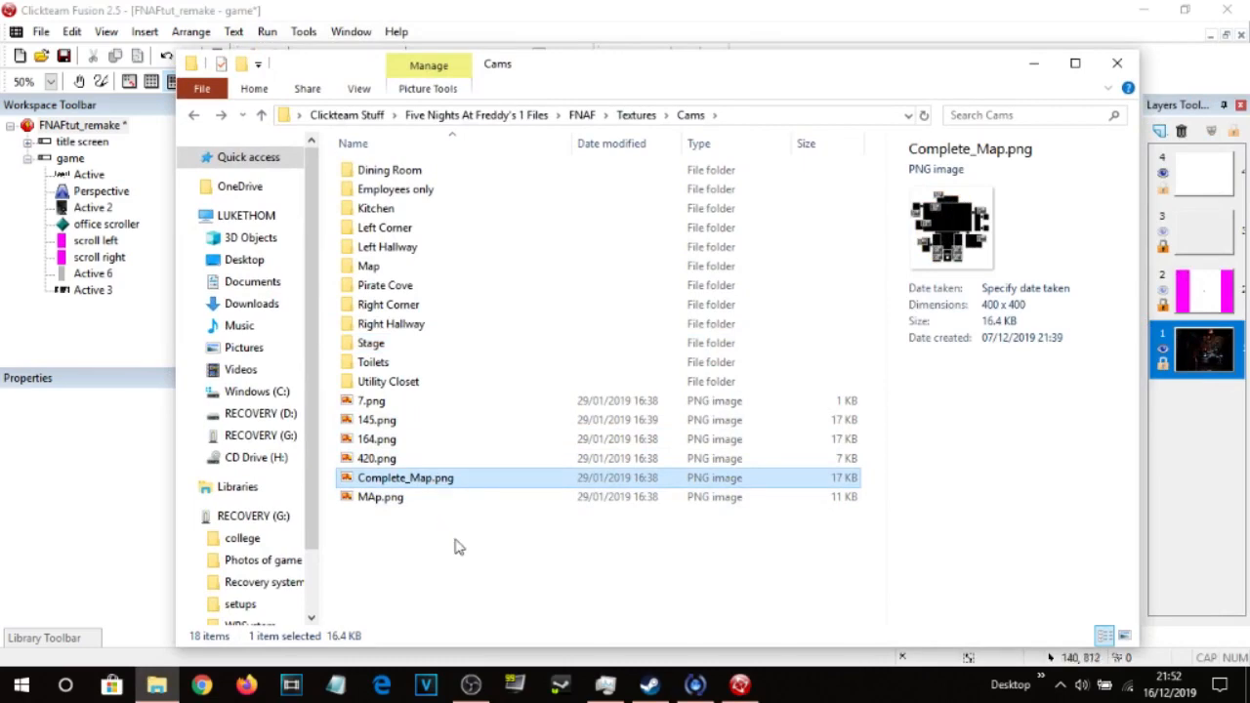
left_click_drag(536, 65, 690, 67)
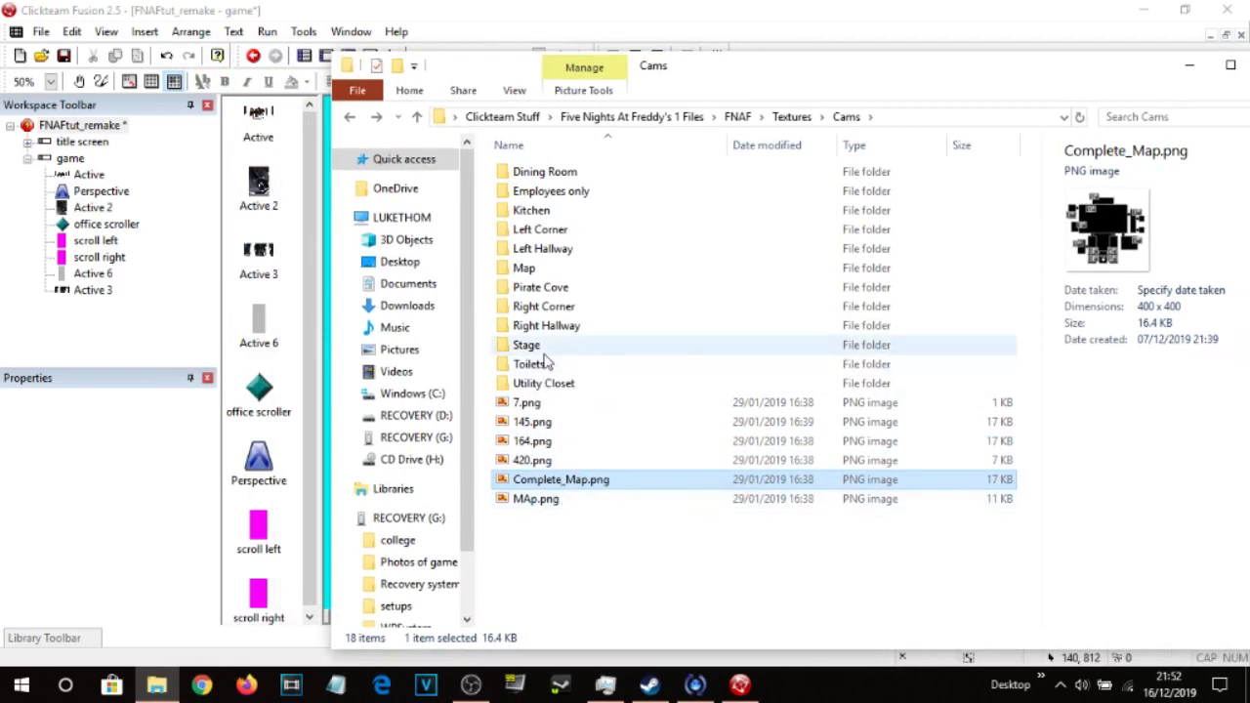
double_click(540, 271)
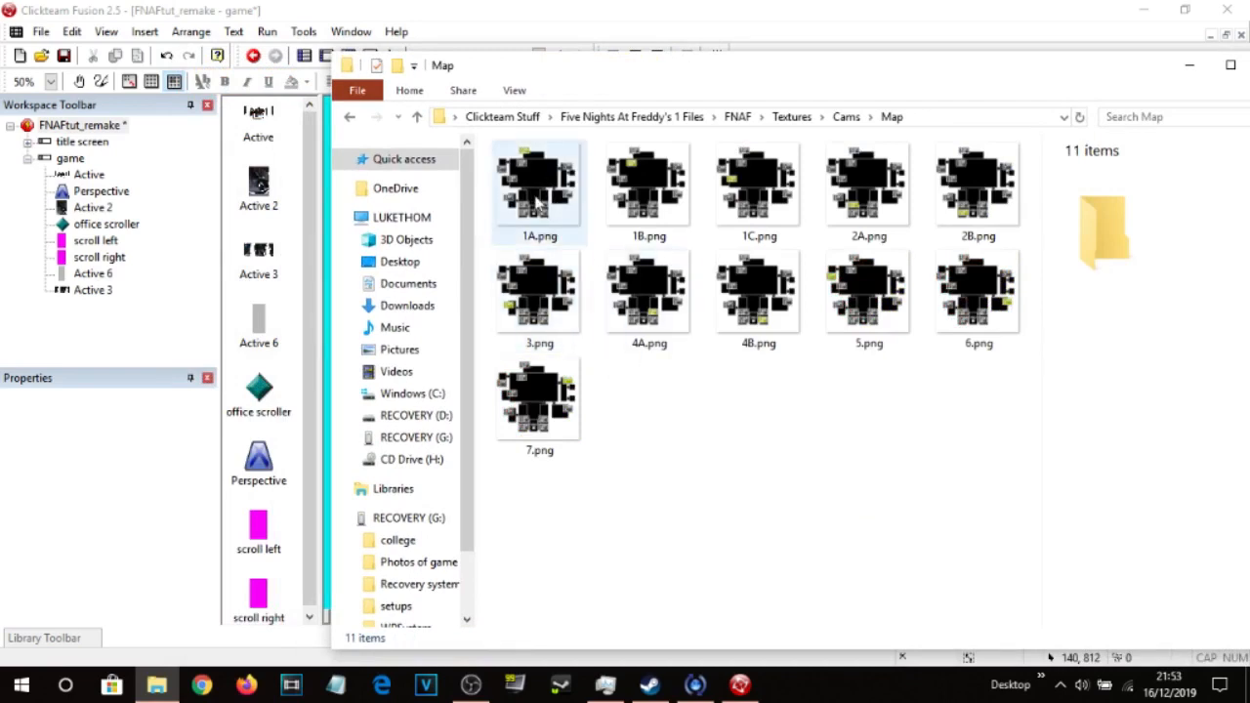
left_click_drag(692, 75, 836, 83)
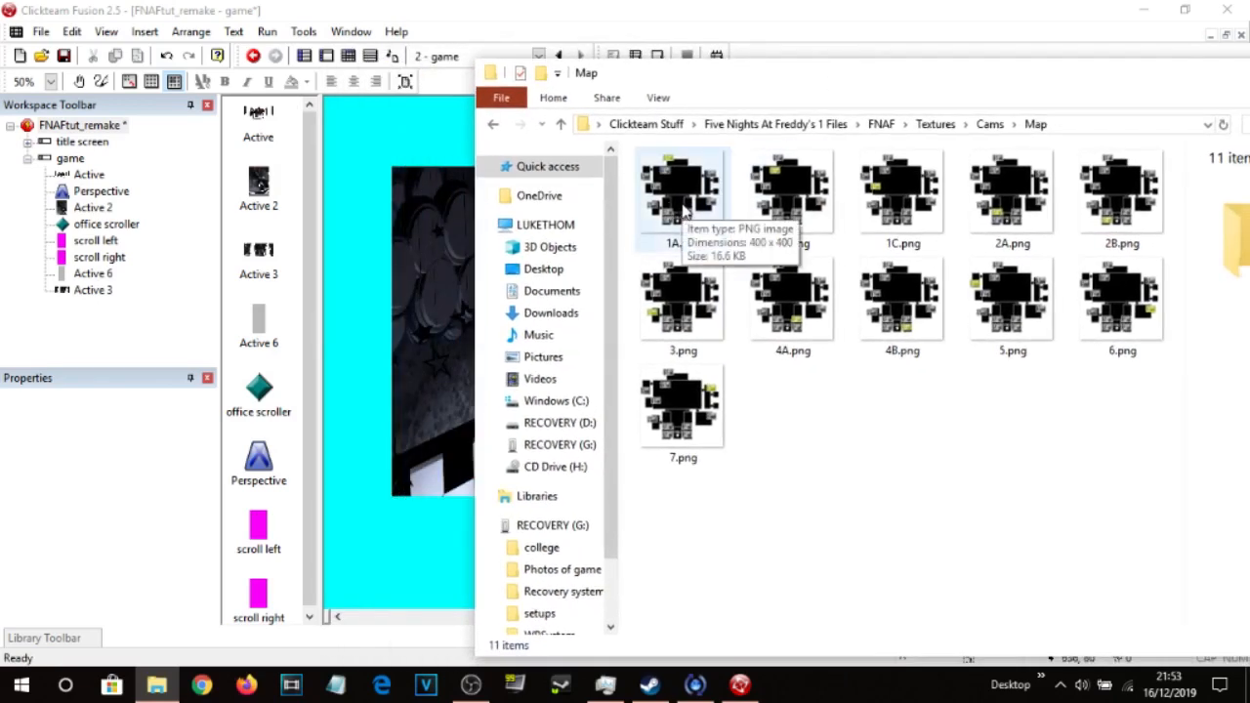
Insert a new Active object above the office in the Clickteam Fusion game frame and open it in the image editor.
double_click(422, 142)
double_click(293, 101)
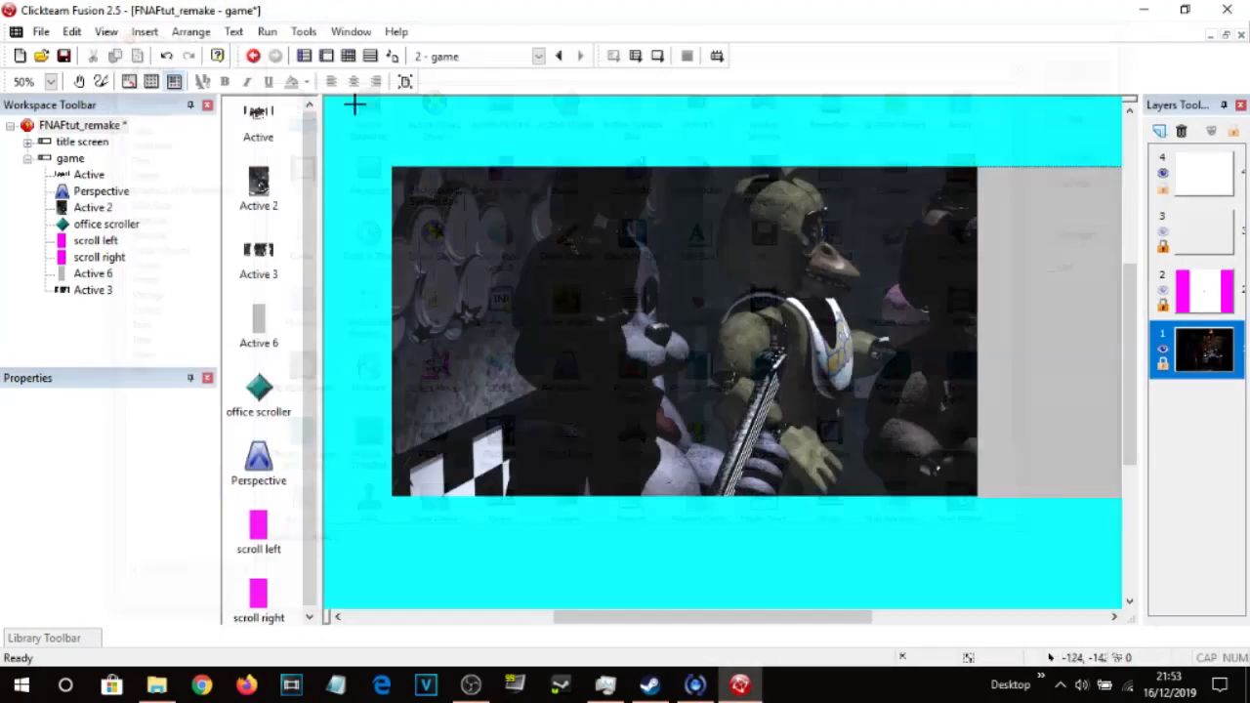
left_click(465, 127)
double_click(466, 127)
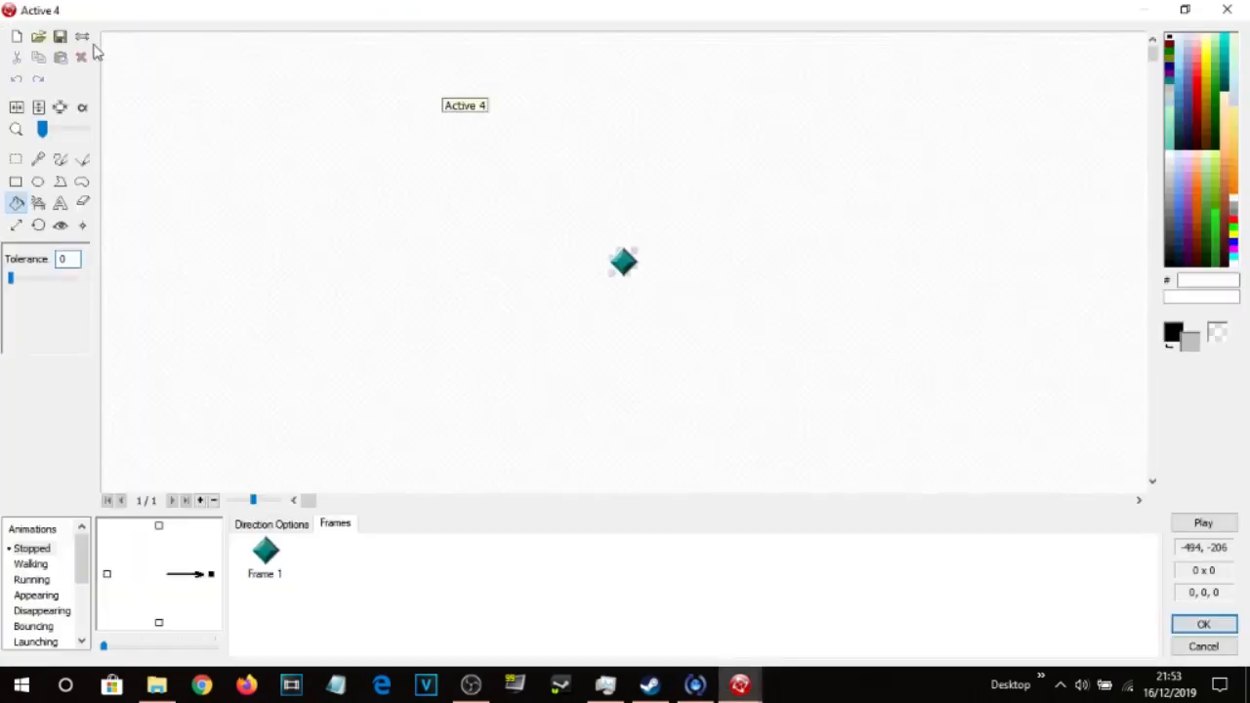
Import 1A.png from the Cams > Map textures folder as the new object's image with the default import options, and accept the edit.
left_click(39, 37)
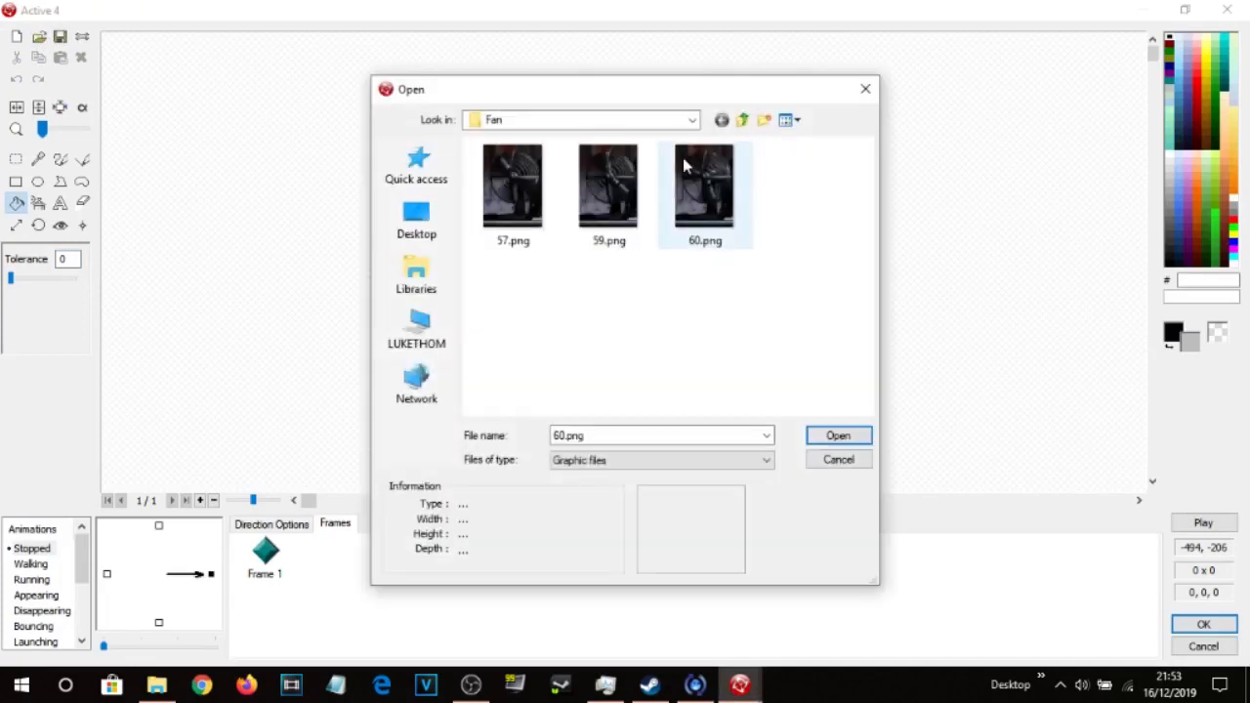
left_click(742, 120)
mouse_move(867, 184)
left_mouse_down()
mouse_move(869, 226)
mouse_move(864, 201)
left_mouse_up()
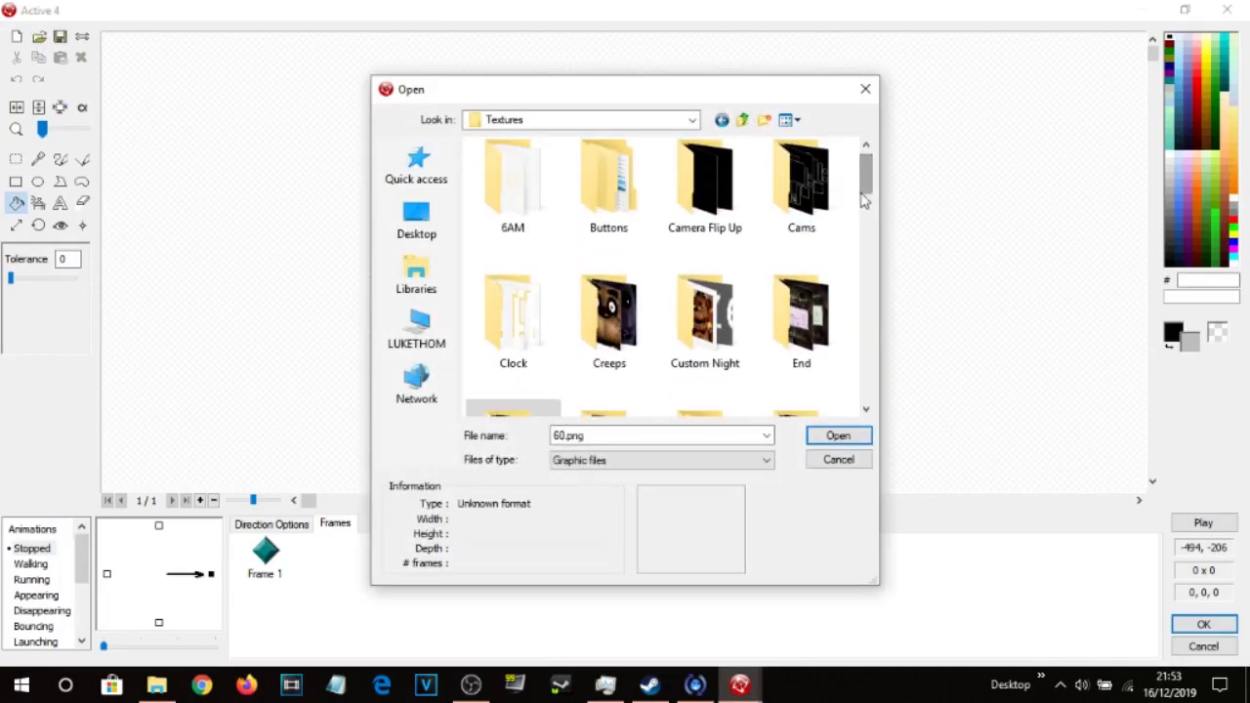
double_click(801, 184)
double_click(501, 255)
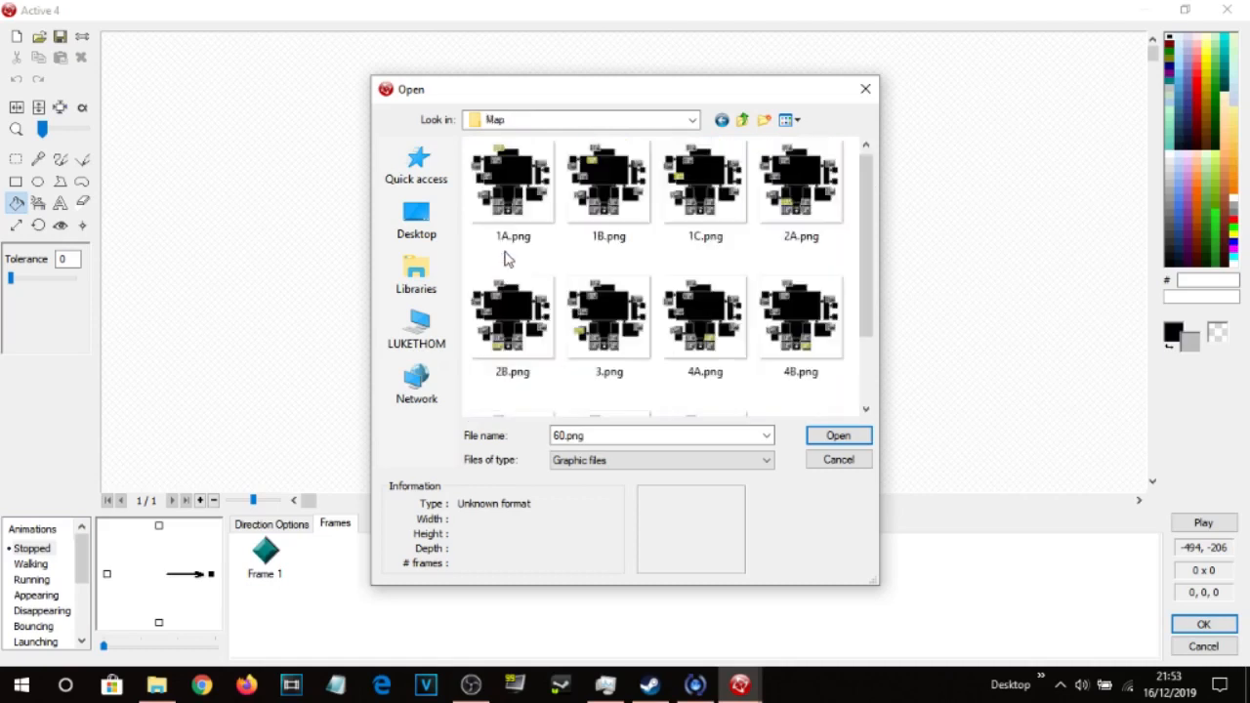
left_click(528, 196)
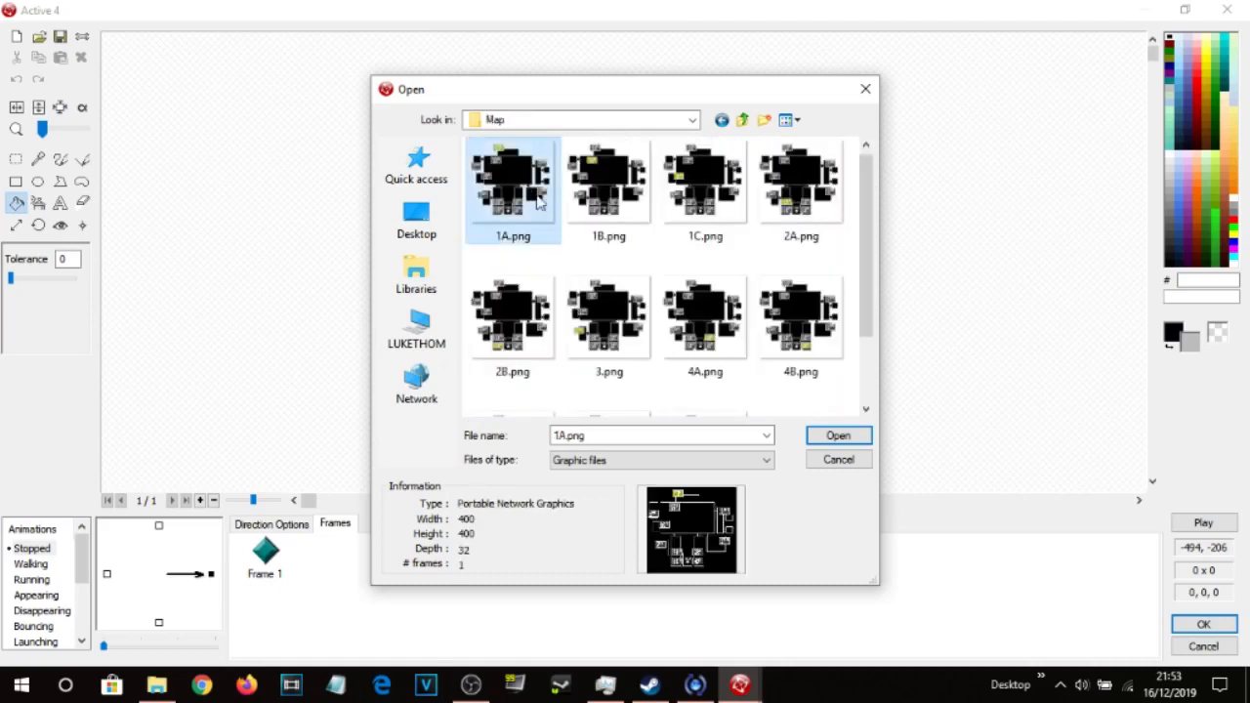
left_click(834, 436)
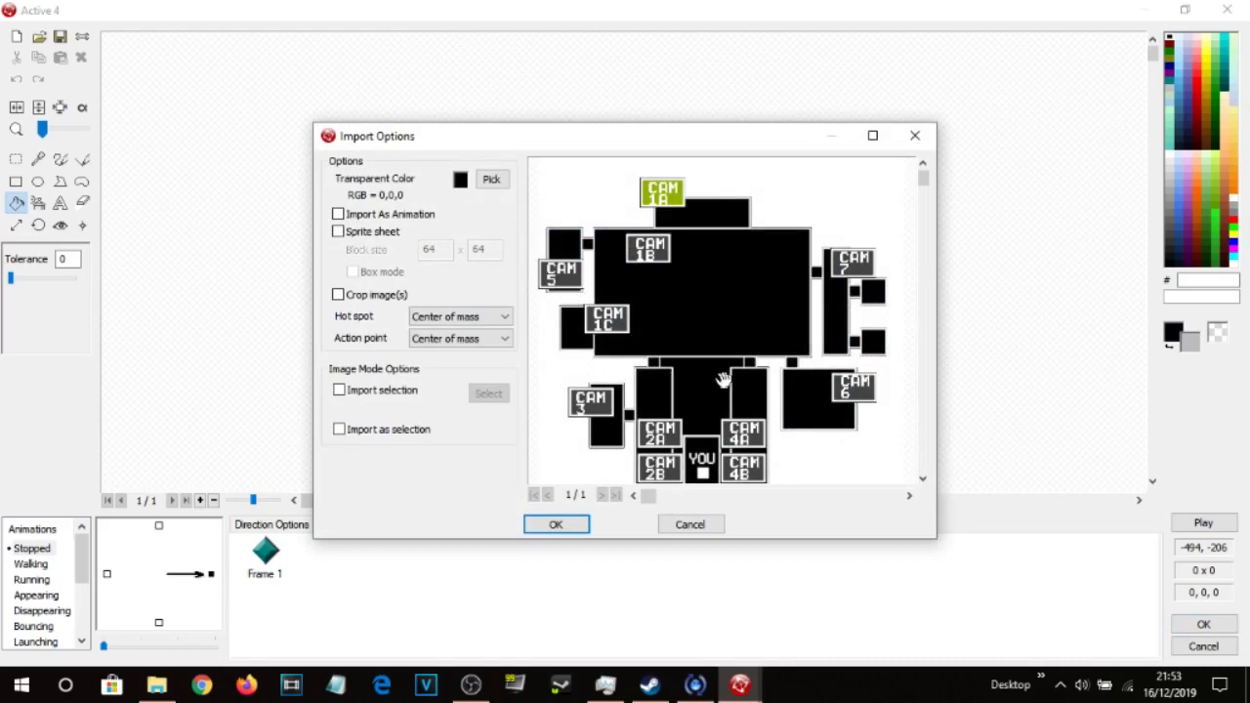
left_click(567, 523)
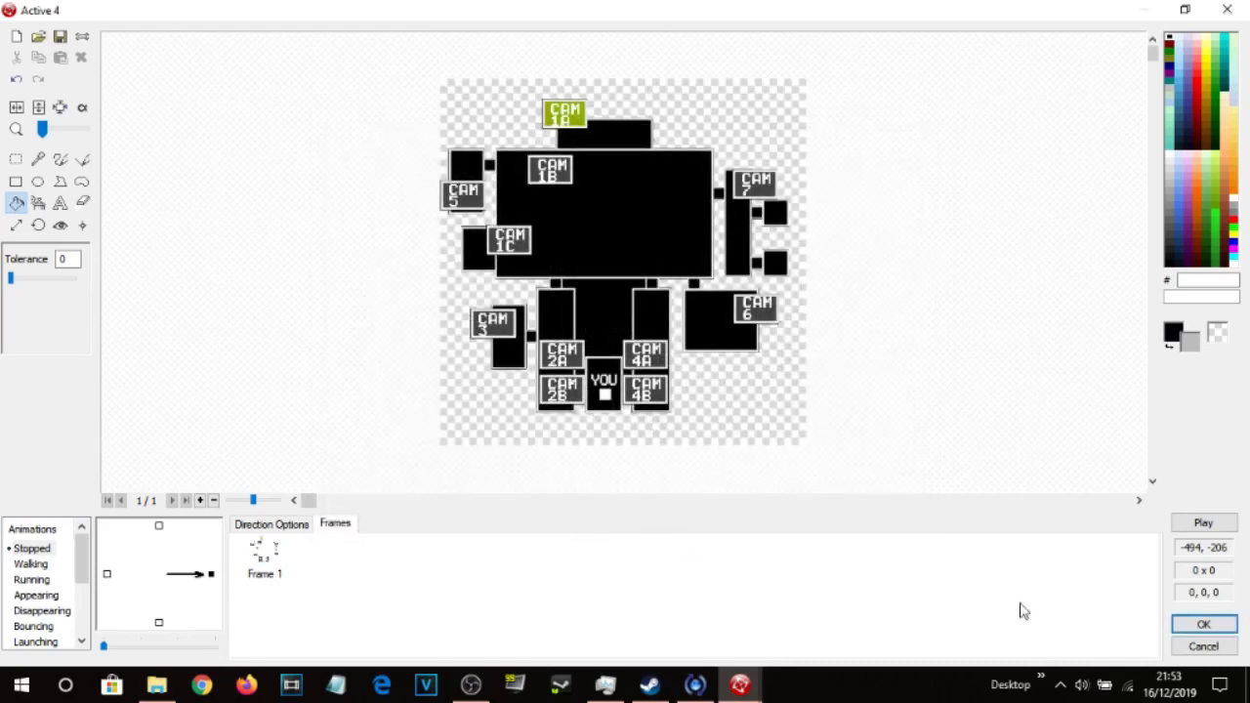
left_click(1215, 627)
Move the camera map object onto the lower-right area of the stage picture.
left_click_drag(487, 128, 841, 353)
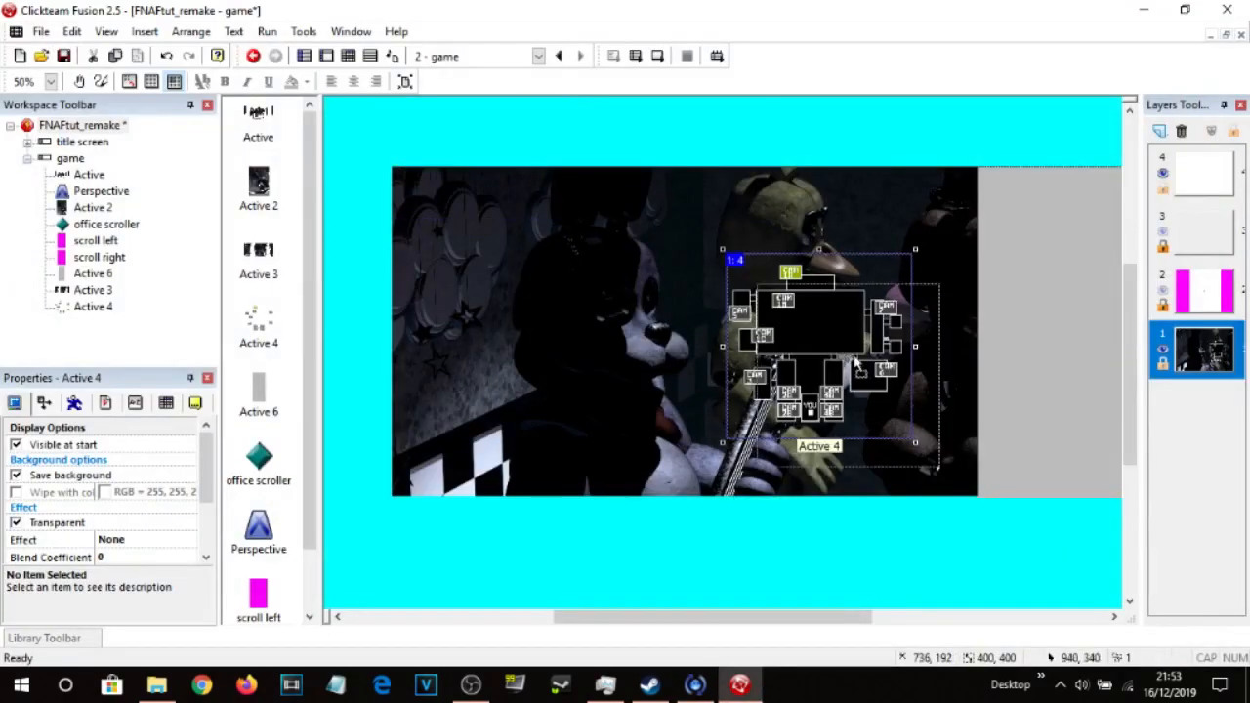
left_click_drag(858, 349, 904, 383)
left_click(866, 550)
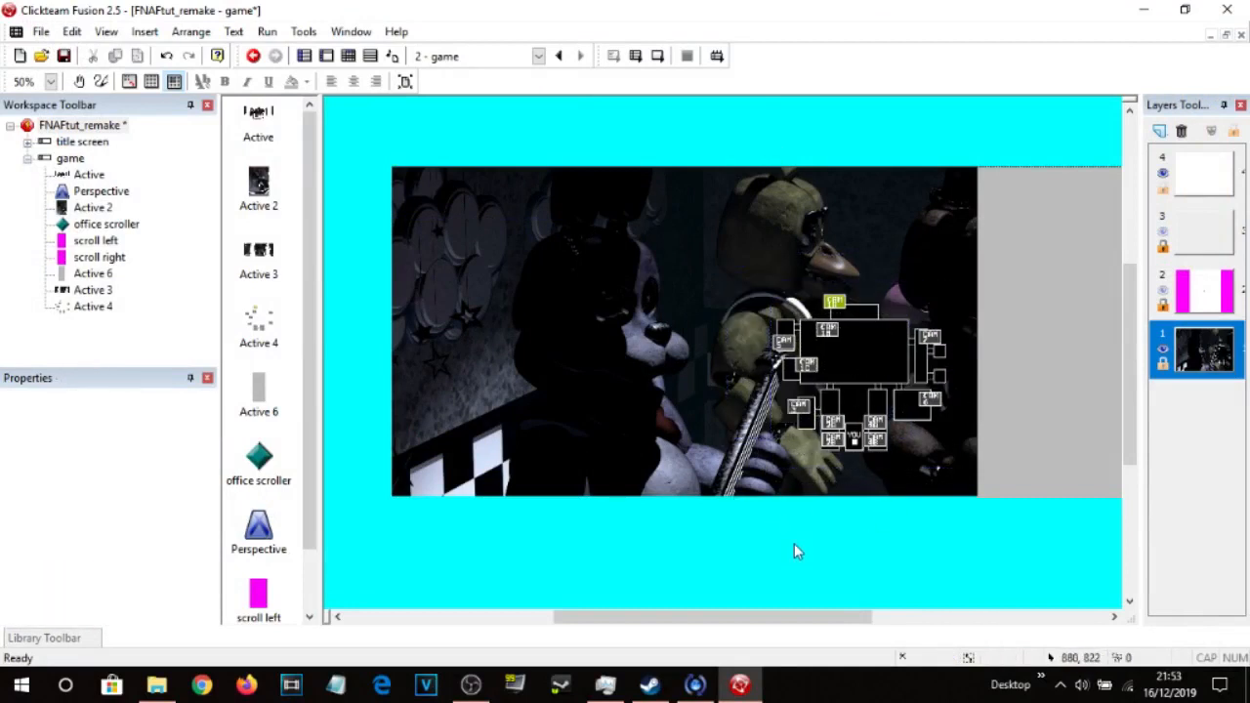
Open the camera map object in the image editor and add a new animation named "cam 1b" after Stand up.
double_click(853, 344)
left_click(39, 551)
right_click(43, 555)
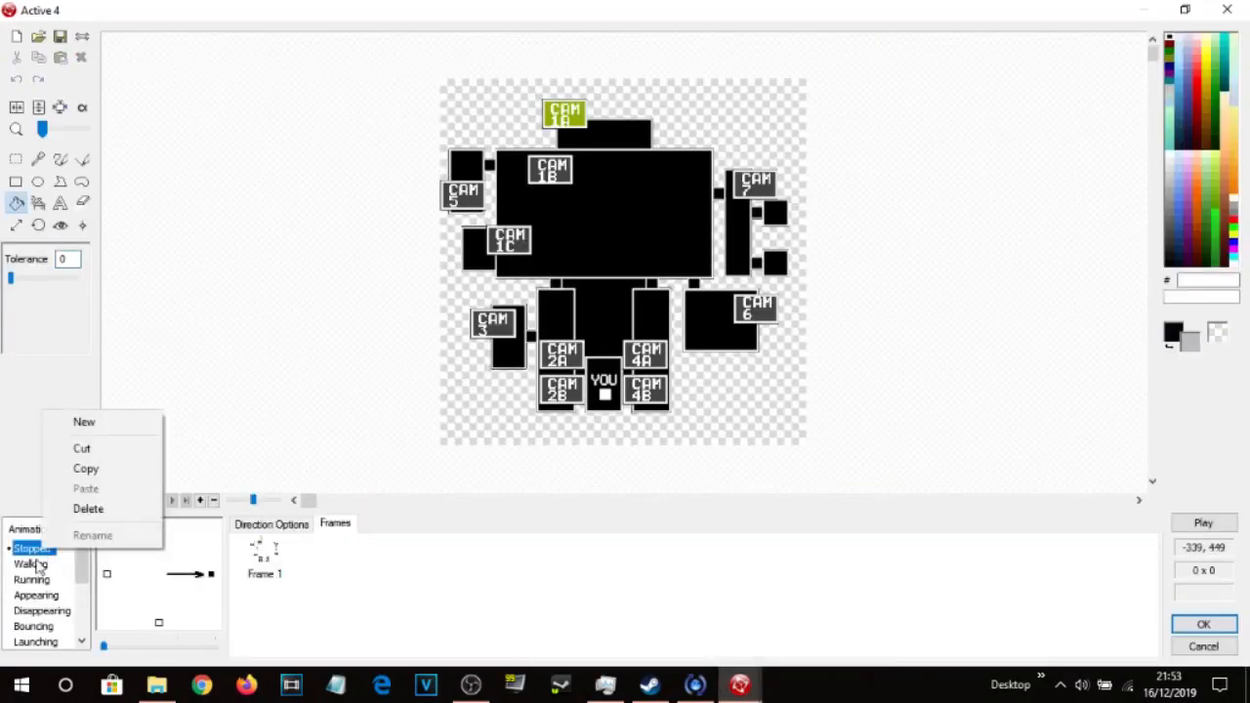
left_click(36, 552)
left_click_drag(83, 564, 84, 633)
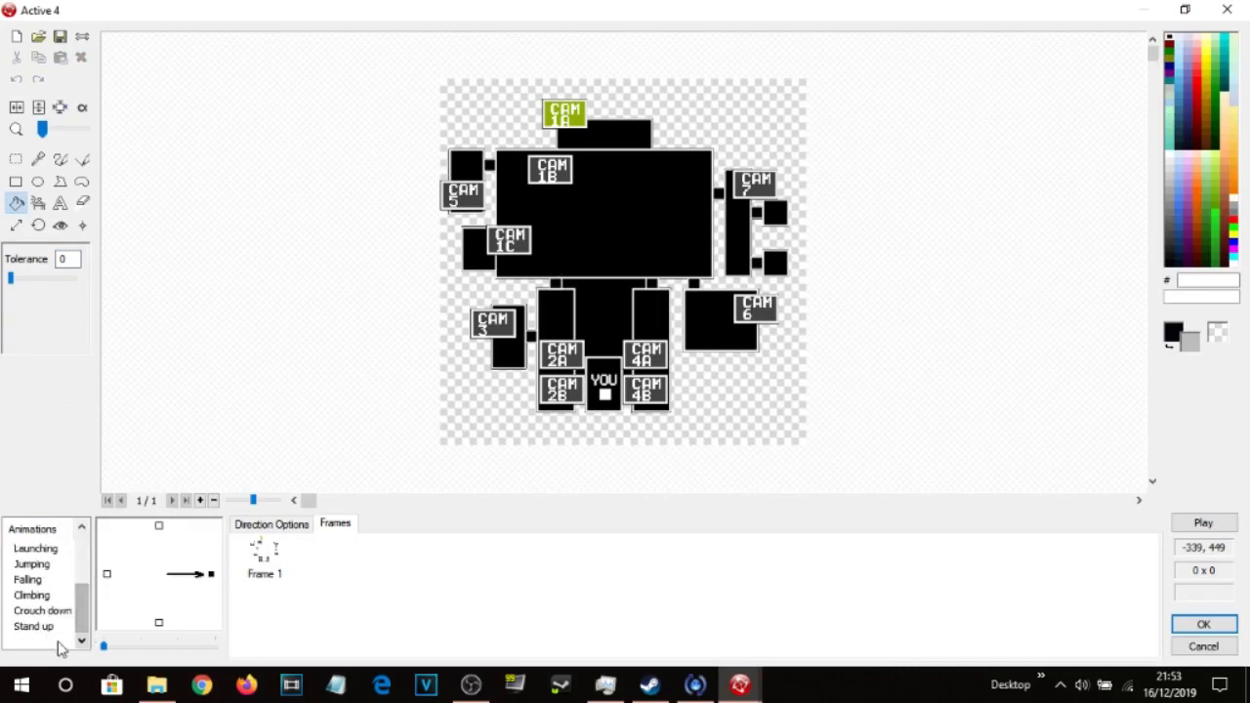
right_click(58, 649)
left_click(108, 524)
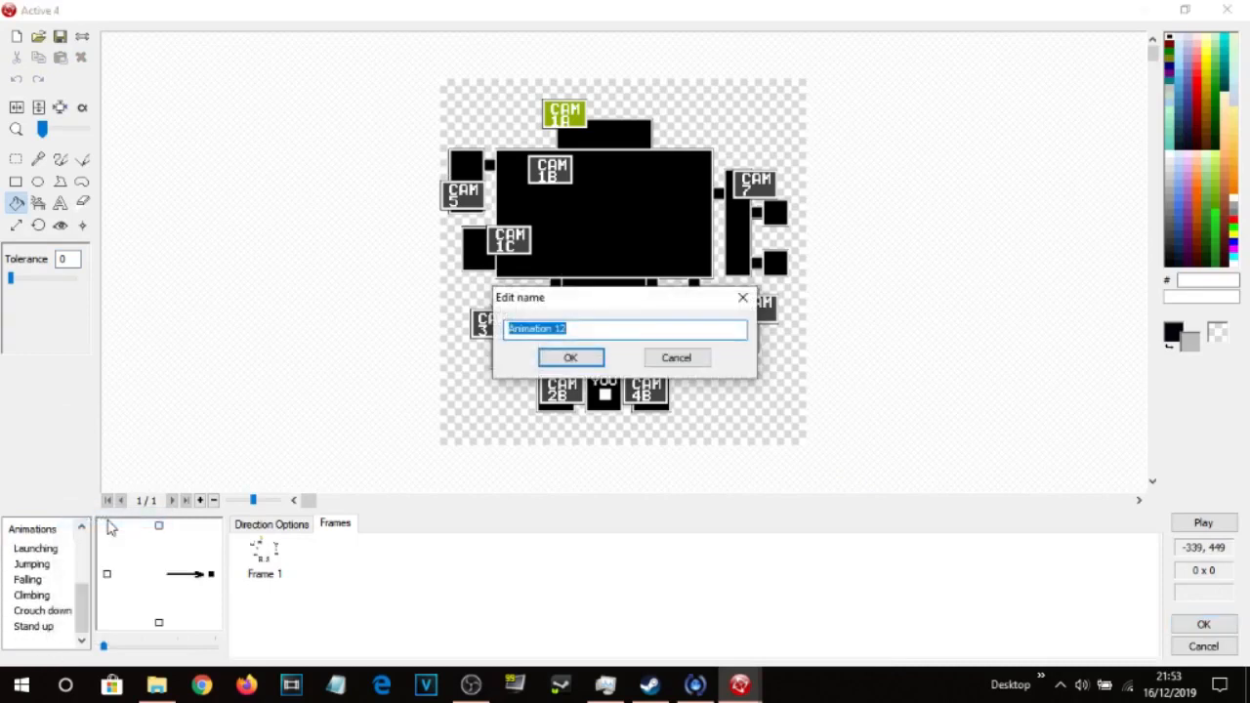
type("cam 1b")
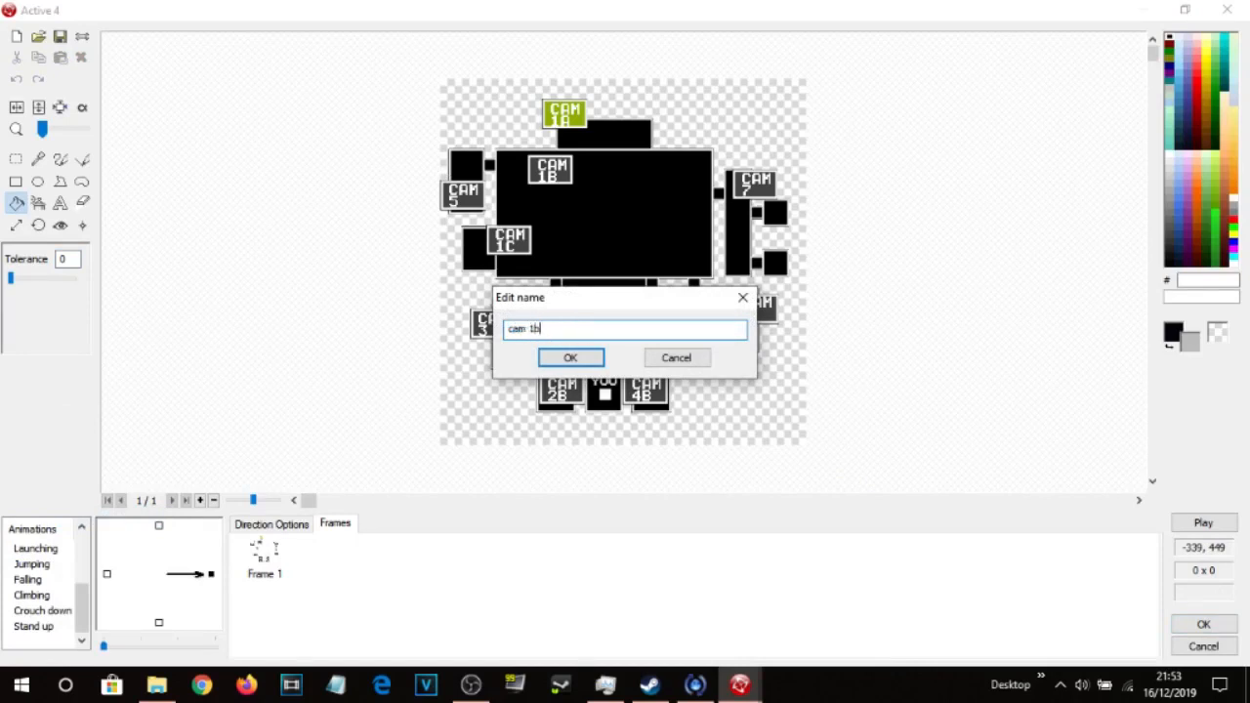
key("Return")
right_click(26, 644)
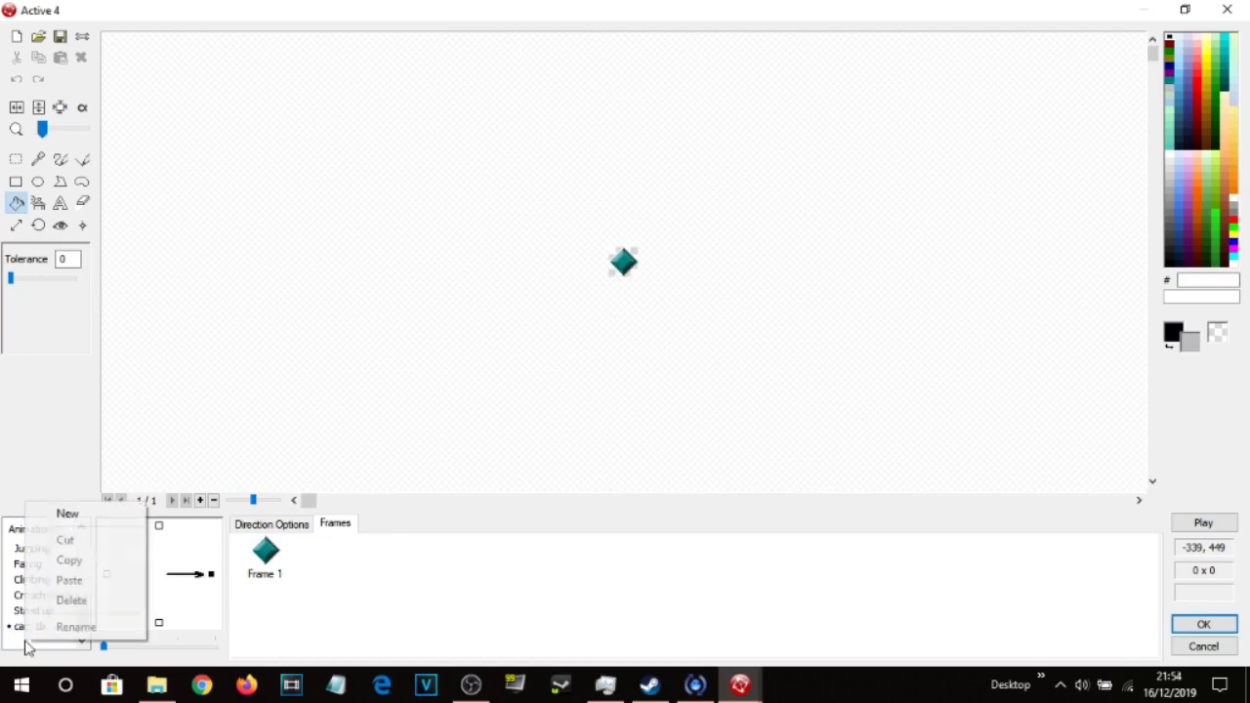
left_click(98, 513)
type("cam")
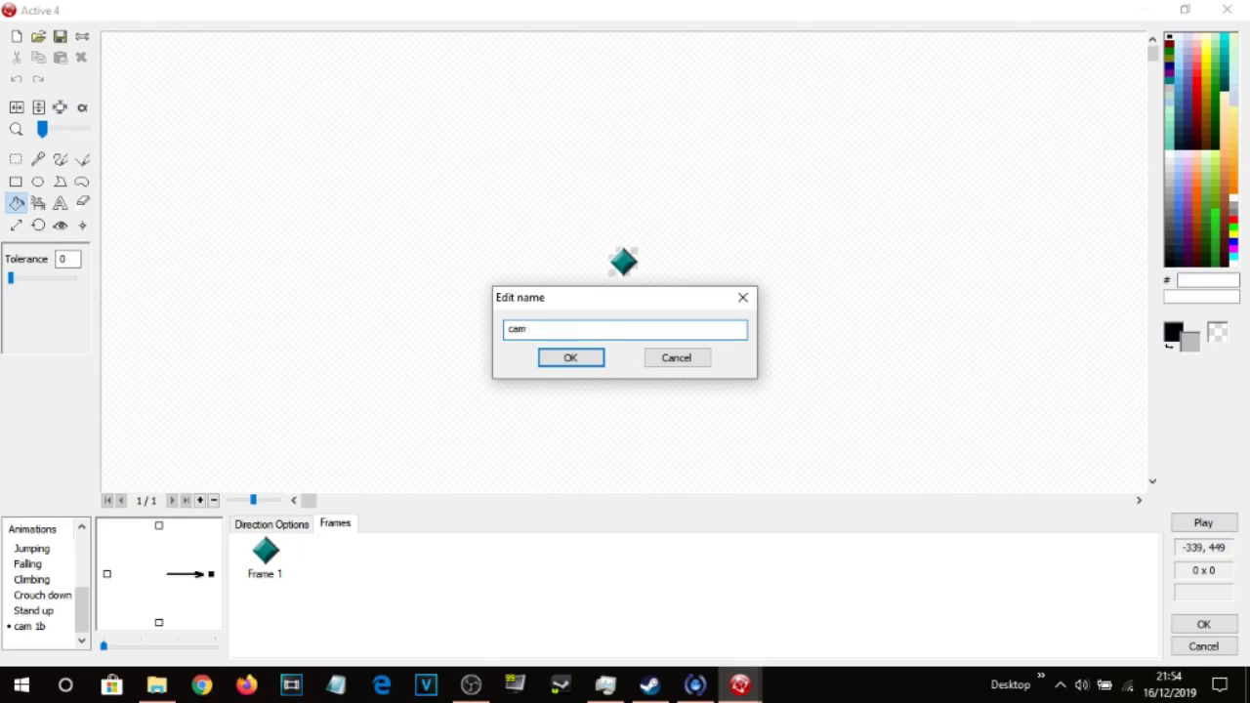
left_click(701, 358)
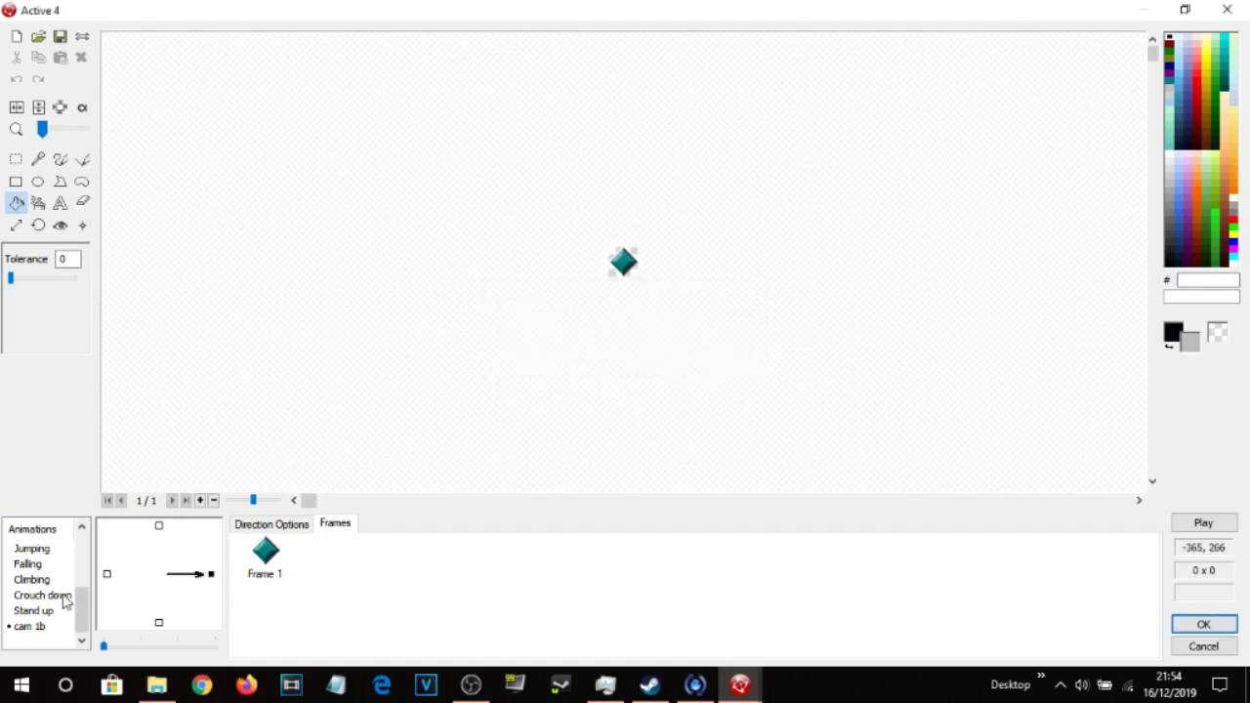
scroll(46, 630, "up", 5)
left_click(37, 549)
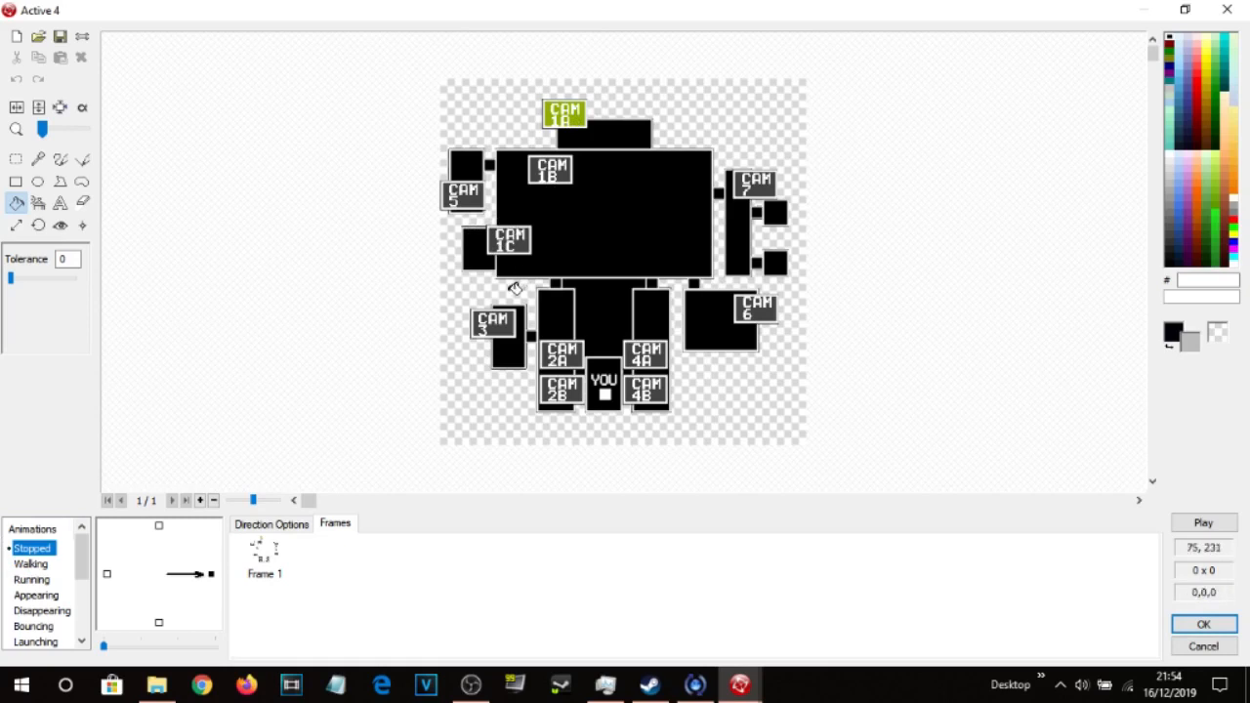
Add a new animation named "cam 1c" after cam 1b in the camera map object's animation list.
scroll(47, 587, "down", 3)
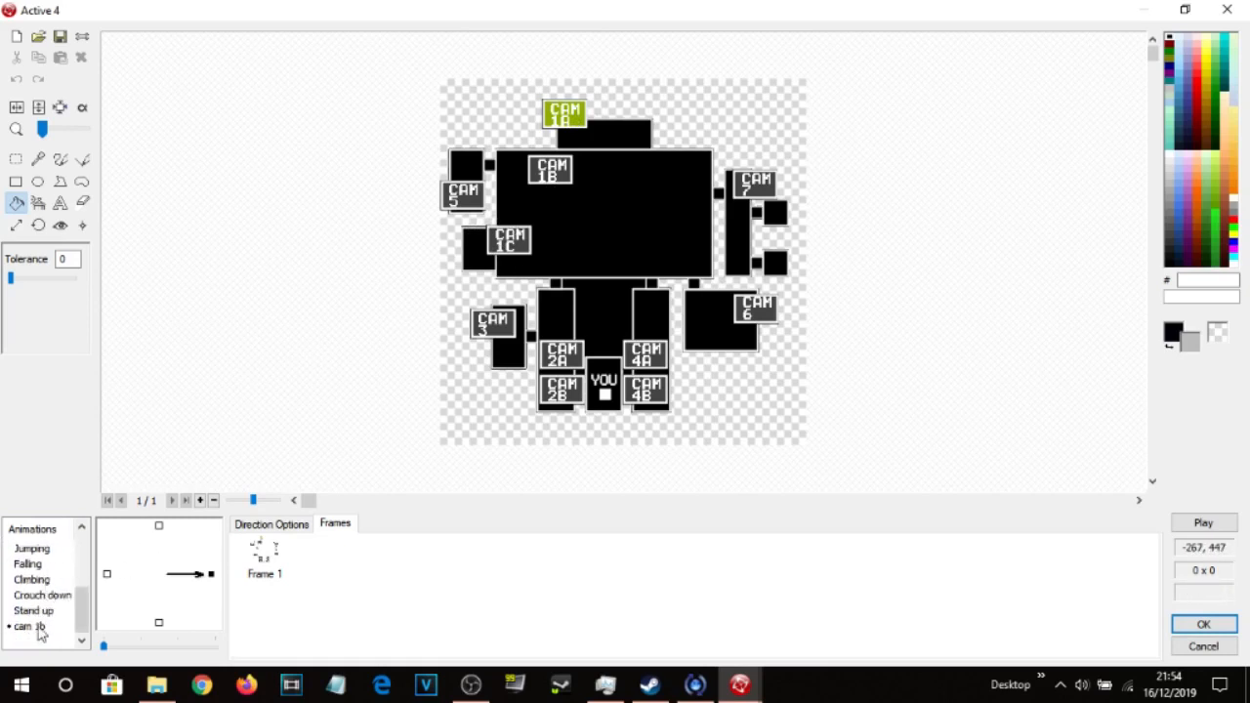
right_click(41, 648)
left_click(89, 525)
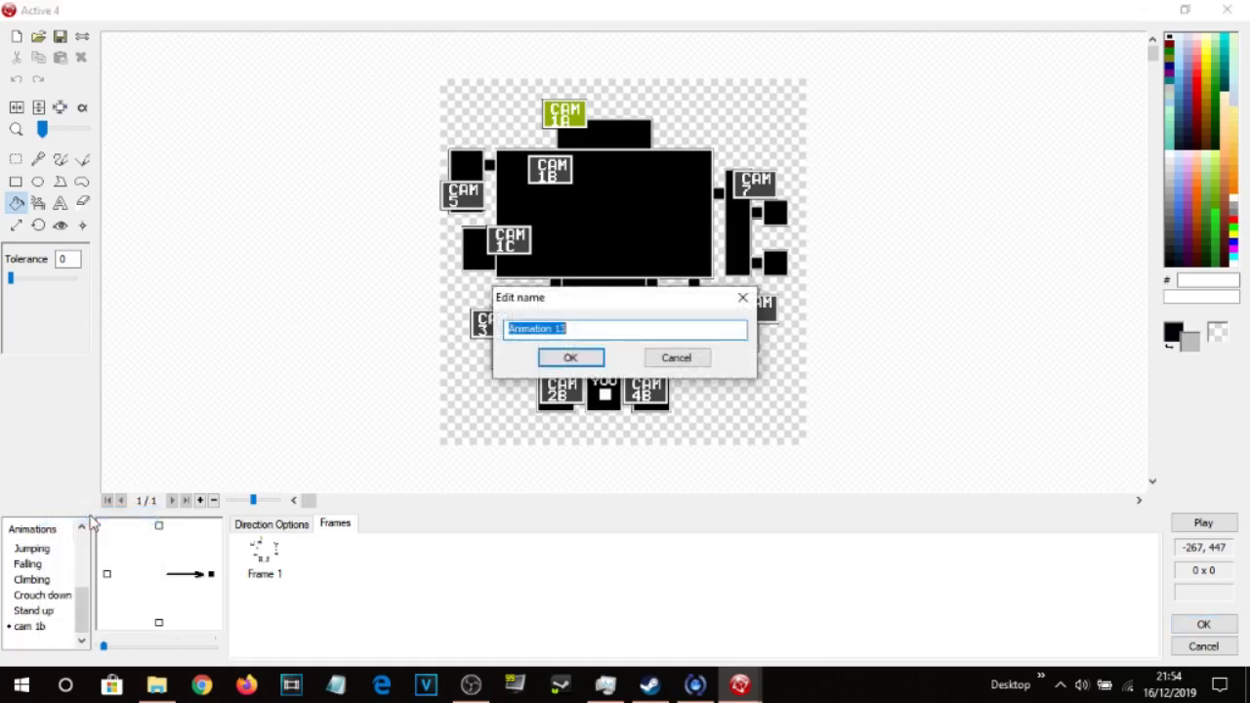
type("cam")
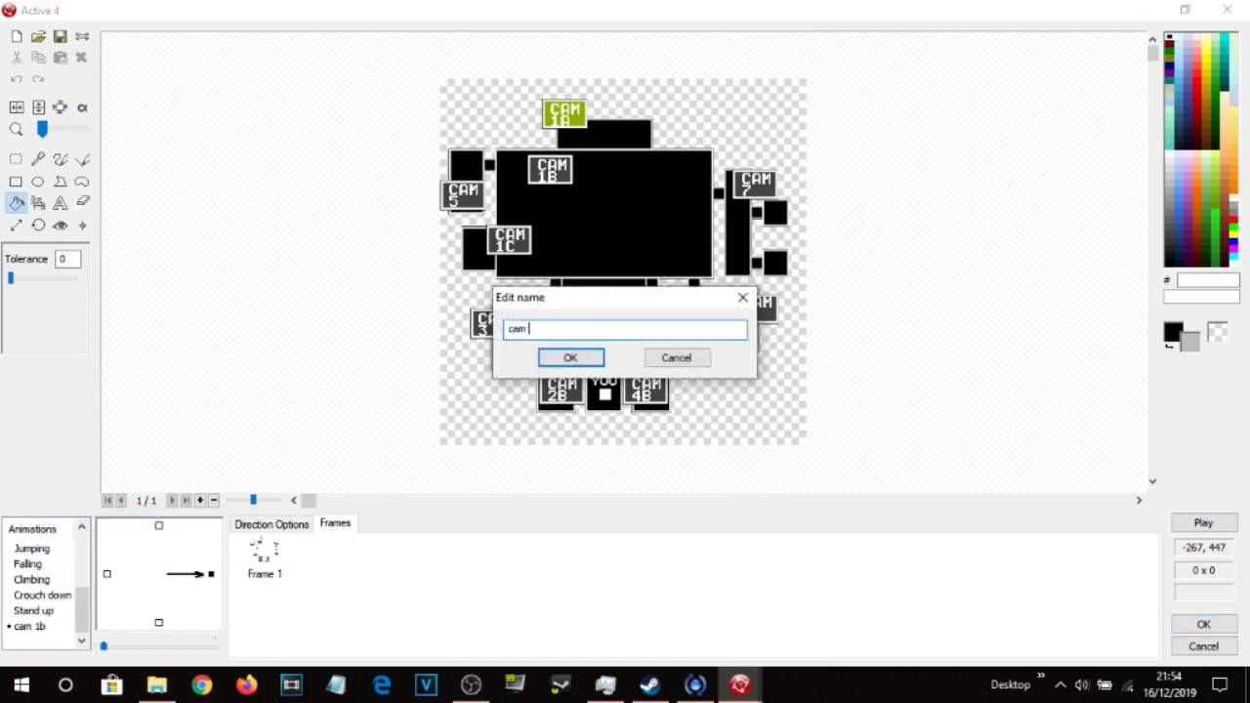
key("Return")
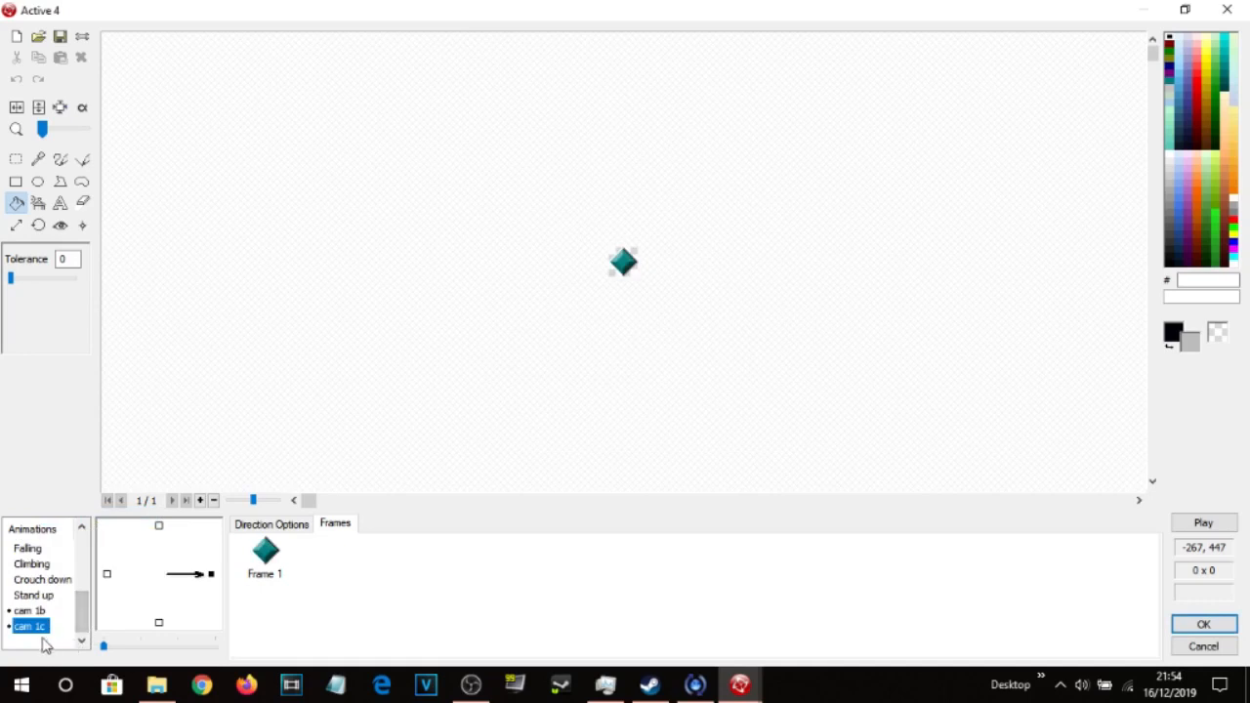
Add two new animations named "cam 5" and "cam 2a" after cam 1c in the camera map object's animation list.
right_click(47, 634)
left_click(84, 511)
type("cam ")
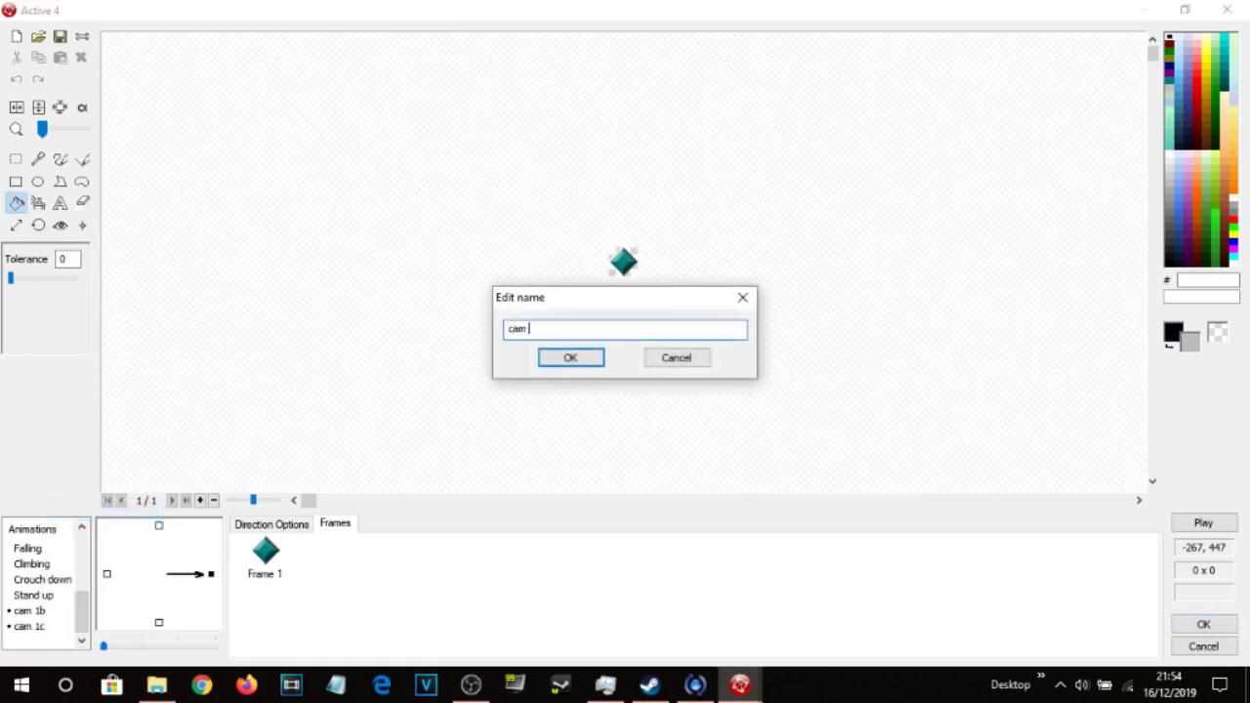
type("5")
key("Return")
right_click(47, 640)
left_click(85, 513)
type("cam")
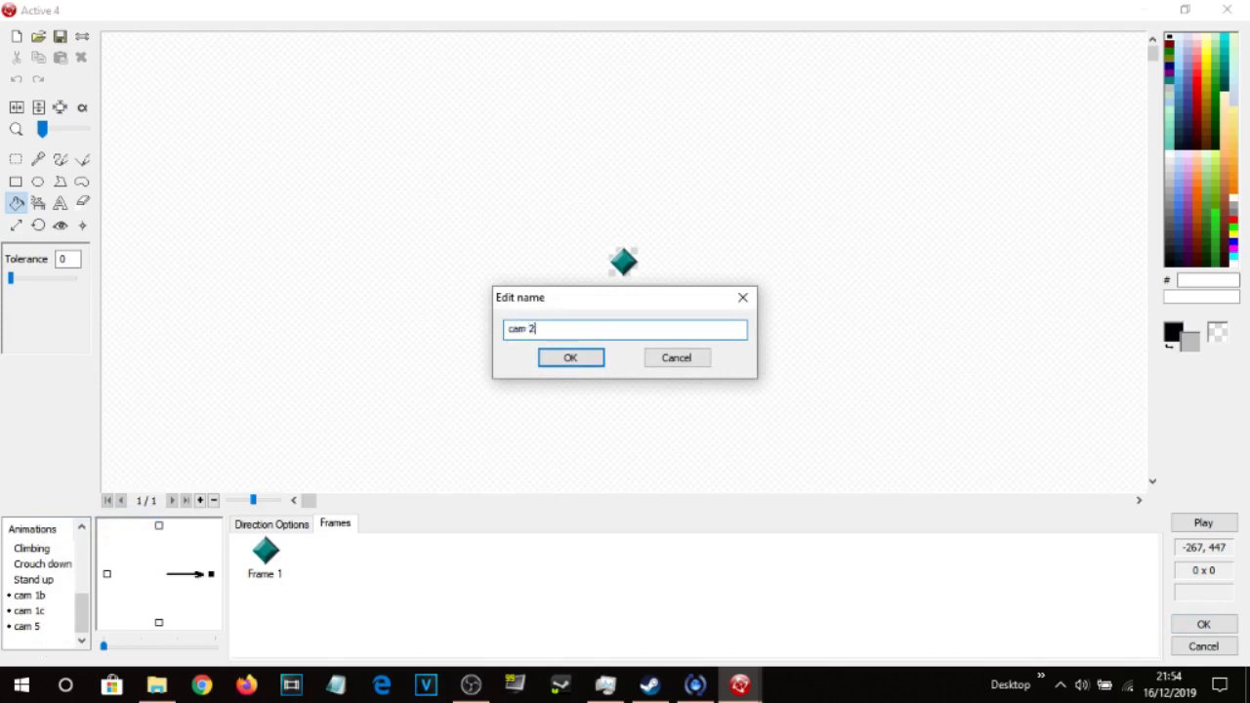
key("Return")
Add two new animations named "cam 2b" and "cam 3" after cam 2a in the camera map object's animation list.
right_click(42, 635)
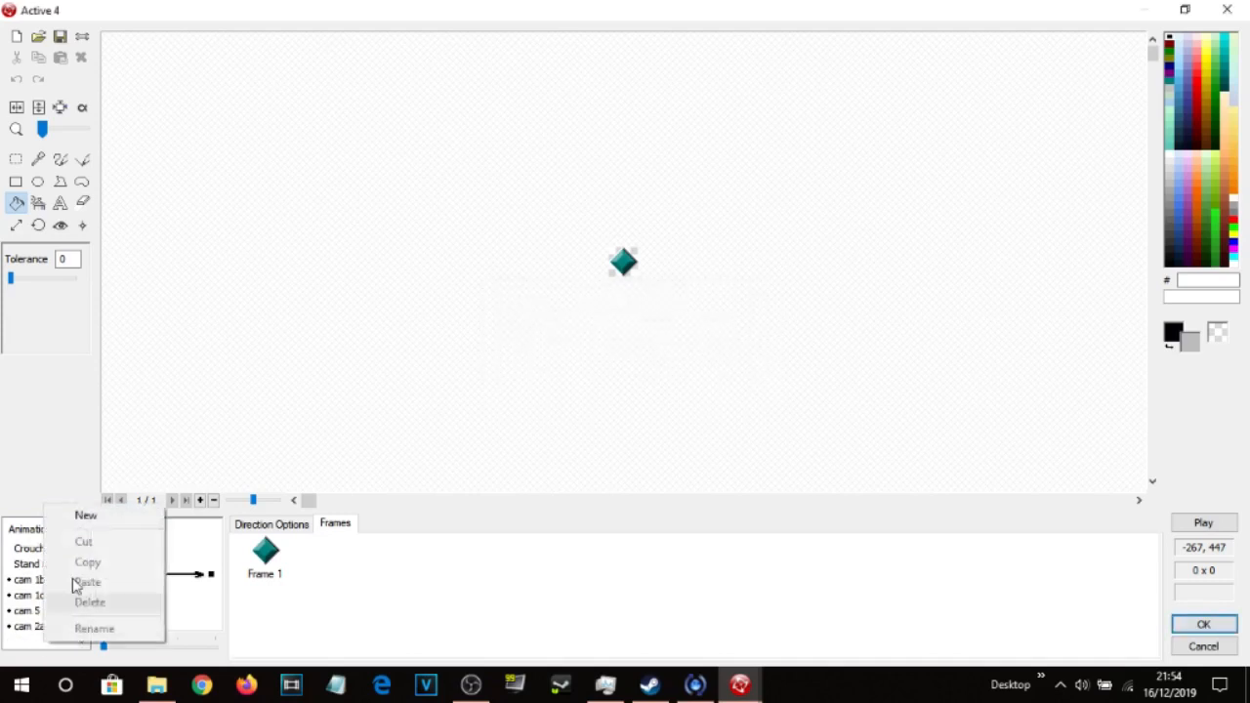
left_click(85, 513)
type("cam 2b")
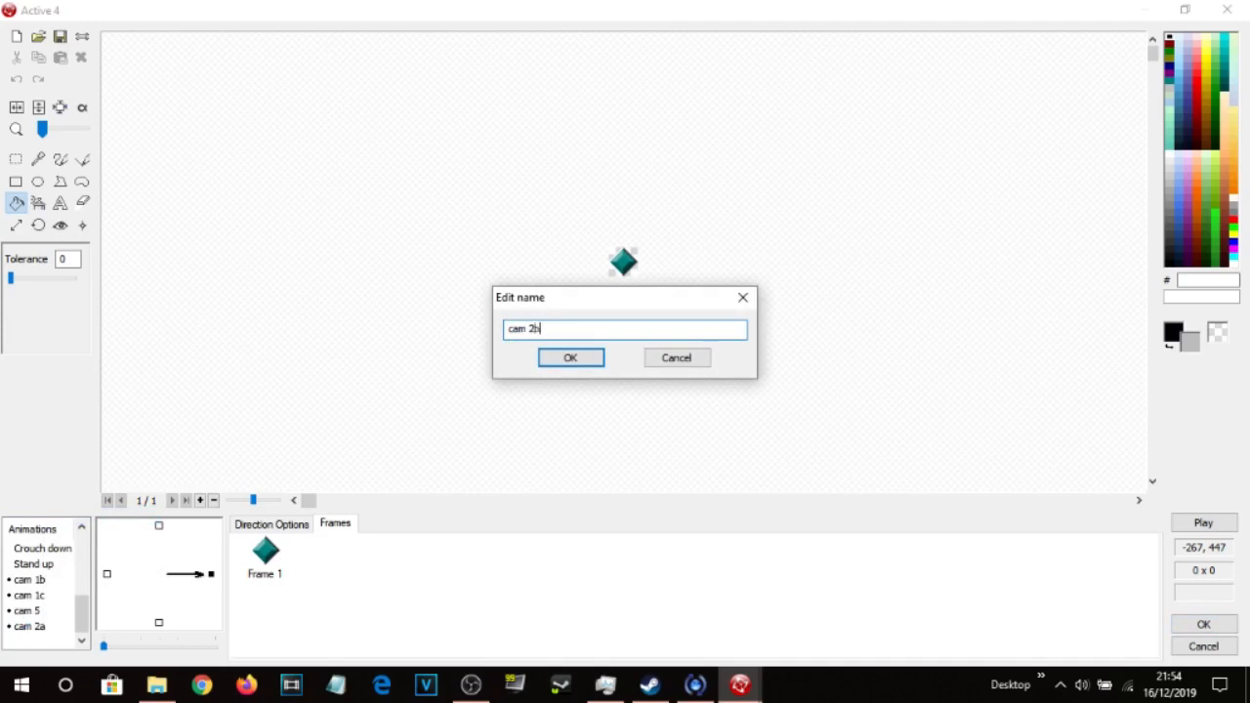
key("Return")
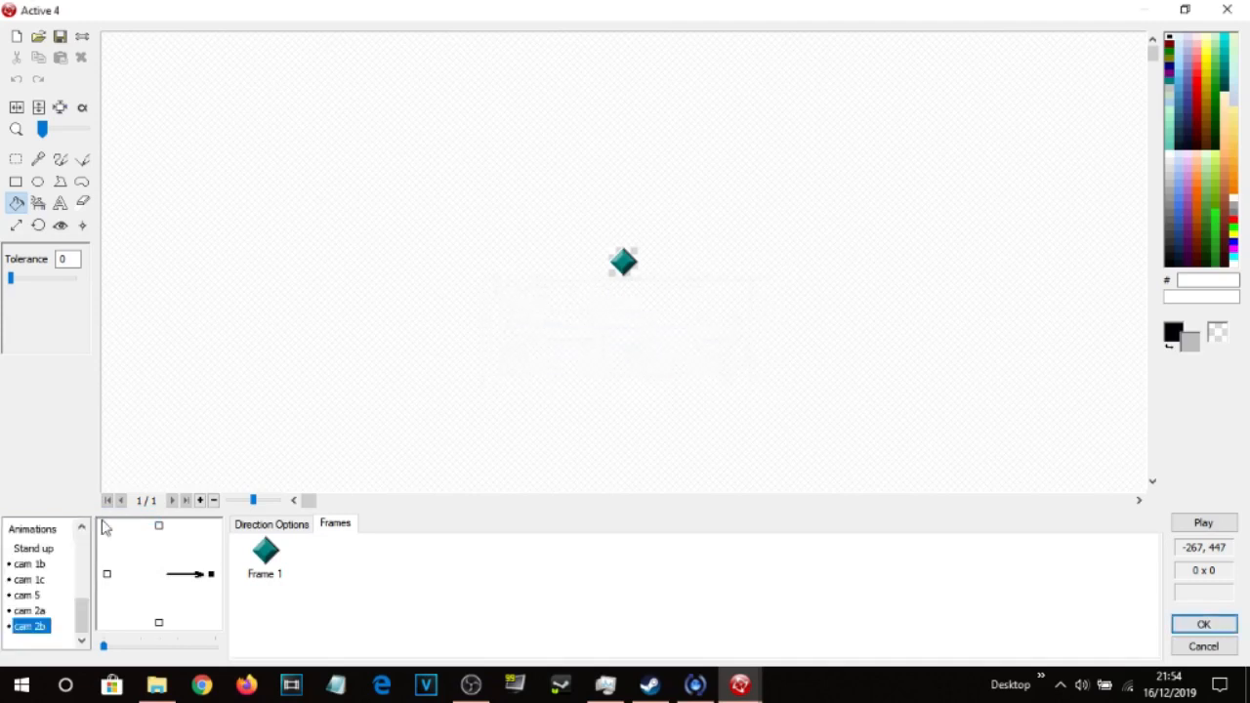
right_click(58, 635)
left_click(92, 512)
type("cam 3")
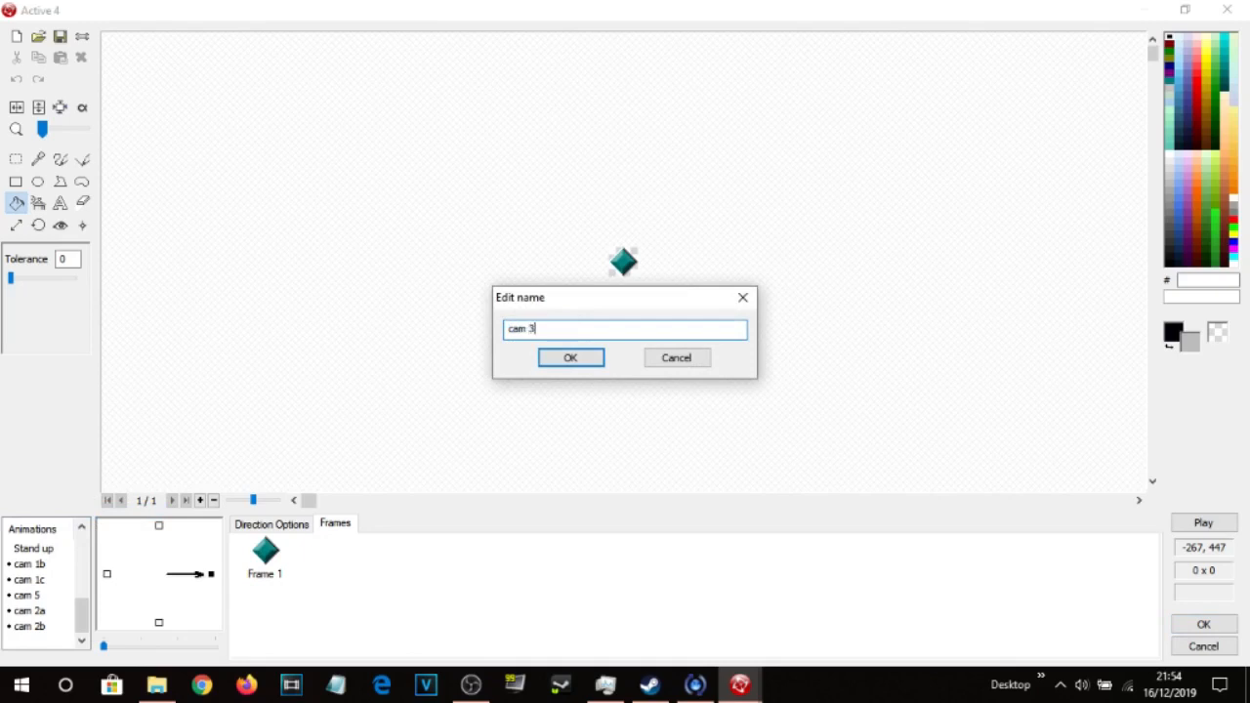
key("Return")
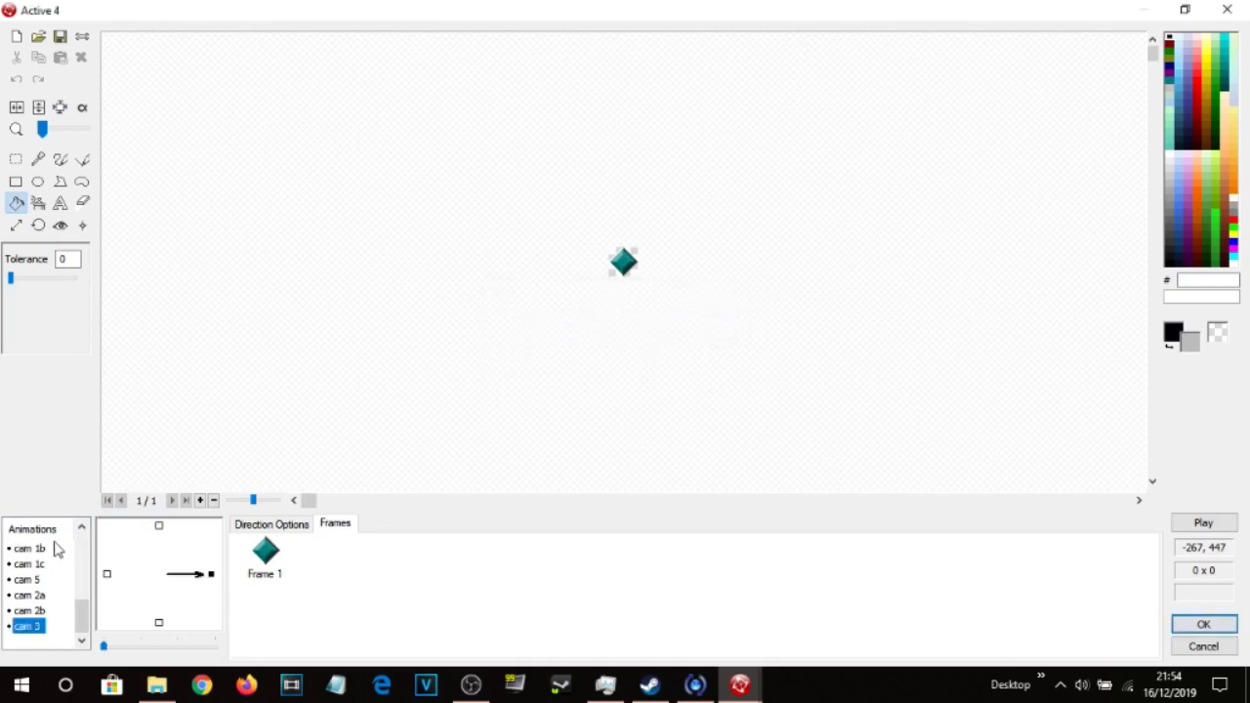
Add a new animation named "cam 4" after cam 3 in the camera map object's animation list.
right_click(41, 637)
left_click(109, 512)
type("ca")
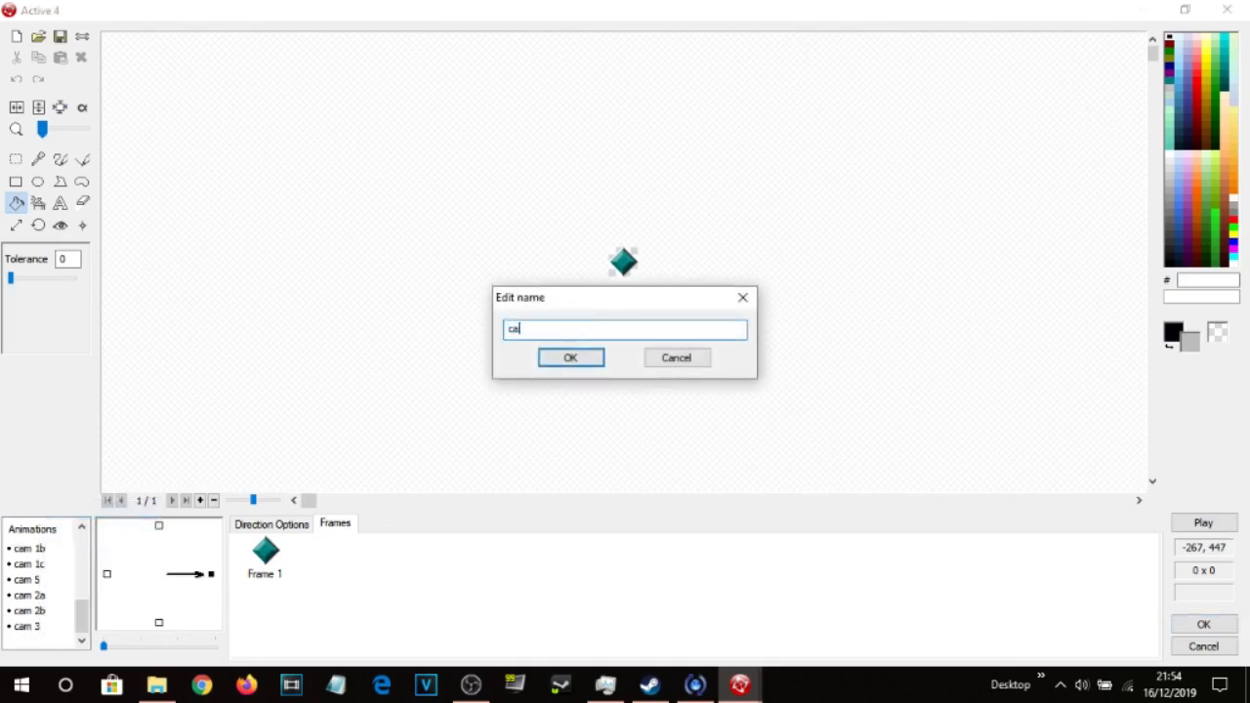
type("m 4")
key("Return")
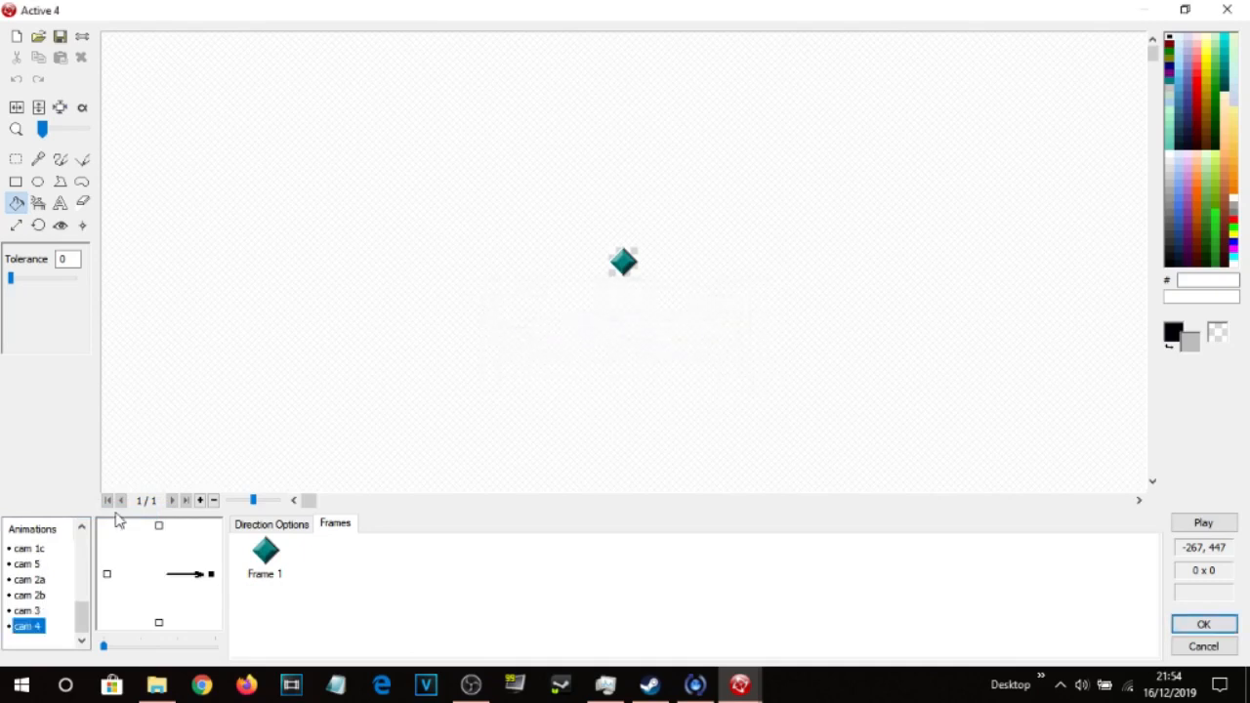
Rename the cam 4 animation as "cam 4a".
right_click(32, 633)
left_click(82, 612)
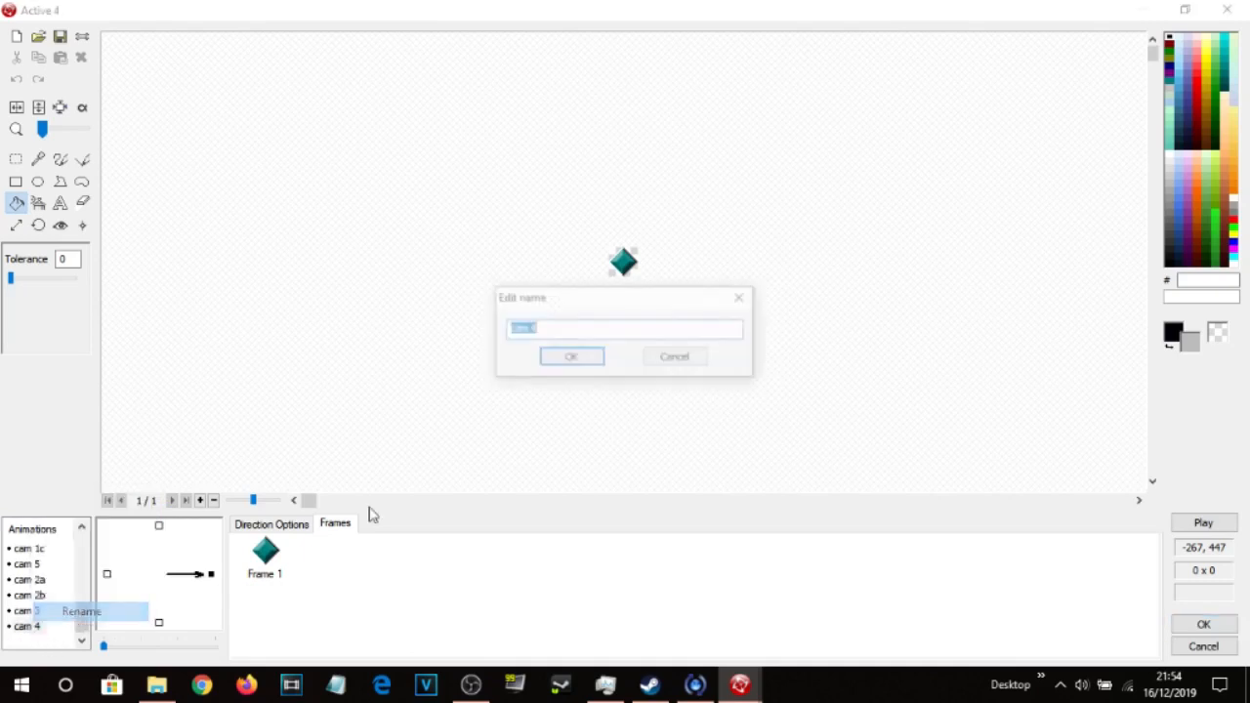
left_click(564, 332)
type("a")
left_click(570, 370)
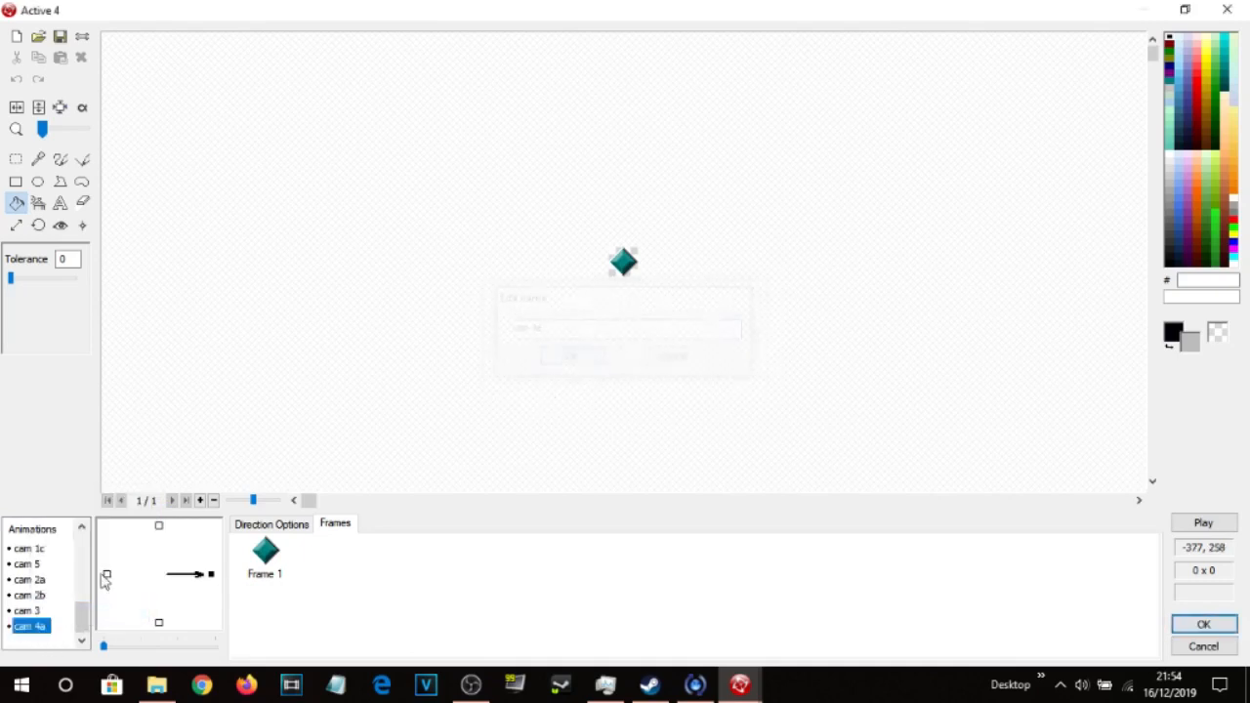
Add a new animation named "cam 4b" after cam 4a in the camera map object's animation list.
right_click(34, 640)
left_click(75, 514)
type("c")
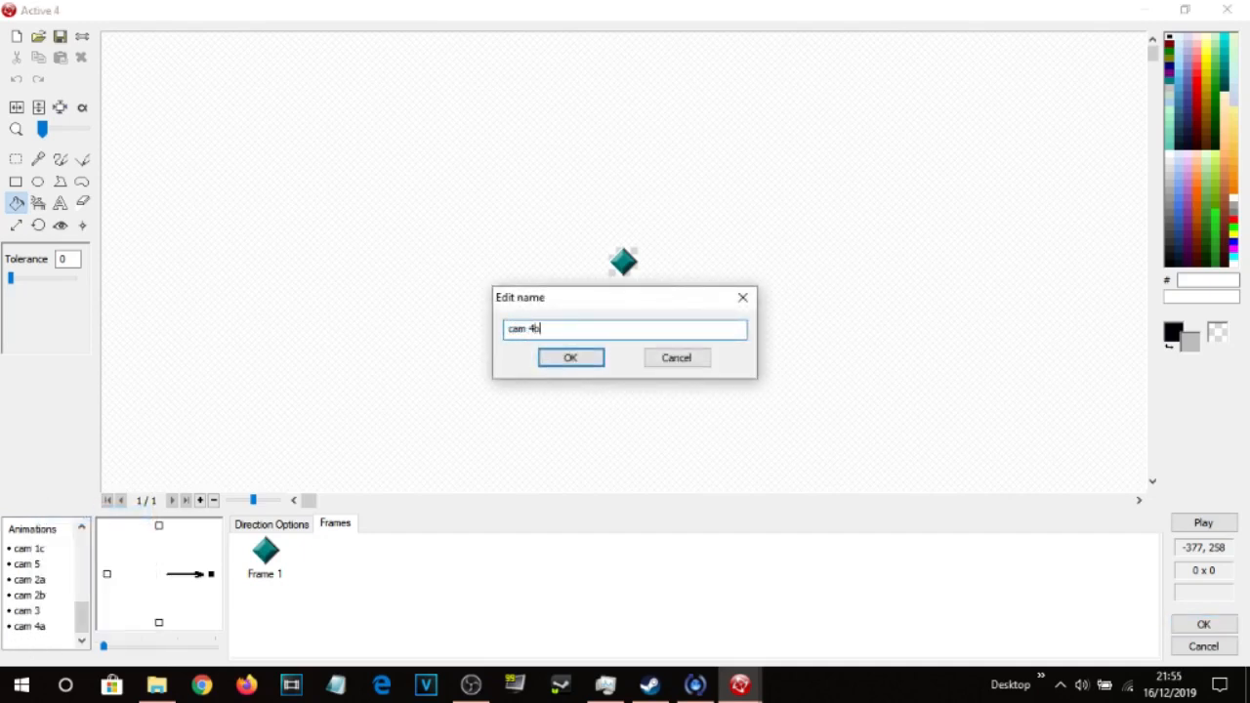
key("Return")
Add two new animations named "cam 6" and "cam 7" at the end of the camera map object's animation list.
right_click(67, 633)
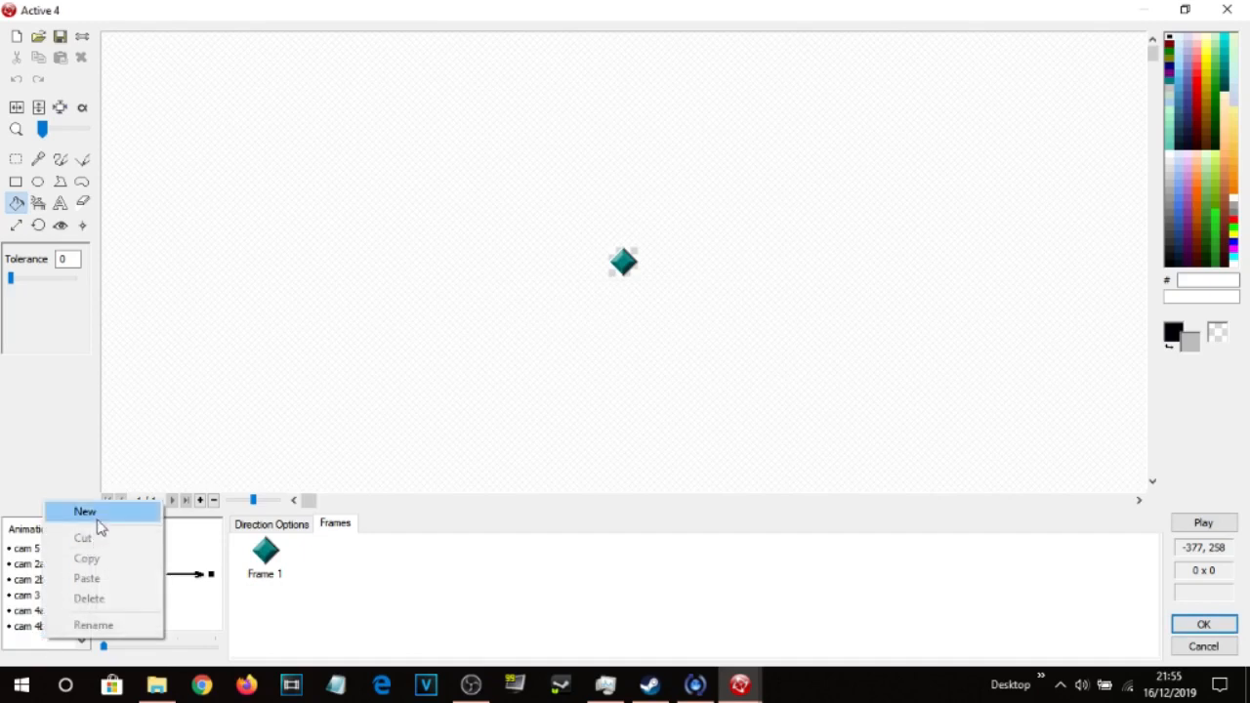
left_click(97, 513)
type("cam 6")
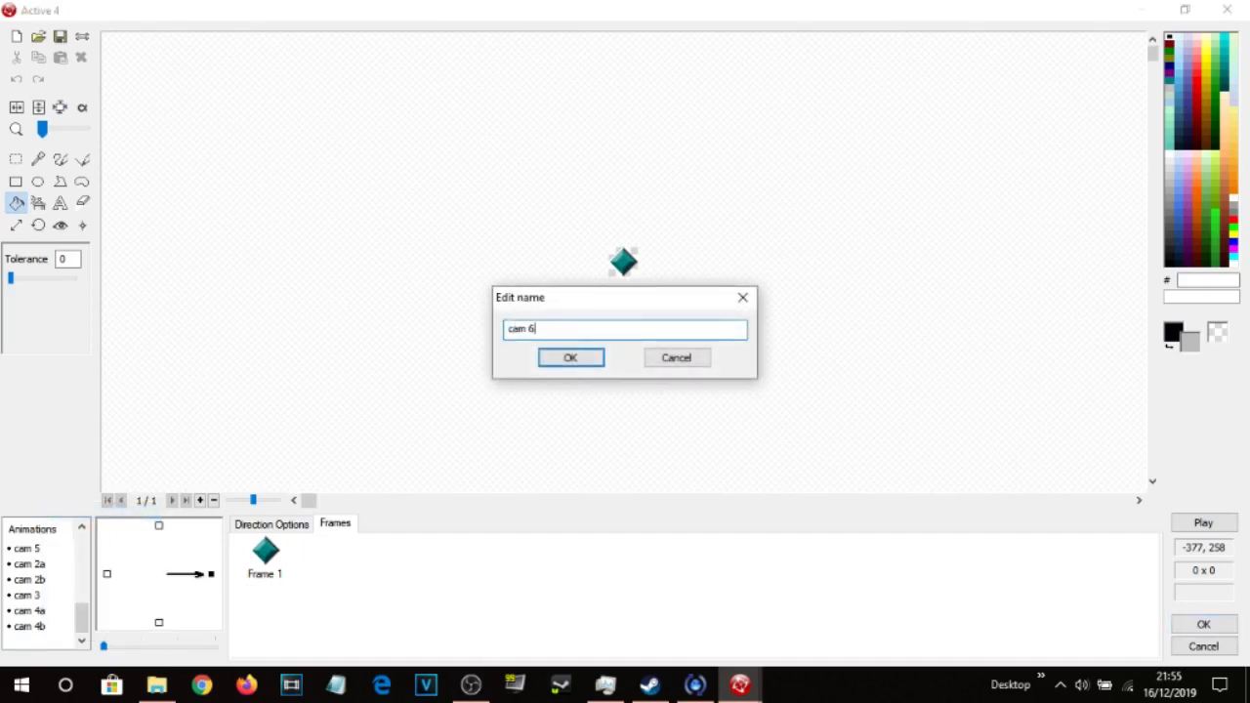
key("Return")
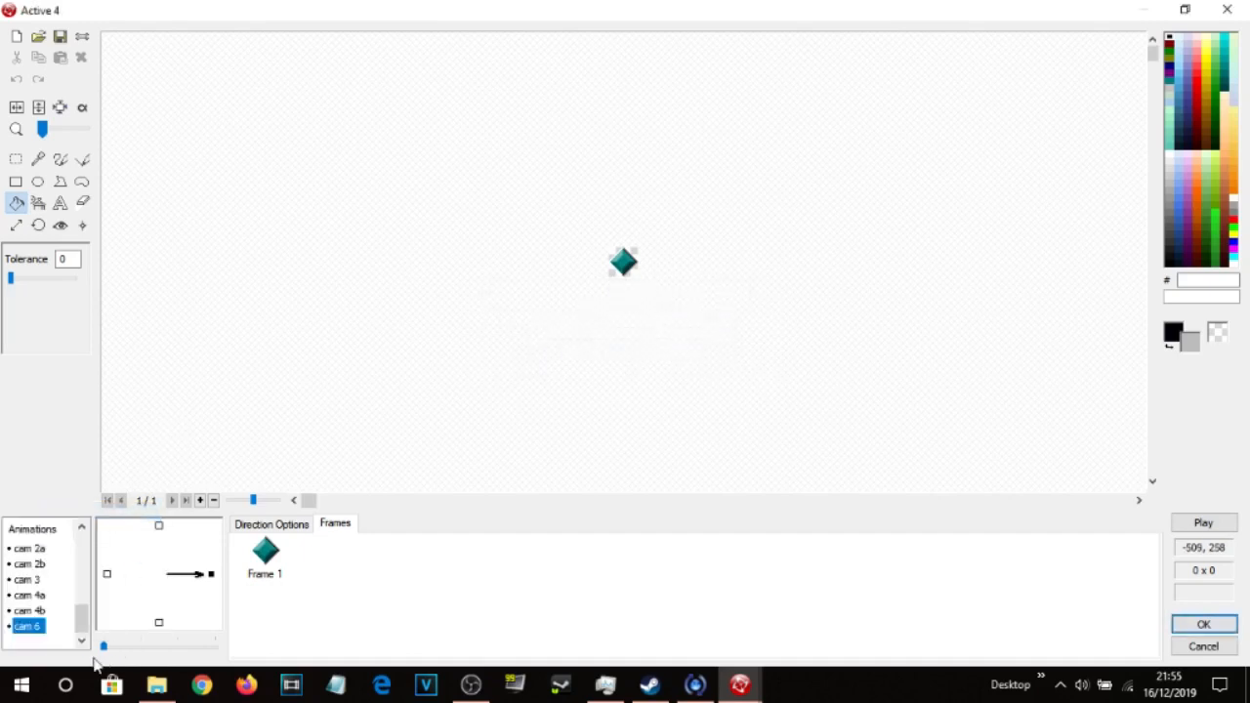
right_click(51, 653)
left_click(98, 526)
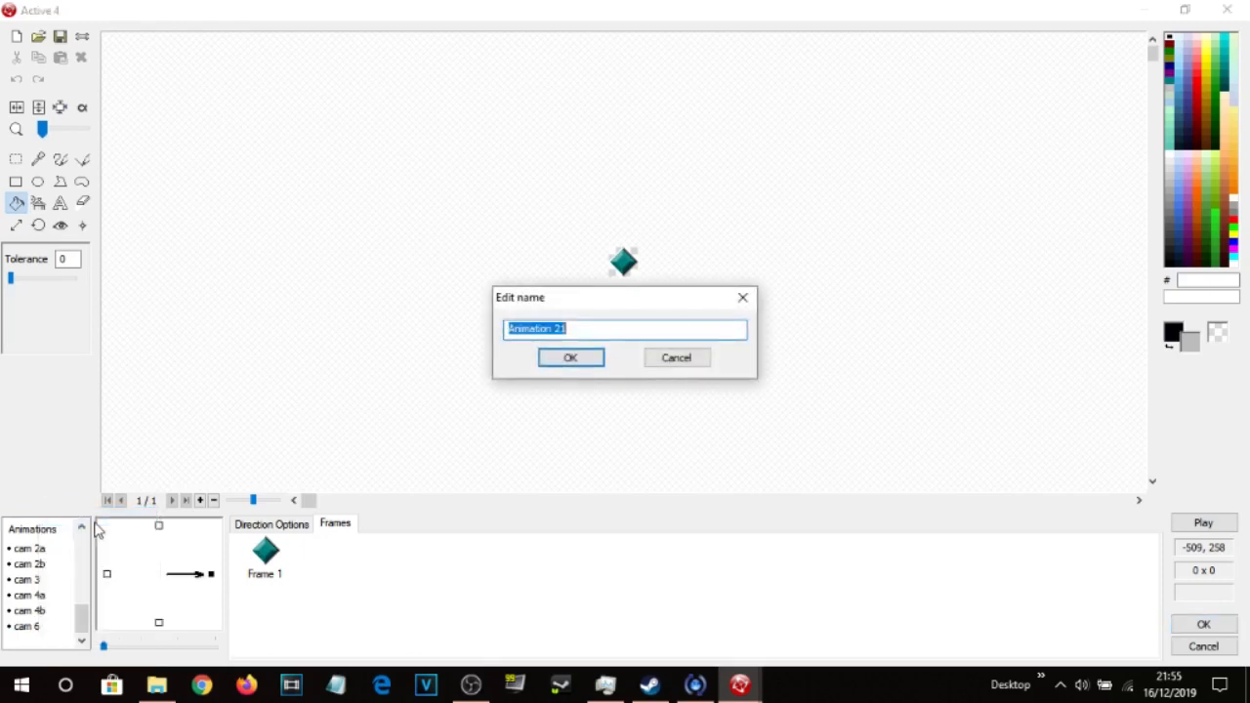
type("cam 7")
key("Return")
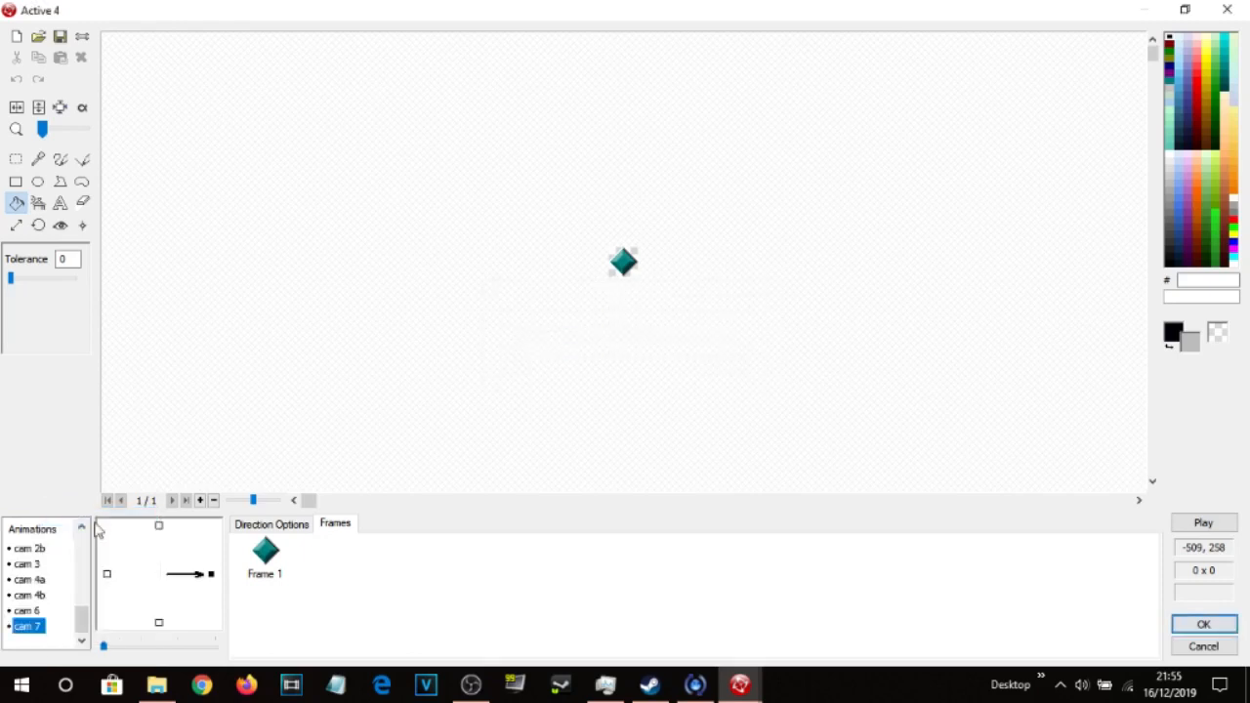
Import 1B.png from the Map folder into Frame 1 of the cam 1b animation with the default import options.
left_click_drag(83, 619, 83, 593)
left_click(44, 583)
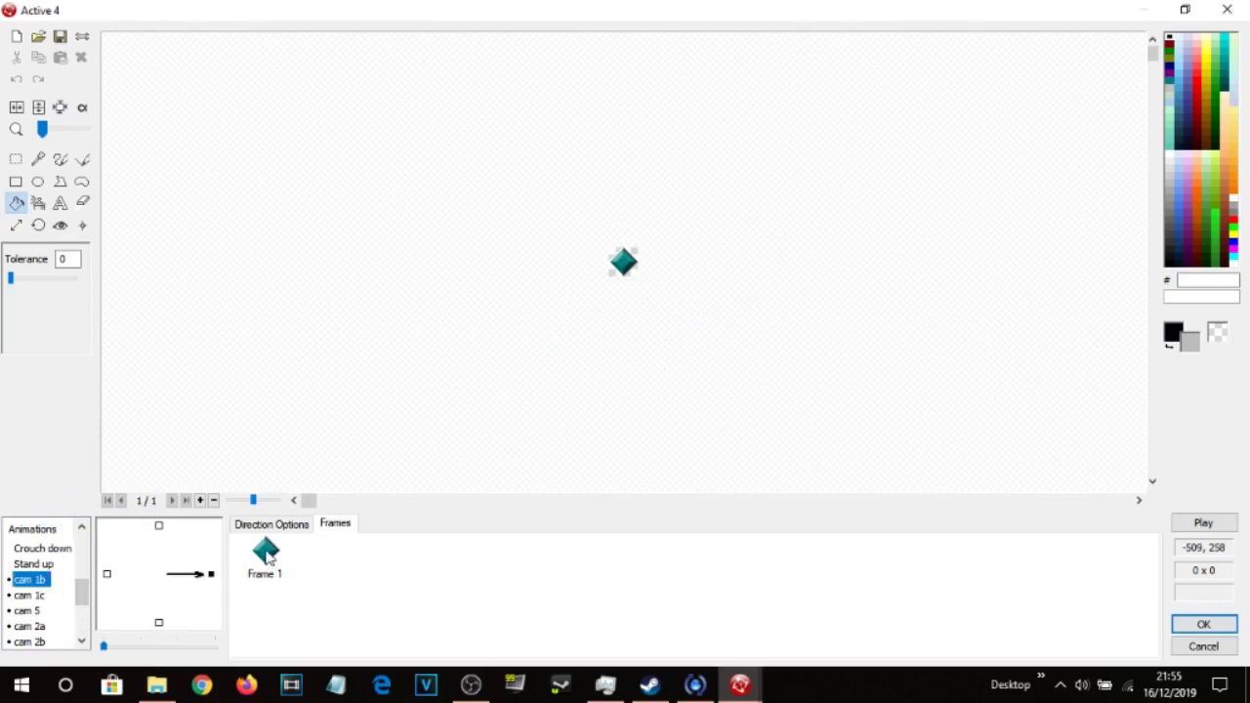
left_click(269, 555)
left_click(38, 36)
double_click(608, 190)
left_click(572, 527)
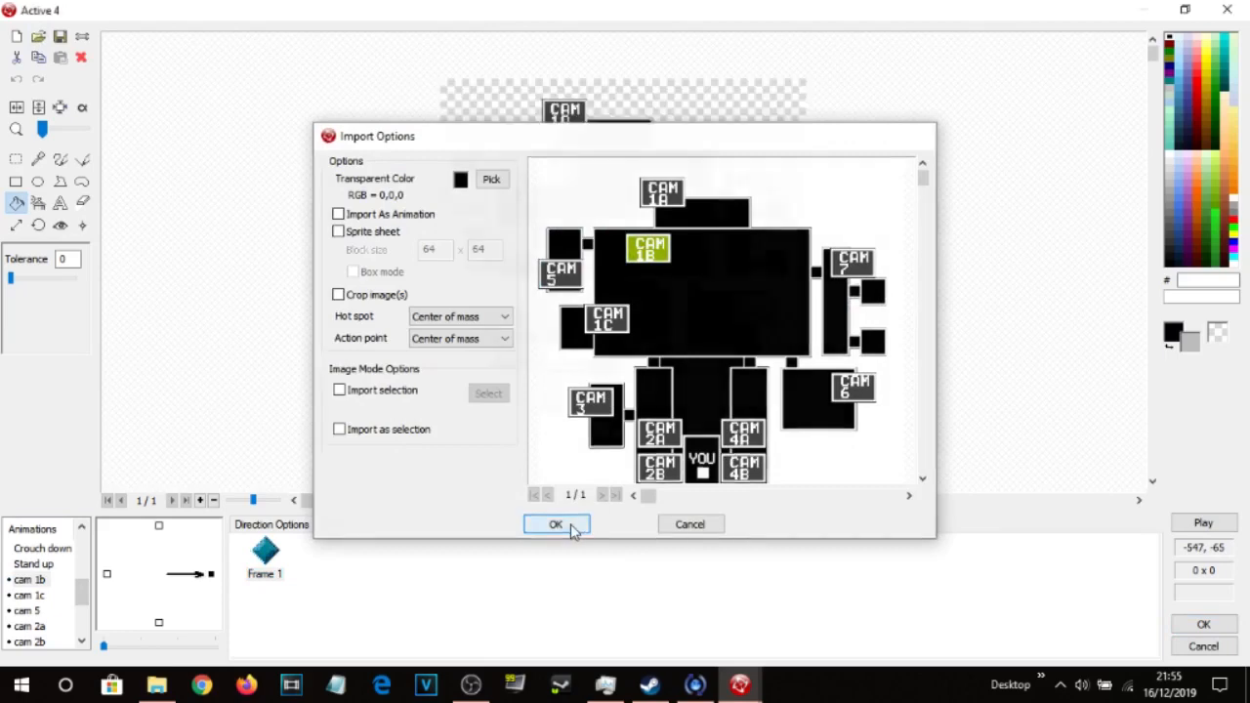
Import 1C.png from the Map folder into Frame 1 of the cam 1c animation with the default import options.
left_click(42, 596)
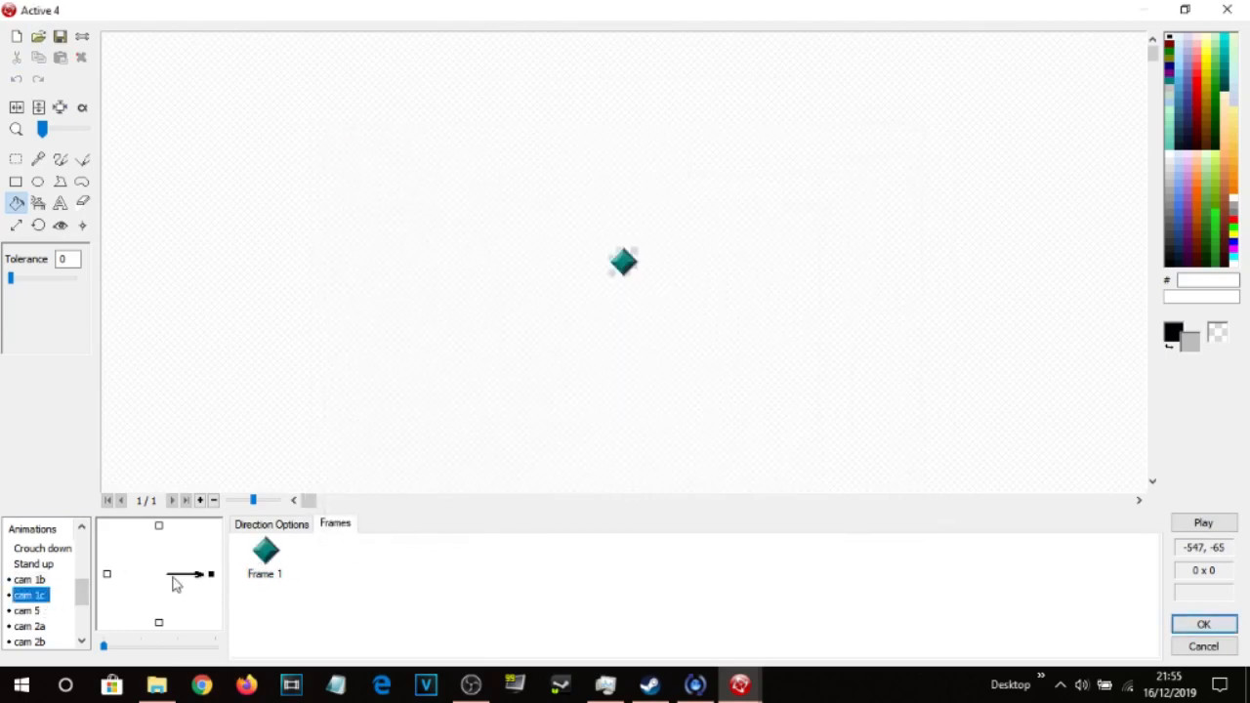
left_click(265, 555)
left_click(38, 36)
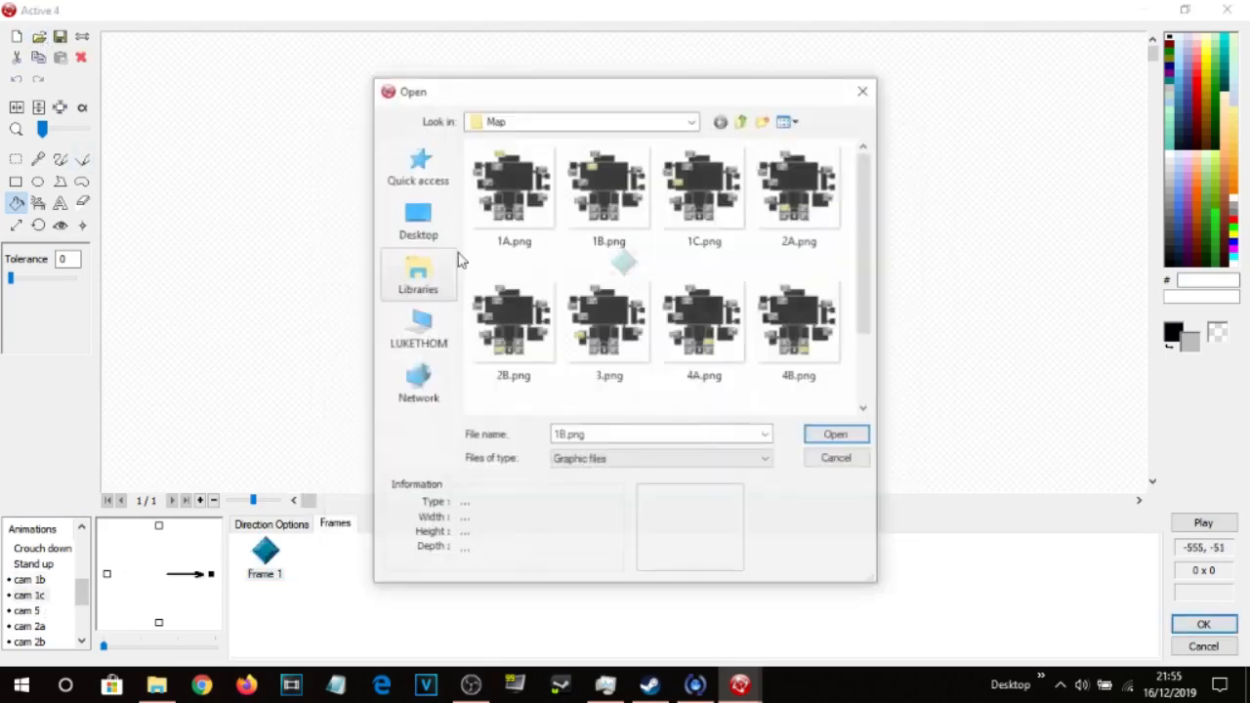
double_click(702, 190)
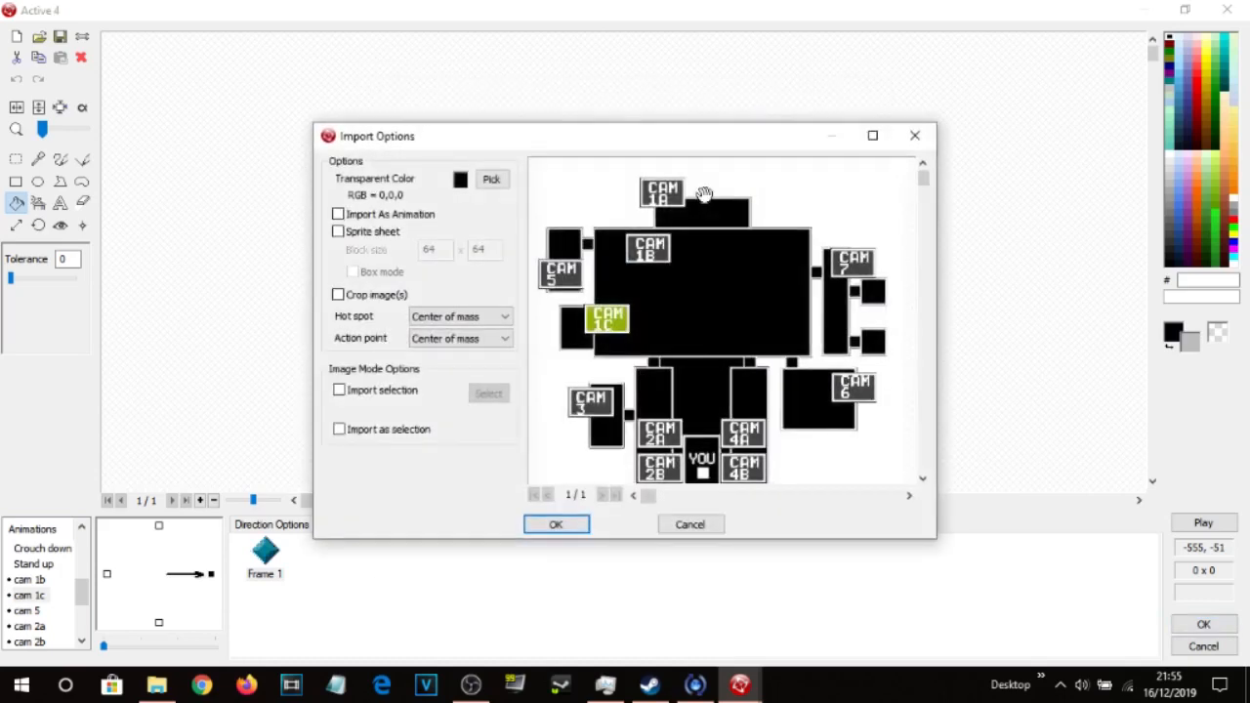
left_click(555, 525)
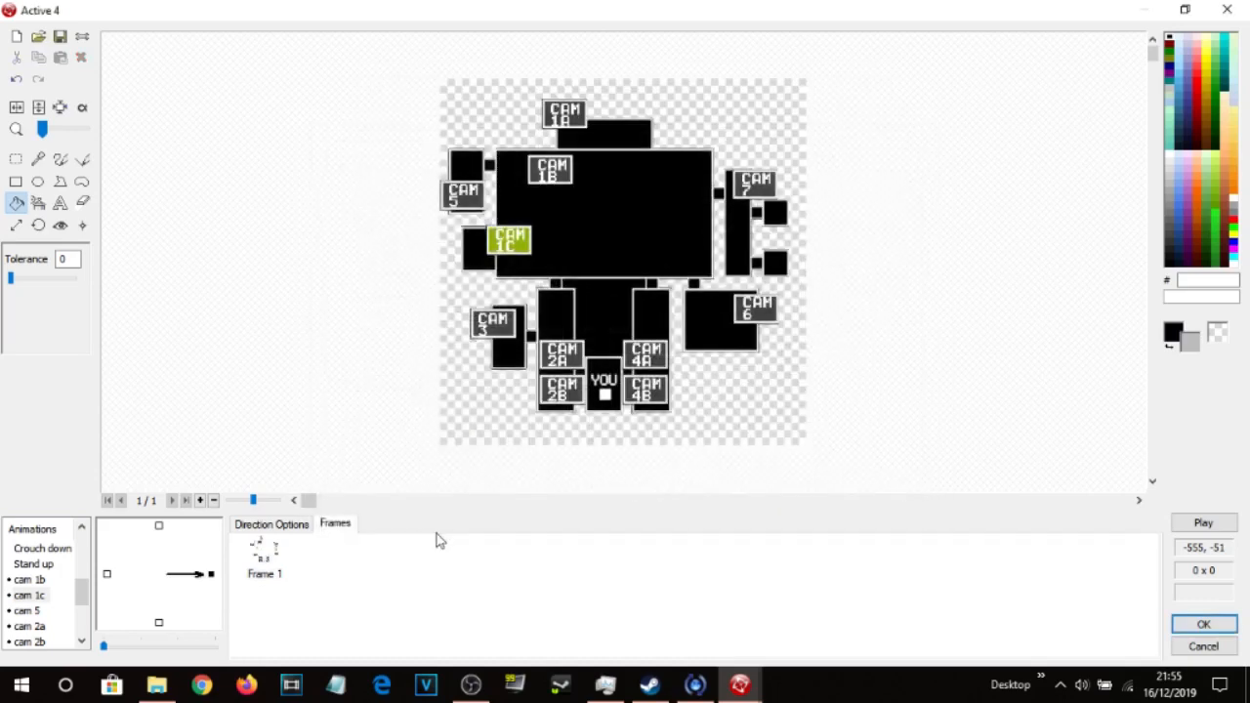
Import the map image with CAM 5 highlighted into Frame 1 of the cam 5 animation with the default import options.
left_click(27, 612)
left_click(265, 555)
left_click(38, 36)
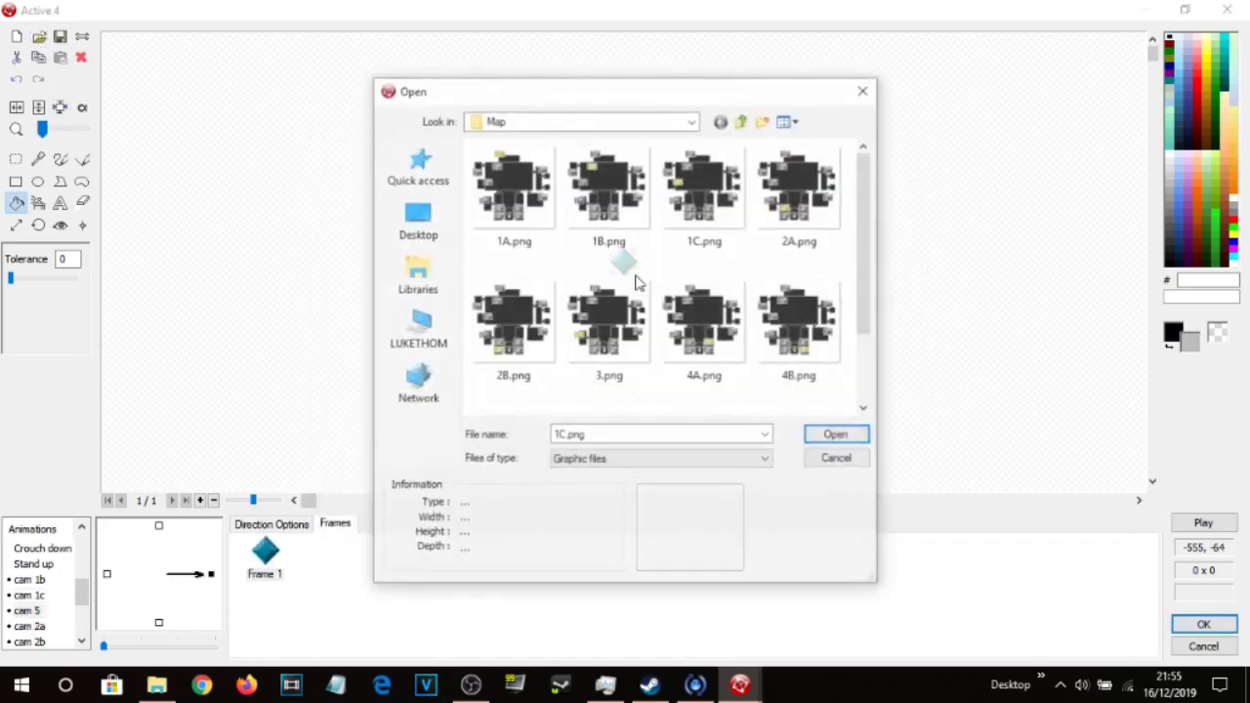
left_click_drag(865, 287, 869, 357)
double_click(512, 351)
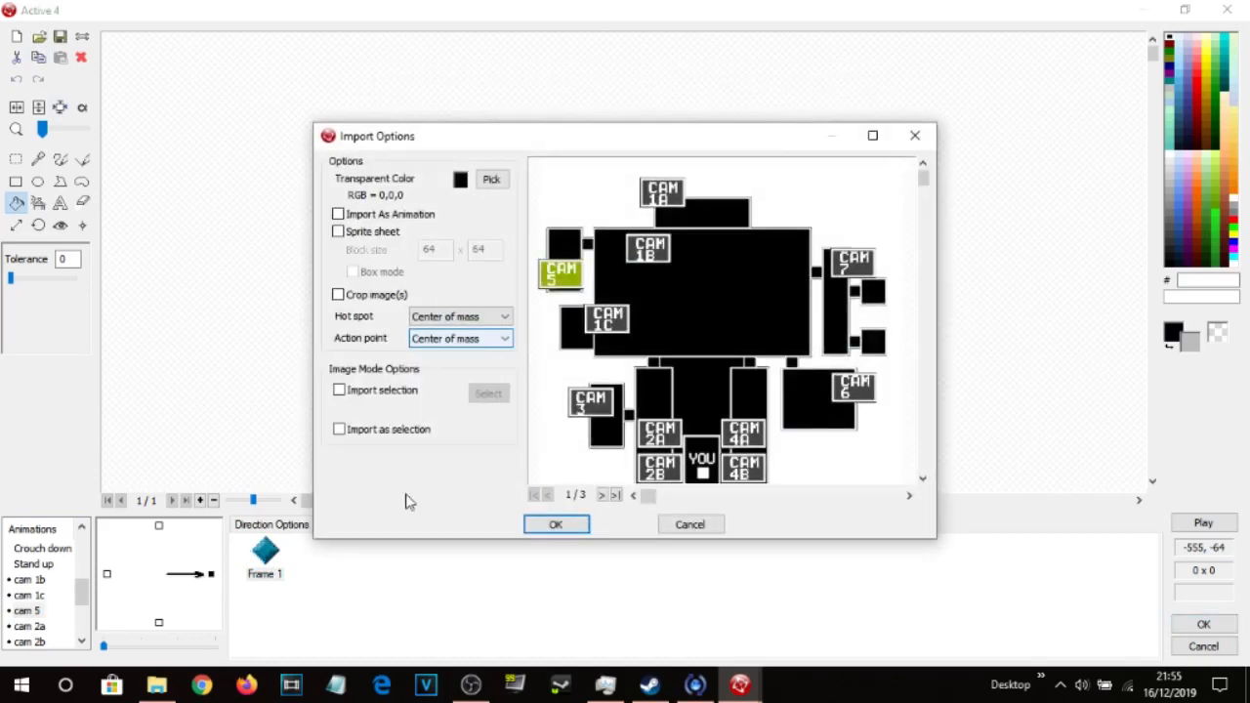
left_click(557, 523)
Select Frame 1 of the cam 2a animation, and accept the camera map object's animation edits to return to the game frame.
left_click(29, 626)
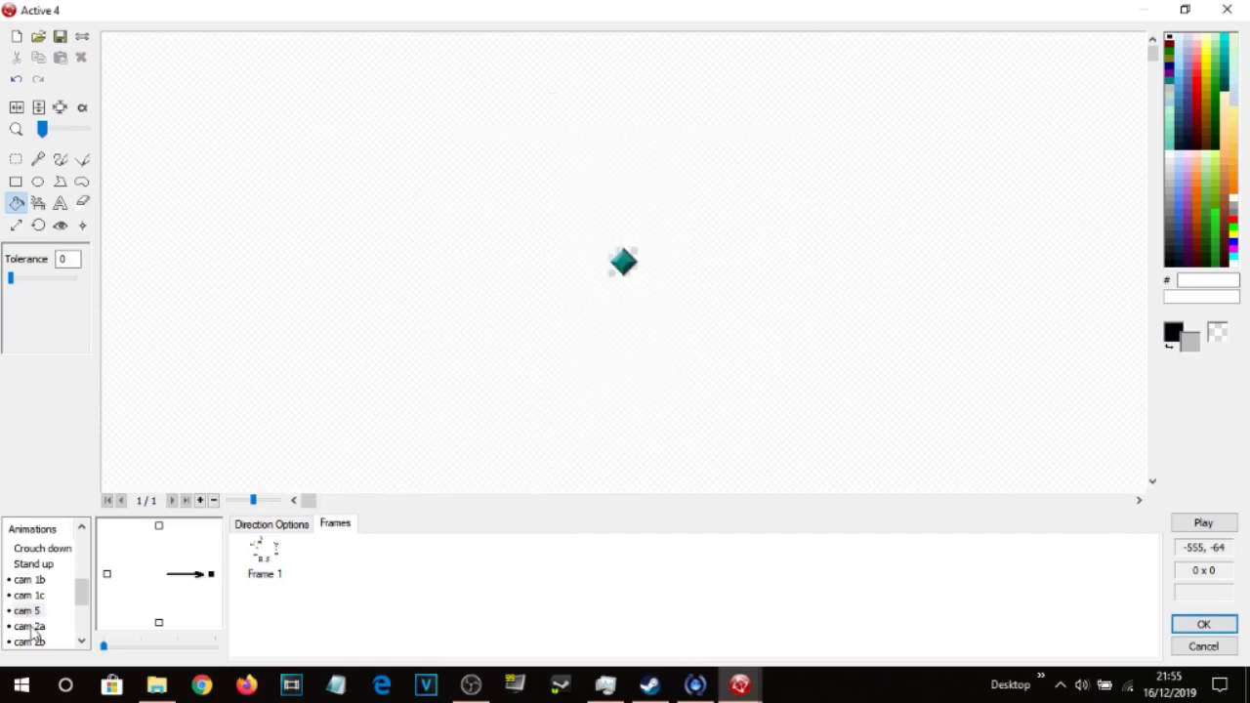
left_click(263, 553)
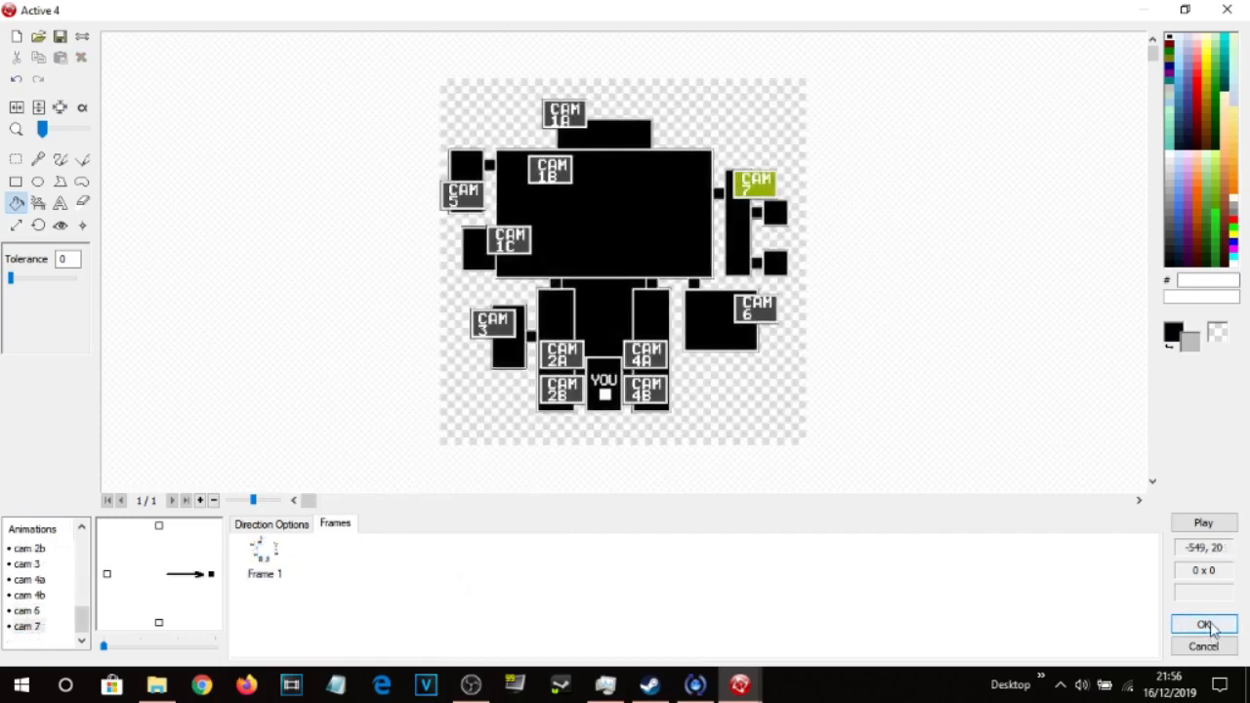
left_click(1203, 624)
left_click(811, 117)
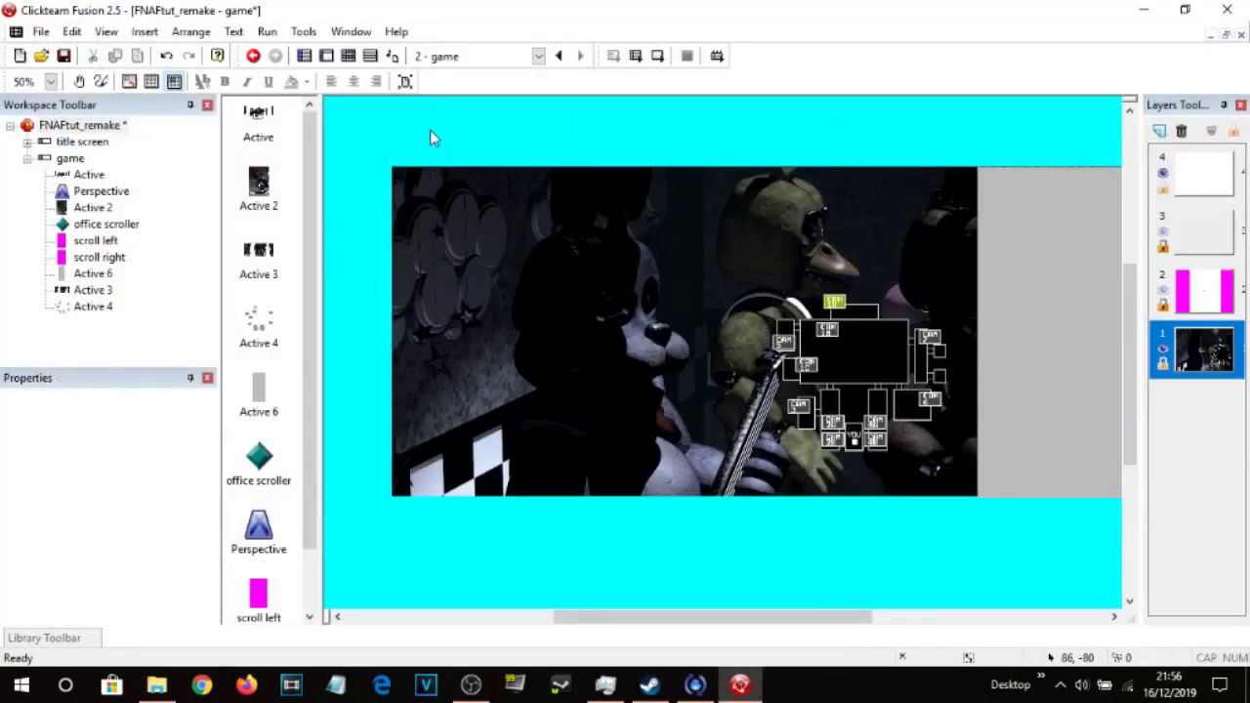